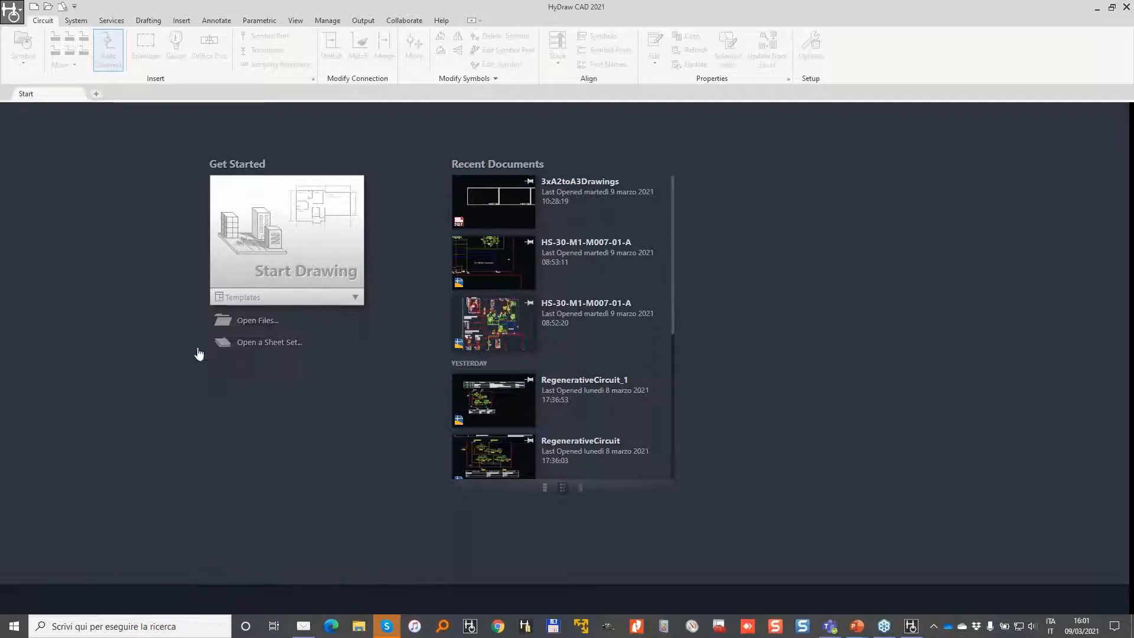
Start a new drawing and switch the symbol library to Hydraulic Symbols.
left_click(492, 270)
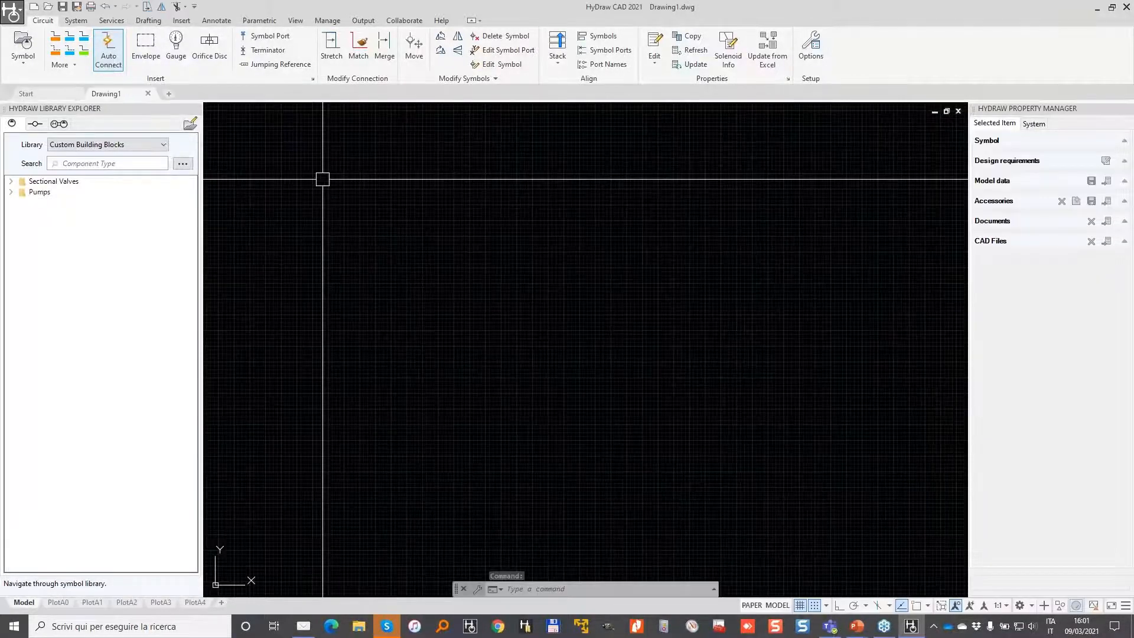
left_click(107, 144)
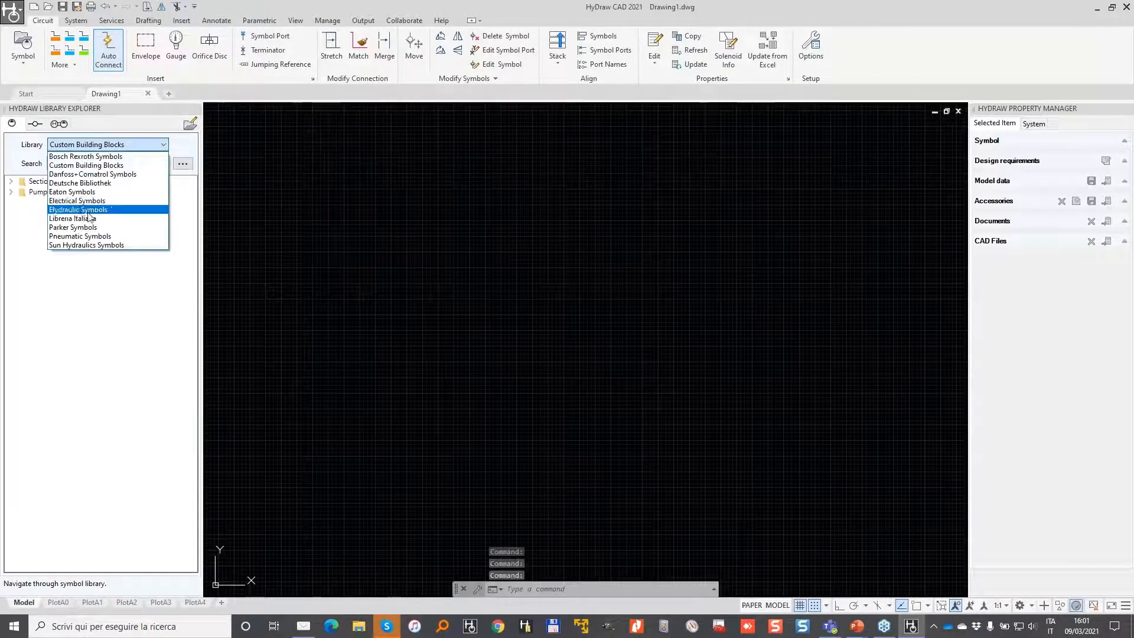
left_click(83, 210)
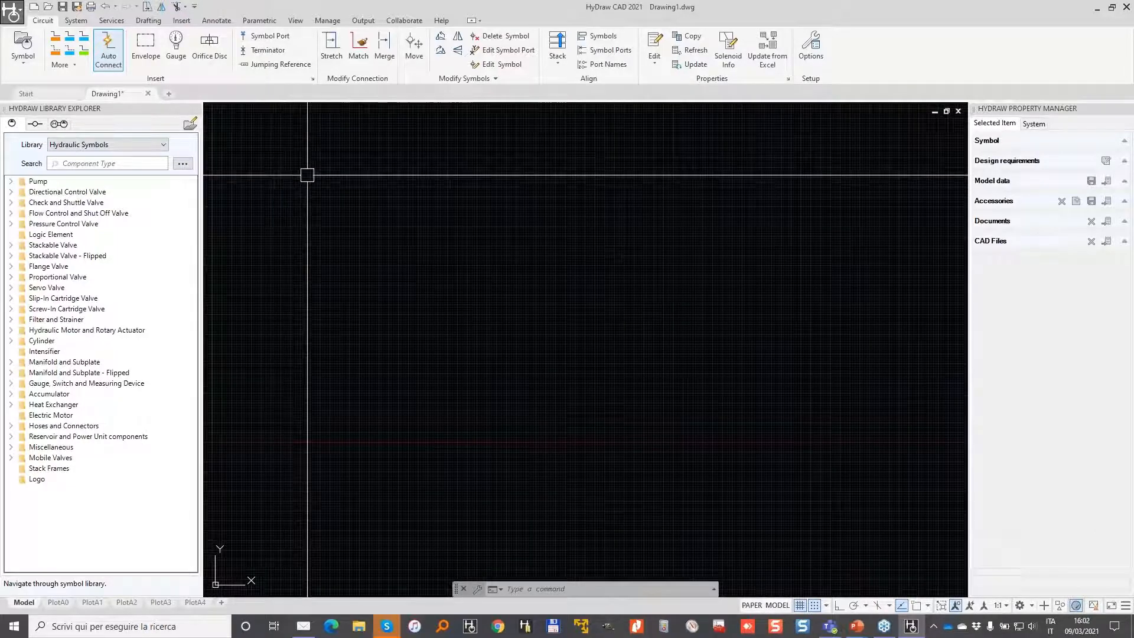
middle_click_drag(307, 175, 388, 211)
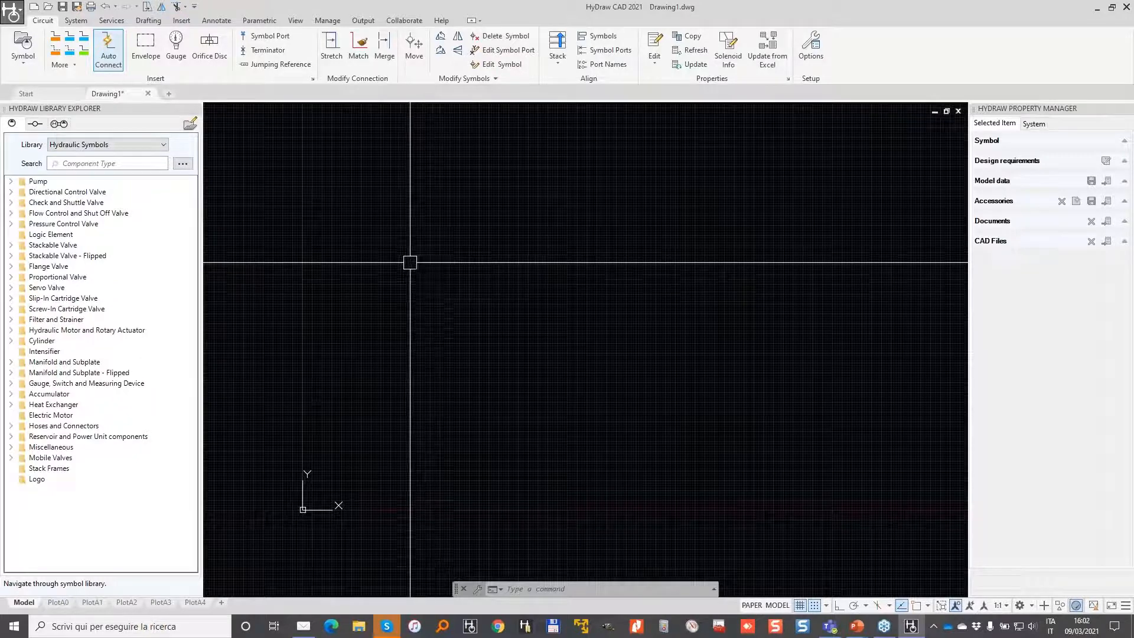
scroll(452, 280, "right", 1)
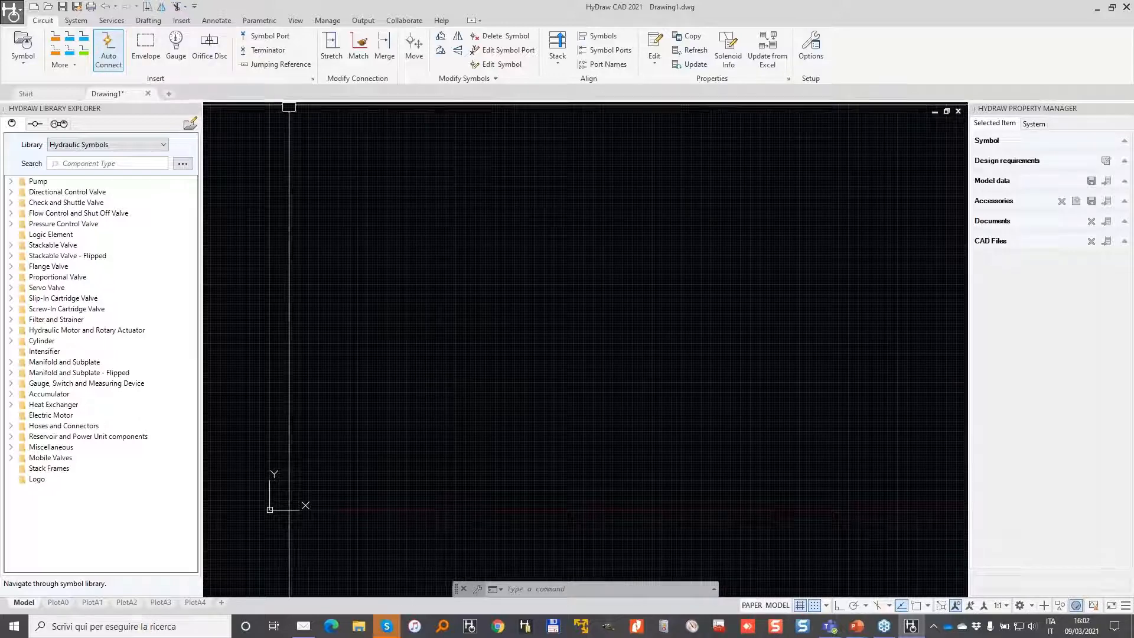
left_click(148, 21)
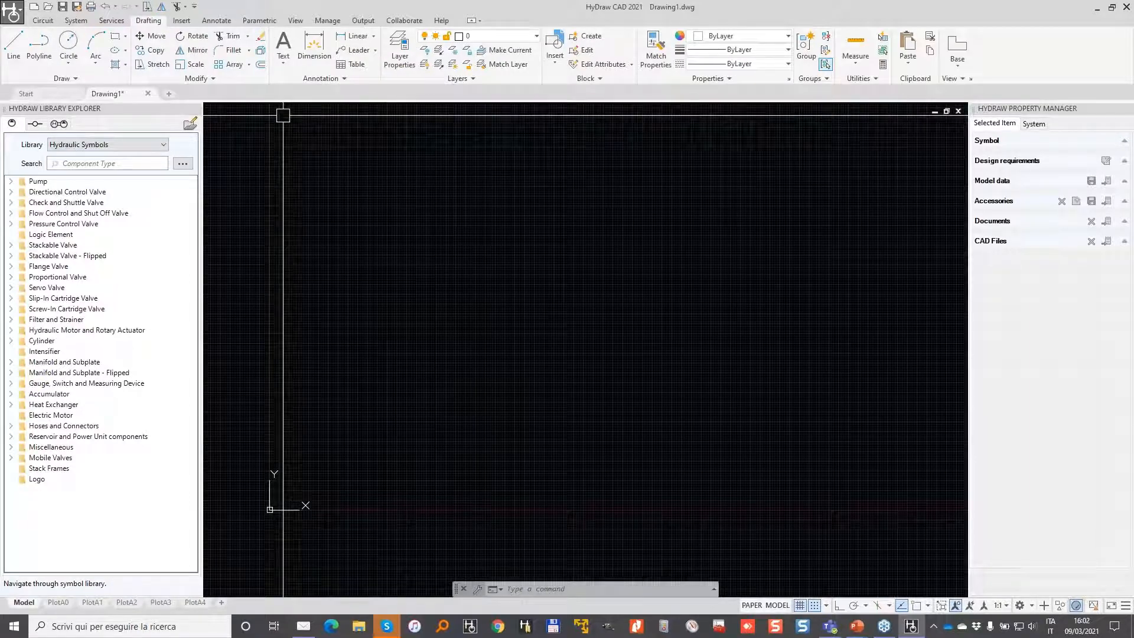
left_click(45, 24)
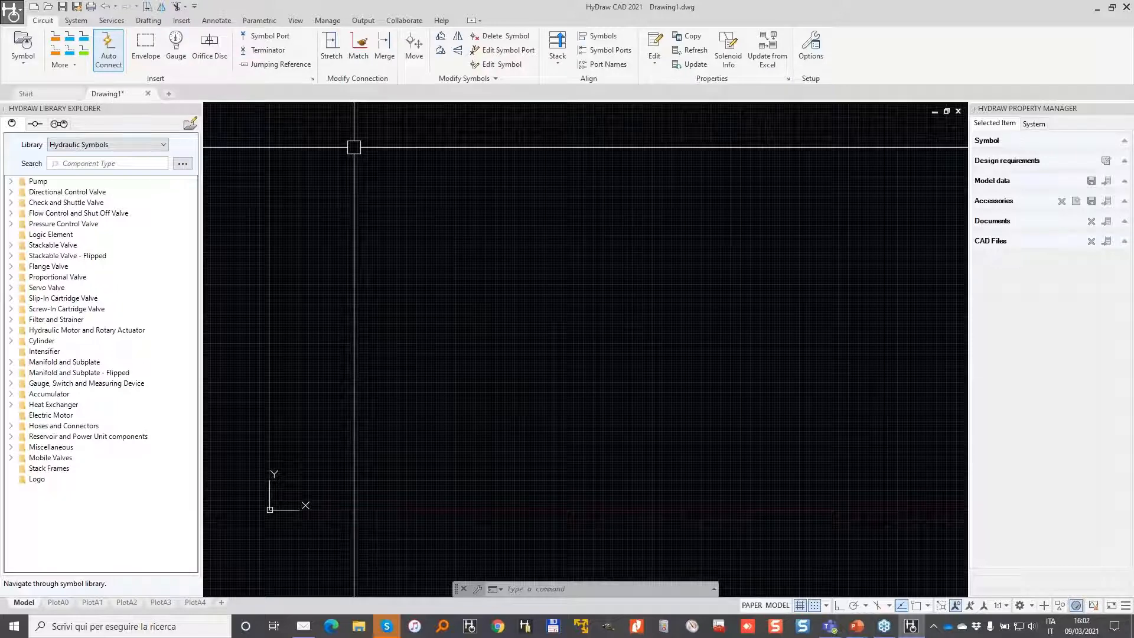
Insert a metric title block with the A3 sheet size into the drawing.
left_click(78, 23)
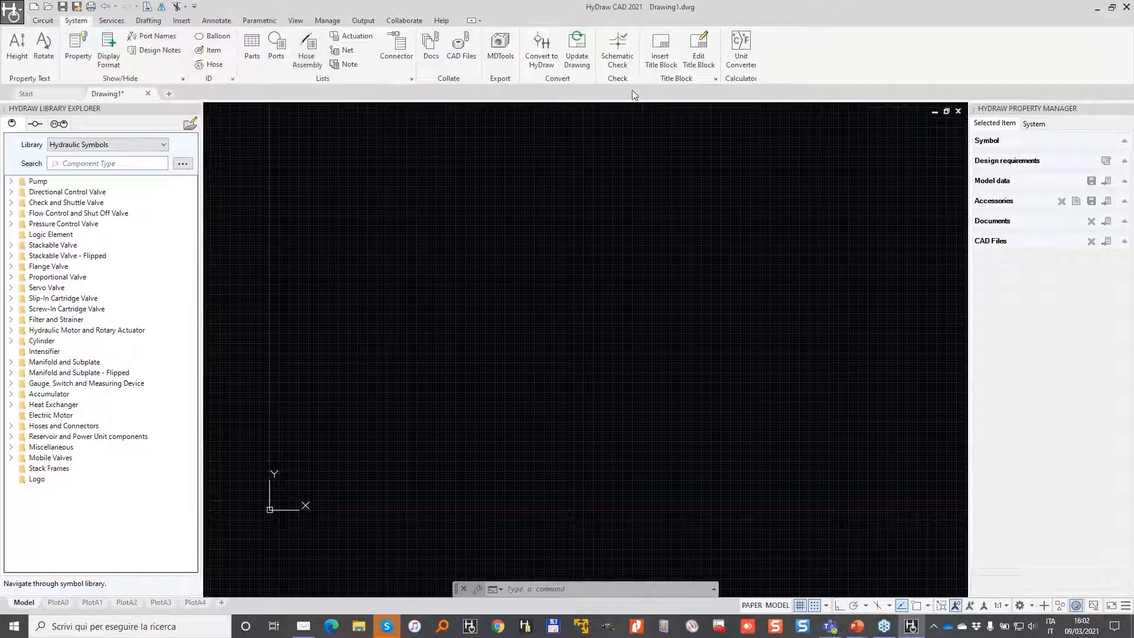
left_click(661, 47)
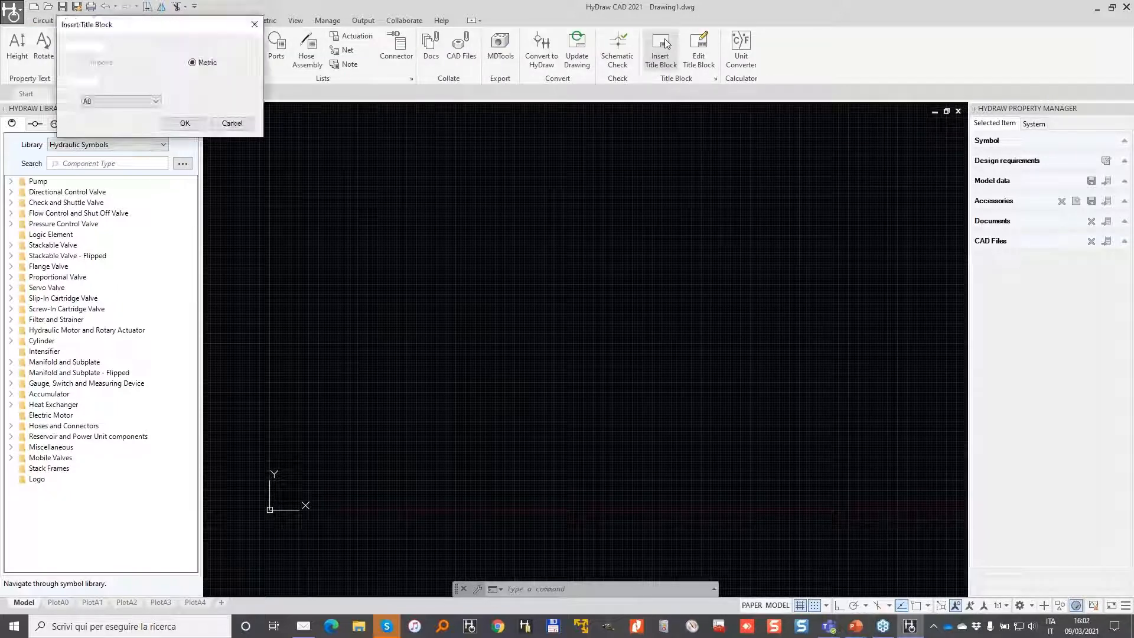
left_click(141, 101)
left_click(108, 135)
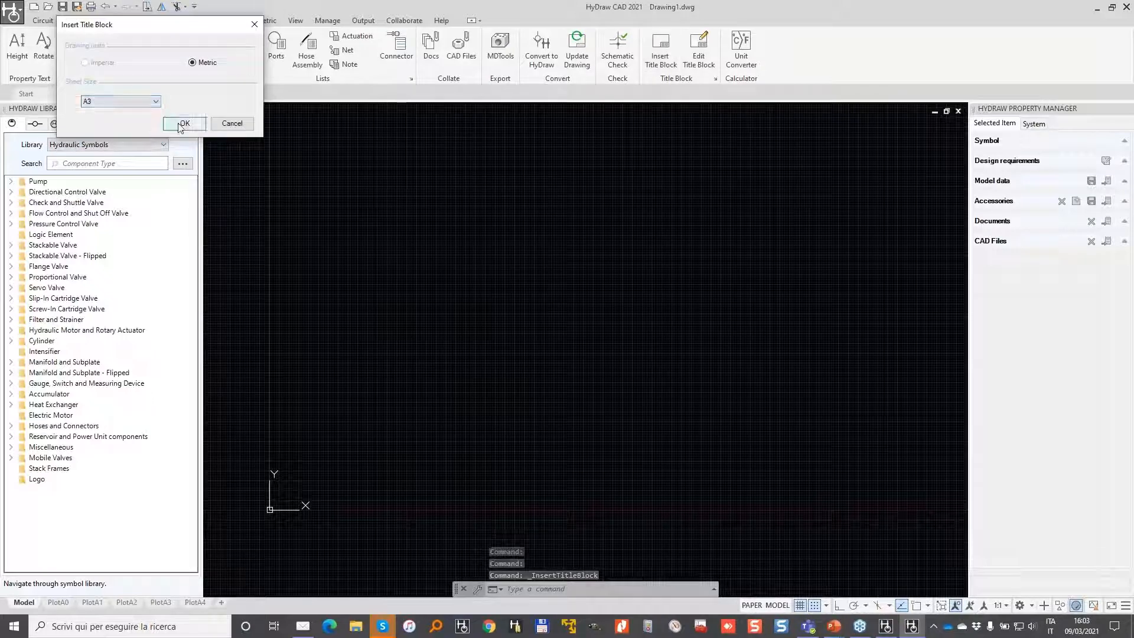
left_click(180, 125)
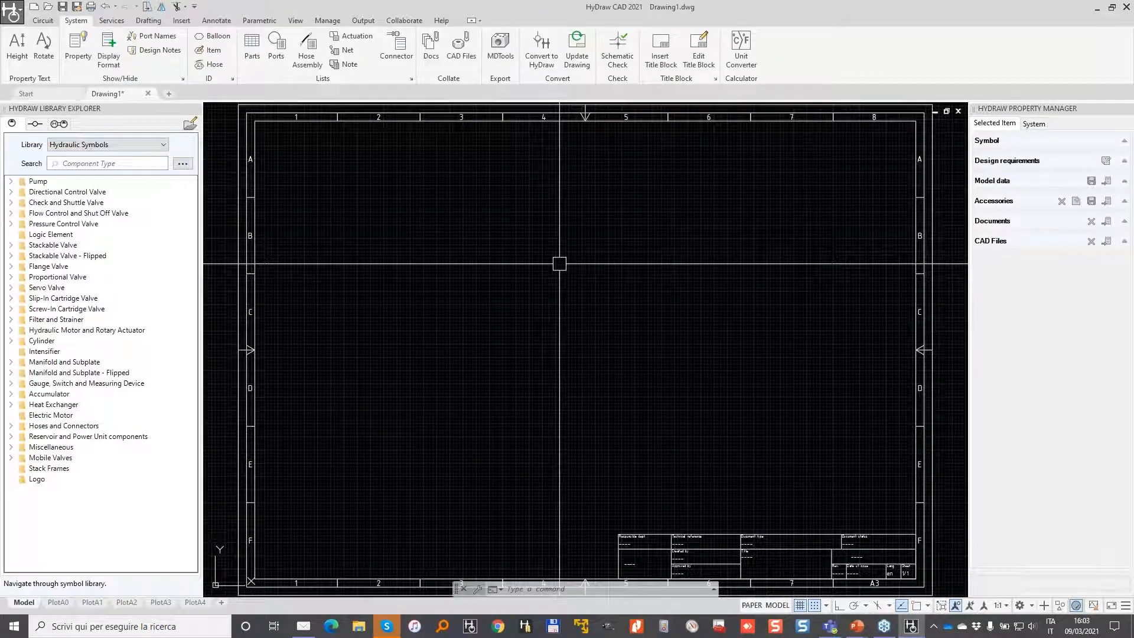
Edit the title block, setting the title to Webinar and filling in the creator's name.
left_click(698, 47)
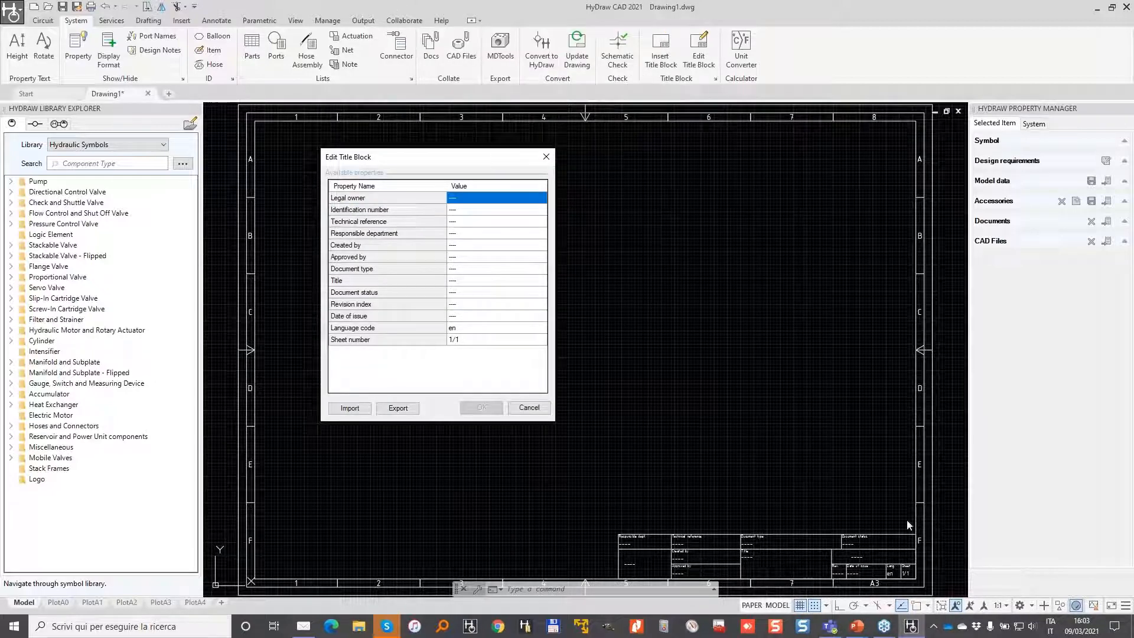
left_click(490, 282)
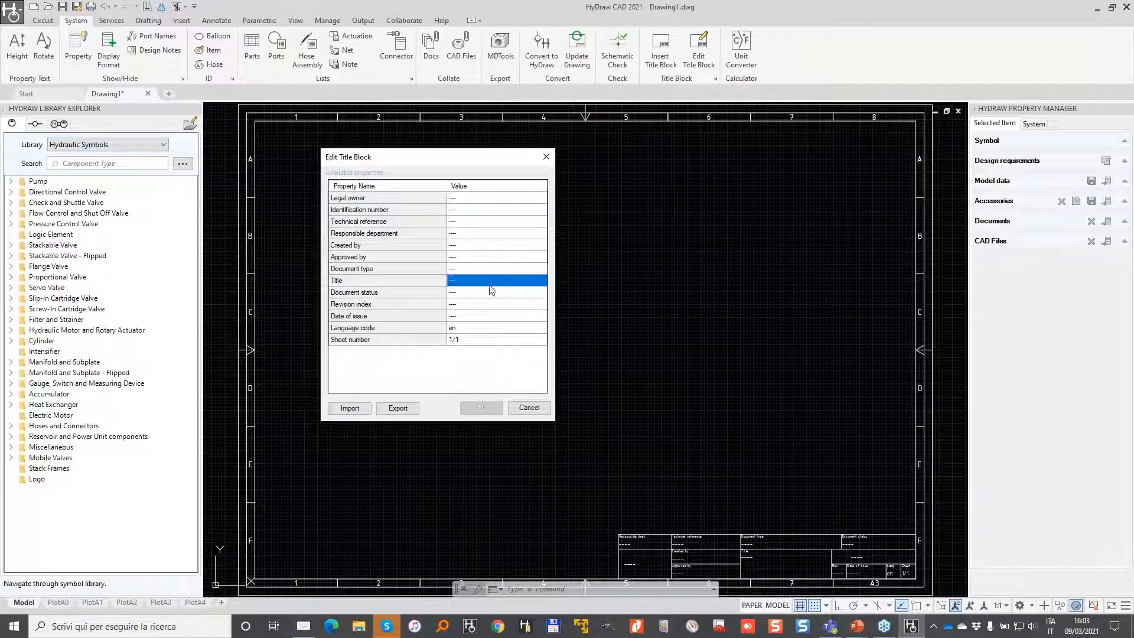
type("Webe")
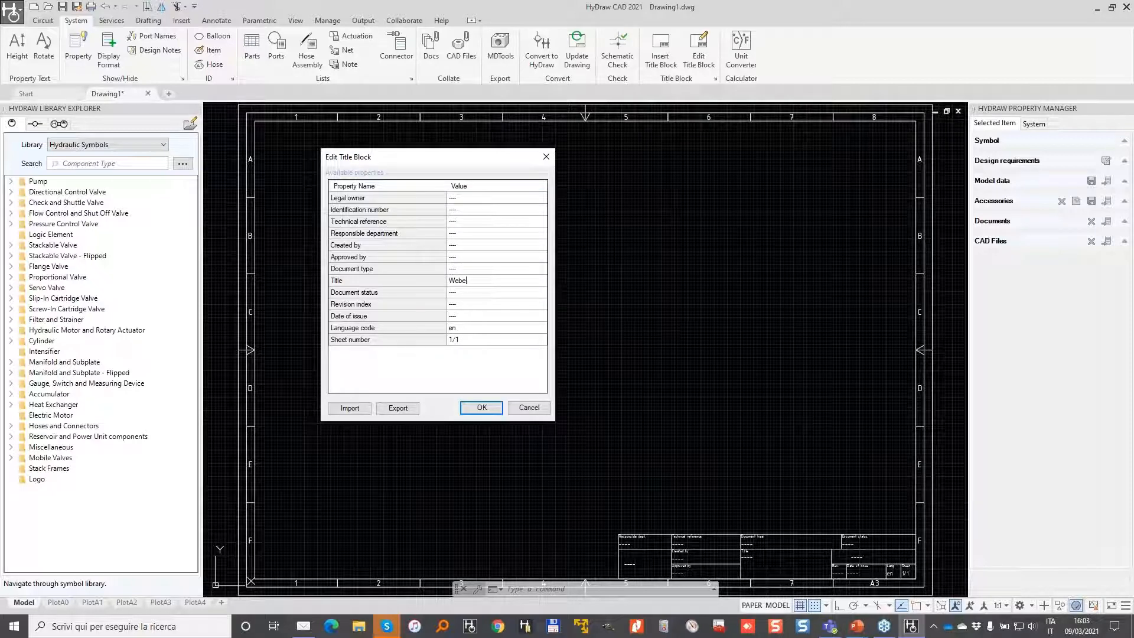
key("BackSpace")
type("inar")
key("Return")
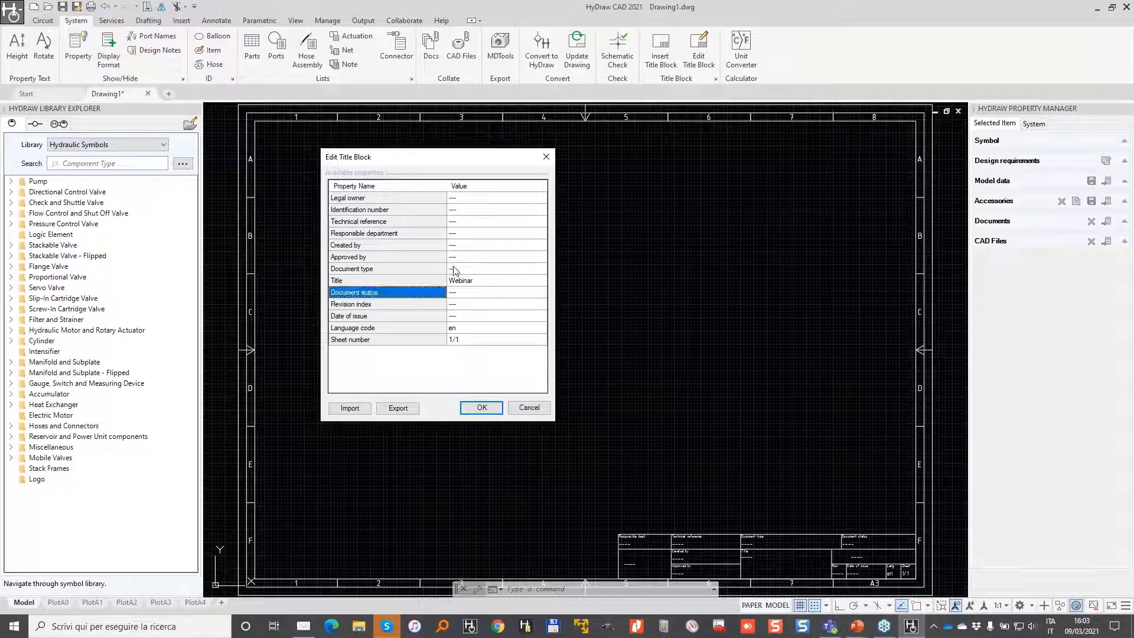
left_click(479, 245)
type("Carlo")
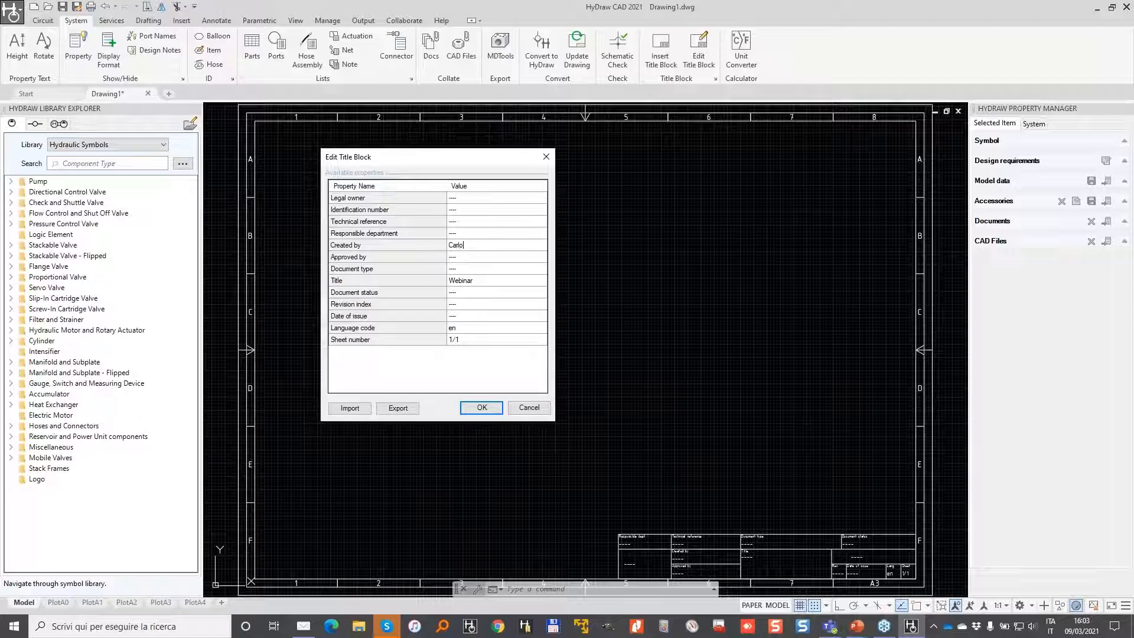
left_click(490, 408)
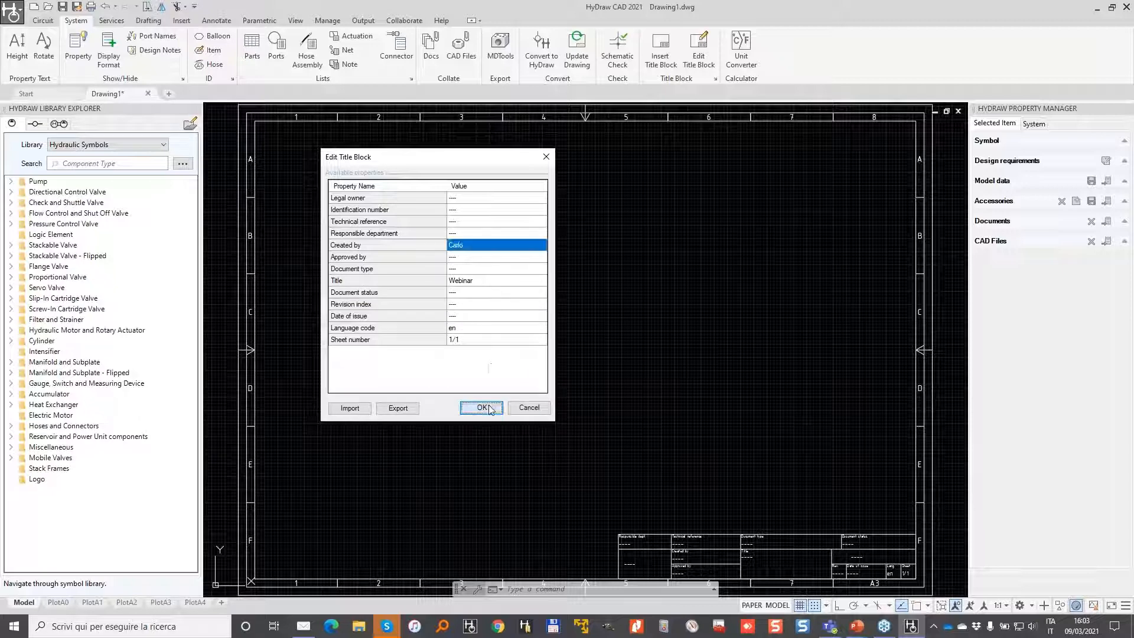
left_click(489, 407)
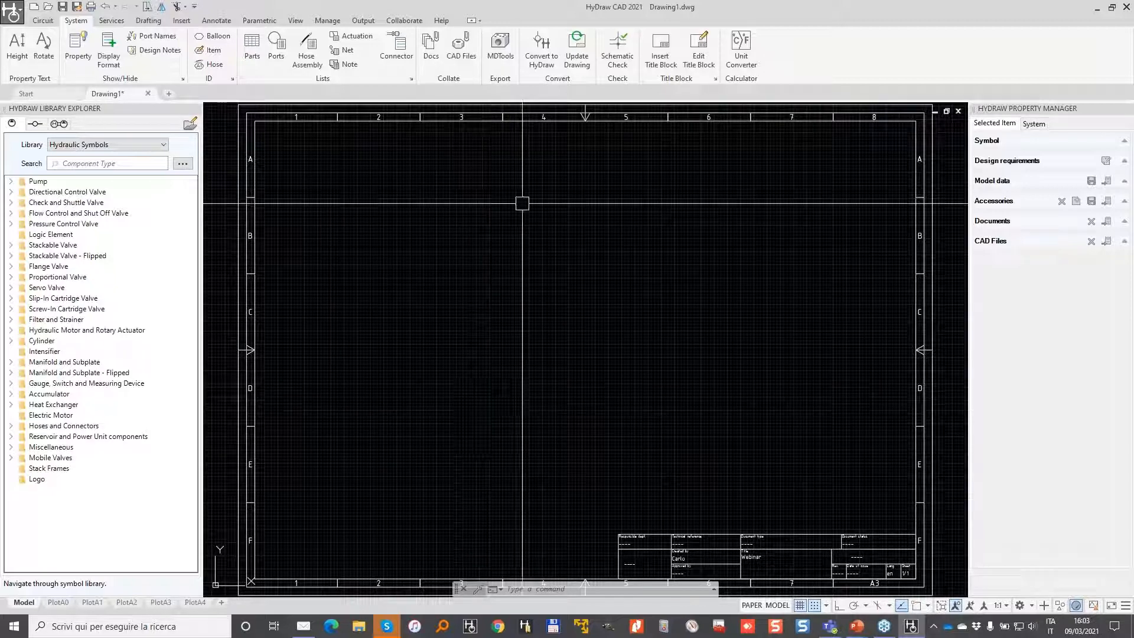
Replace the sheet's title block with the A2 size.
left_click(659, 46)
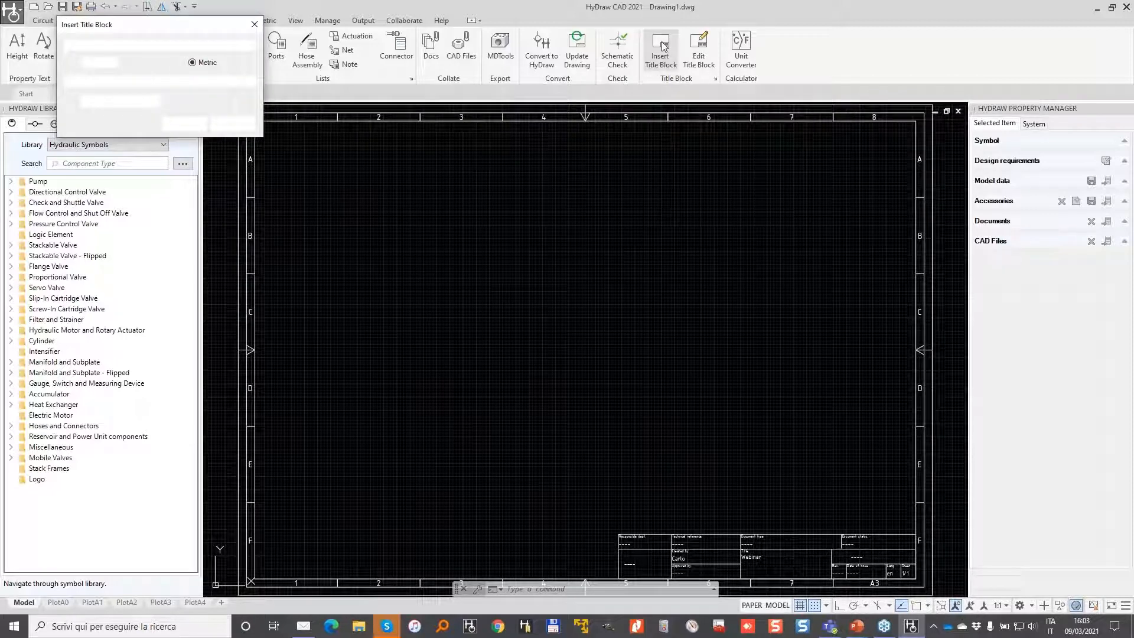
left_click(185, 125)
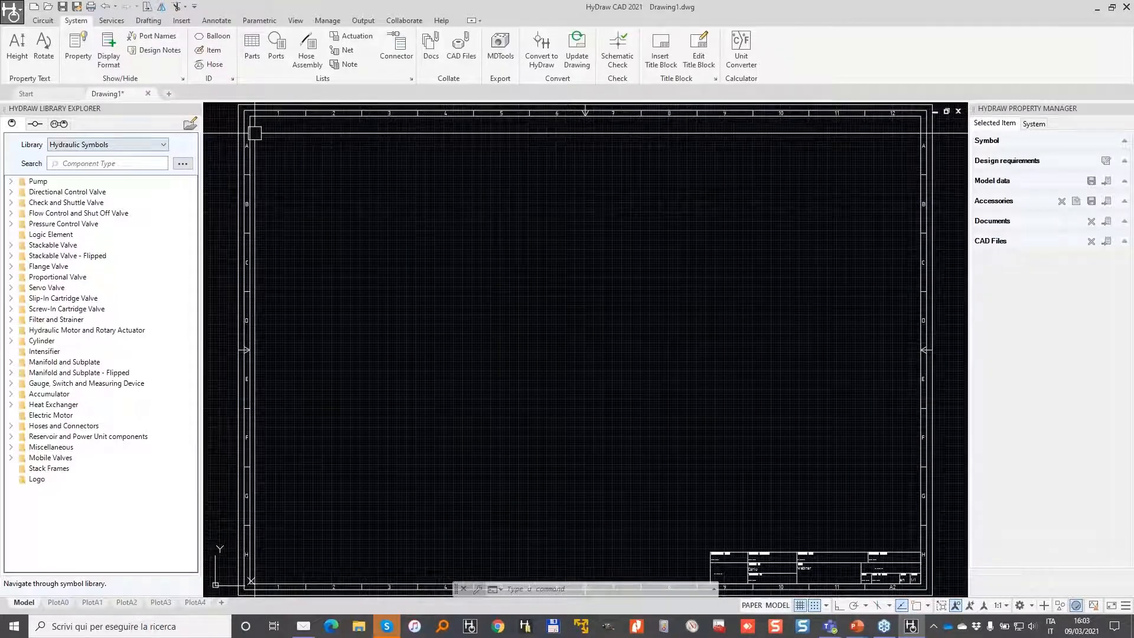
View the component categories of Libreria Italiana and Deutsche Bibliothek, and return to the Hydraulic Symbols library.
left_click(151, 145)
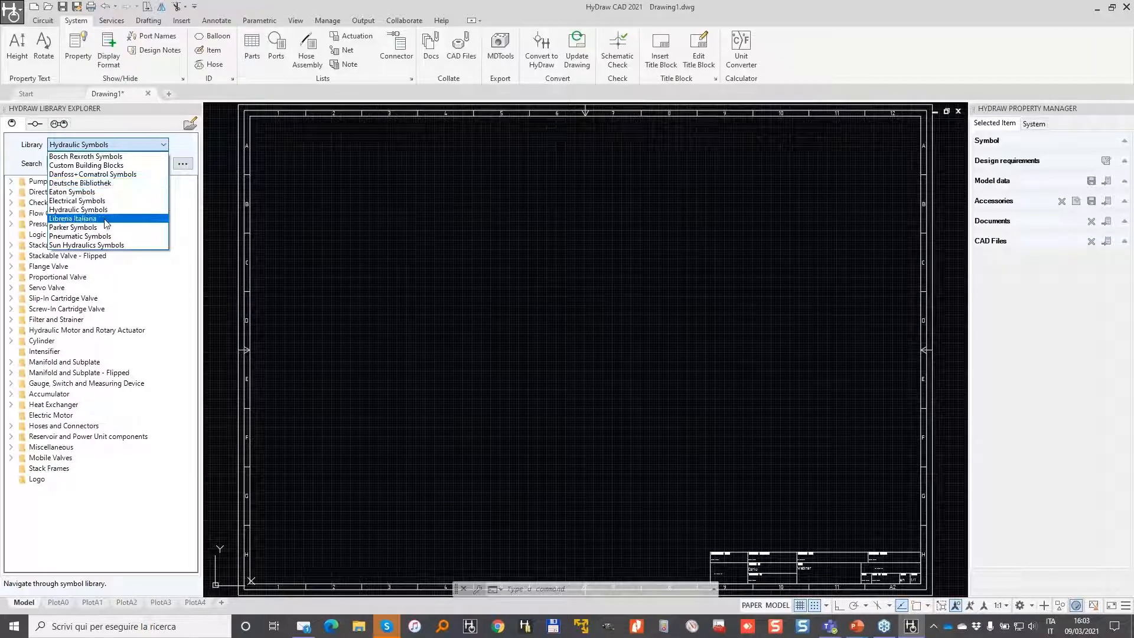
left_click(107, 218)
left_click(164, 146)
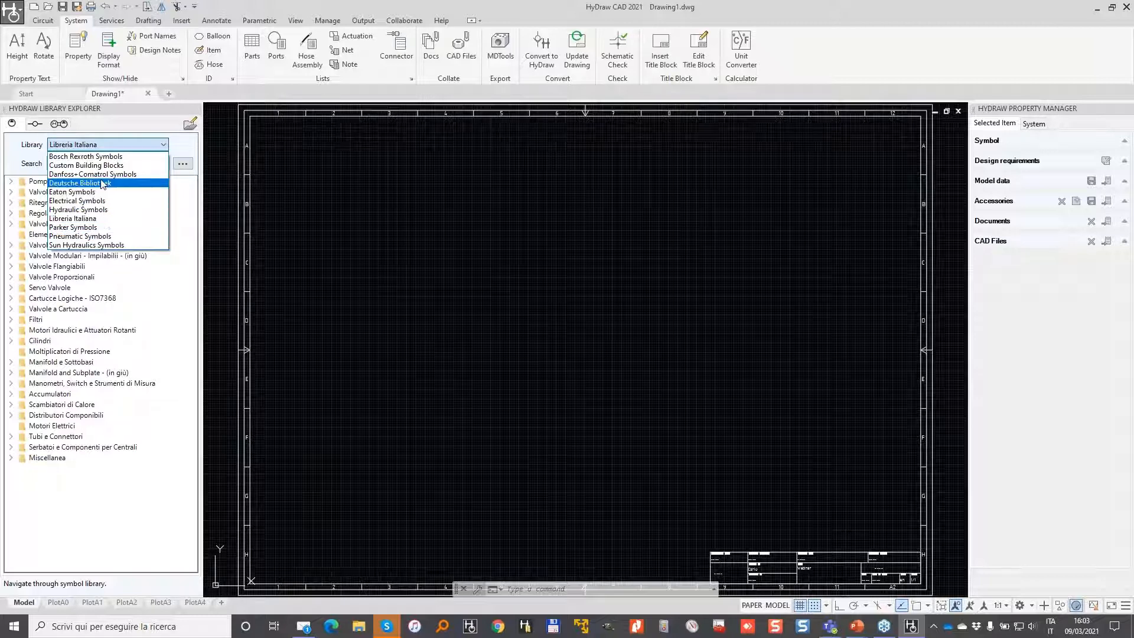
left_click(80, 183)
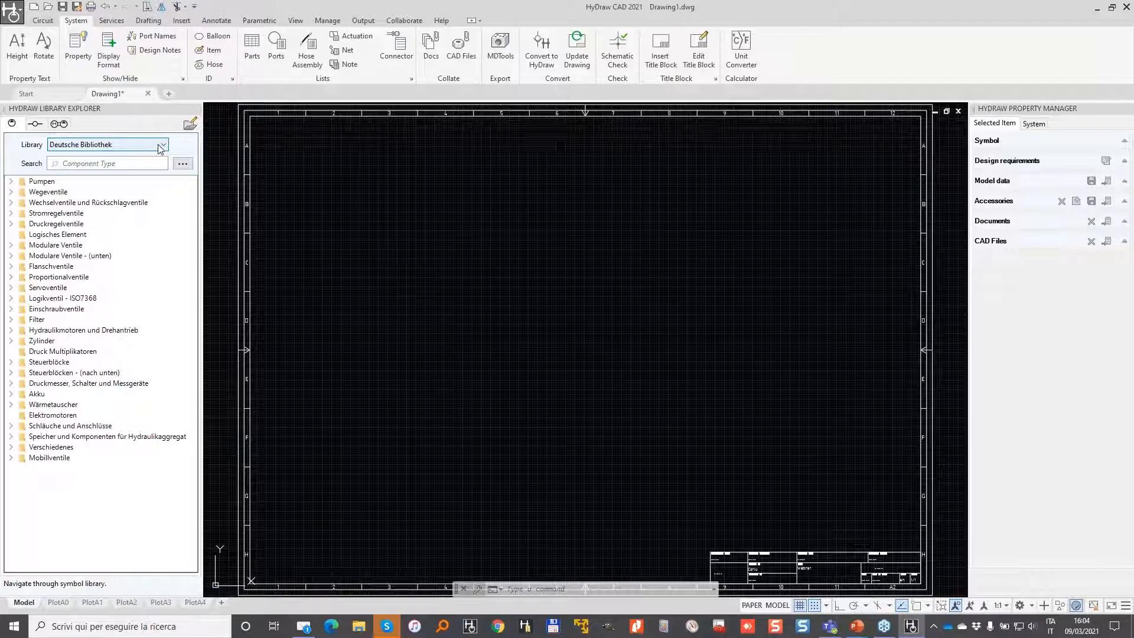
left_click(160, 147)
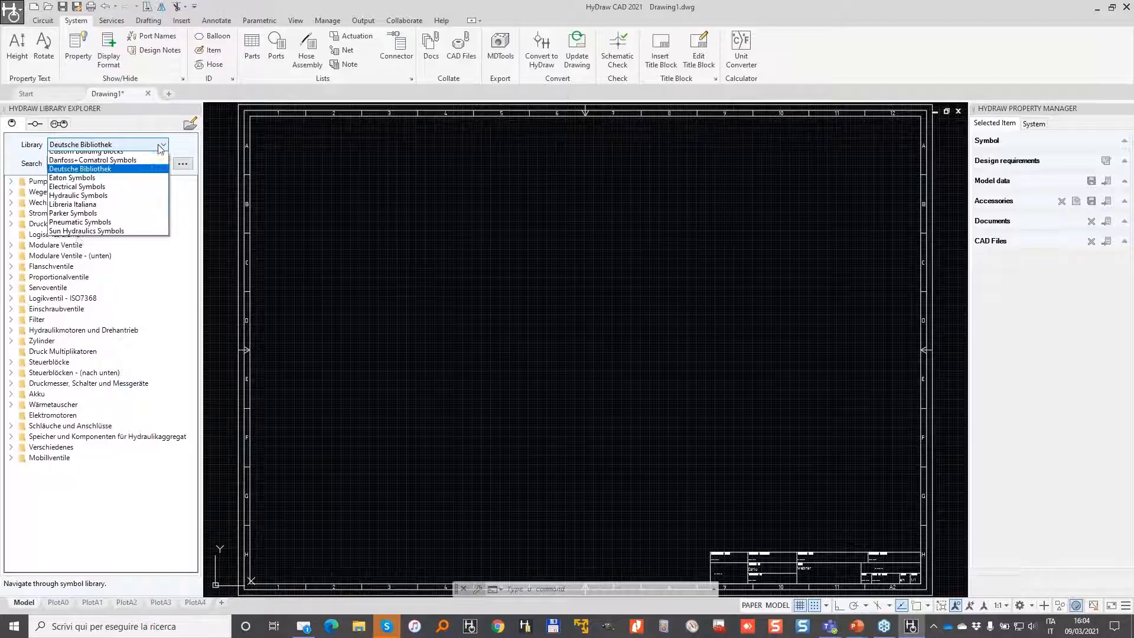
left_click(103, 214)
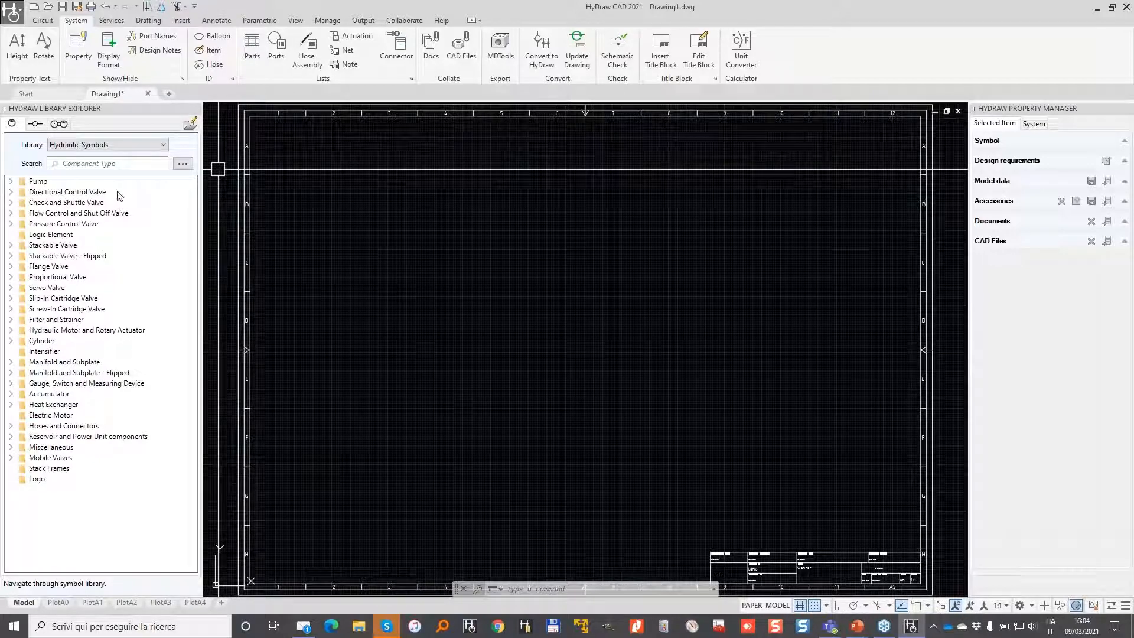
Search the library for "pump" and place the first single variable pump symbol above column 3 of the sheet's lower border.
left_click(129, 165)
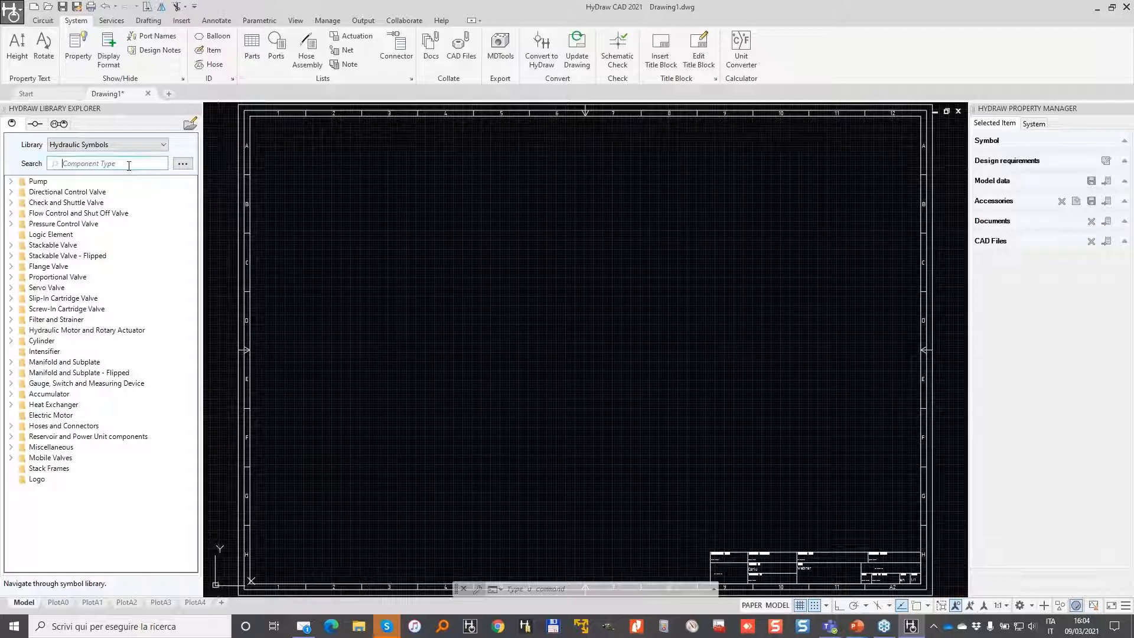
type("pump")
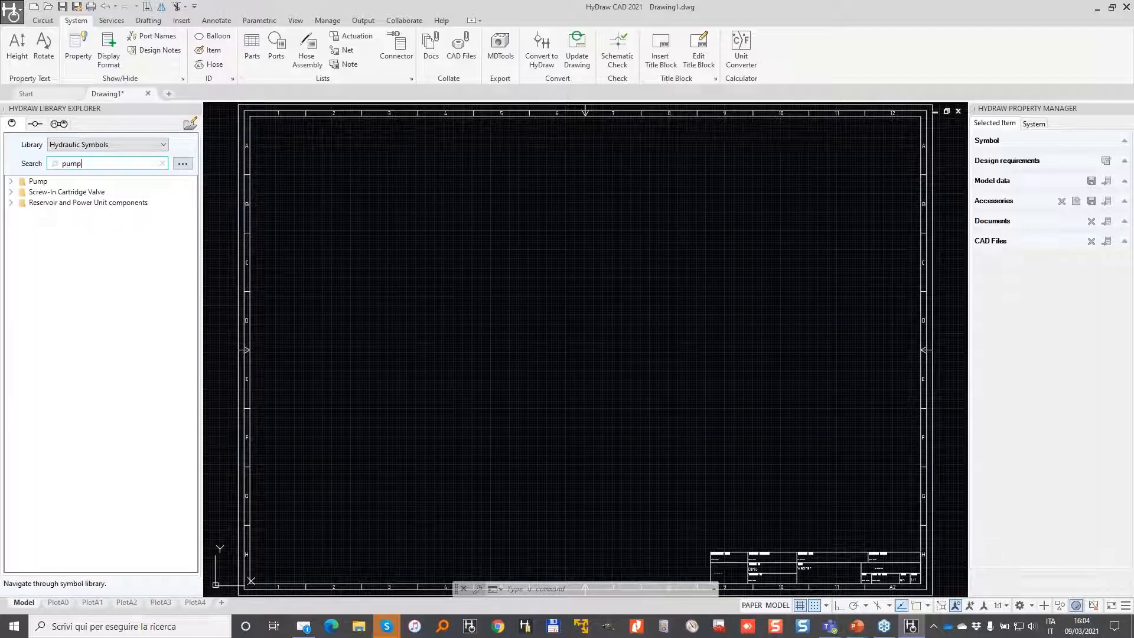
left_click(10, 181)
left_click(23, 202)
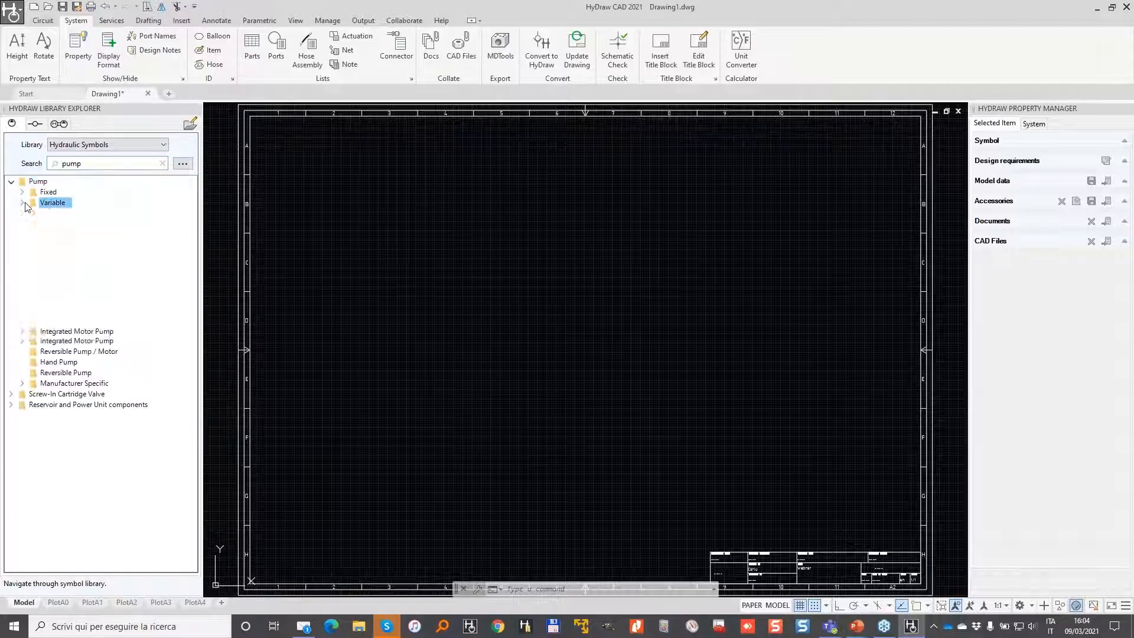
double_click(128, 225)
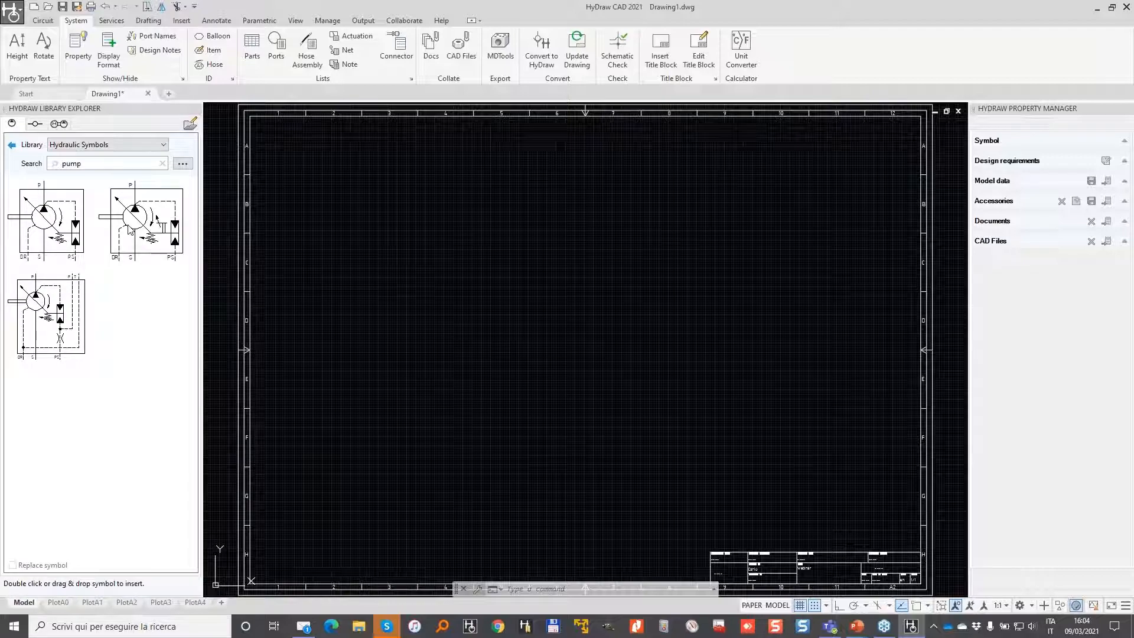
double_click(49, 225)
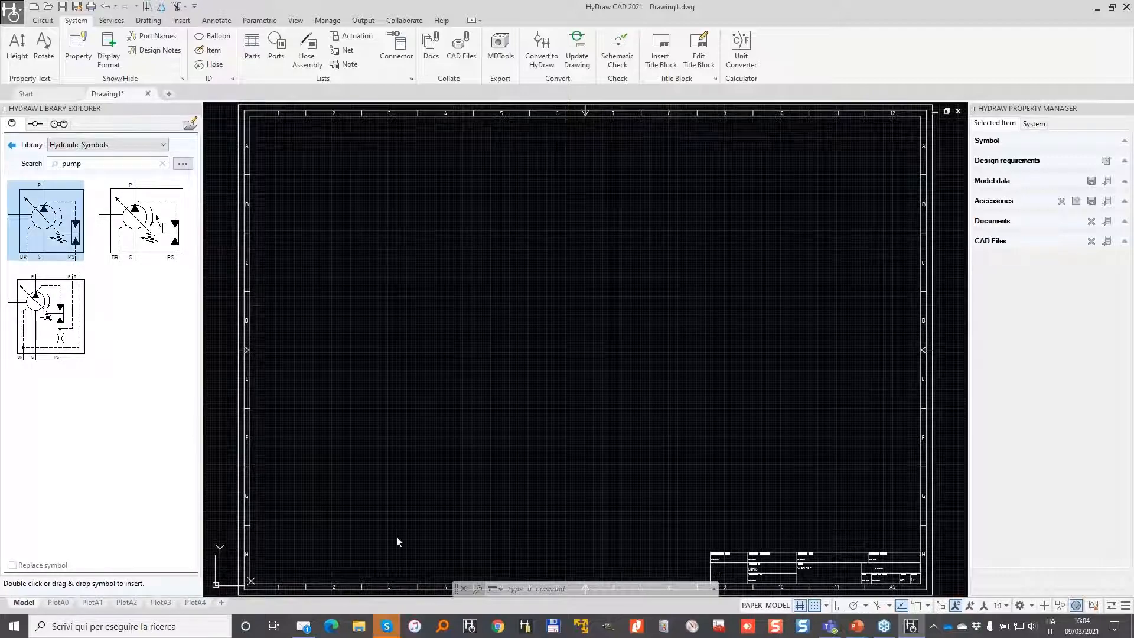
scroll(489, 312, "up", 4)
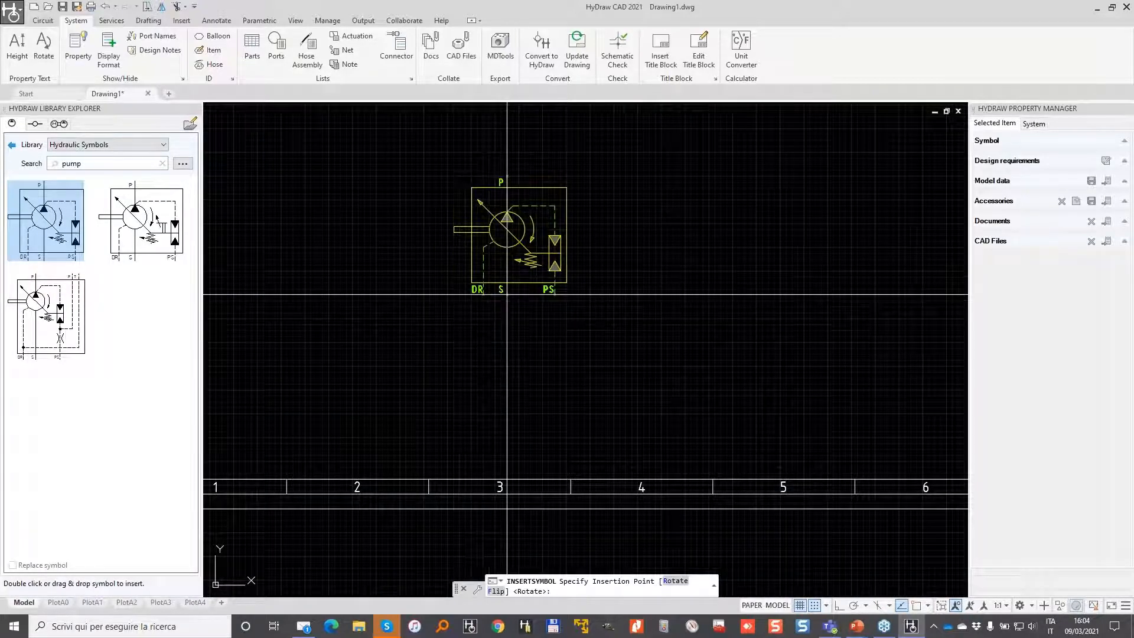
left_click(507, 294)
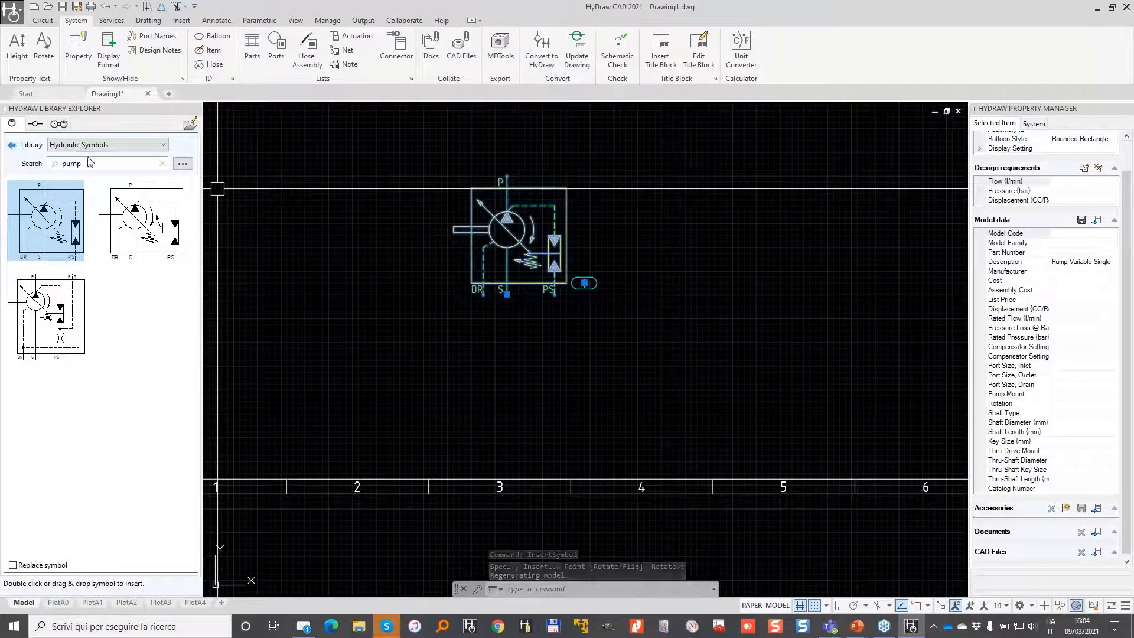
Search the library for "coup" and place the Coupling Set symbol on the free end of the pump's shaft.
double_click(71, 164)
type("coup")
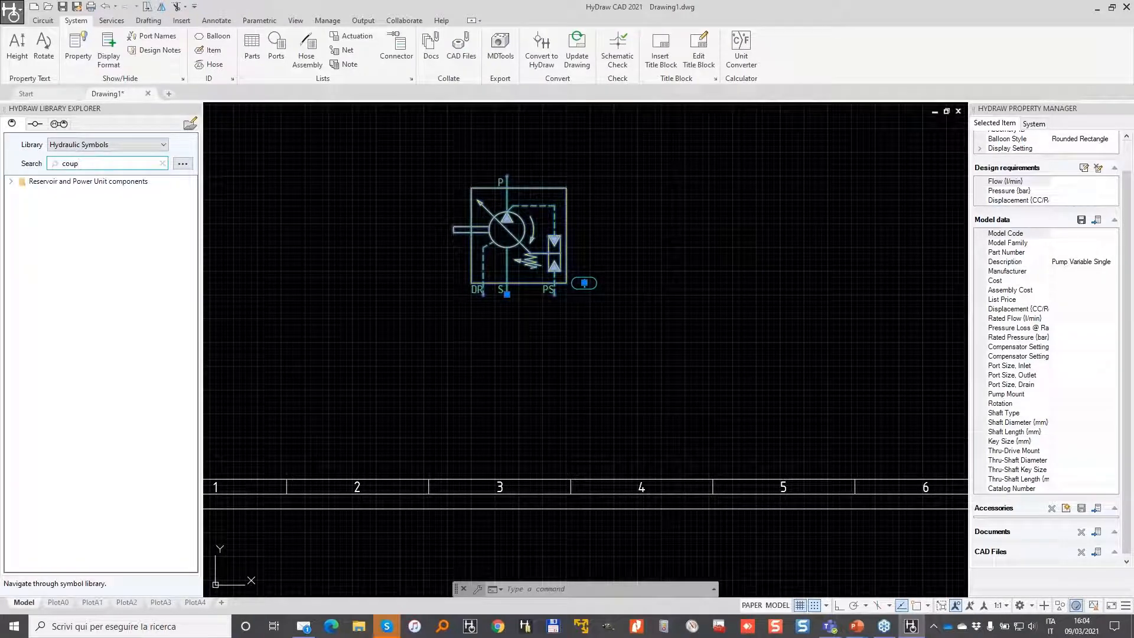
left_click(11, 182)
left_click(23, 192)
double_click(71, 203)
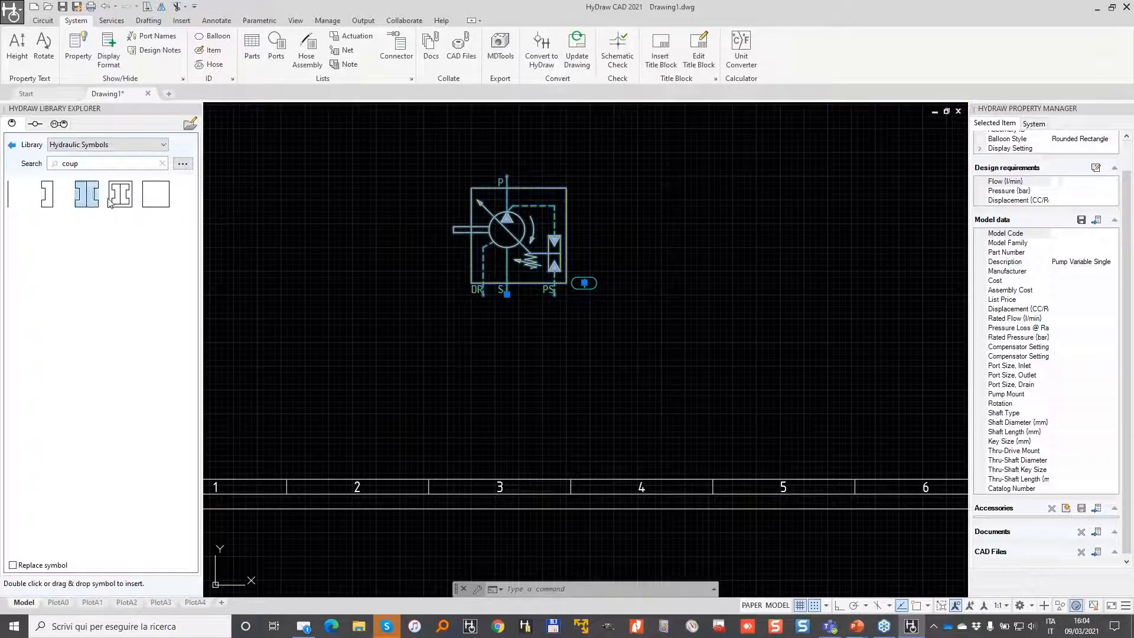
left_click(445, 237)
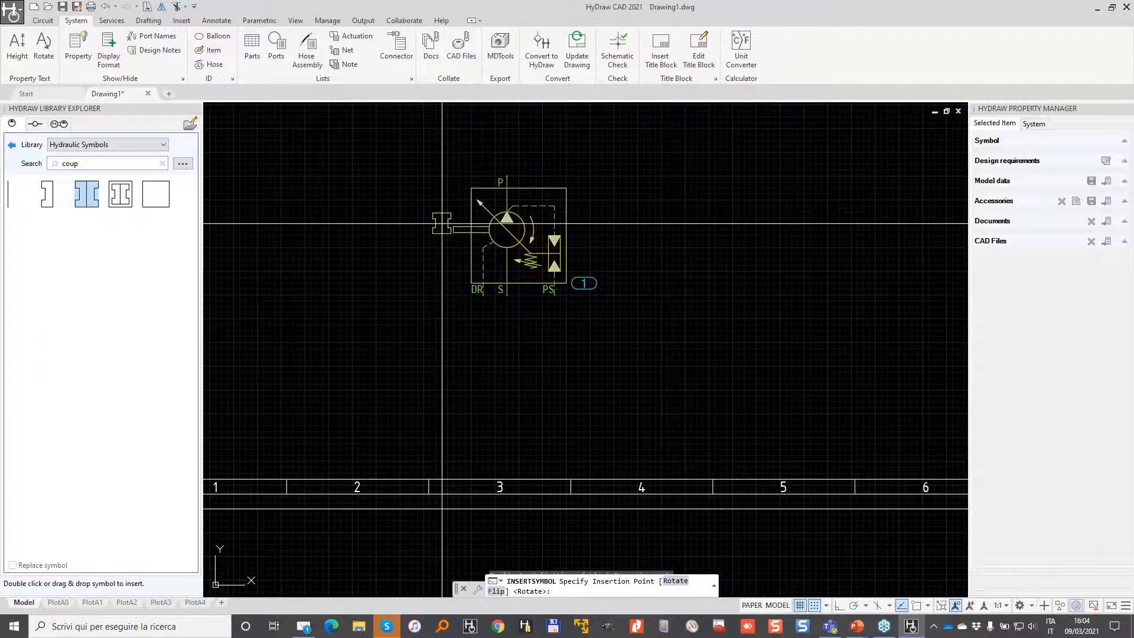
scroll(436, 224, "up", 2)
left_click(459, 233)
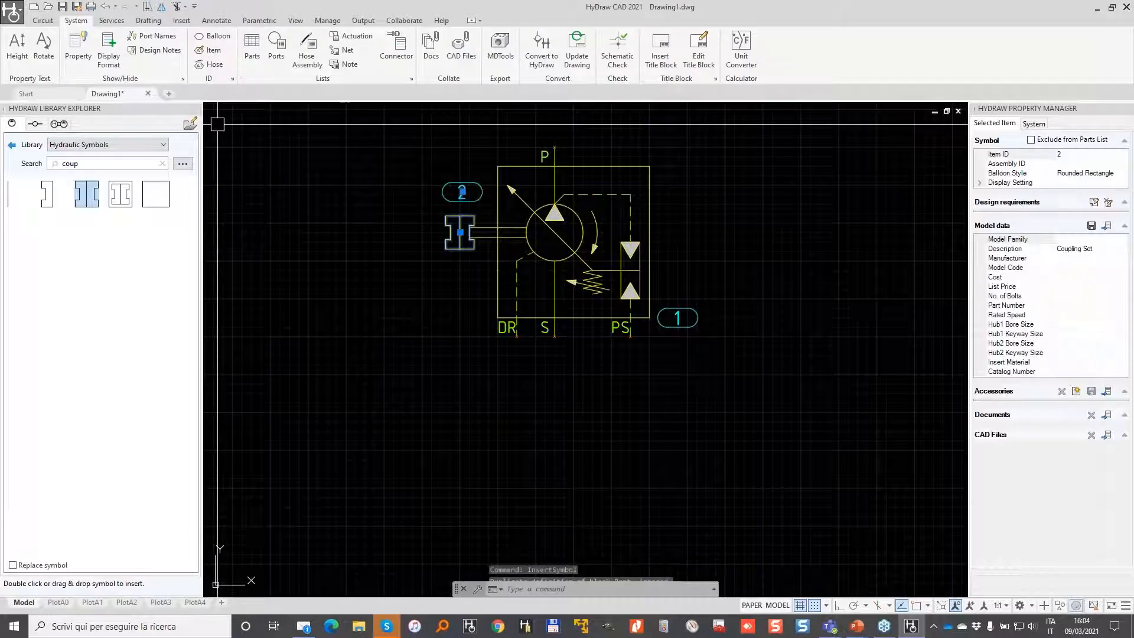
Search the library for "adap" and place the Motor/Pump Adapter symbol around the coupling, reaching to the pump.
double_click(82, 164)
type("ada")
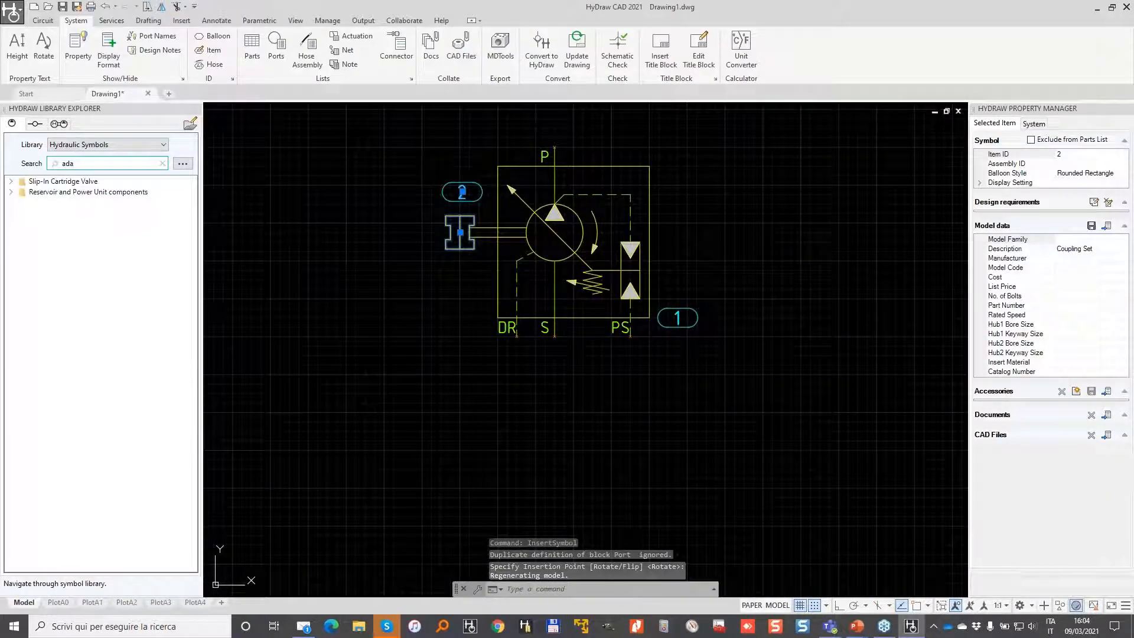
type("p")
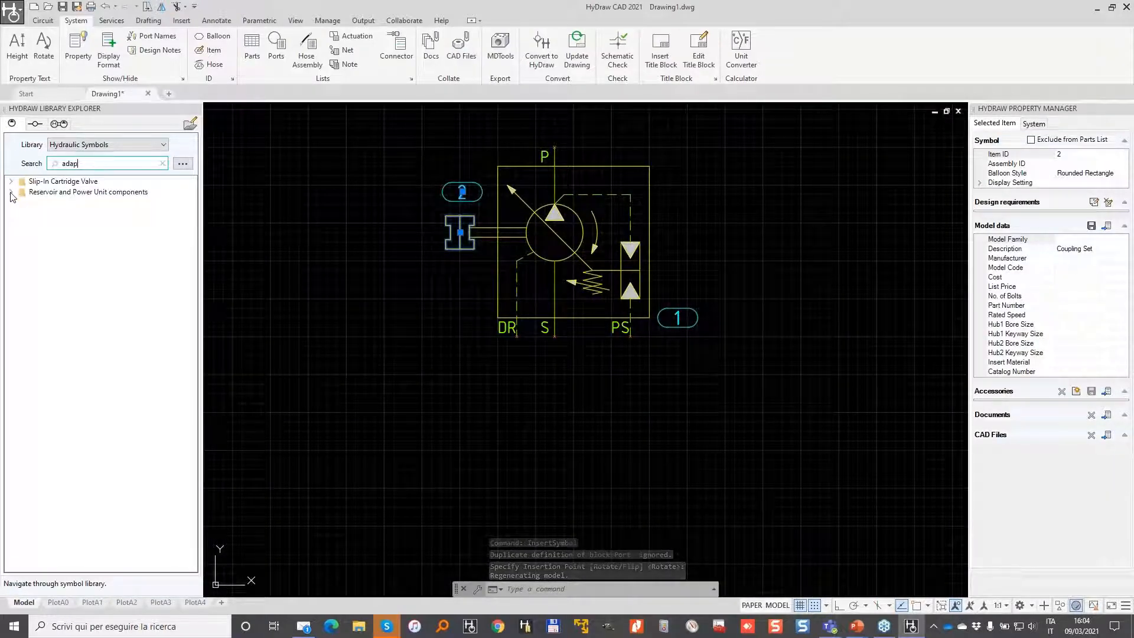
left_click(11, 193)
left_click(61, 204)
double_click(38, 194)
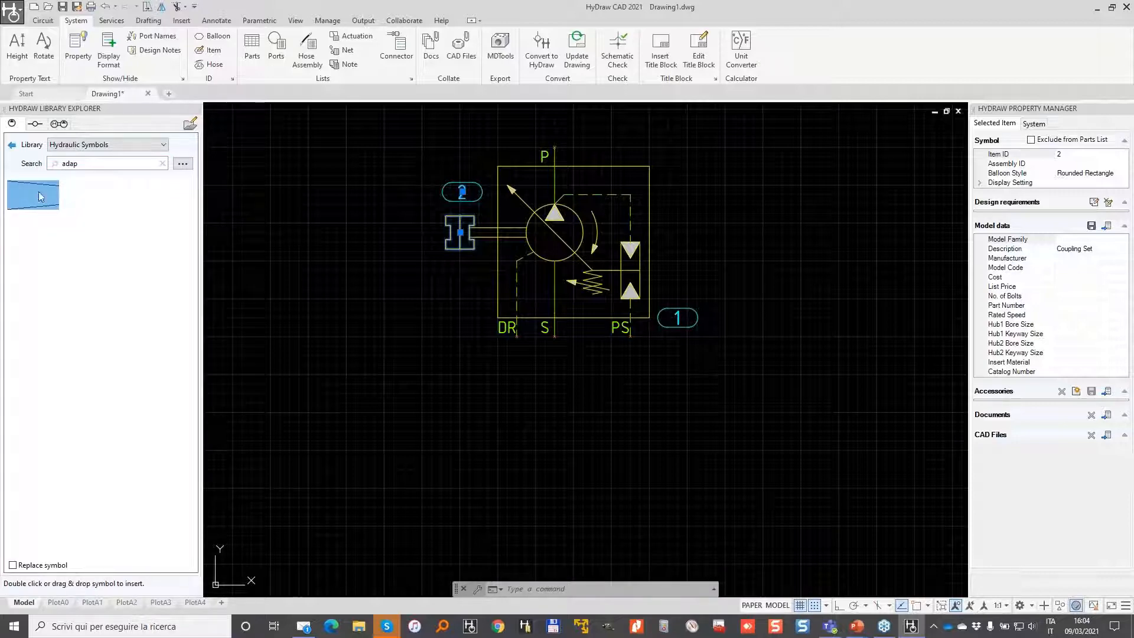
left_click(450, 232)
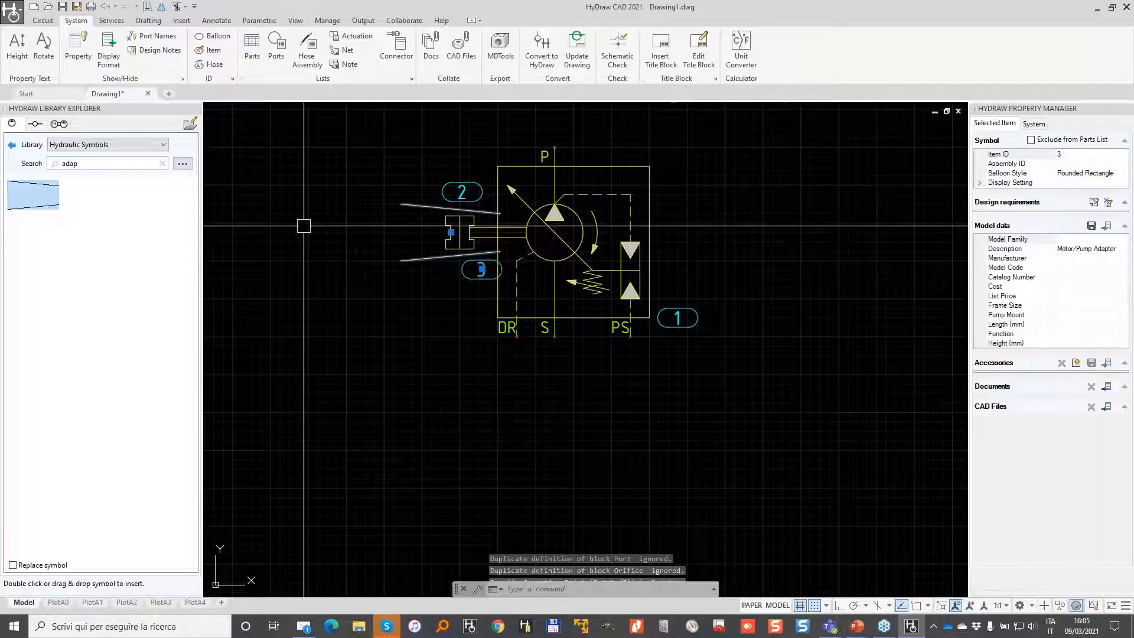
Search the library for "electr" and place the first electric motor symbol with its shaft joined to the coupling.
double_click(93, 166)
type("electr")
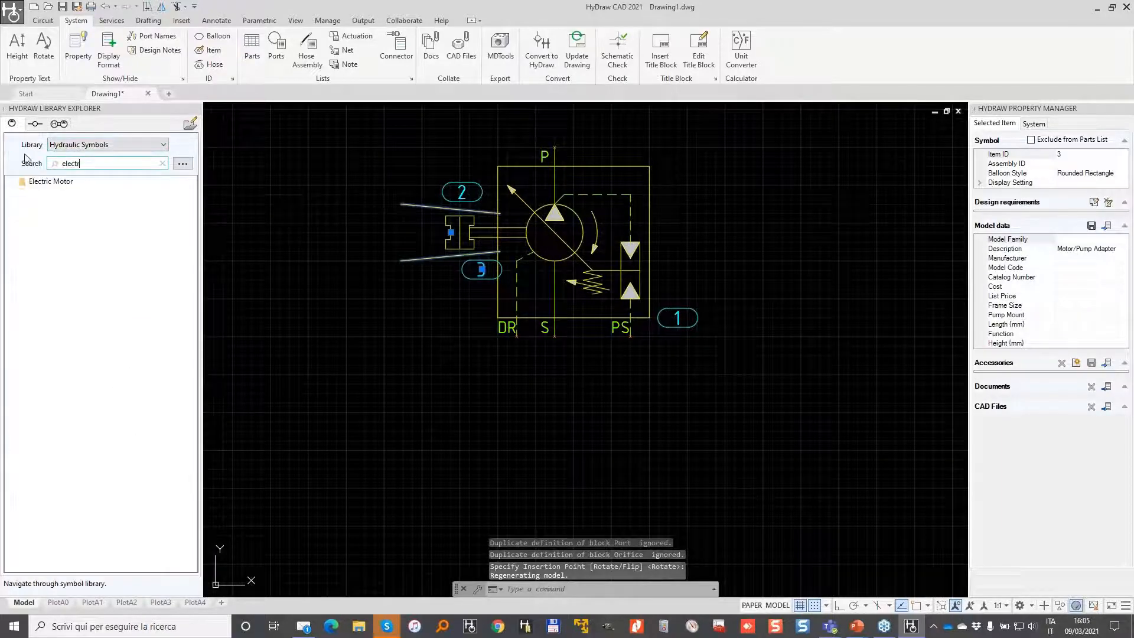
double_click(50, 182)
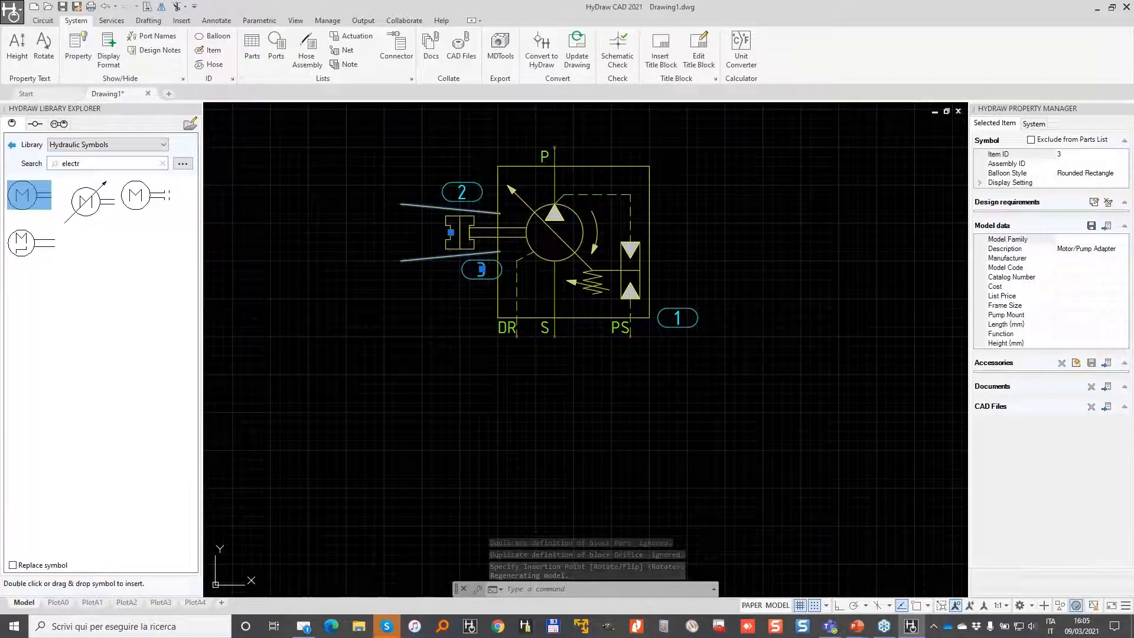
key("Escape")
left_click_drag(420, 226, 420, 230)
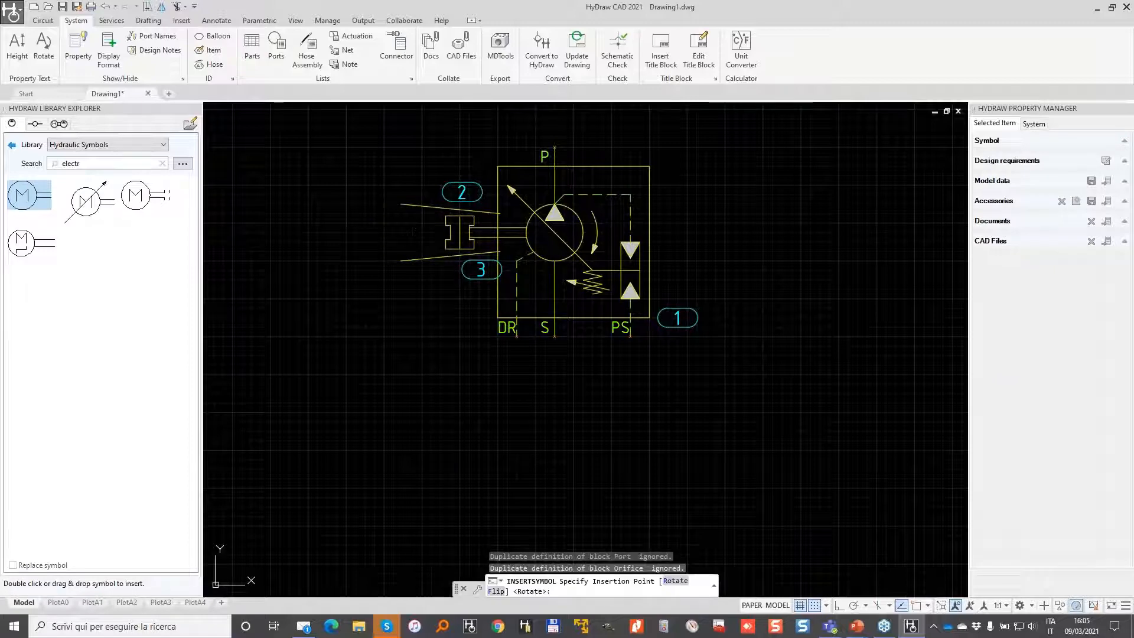
scroll(441, 195, "up", 4)
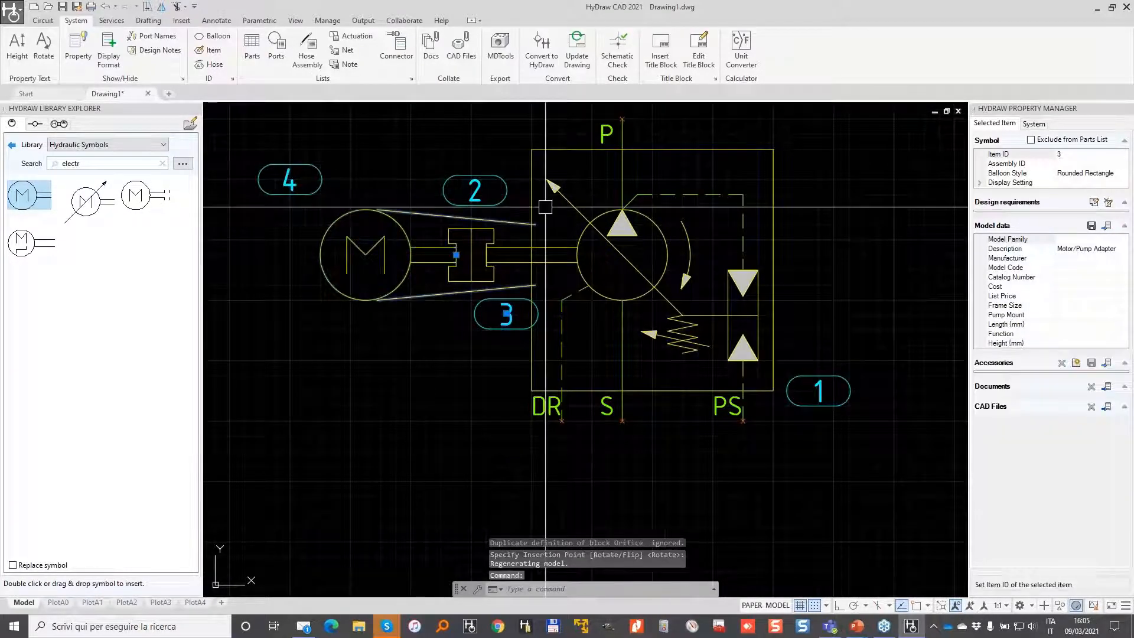
Open the motor/pump adapter symbol for in-place block editing.
scroll(528, 207, "up", 2)
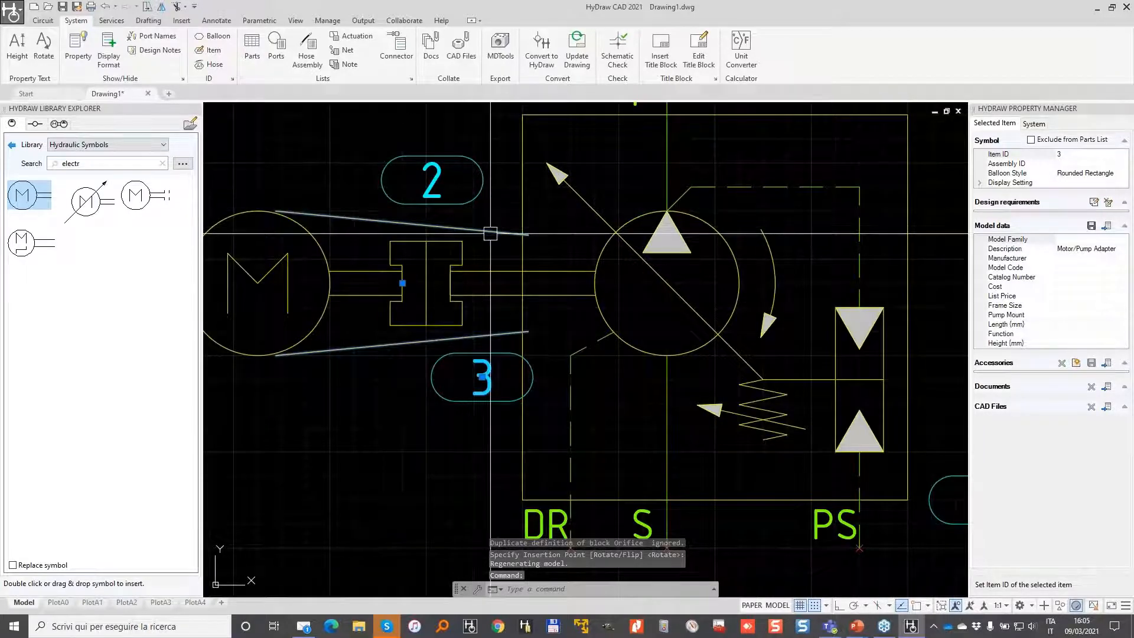
right_click(483, 216)
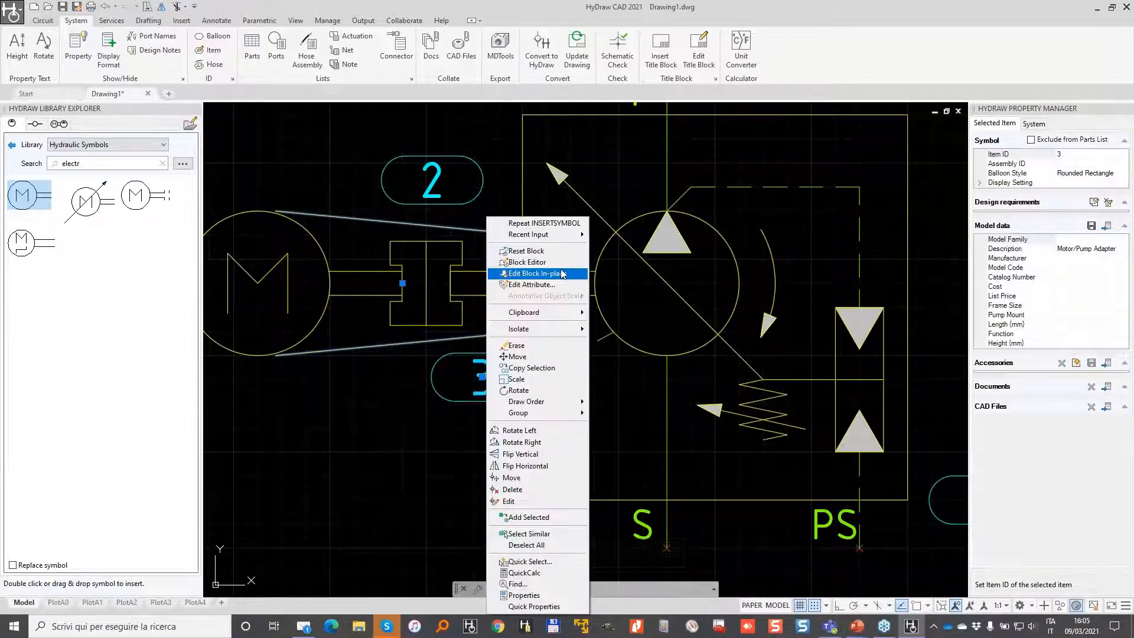
left_click(552, 269)
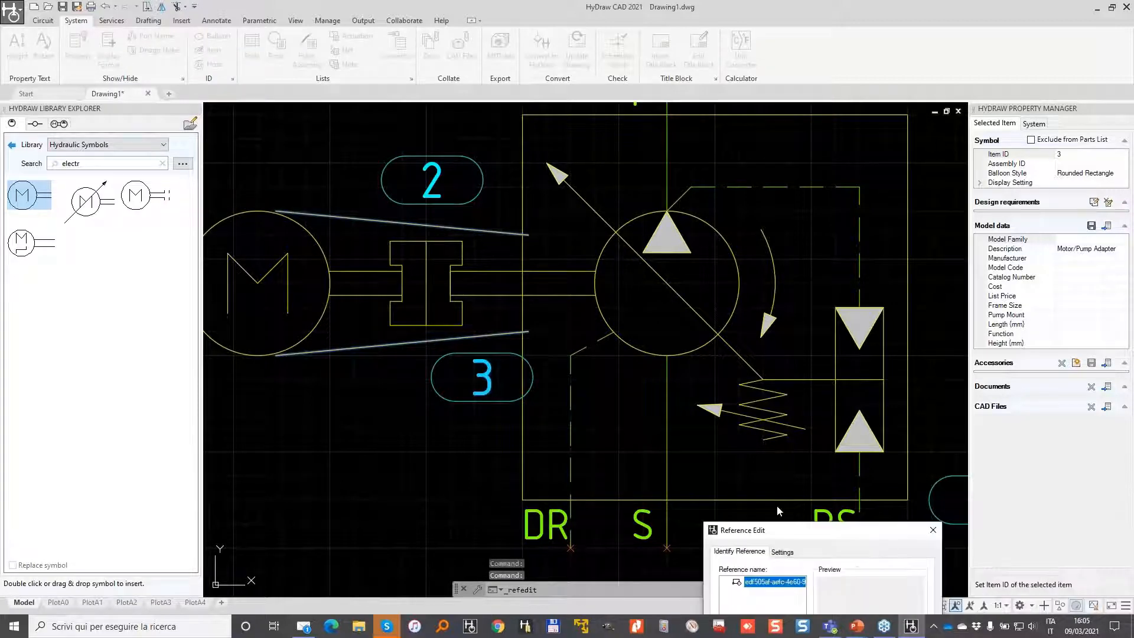
left_click(873, 351)
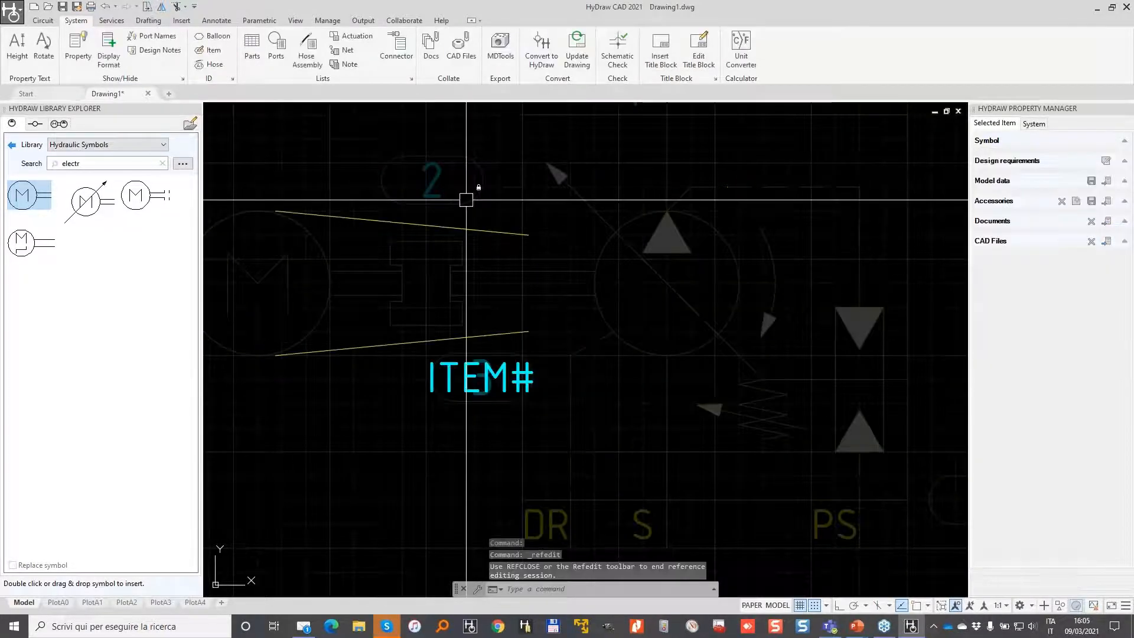
Trim the ends of the adapter's two slanted lines that extend past the pump's outline.
scroll(466, 199, "up", 2)
left_click(185, 7)
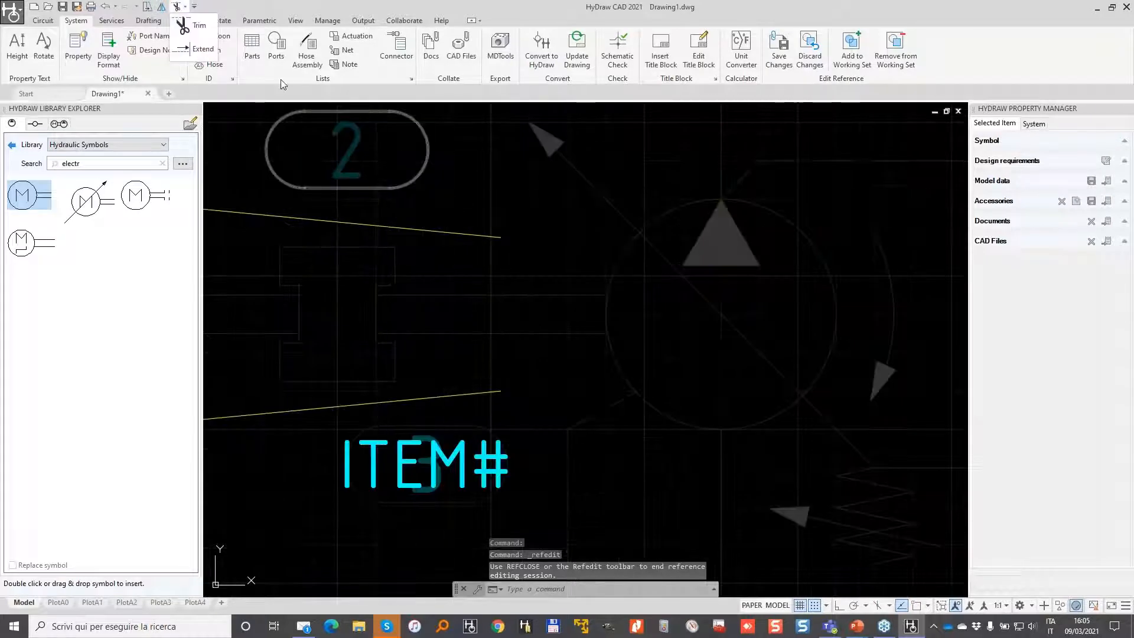
left_click(199, 25)
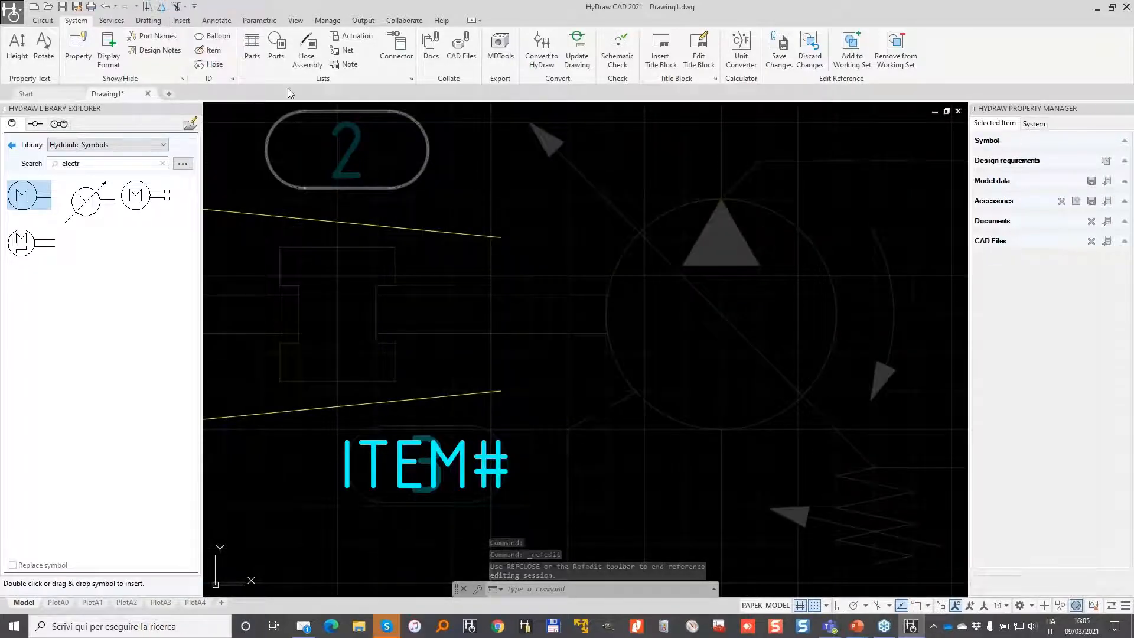
left_click(496, 236)
left_click(502, 391)
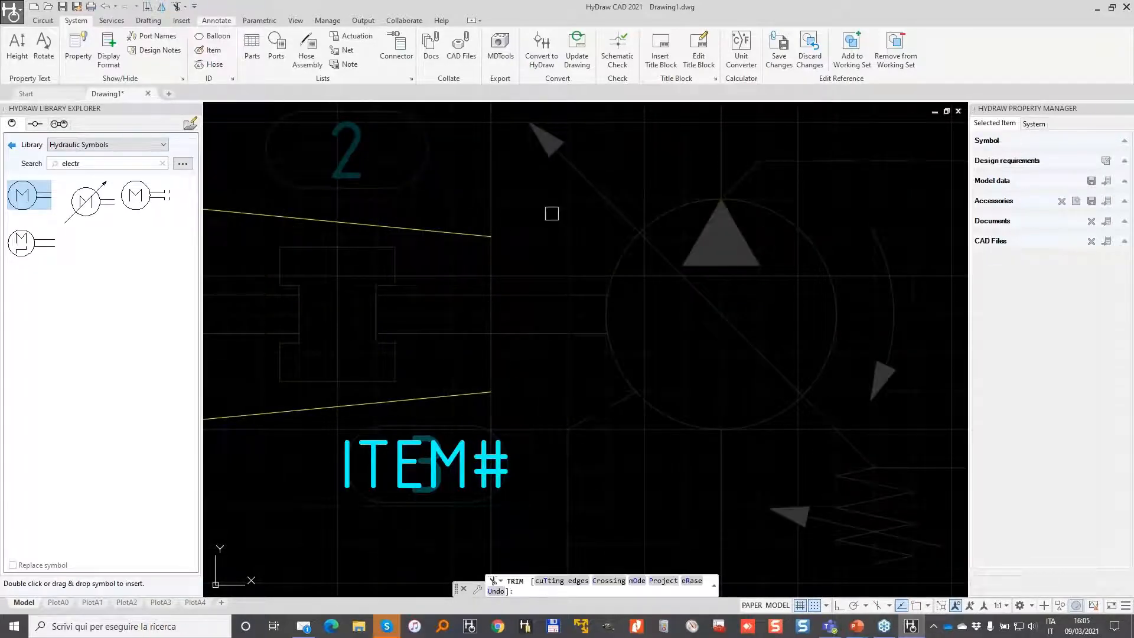
Save the changes to the adapter block and end the reference editing session.
scroll(597, 174, "down", 5)
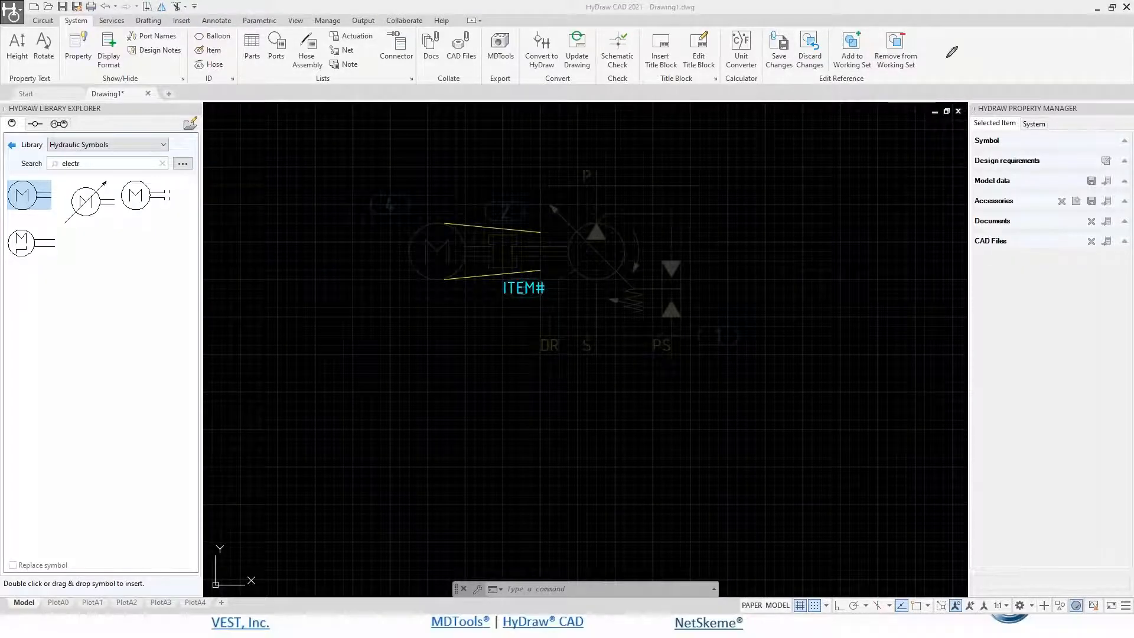
mouse_move(810, 9)
left_mouse_down()
mouse_move(738, 53)
mouse_move(792, 8)
mouse_move(753, 24)
left_mouse_up()
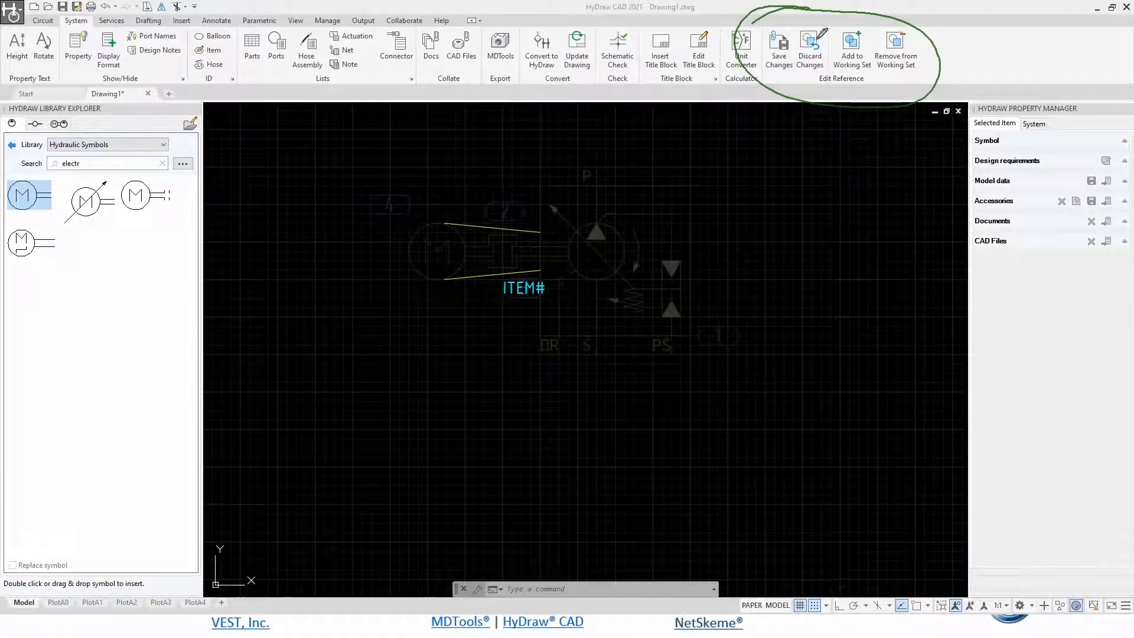
left_click(779, 41)
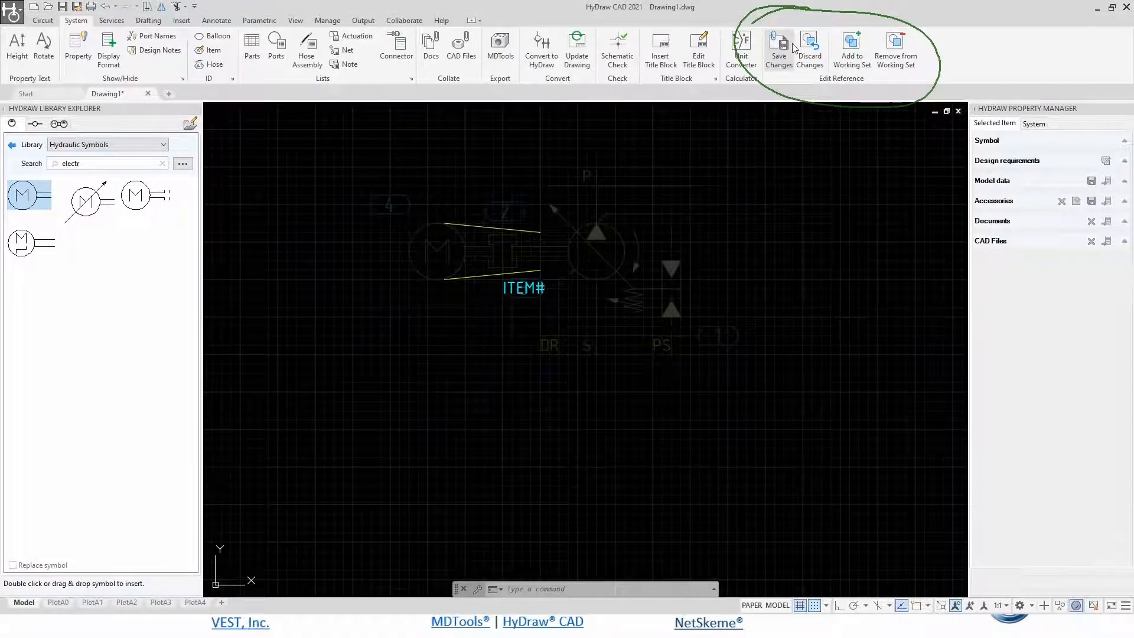
left_click(781, 42)
left_click(572, 344)
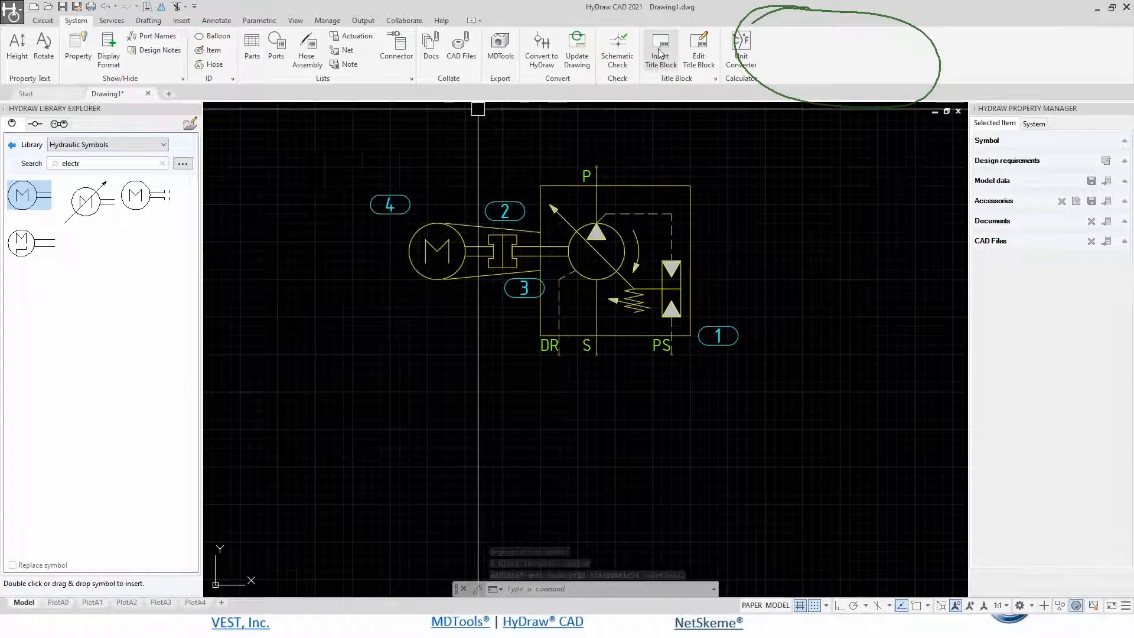
View the sheet sizes offered for inserting a title block, and leave without inserting one.
scroll(645, 143, "down", 4)
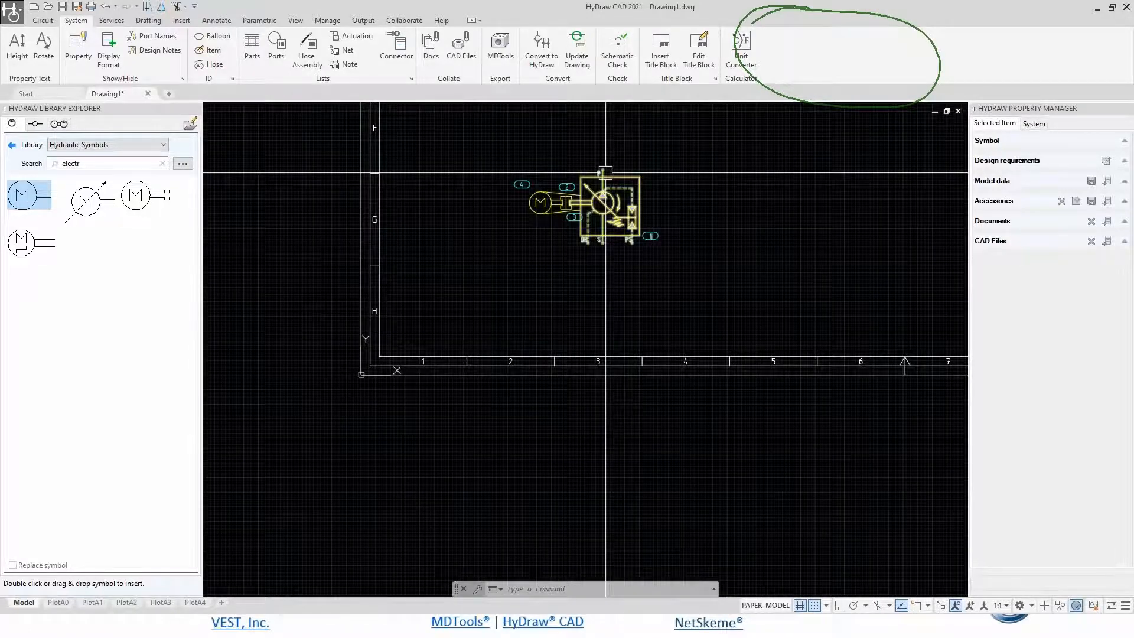
scroll(528, 264, "down", 2)
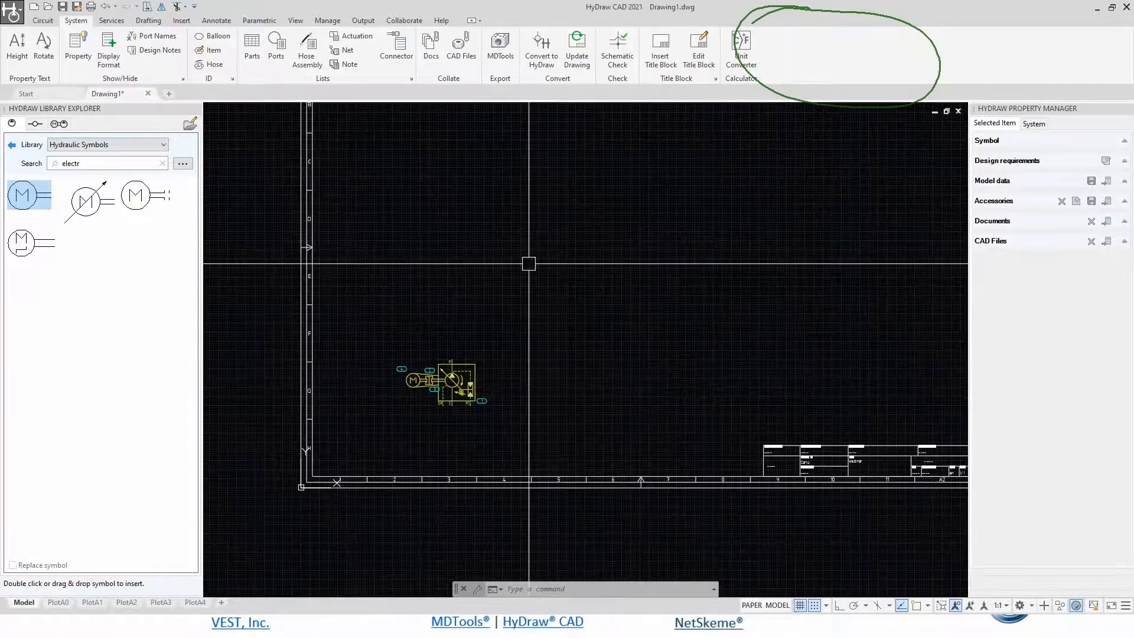
left_click(662, 44)
left_click(128, 102)
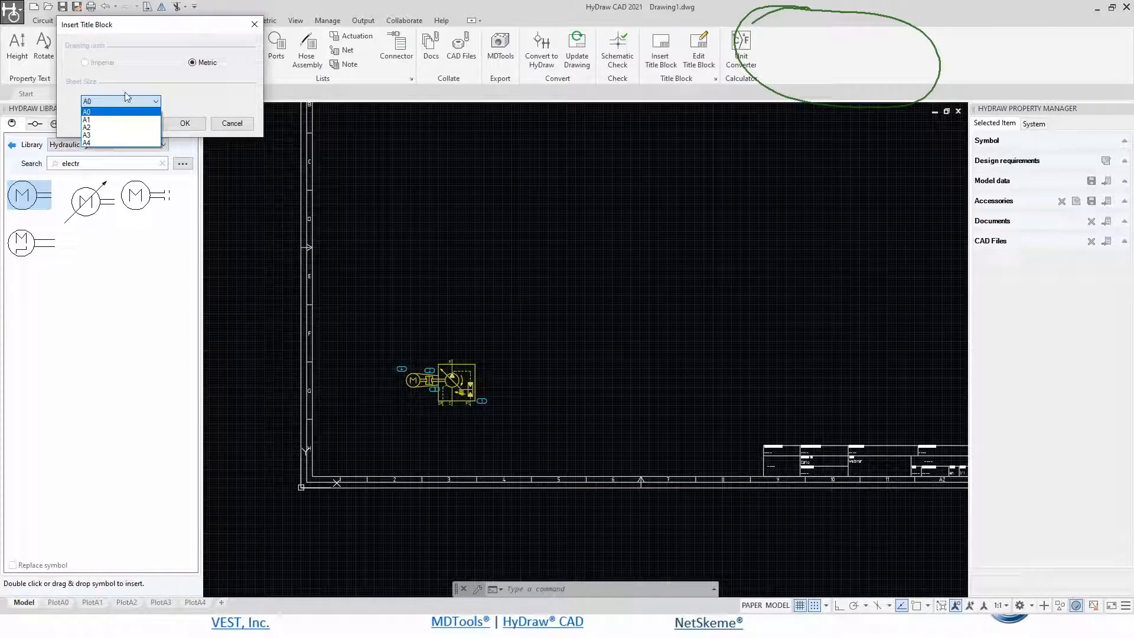
left_click(156, 62)
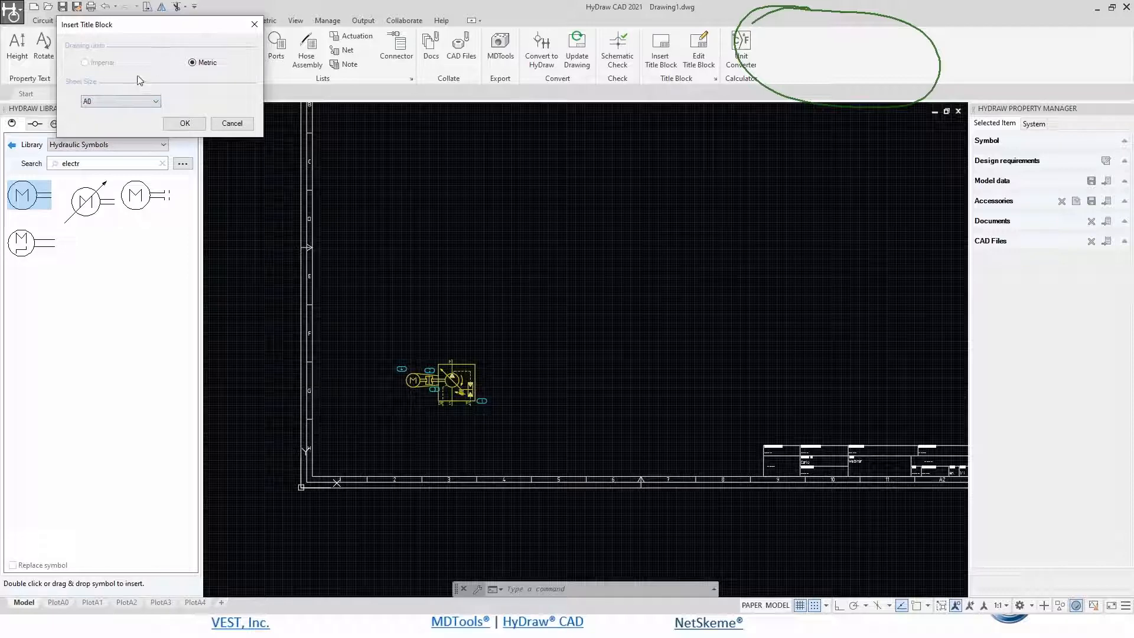
left_click(231, 124)
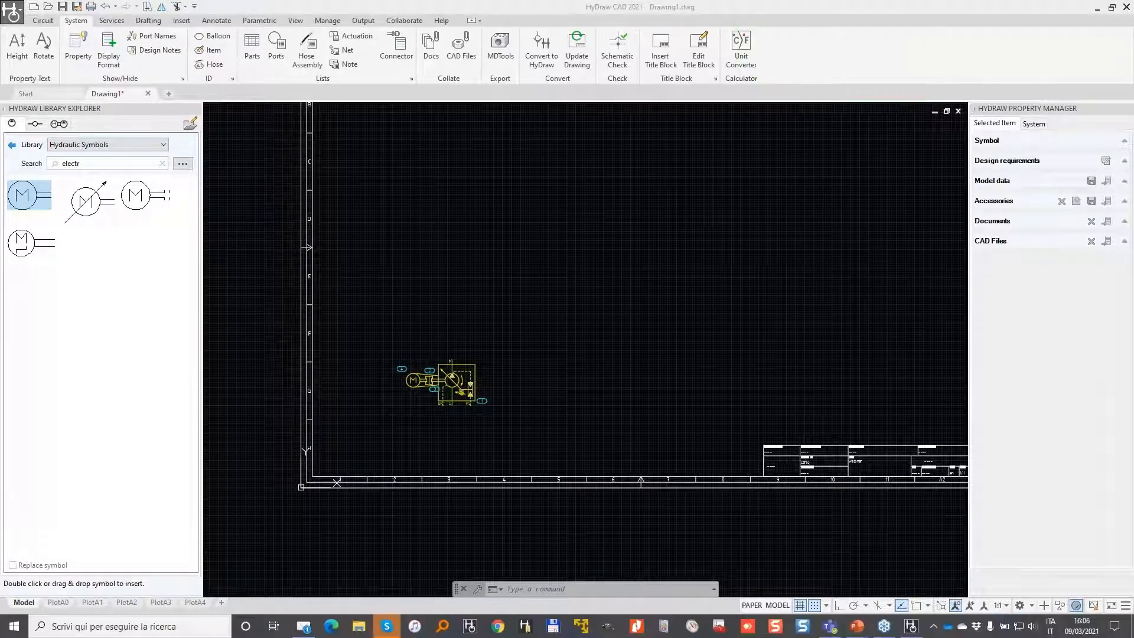
Open the title block's drawing template settings and examine the template folder path.
left_click_drag(721, 62, 689, 68)
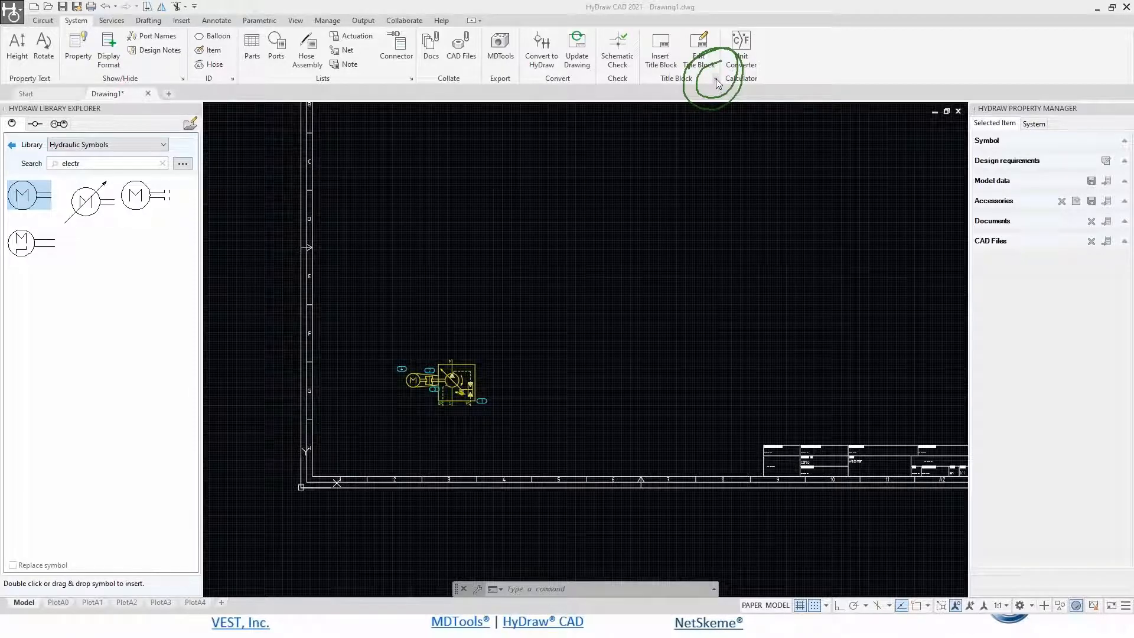
left_click(716, 79)
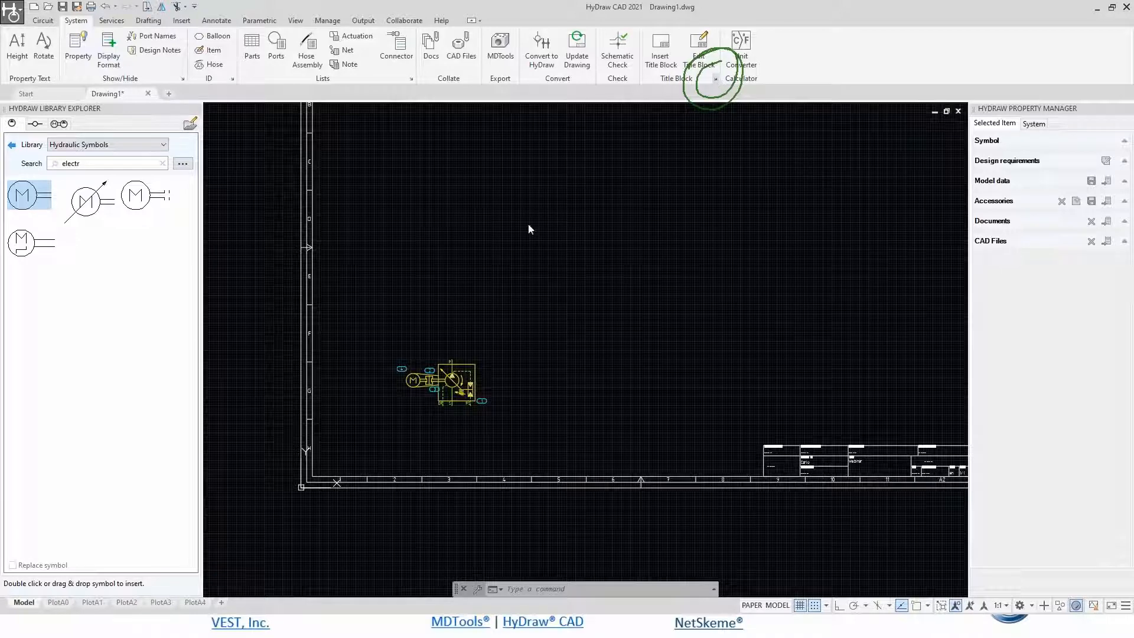
key("Escape")
key("Escape")
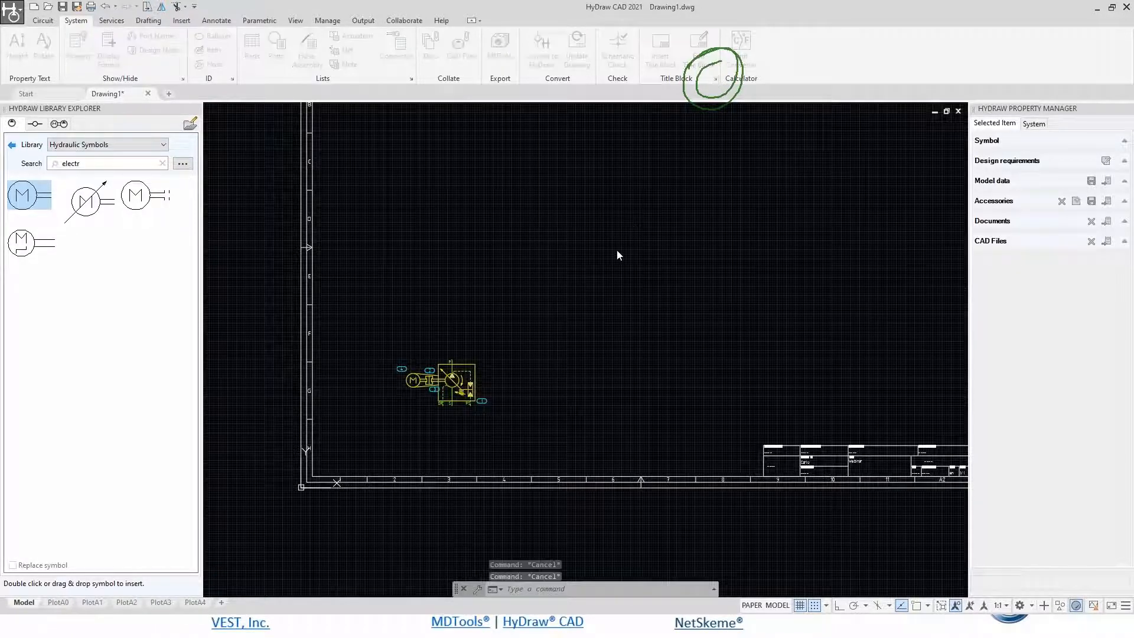
left_click_drag(607, 438, 616, 87)
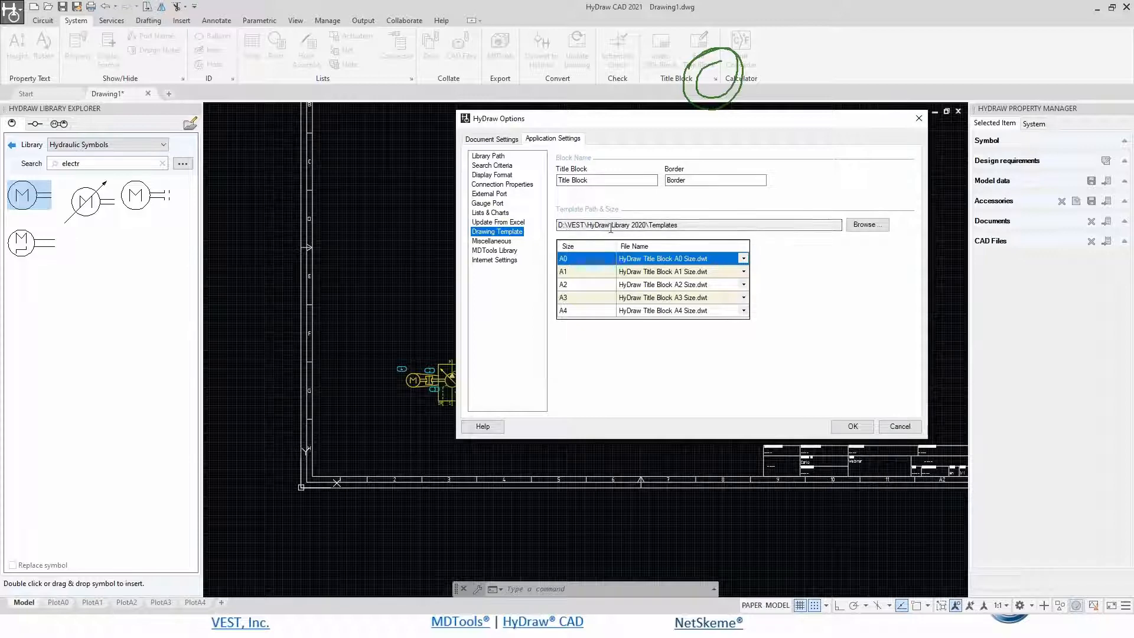
triple_click(698, 225)
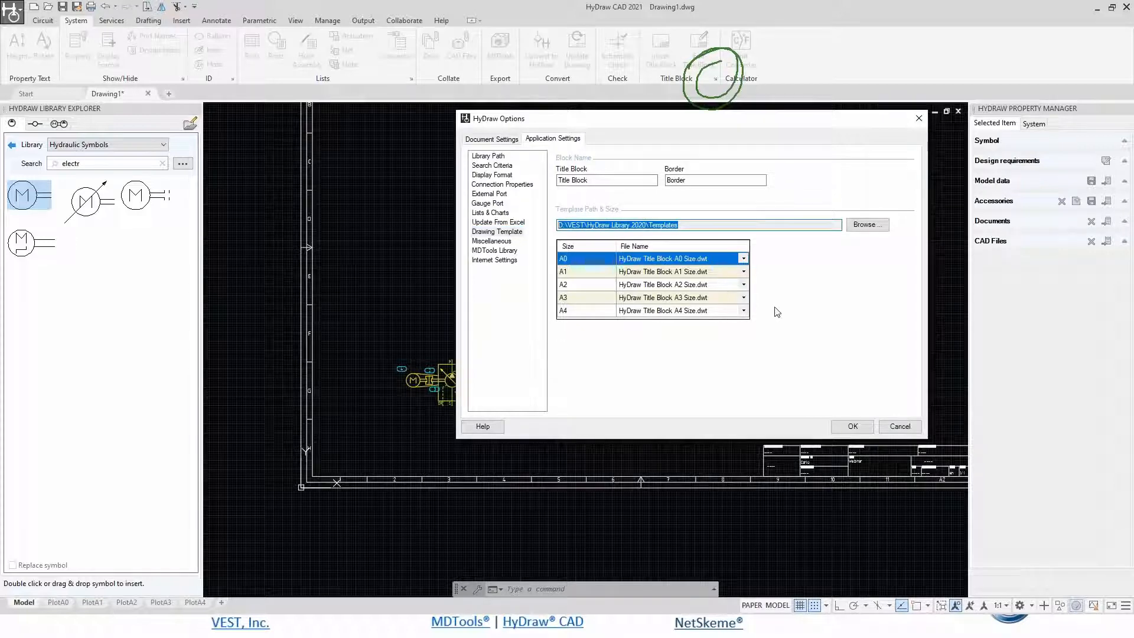
Examine the template files assigned to the sheet sizes A0 to A4.
left_click(709, 262)
left_click(706, 272)
left_click(701, 285)
left_click(697, 298)
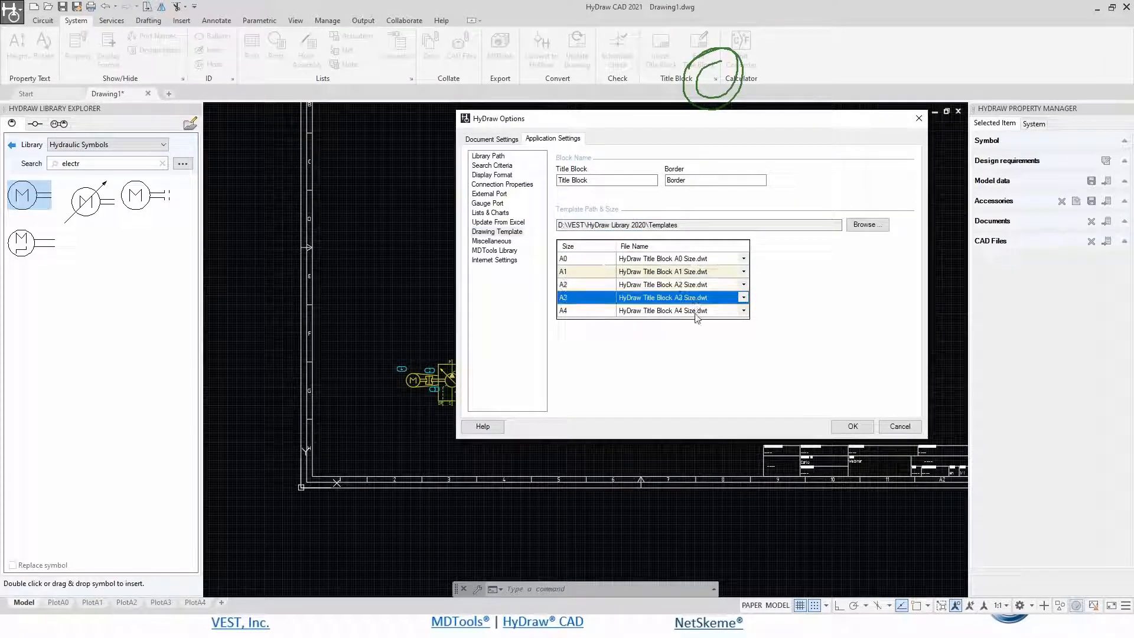
left_click(696, 311)
left_click(695, 260)
left_click(690, 272)
left_click(685, 286)
left_click(683, 297)
left_click(682, 310)
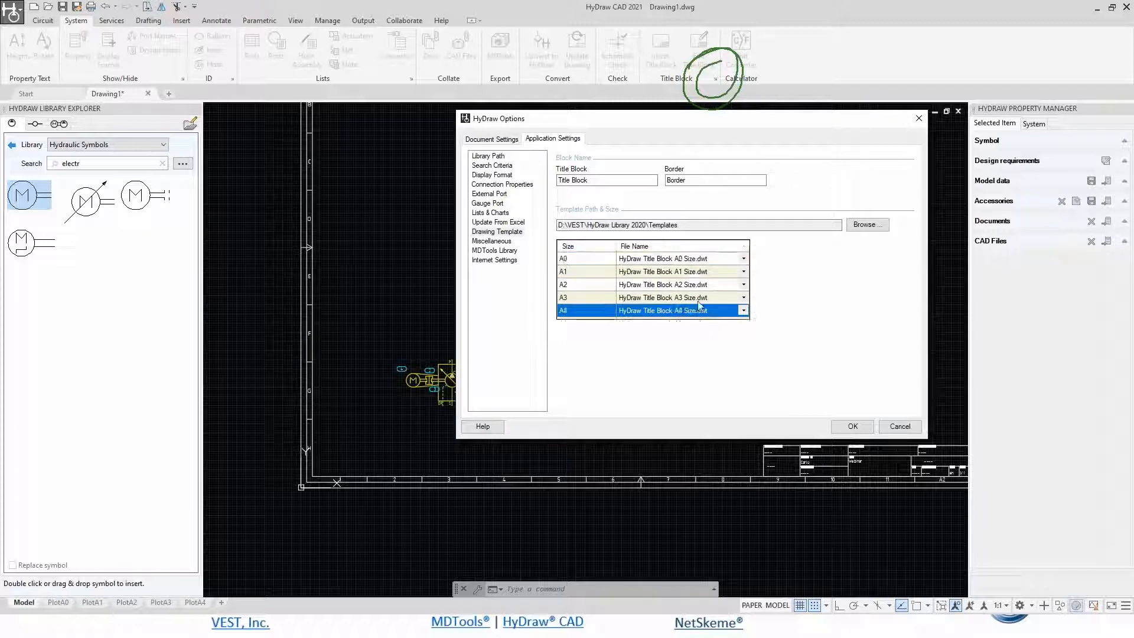
Finish reviewing the template file assigned to size A3 and leave the options without applying changes.
left_click(699, 298)
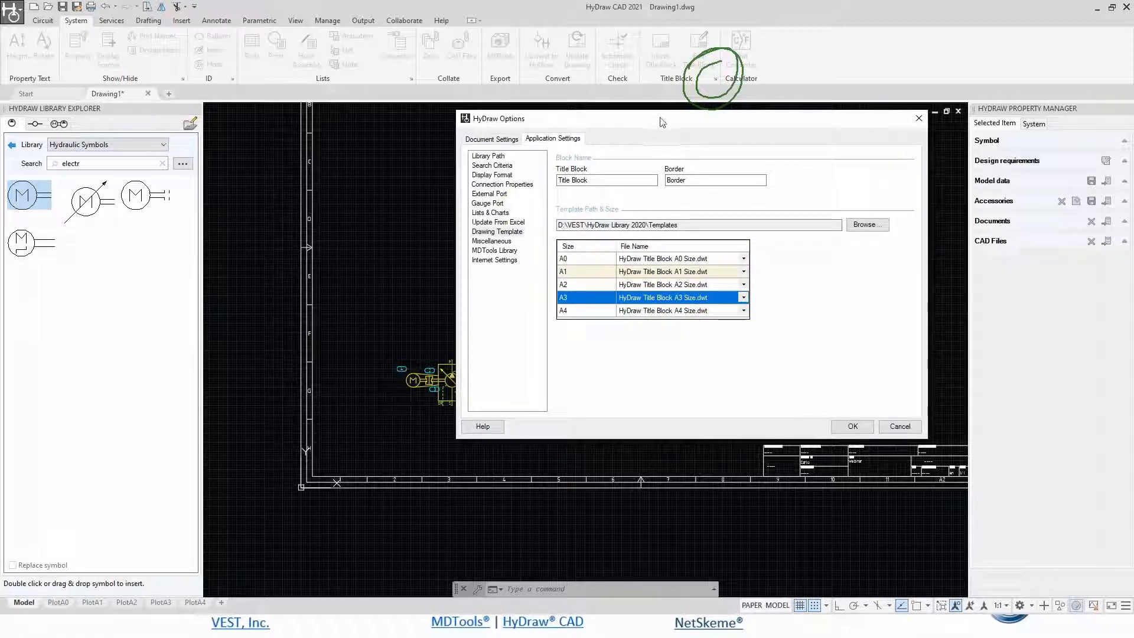
left_click_drag(662, 122, 586, 123)
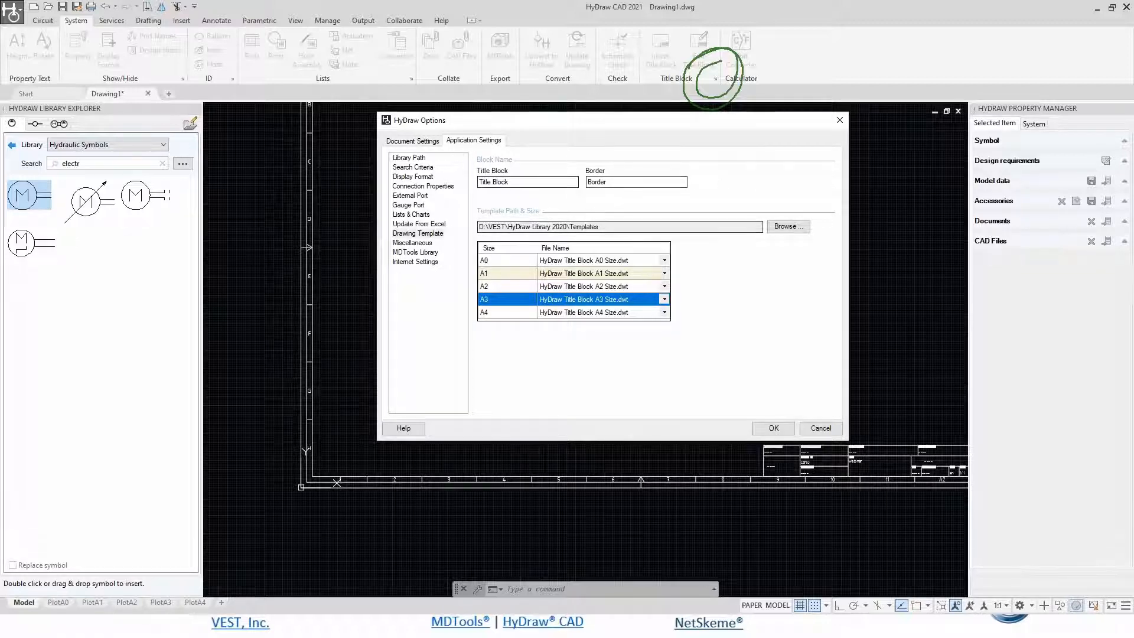
left_click(830, 428)
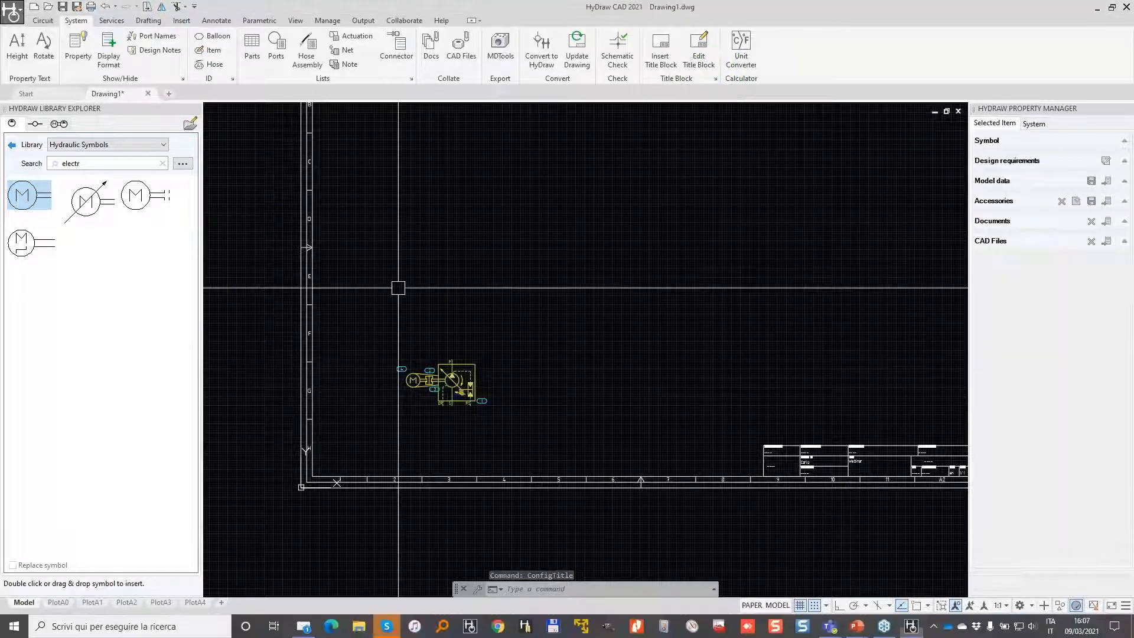
Move the adapter's item balloon 3 to a spot directly below the coupling.
scroll(398, 288, "up", 5)
left_click(432, 307)
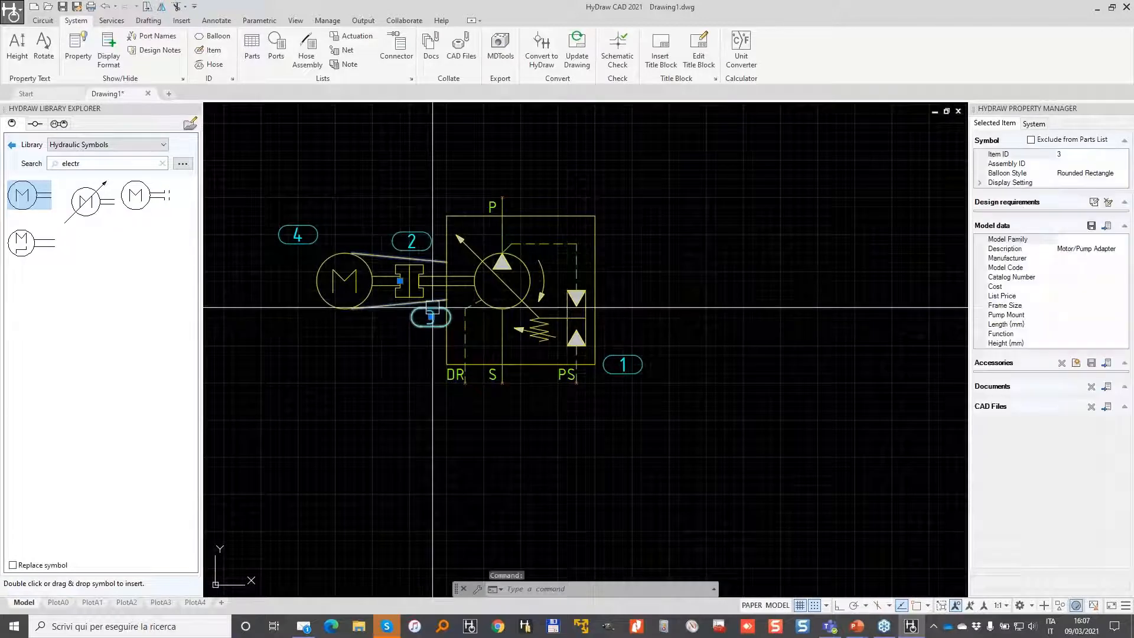
left_click(431, 317)
left_click(399, 327)
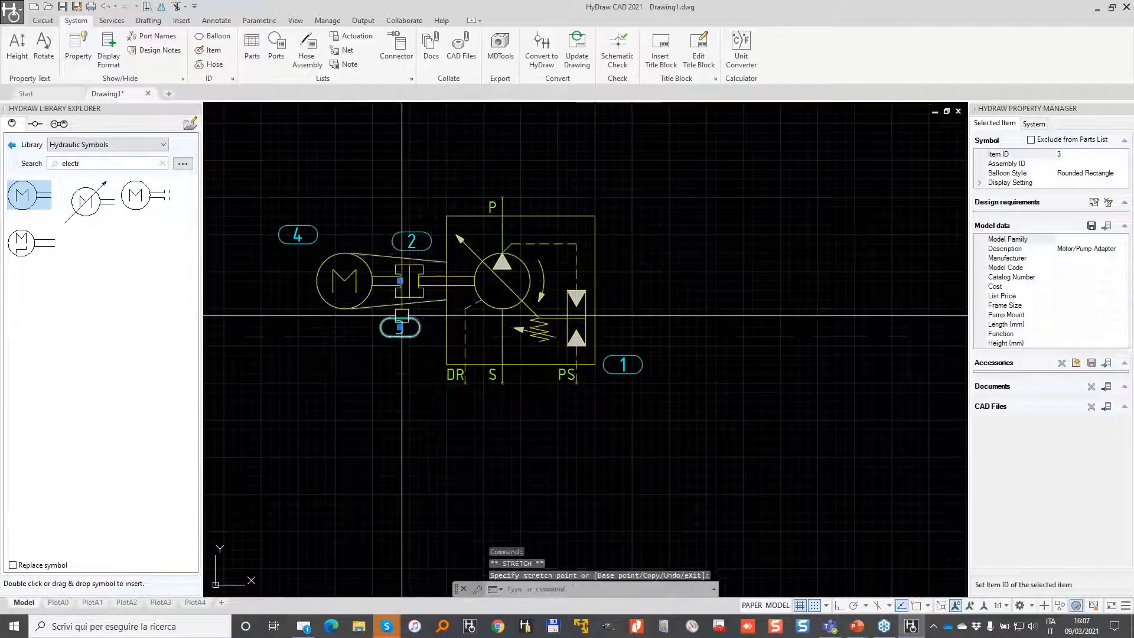
key("Escape")
Move the electric motor's item balloon 4 down, closer to the upper-left of the motor symbol.
scroll(384, 242, "up", 2)
left_click(298, 285)
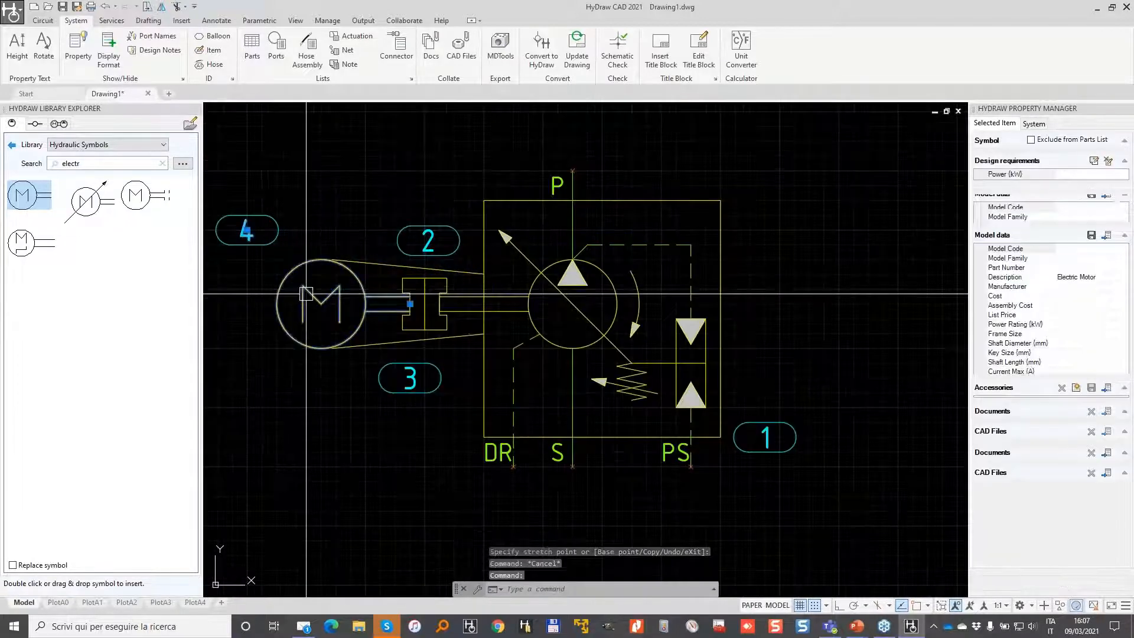
left_click(247, 230)
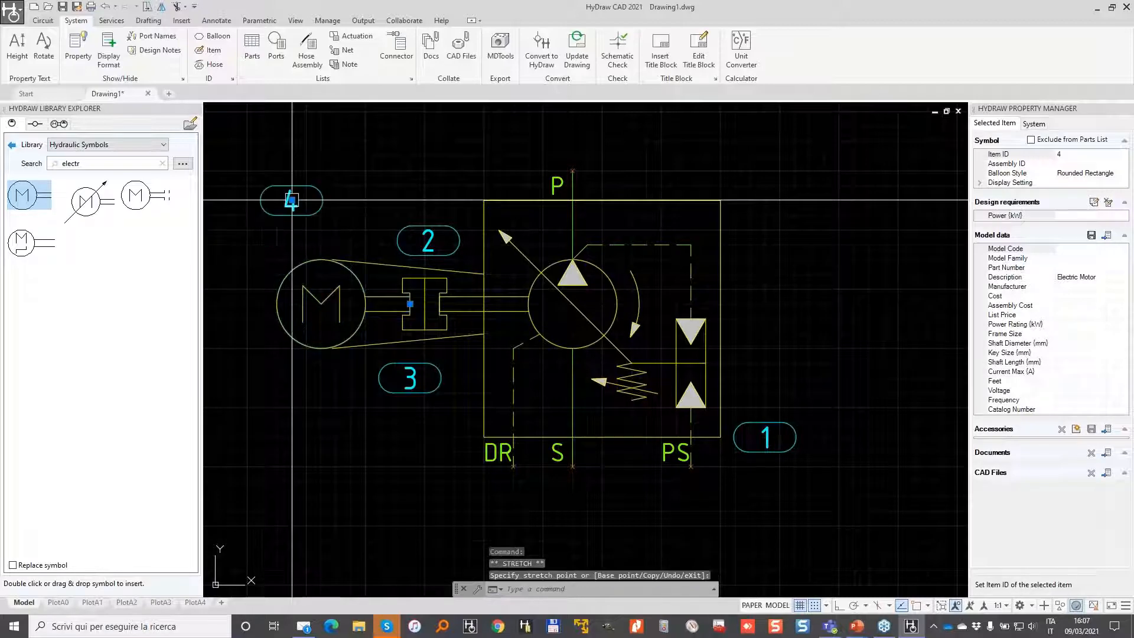
left_click(246, 259)
key("Escape")
Draw a large rectangle enclosing the whole motor-pump group, with free space to its right and below.
scroll(372, 229, "down", 2)
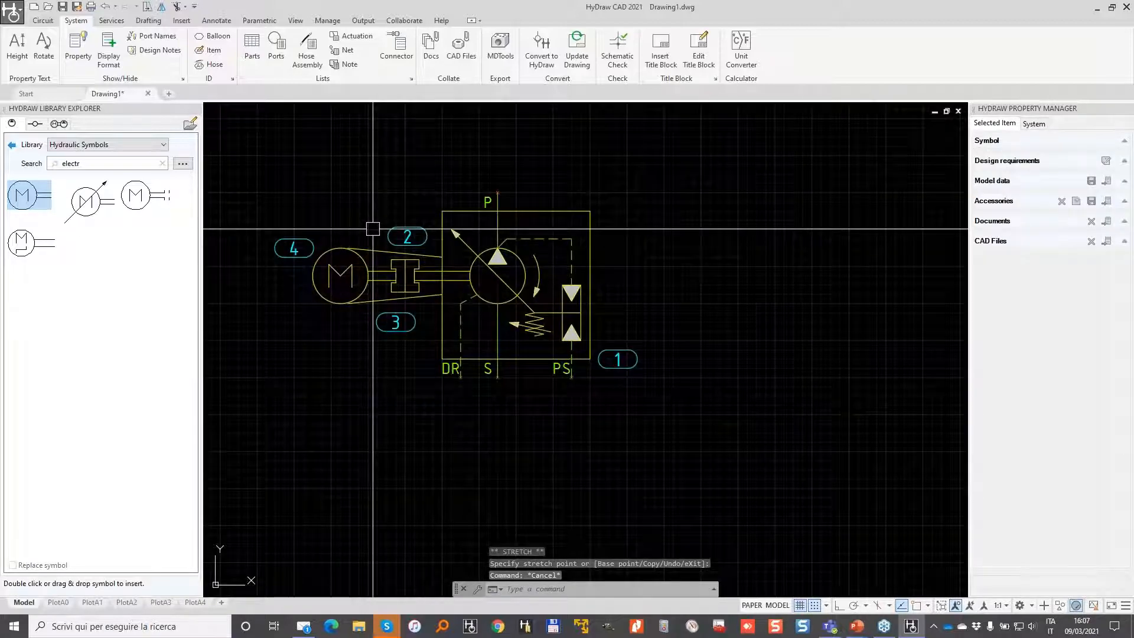
scroll(373, 228, "down", 3)
key("Escape")
key("Escape")
middle_click_drag(556, 199, 555, 353)
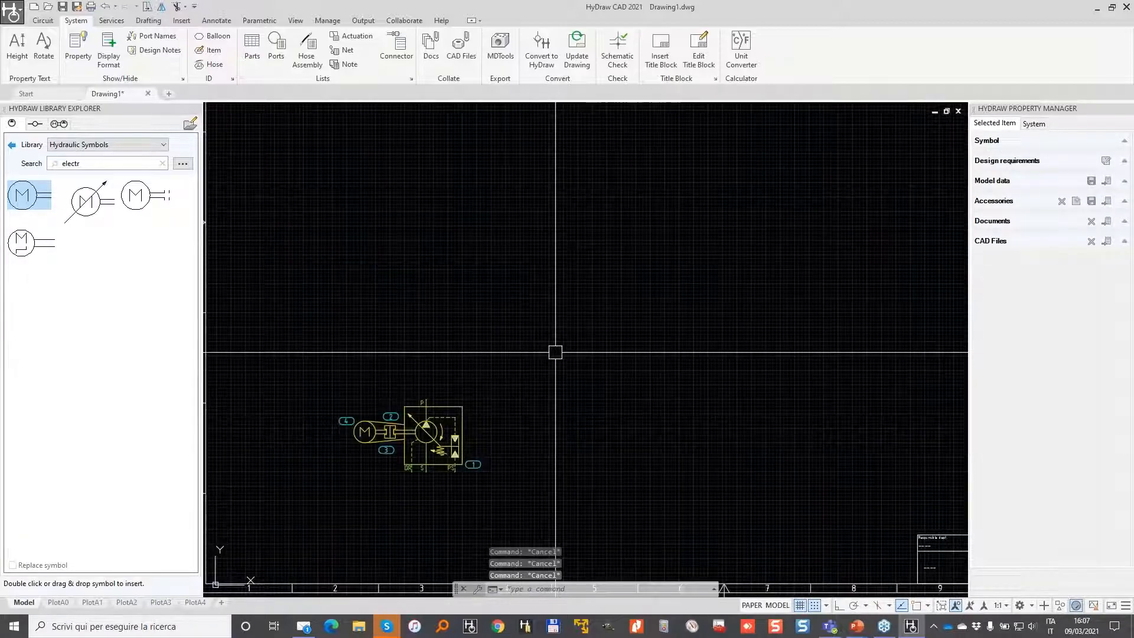
scroll(555, 353, "down", 2)
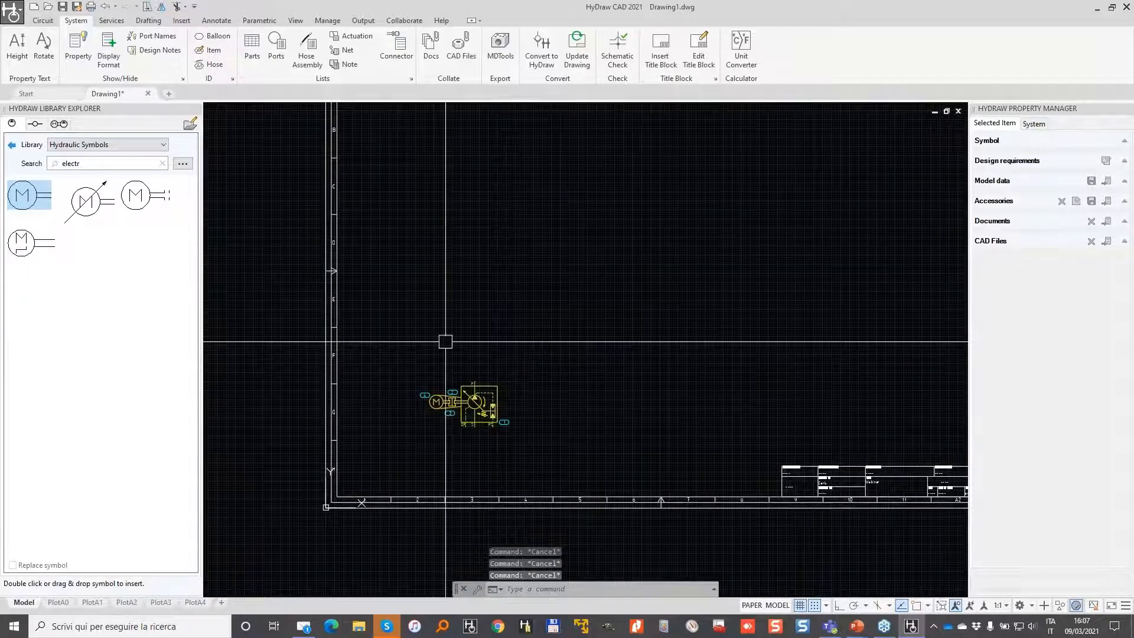
scroll(447, 397, "up", 3)
middle_click_drag(502, 376, 460, 280)
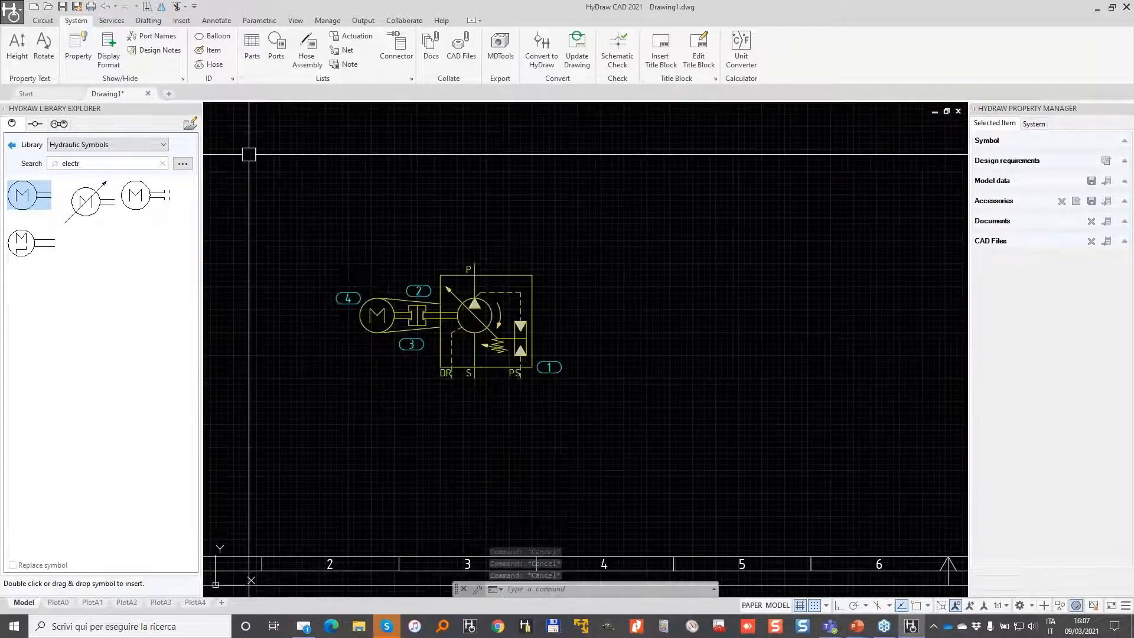
left_click(148, 22)
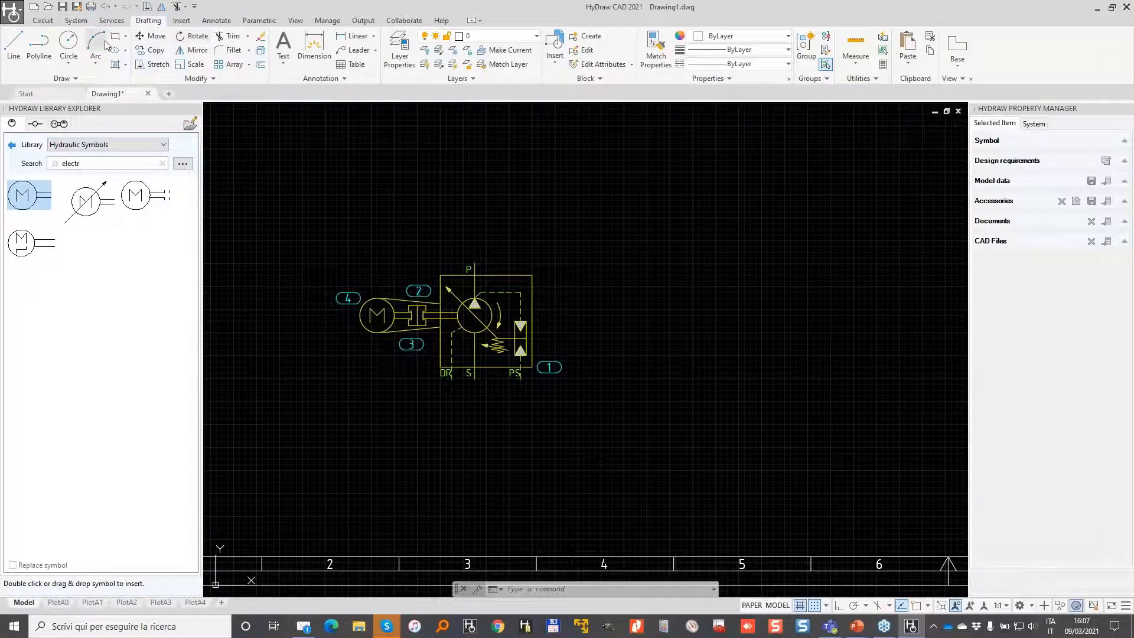
left_click(117, 36)
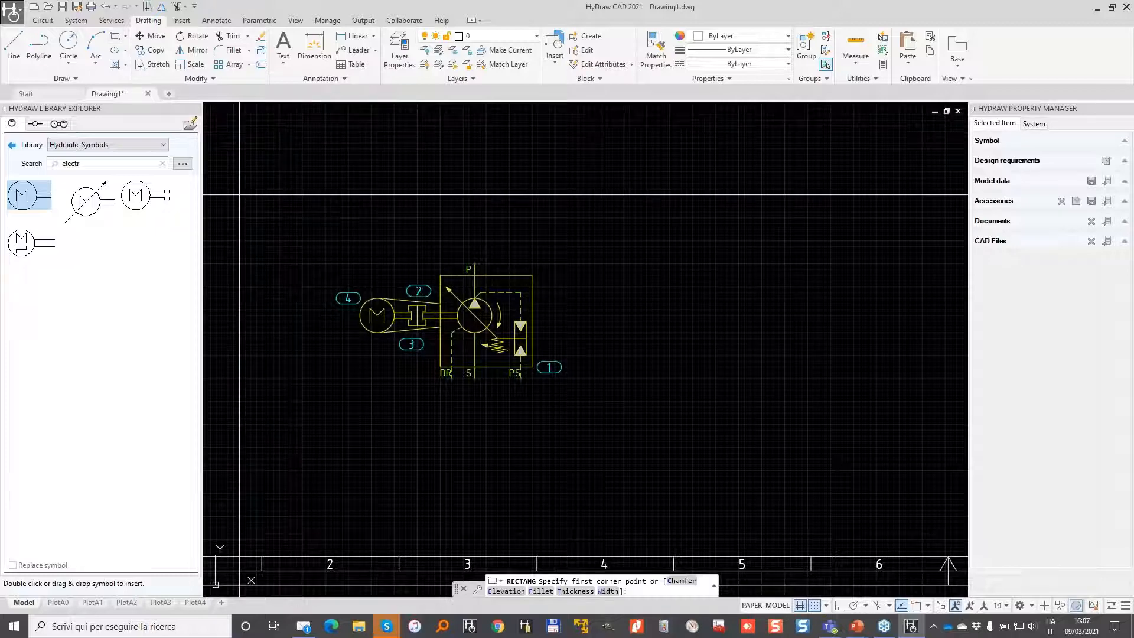
left_click(246, 200)
left_click(779, 492)
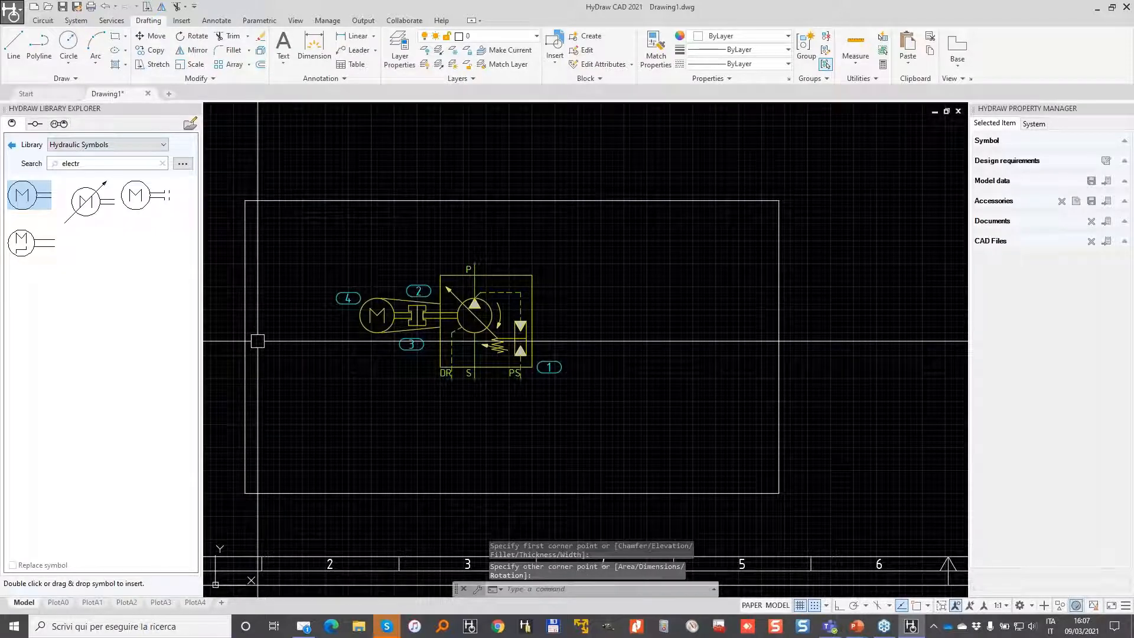
Assign the enclosing rectangle to the layer ISO_LIN_UNI.
left_click(404, 198)
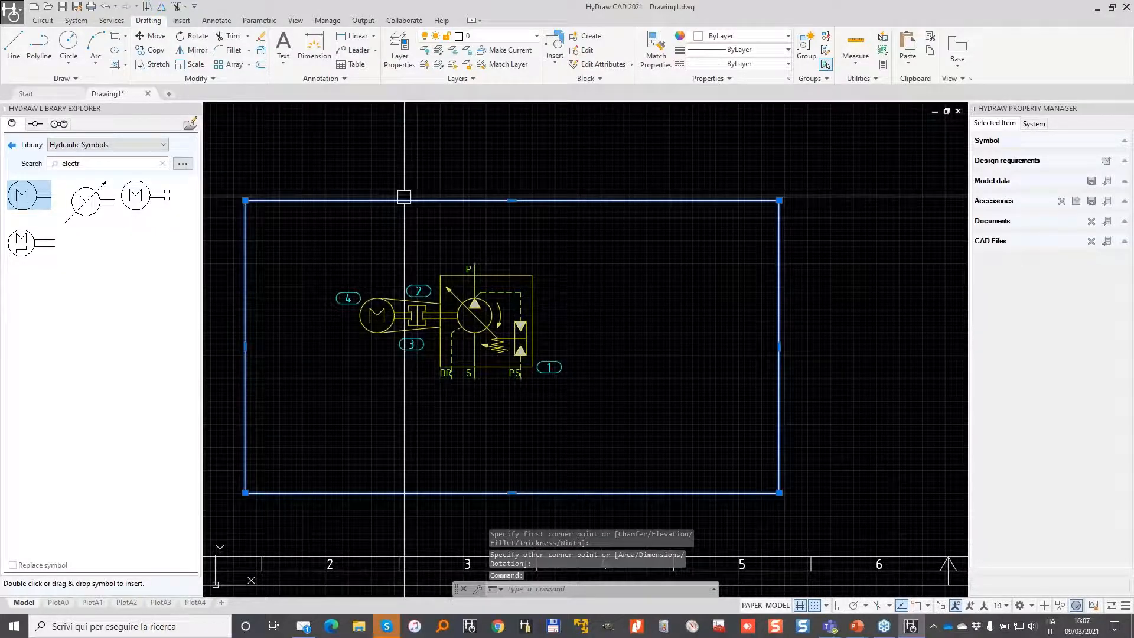
left_click(499, 36)
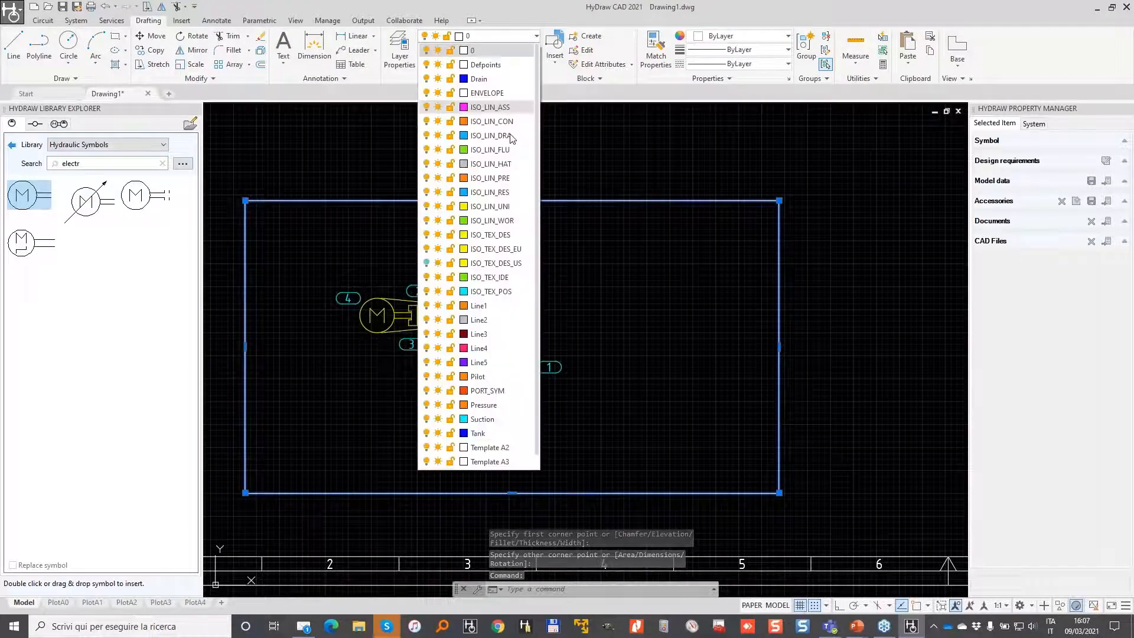
left_click(508, 211)
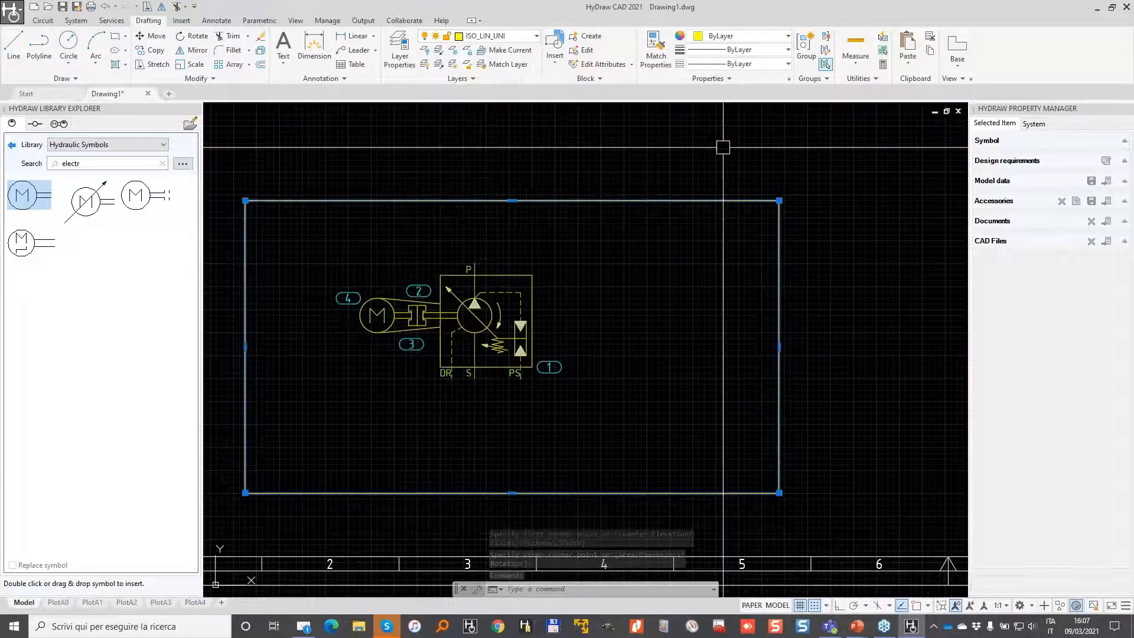
Draw an L-shaped foot at the rectangle's lower-left corner, going a short distance down and then outward to the left.
left_click(7, 48)
scroll(242, 524, "up", 2)
left_click(245, 476)
left_click(245, 503)
left_click(217, 503)
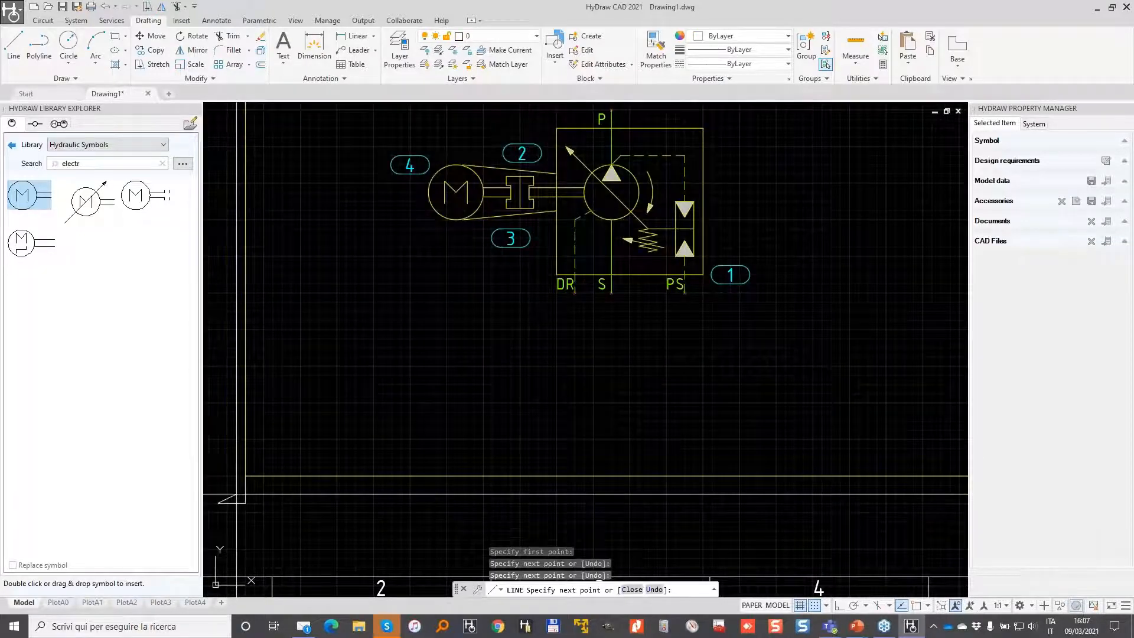
key("Return")
Draw a mirrored L-shaped foot at the rectangle's lower-right corner, going down and then outward to the right.
middle_click_drag(874, 436, 575, 405)
key("Return")
left_click(795, 444)
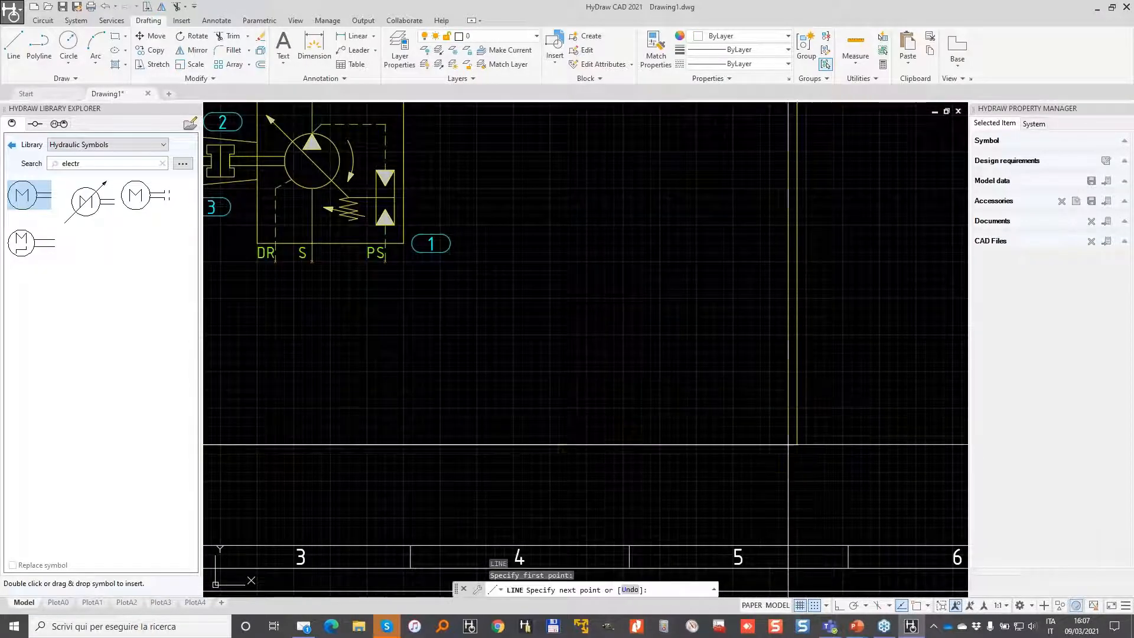
key("Escape")
left_click(795, 442)
key("Escape")
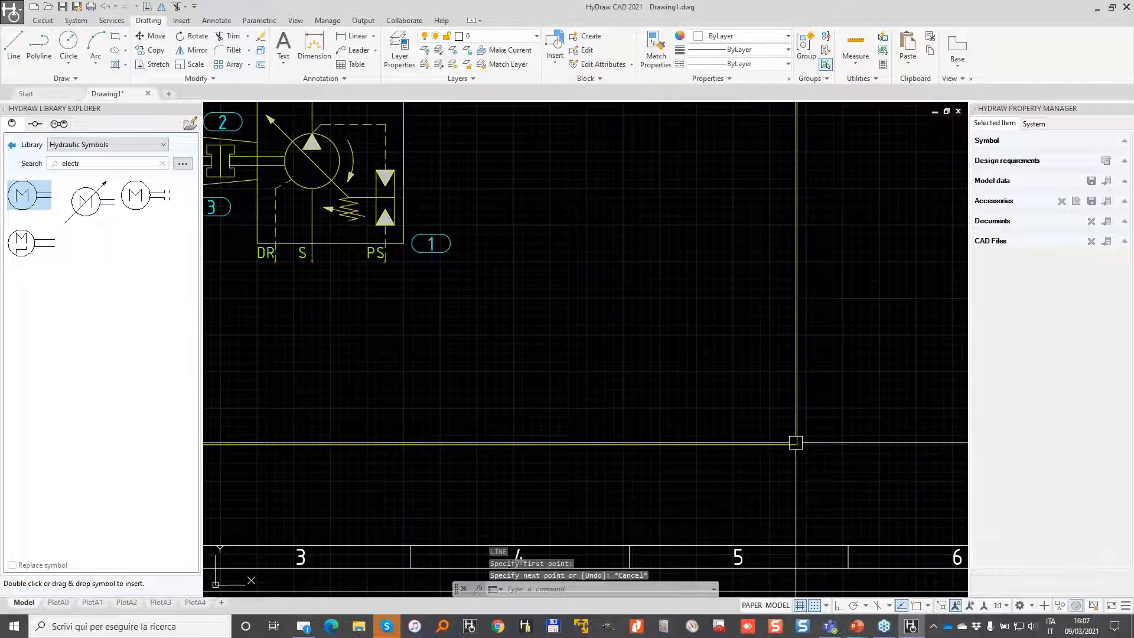
key("Return")
left_click(798, 469)
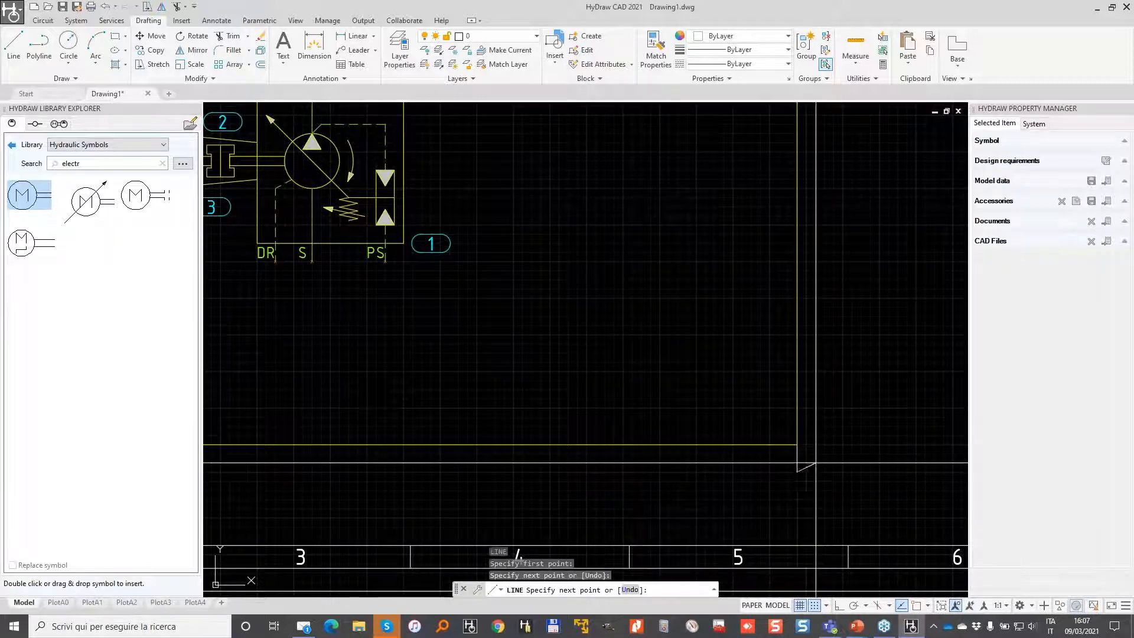
left_click(824, 471)
key("Return")
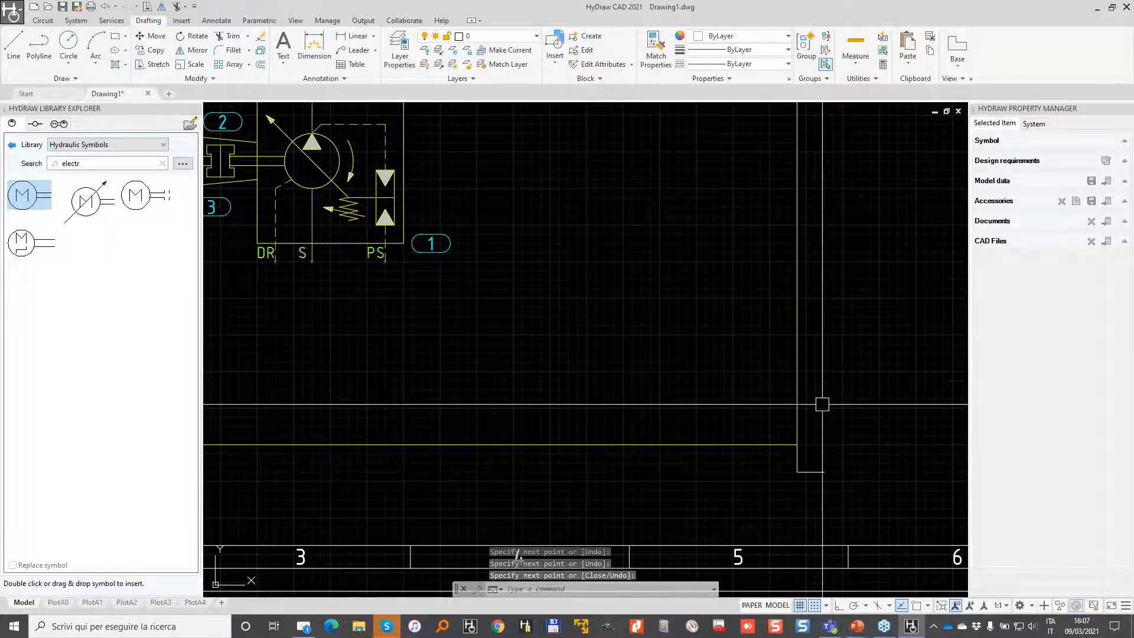
Match the properties of the rectangle onto both foot lines.
scroll(822, 404, "down", 4)
left_click(811, 261)
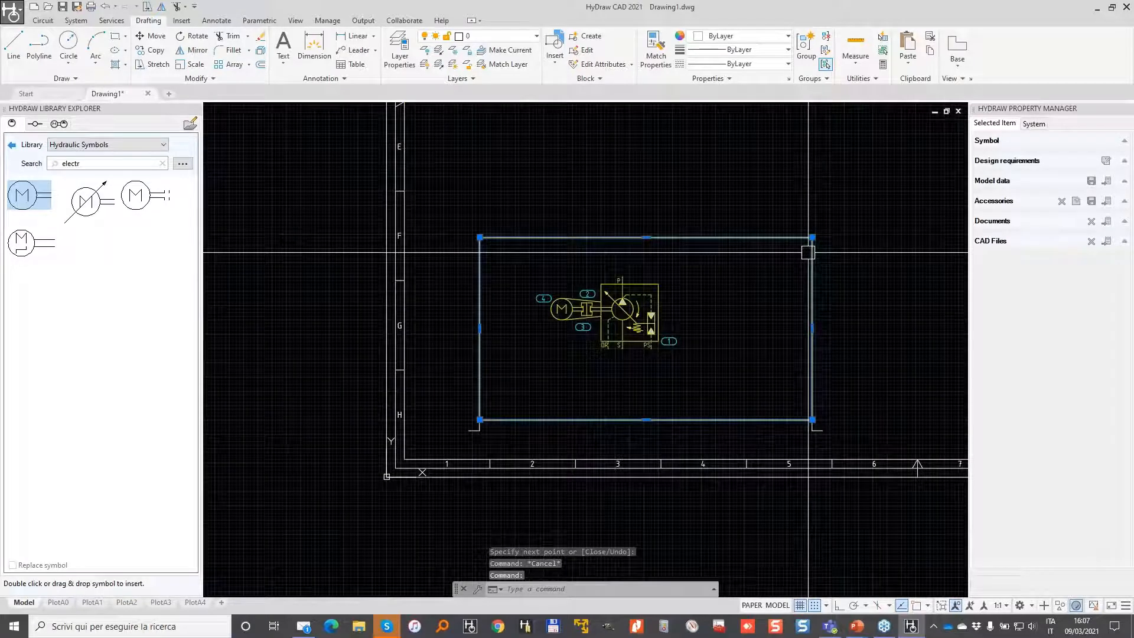
left_click(656, 50)
left_click(441, 399)
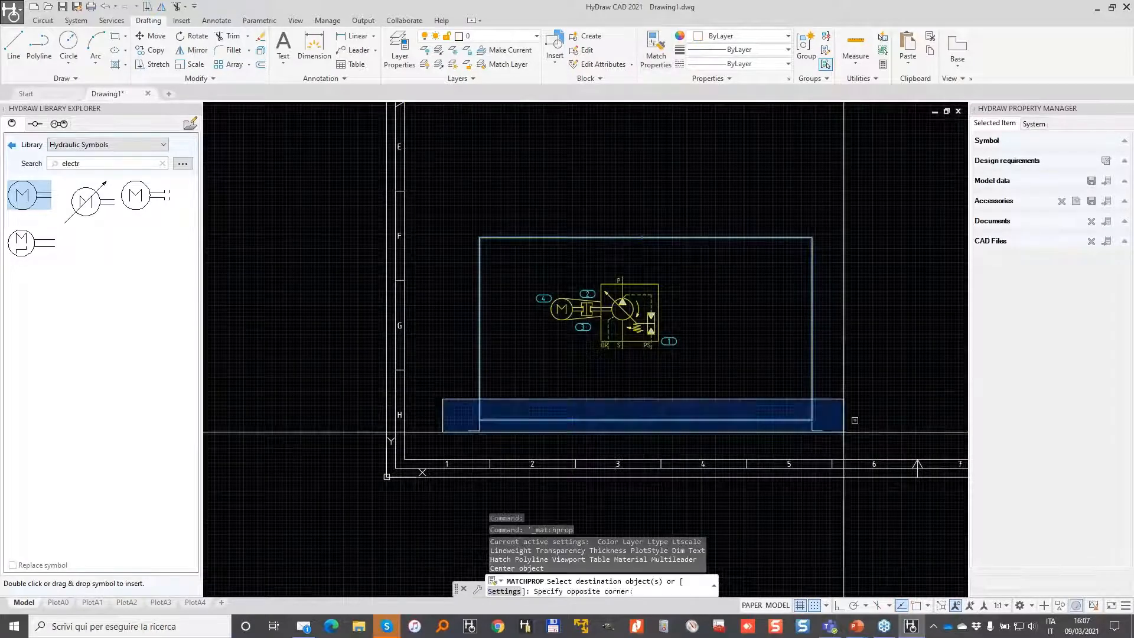
left_click(828, 429)
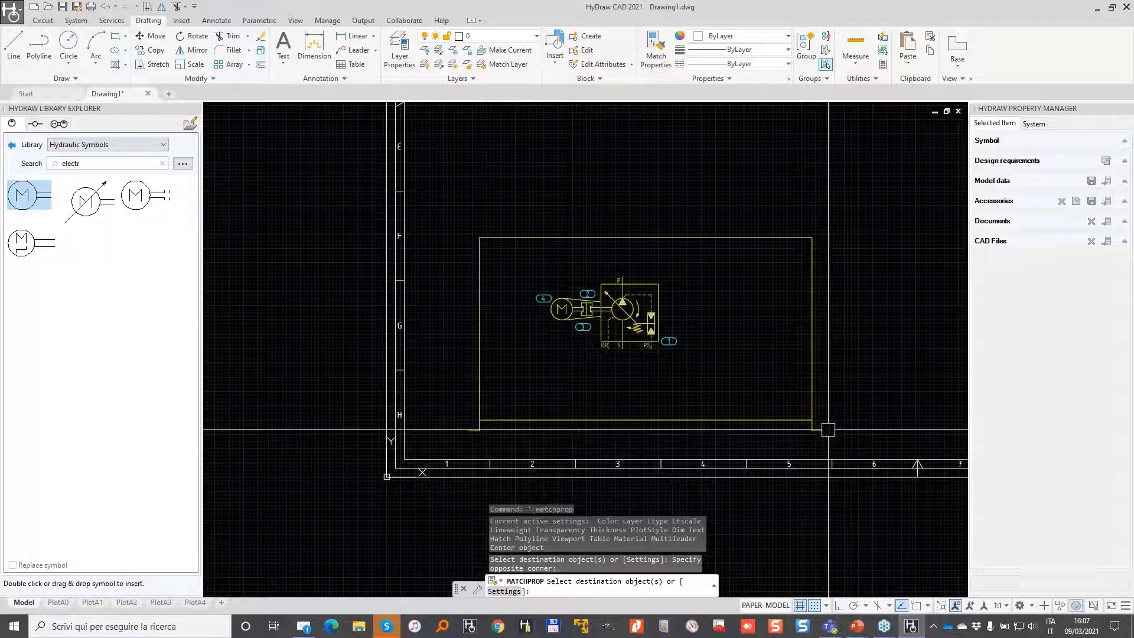
key("Return")
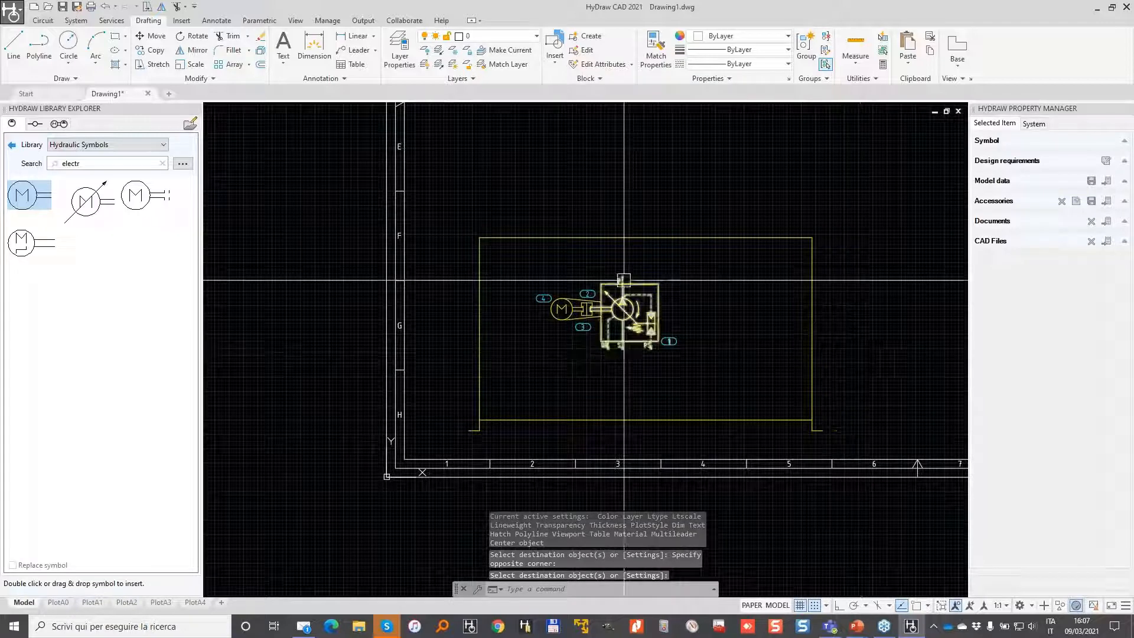
left_click(481, 236)
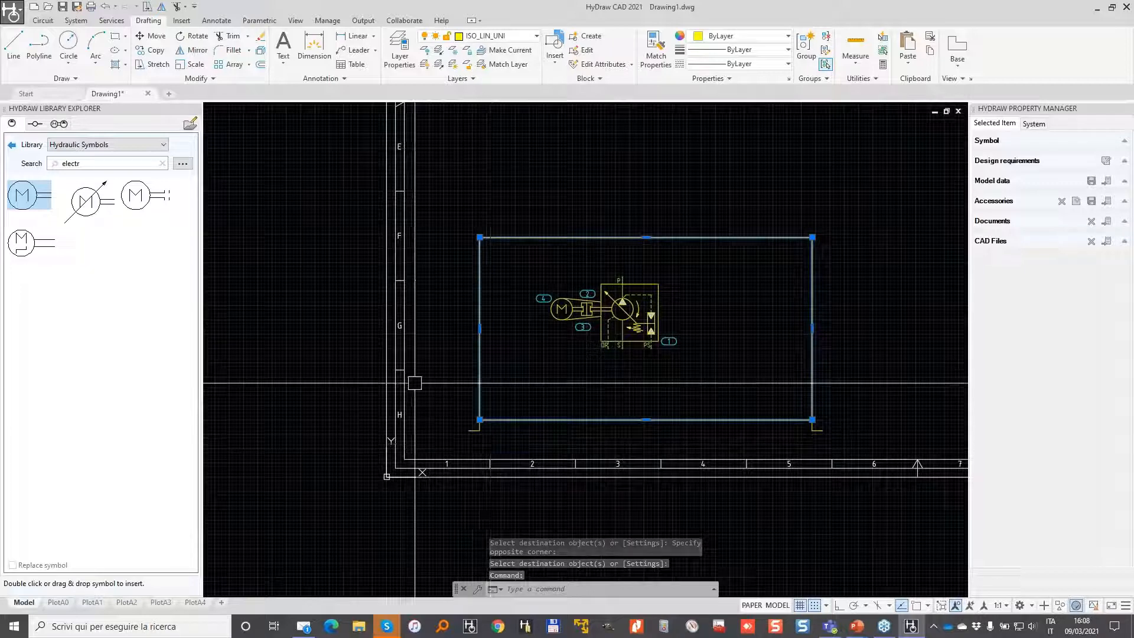
key("Escape")
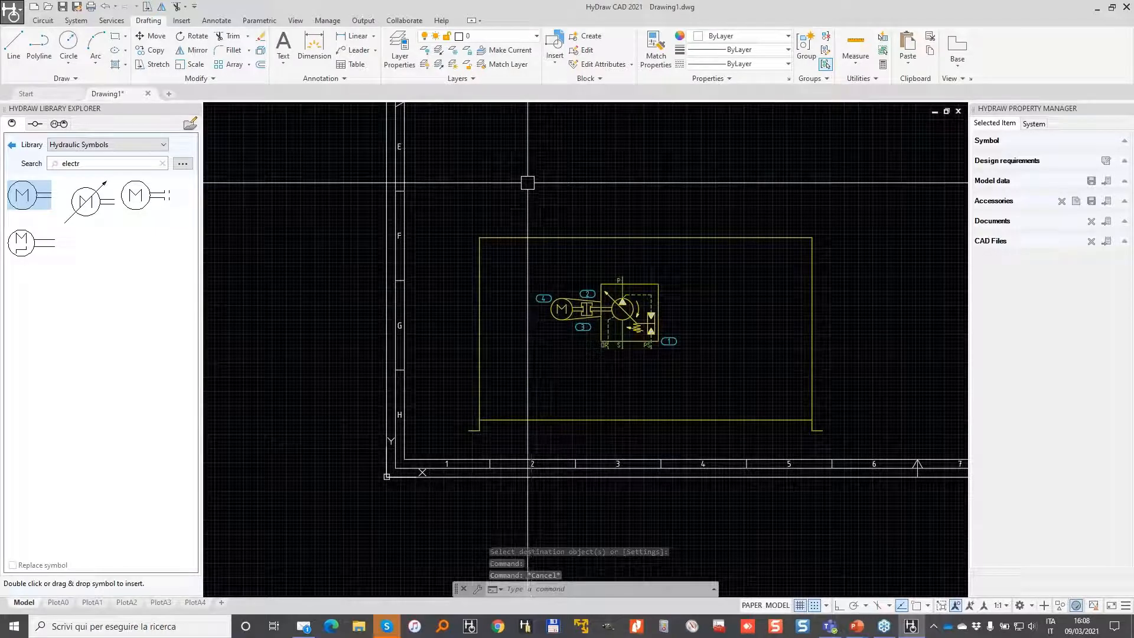
Convert the rectangle and its feet into a hydraulic HyDraw symbol, choosing its component type and the rectangle's upper-left corner as insertion point.
left_click(75, 20)
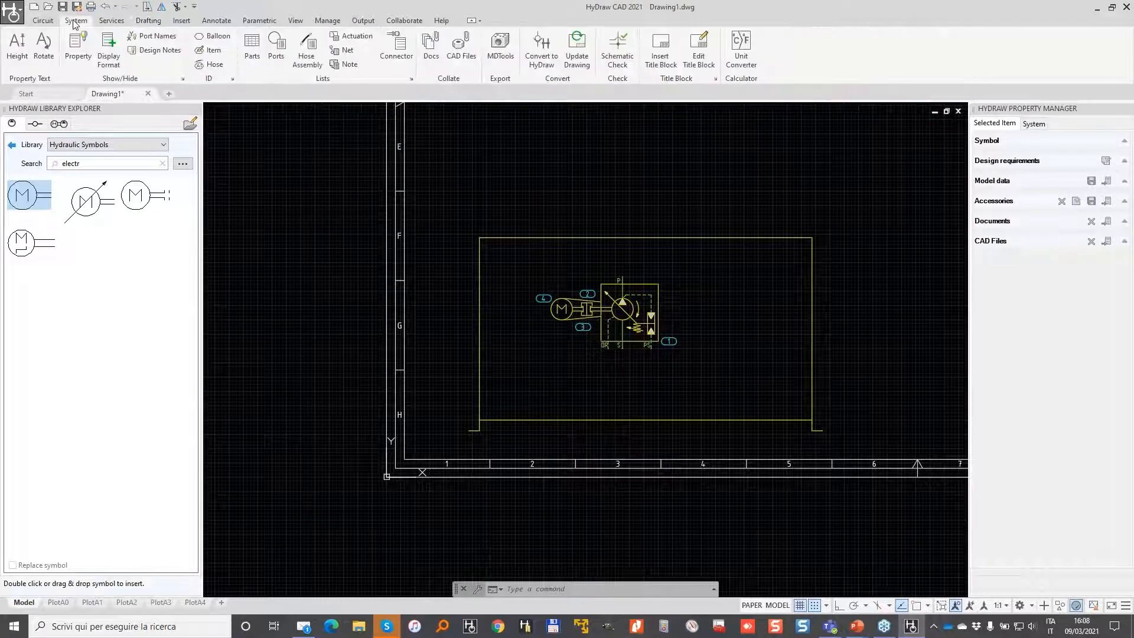
left_click(542, 51)
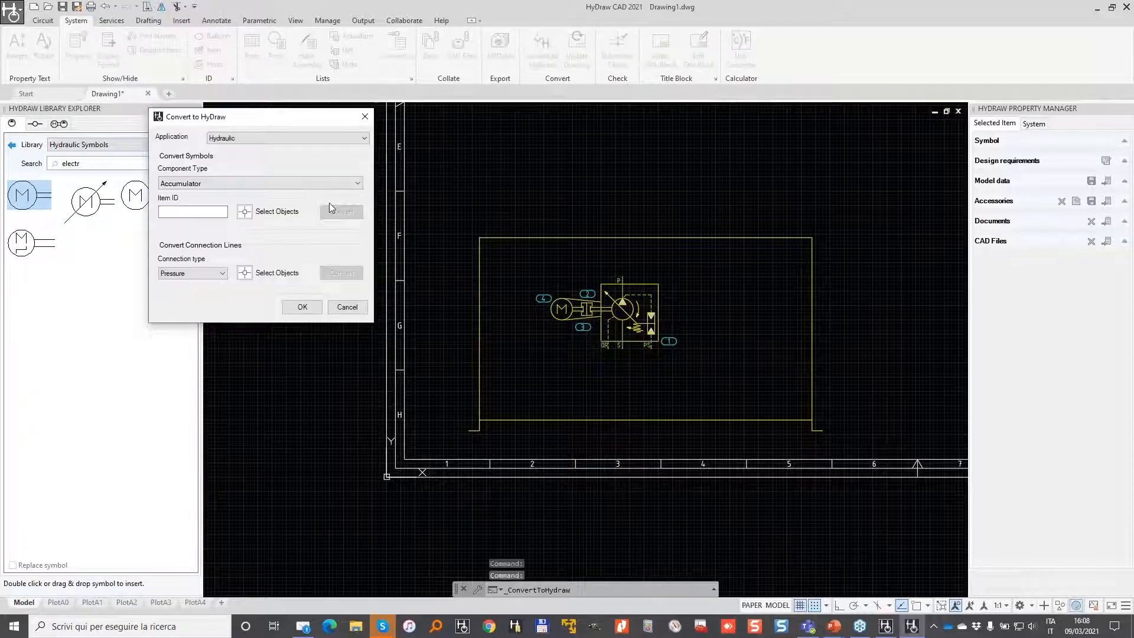
left_click(354, 183)
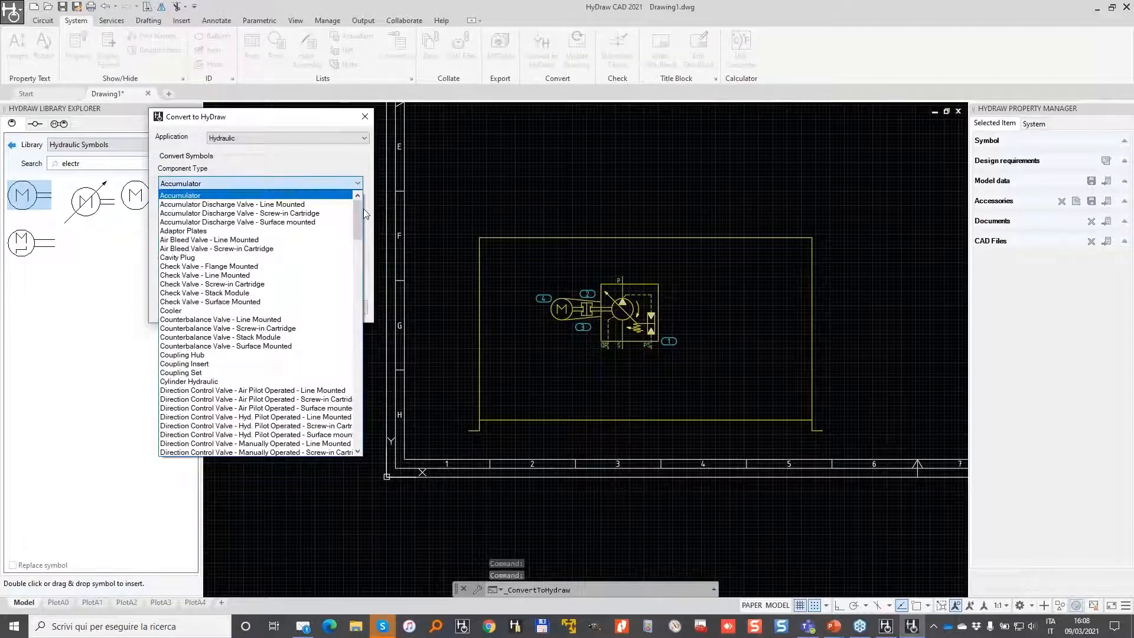
left_click_drag(356, 216, 374, 357)
left_click(183, 295)
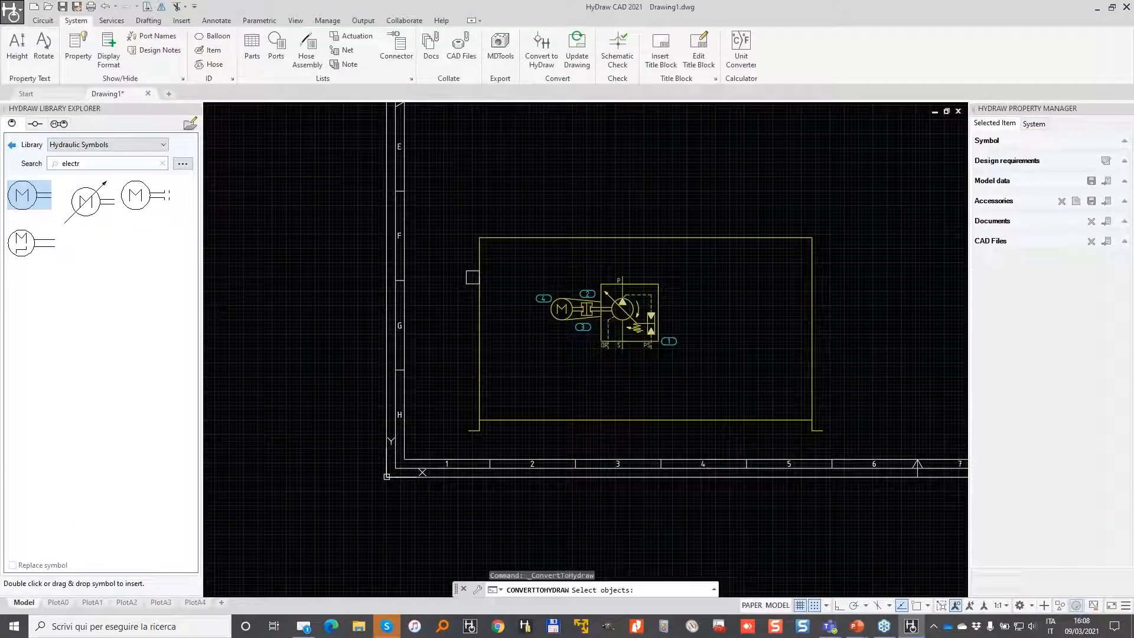
left_click(473, 276)
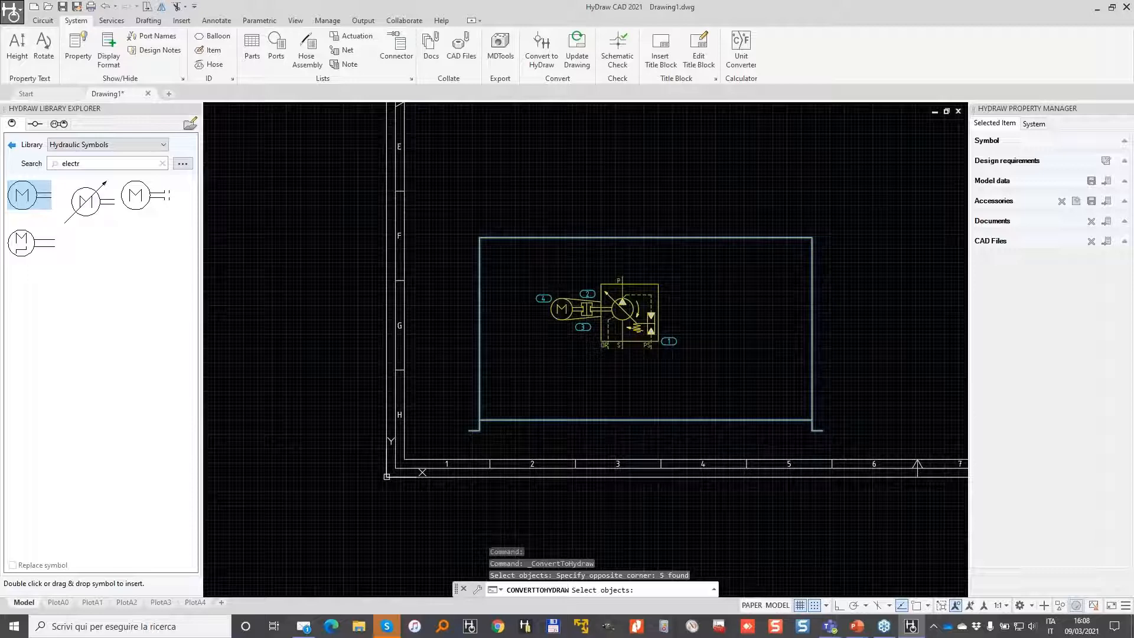
key("Return")
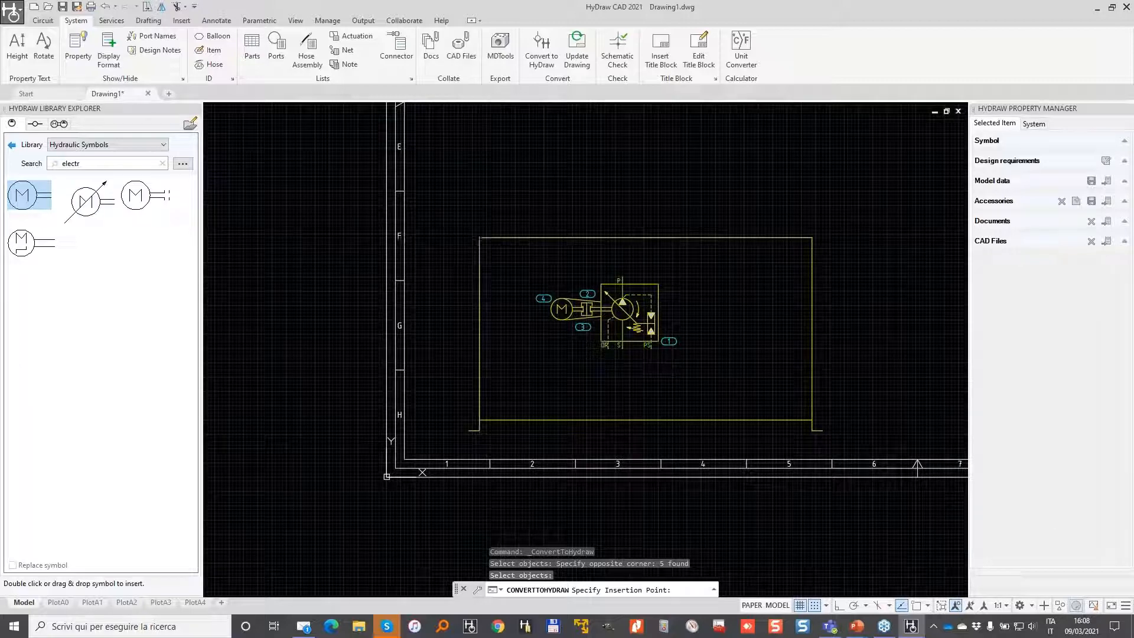
left_click(480, 237)
left_click(314, 305)
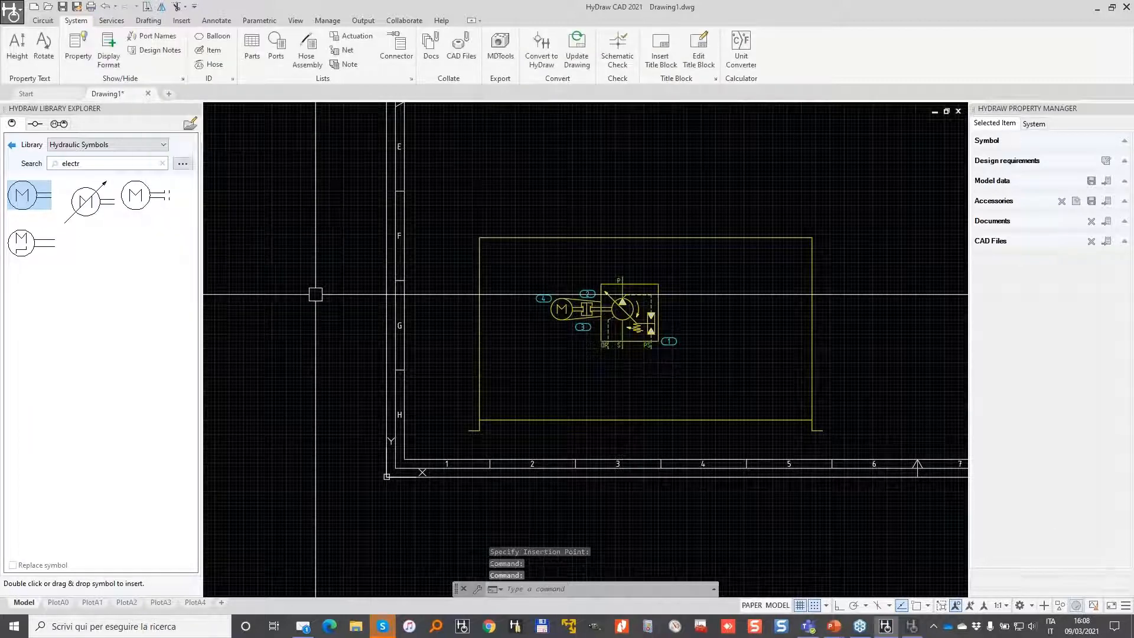
Restart the HyDraw conversion, selecting the rectangle's bottom edge with both feet and the rectangle's lower-left corner as insertion point.
left_click(500, 235)
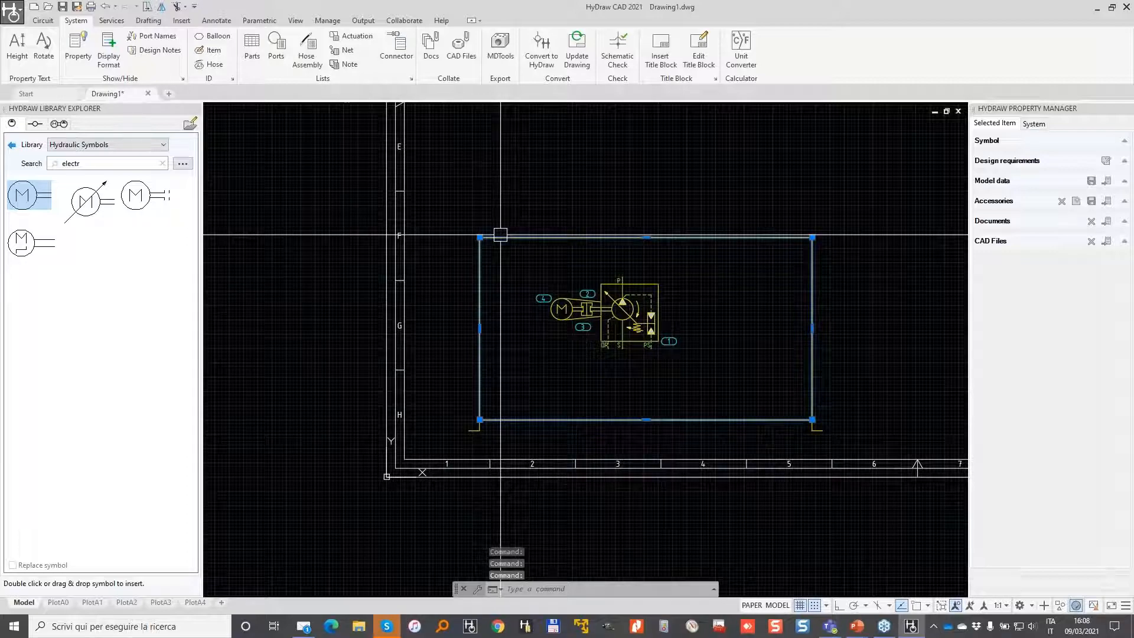
key("Escape")
key("Return")
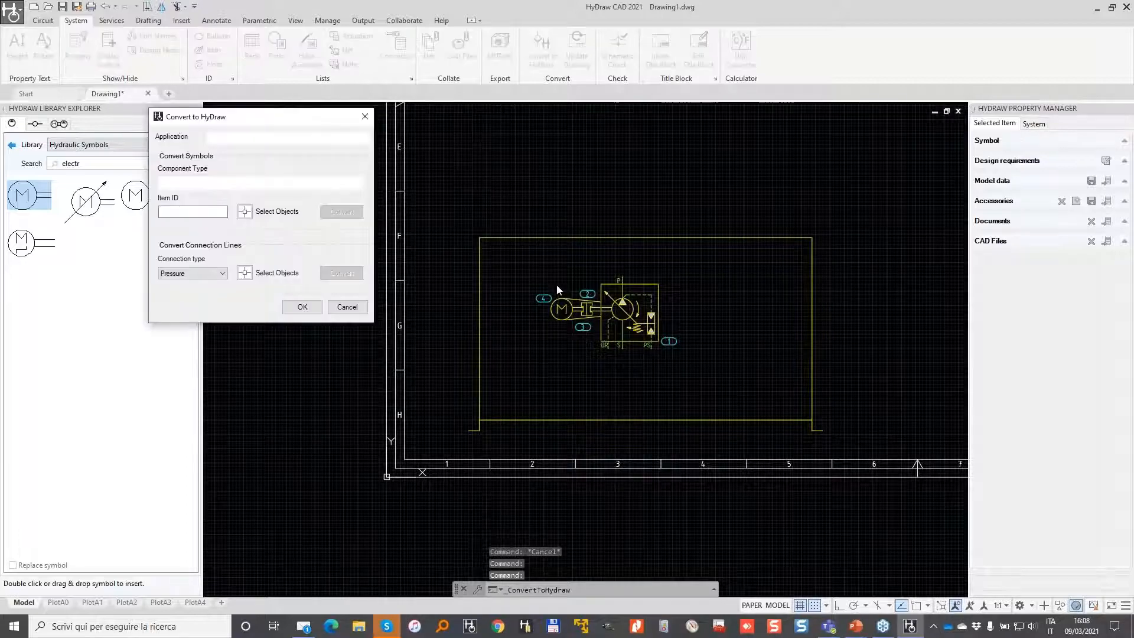
left_click(247, 211)
left_click(898, 441)
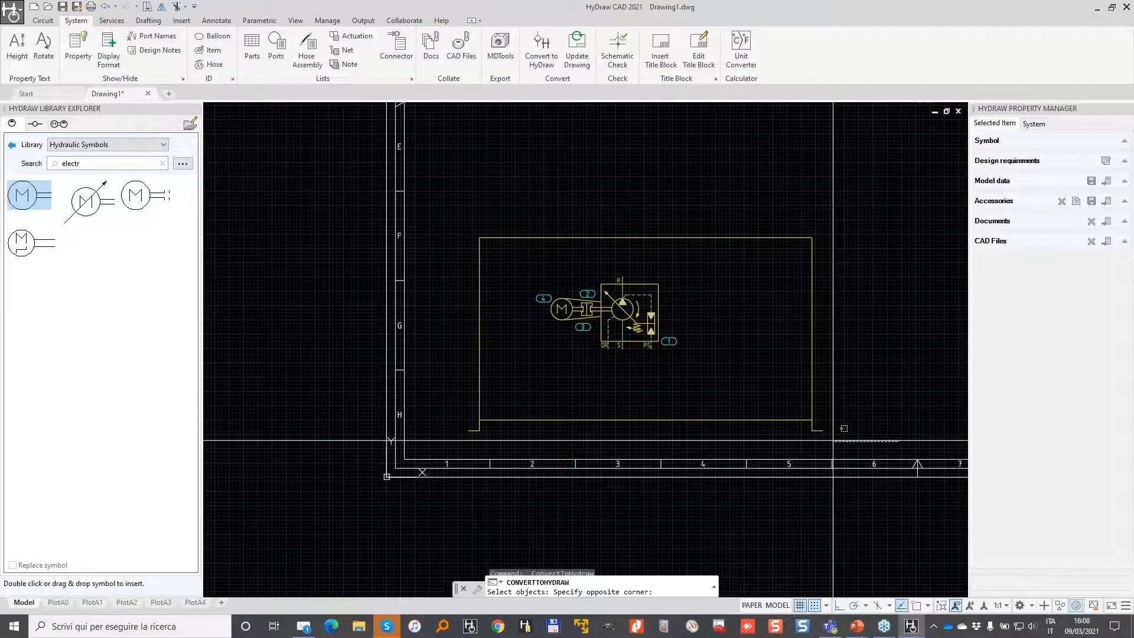
left_click(462, 412)
key("Return")
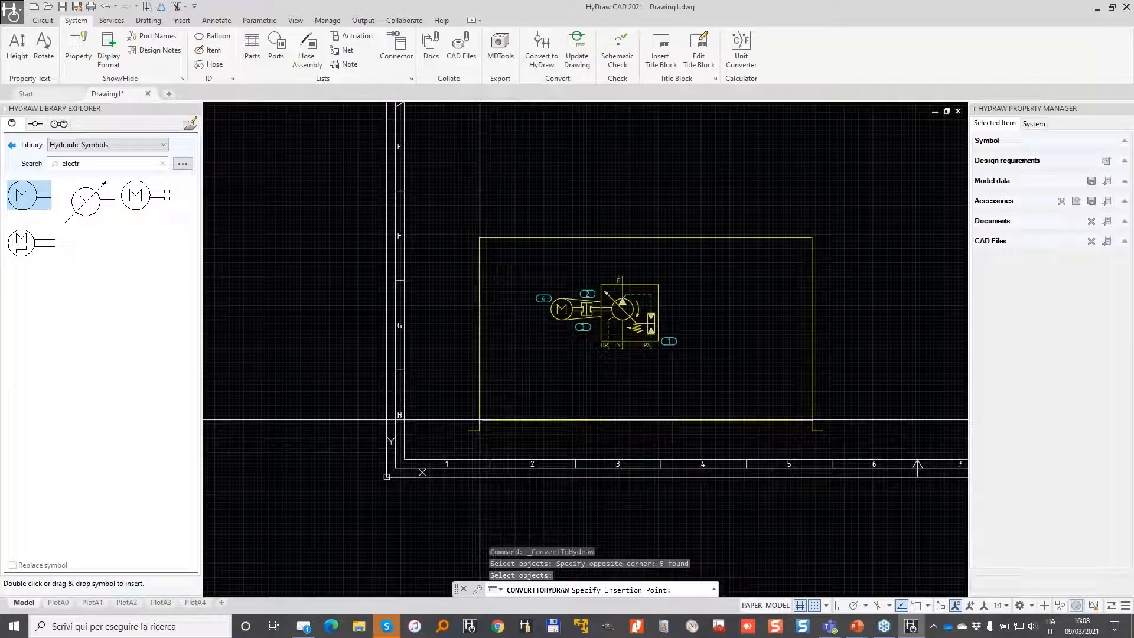
left_click(479, 420)
Set the component type to Reservoir and convert the selected tank geometry into a HyDraw symbol.
left_click(357, 183)
left_click_drag(356, 214, 357, 361)
left_click(331, 346)
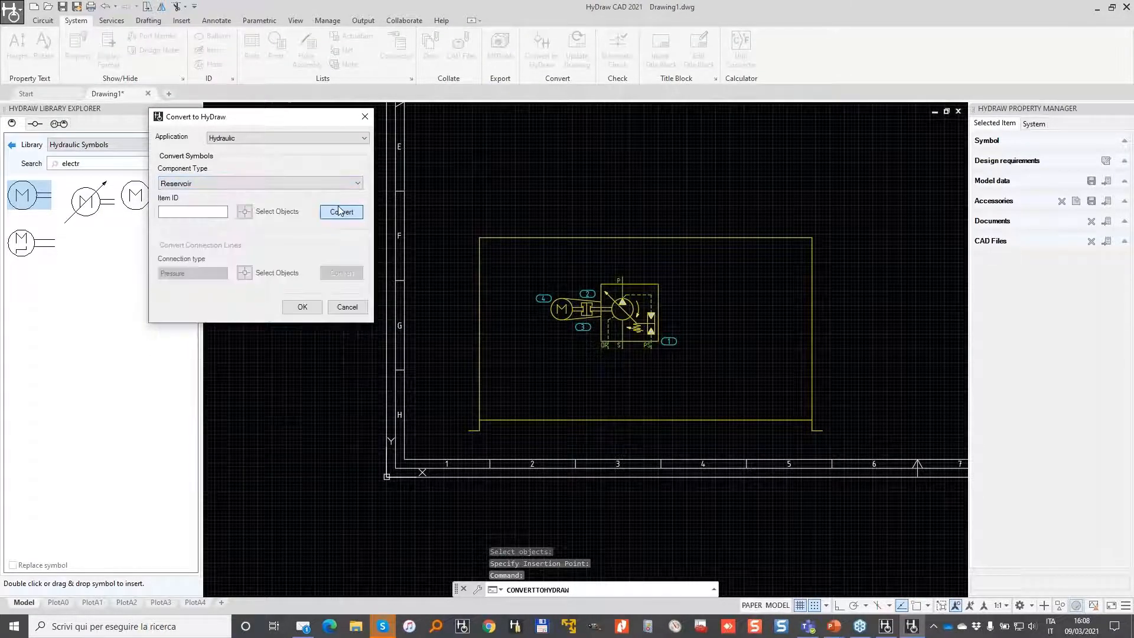
left_click(340, 211)
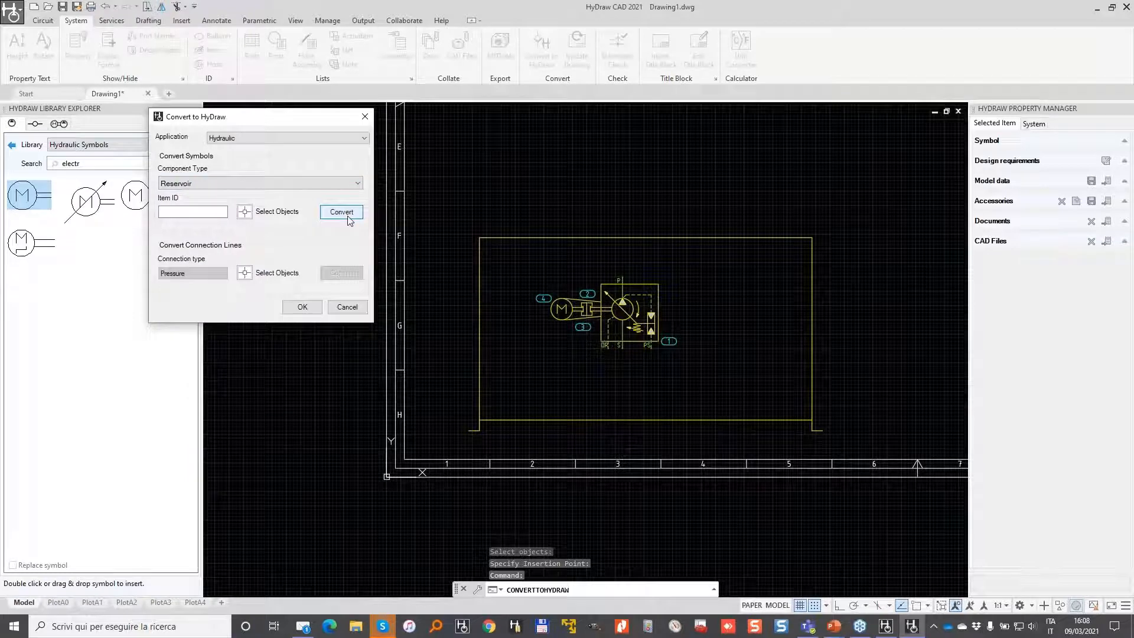
left_click(302, 307)
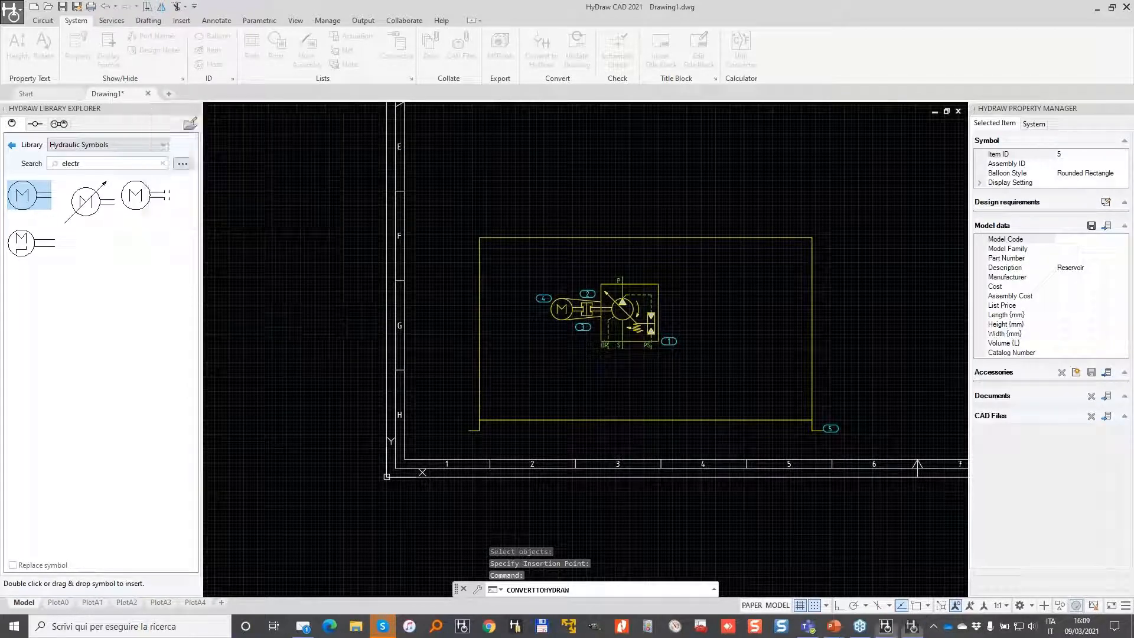
Move the reservoir's item balloon from beside its foot to just inside the tank outline's upper-left corner.
scroll(822, 426, "up", 2)
left_click(832, 428)
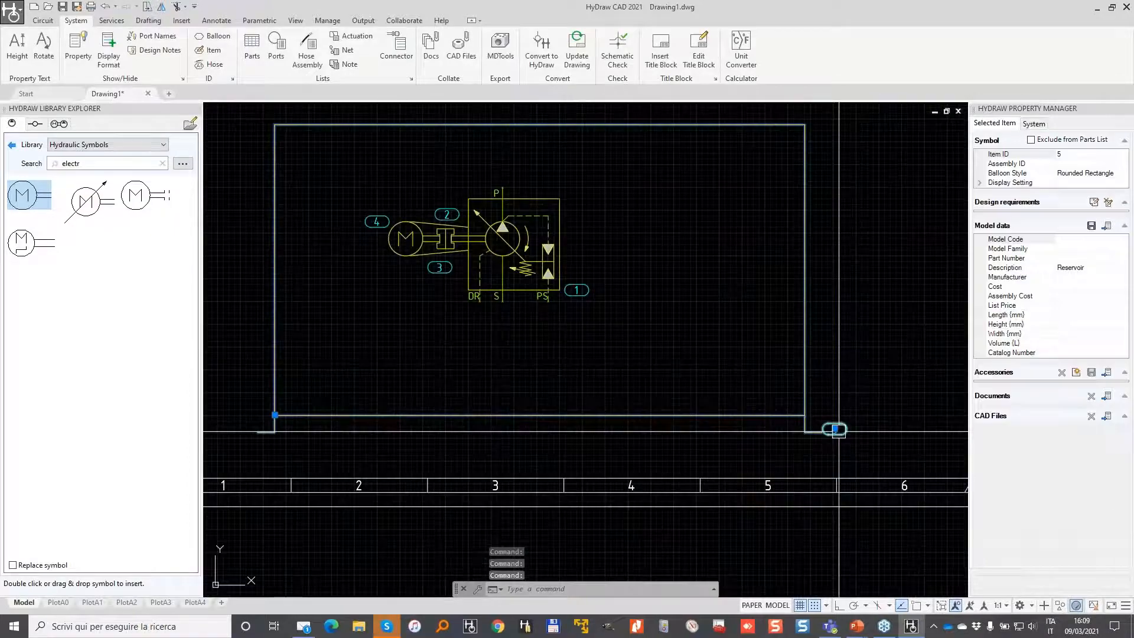
left_click(834, 428)
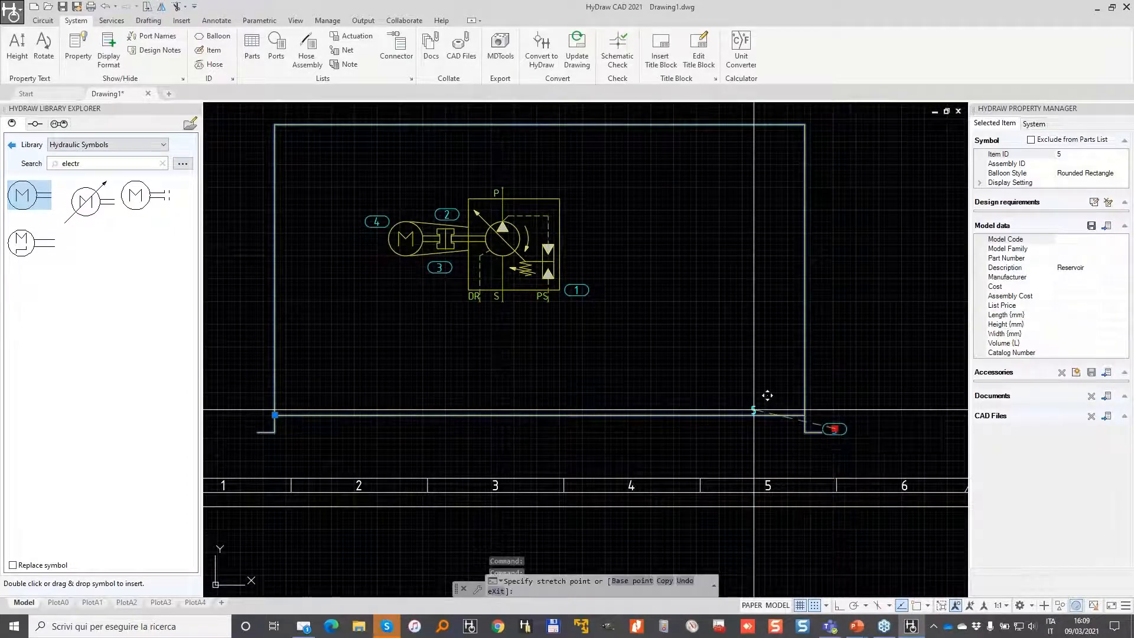
scroll(275, 401, "up", 2)
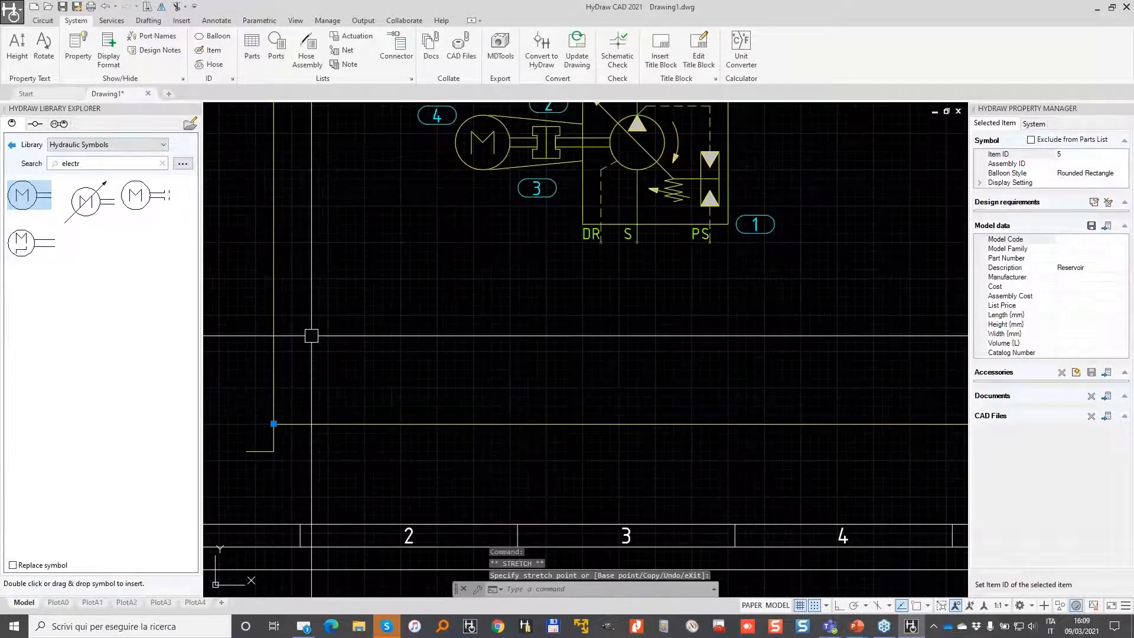
key("Escape")
key("Escape")
scroll(355, 260, "down", 2)
middle_click_drag(414, 164, 388, 303)
Enter VESTRES123 as the reservoir's model code.
left_click(806, 243)
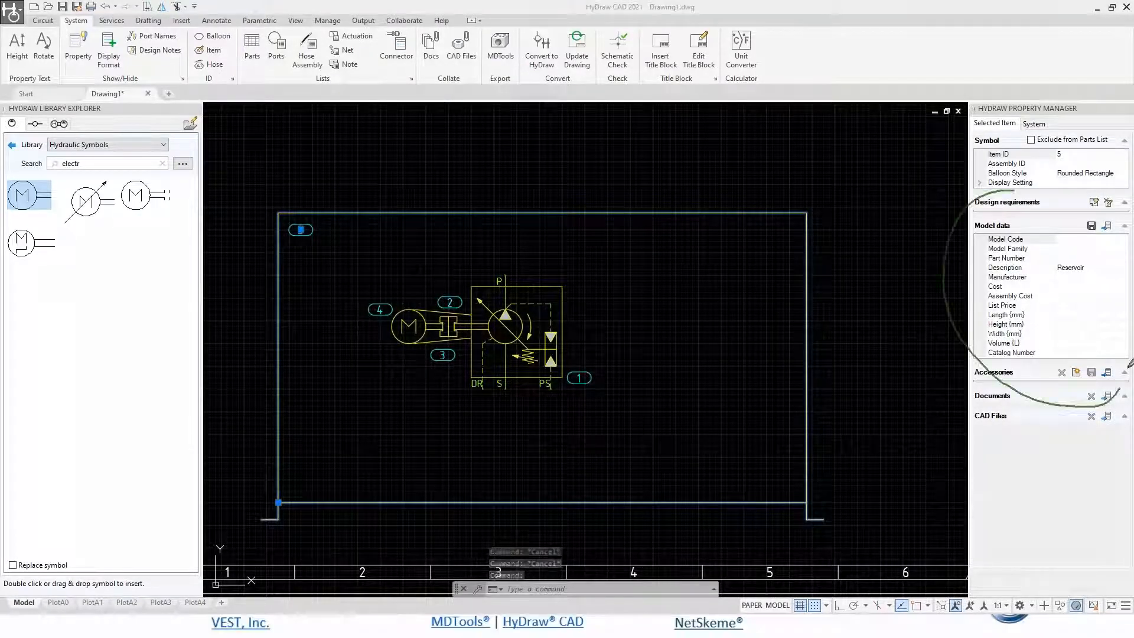
left_click(1058, 240)
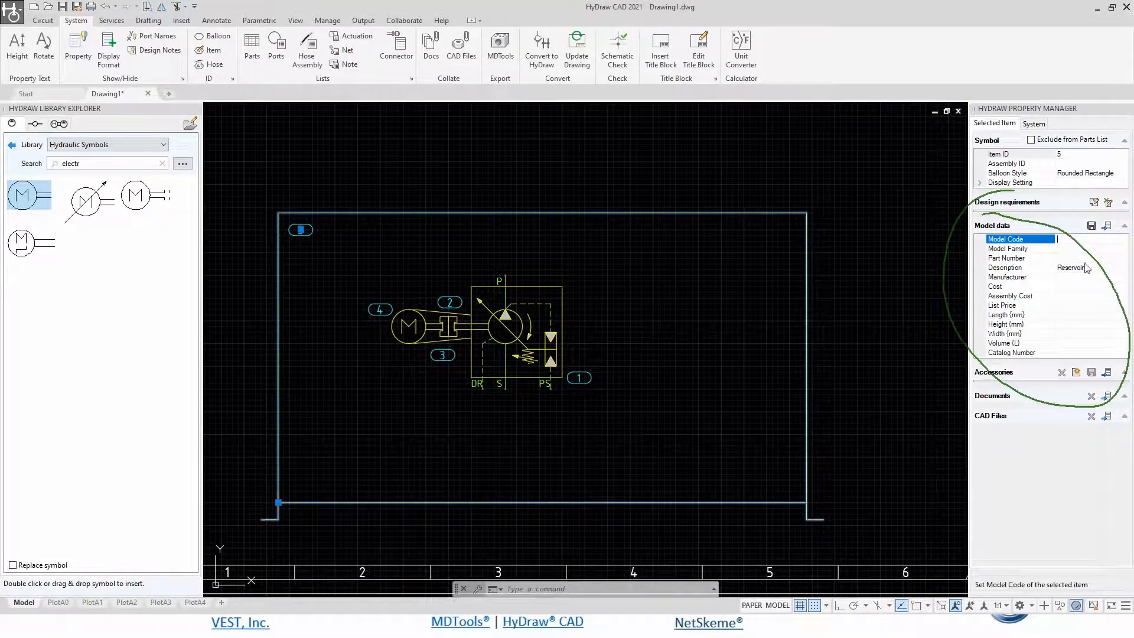
type("VESTRES123")
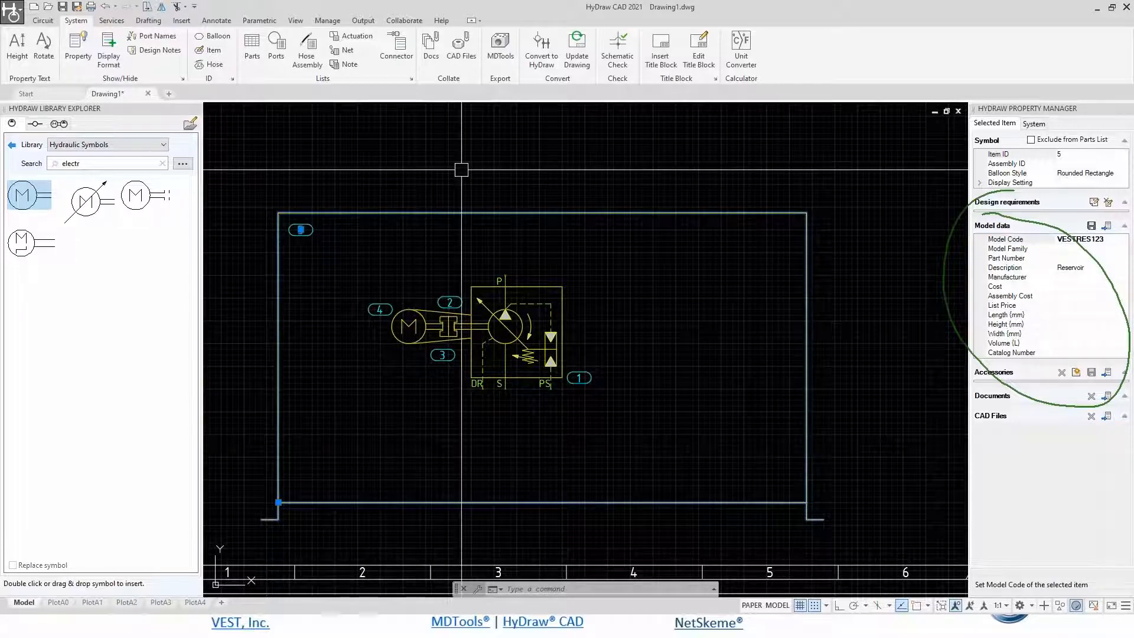
key("Escape")
Examine the design requirements and model data fields of the electric motor and the variable pump.
left_click(405, 323)
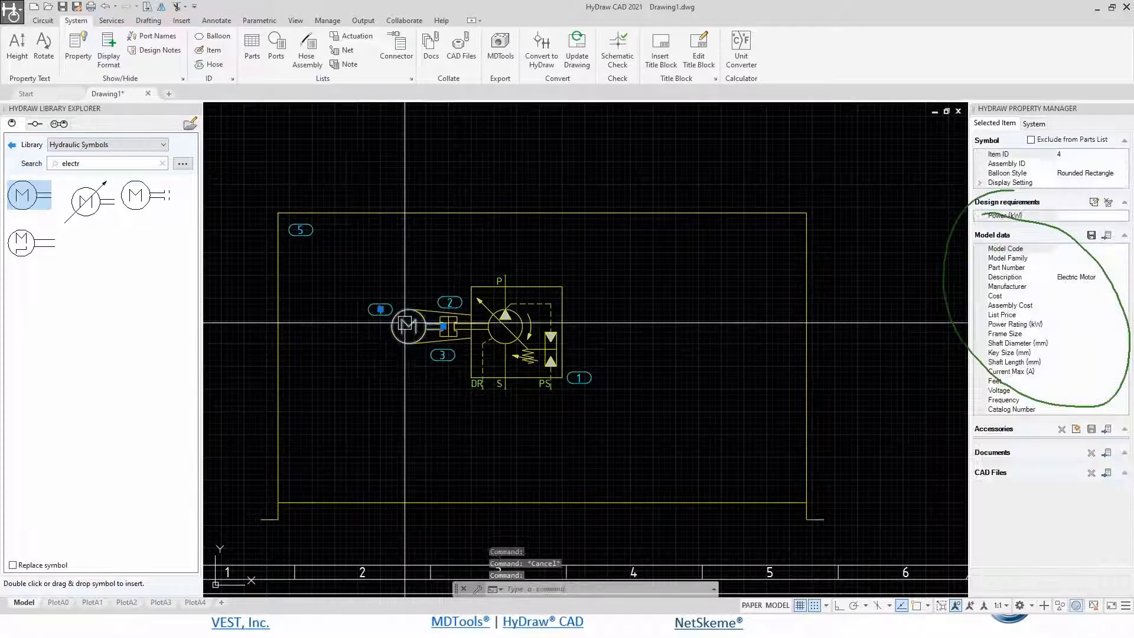
left_click(1069, 248)
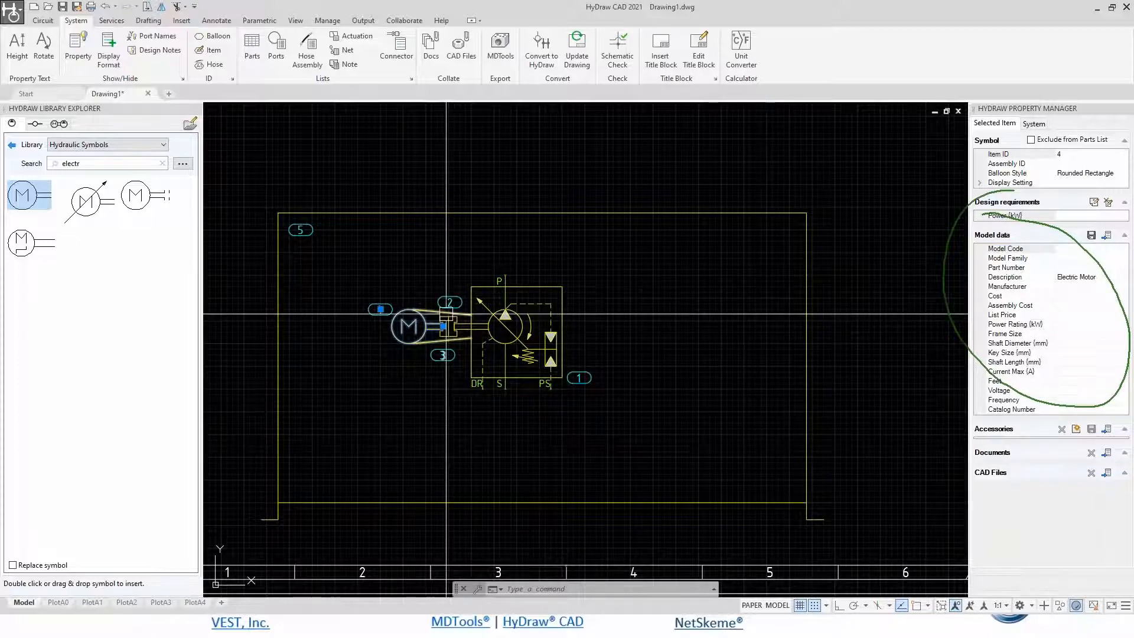
scroll(434, 309, "up", 2)
key("Escape")
left_click(610, 273)
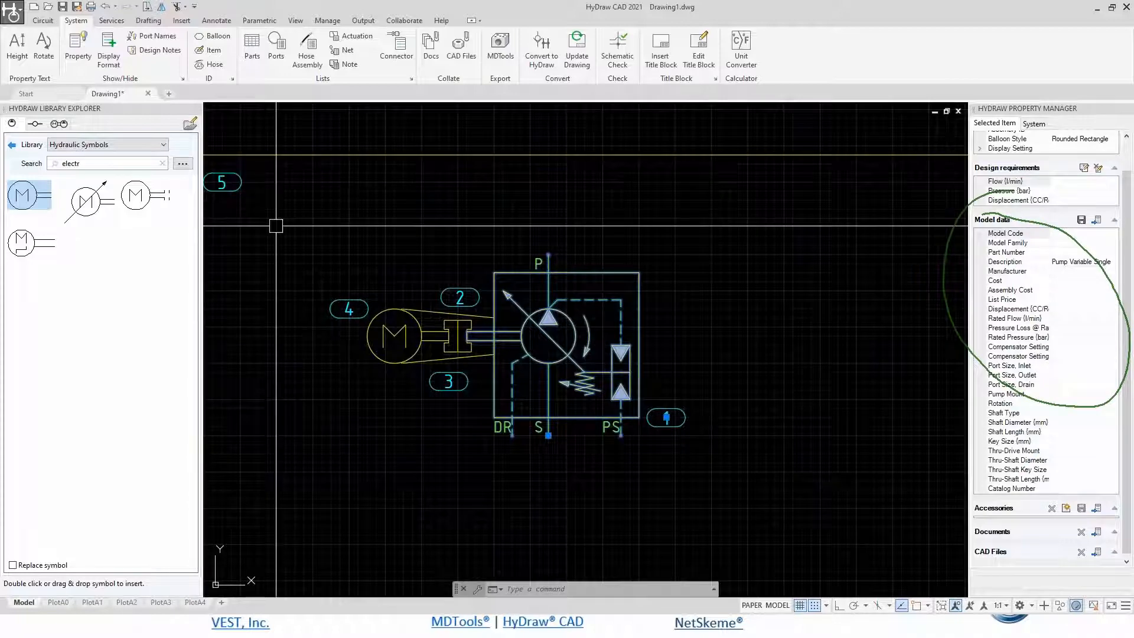
scroll(439, 238, "down", 4)
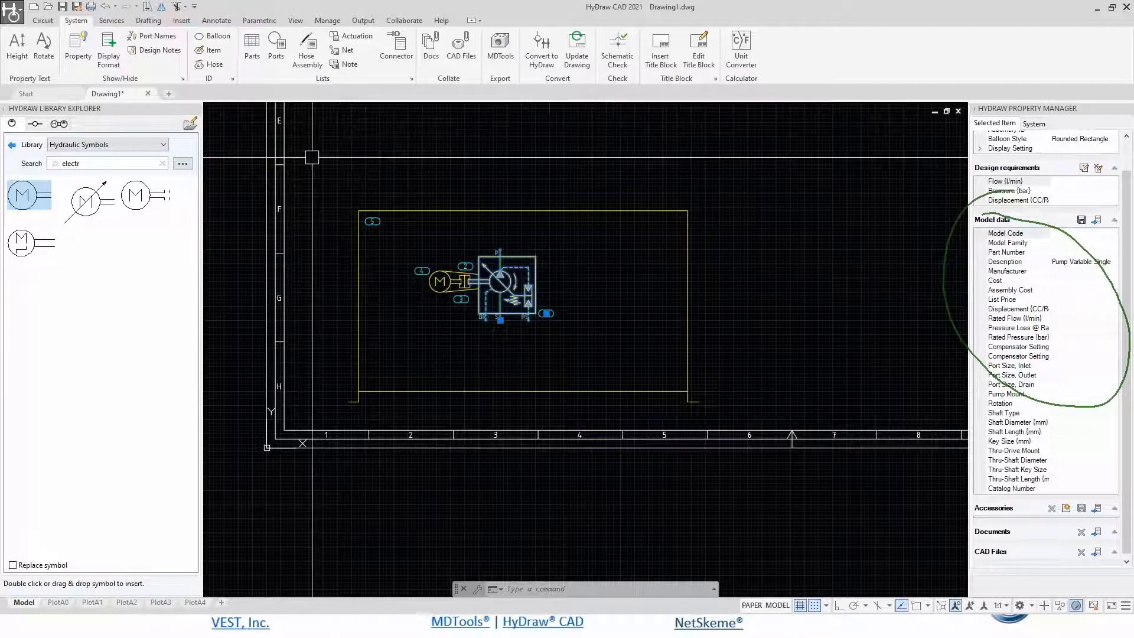
middle_click_drag(477, 193, 455, 300)
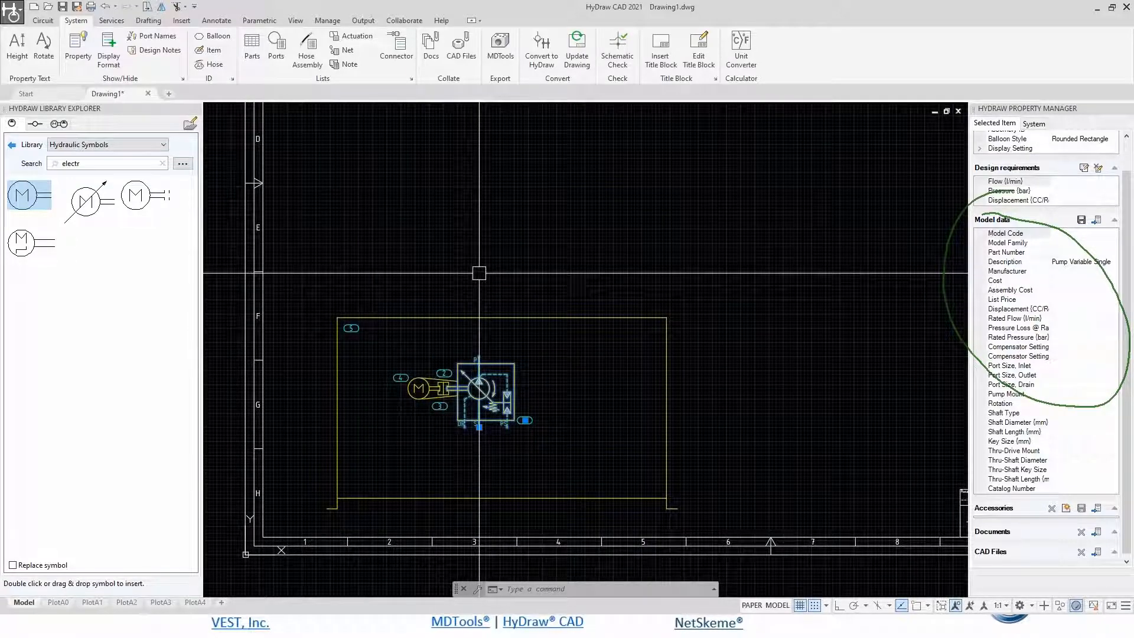
Open the advanced component search on FluidPowerTools.com and restrict the manufacturer to Hydac only.
left_click(177, 166)
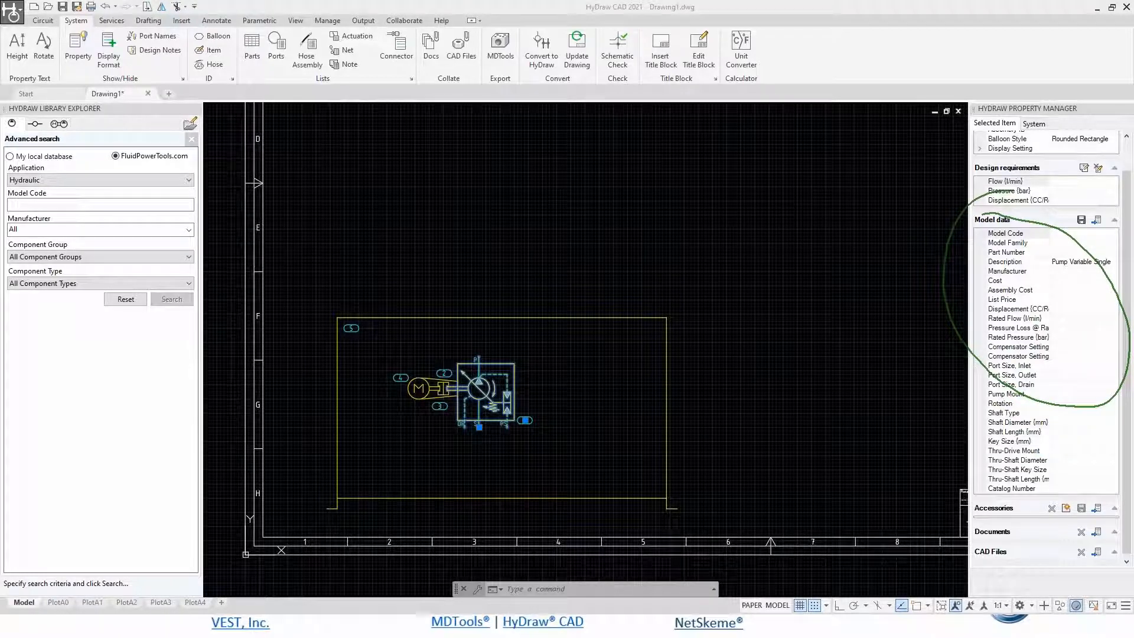
key("Escape")
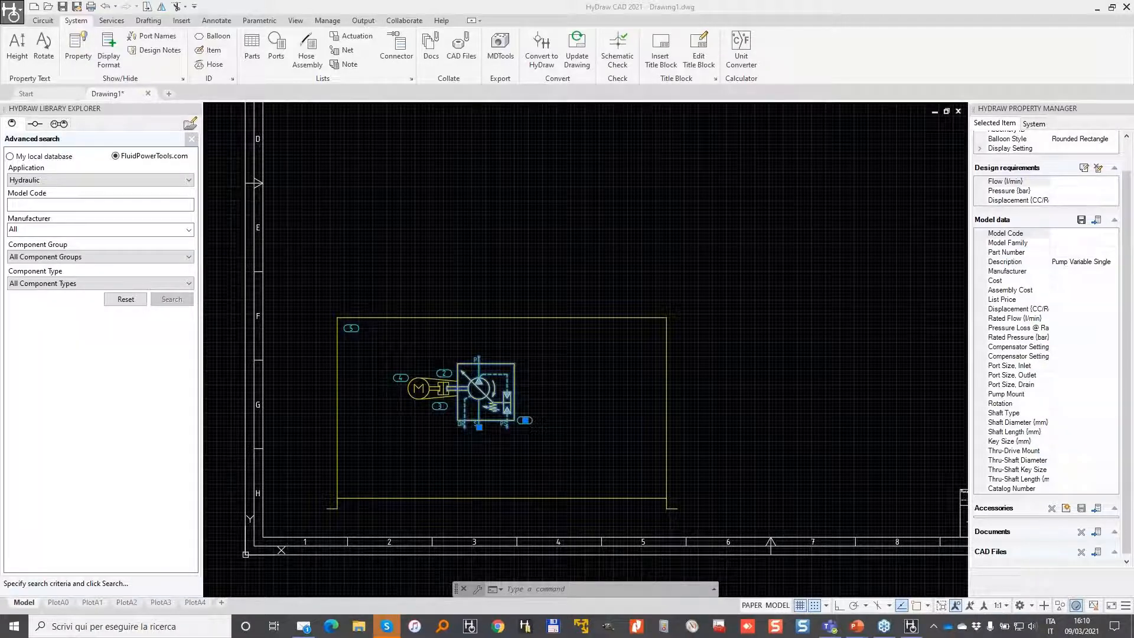
mouse_move(28, 132)
left_mouse_down()
mouse_move(55, 171)
mouse_move(7, 128)
left_mouse_up()
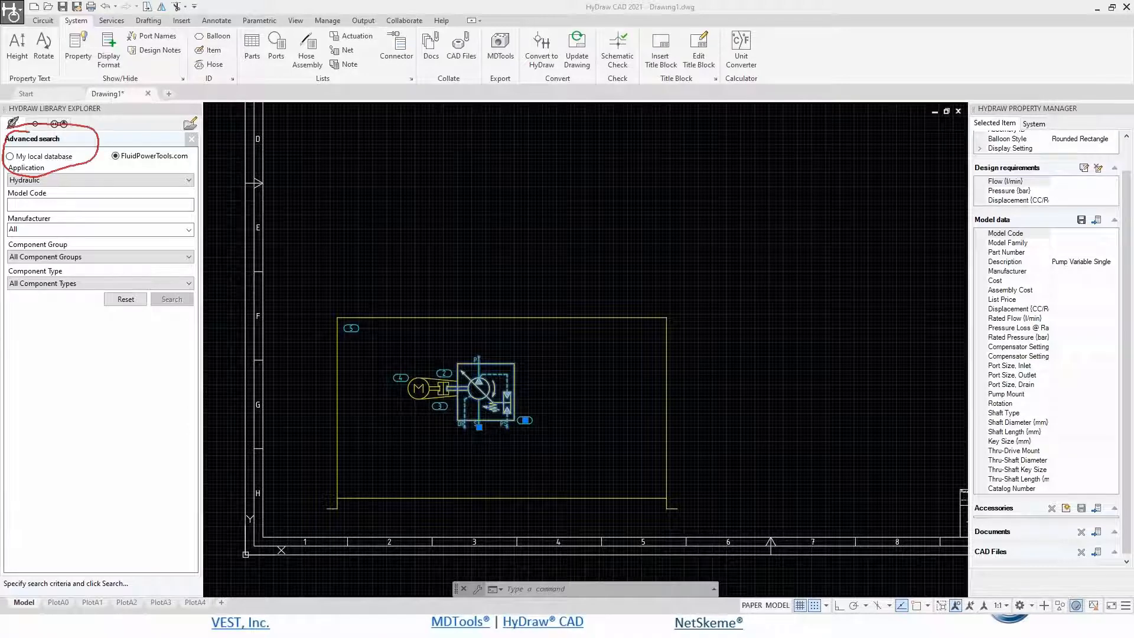
mouse_move(123, 130)
left_mouse_down()
mouse_move(105, 135)
mouse_move(198, 148)
mouse_move(110, 122)
left_mouse_up()
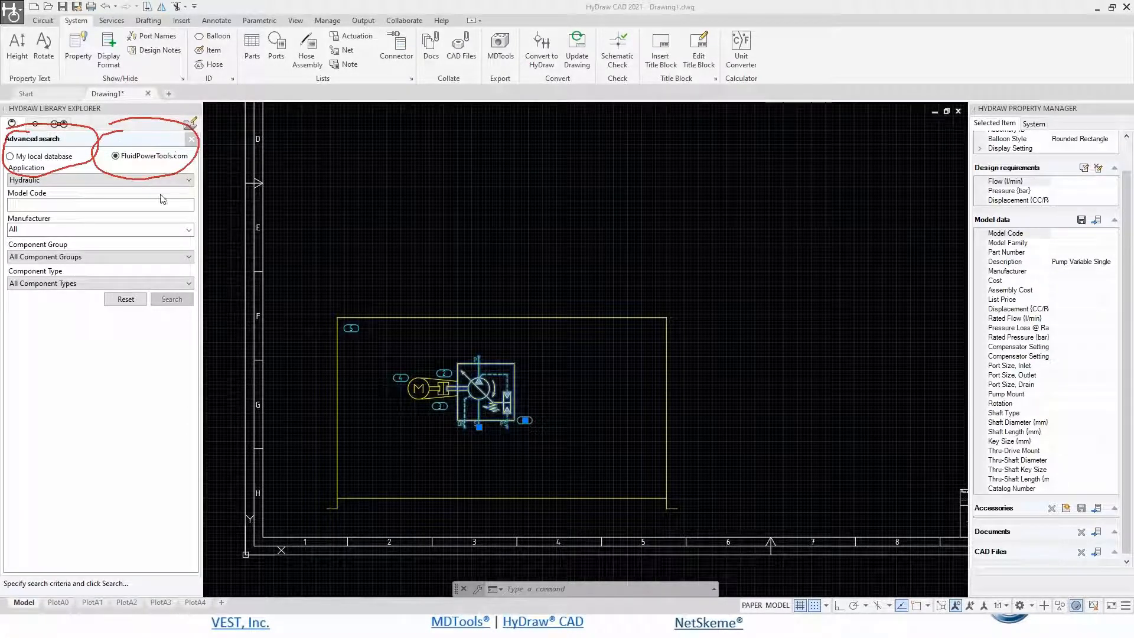
left_click(189, 231)
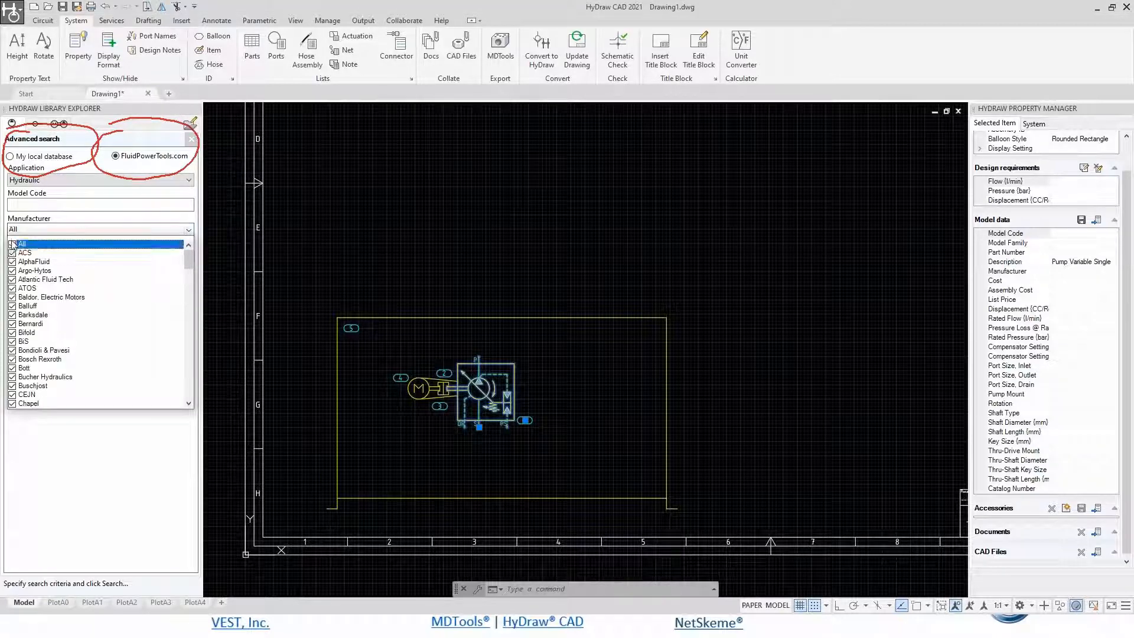
left_click(12, 244)
scroll(53, 352, "down", 6)
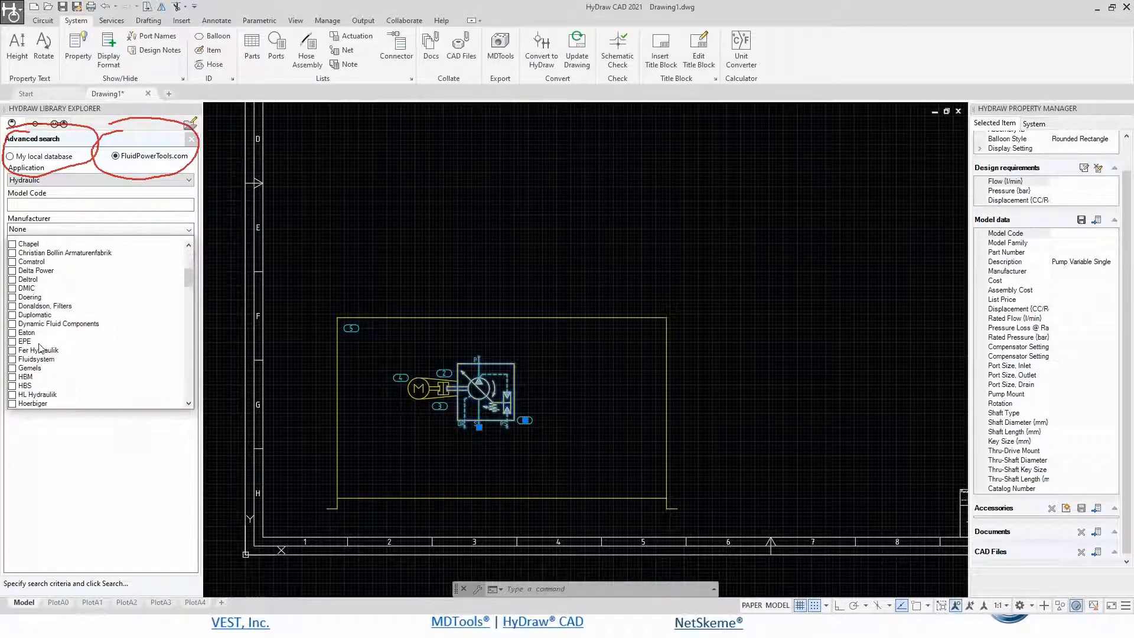
scroll(21, 403, "down", 1)
left_click(19, 388)
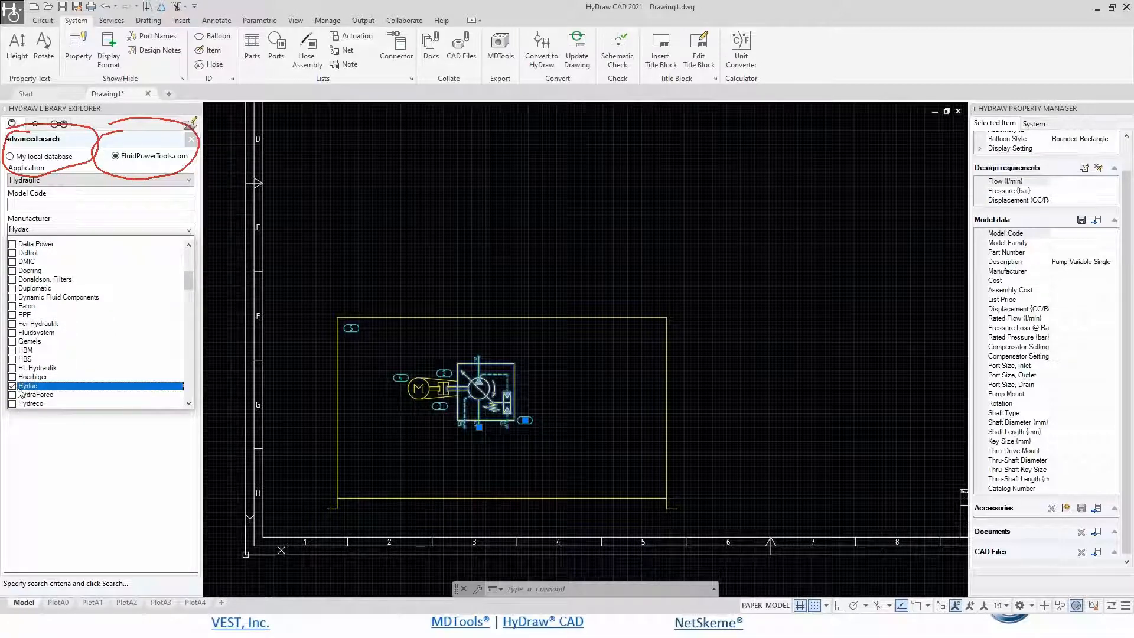
left_click(44, 429)
Set both the component group and the component type of the search to Filter.
left_click(159, 258)
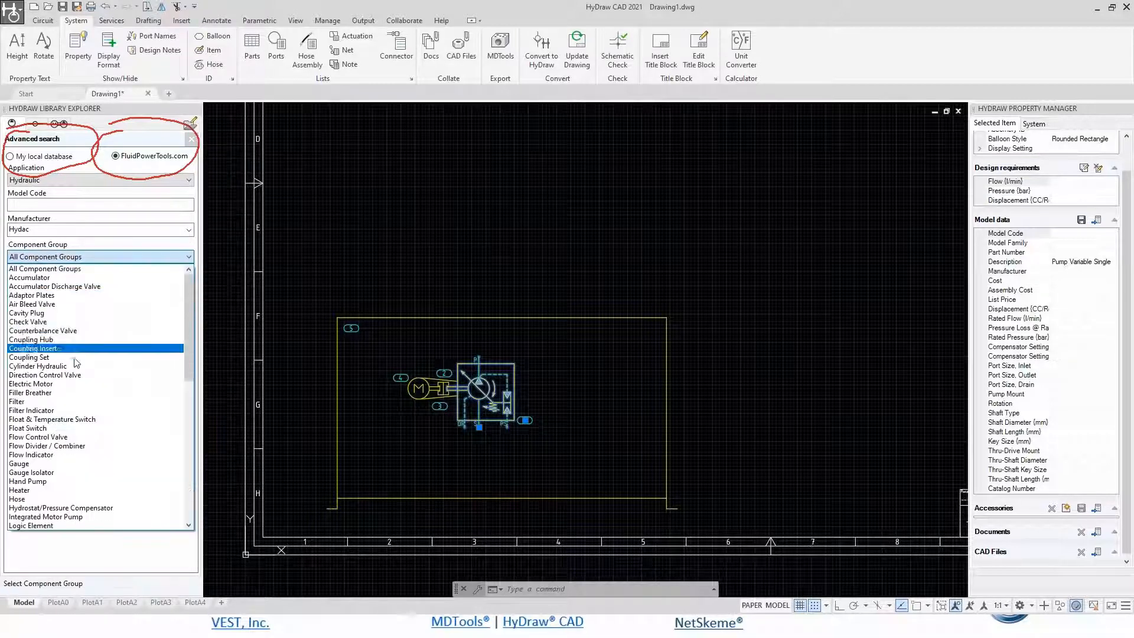
left_click(36, 402)
left_click(131, 283)
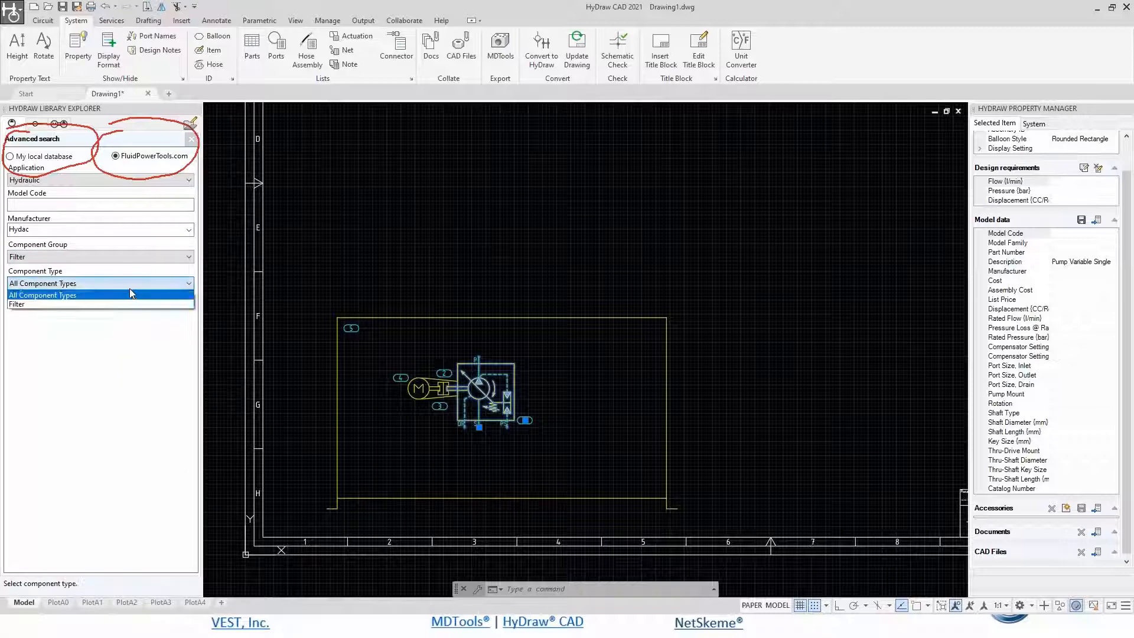
left_click(132, 304)
Set the minimum rated flow to 30 l/min and run the Hydac filter search.
left_click(142, 297)
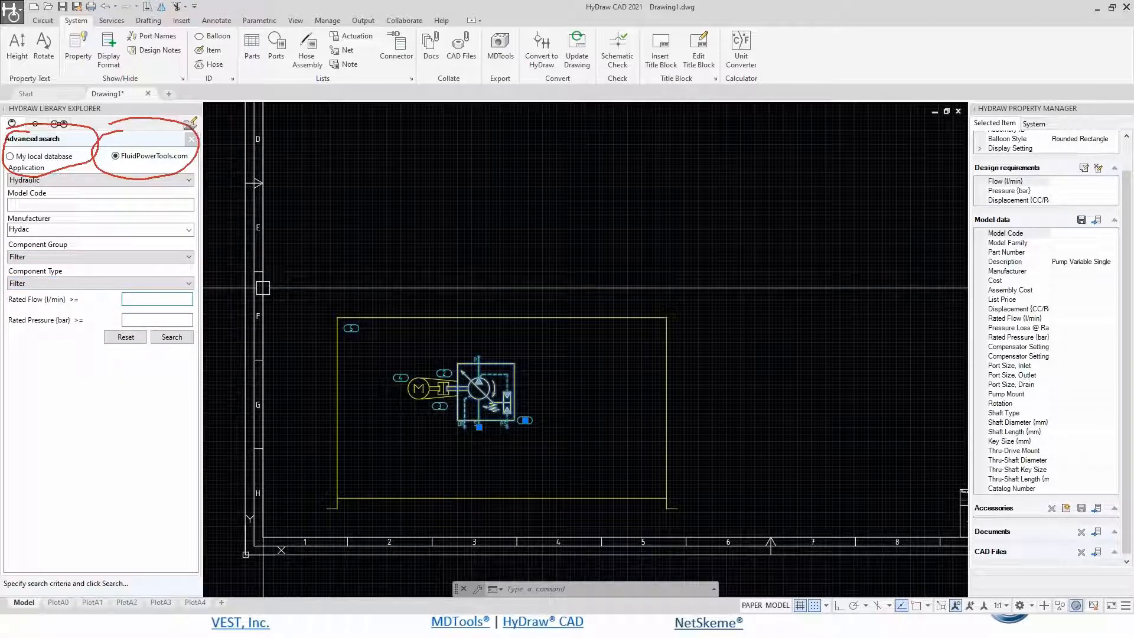
type("303")
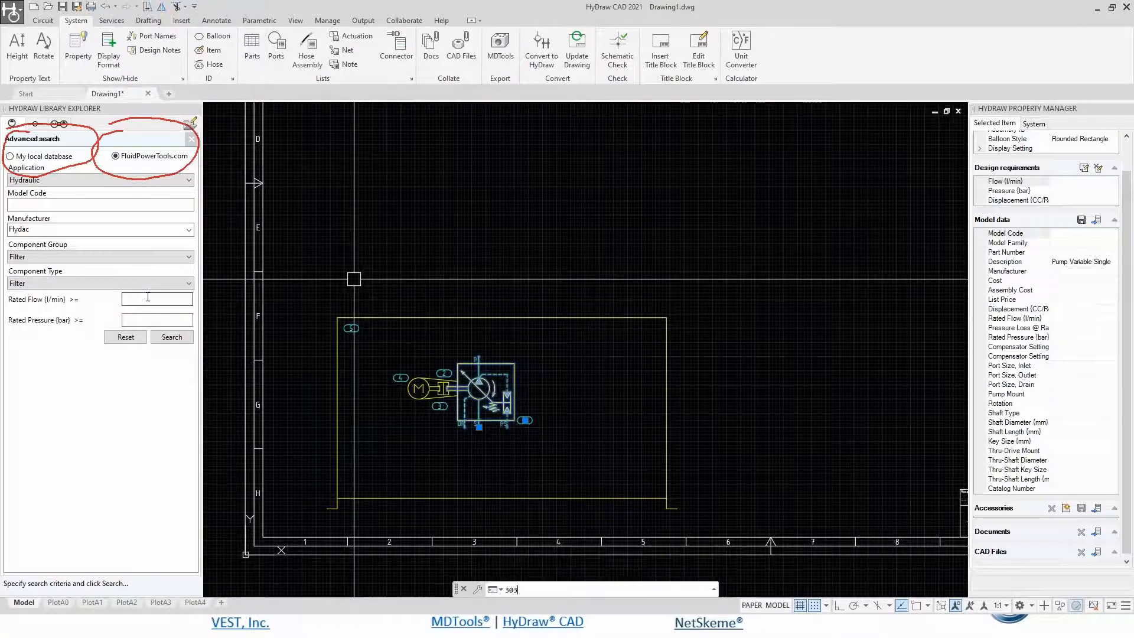
left_click(146, 298)
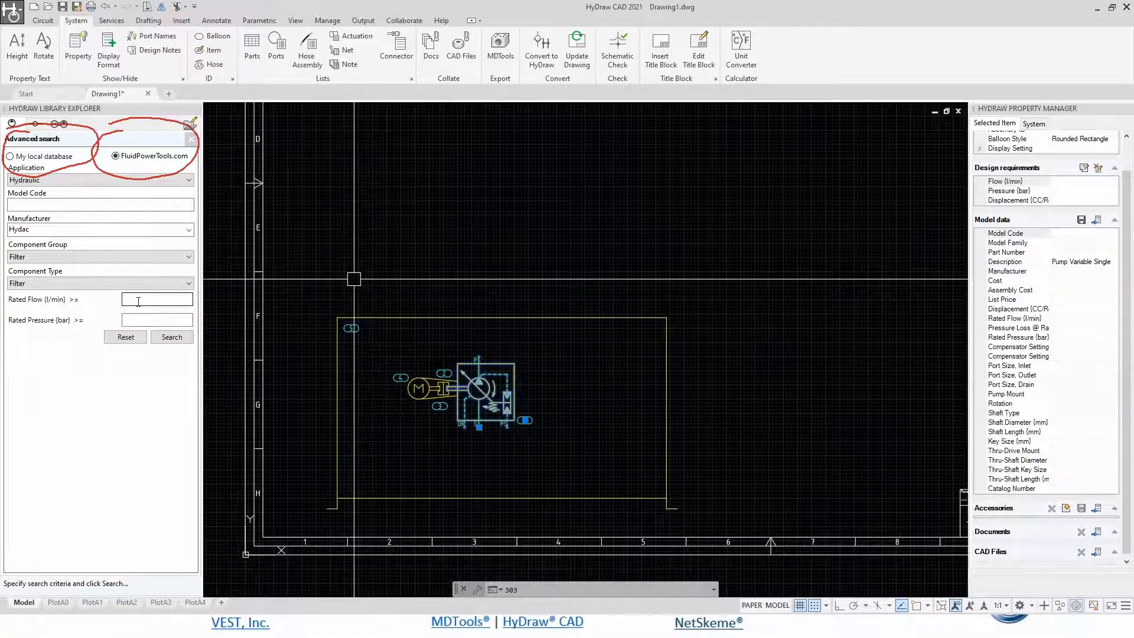
type("30")
left_click(170, 338)
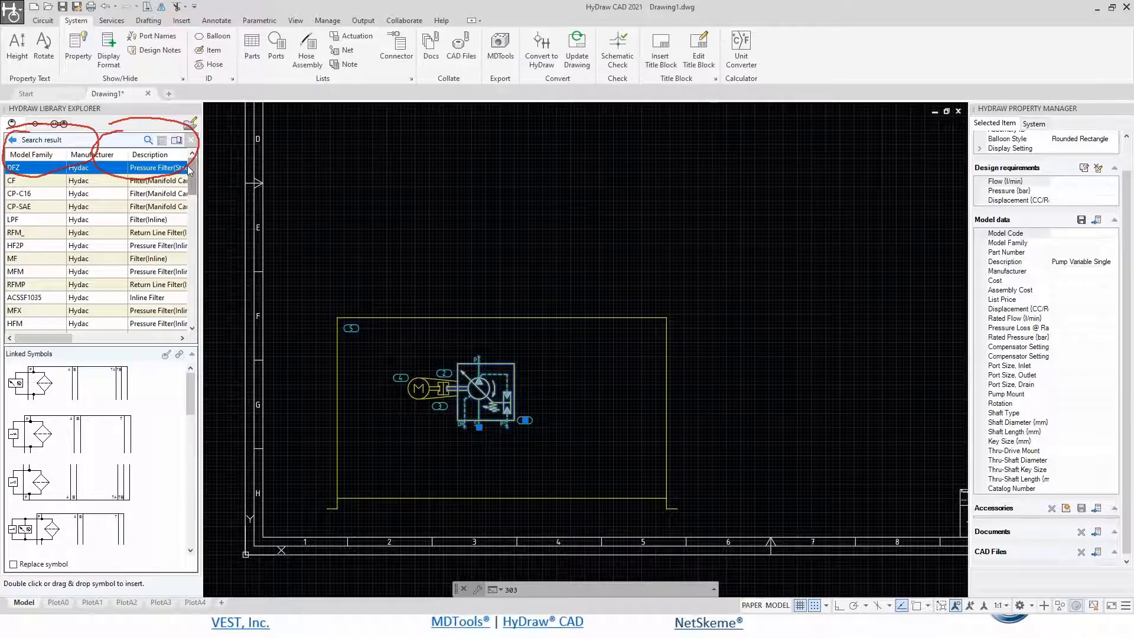
Choose the Hydac DFN inline filter from the search results and start inserting its symbol with model code DFN*40**.
scroll(187, 166, "down", 2)
left_click_drag(192, 183, 189, 221)
left_click(29, 193)
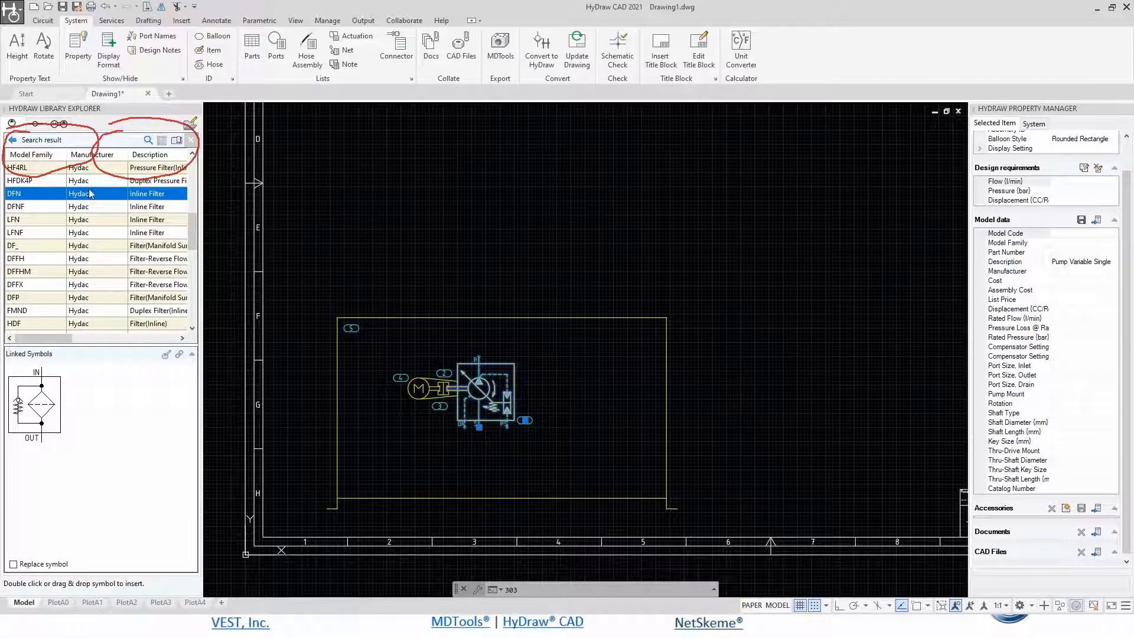
left_click(39, 424)
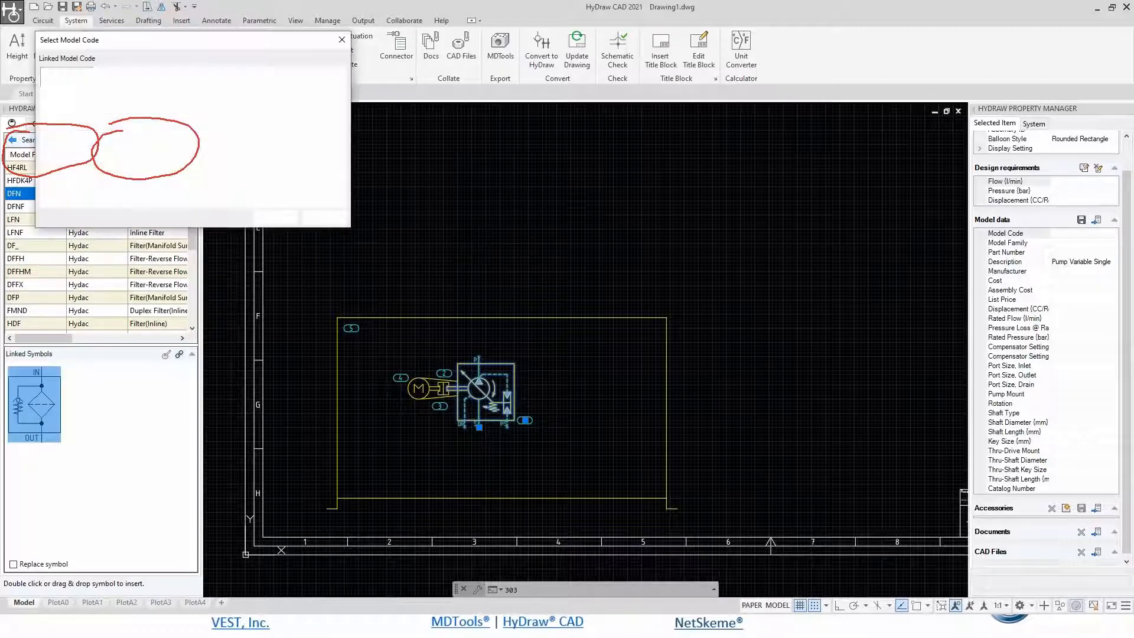
left_click_drag(227, 39, 466, 93)
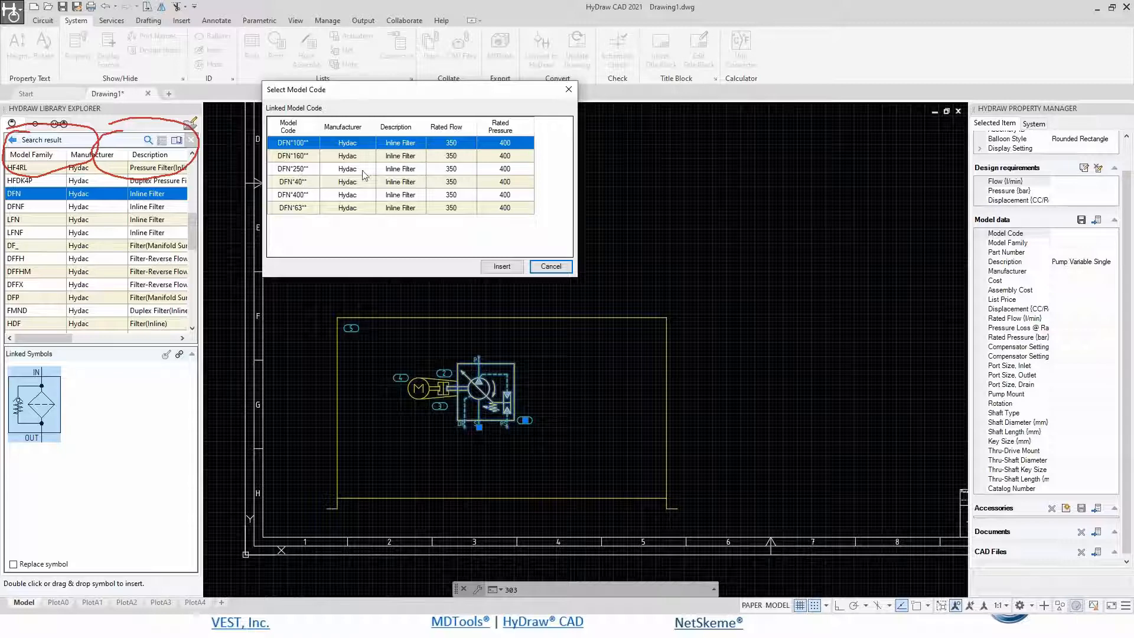
left_click(303, 183)
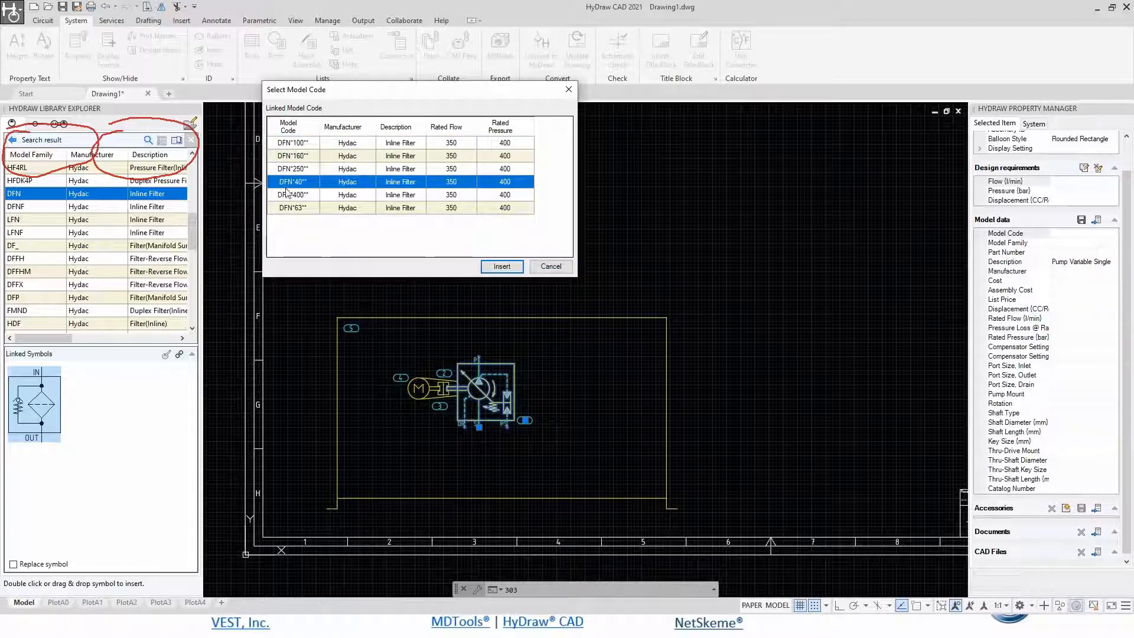
left_click(503, 267)
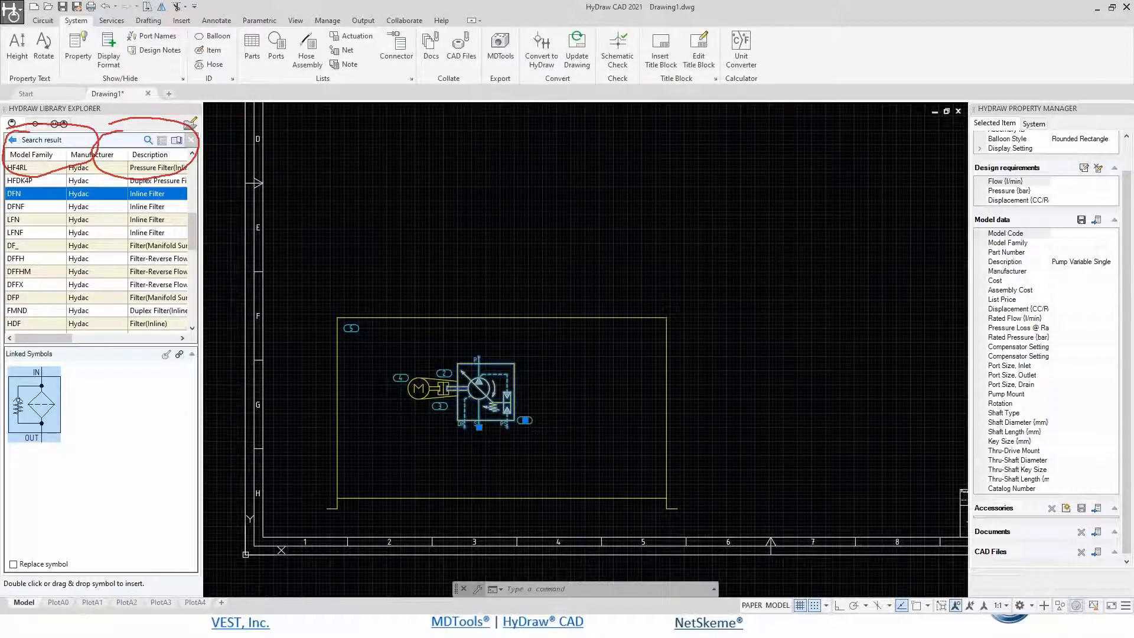
Place the filter above the reservoir in line with pump port P and flip it vertically so IN faces the pump.
scroll(489, 246, "up", 2)
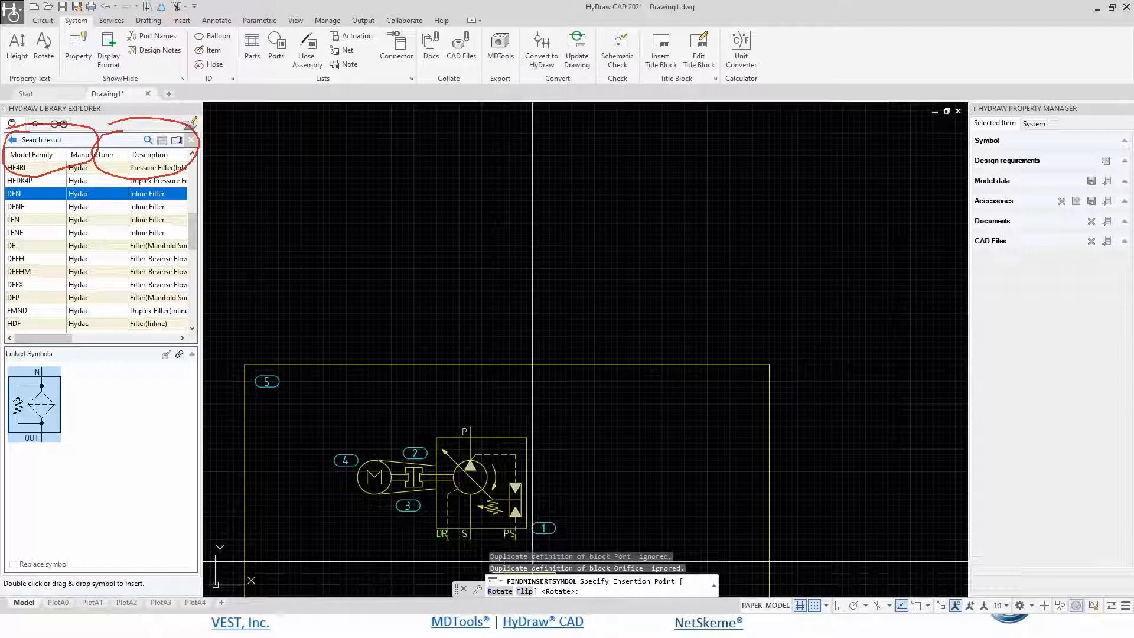
left_click(471, 194)
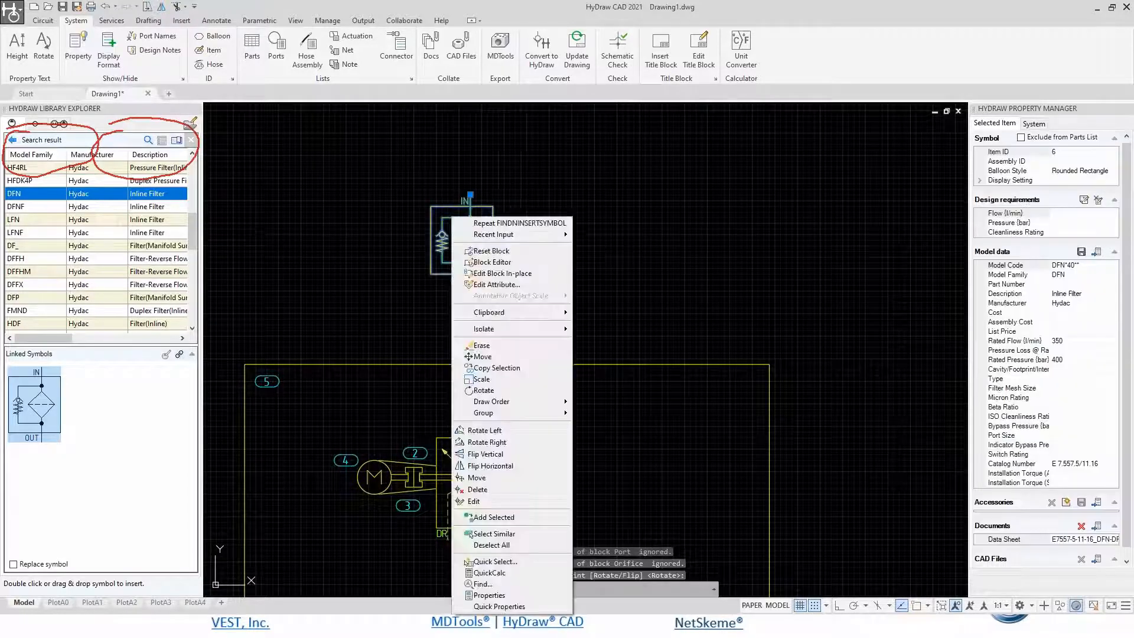
left_click(505, 455)
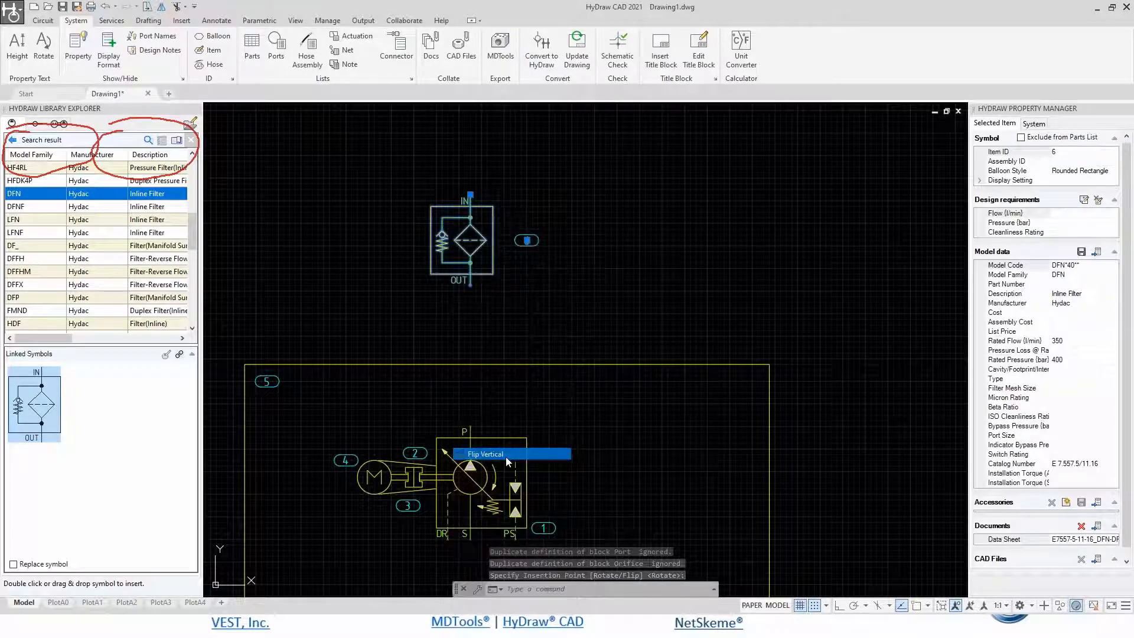
Draw an automatic connection line from the pump's port P to the filter's IN port.
left_click(46, 21)
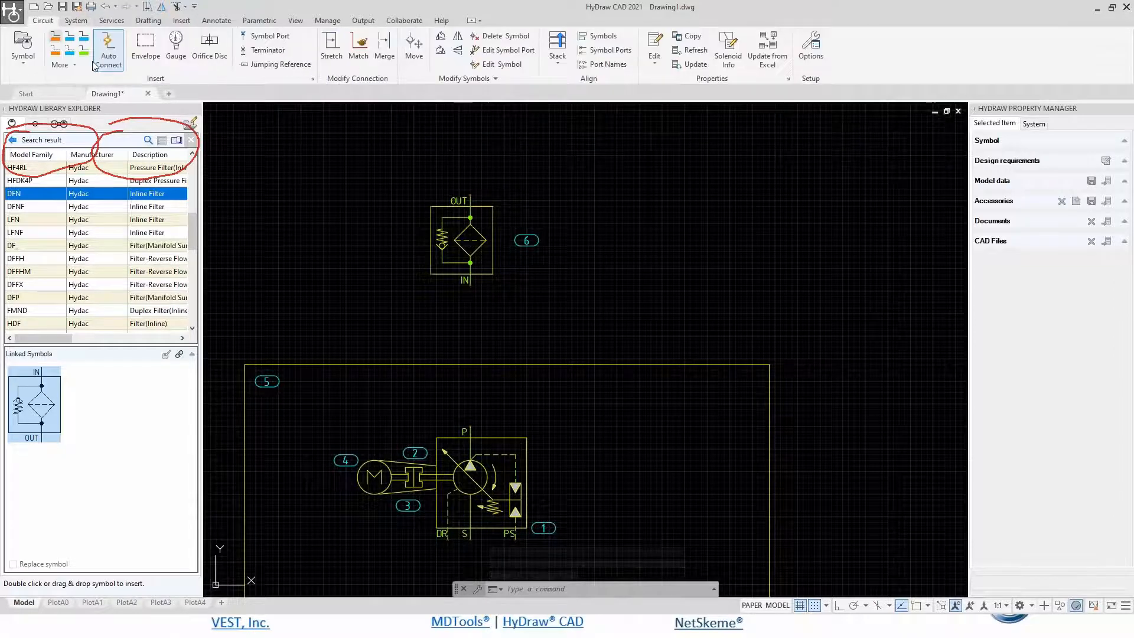
left_click(94, 62)
left_click(470, 425)
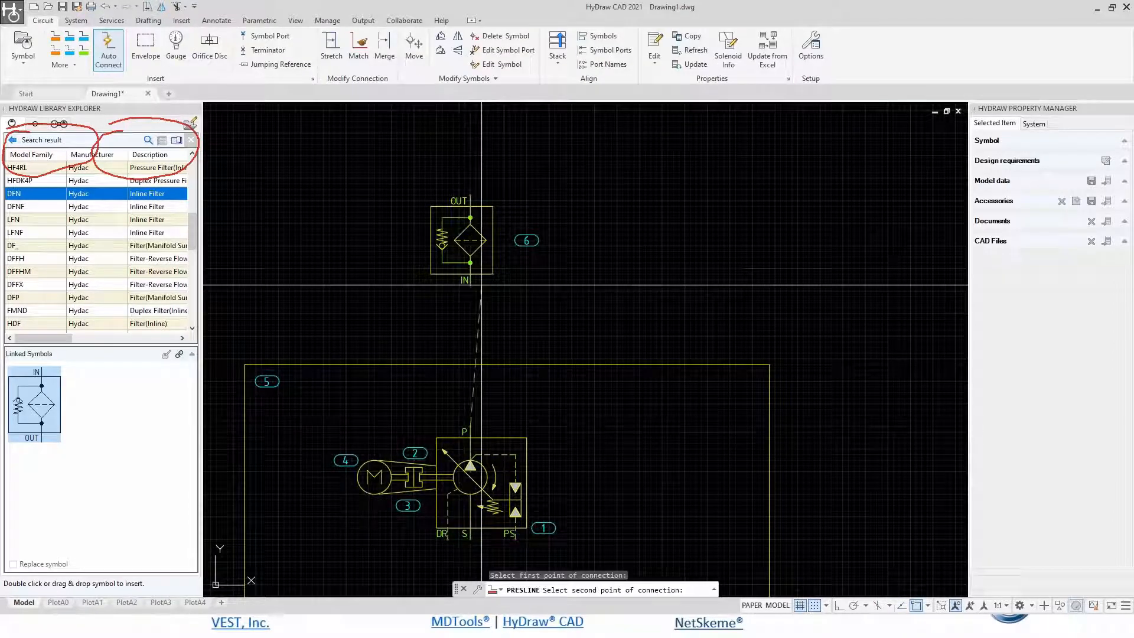
left_click(470, 285)
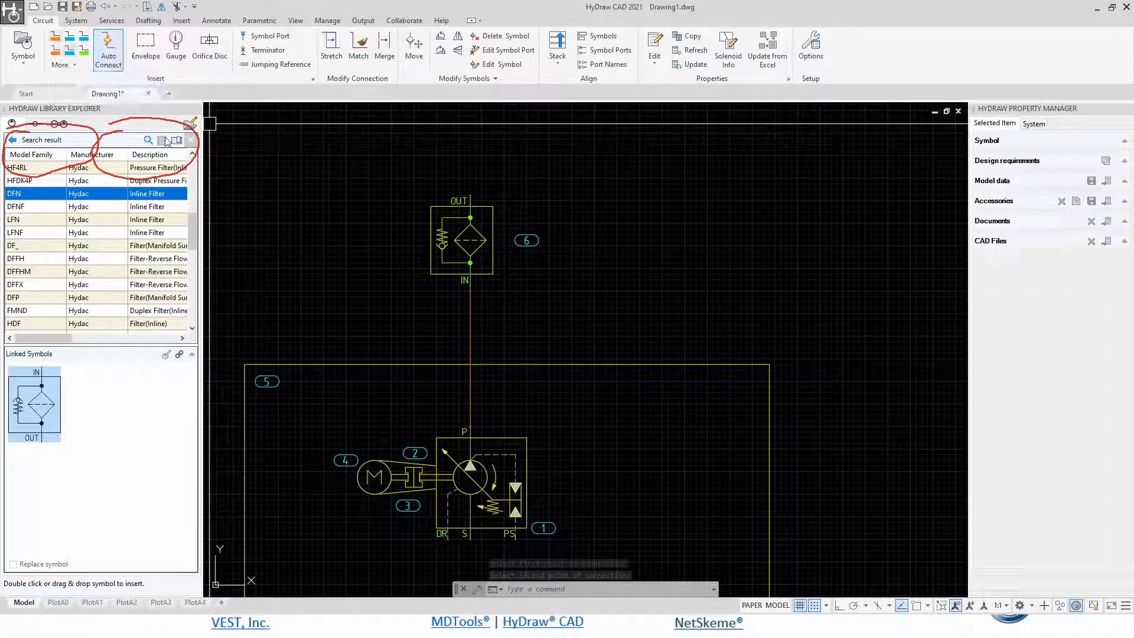
middle_click_drag(572, 332, 503, 360)
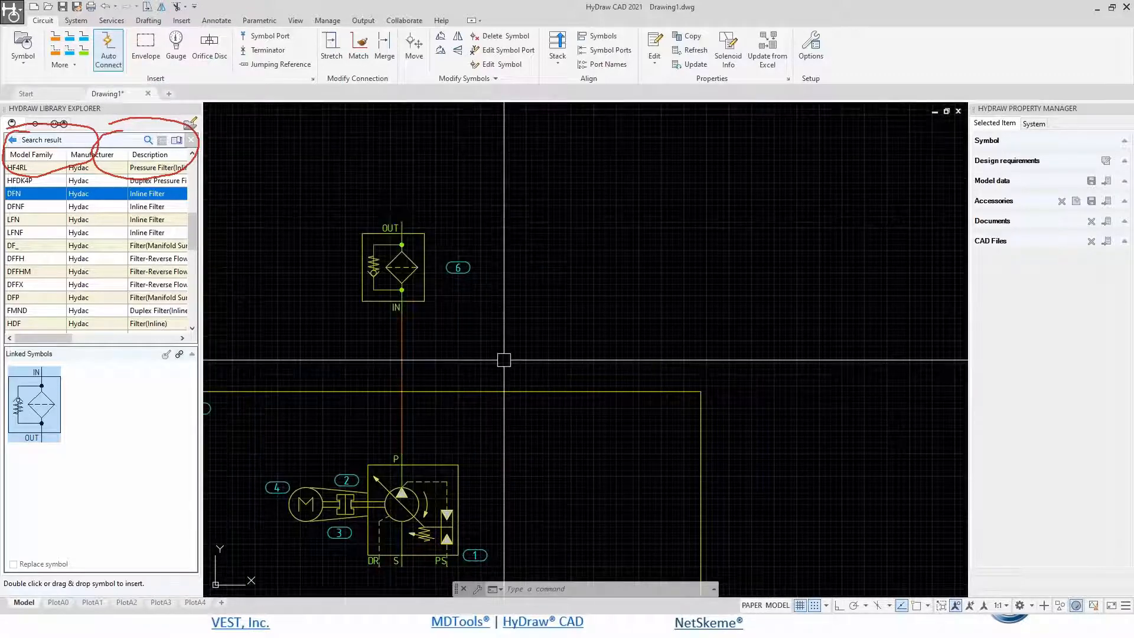
Reset the advanced search criteria, search for model code DBD%10, and select the Bosch Rexroth DBD*10K1X/* valve in the results.
left_click(13, 140)
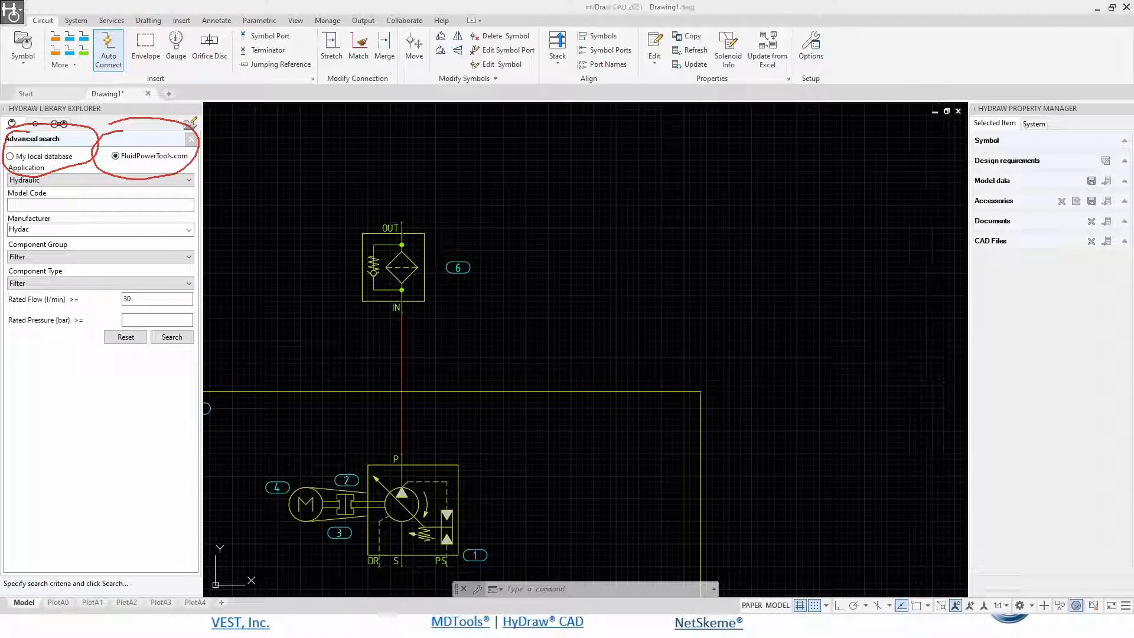
key("Escape")
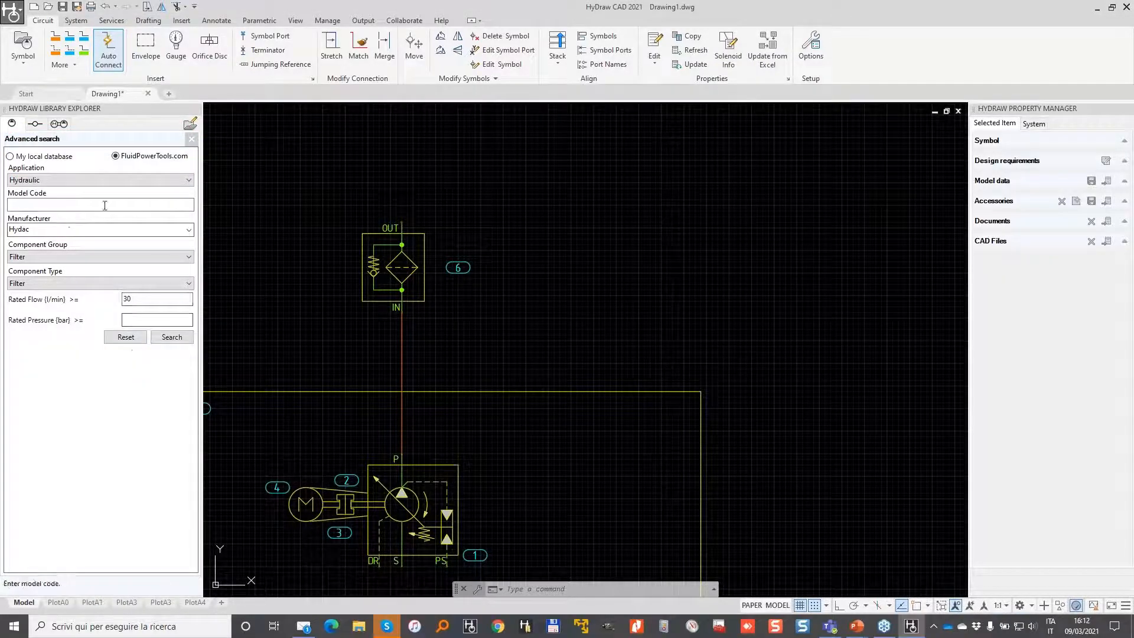
left_click(125, 337)
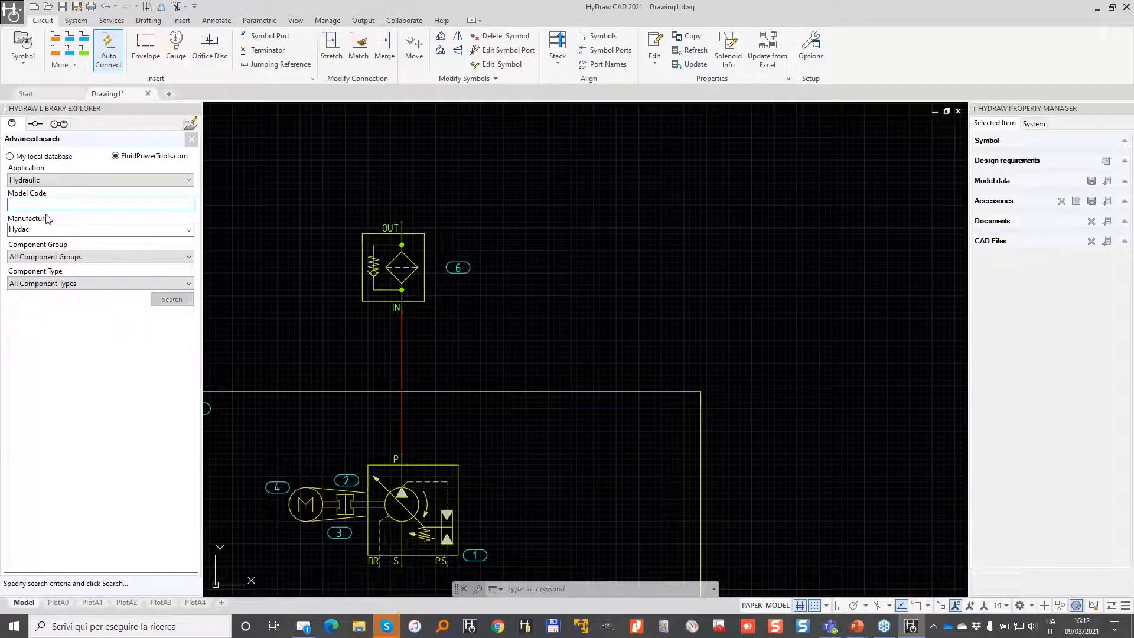
left_click(58, 204)
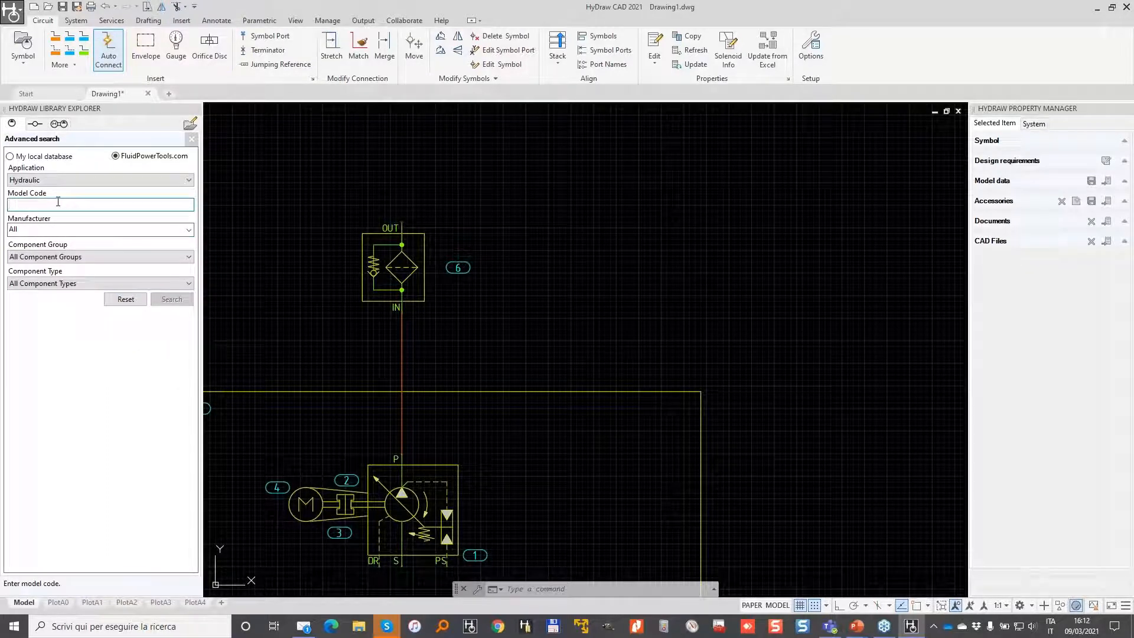
type("DBD")
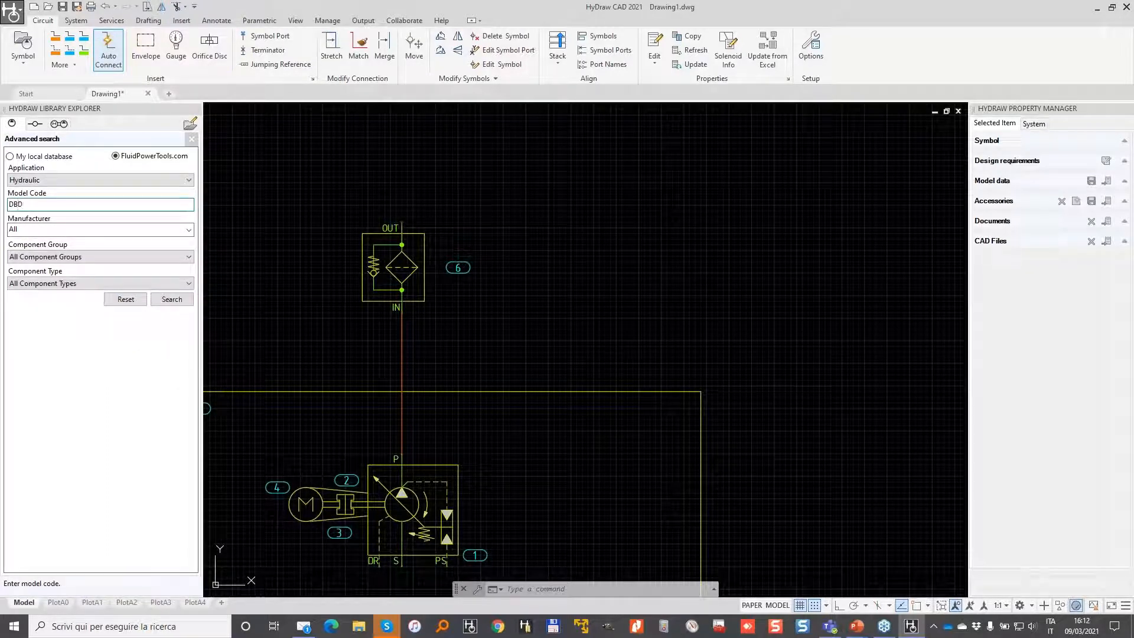
type("%10")
key("Return")
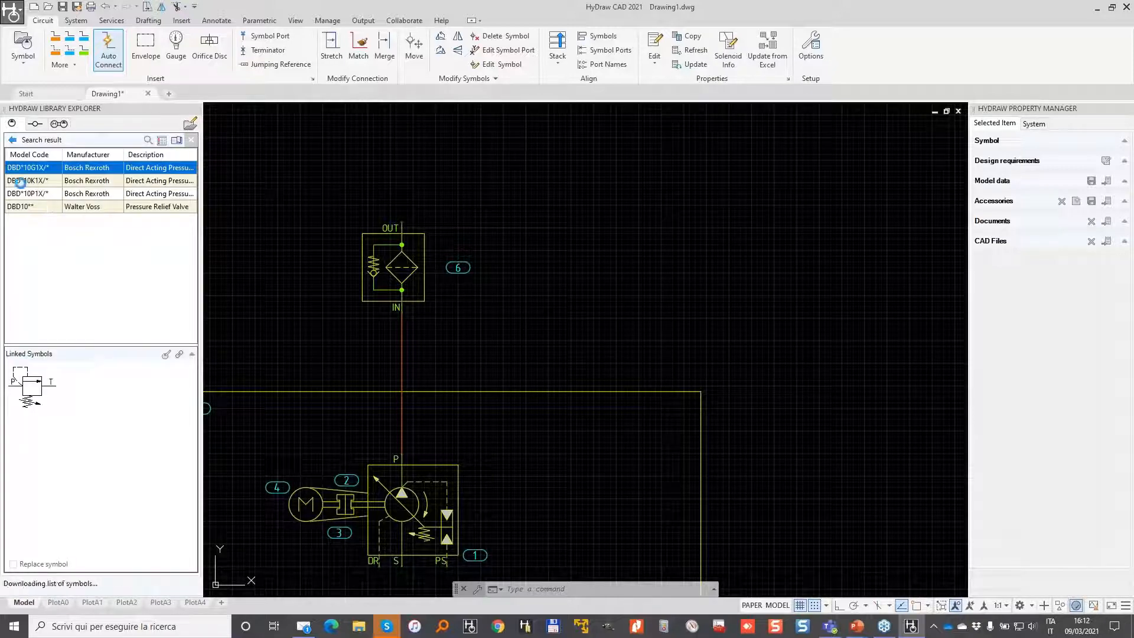
left_click(21, 182)
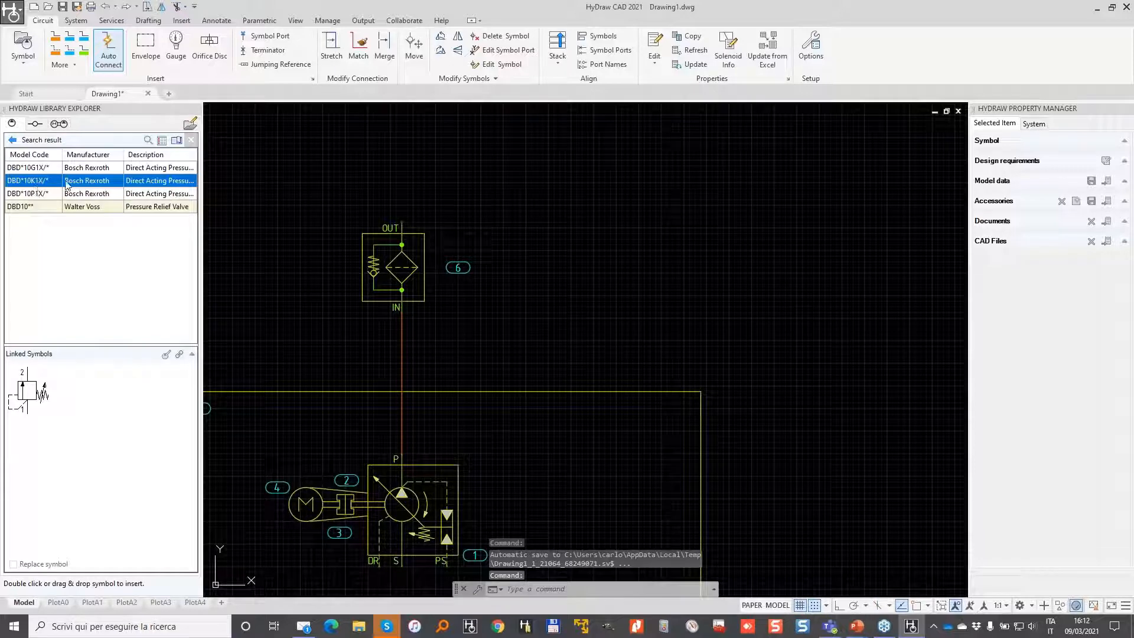
Consult the DBD relief valve's data sheet down to the characteristic curves on page 8, then return to the drawing.
right_click(33, 184)
left_click(65, 215)
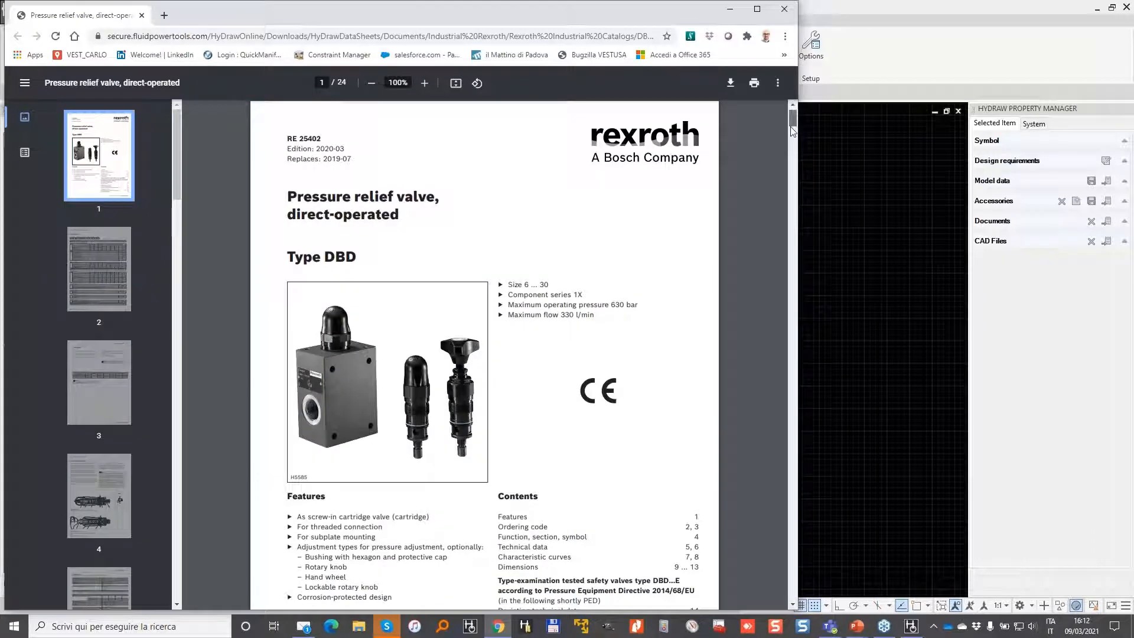
scroll(790, 126, "down", 2)
left_click_drag(790, 140, 801, 252)
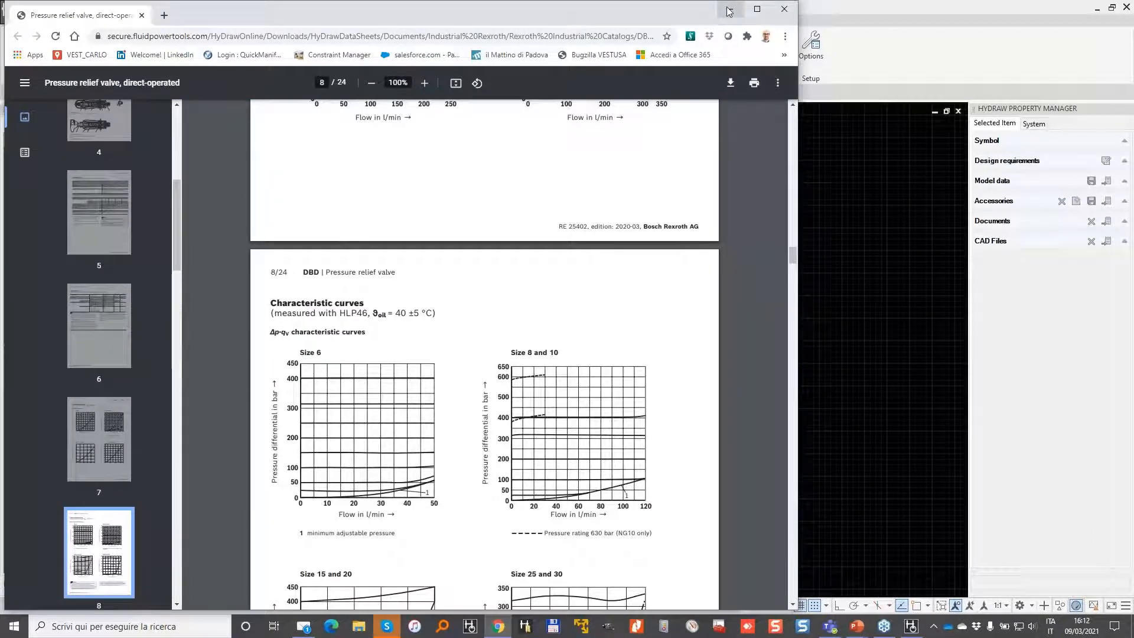
left_click(728, 12)
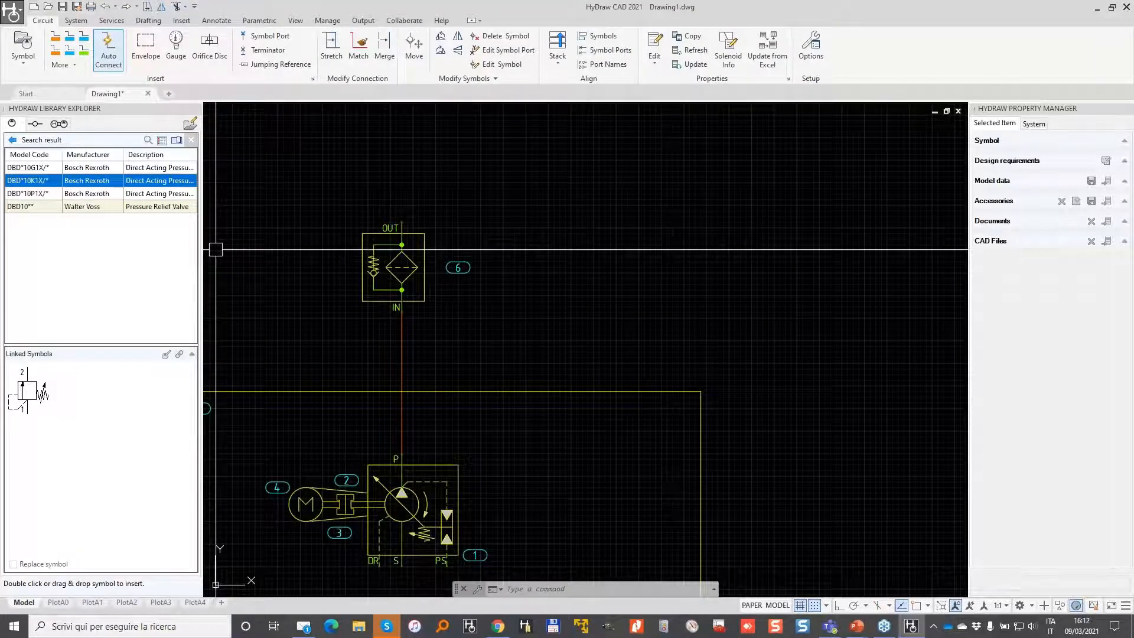
Insert the DBD*10K1X/* relief valve symbol above the filter and slightly to its right, and rotate it clockwise.
double_click(28, 390)
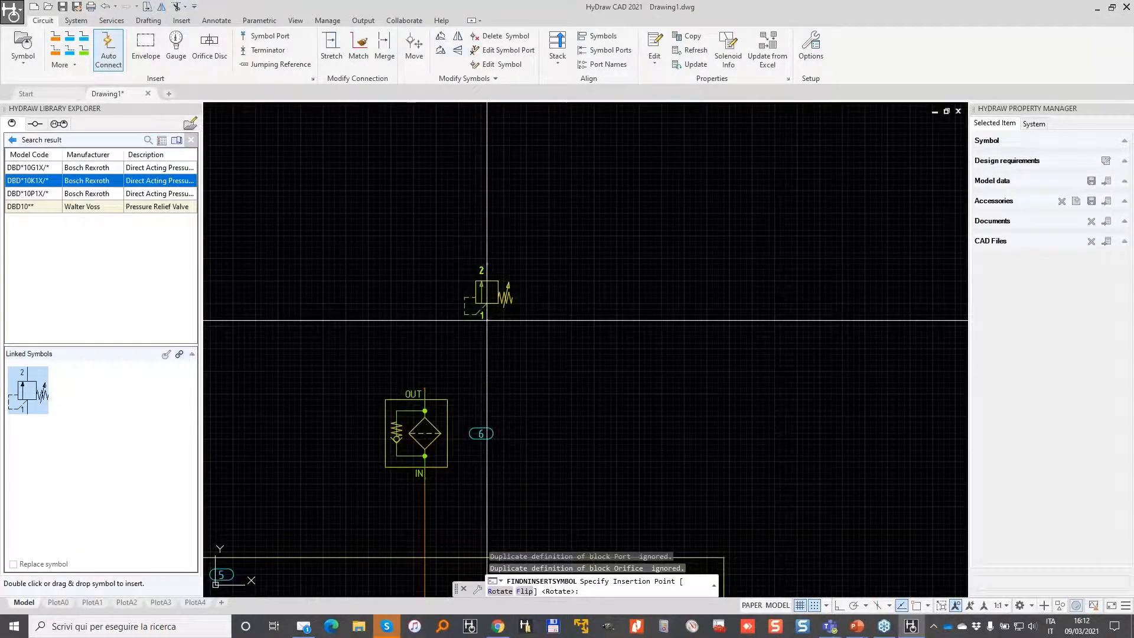
left_click(486, 320)
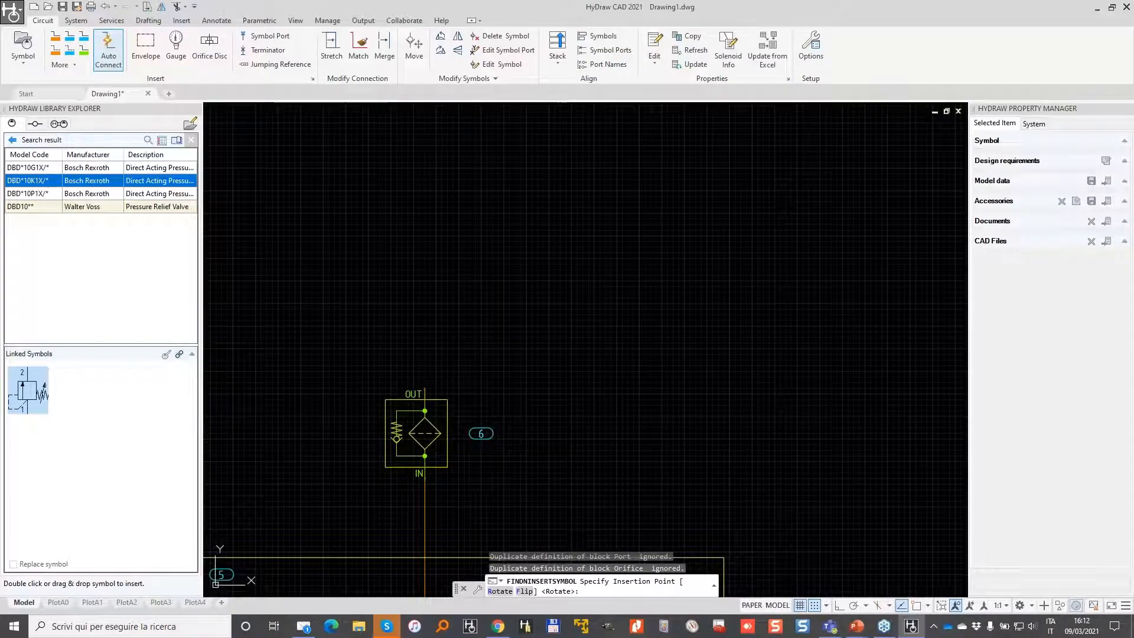
right_click(464, 438)
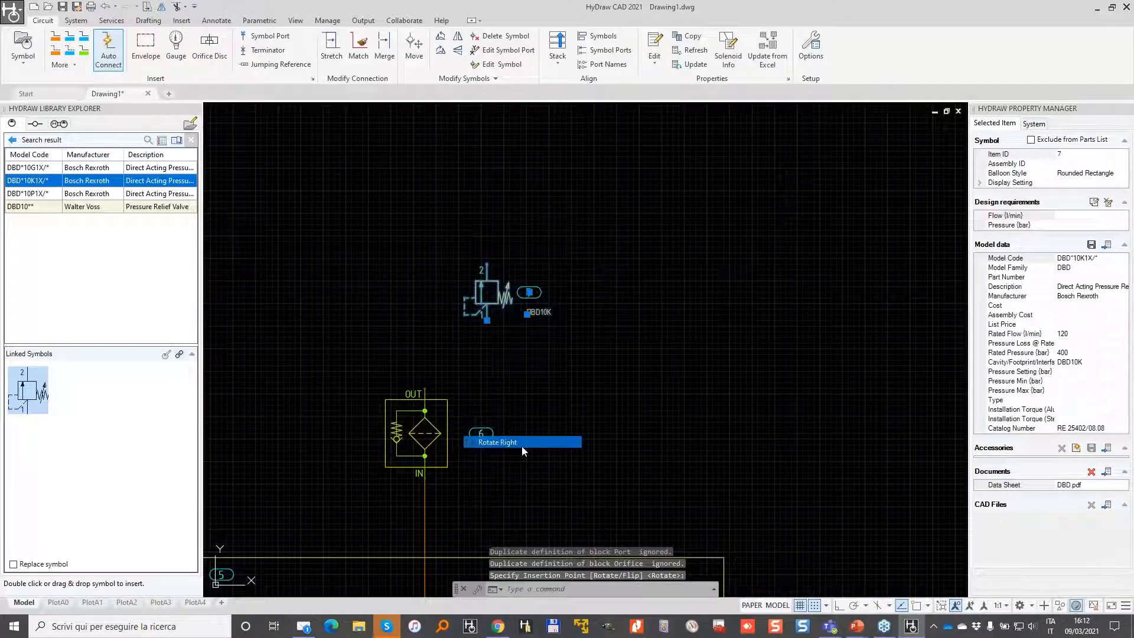
left_click(522, 443)
left_click(470, 334)
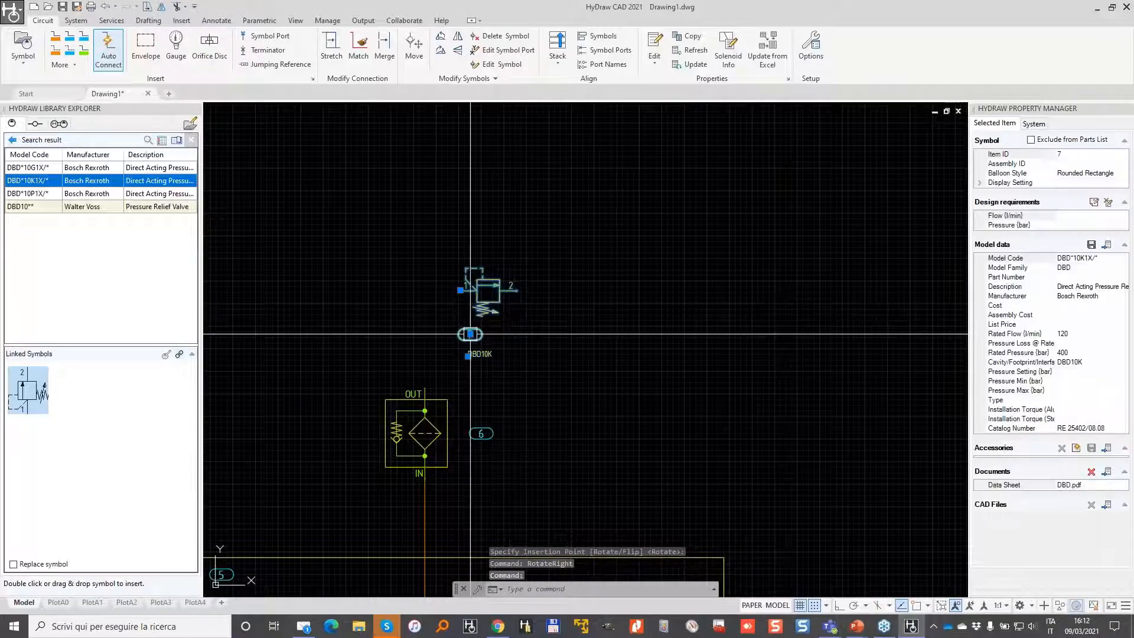
Set the relief valve's Pressure Setting to 225 bar in its model data.
scroll(470, 334, "up", 2)
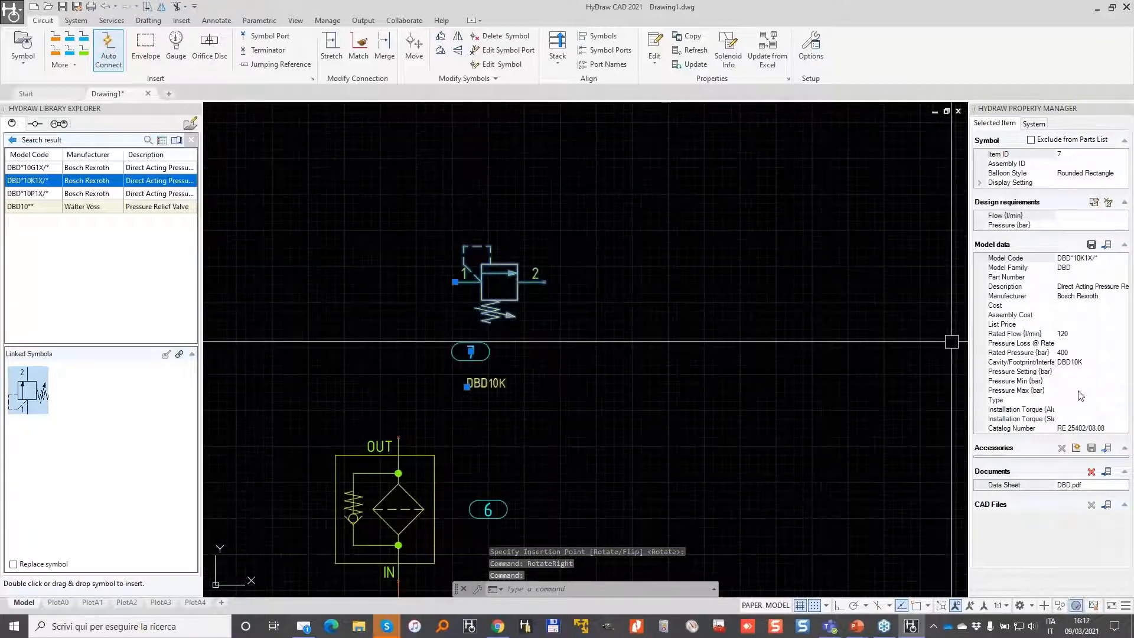
left_click(1077, 372)
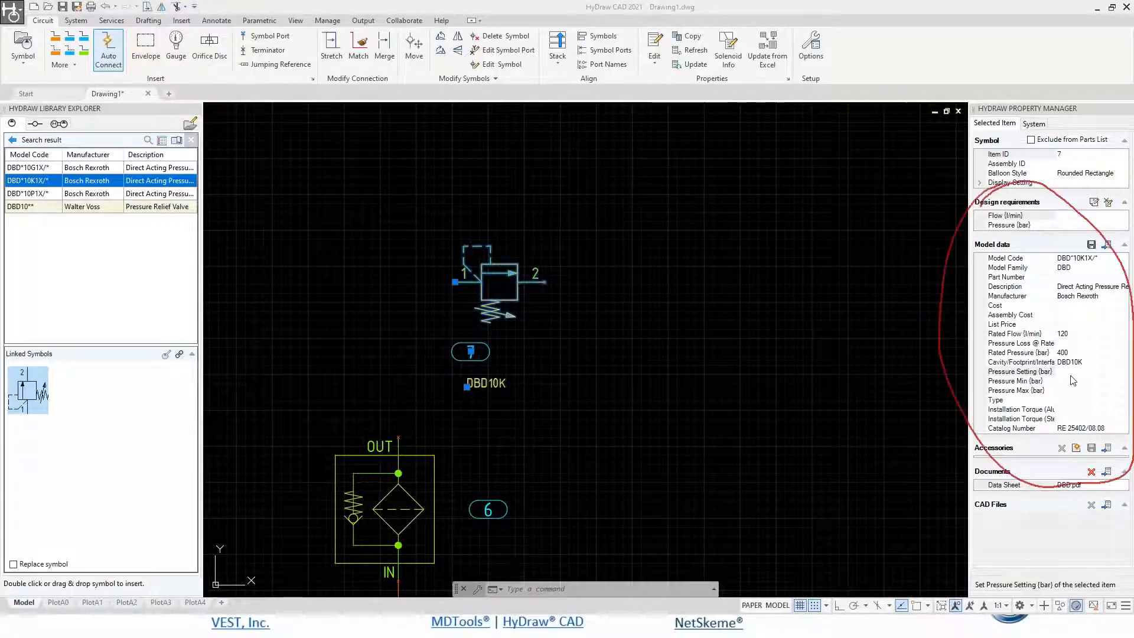
left_click(1071, 374)
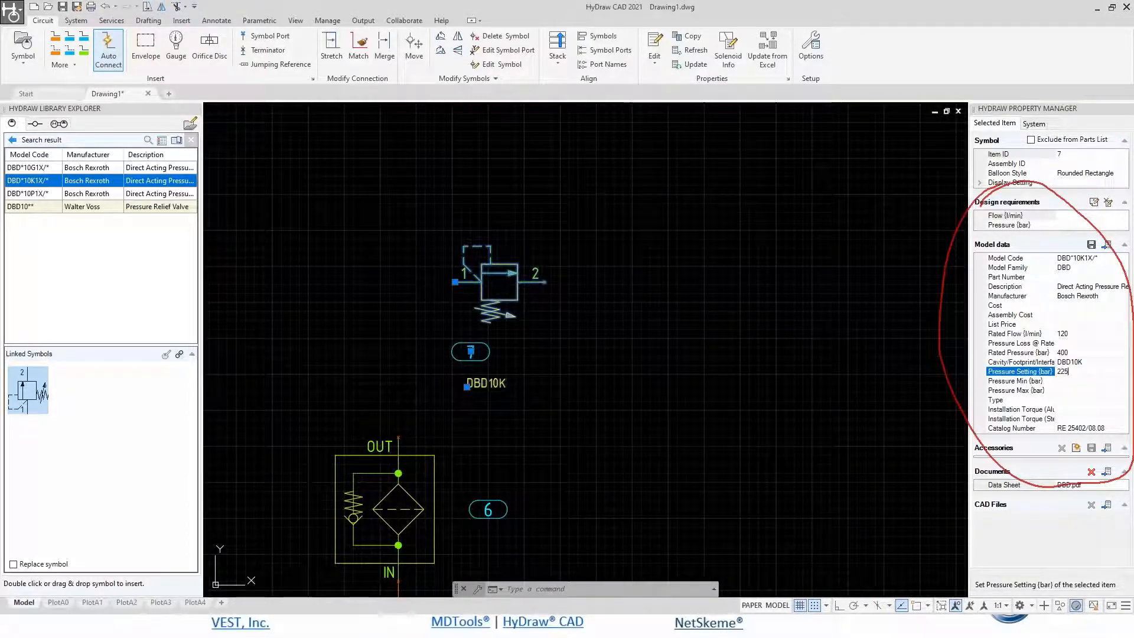
type("225")
key("Return")
Move the pressure setting label off the relief valve's port 2 line to below the valve beside the spring.
scroll(412, 254, "up", 3)
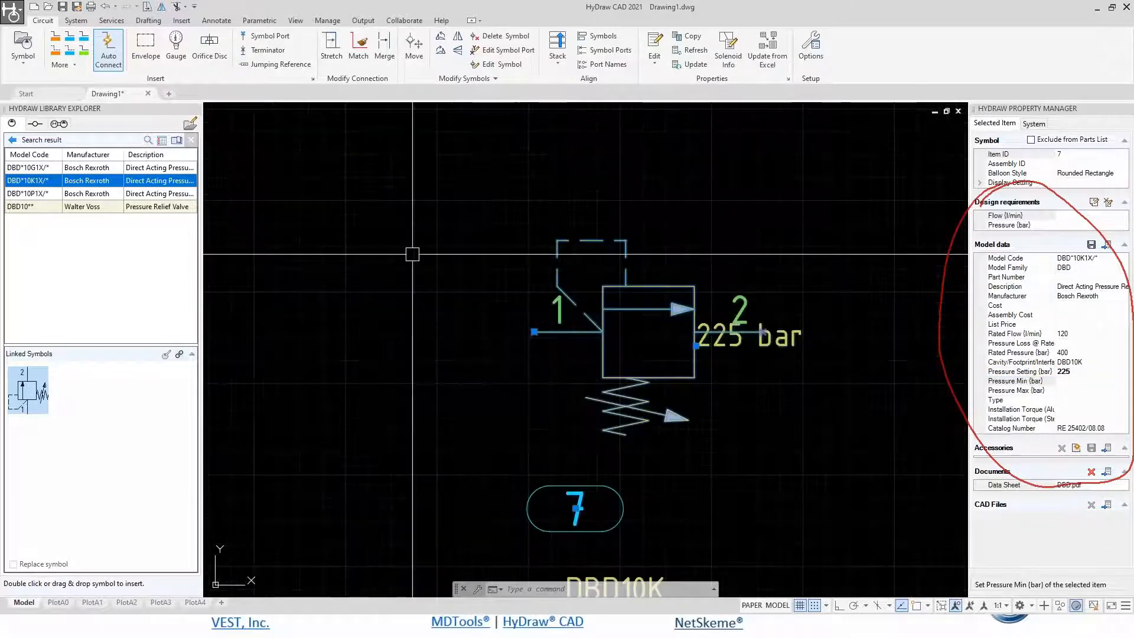
left_click(697, 346)
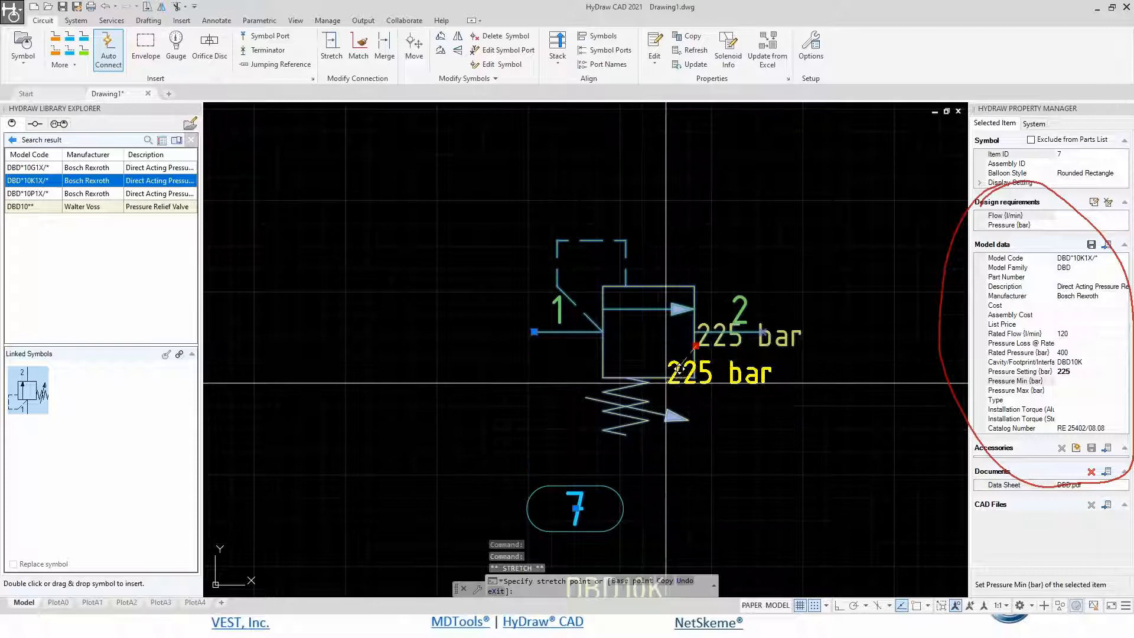
left_click(665, 473)
scroll(642, 340, "down", 4)
key("Escape")
key("Escape")
Search the FluidPowerTools.com database for hydraulic components with the model code rv10a.
middle_click_drag(646, 299, 576, 274)
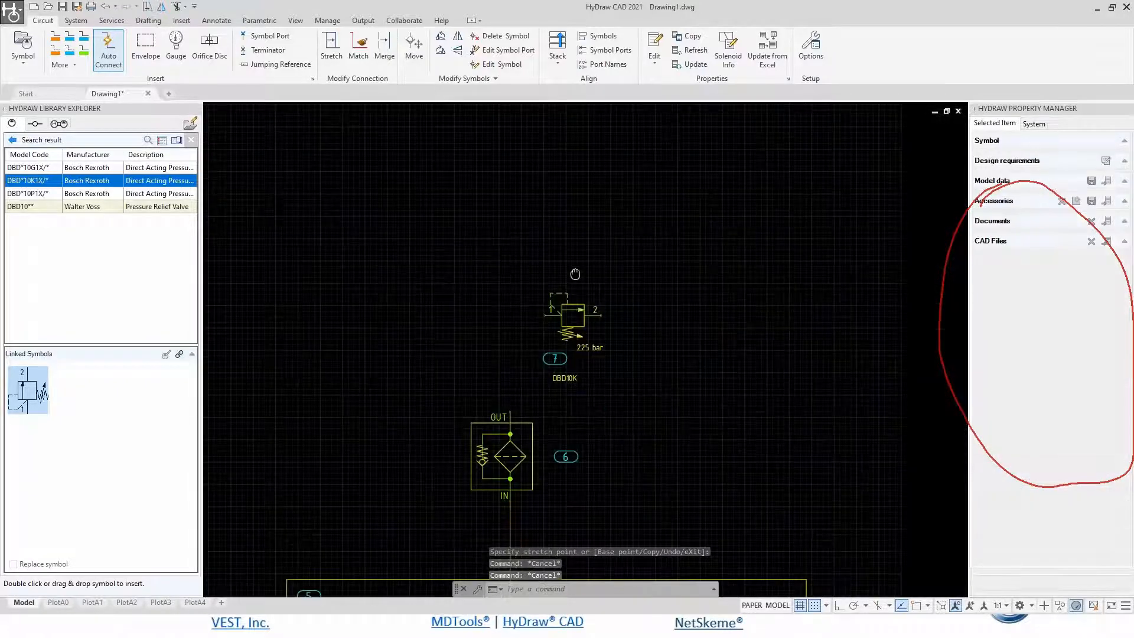
scroll(575, 274, "down", 2)
scroll(505, 330, "down", 1)
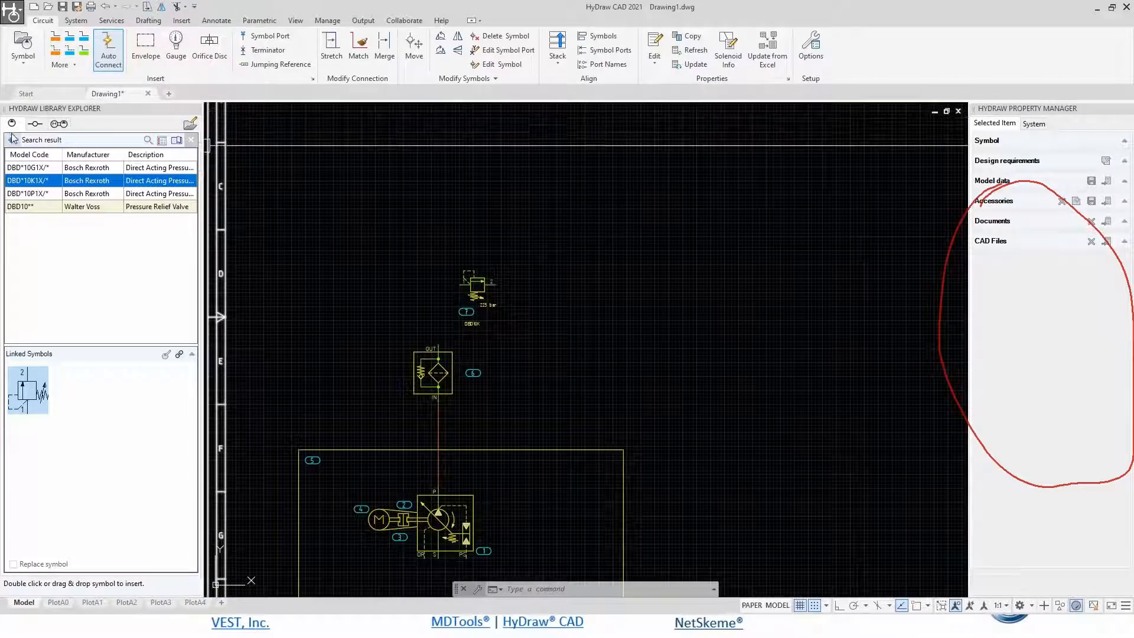
left_click(191, 140)
left_click_drag(23, 203, 57, 202)
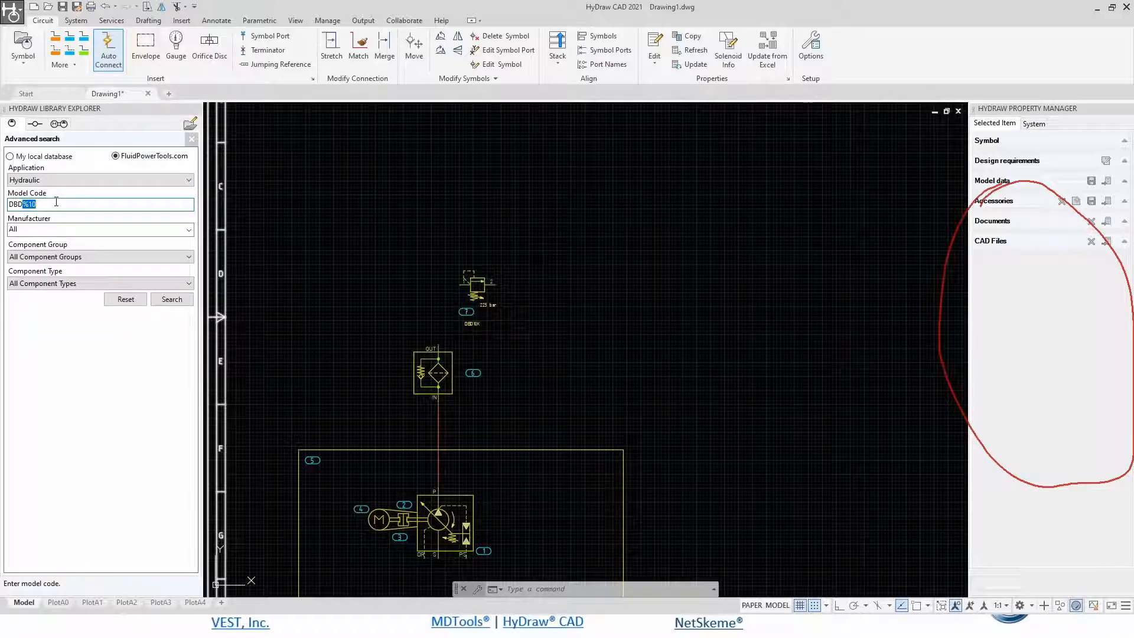
key("shift+Home")
key("Delete")
key("Delete")
key("Delete")
key("Delete")
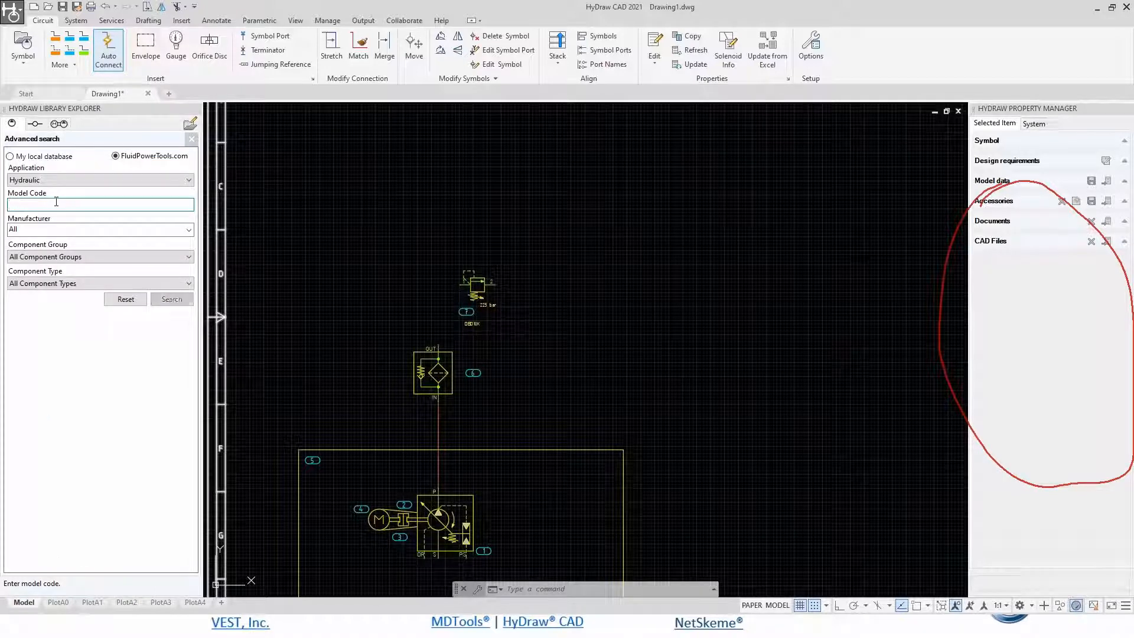
type("rv10a")
left_click(172, 299)
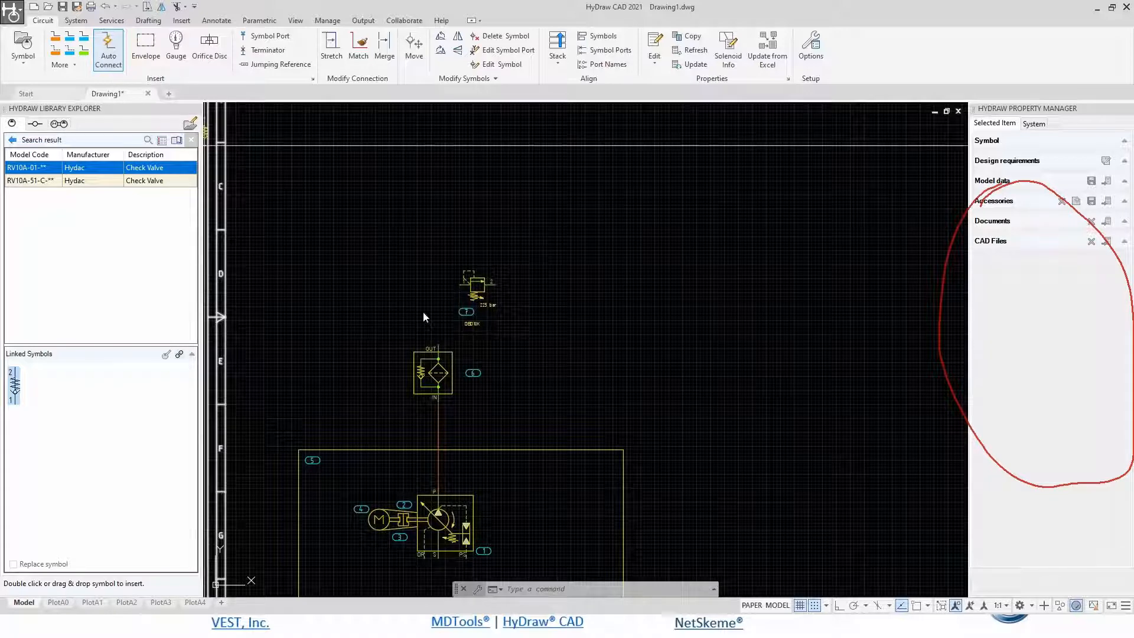
Insert the Hydac RV10A-01-** check valve symbol directly above the filter's OUT port.
scroll(424, 317, "up", 3)
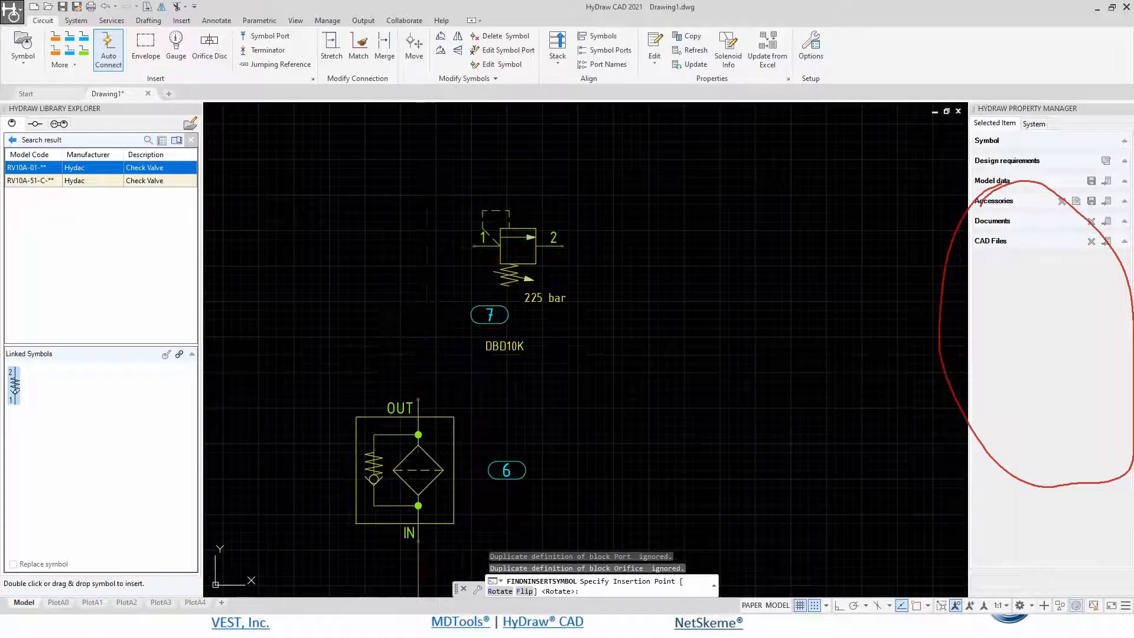
left_click(418, 321)
scroll(393, 177, "down", 2)
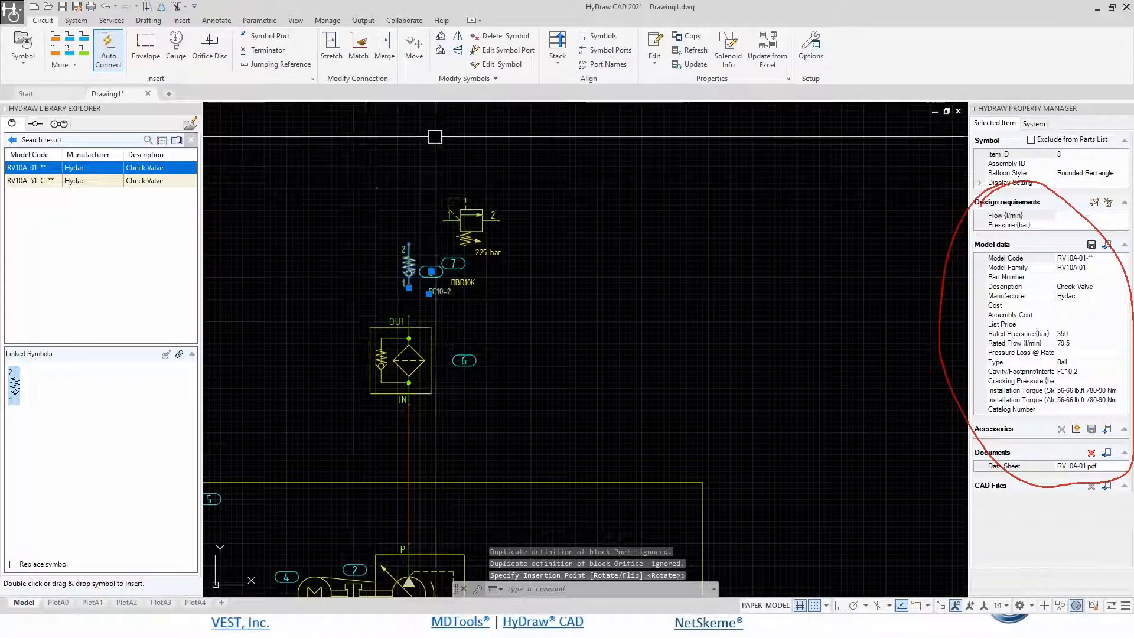
Draw pressure lines from the filter's OUT port to check valve port 1 and from check valve port 2 to relief valve port 1.
middle_click_drag(435, 136, 381, 259)
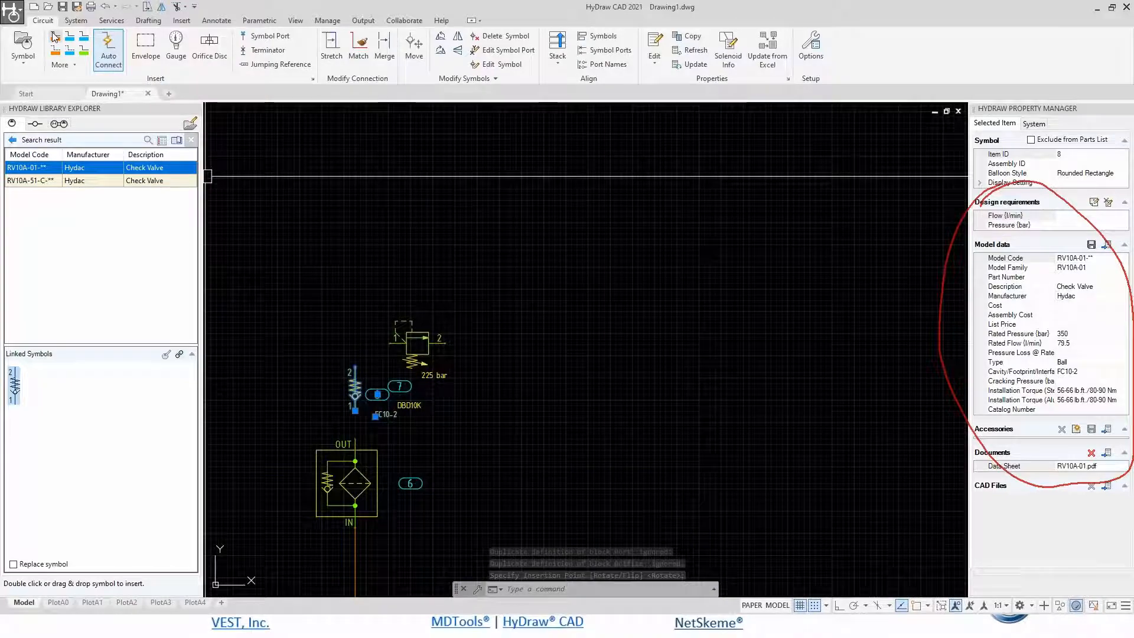
left_click(55, 37)
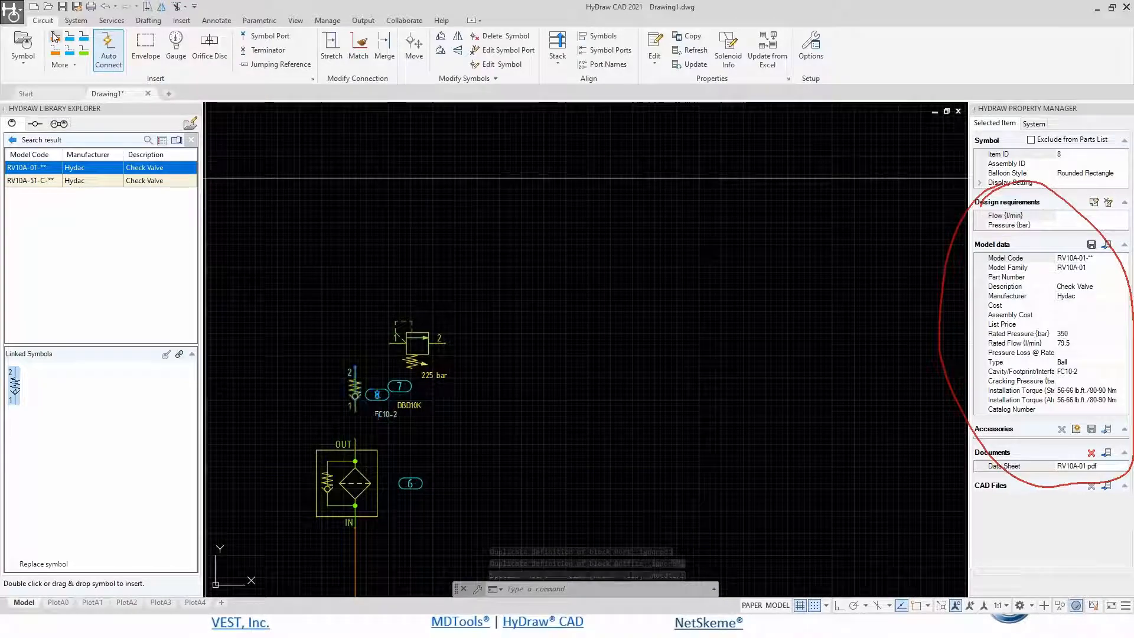
left_click(350, 444)
scroll(354, 440, "up", 3)
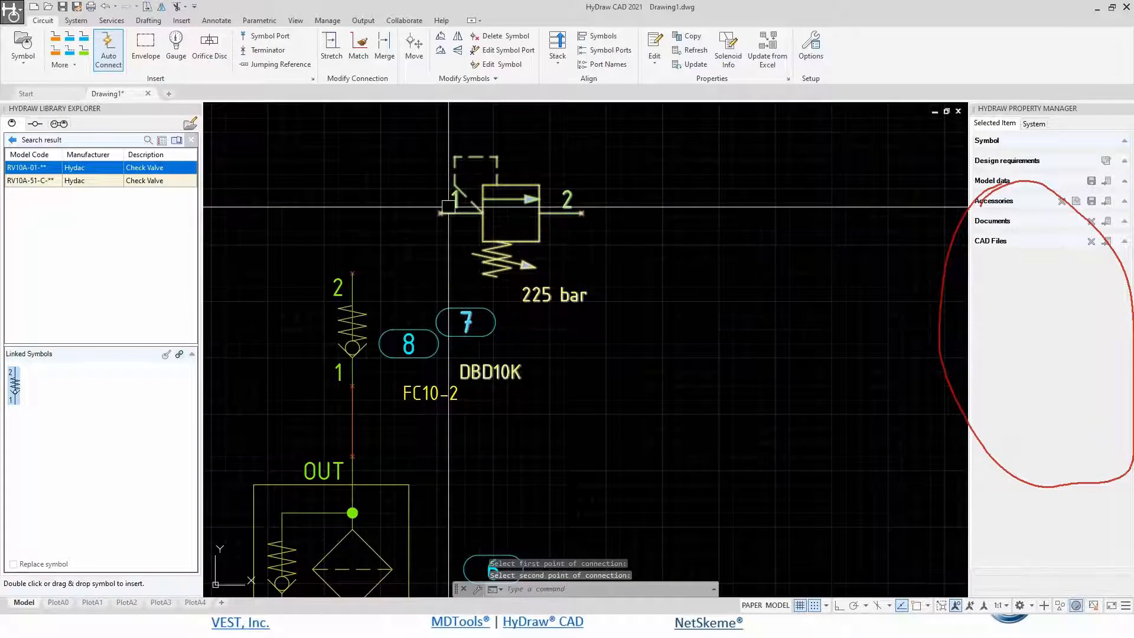
key("Return")
left_click(352, 273)
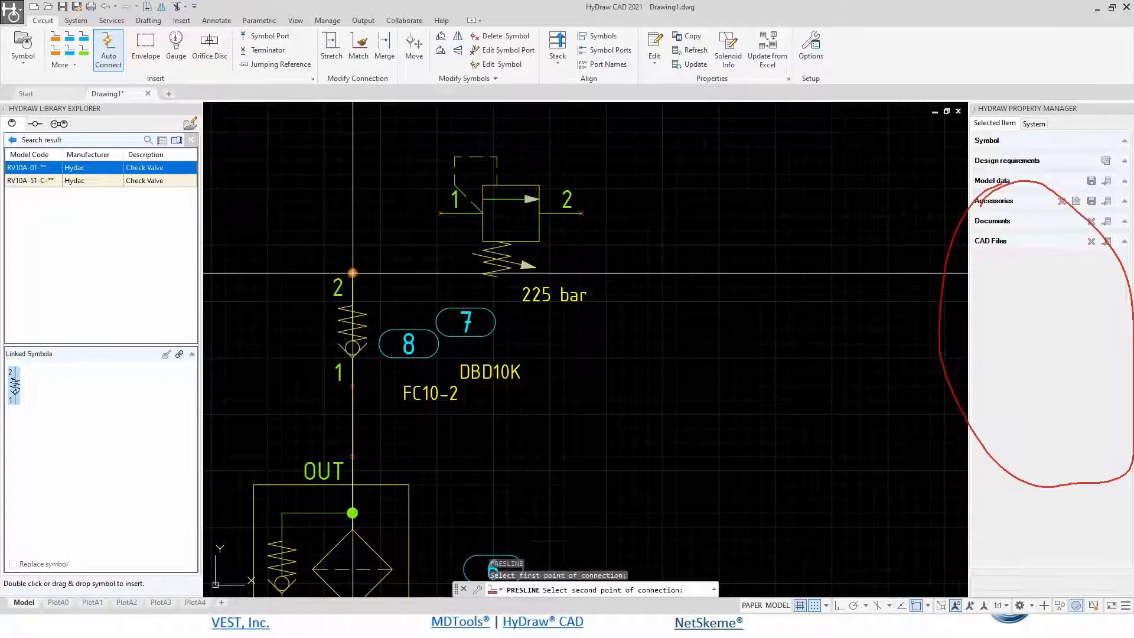
left_click(440, 213)
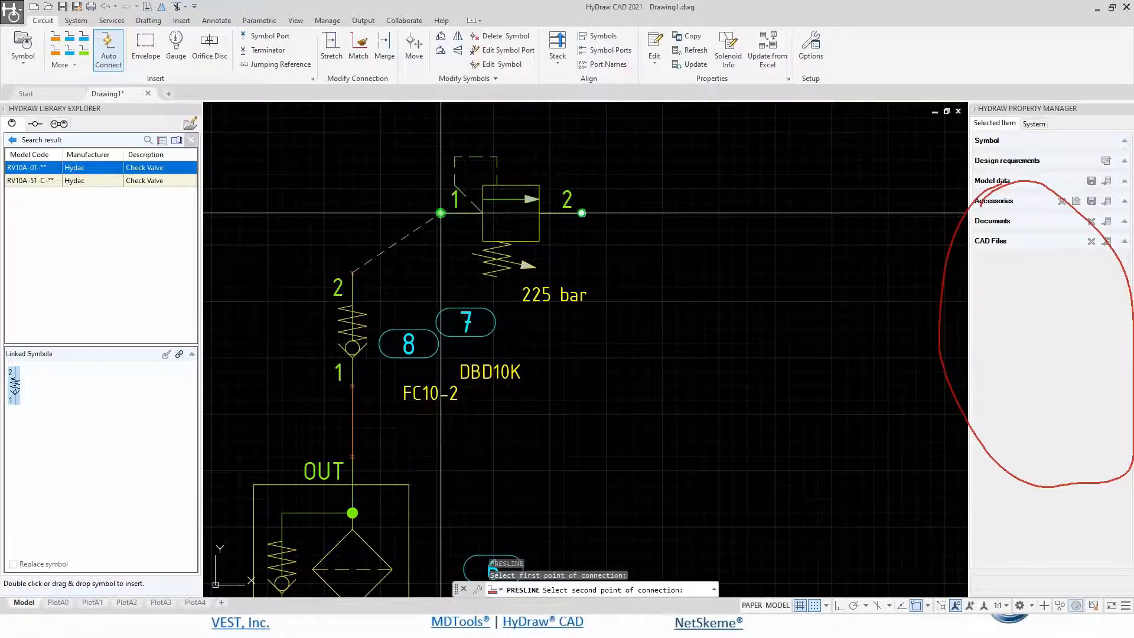
Draw a reservoir line from the relief valve's port 2 down into the reservoir, beside the pump.
scroll(484, 283, "down", 3)
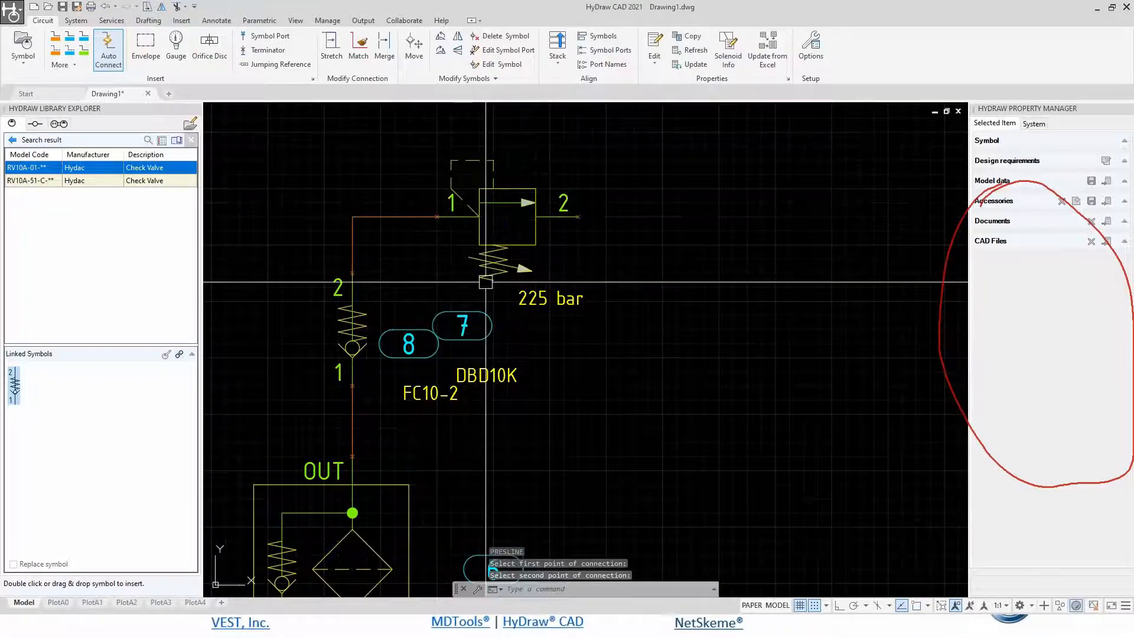
left_click(70, 45)
left_click(546, 239)
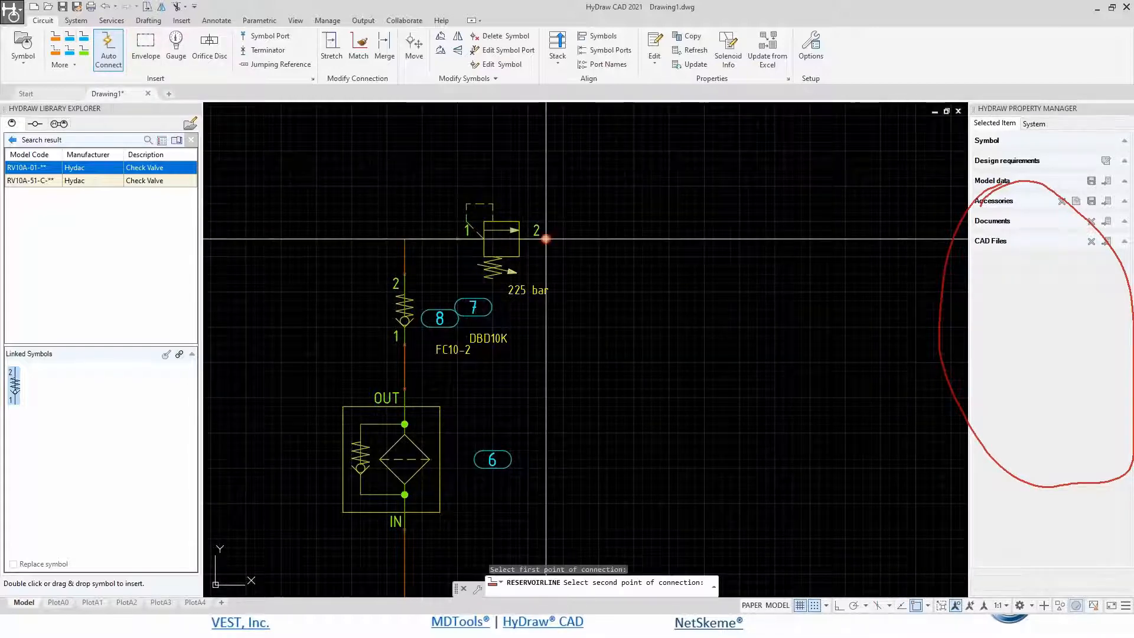
scroll(612, 331, "down", 3)
middle_click_drag(637, 499, 623, 332)
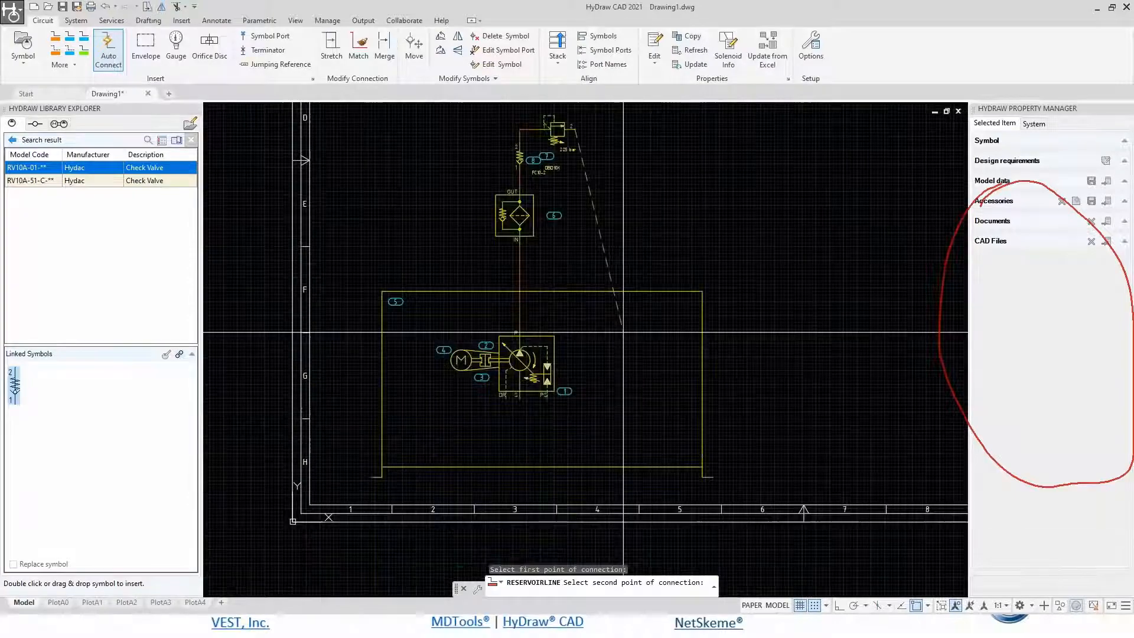
left_click(623, 332)
Move the relief valve with its labels to the right along its line, clear of the check valve's labels.
mouse_move(643, 167)
middle_mouse_down()
mouse_move(633, 187)
mouse_move(682, 398)
middle_mouse_up()
scroll(682, 398, "up", 3)
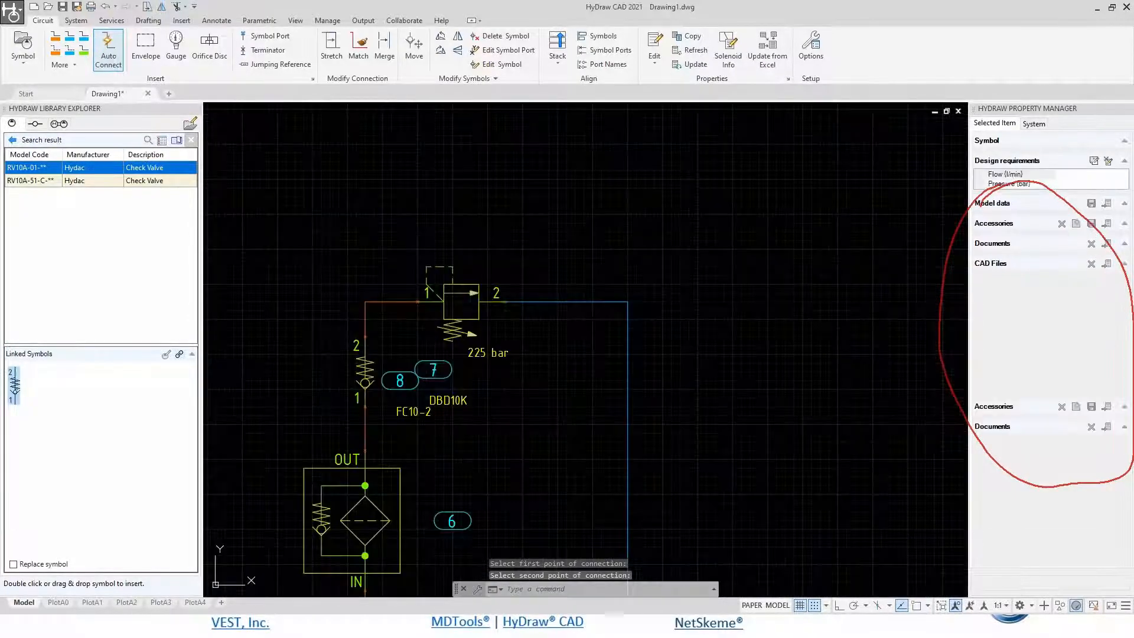
left_click(444, 310)
left_click(417, 301)
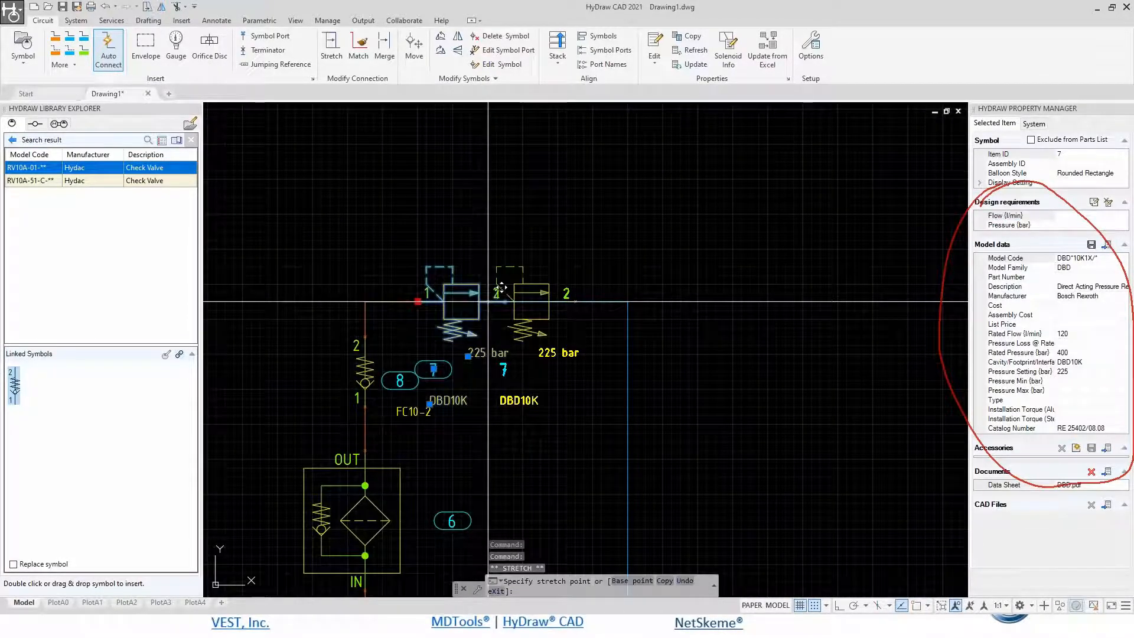
left_click(487, 302)
key("Escape")
scroll(363, 362, "down", 1)
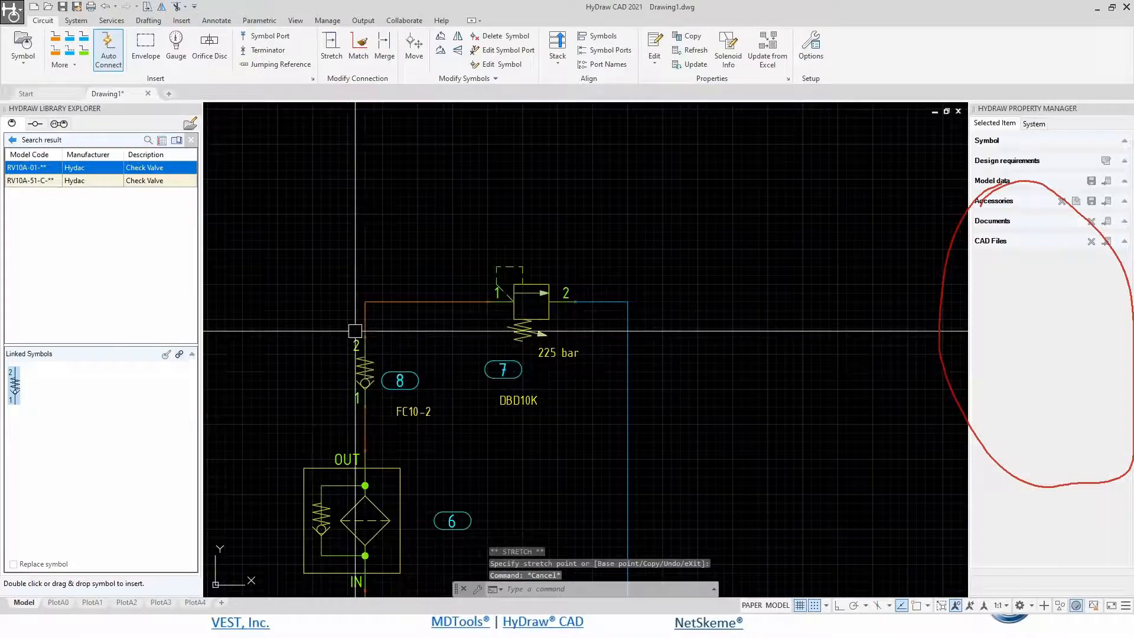
scroll(366, 314, "down", 2)
scroll(366, 315, "down", 3)
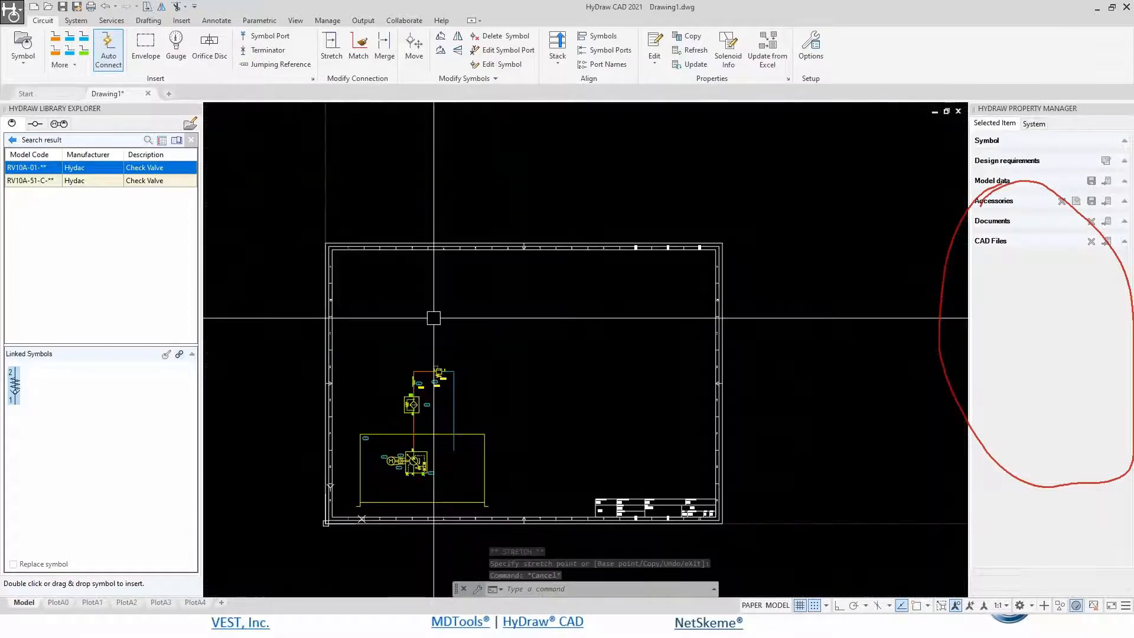
scroll(491, 317, "up", 2)
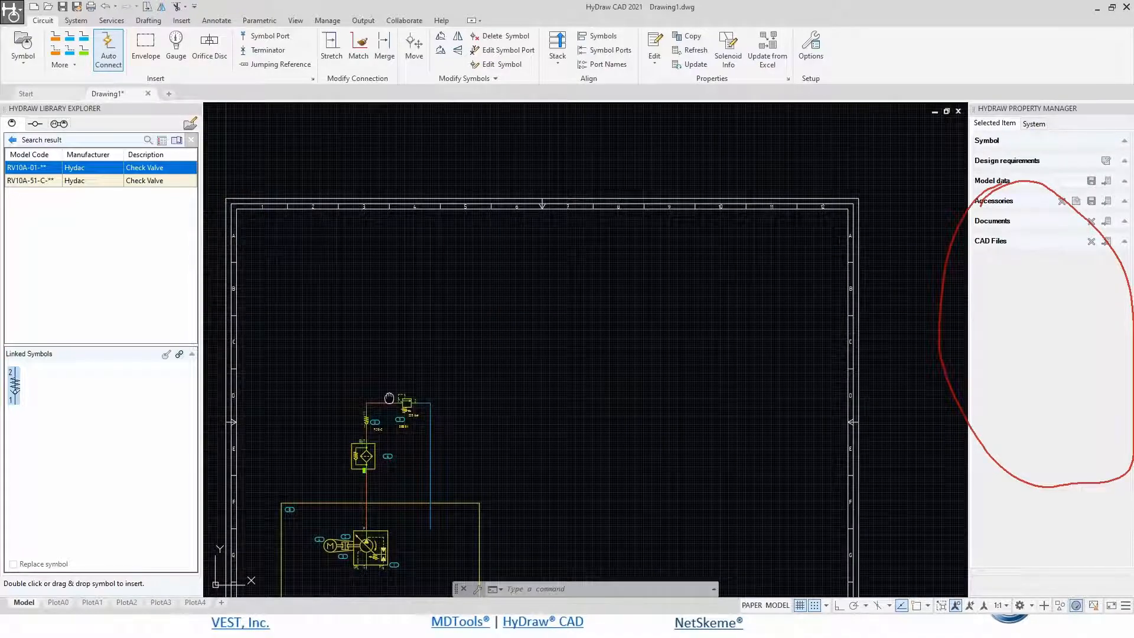
middle_click_drag(390, 398, 398, 335)
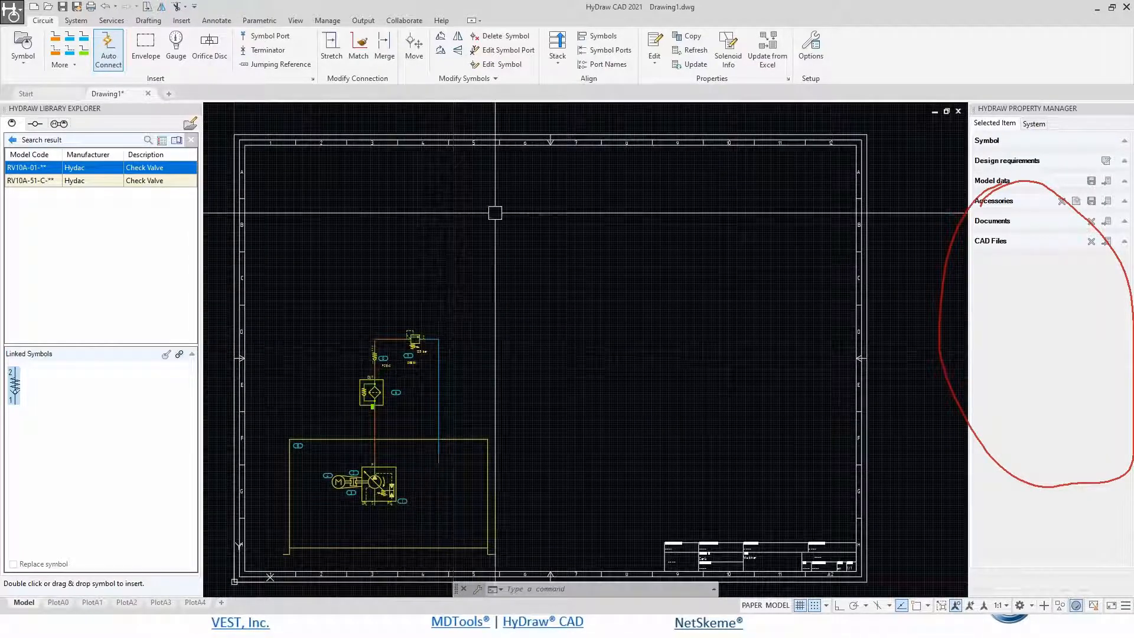
Return to the hydraulic symbol library, filter it by "fil" to look into Filter and Strainer, and clear the search.
scroll(425, 479, "up", 6)
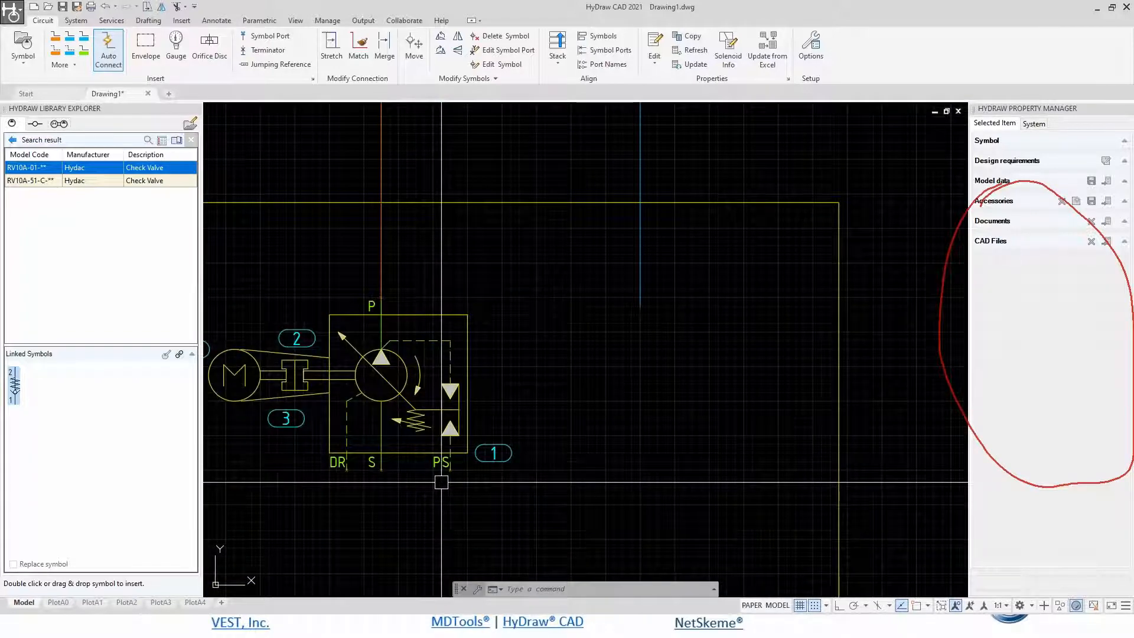
left_click(190, 140)
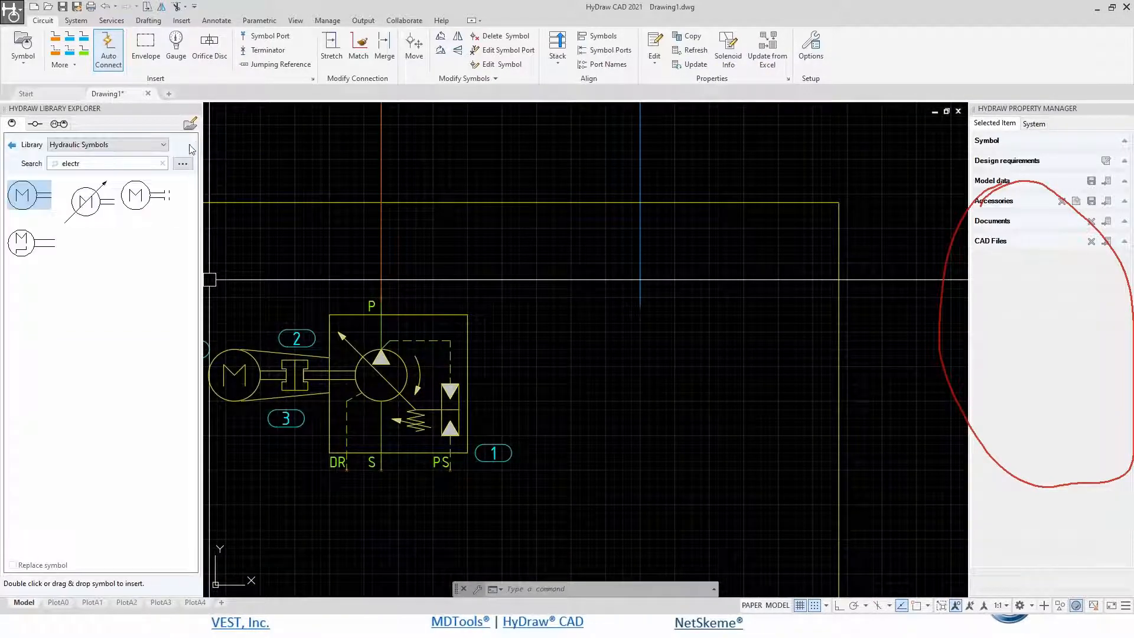
left_click(93, 163)
type("electr")
double_click(94, 163)
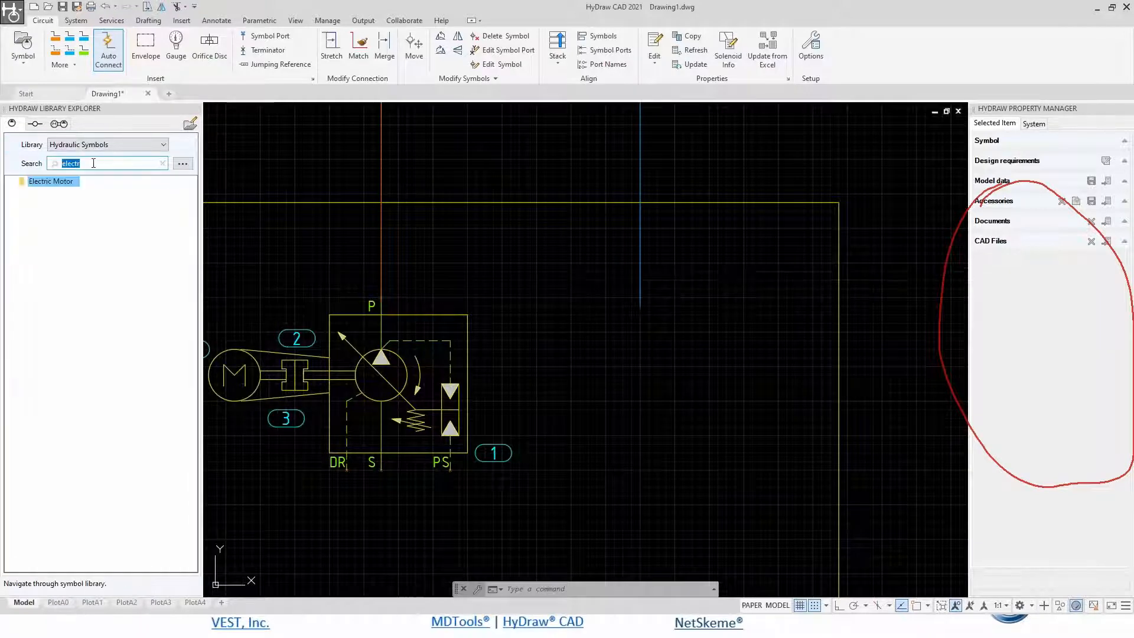
type("fil")
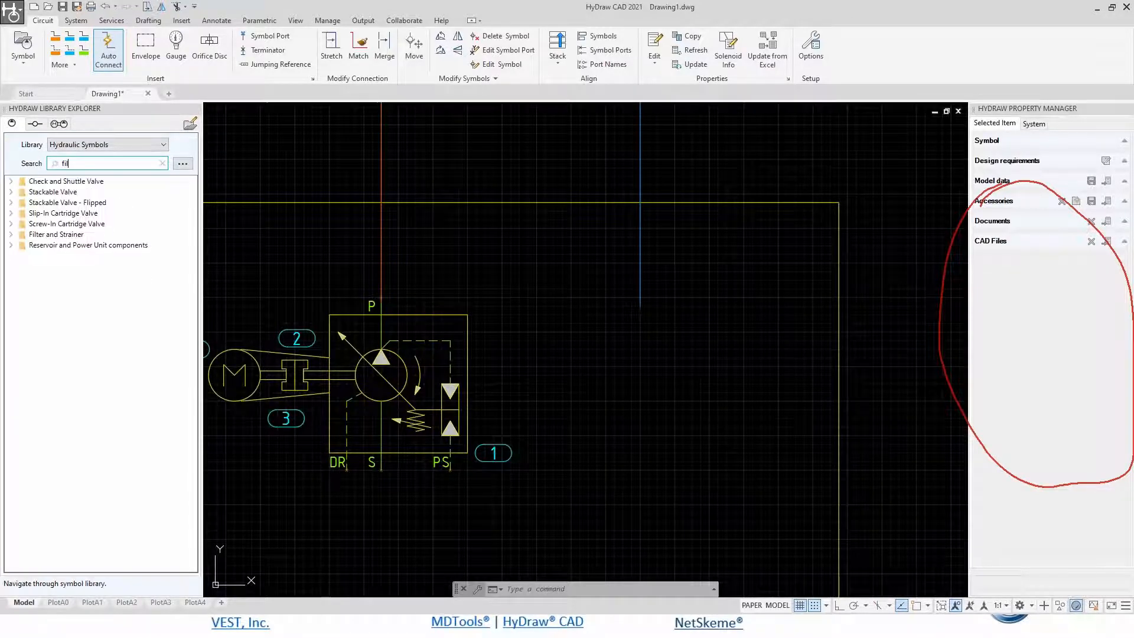
left_click(12, 235)
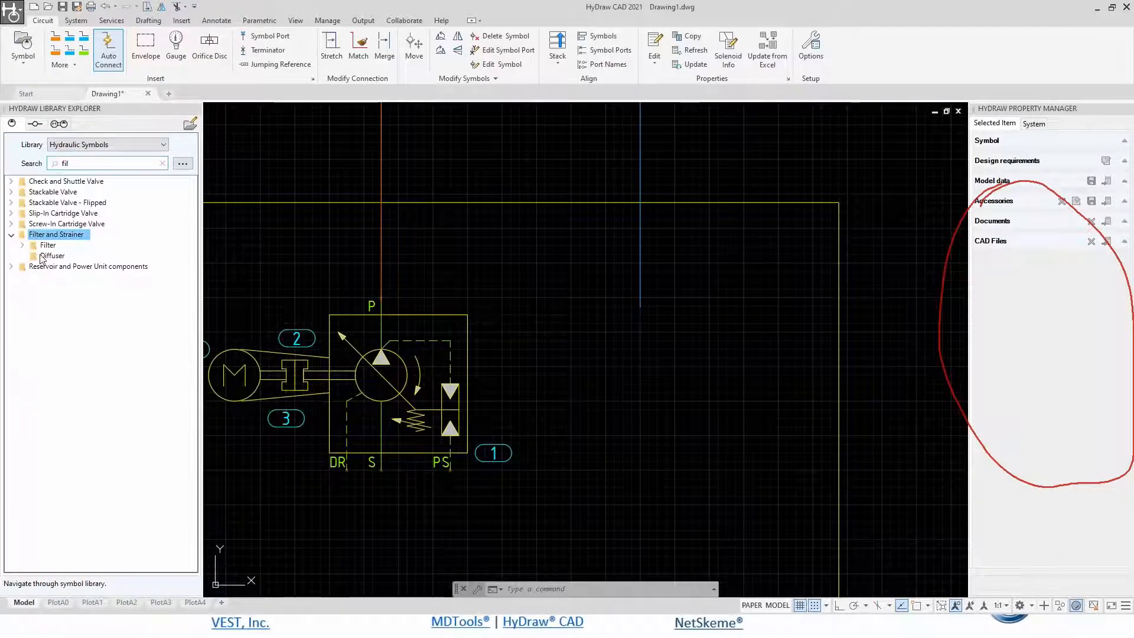
left_click(162, 164)
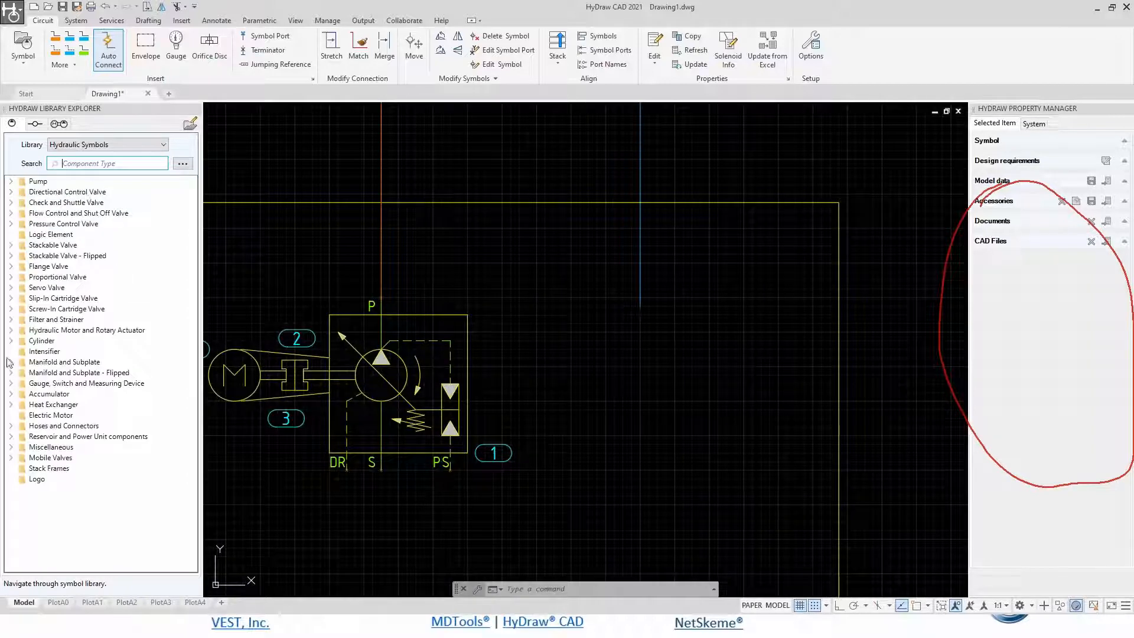
Insert the strainer symbol from the Filter and Strainer group on the pump's suction port S.
left_click(11, 319)
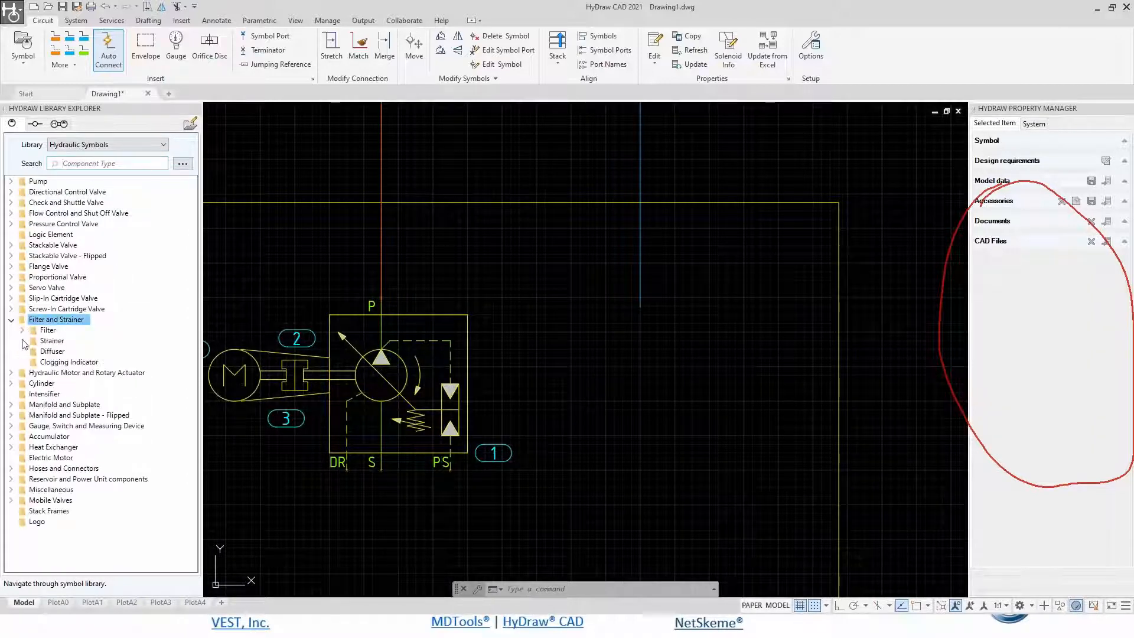
left_click(52, 342)
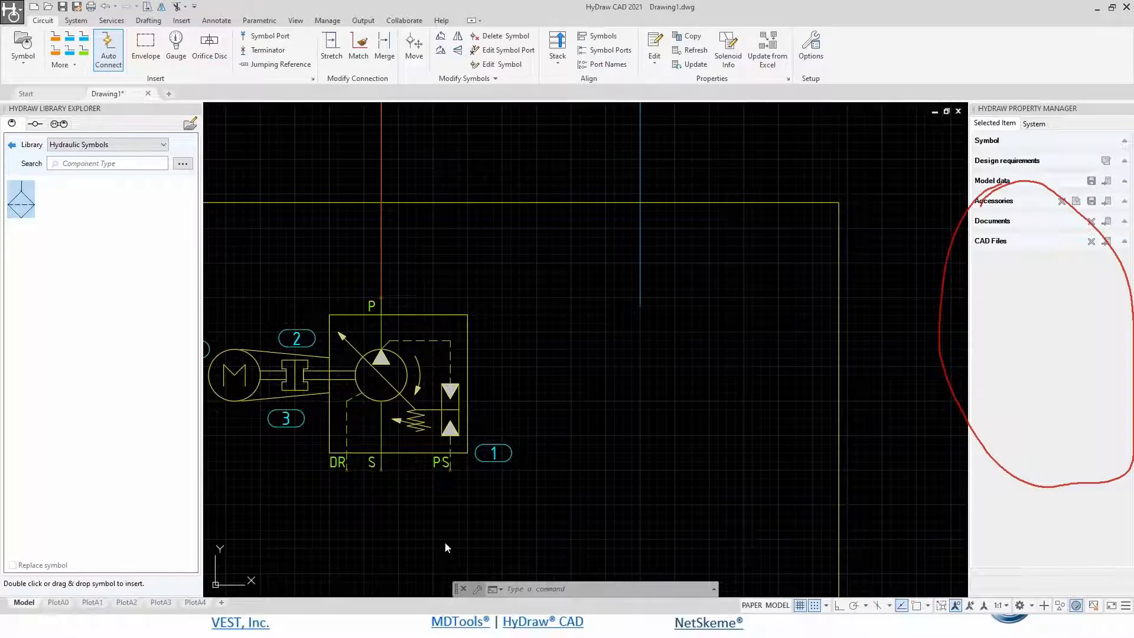
scroll(366, 490, "up", 2)
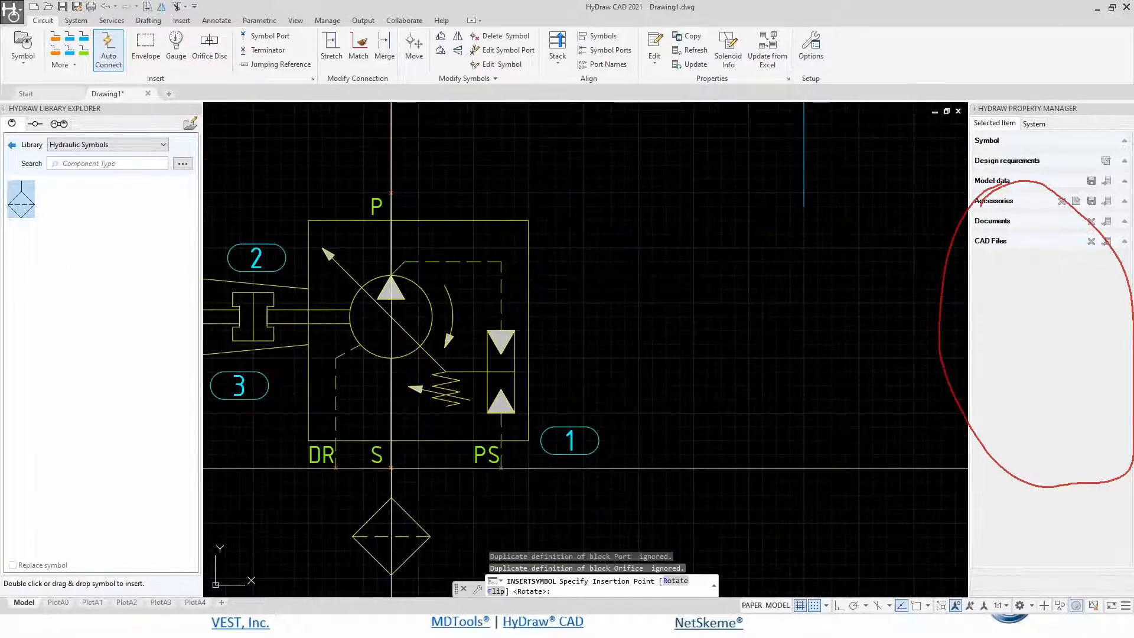
left_click(391, 467)
key("Escape")
scroll(360, 285, "down", 2)
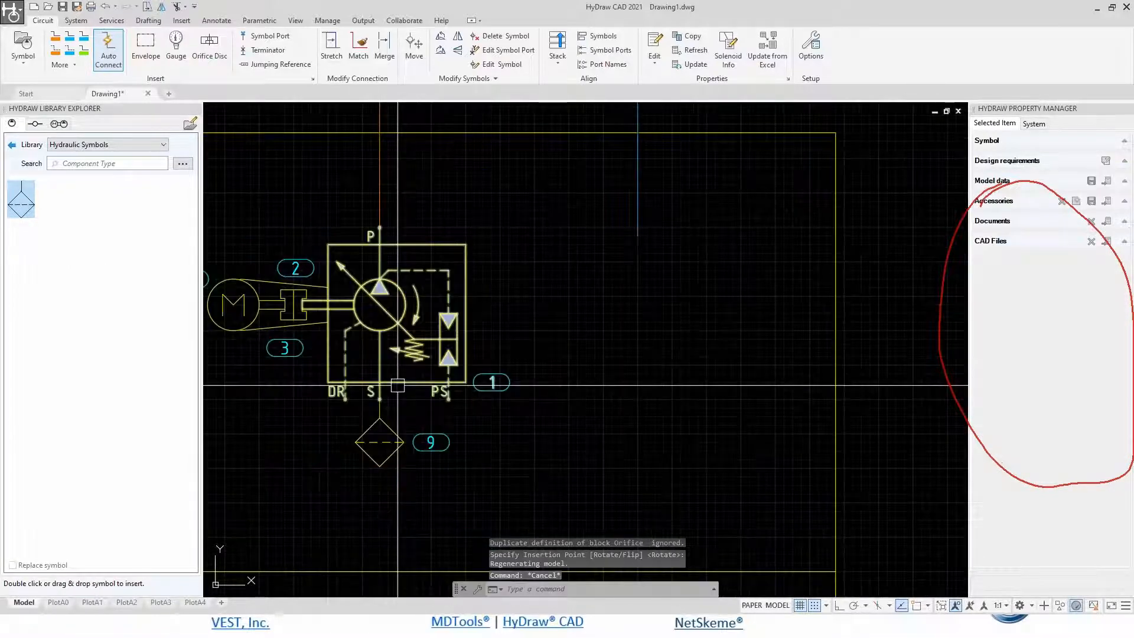
Draw a drain line from the pump's DR port straight down to just below the strainer inside the reservoir.
middle_click_drag(398, 386, 479, 248)
left_click(102, 48)
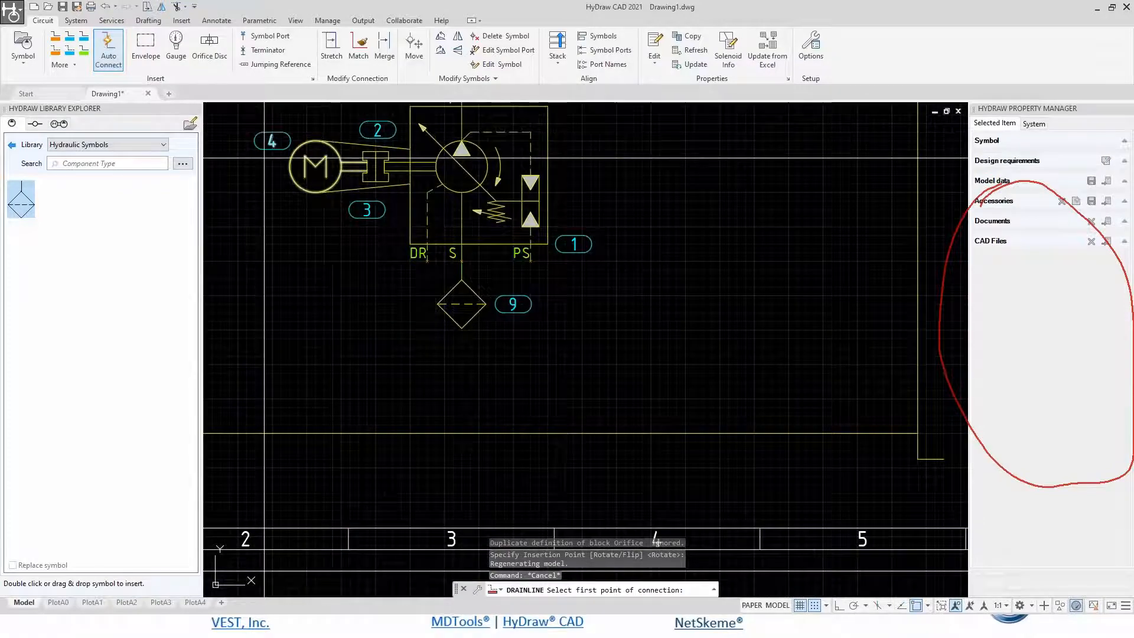
scroll(431, 269, "up", 2)
left_click(425, 256)
left_click(425, 421)
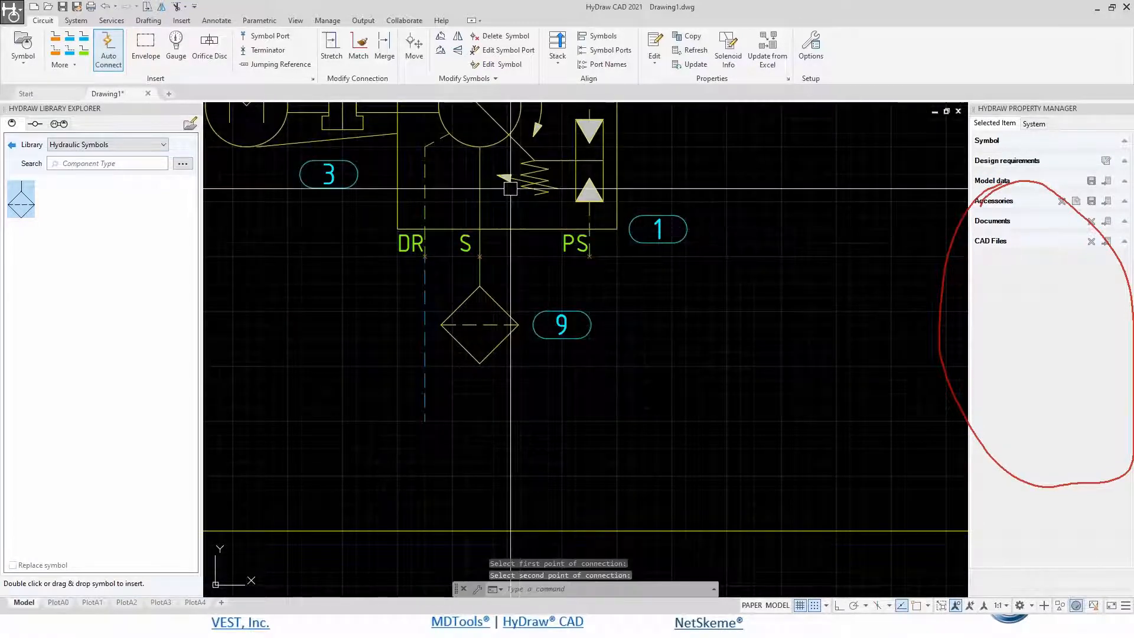
middle_click_drag(609, 240, 469, 413)
scroll(470, 414, "down", 4)
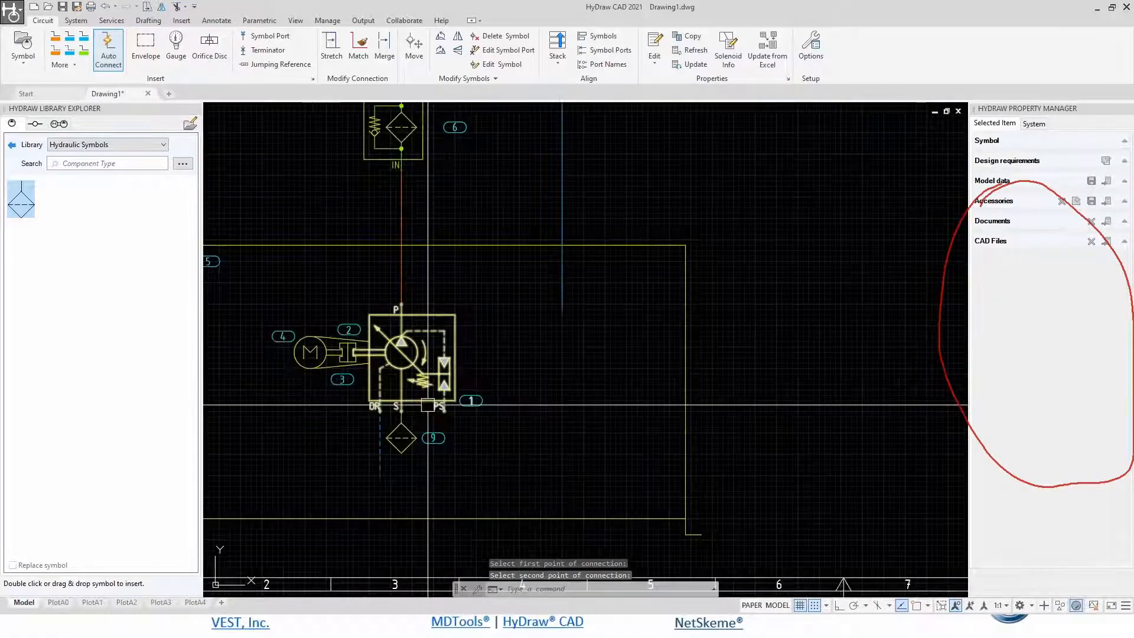
mouse_move(561, 295)
middle_mouse_down()
mouse_move(497, 389)
mouse_move(485, 439)
middle_mouse_up()
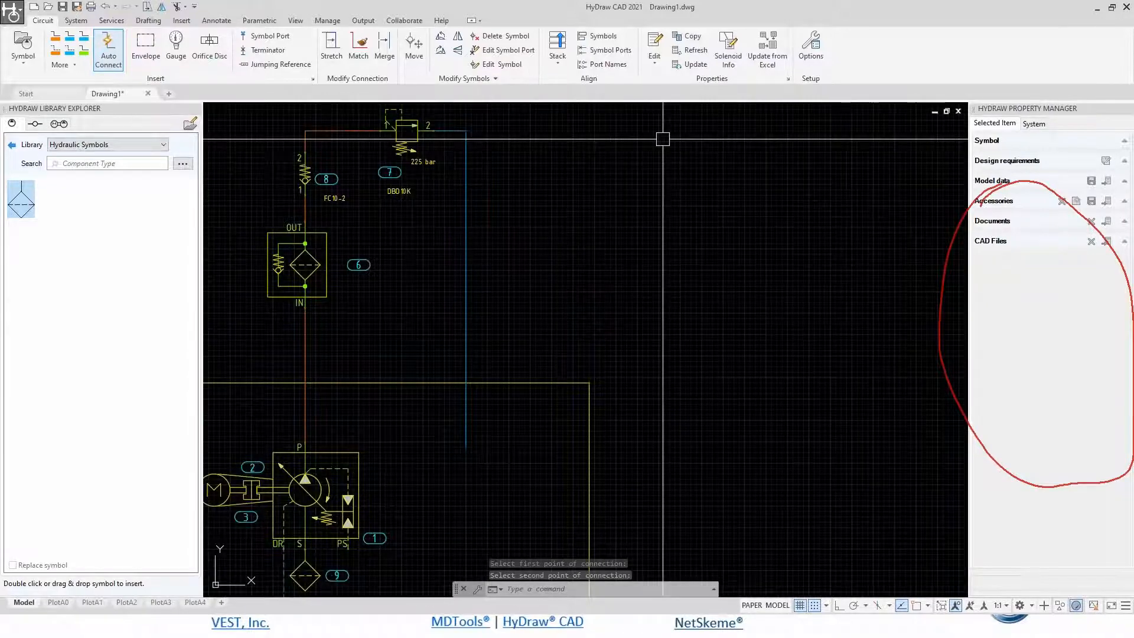
Save the drawing to the Desktop as "Webinar Demo" in the HyDraw 2018/AutoCAD 2018 Drawing format.
key("Escape")
key("Escape")
scroll(527, 285, "down", 2)
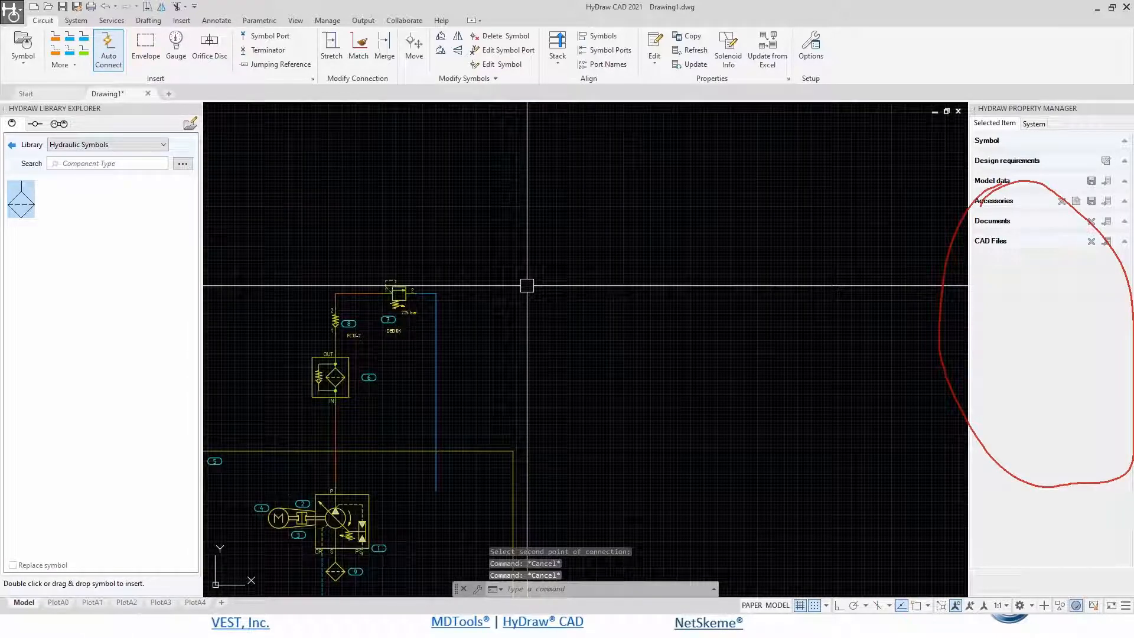
left_click(61, 6)
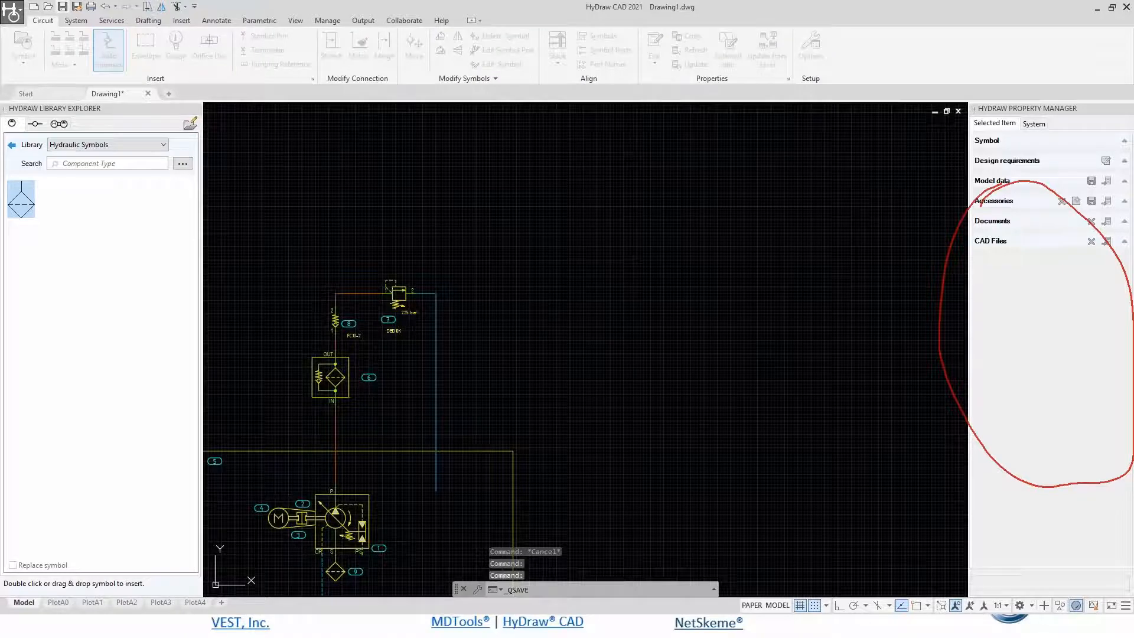
left_click_drag(870, 252, 451, 146)
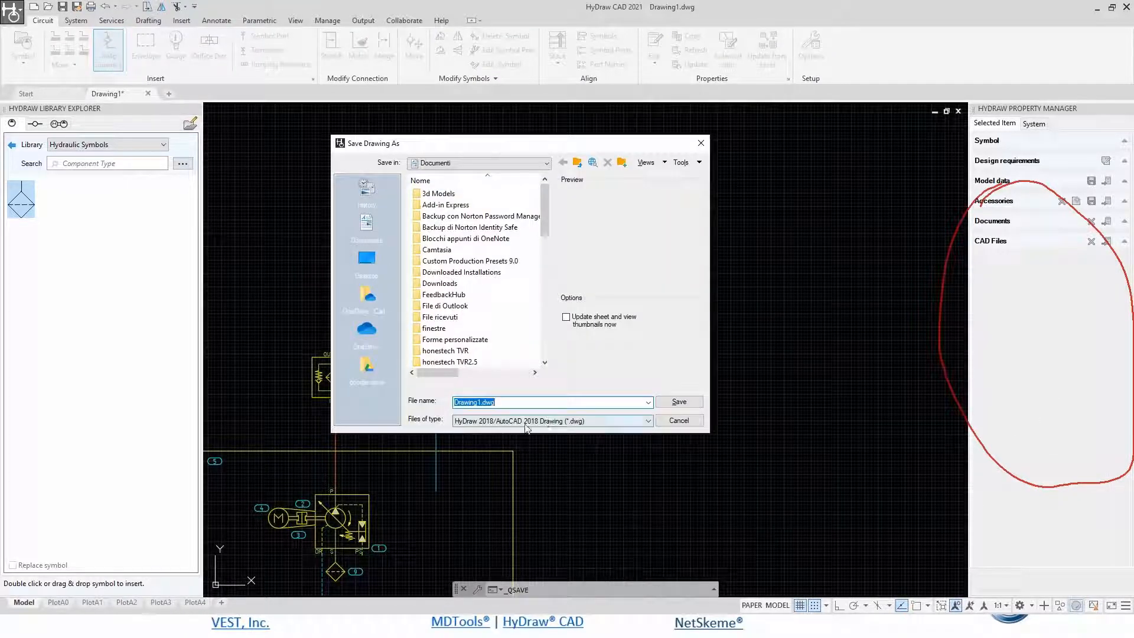
left_click(549, 421)
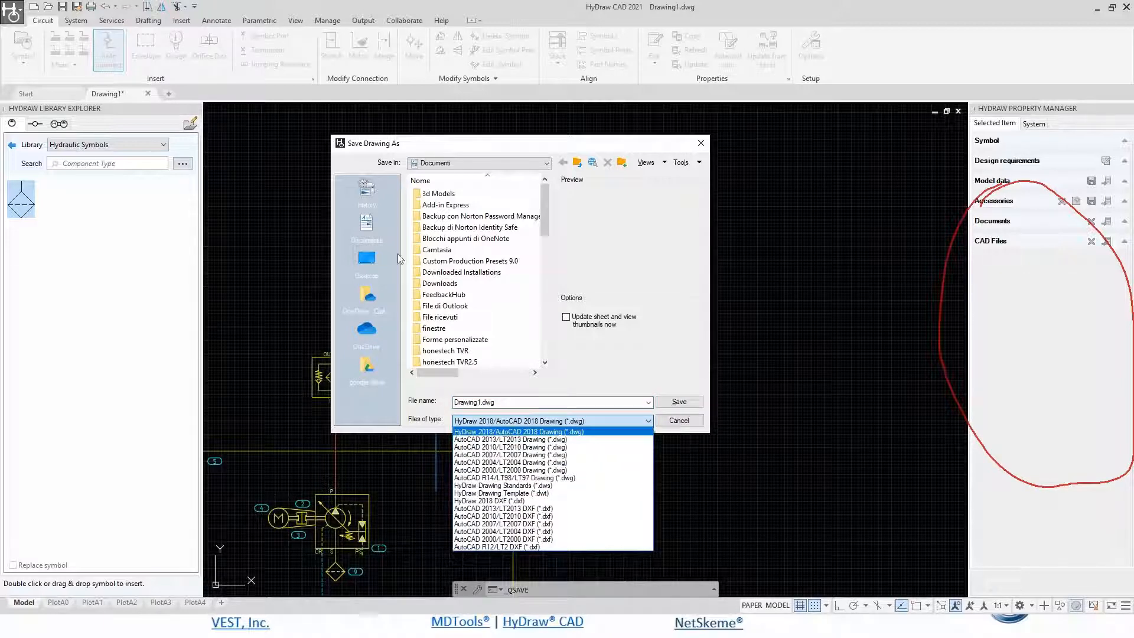
left_click(366, 259)
double_click(475, 402)
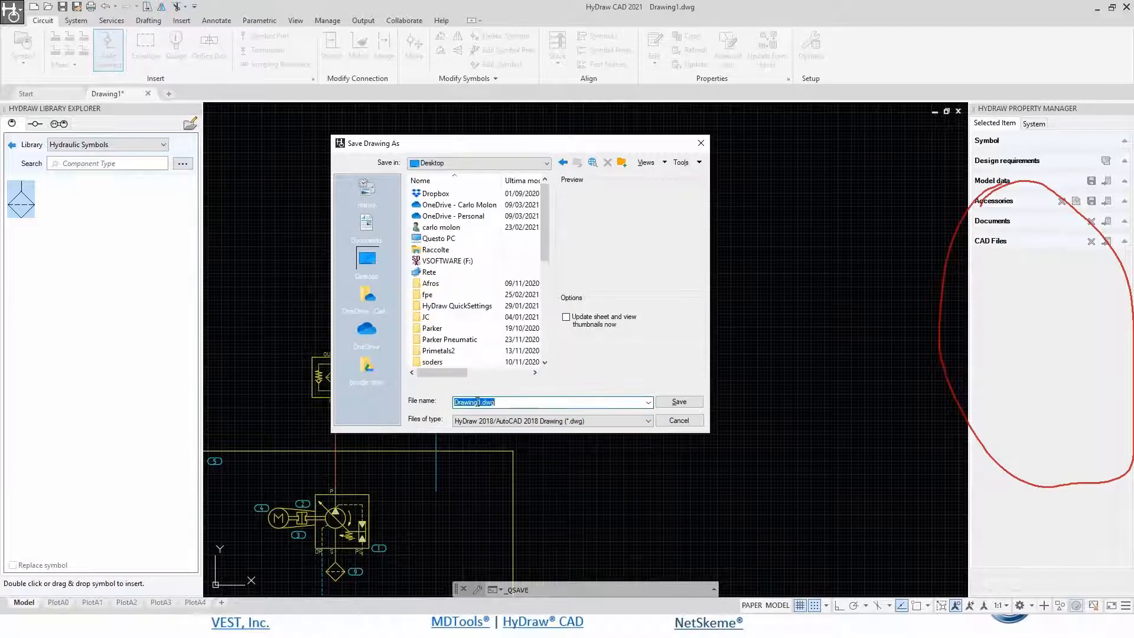
type("Webinar")
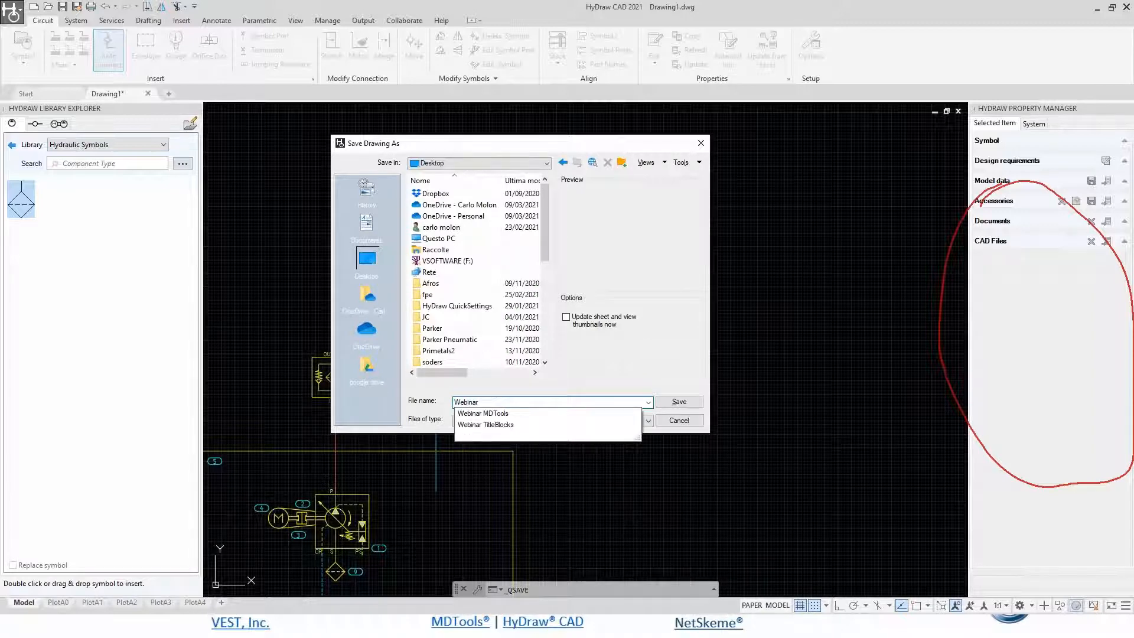
type(" Demo")
key("Return")
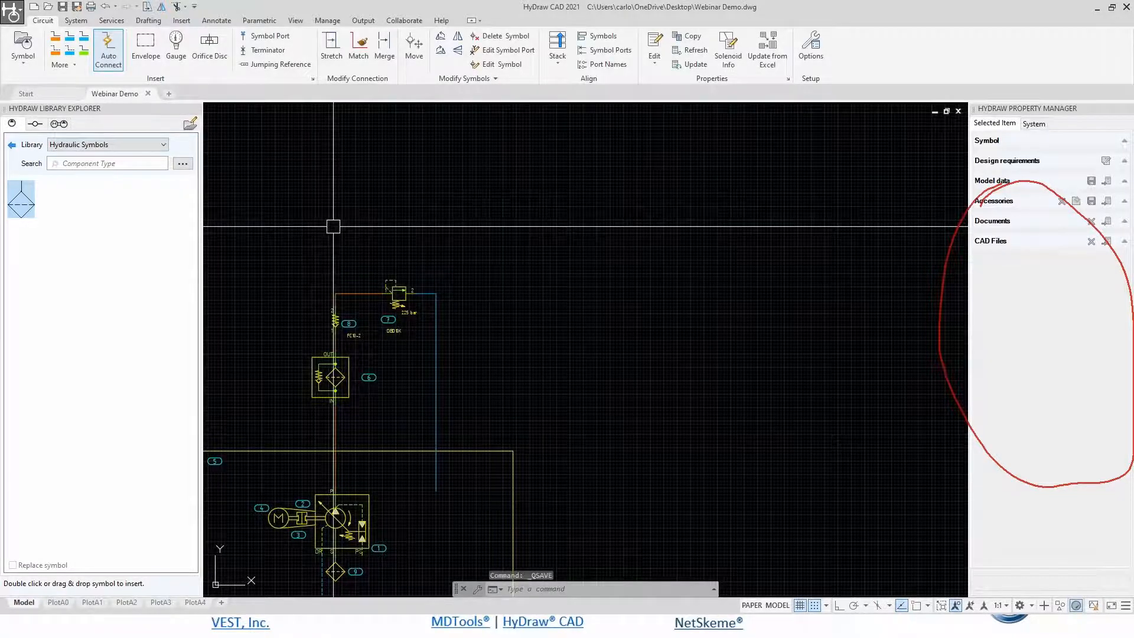
Switch to Chrome, go to fluidpower.it and open the Custom Building Blocks page for HyDraw CAD.
scroll(322, 221, "down", 2)
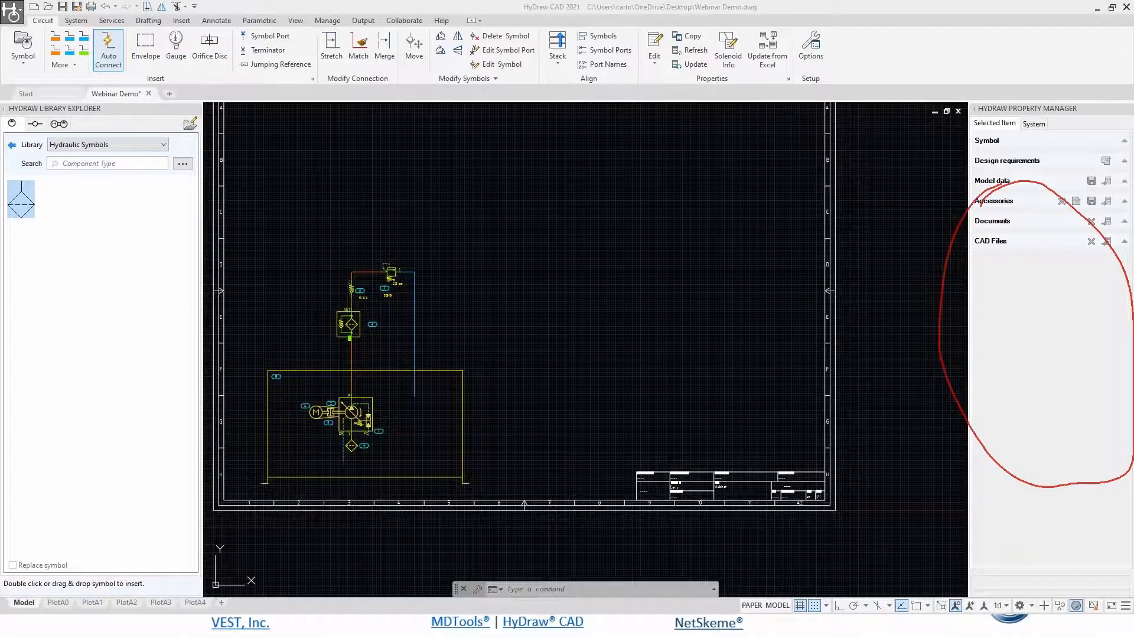
left_click(129, 146)
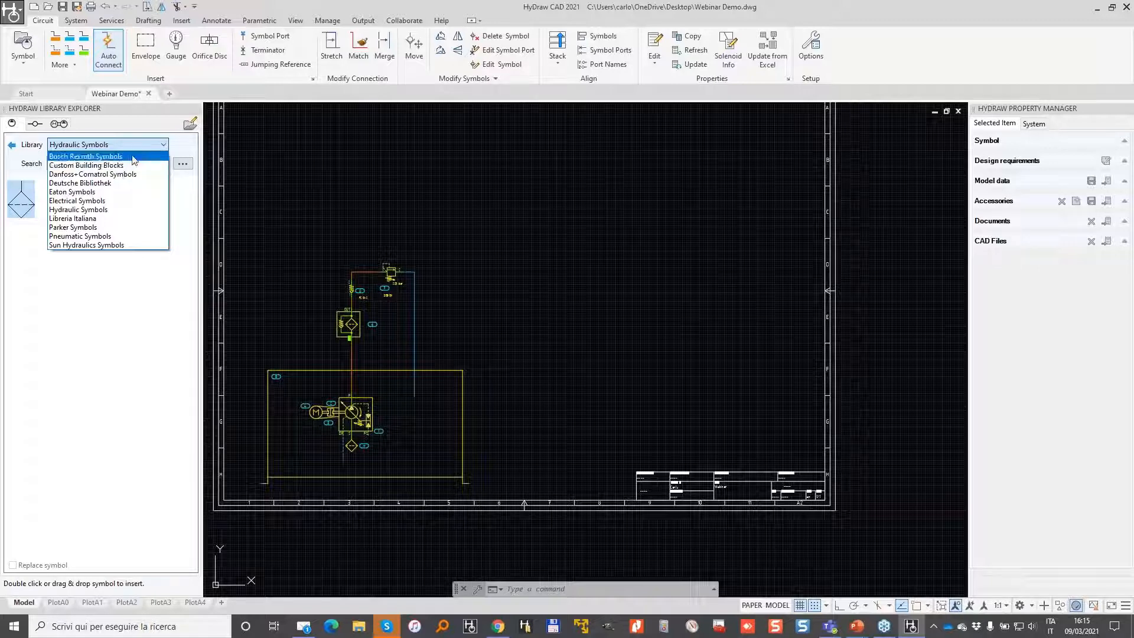
left_click(498, 626)
left_click(273, 39)
type("fluidpower.it")
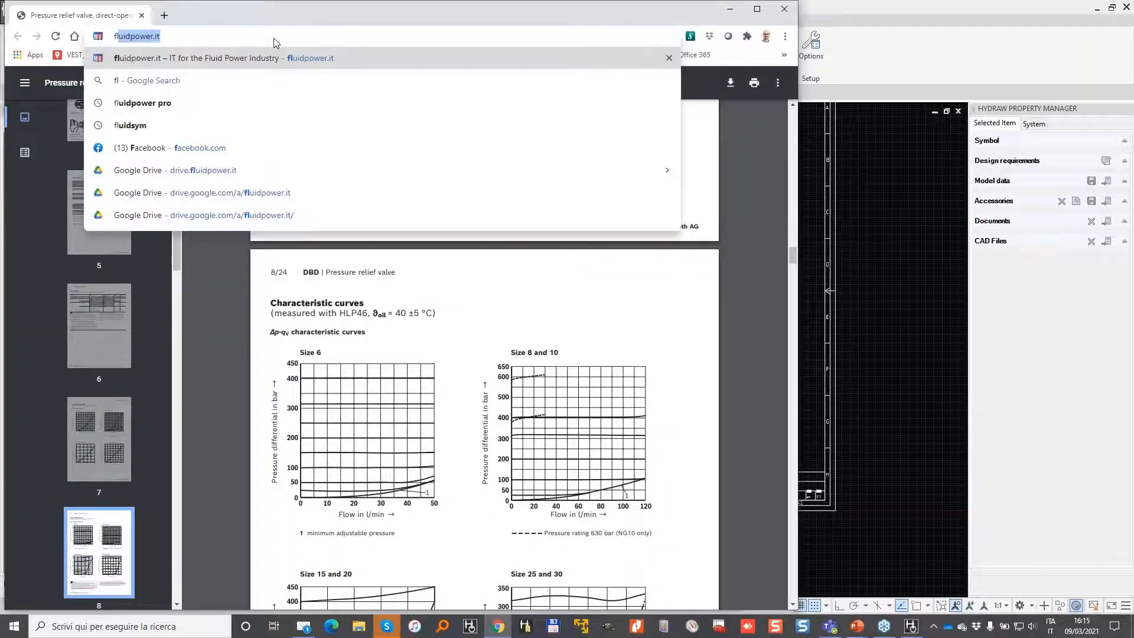
key("Return")
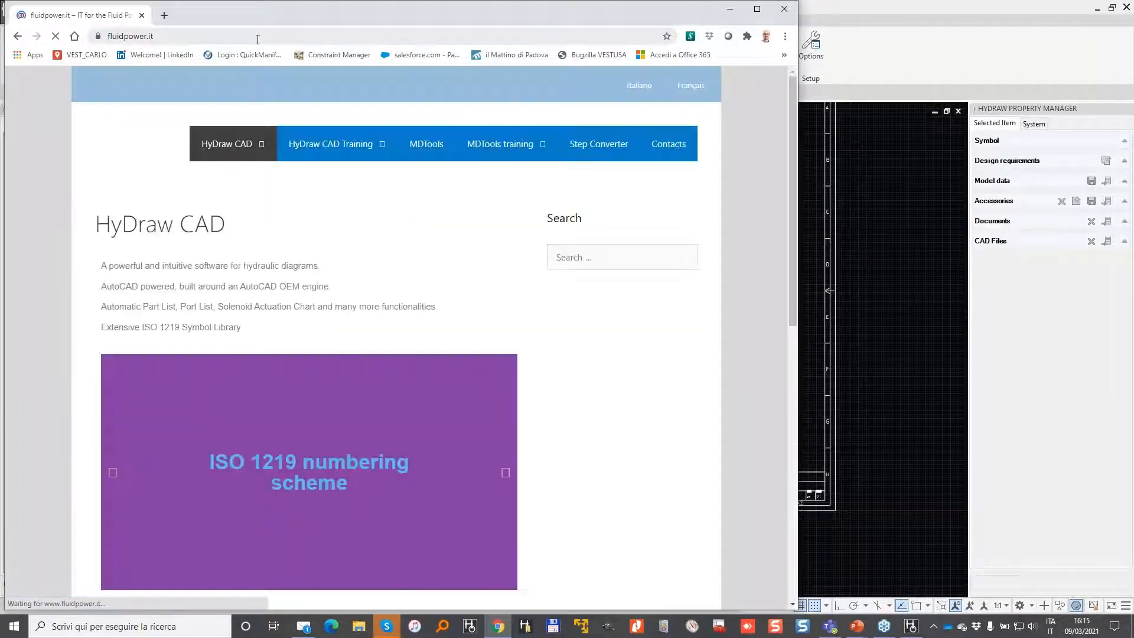
mouse_move(228, 206)
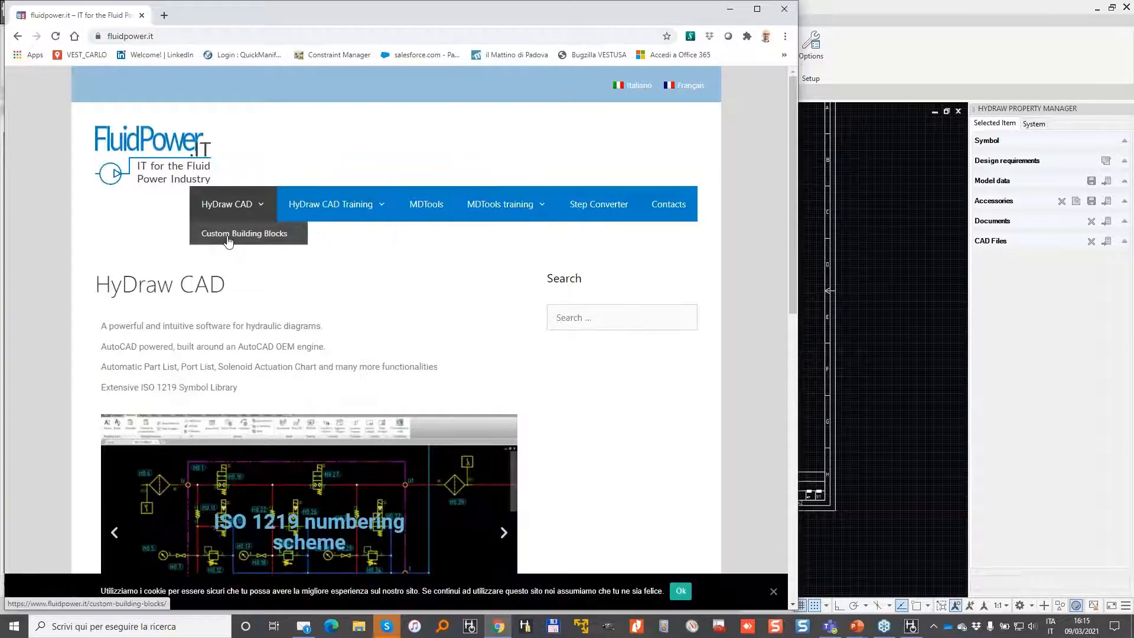
left_click(244, 233)
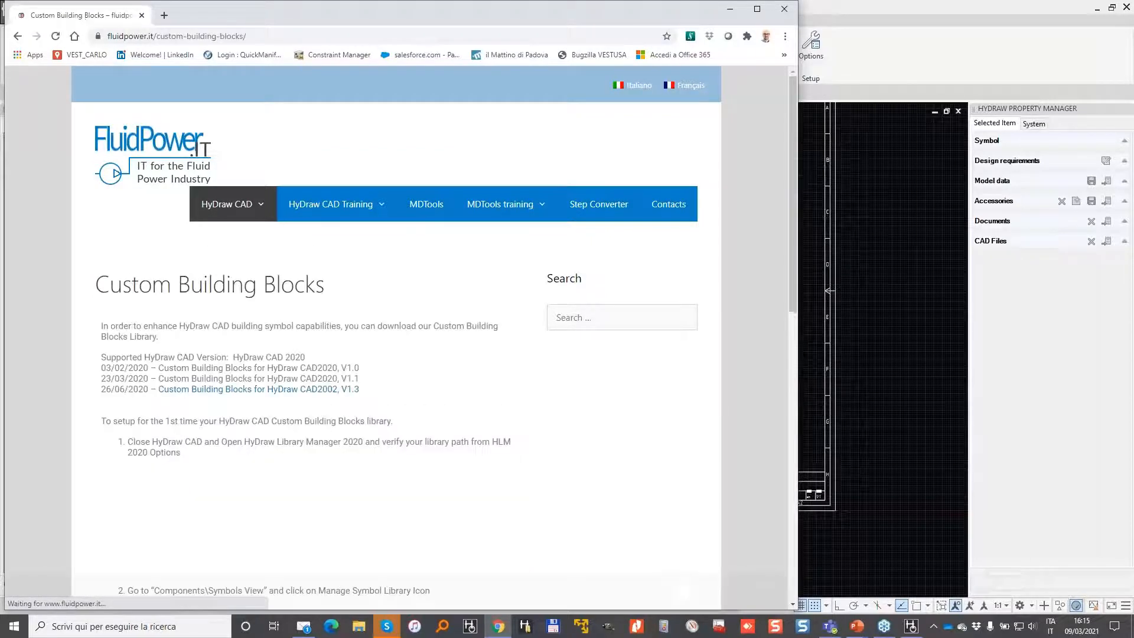
Read through the setup instructions for the Custom Building Blocks library and return to HyDraw CAD.
scroll(189, 393, "down", 1)
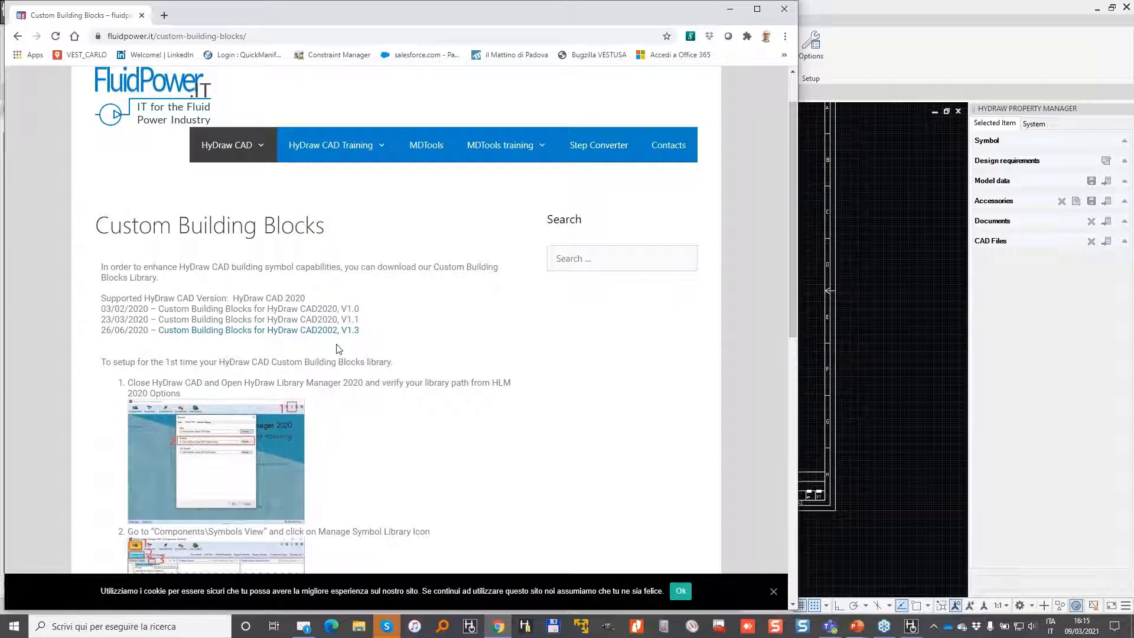
scroll(336, 349, "down", 2)
scroll(338, 348, "down", 3)
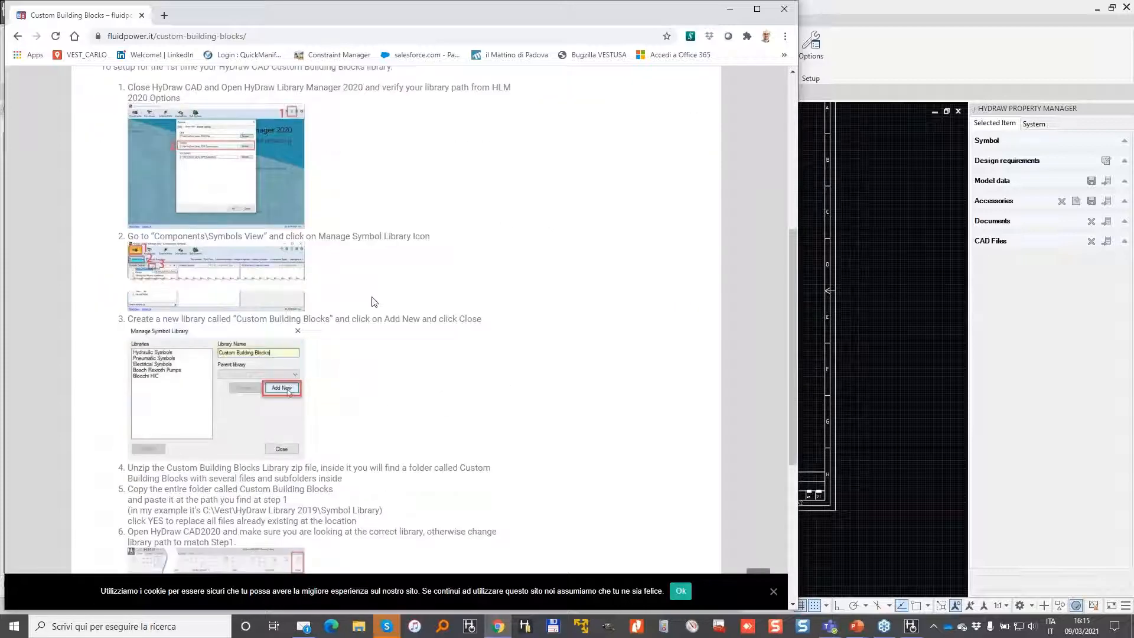
scroll(374, 302, "down", 1)
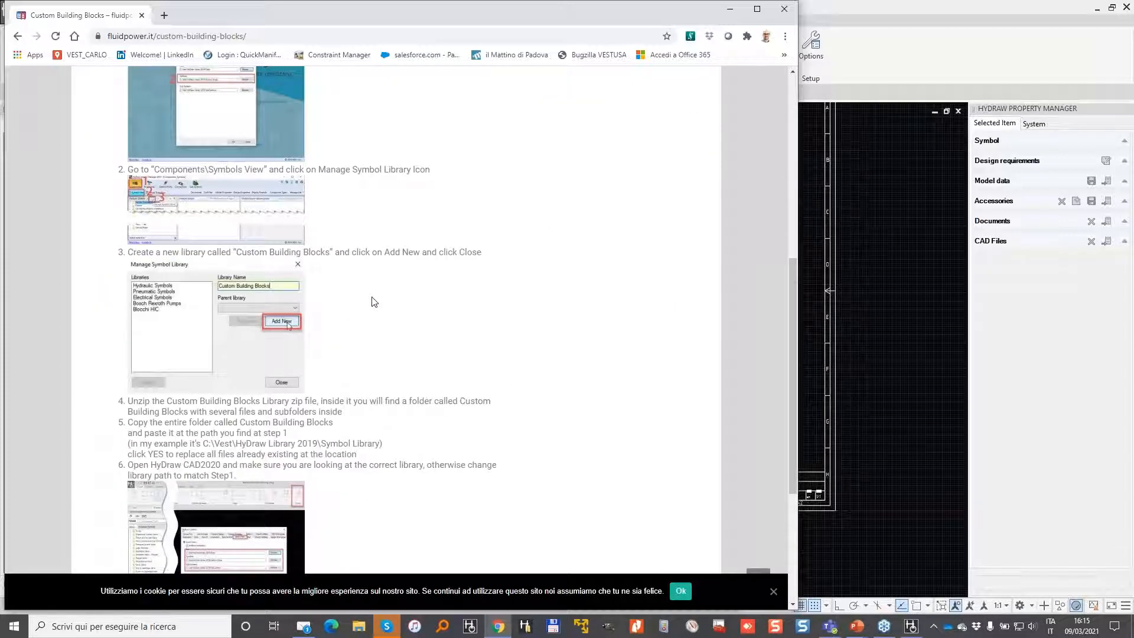
scroll(374, 302, "down", 4)
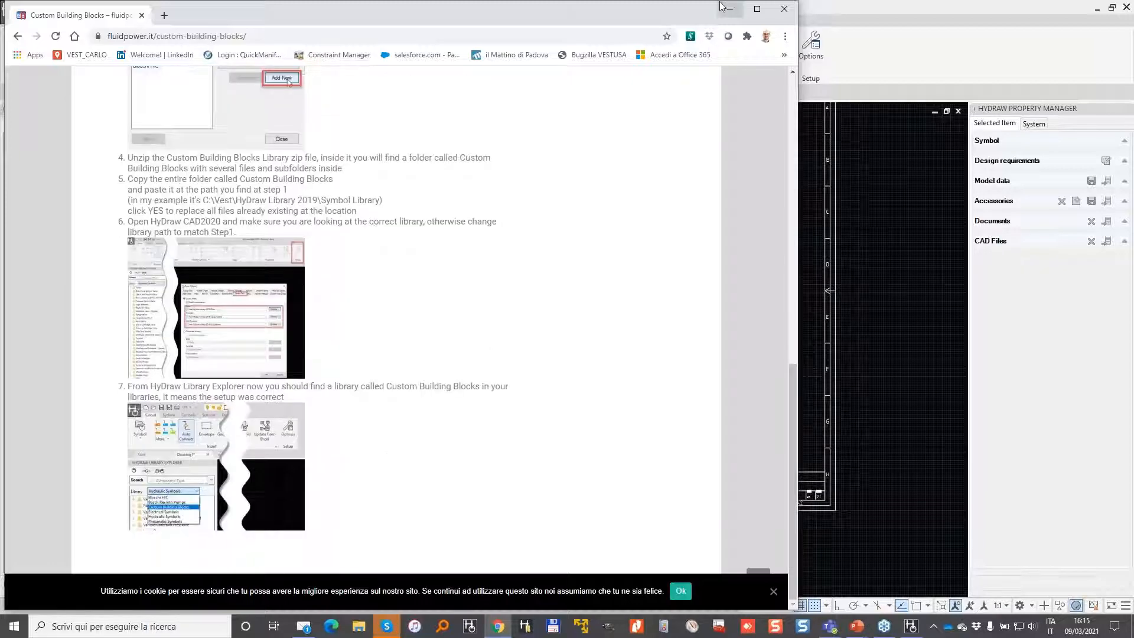
left_click(730, 11)
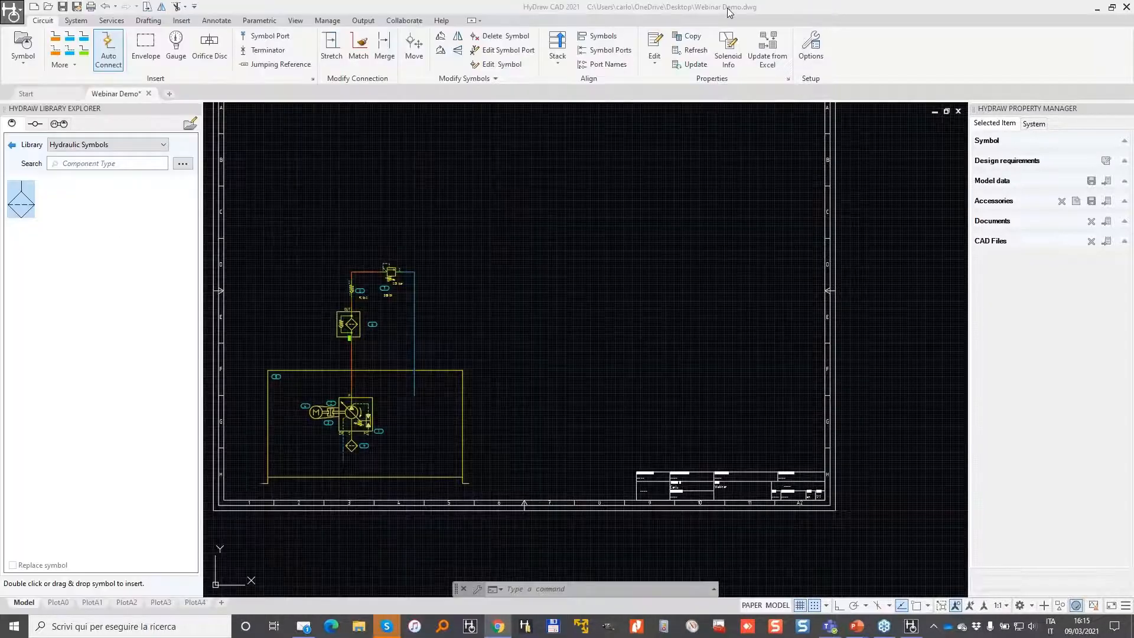
Start building a new symbol in the symbol editor, with free space around the origin.
scroll(417, 189, "up", 3)
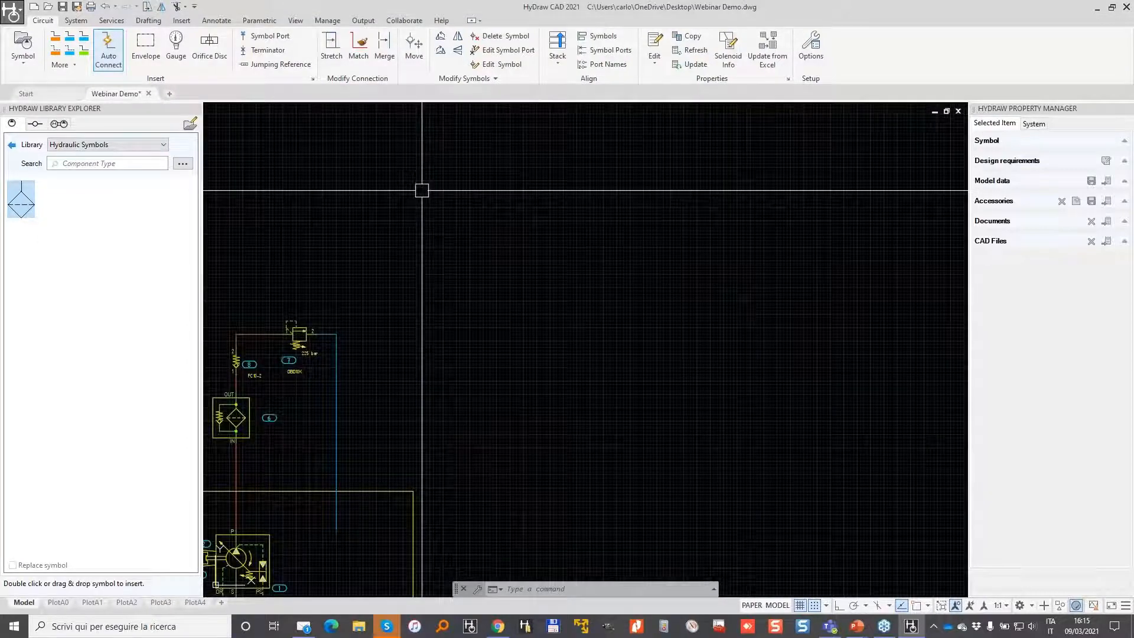
scroll(417, 190, "up", 3)
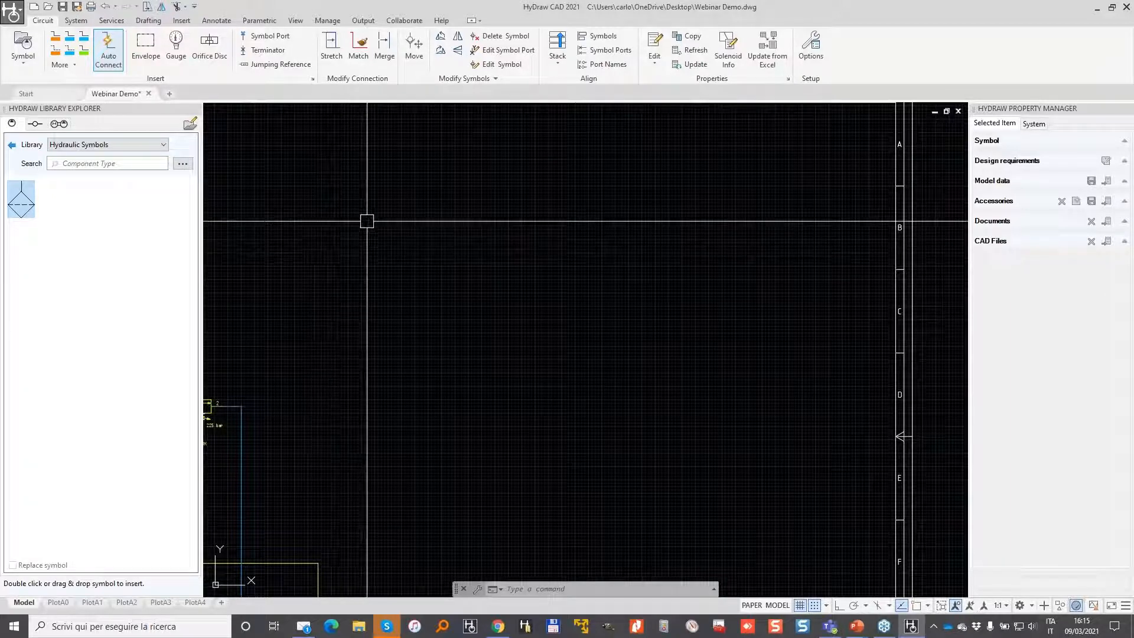
left_click(23, 64)
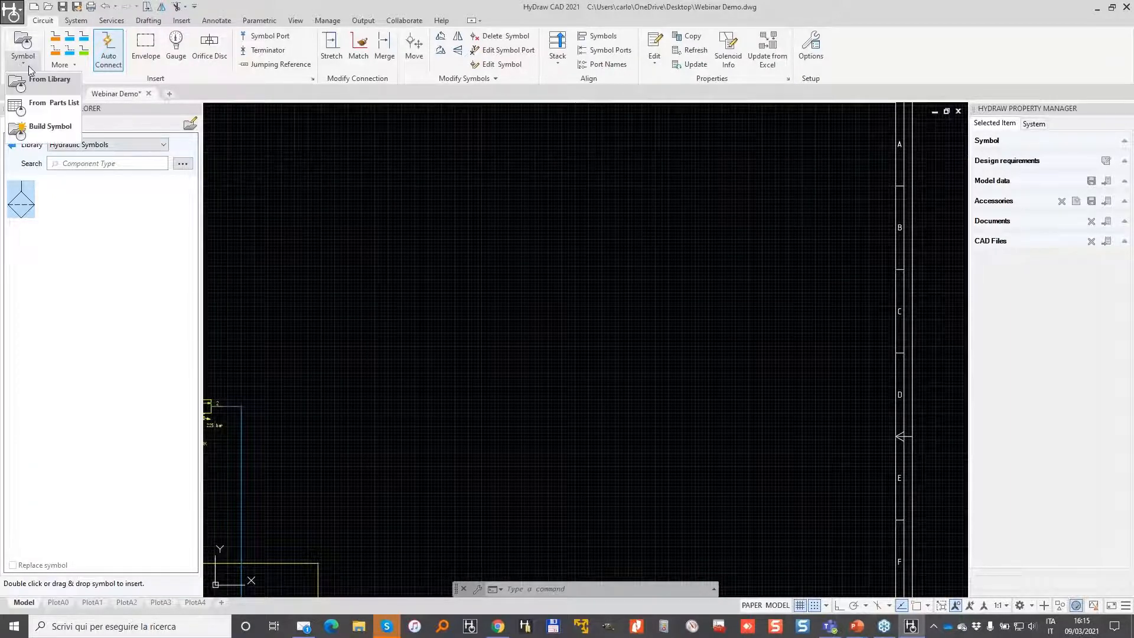
left_click(43, 129)
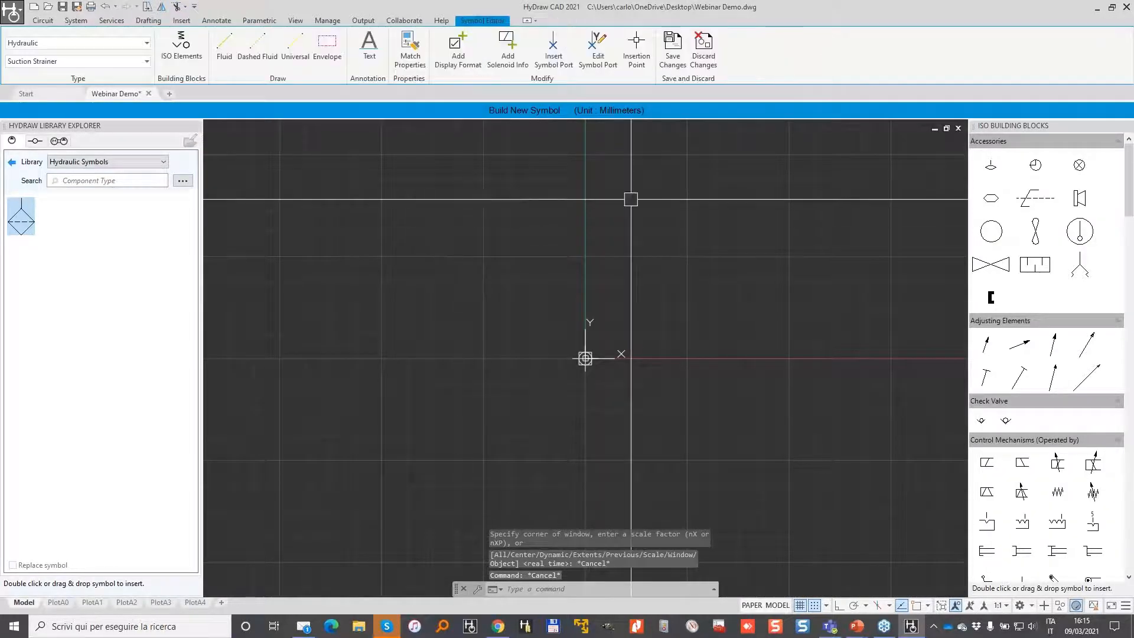
scroll(606, 210, "down", 2)
middle_click_drag(649, 204, 480, 326)
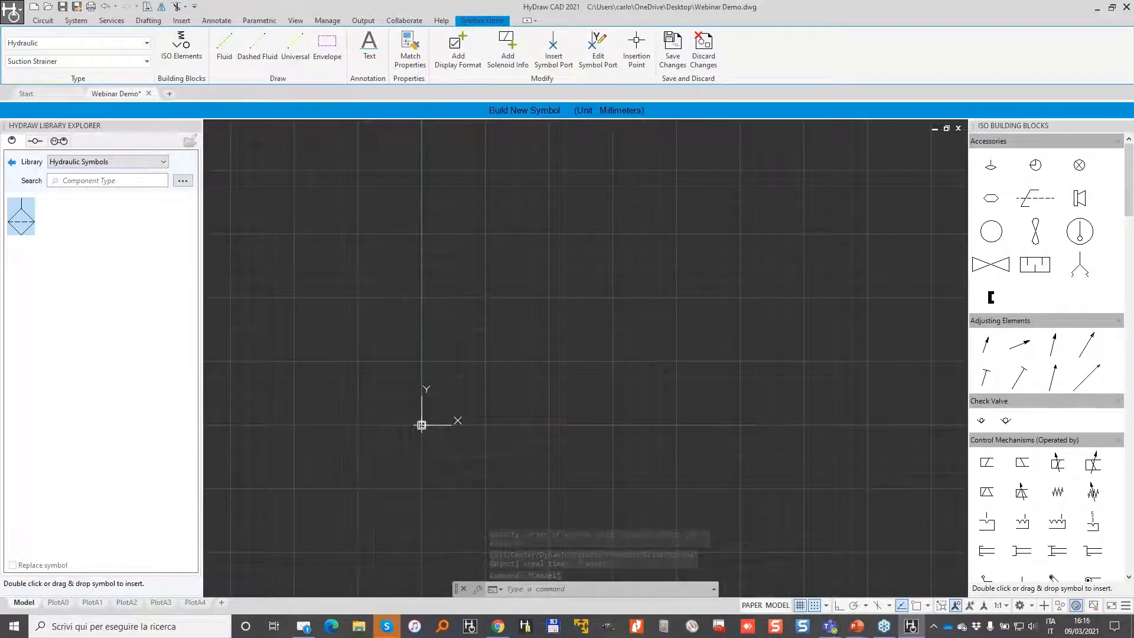
mouse_move(22, 2)
left_mouse_down()
mouse_move(7, 42)
mouse_move(547, 98)
mouse_move(507, 3)
mouse_move(12, 7)
left_mouse_up()
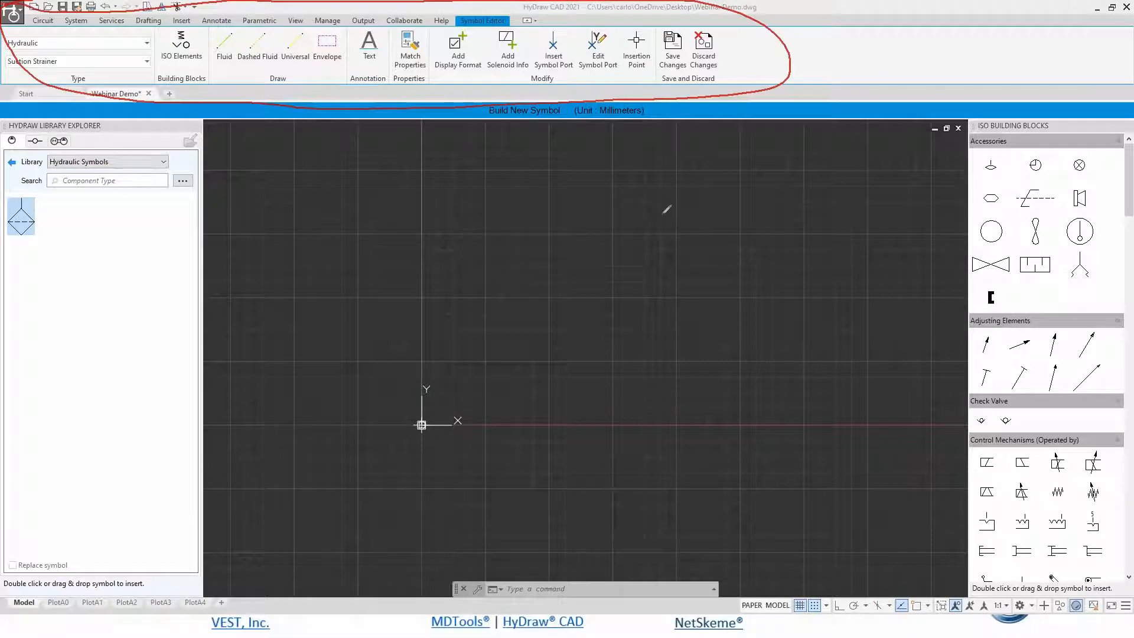
mouse_move(960, 101)
left_mouse_down()
mouse_move(981, 576)
mouse_move(1119, 568)
mouse_move(1132, 519)
left_mouse_up()
left_click_drag(1132, 470, 1020, 486)
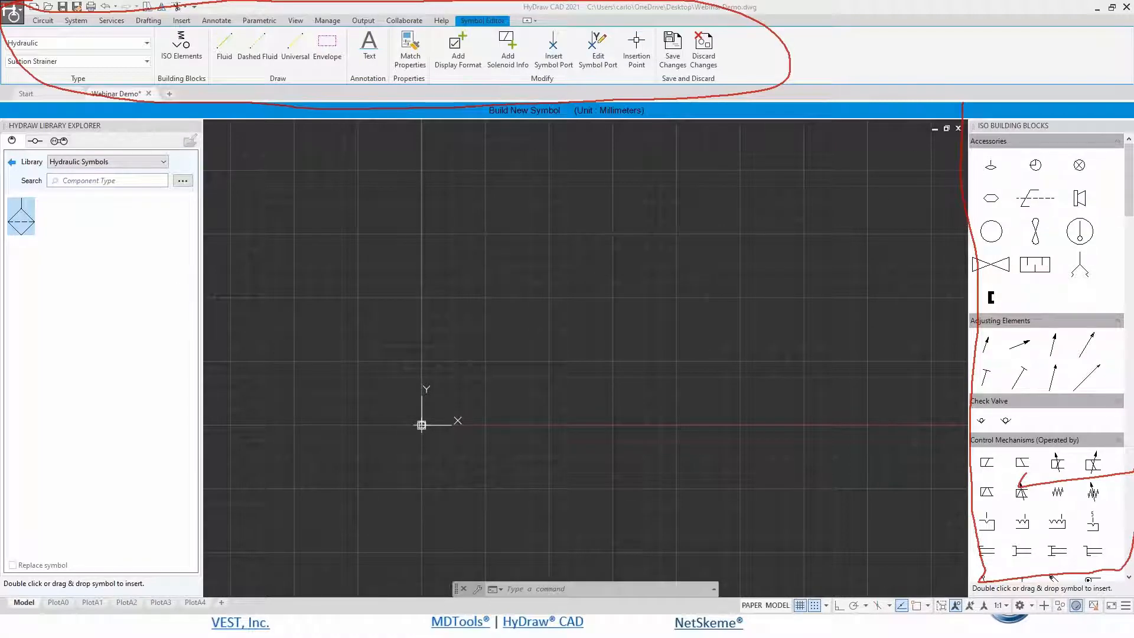
key("Escape")
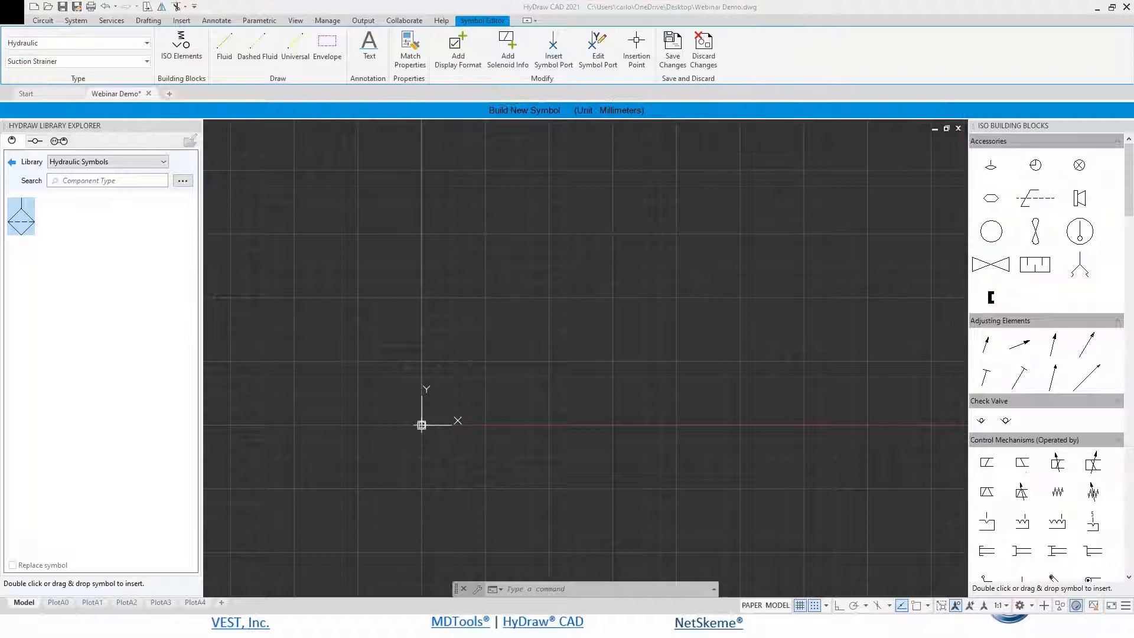
Switch the symbol library to Custom Building Blocks and open the connection blocks of Hawe D77002 under Sectional Valves.
left_click(157, 161)
left_click(109, 183)
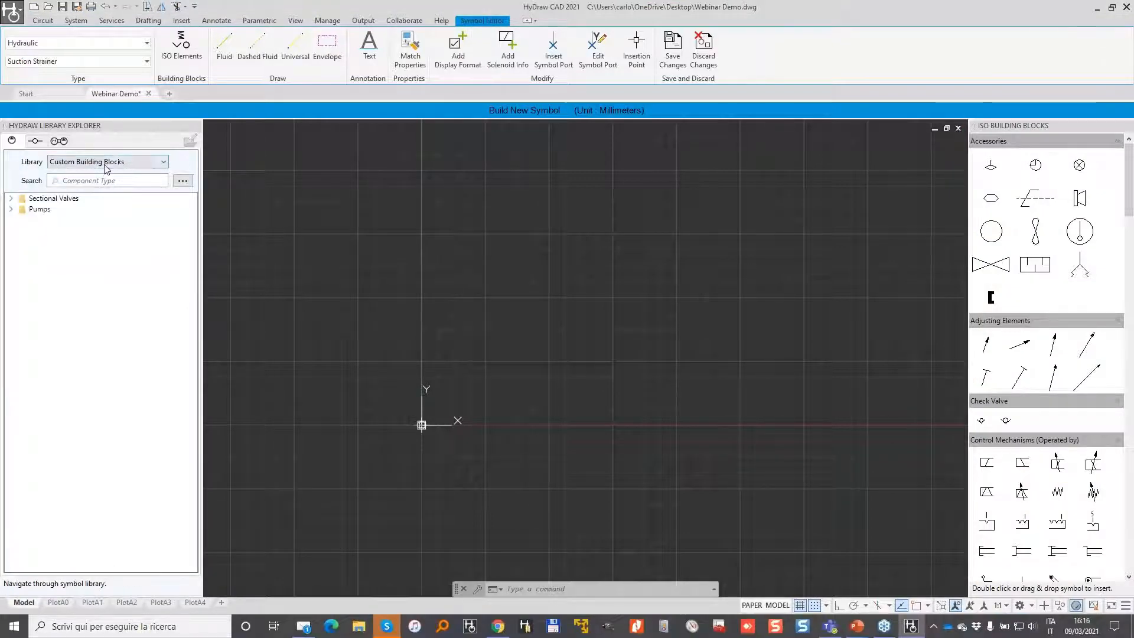
left_click(12, 199)
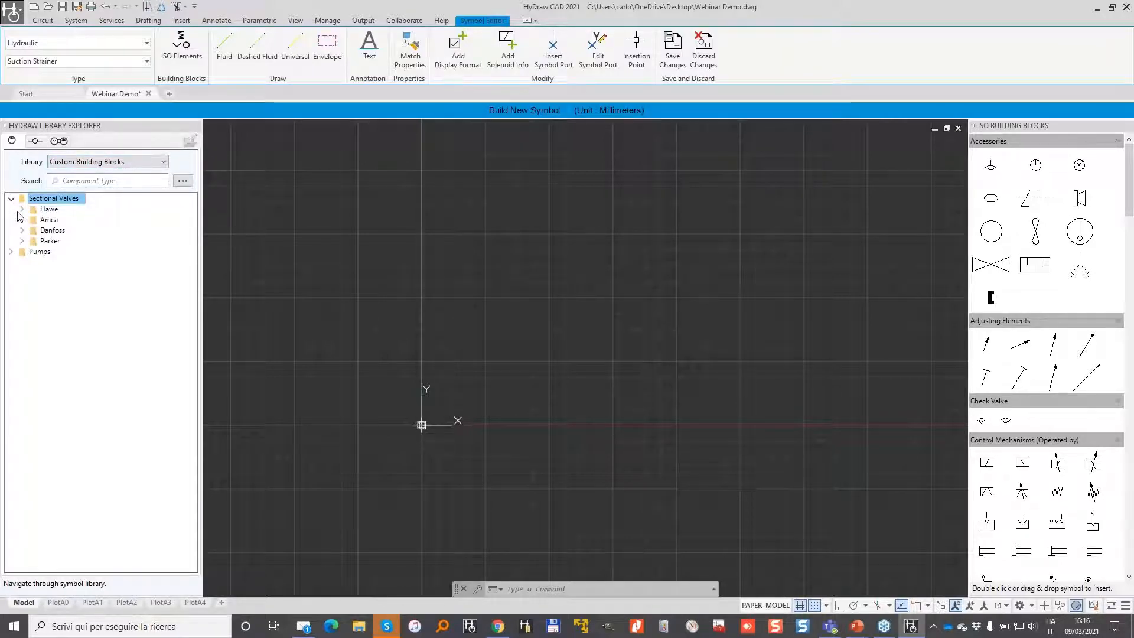
left_click(22, 209)
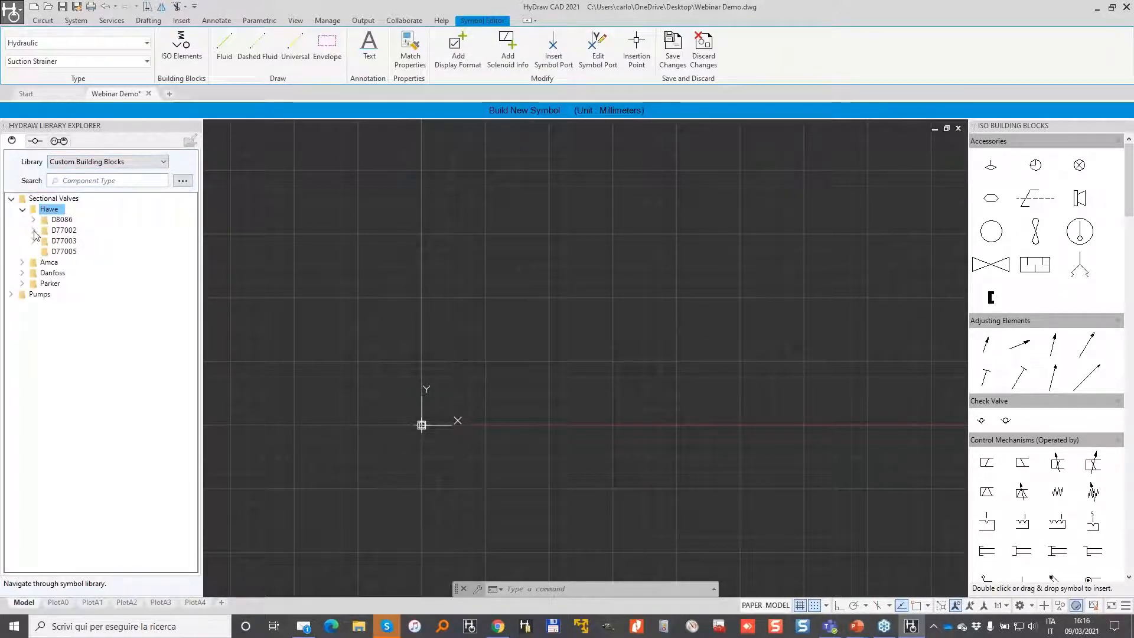
left_click(34, 230)
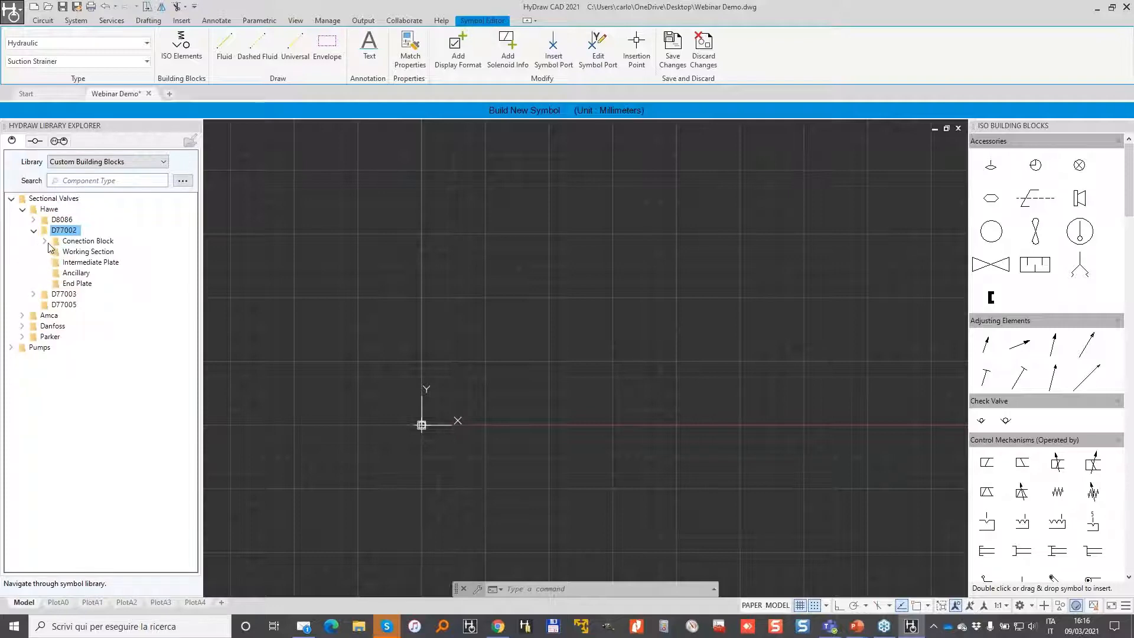
left_click(46, 242)
left_click(104, 252)
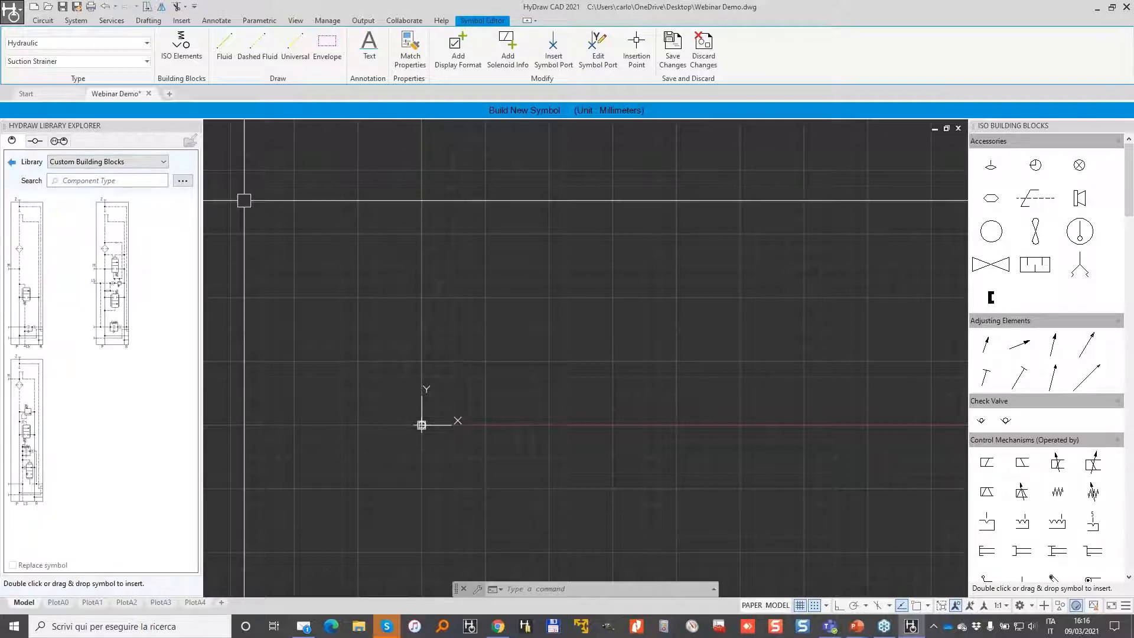
Insert the first Hawe D77002 connection block at the origin of the new symbol.
double_click(35, 323)
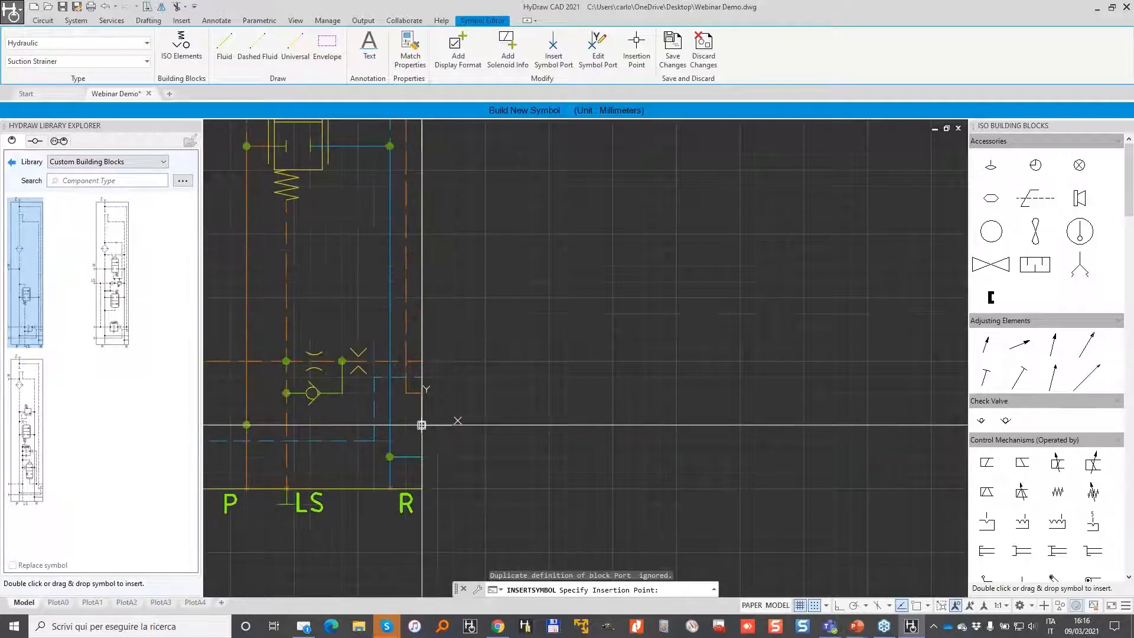
left_click(421, 425)
scroll(508, 329, "down", 6)
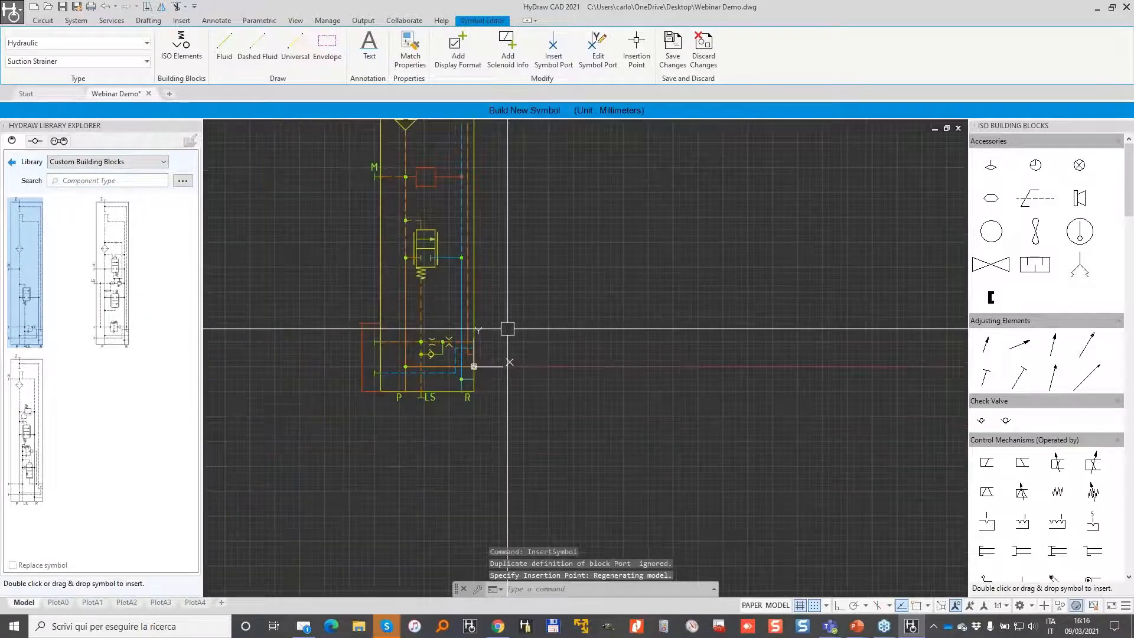
Switch the box below port Z in the connection block to the Integrated Reducing option.
scroll(411, 214, "up", 5)
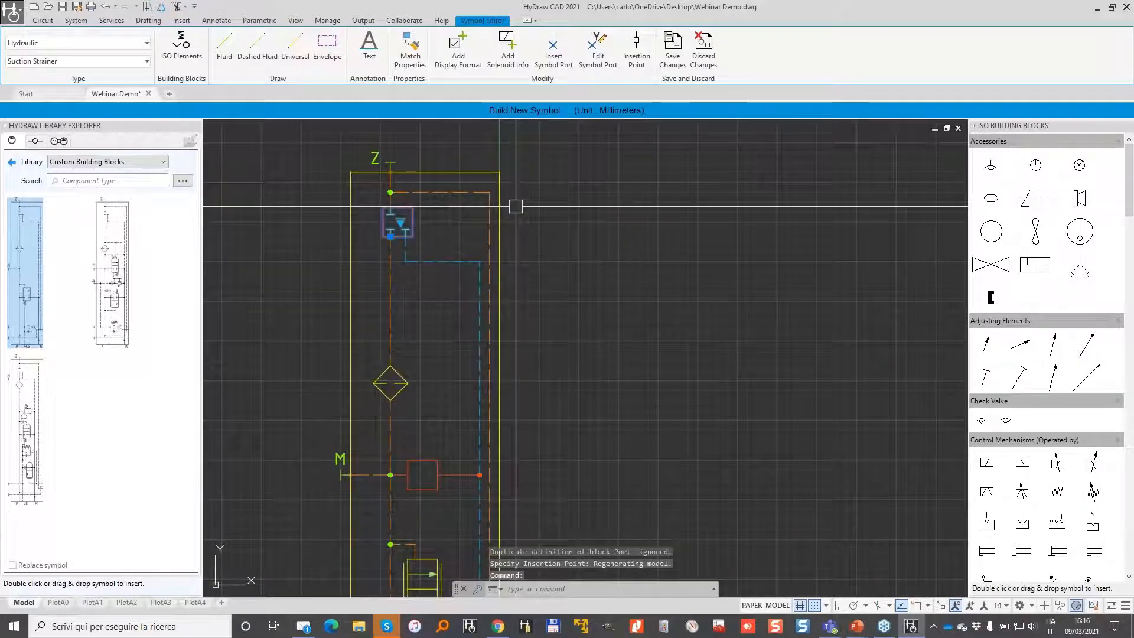
left_click(400, 223)
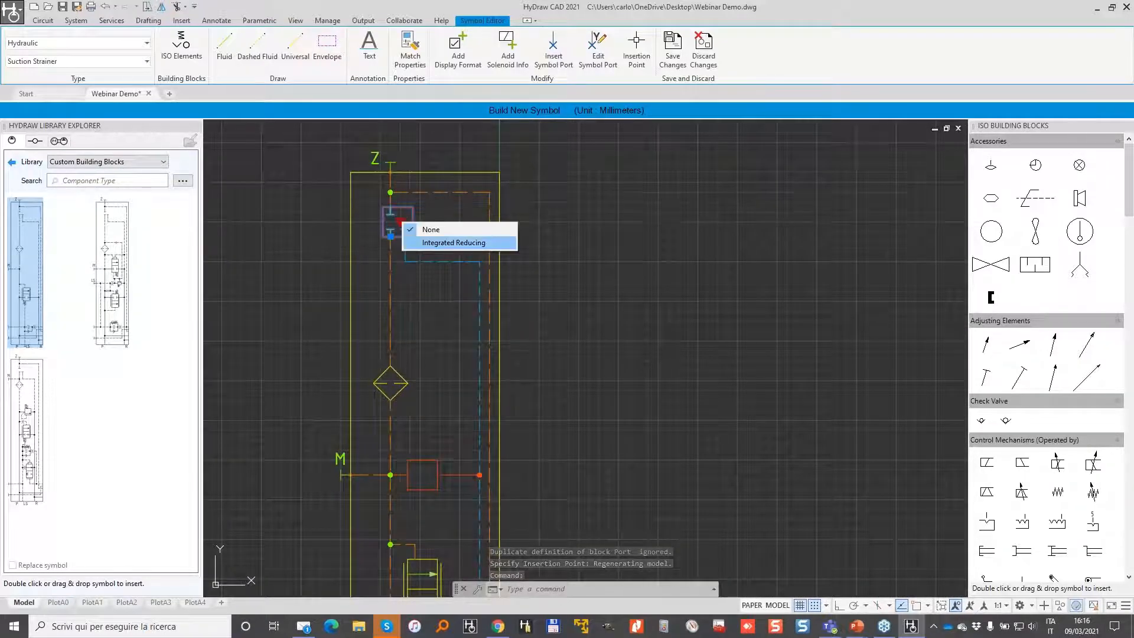
left_click(456, 242)
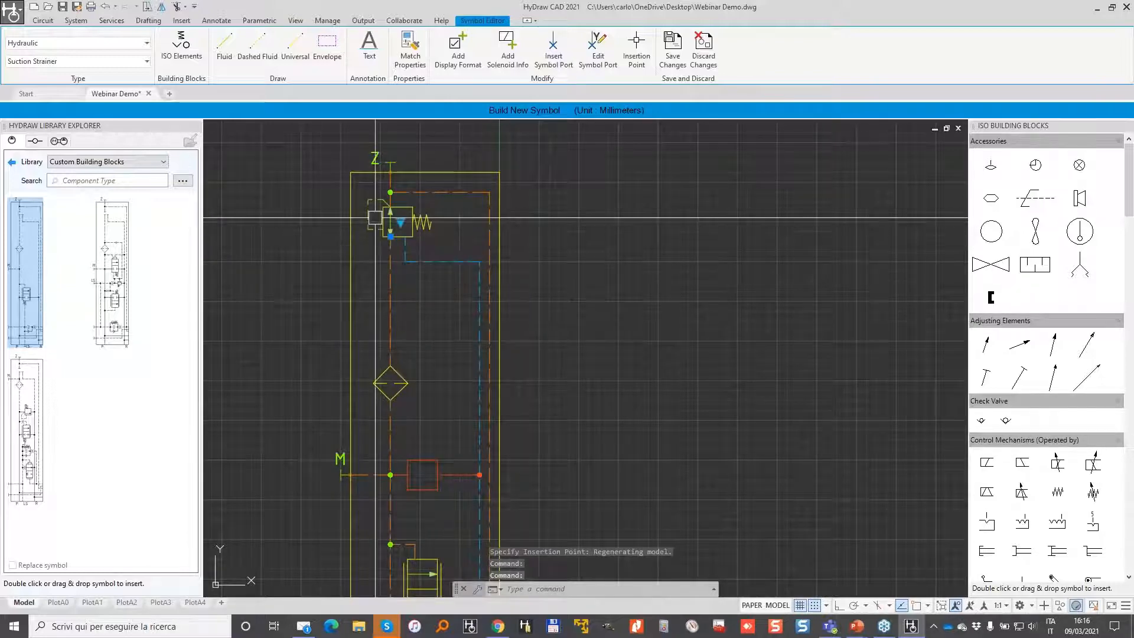
scroll(419, 227, "up", 2)
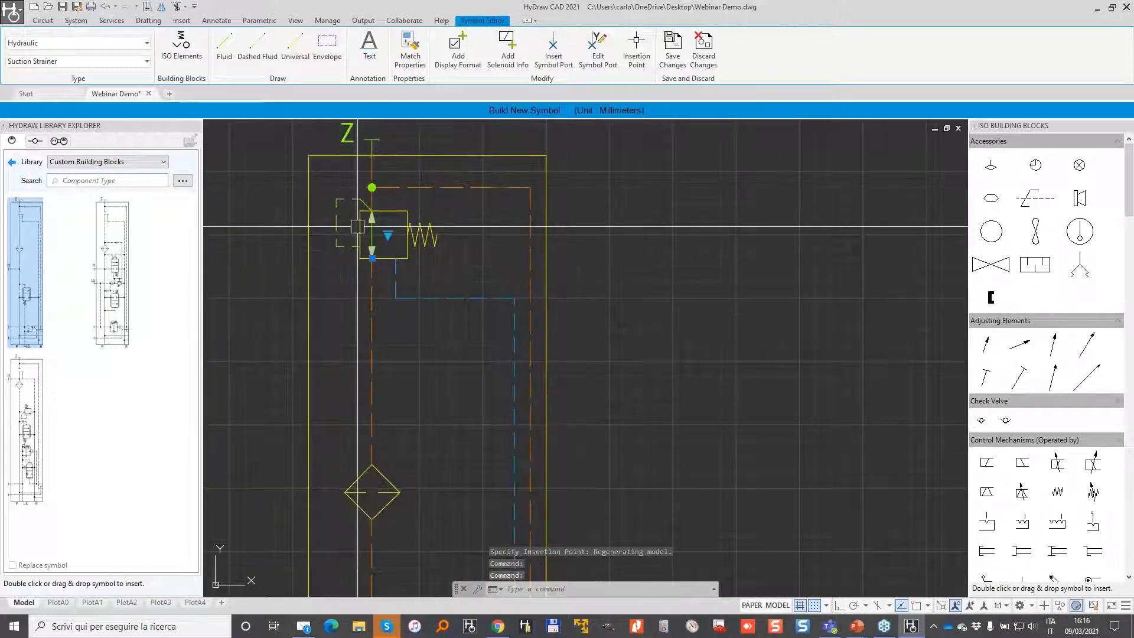
scroll(435, 282, "down", 2)
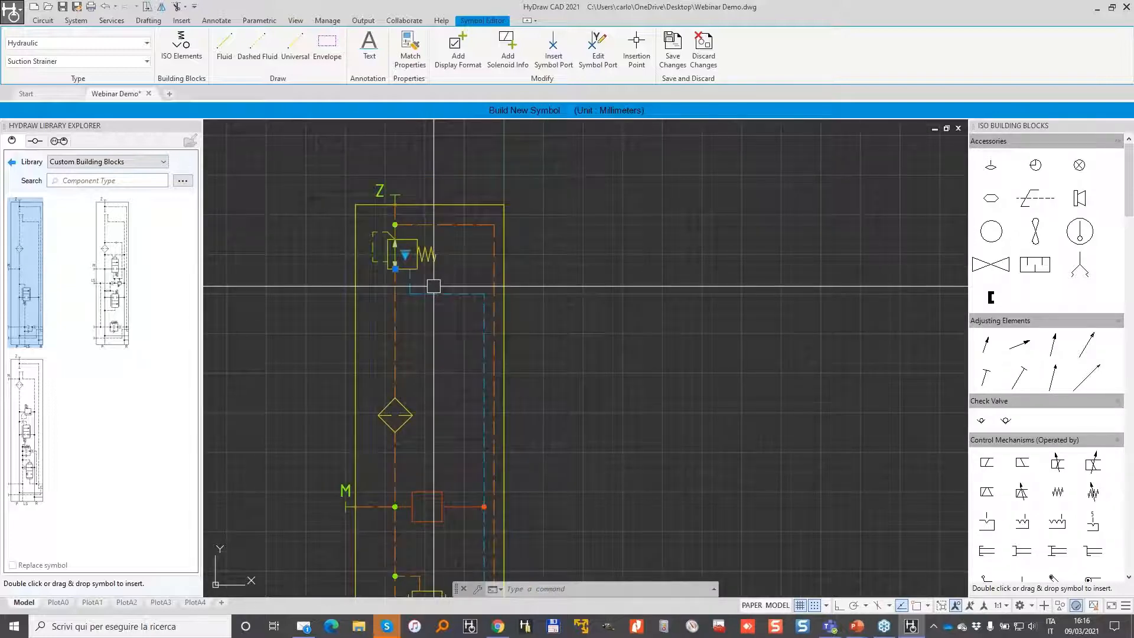
scroll(433, 286, "down", 2)
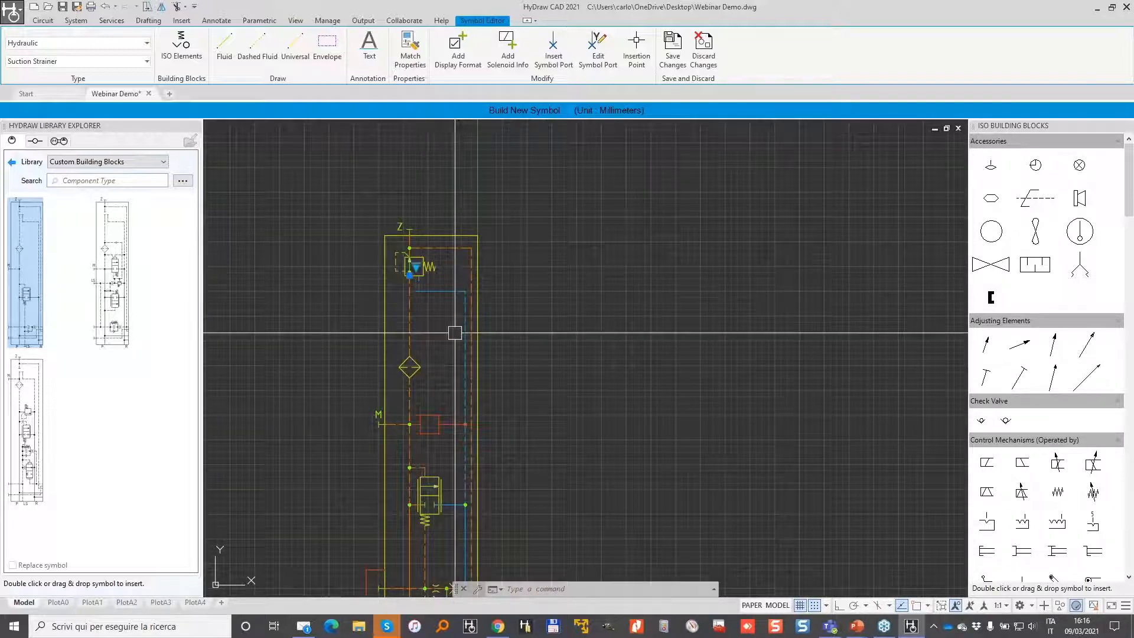
middle_click_drag(454, 332, 487, 291)
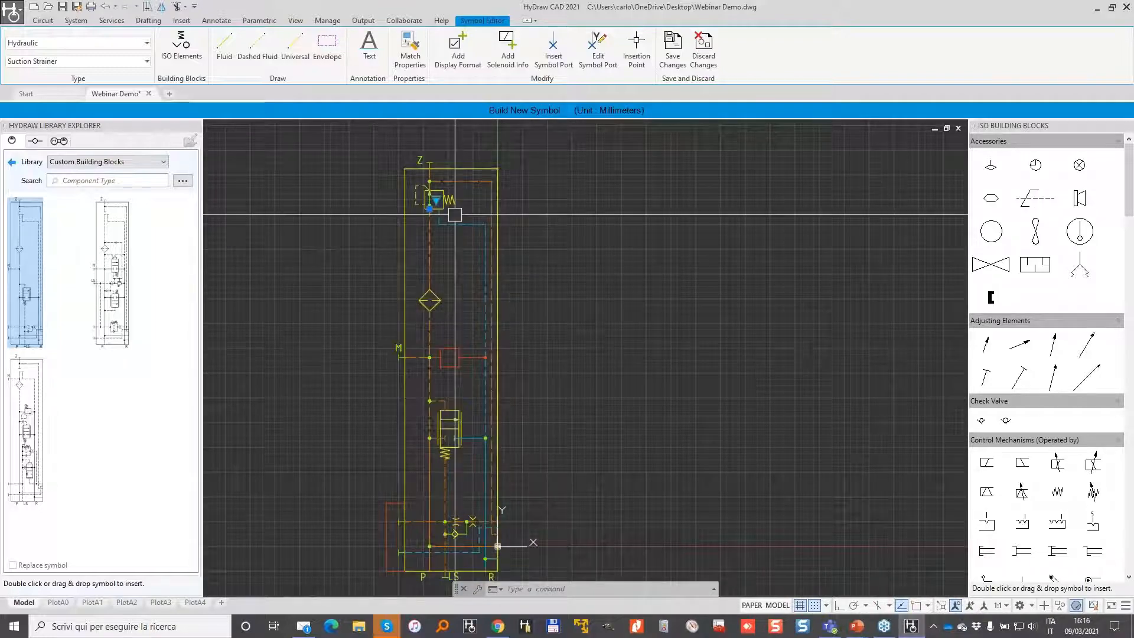
middle_click_drag(486, 455, 477, 355)
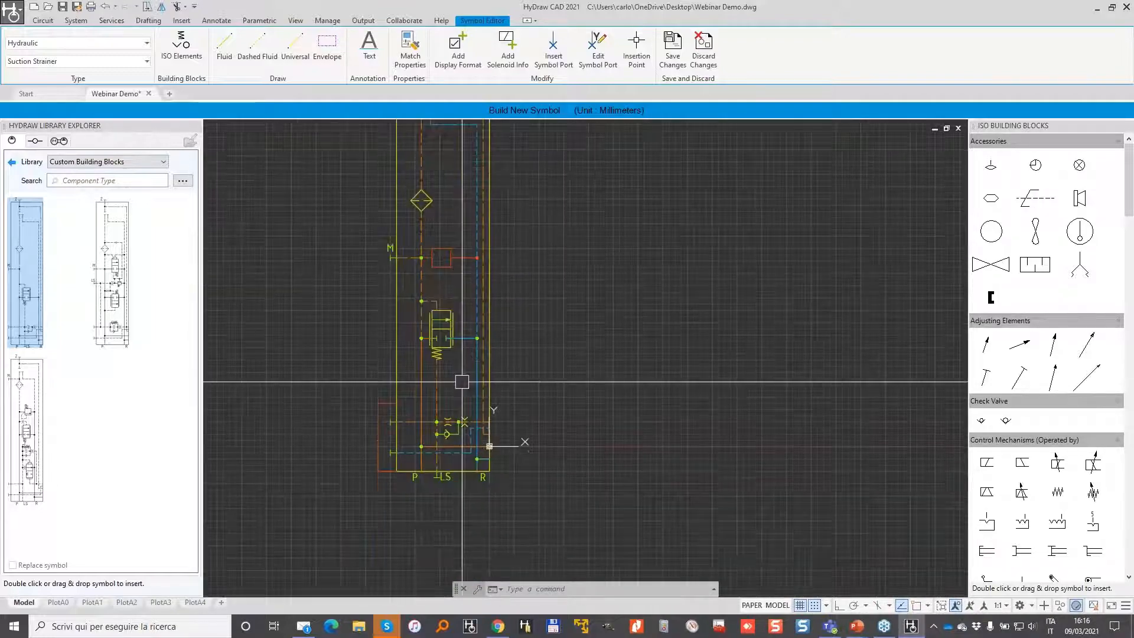
scroll(437, 333, "down", 3)
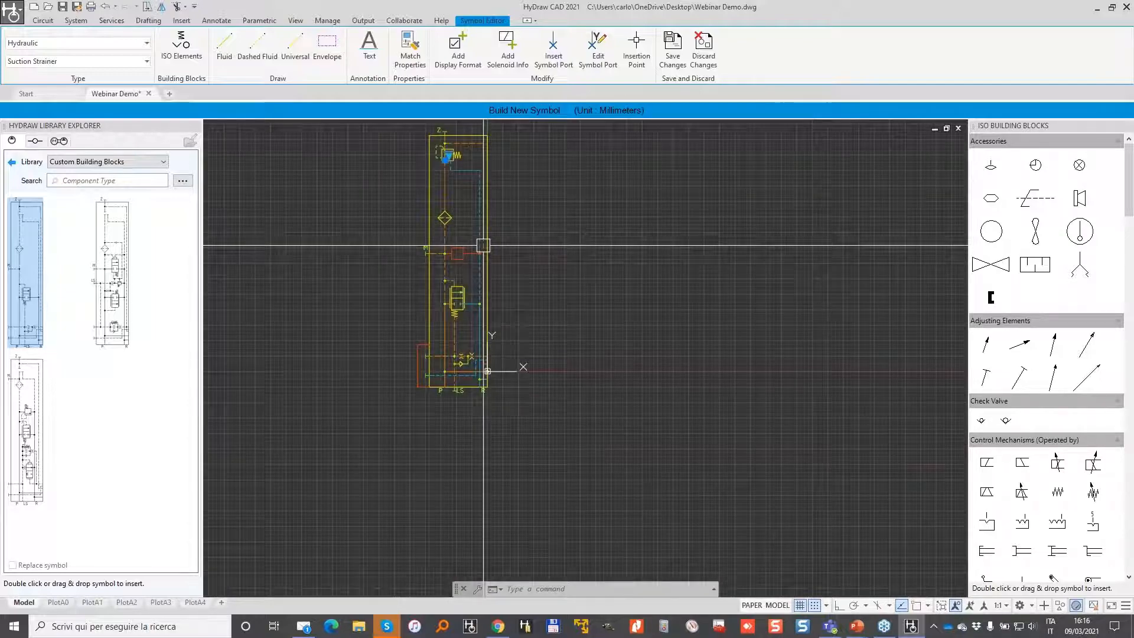
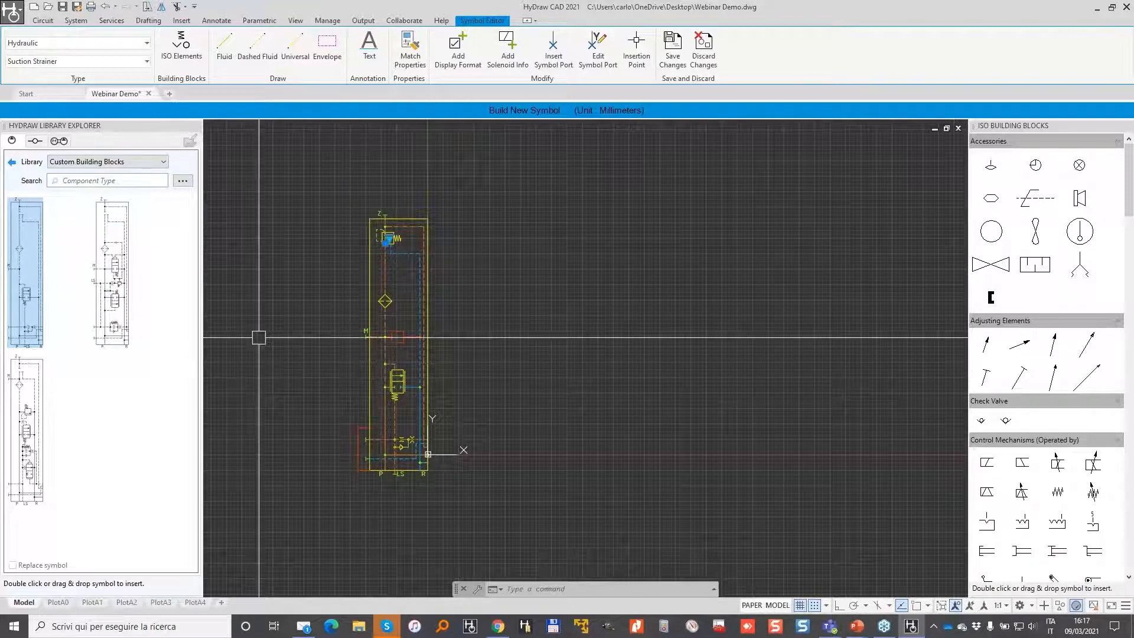
Insert the first Hawe D77002 Working Section block at the origin, directly adjoining the connection block.
left_click(12, 162)
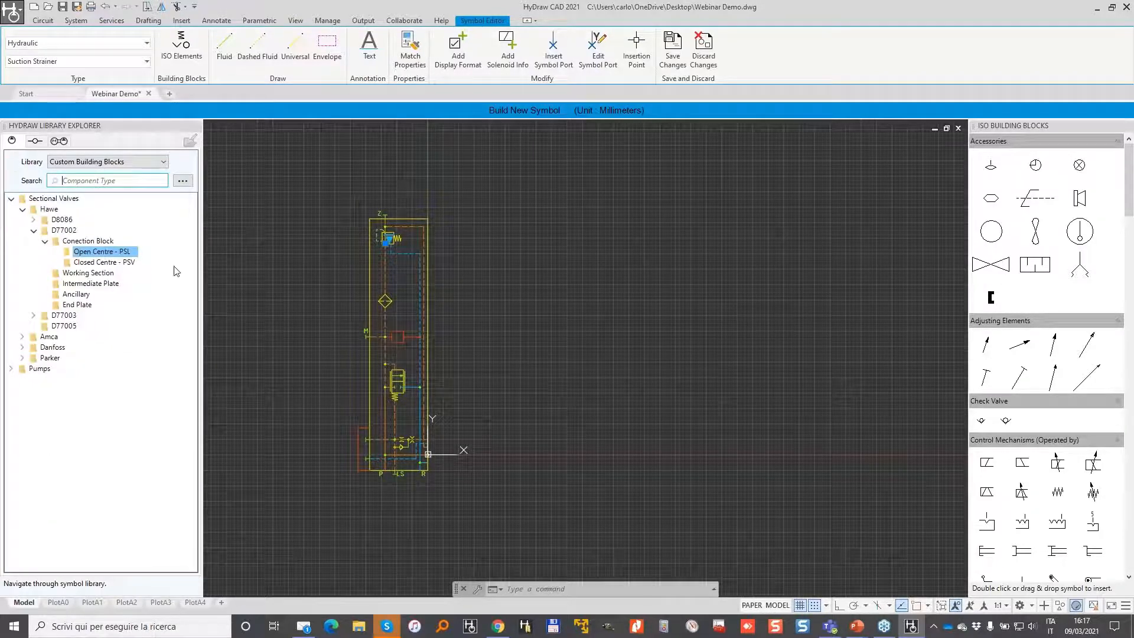
double_click(83, 274)
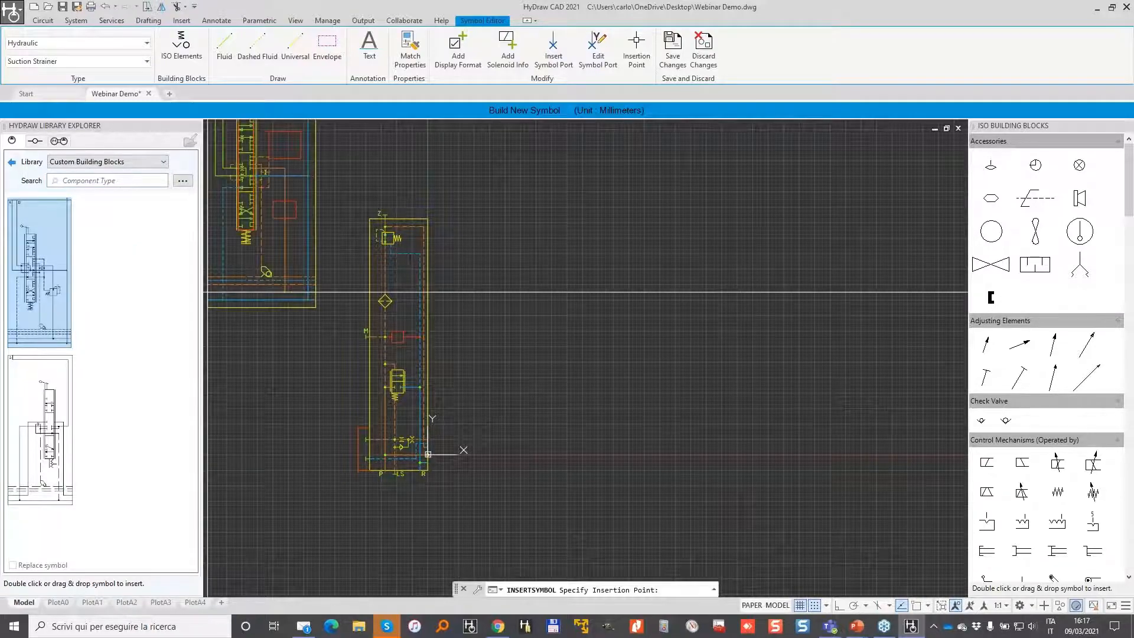
scroll(429, 291, "up", 5)
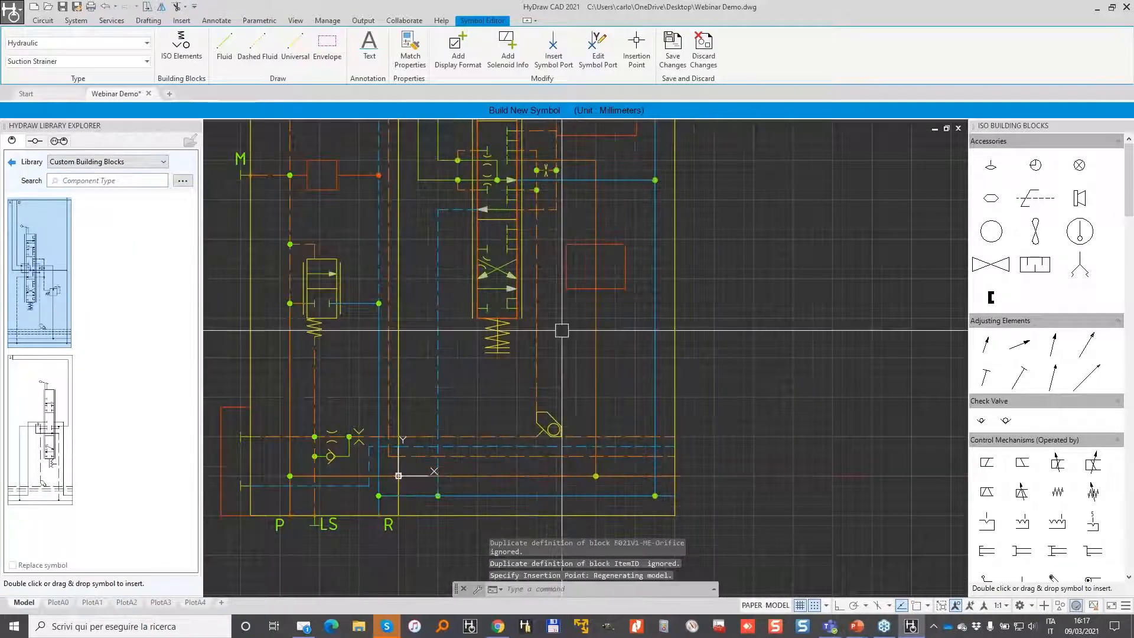
Set the working section's lower valve box beside the spool to A2-A7 and the spool actuation to the option between E0AR and ER.
middle_click_drag(571, 251, 571, 333)
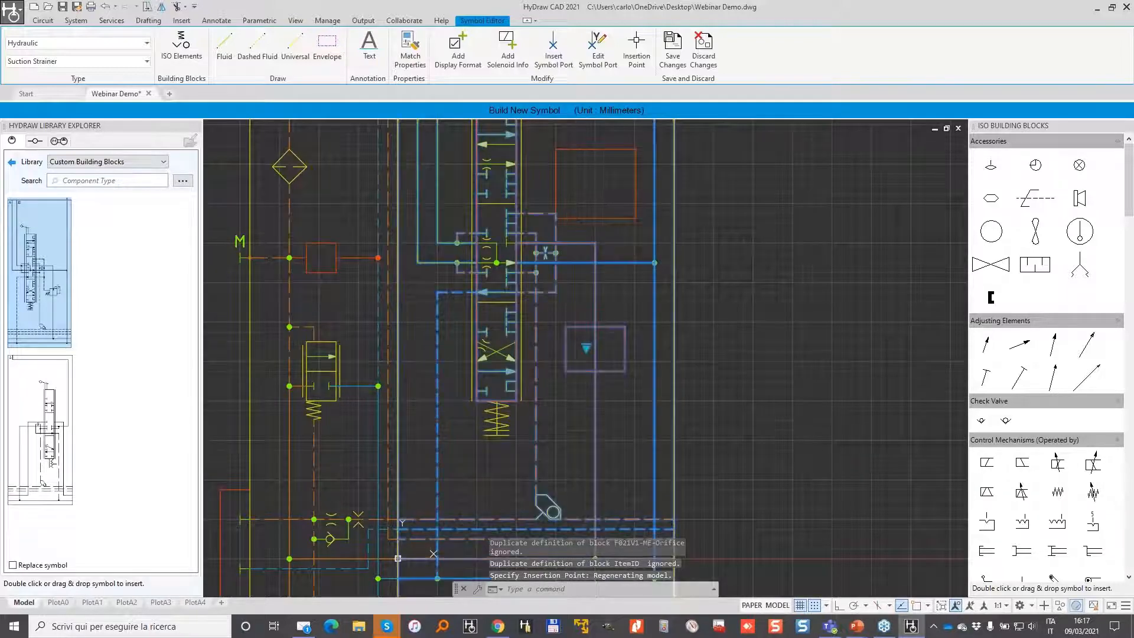
left_click(586, 350)
left_click(614, 369)
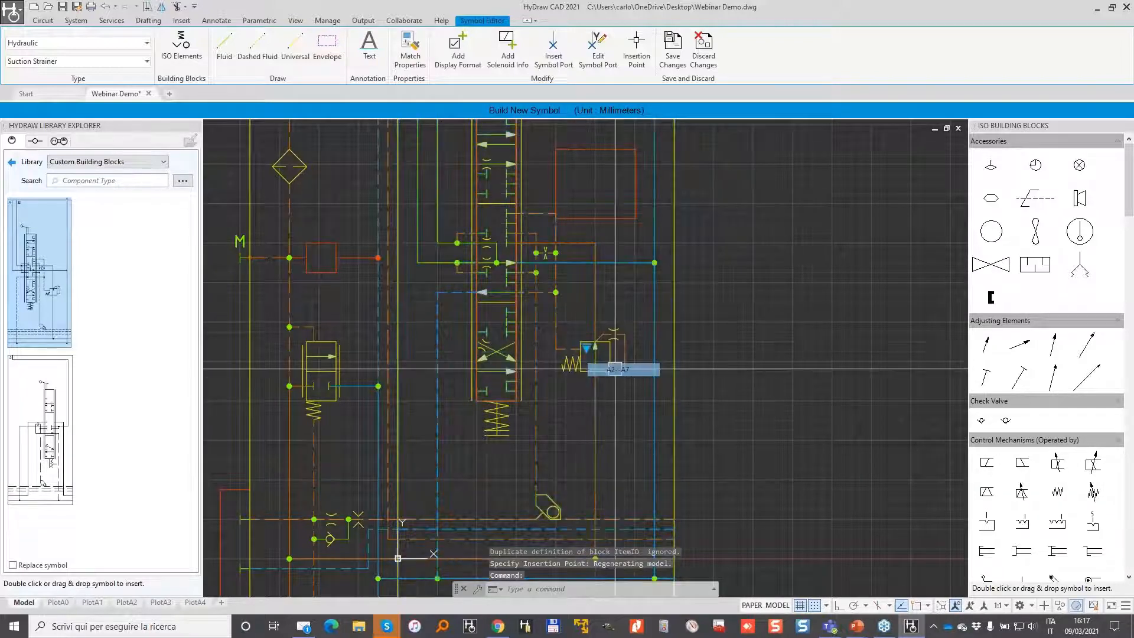
left_click(502, 432)
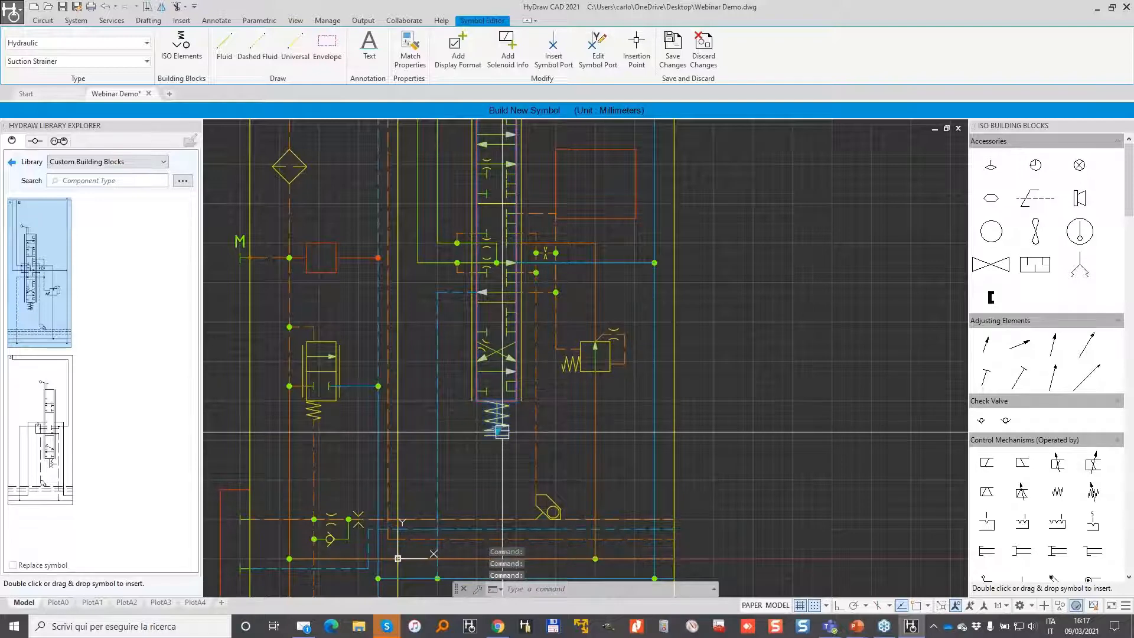
left_click(499, 430)
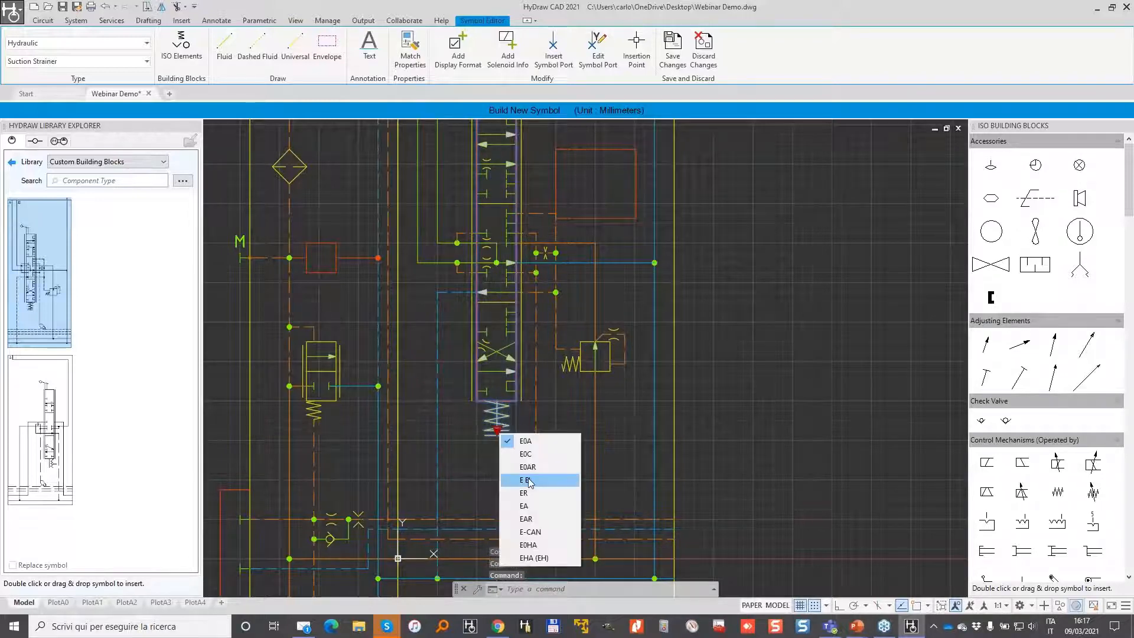
left_click(529, 481)
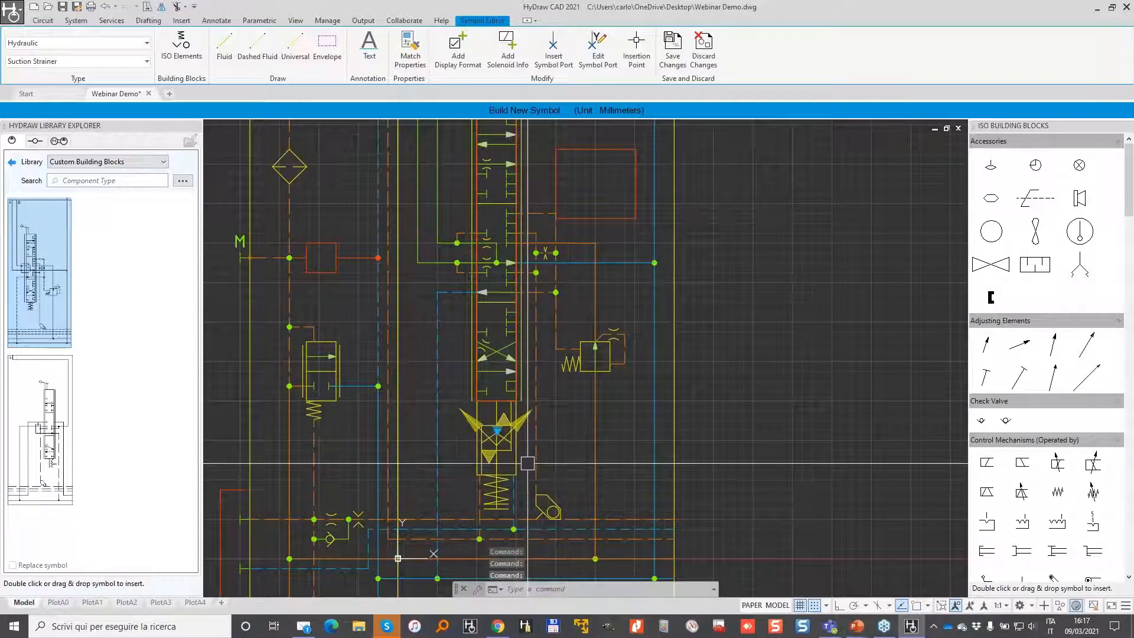
Set the working section's spool to type H and the valve box beside its upper half to A,B.
scroll(528, 478, "down", 2)
left_click(499, 264)
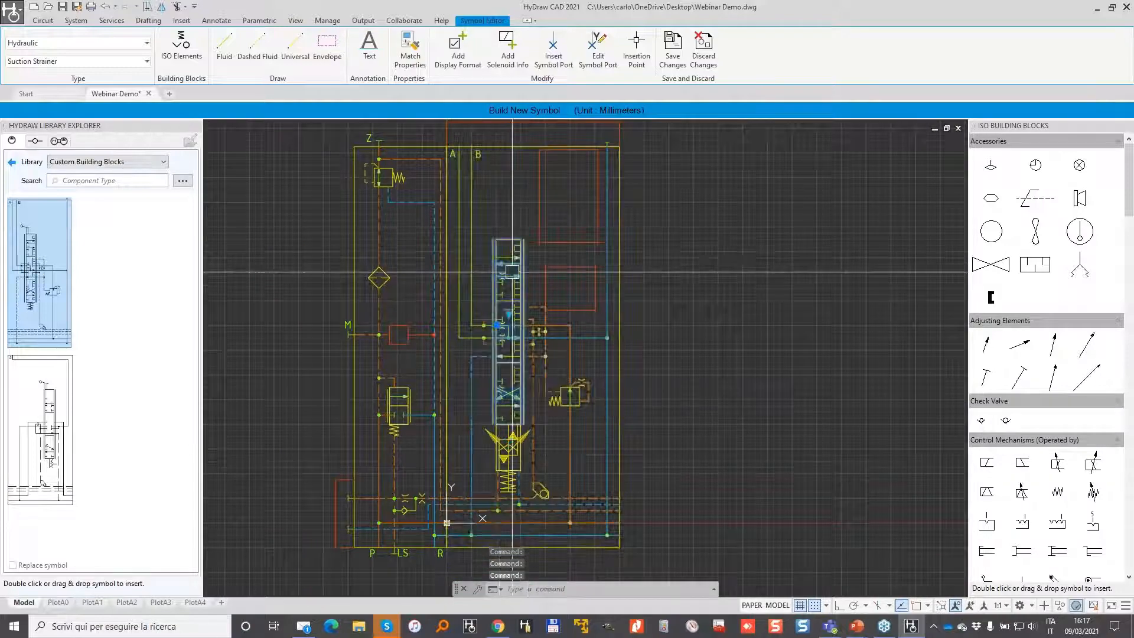
left_click(509, 313)
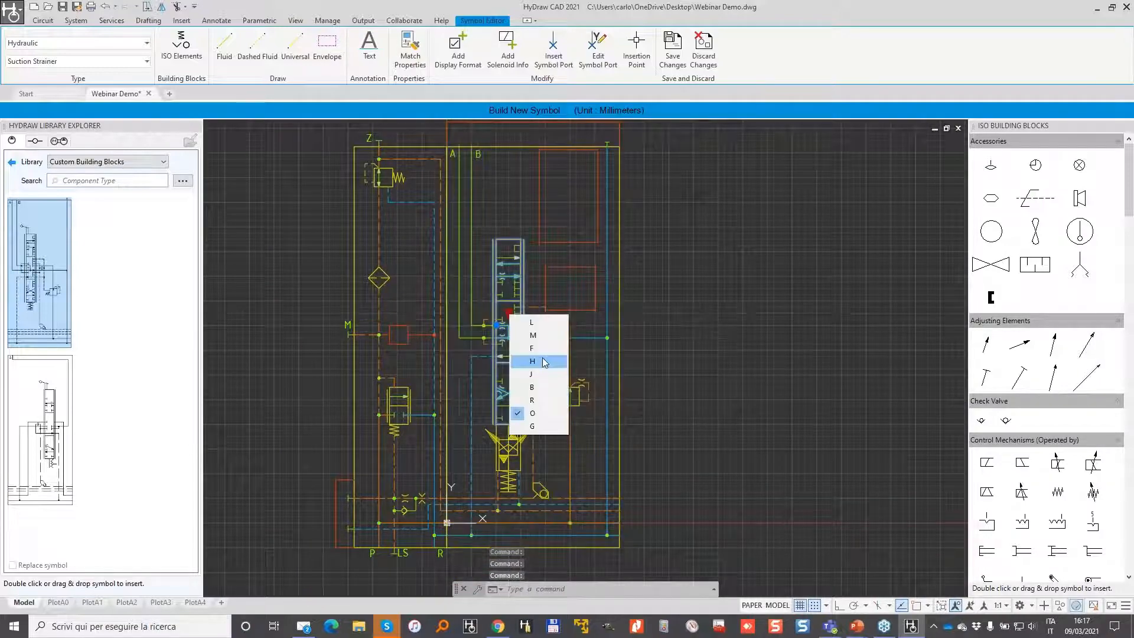
left_click(544, 361)
scroll(552, 255, "down", 2)
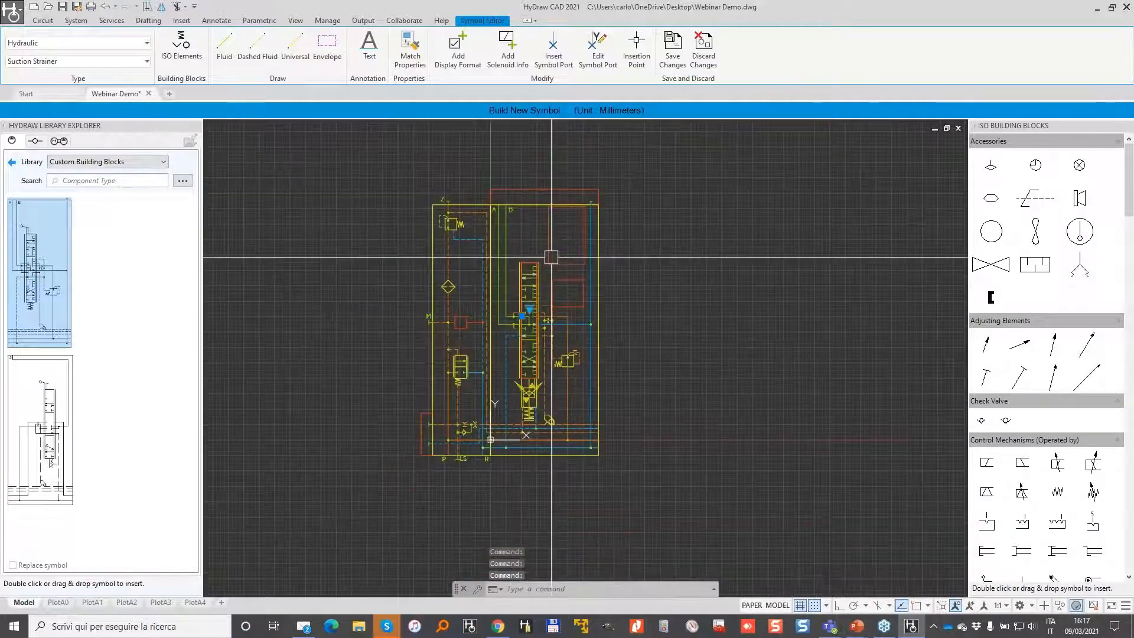
scroll(538, 360, "up", 2)
left_click(544, 388)
left_click(544, 388)
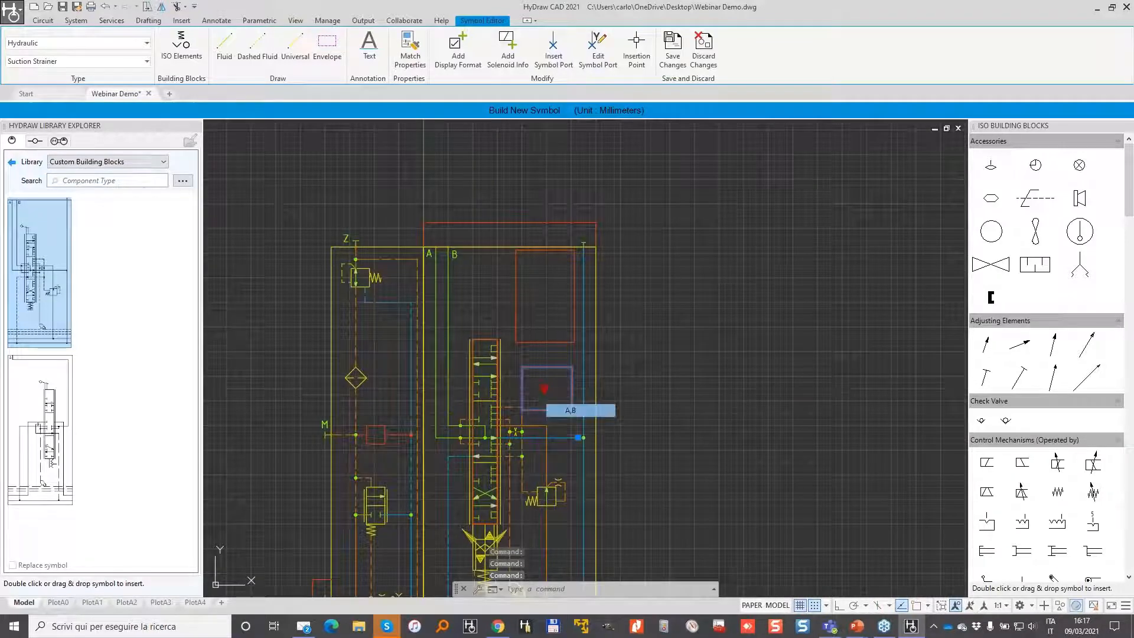
left_click(570, 410)
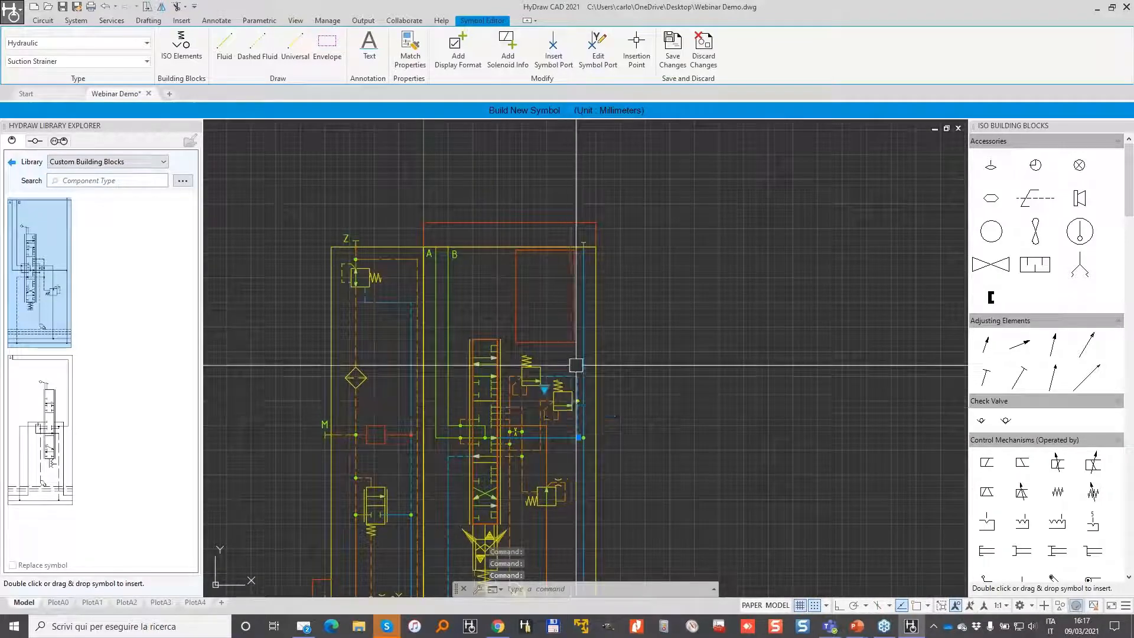
Set the ancillary block above the working section to /2 AN BN.
left_click(542, 219)
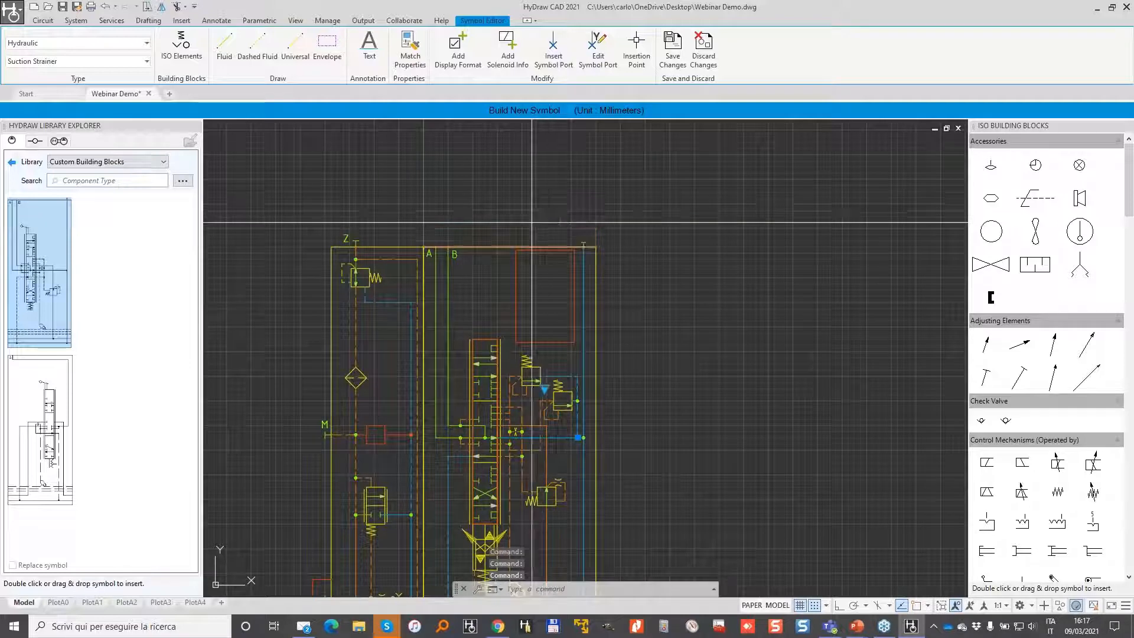
left_click(498, 226)
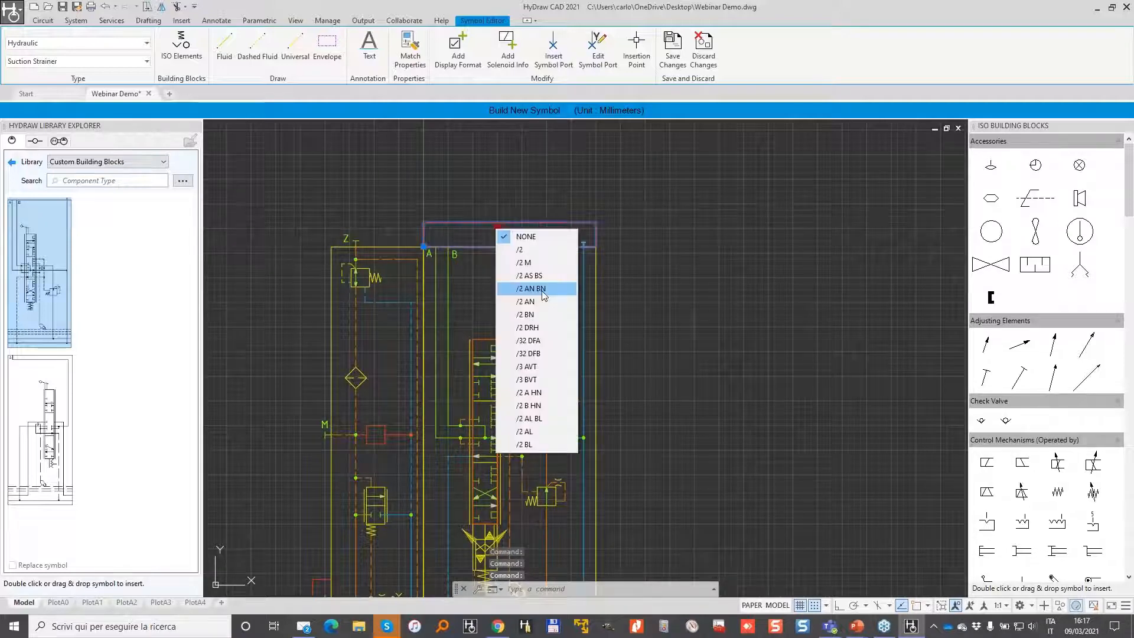
left_click(541, 289)
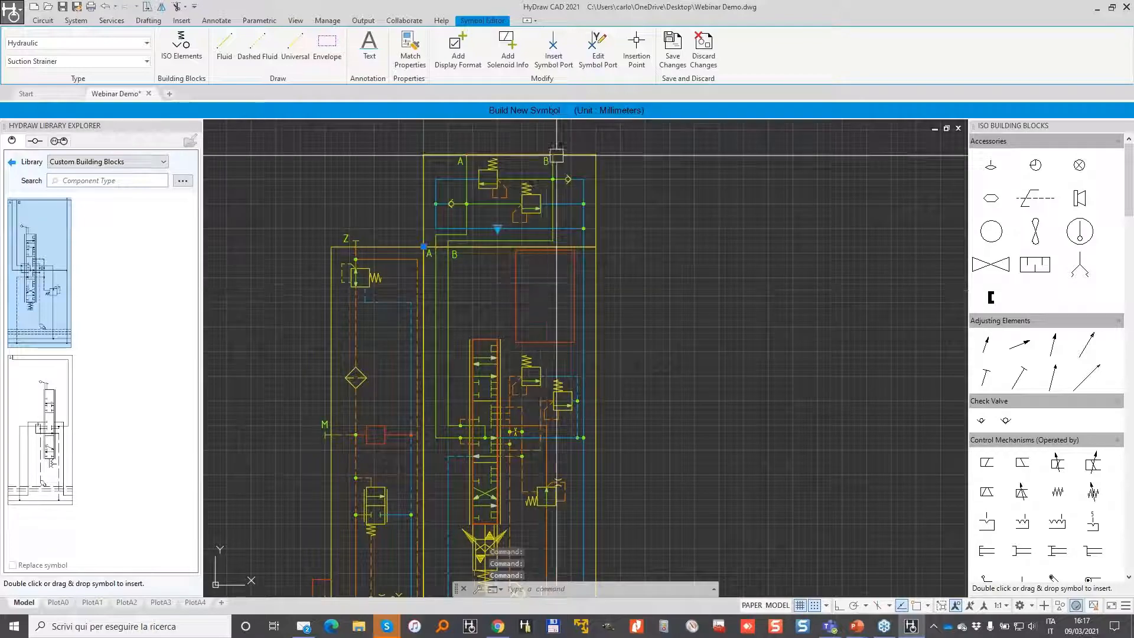
scroll(607, 228, "down", 2)
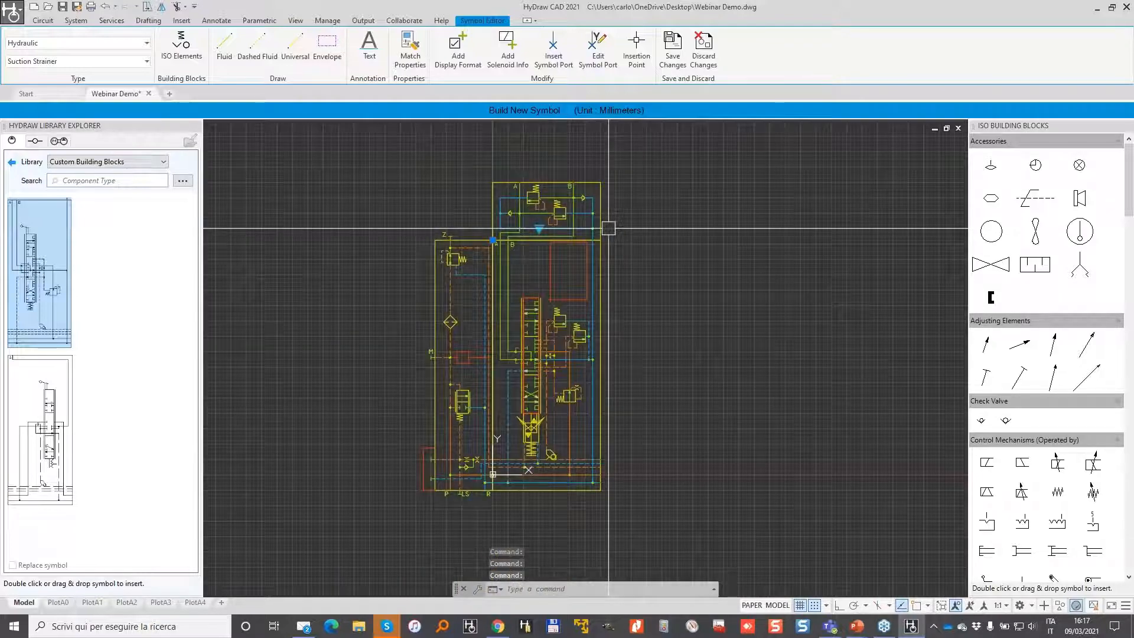
Copy the complete working section with its ancillary block twice, placing the copies edge to edge for a row of three.
key("Escape")
left_click(612, 364)
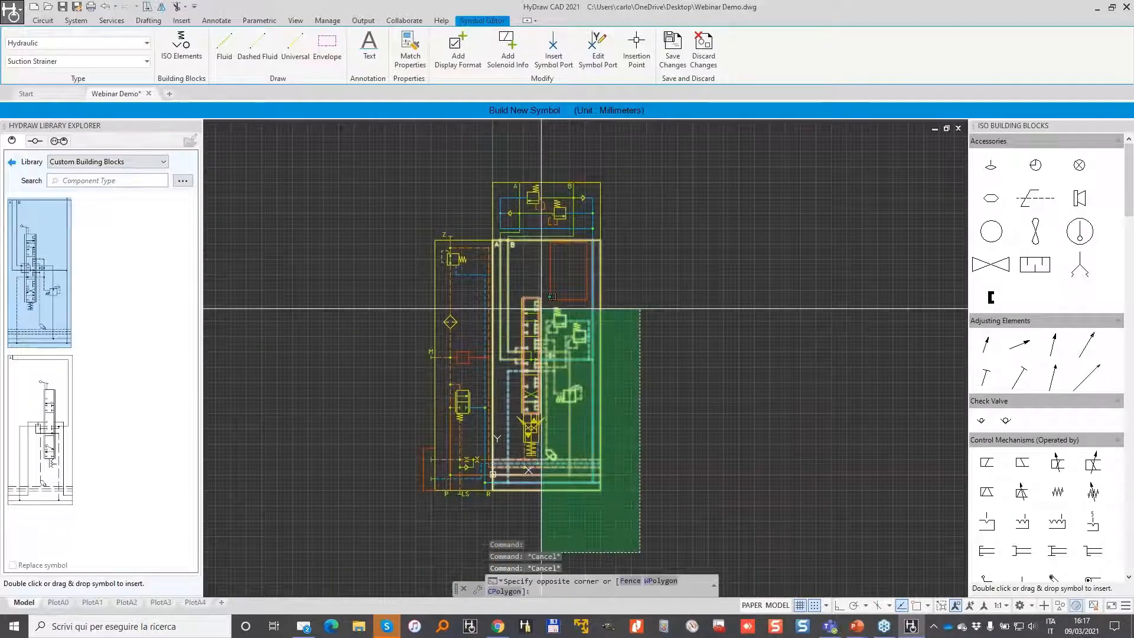
left_click(522, 222)
right_click(531, 264)
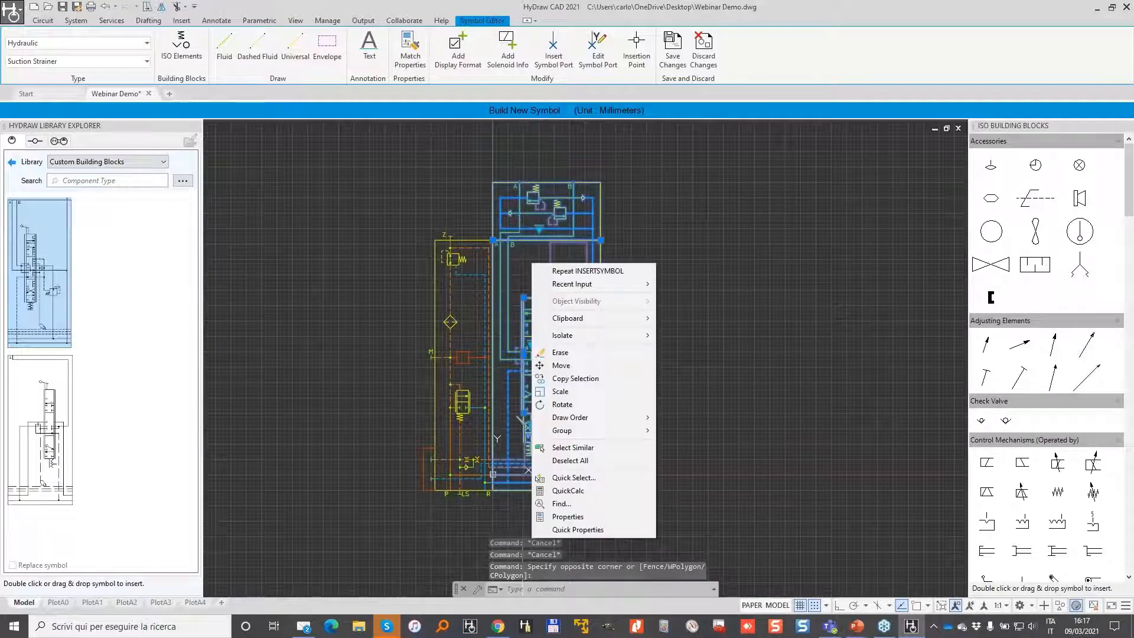
left_click(579, 381)
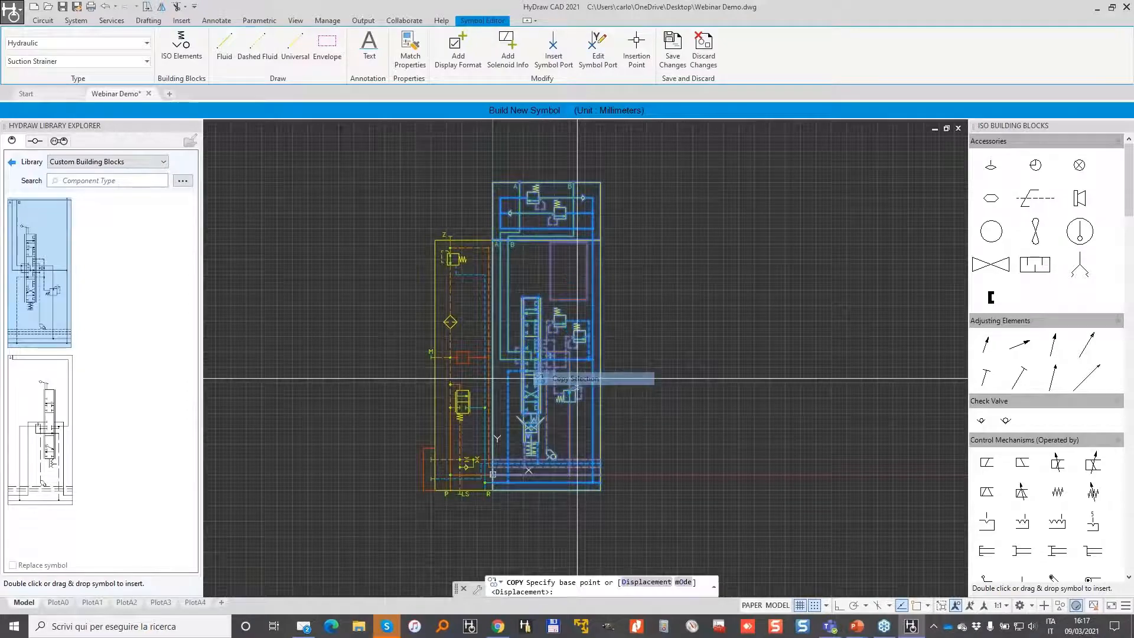
scroll(496, 463, "up", 4)
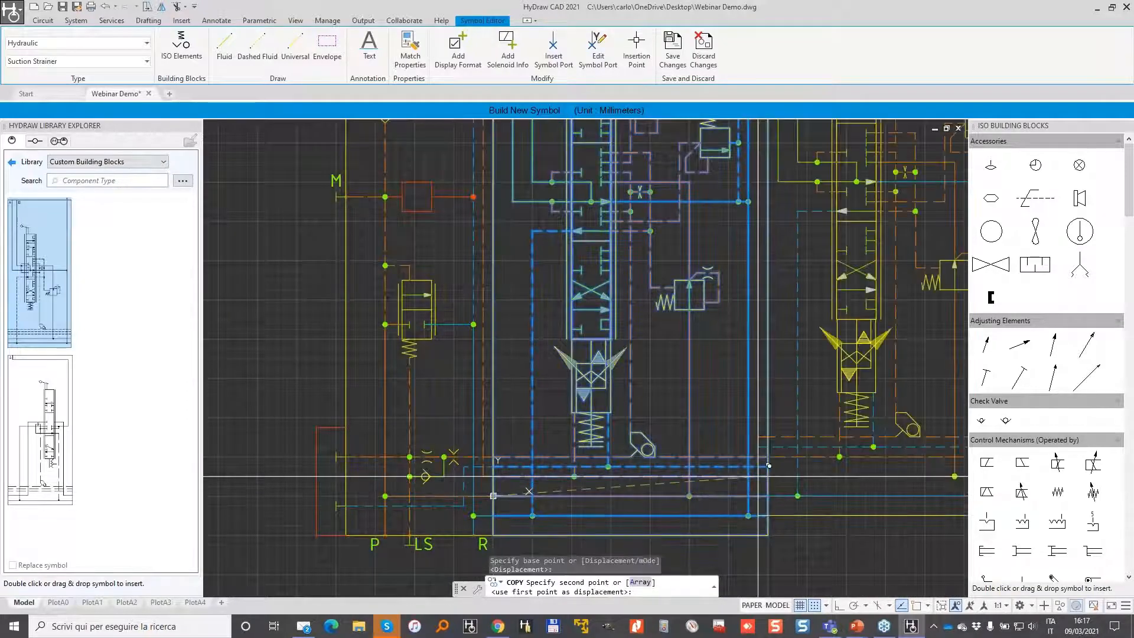
left_click(767, 496)
middle_click_drag(776, 432, 321, 266)
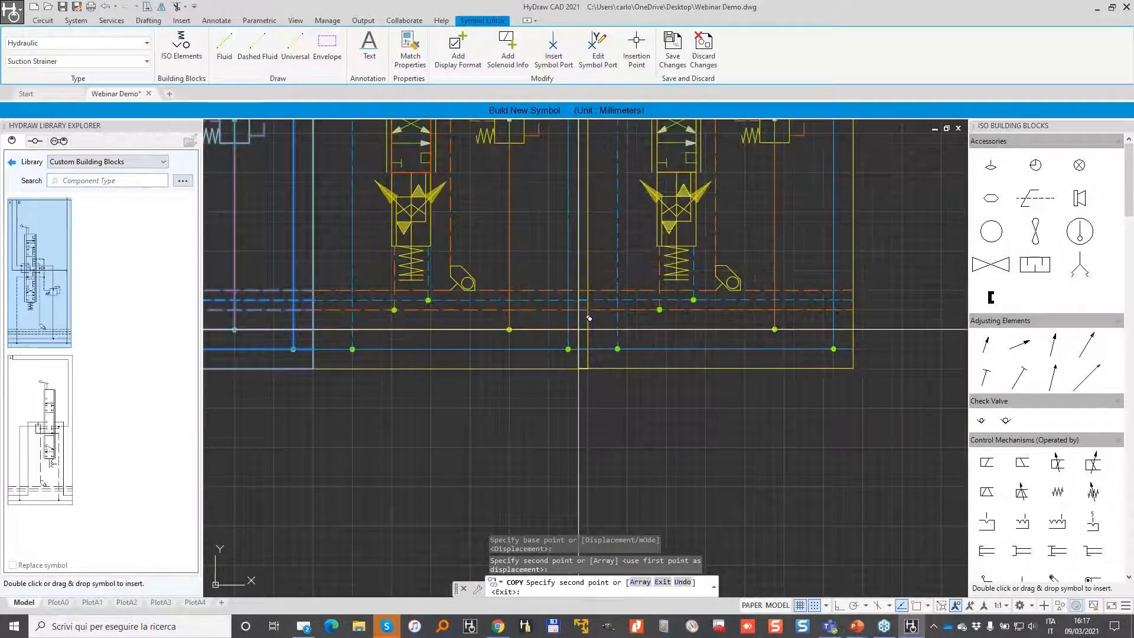
left_click(587, 330)
key("Return")
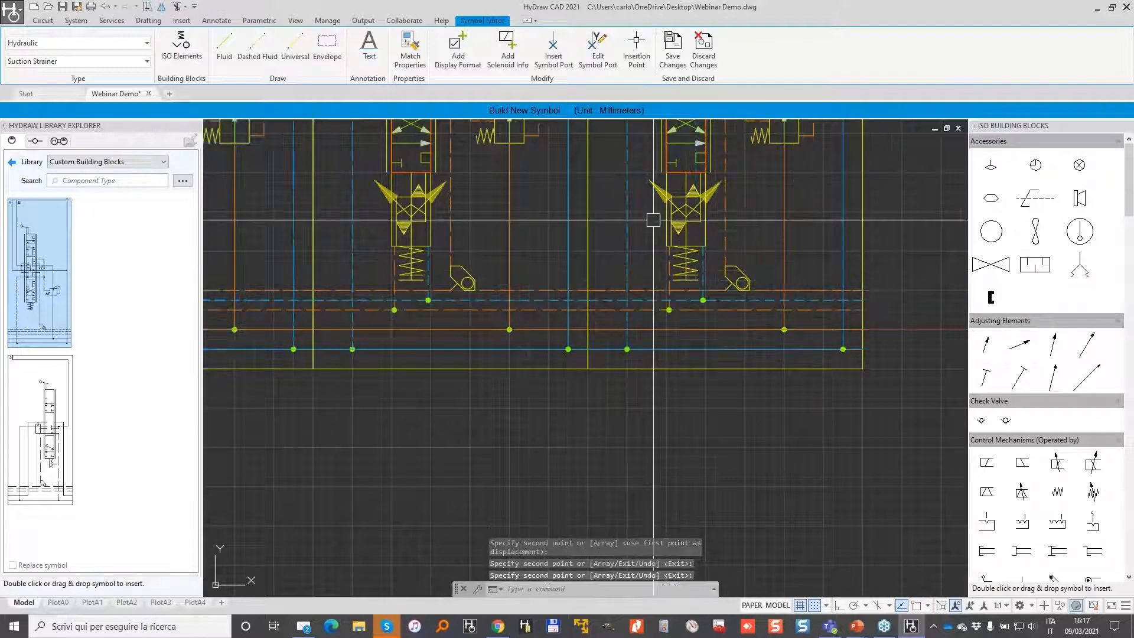
scroll(653, 220, "down", 5)
key("Escape")
key("Escape")
middle_click_drag(644, 125, 606, 266)
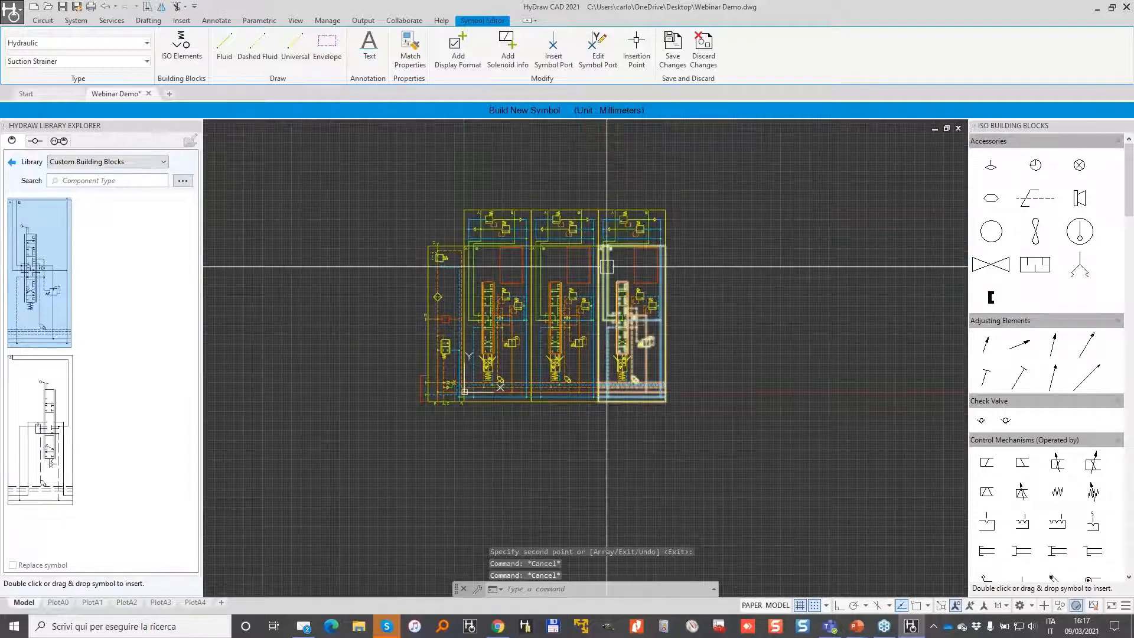
Insert the D77002 end plate from the custom building blocks against the outer edge of the third working section.
left_click(11, 163)
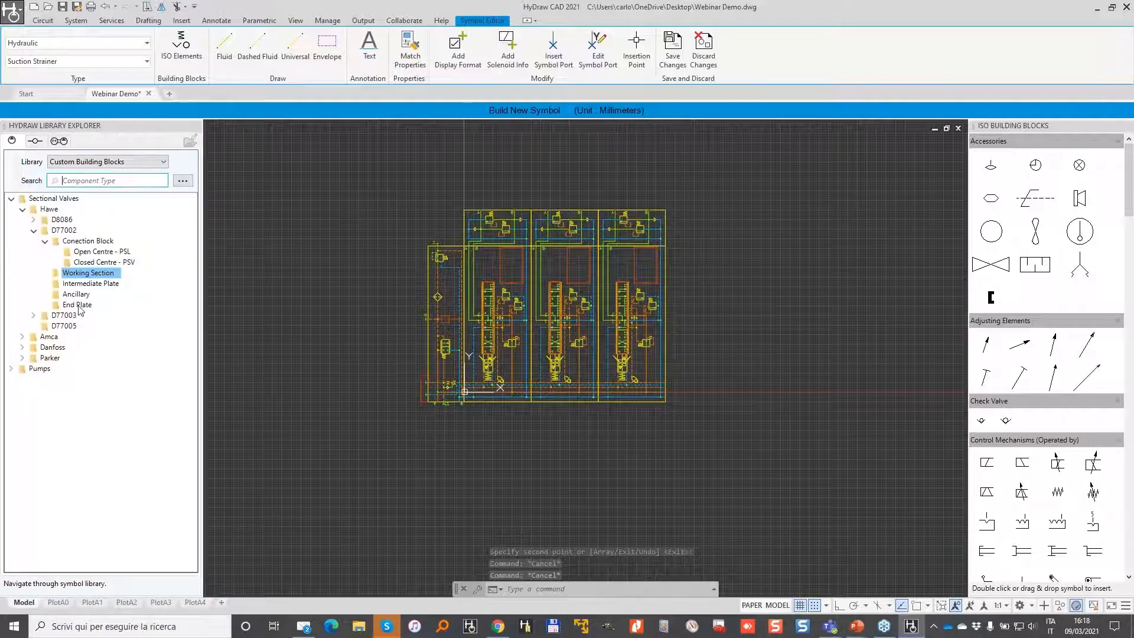
double_click(78, 306)
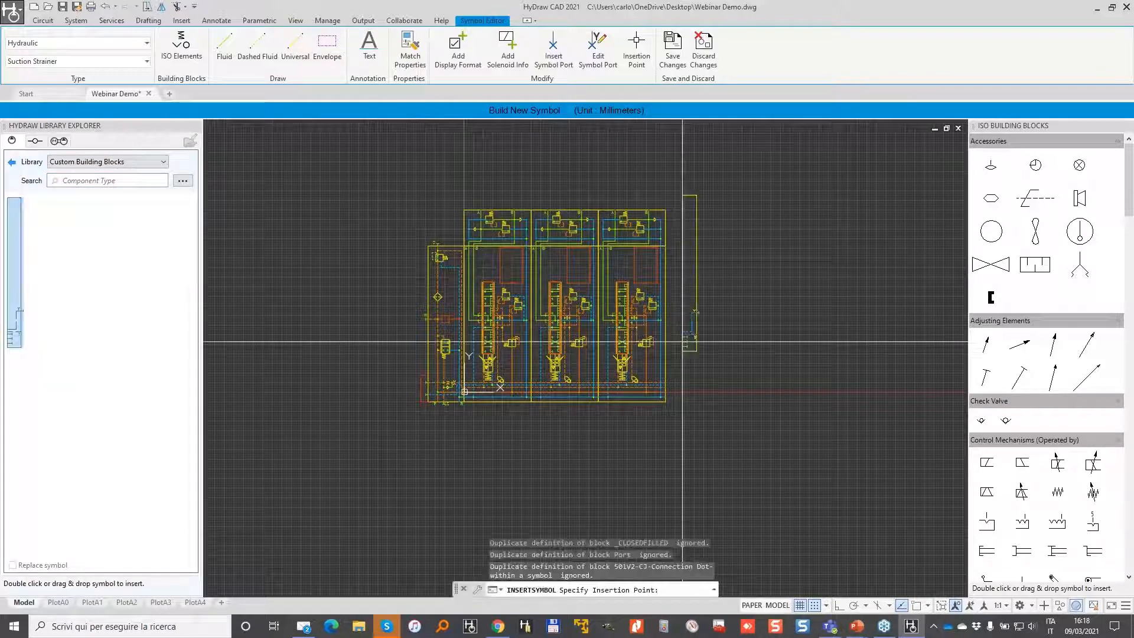
scroll(642, 399, "up", 2)
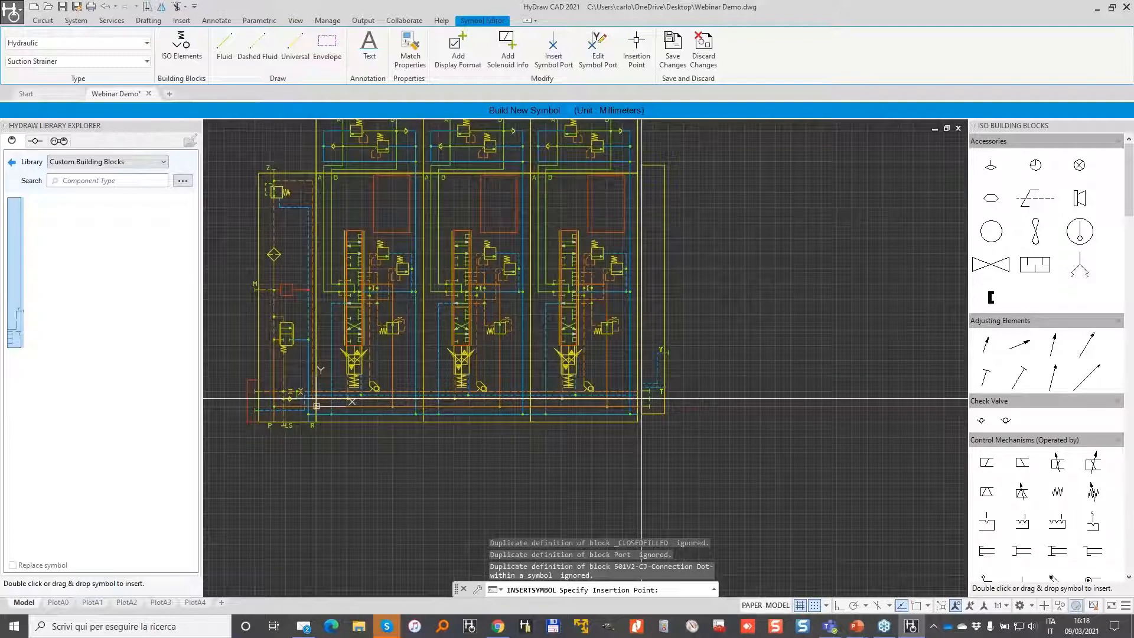
left_click(638, 405)
Check how the end plate's lines meet the third working section and look at its configuration options, leaving them unchanged.
scroll(638, 404, "up", 5)
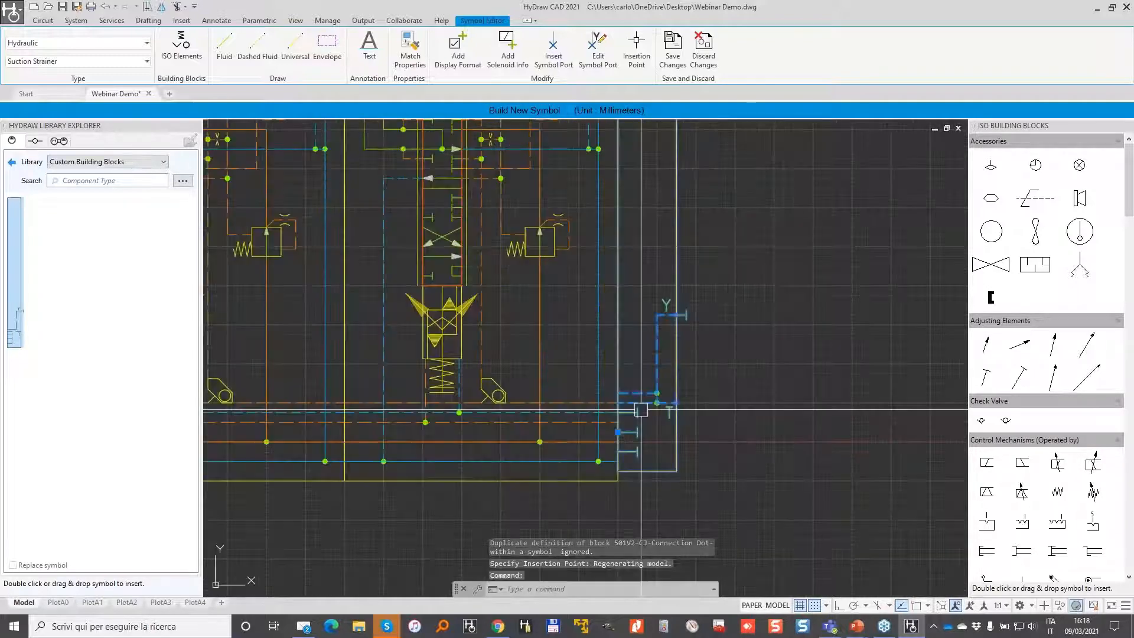
left_click(637, 402)
scroll(610, 461, "down", 4)
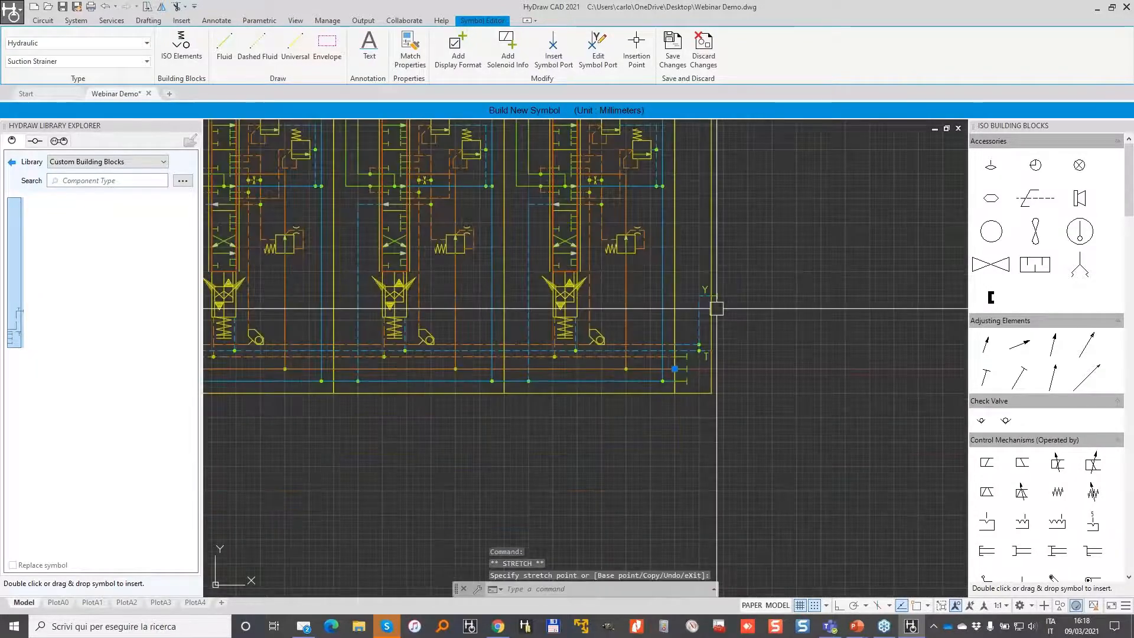
scroll(655, 223, "down", 1)
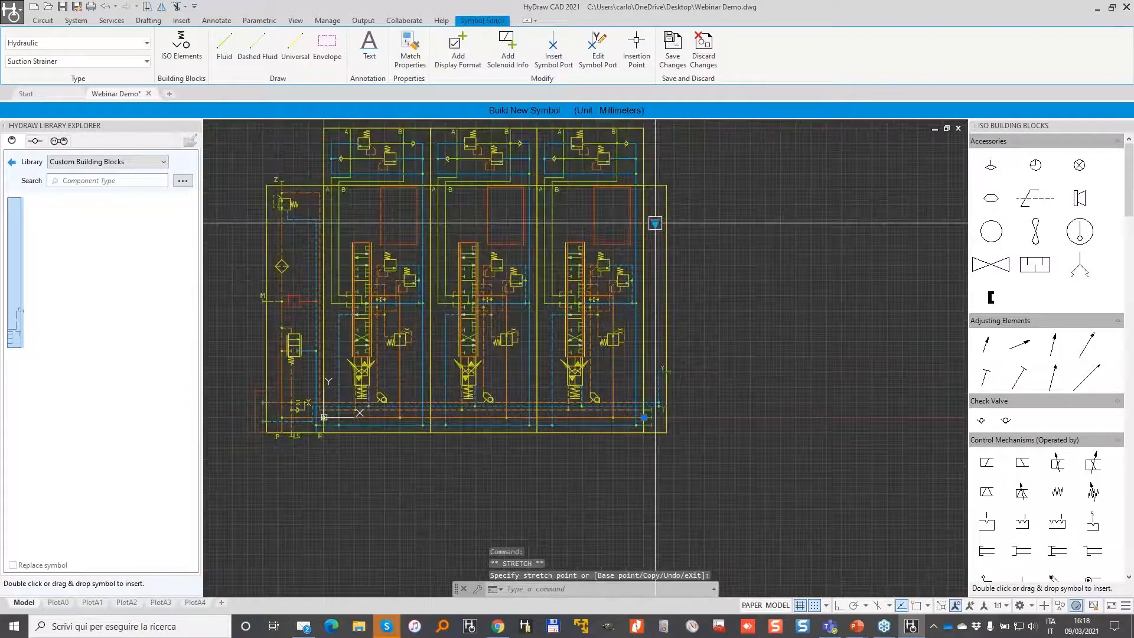
left_click(655, 224)
left_click(699, 188)
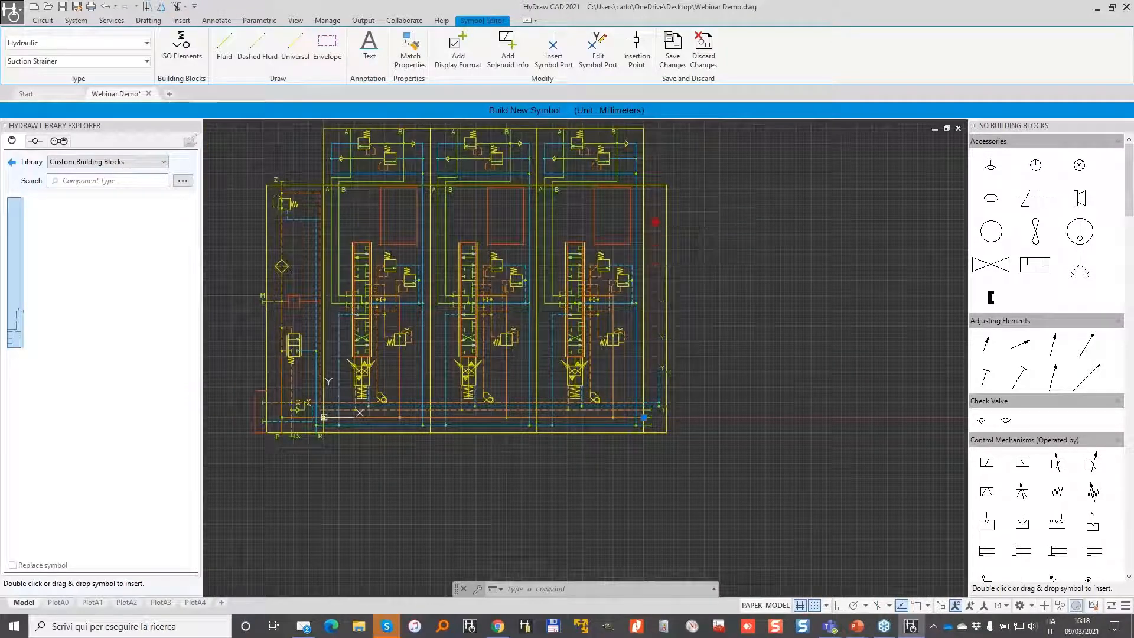
key("Escape")
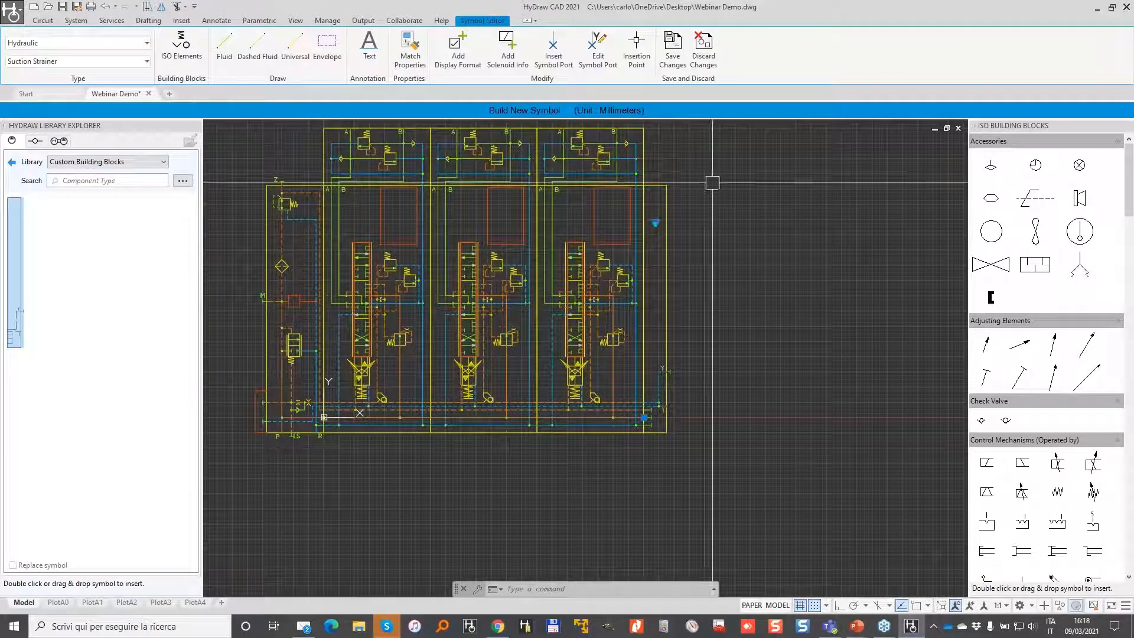
Select the whole valve assembly, from connection block to end plate, and explode it.
middle_click_drag(339, 276, 375, 352)
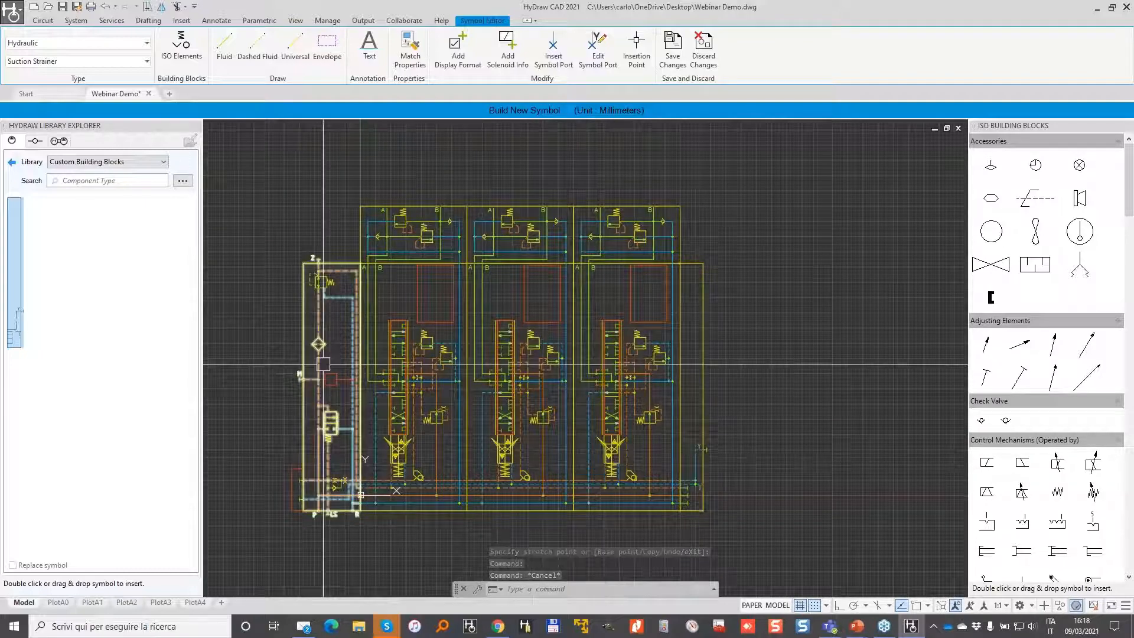
left_click(774, 529)
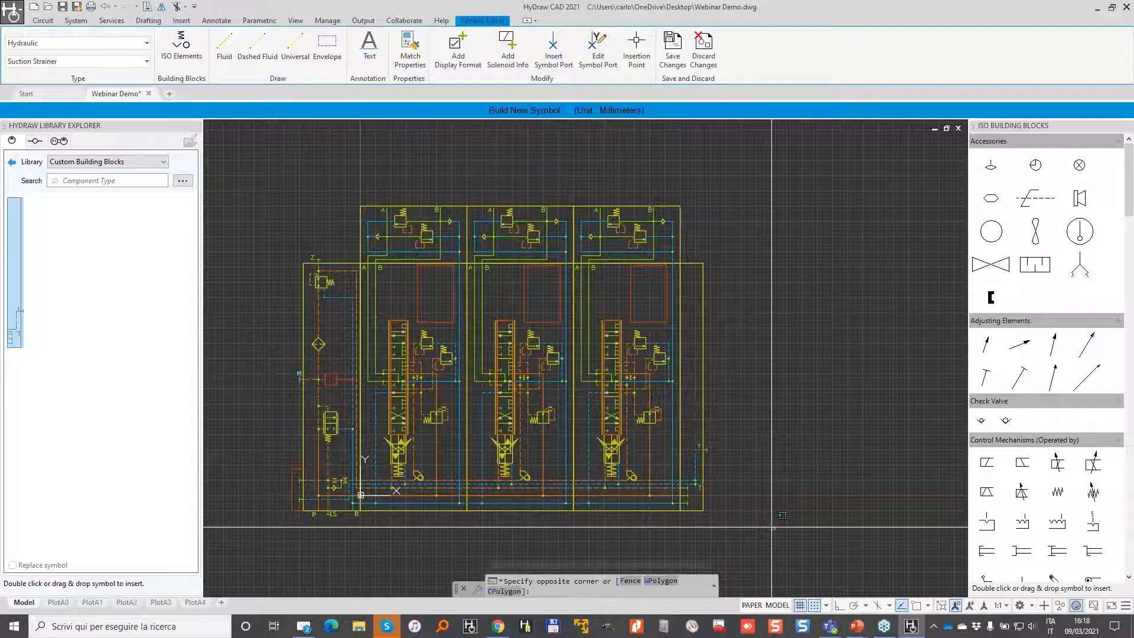
left_click(222, 160)
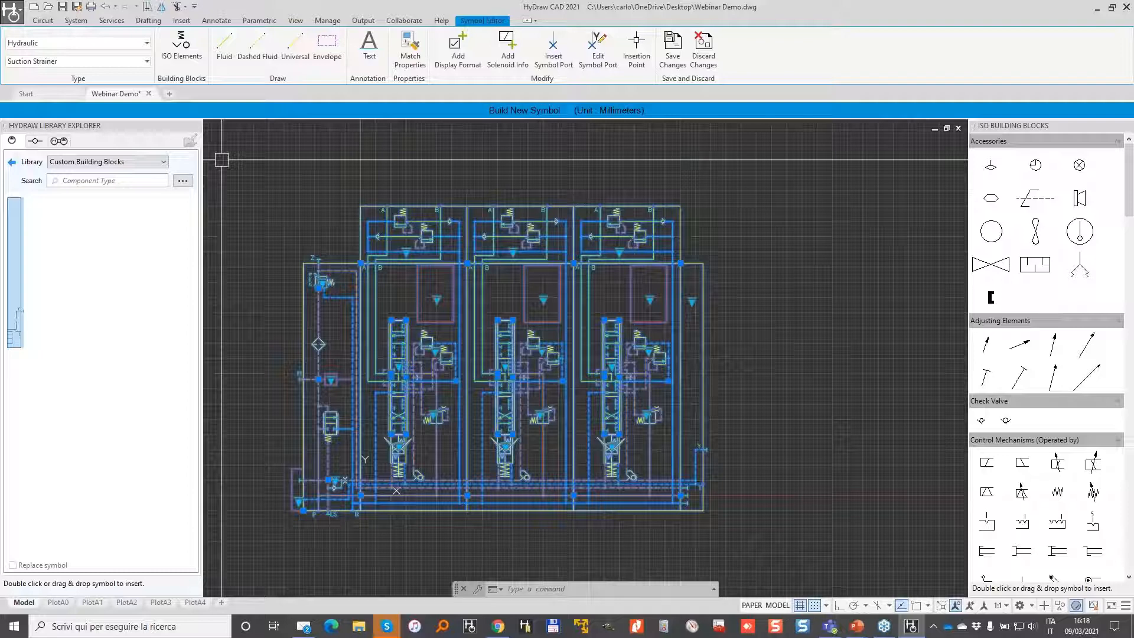
key("Delete")
type("expl")
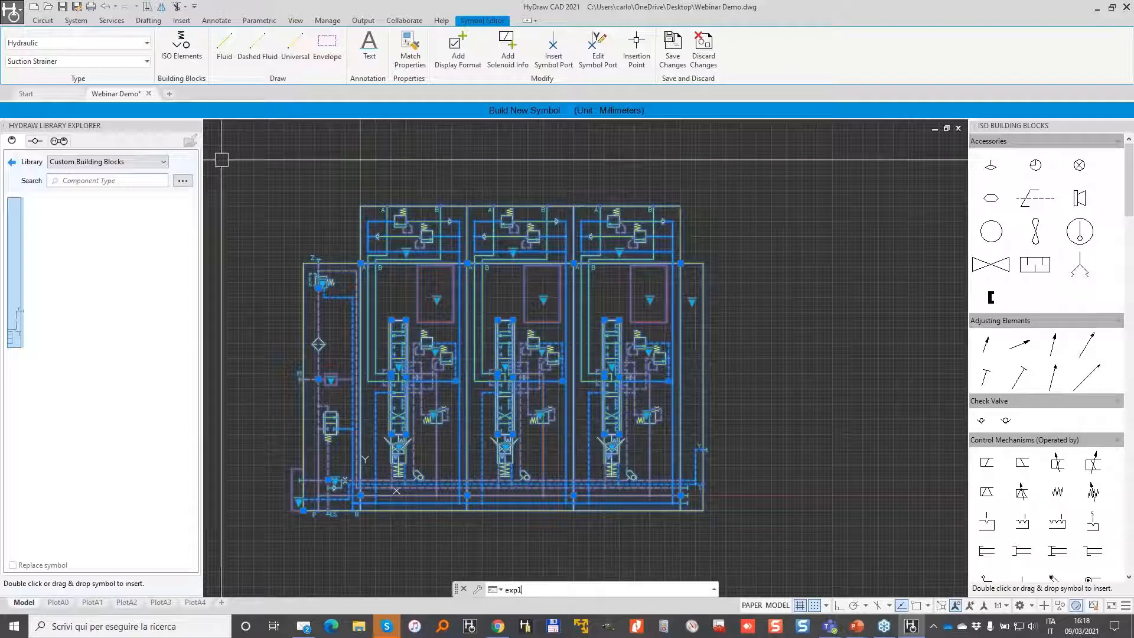
key("Return")
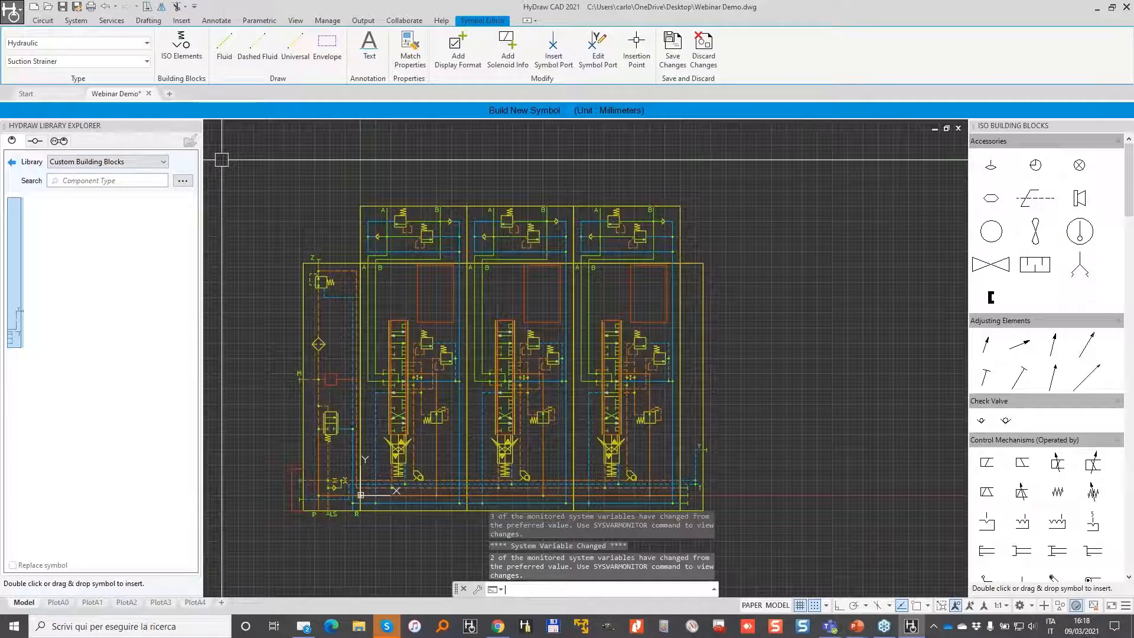
scroll(384, 252, "up", 5)
left_click(269, 273)
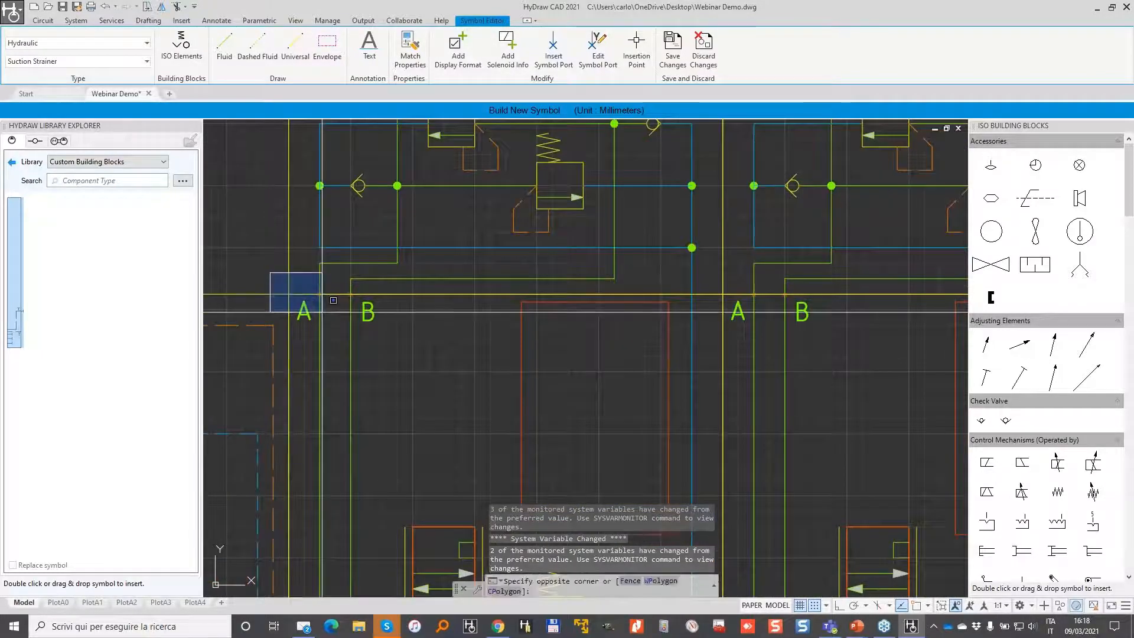
scroll(333, 300, "down", 4)
key("Escape")
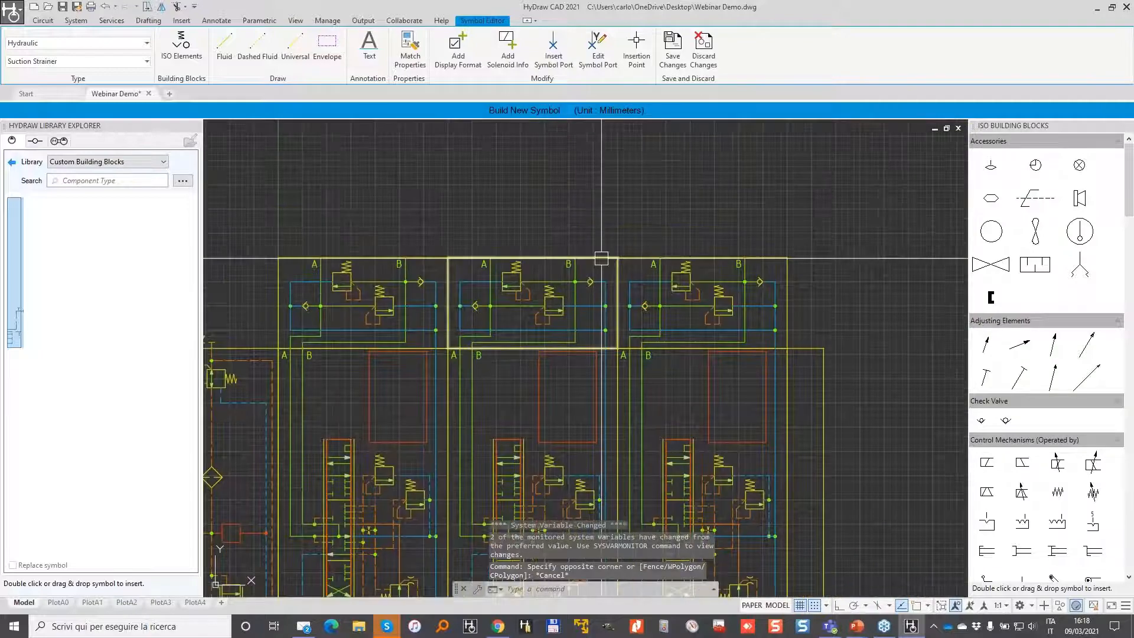
scroll(260, 342, "up", 2)
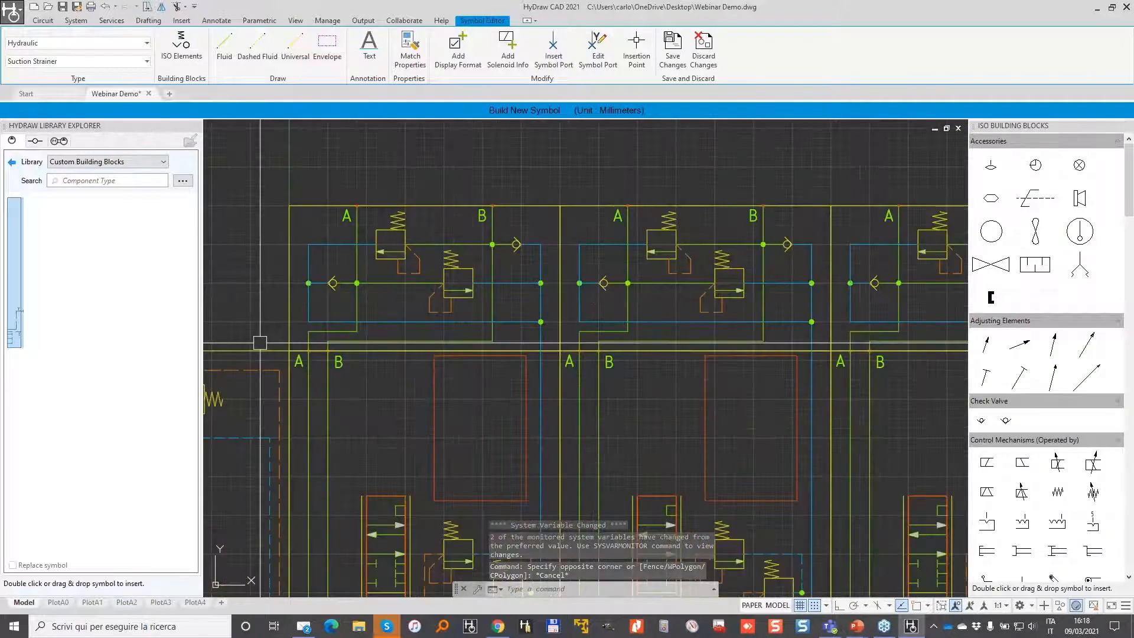
left_click(267, 341)
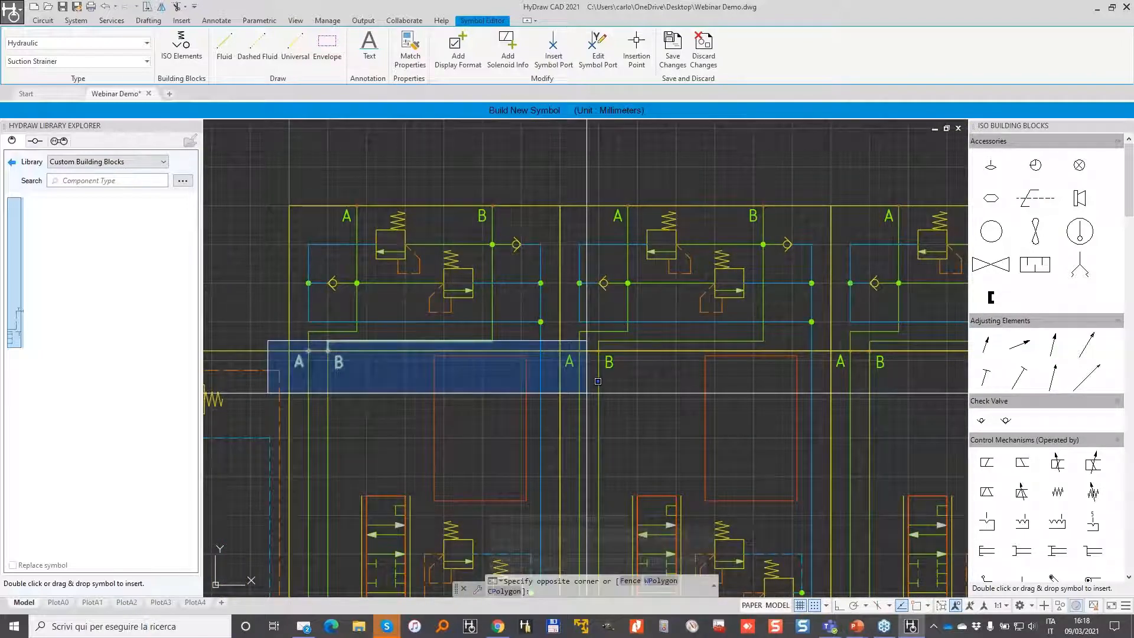
key("Escape")
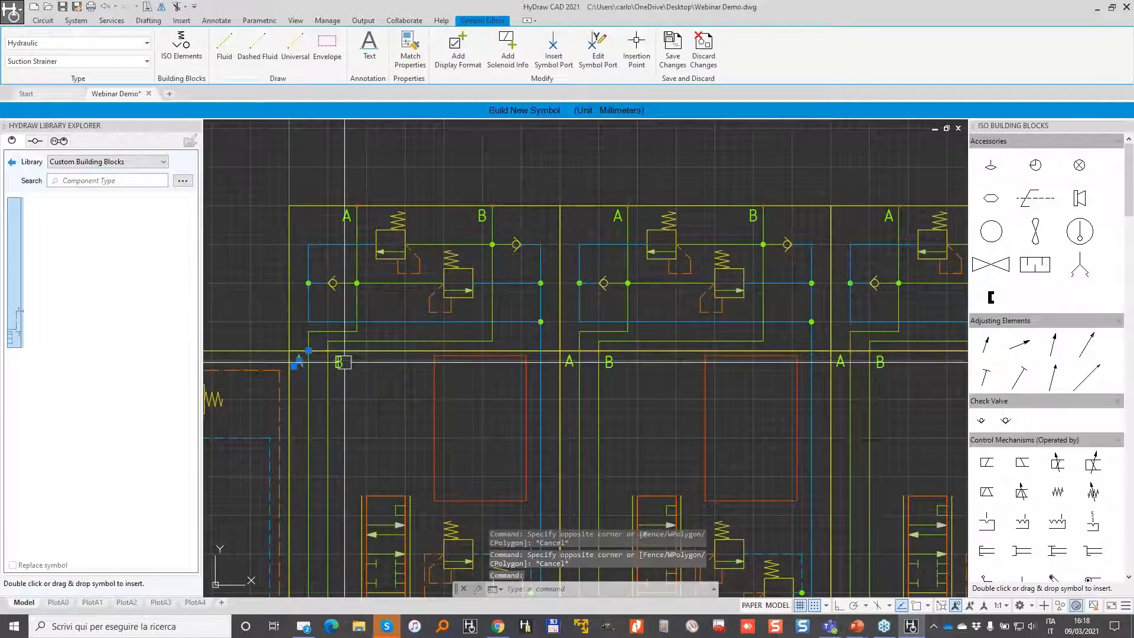
Delete the redundant A and B ports where the three working sections meet their ancillary blocks.
key("Delete")
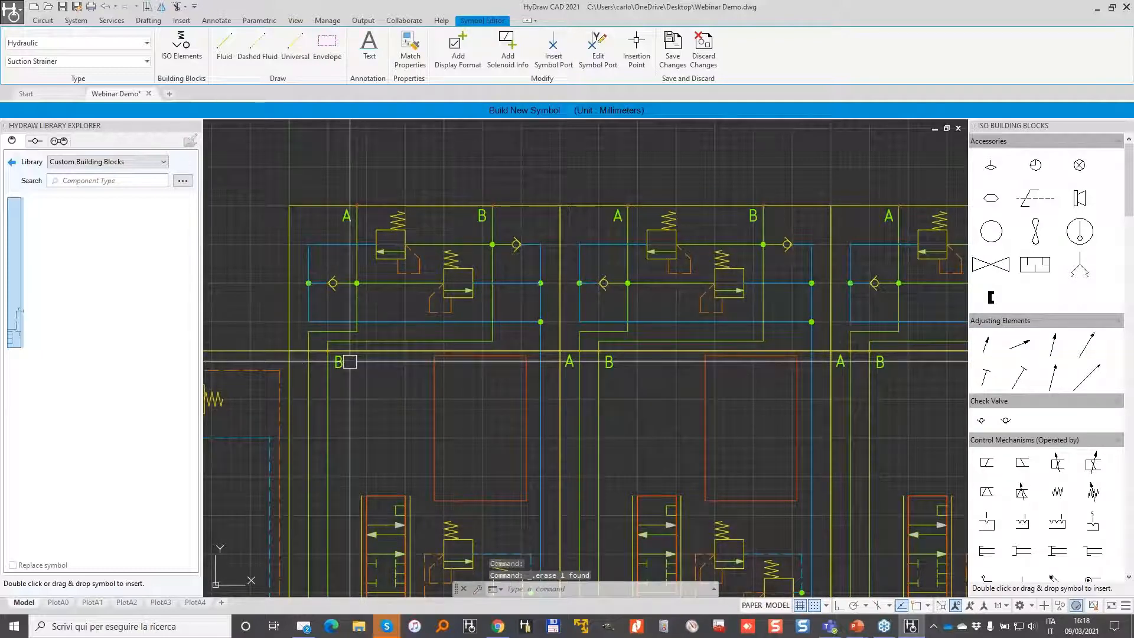
left_click(568, 363)
key("Delete")
left_click(608, 363)
key("Delete")
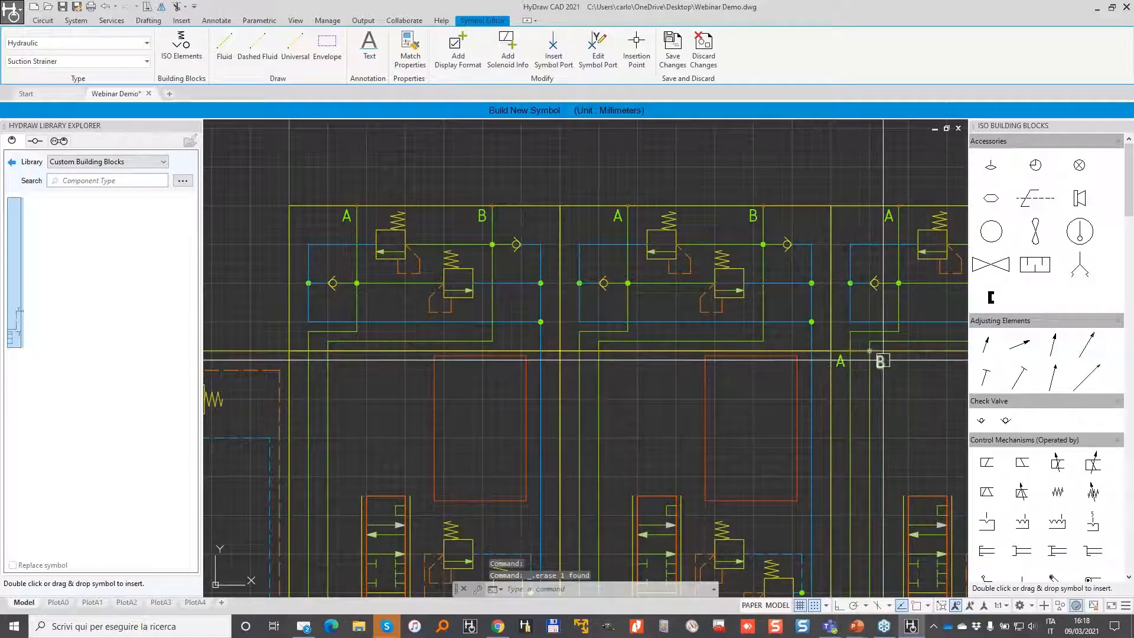
mouse_move(842, 362)
middle_mouse_down()
mouse_move(785, 338)
mouse_move(710, 336)
middle_mouse_up()
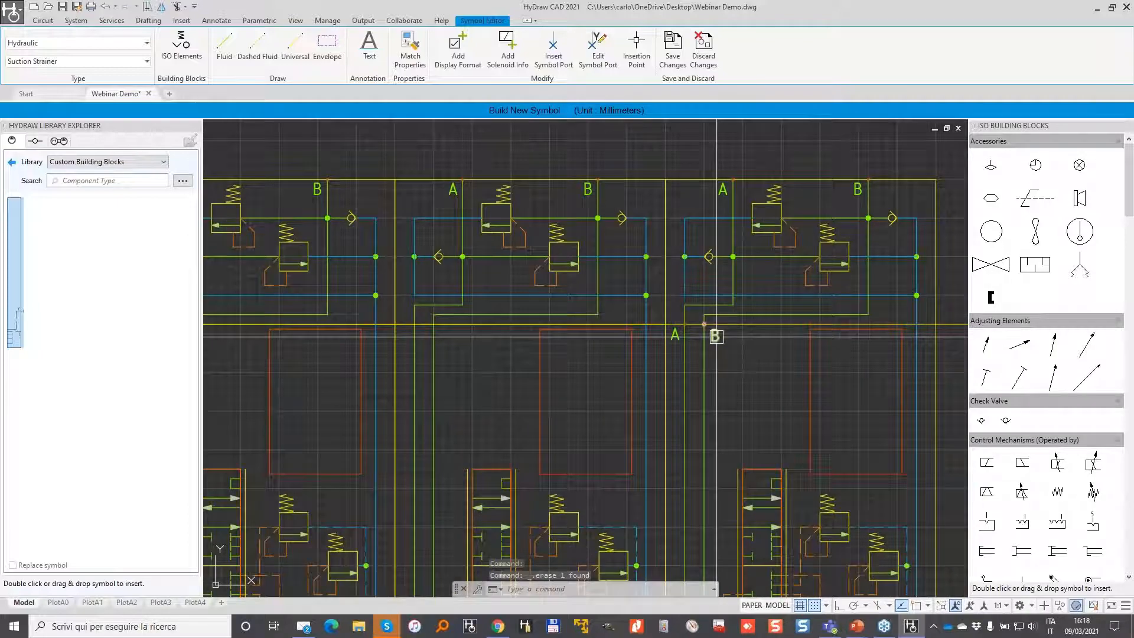
scroll(710, 336, "down", 4)
scroll(746, 319, "up", 6)
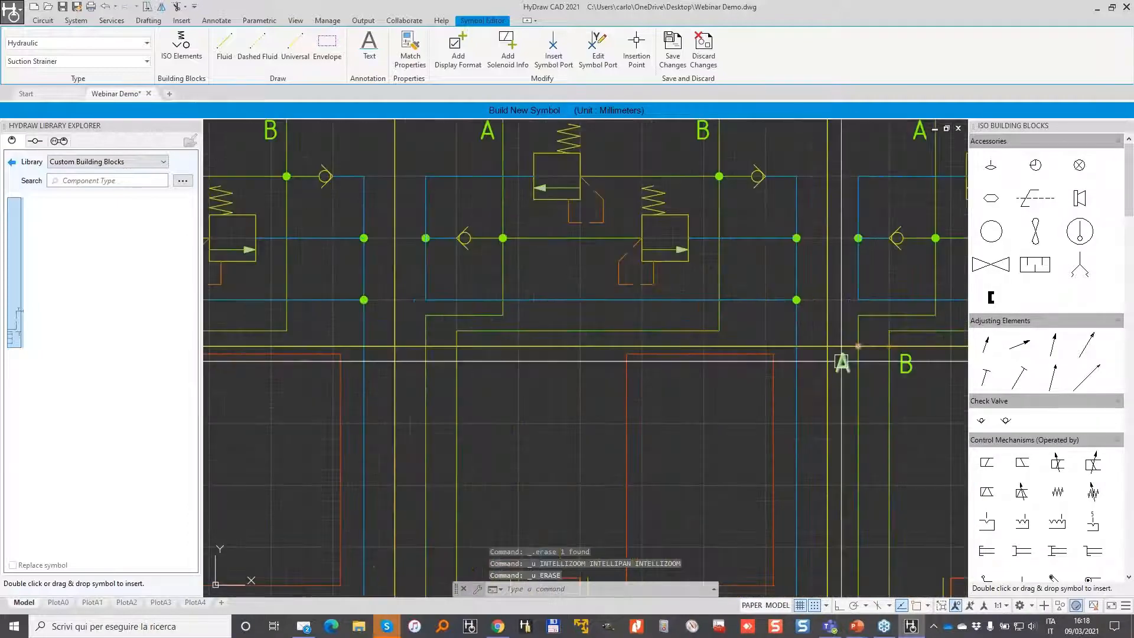
Delete the empty orange placeholder rectangles from the upper part of the three working sections.
scroll(892, 362, "down", 2)
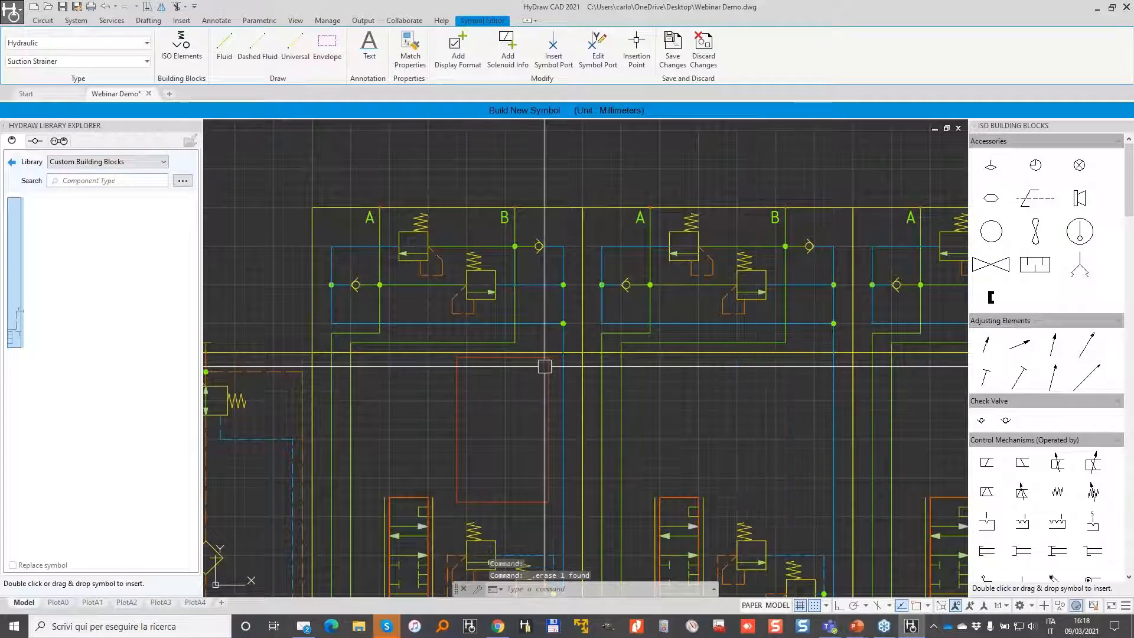
scroll(544, 366, "down", 2)
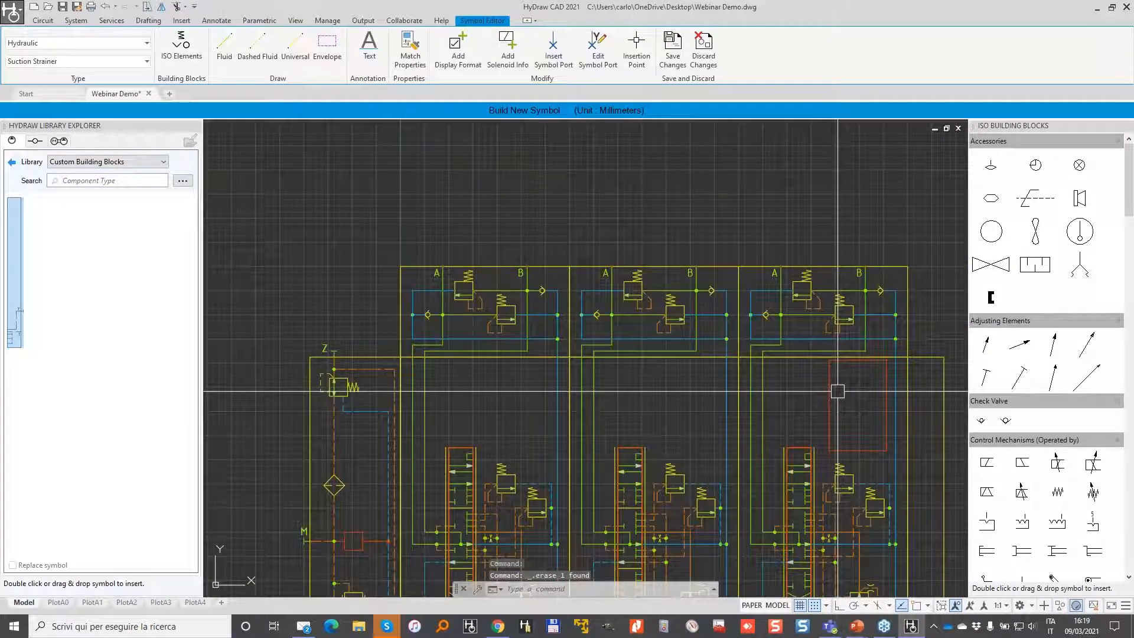
left_click(830, 379)
Delete the connection block's orange placeholder box beside port M, together with its connecting lines and leftover connection dot.
mouse_move(830, 378)
middle_mouse_down()
mouse_move(742, 352)
mouse_move(643, 187)
middle_mouse_up()
middle_click_drag(221, 334, 443, 299)
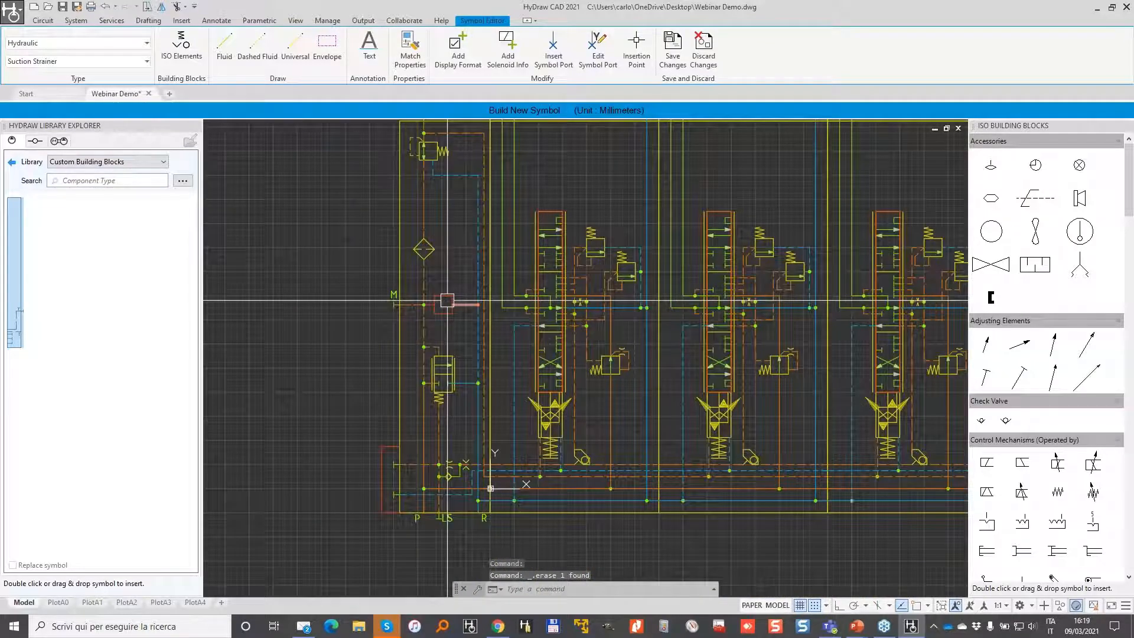
left_click(413, 284)
left_click(490, 322)
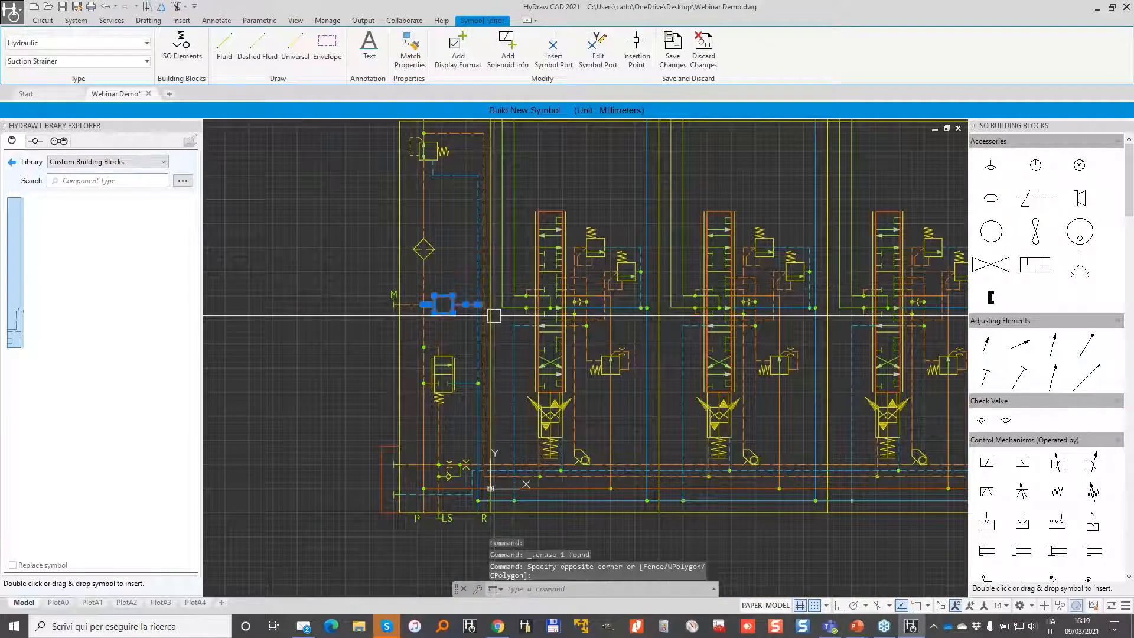
key("Delete")
scroll(448, 308, "up", 2)
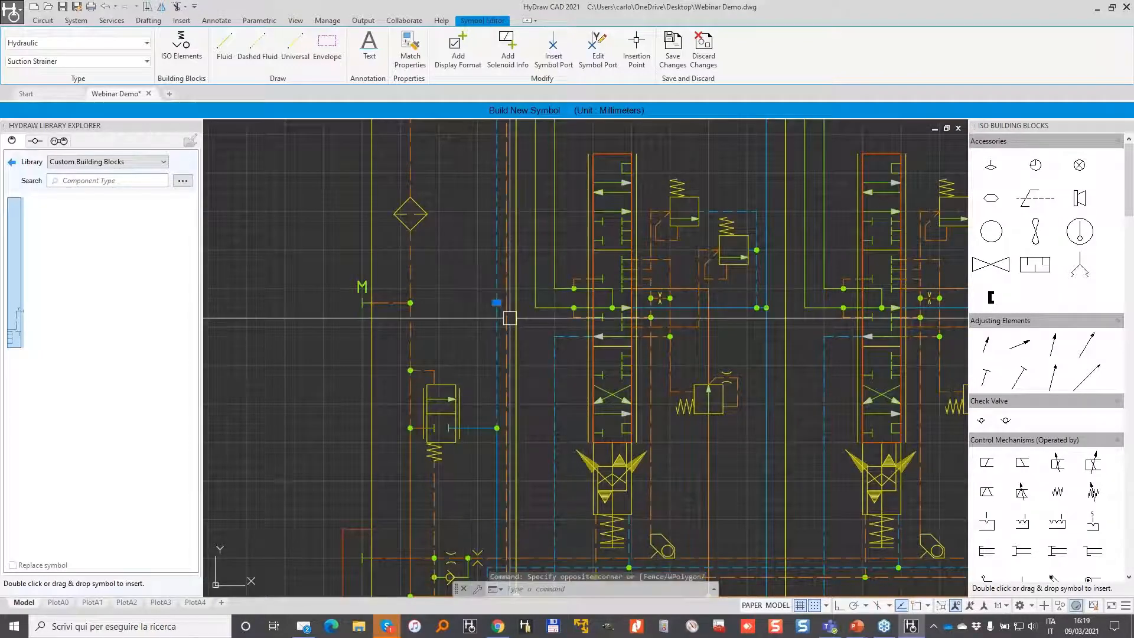
key("Delete")
scroll(509, 318, "down", 2)
scroll(496, 322, "down", 2)
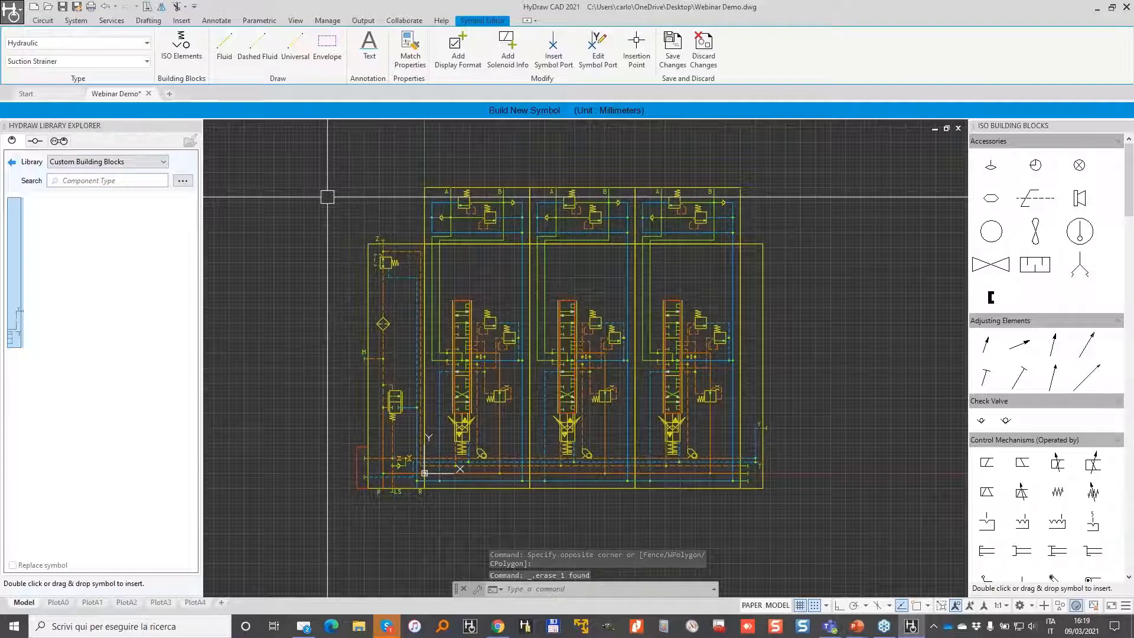
Set the symbol's insertion point at port P on the lower edge of the connection block.
left_click(637, 44)
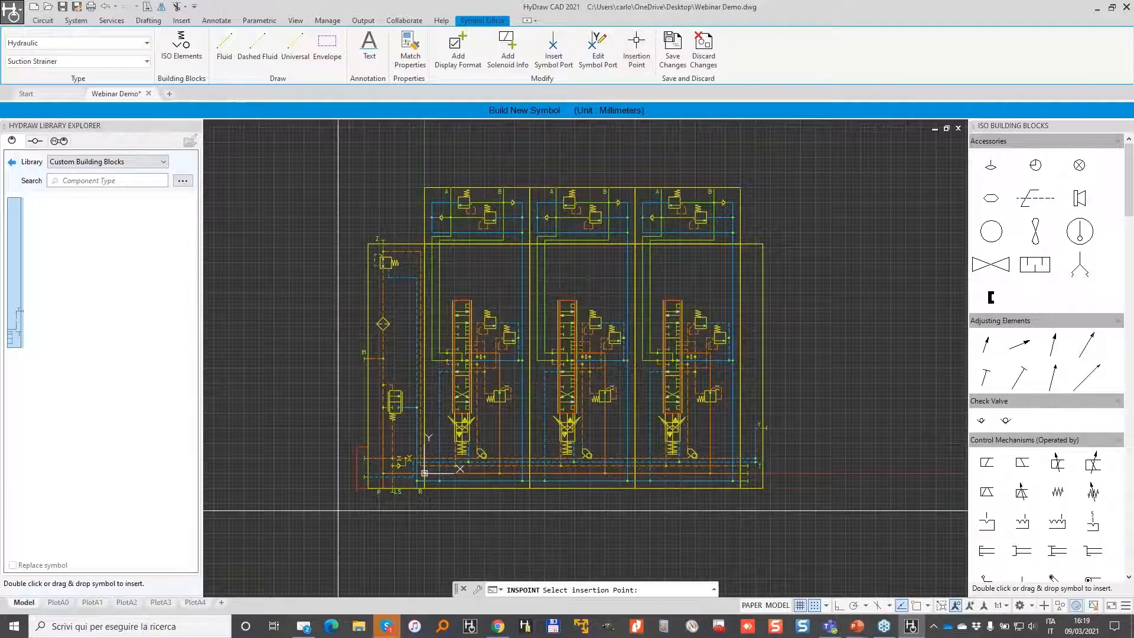
scroll(349, 499, "up", 5)
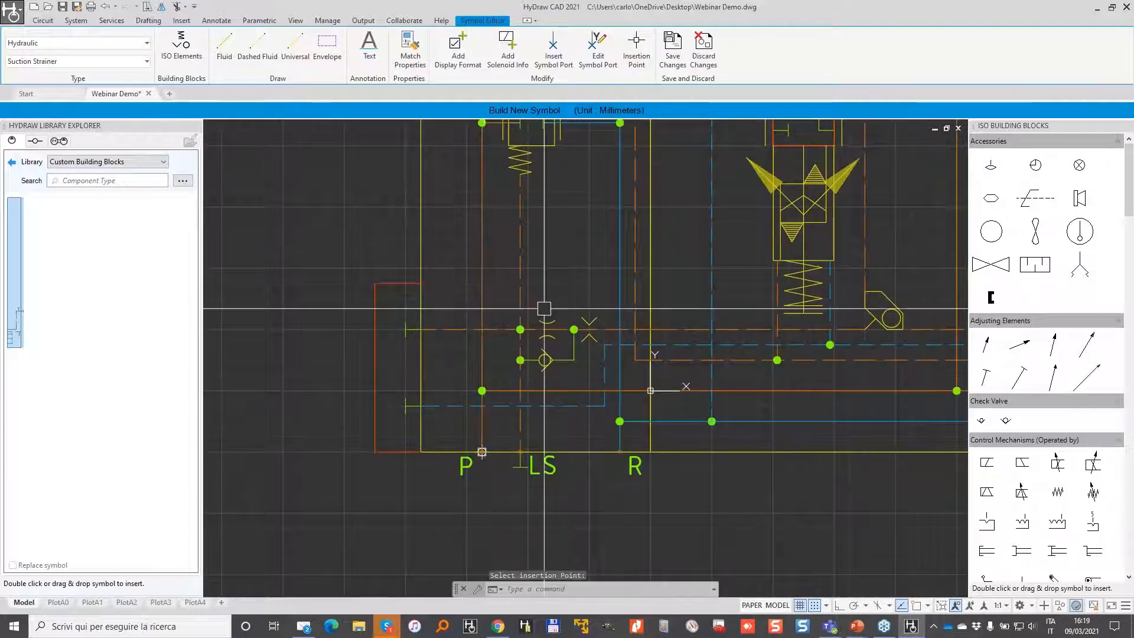
scroll(484, 447, "down", 4)
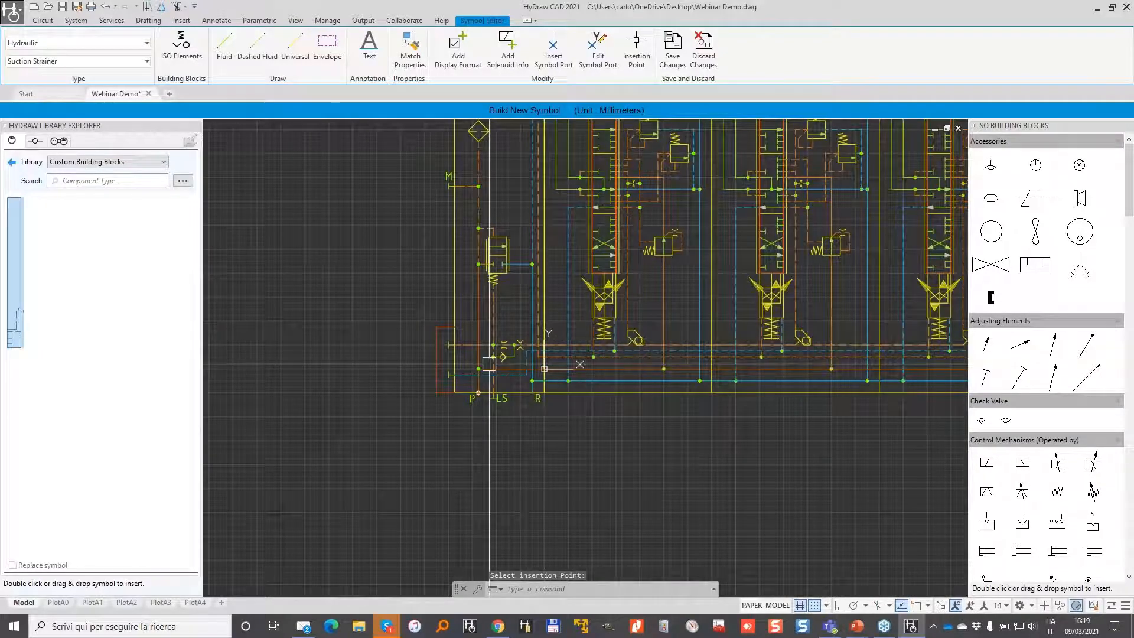
scroll(489, 364, "down", 2)
scroll(491, 363, "down", 2)
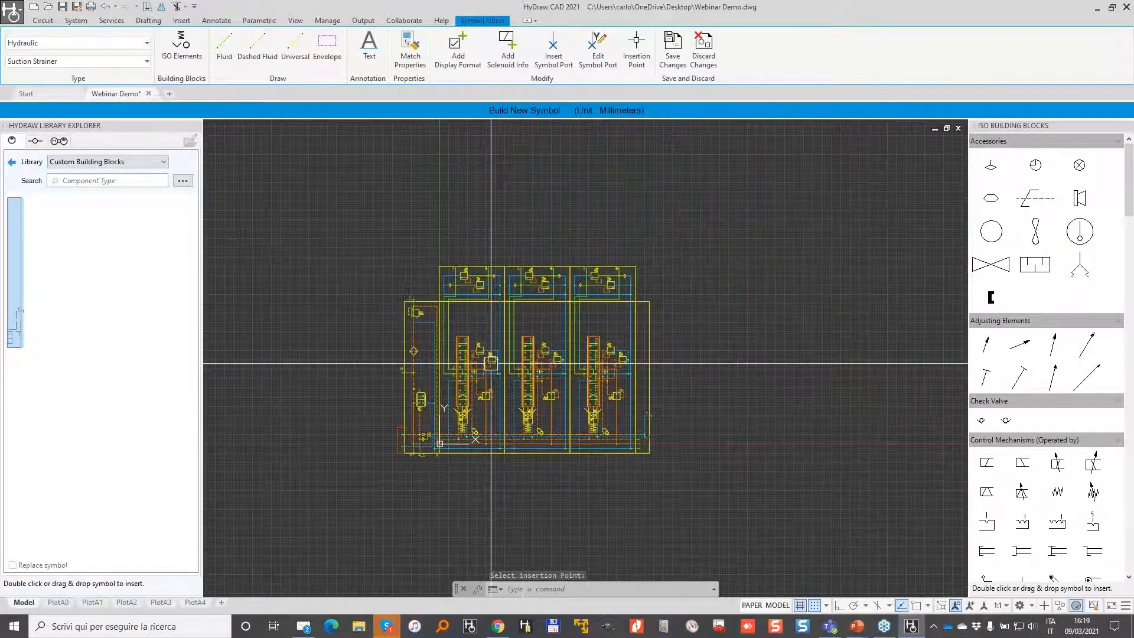
scroll(490, 363, "up", 2)
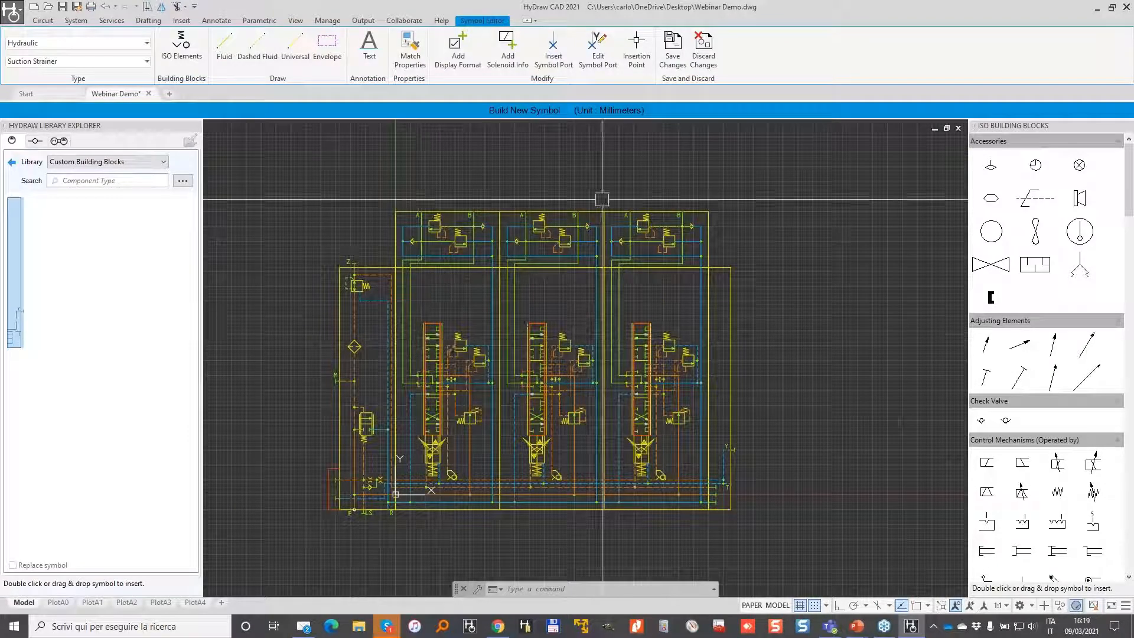
Save the new valve symbol and place it on the schematic sheet, in the upper area beyond the tank and pump circuit.
left_click(673, 47)
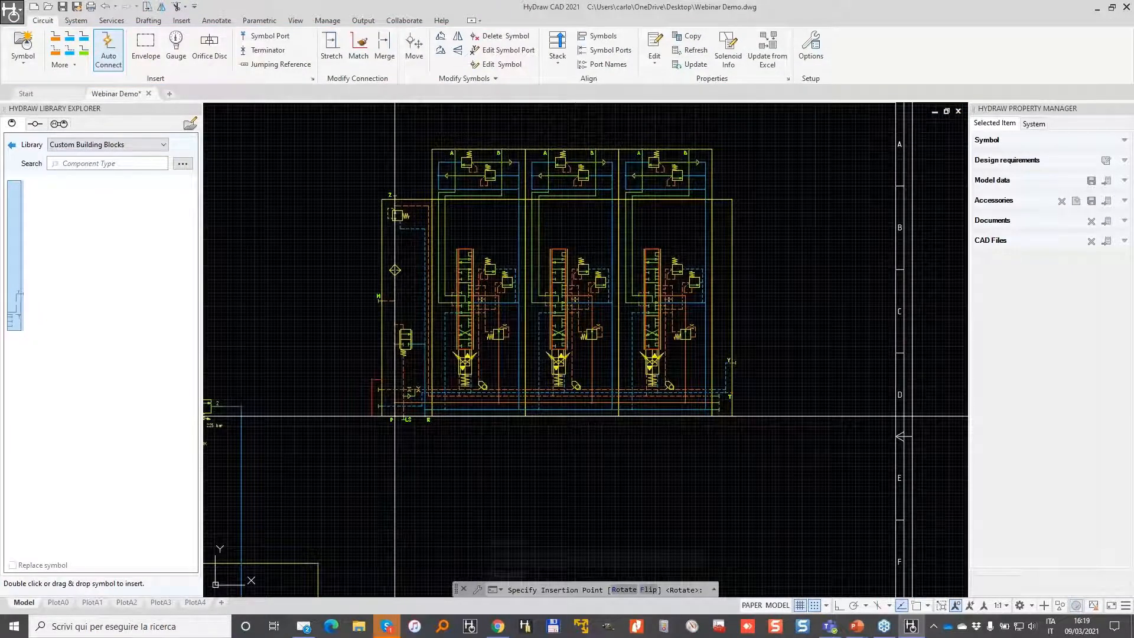
scroll(384, 428, "down", 2)
mouse_move(381, 433)
middle_mouse_down()
mouse_move(406, 398)
mouse_move(500, 327)
middle_mouse_up()
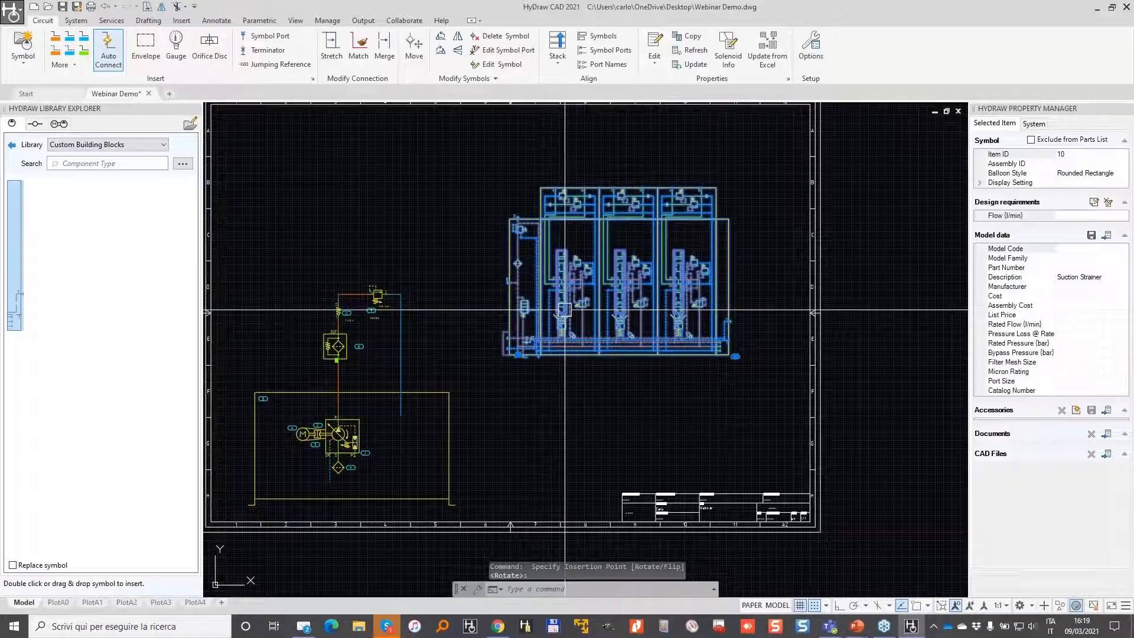
Move the valve symbol's item balloon from beyond its lower corner to just above the connection block, near port Z.
scroll(735, 355, "up", 4)
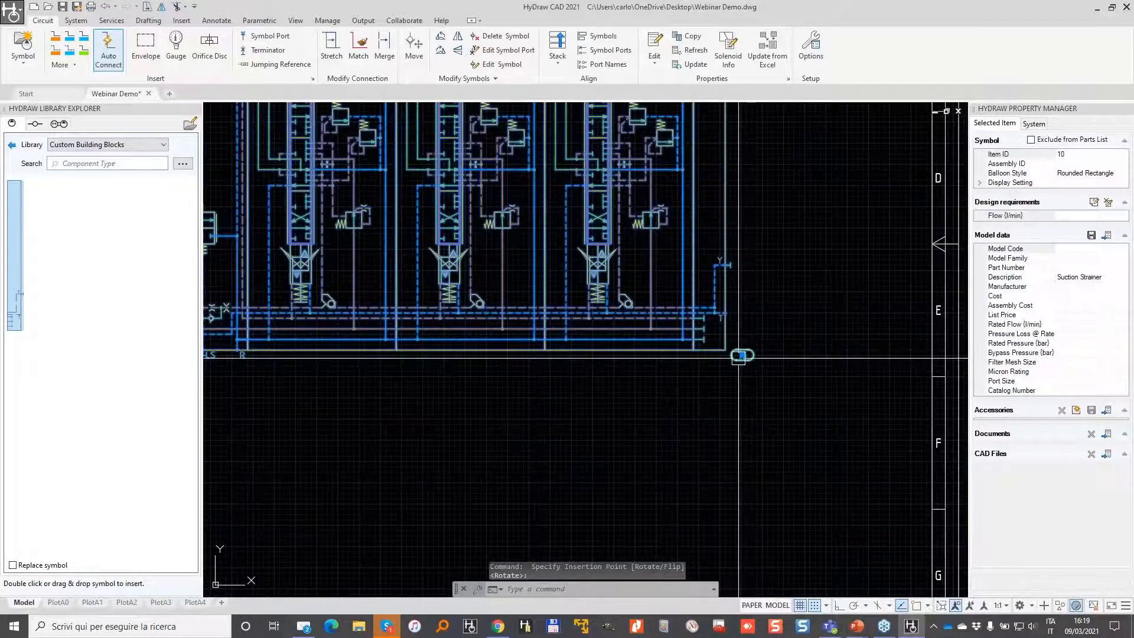
left_click(742, 355)
scroll(743, 355, "down", 4)
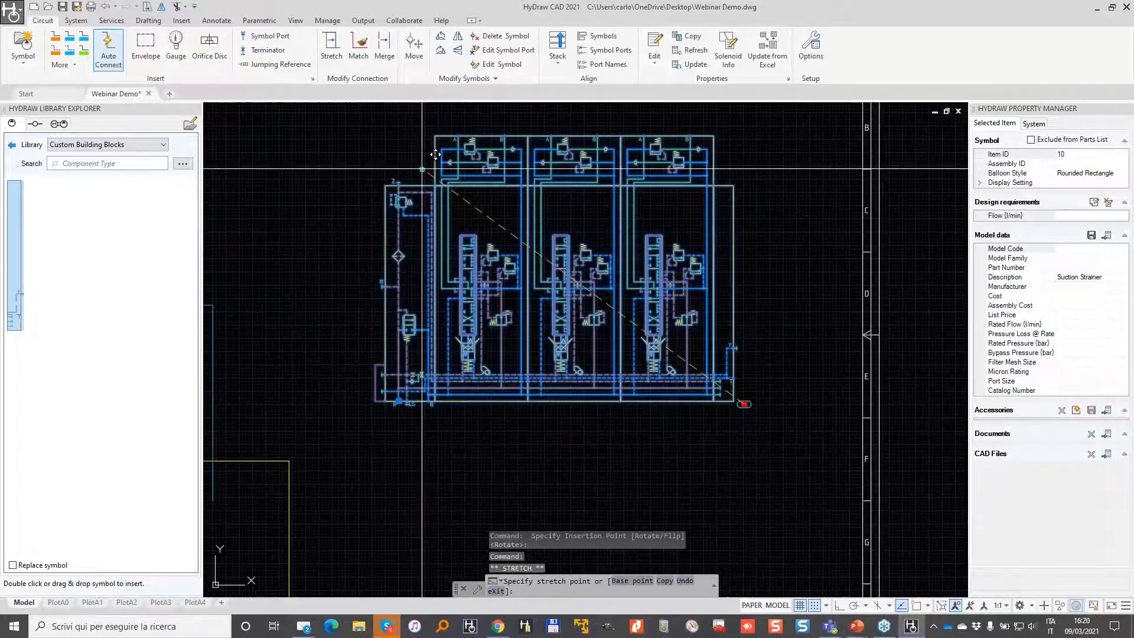
key("Escape")
key("Escape")
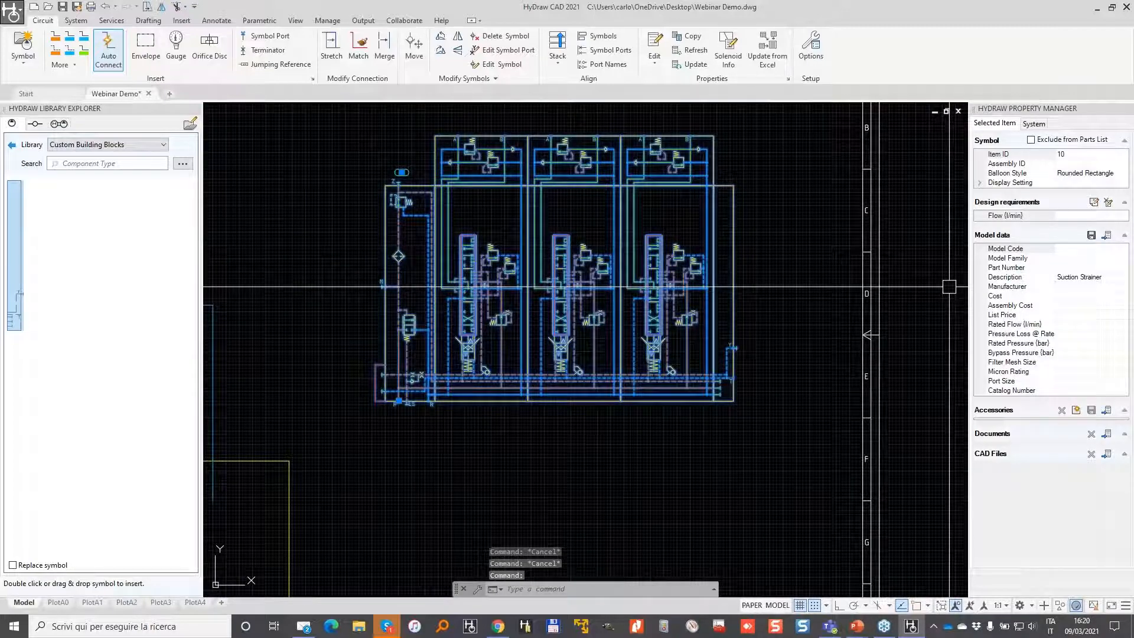
Set the sectional valve symbol's model code to VESTSECTIONAL1.
left_click(1129, 249)
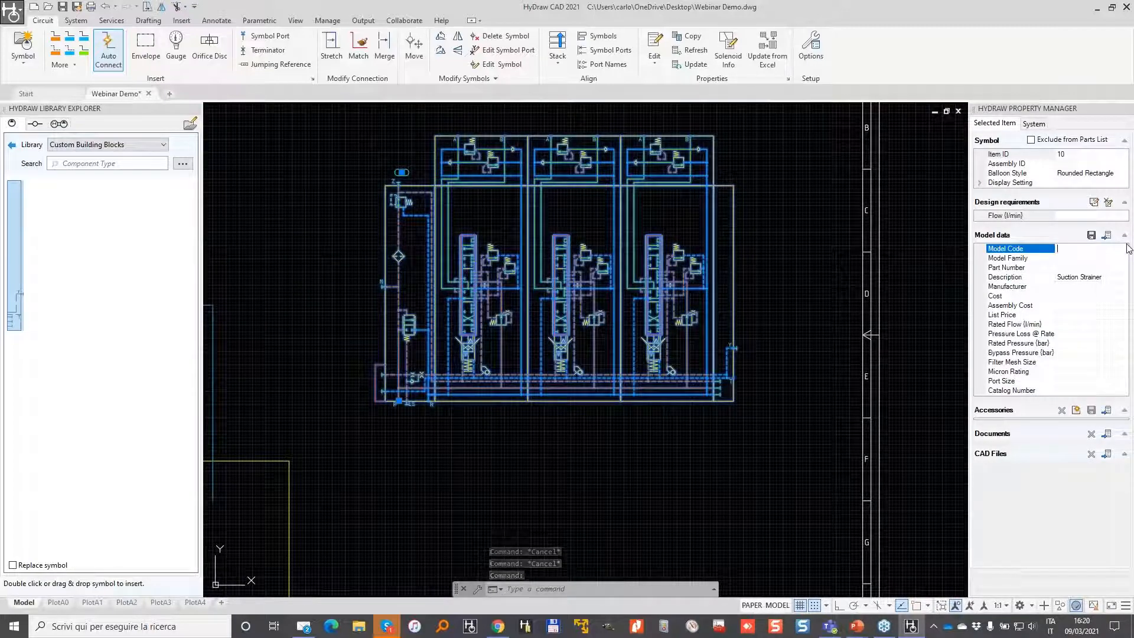
type("vests")
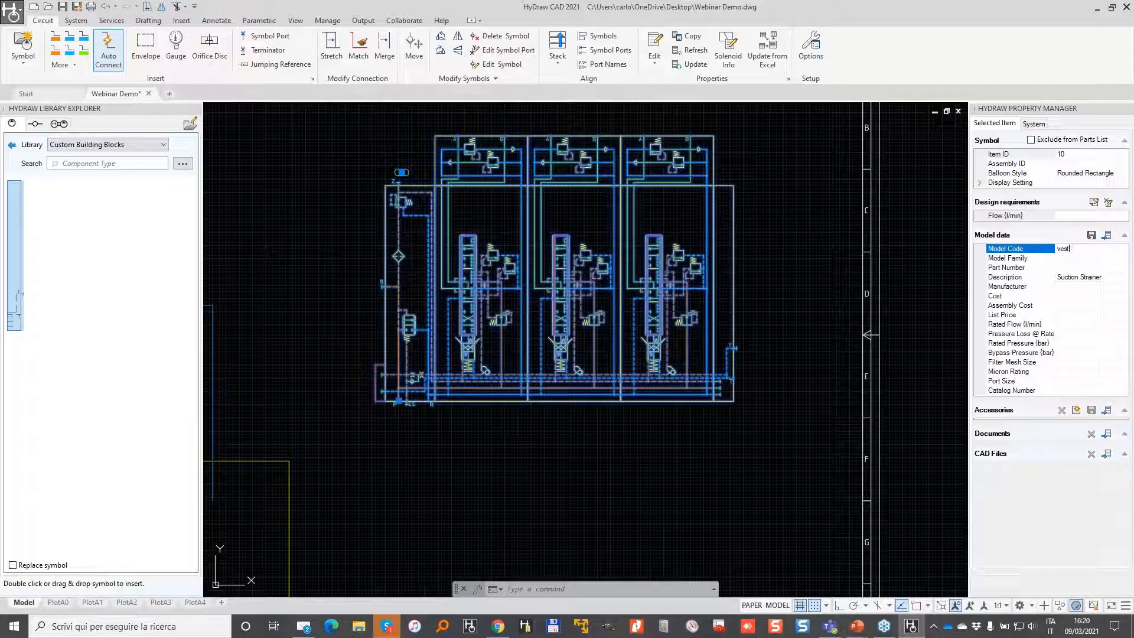
key("BackSpace")
key("BackSpace")
key("BackSpace")
key("BackSpace")
type("VESTSECTIONAL1")
key("Return")
key("Escape")
key("Escape")
key("Escape")
Turn off automatic connection of symbols.
scroll(597, 243, "down", 3)
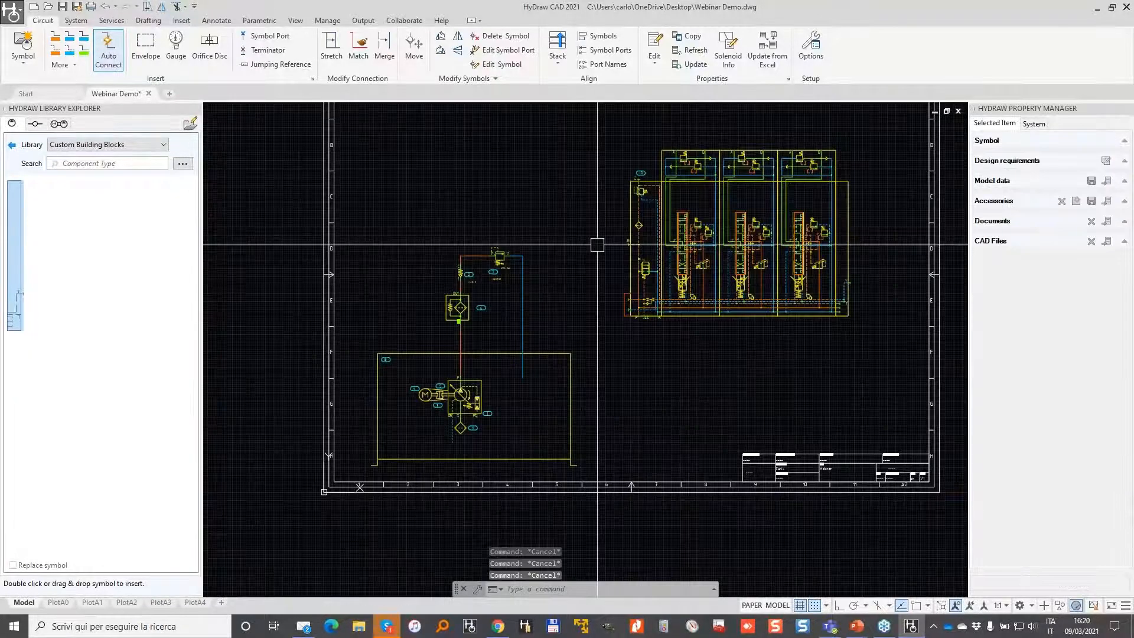
scroll(664, 348, "up", 6)
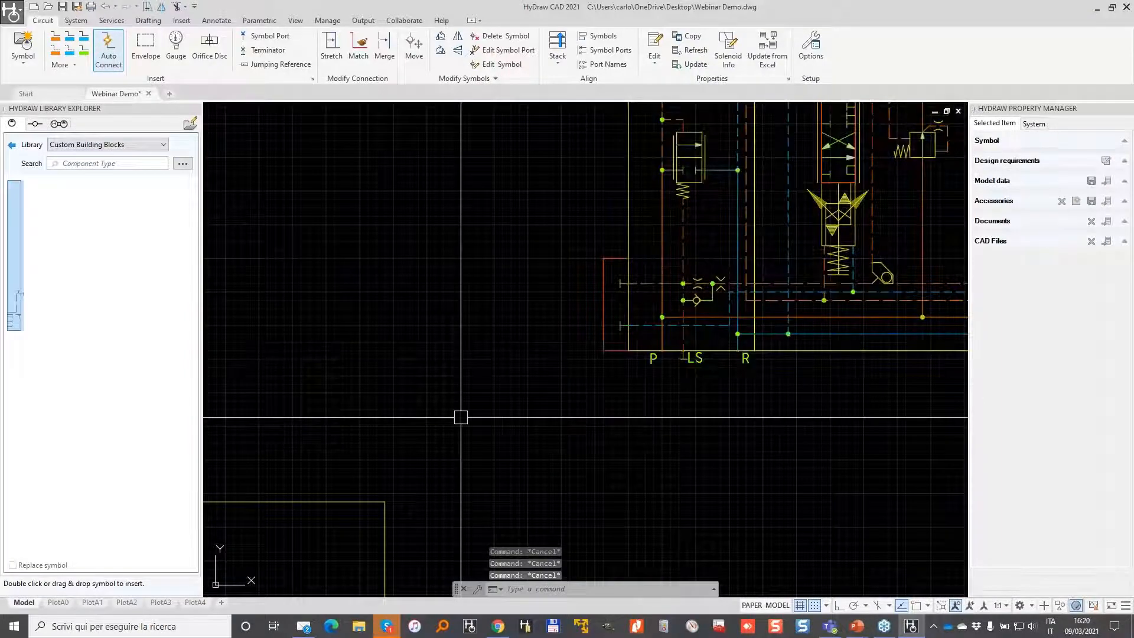
scroll(461, 417, "down", 2)
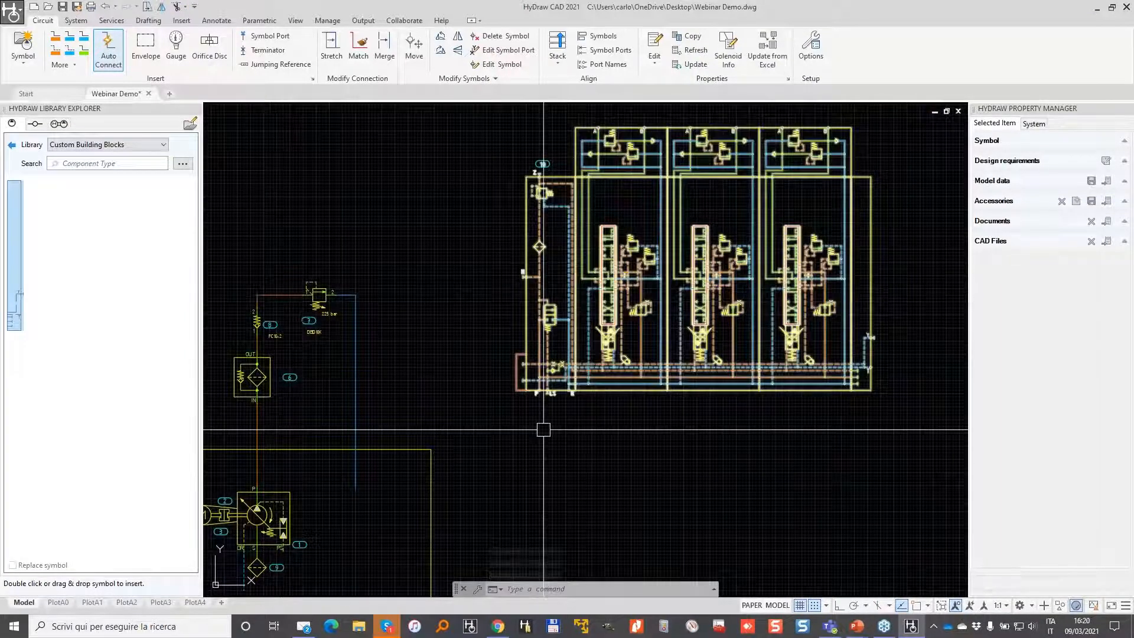
middle_click_drag(368, 459, 410, 354)
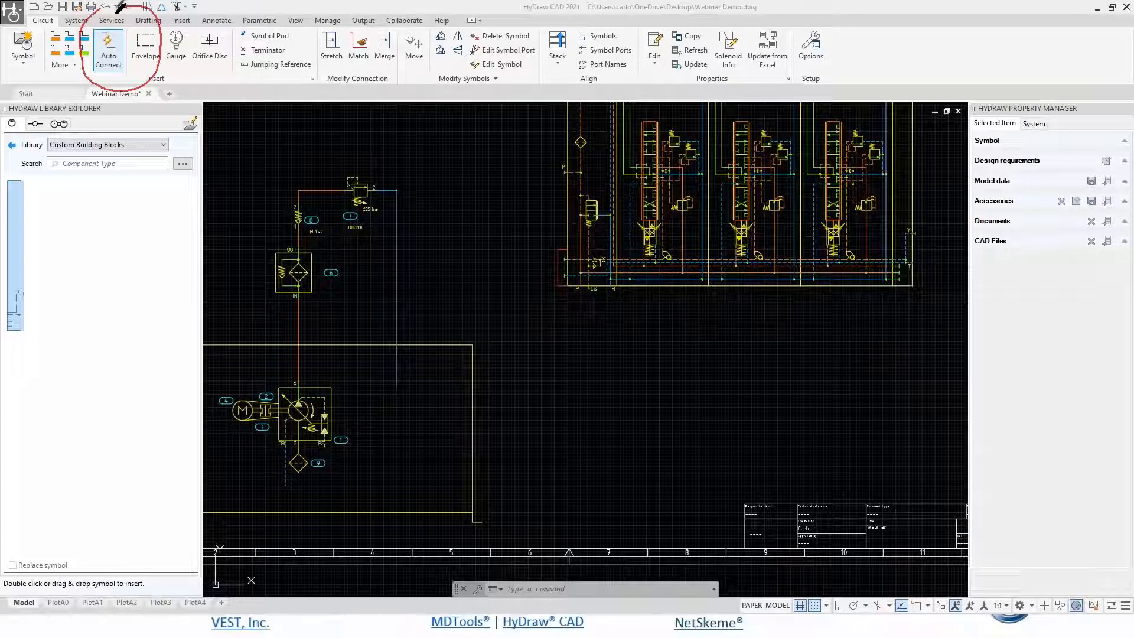
left_click(114, 56)
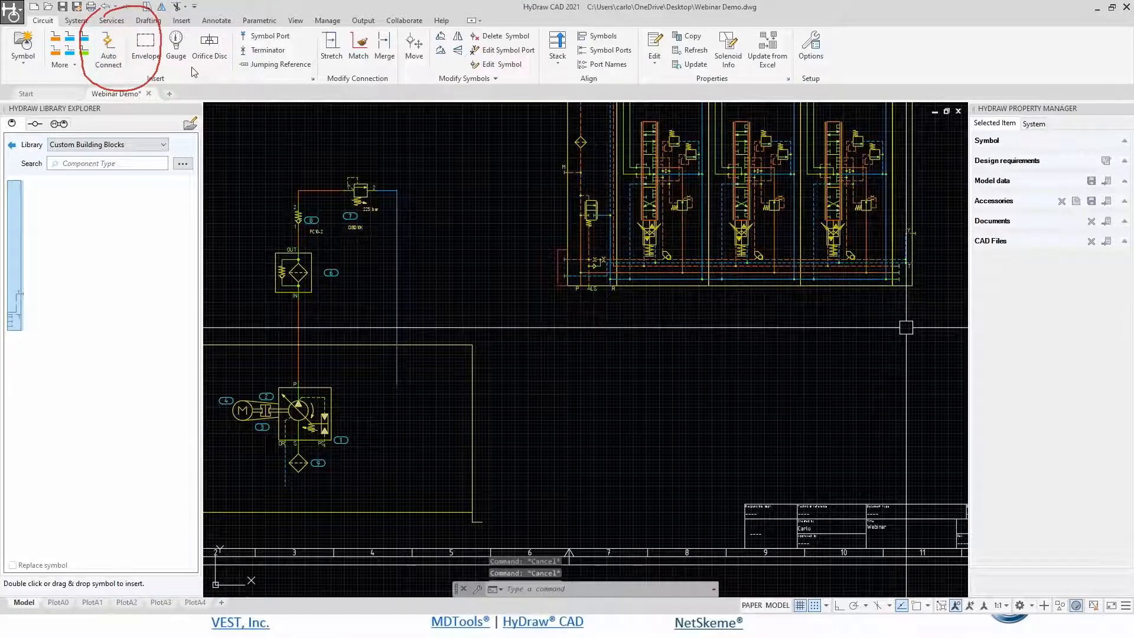
key("Escape")
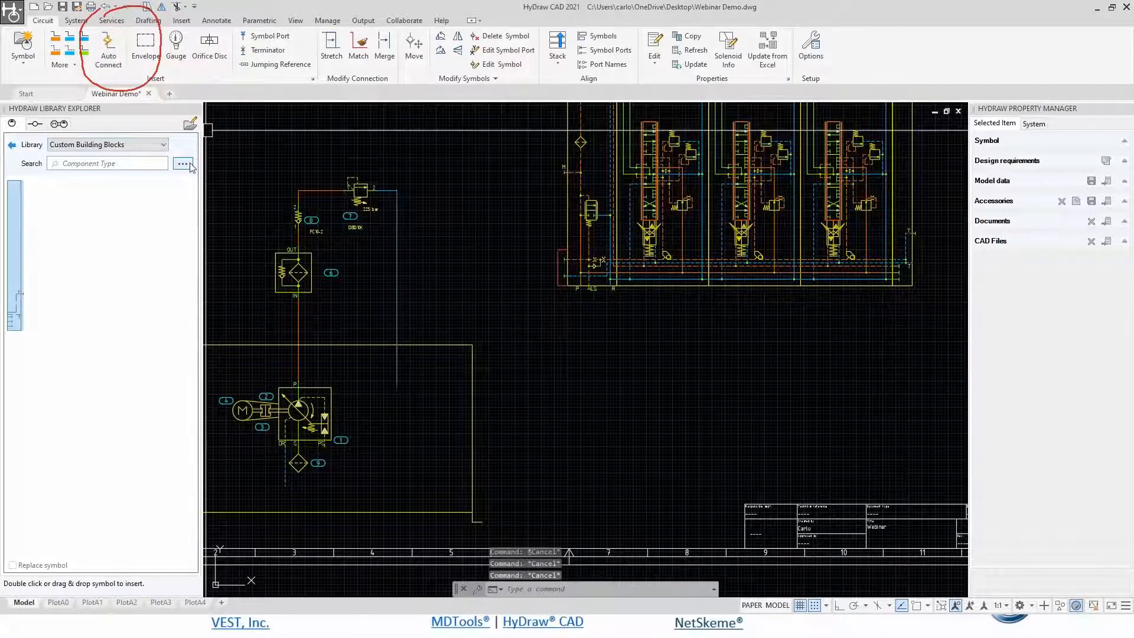
Draw a pressure line from the valve's port P, routed around the relief valve, to the junction above check valve 8.
left_click(55, 42)
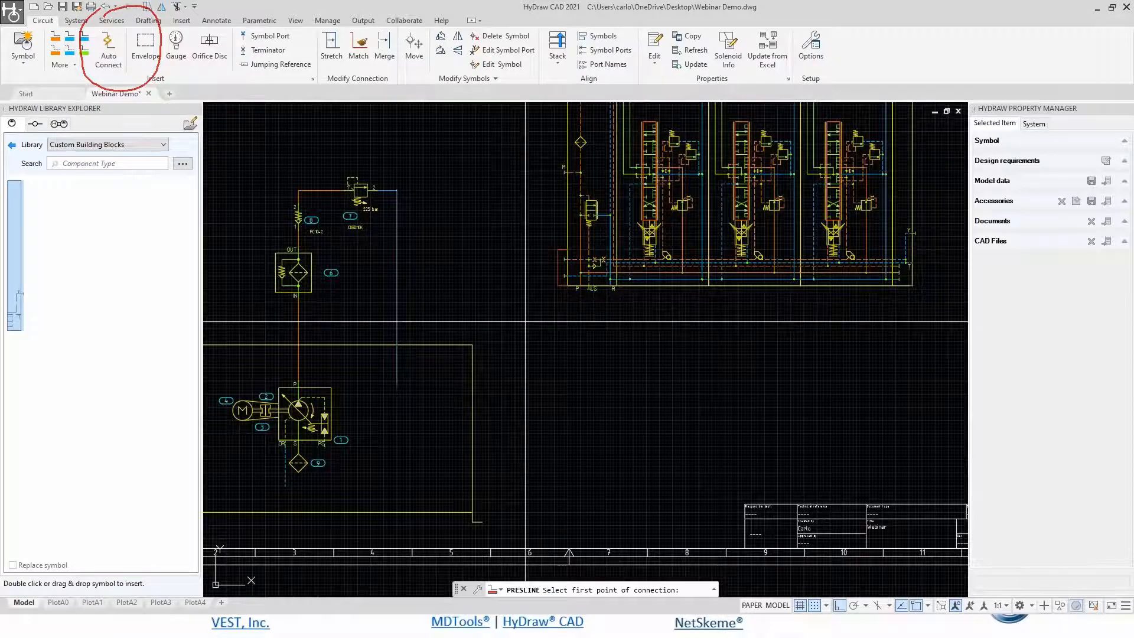
scroll(562, 314, "up", 2)
left_click(587, 273)
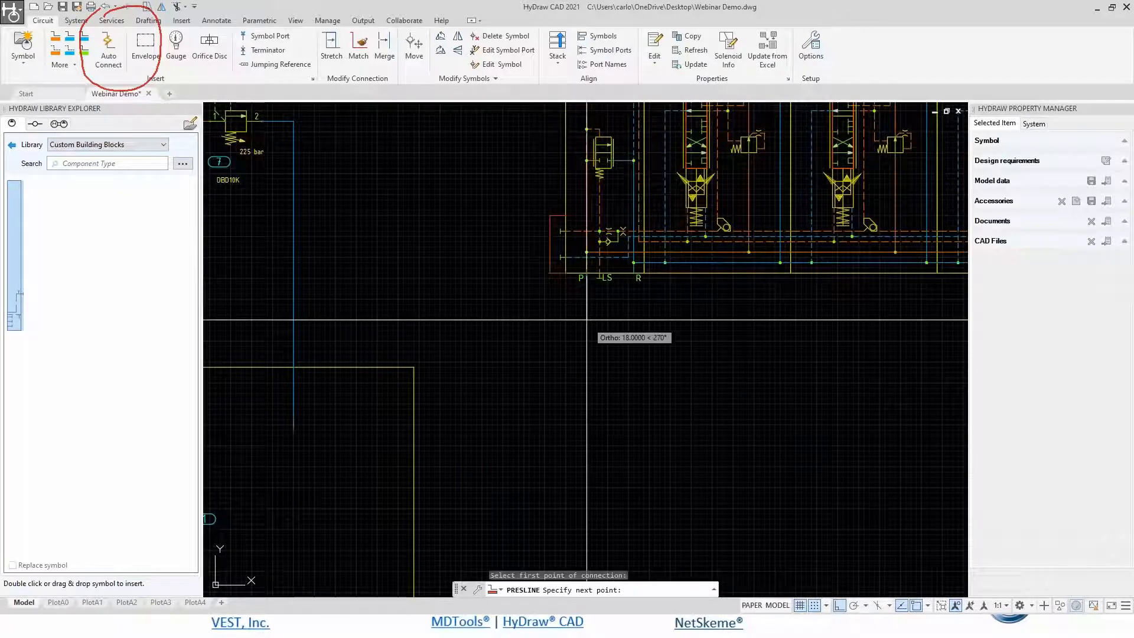
left_click(586, 319)
left_click(341, 319)
middle_click_drag(341, 320, 458, 558)
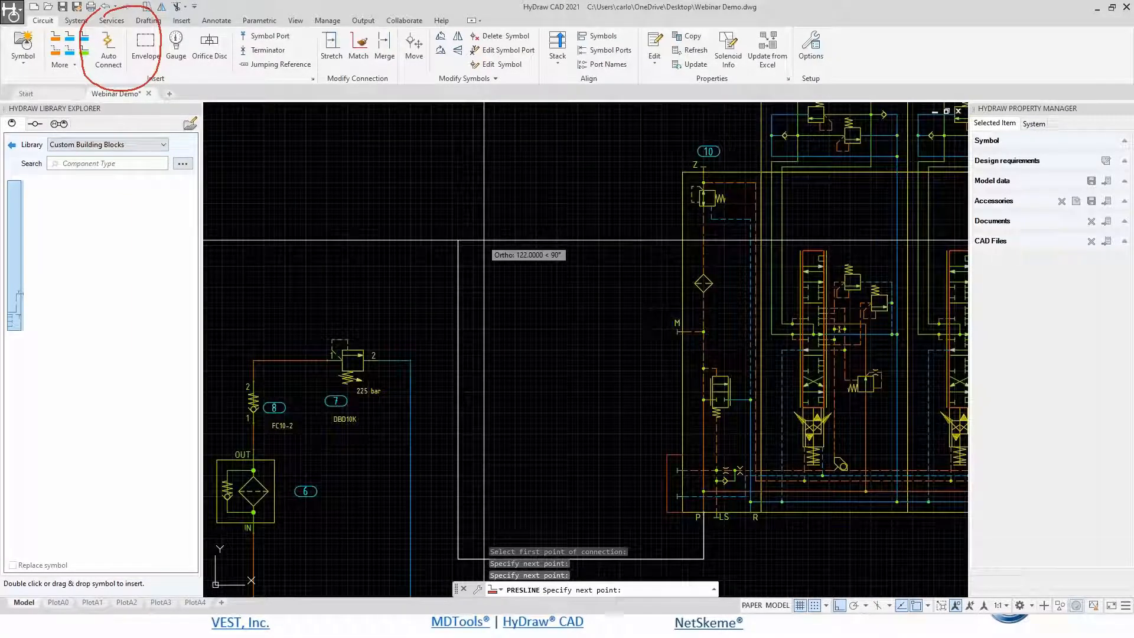
left_click(483, 240)
left_click(254, 255)
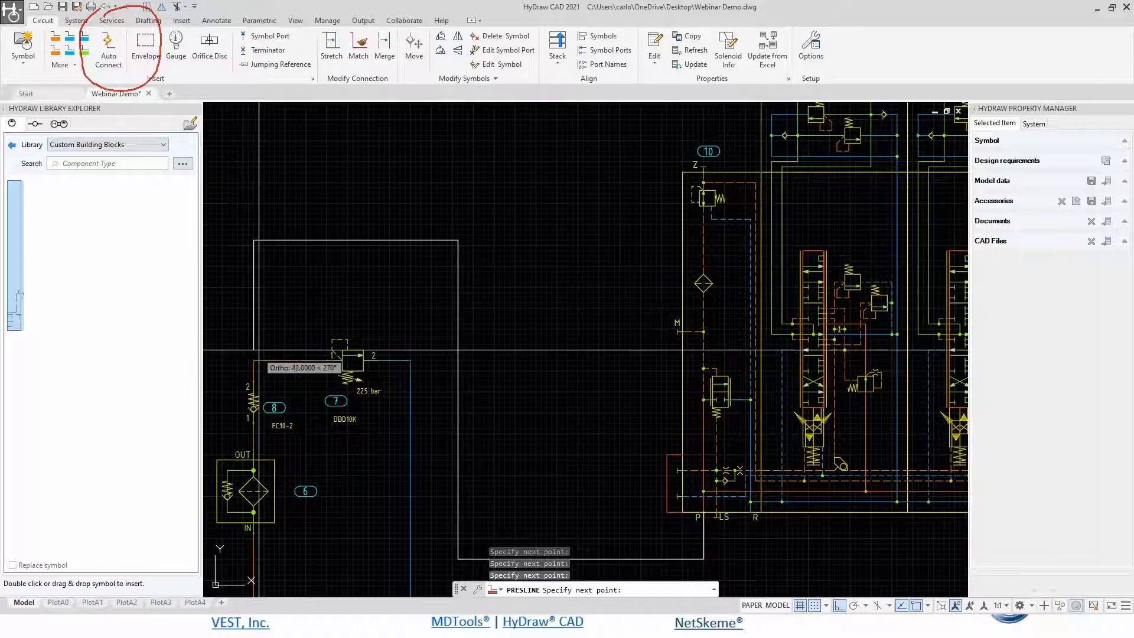
left_click(254, 360)
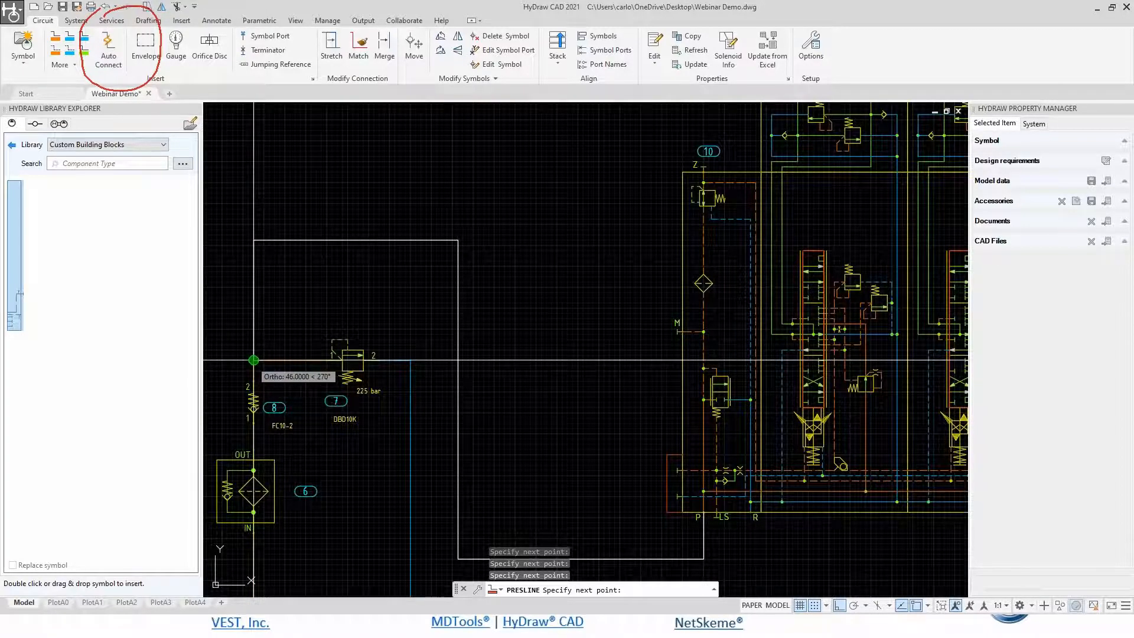
Draw a reservoir line from the valve's port R, 94 units down and across, ending inside the tank outline.
scroll(327, 274, "down", 3)
middle_click_drag(505, 307, 496, 201)
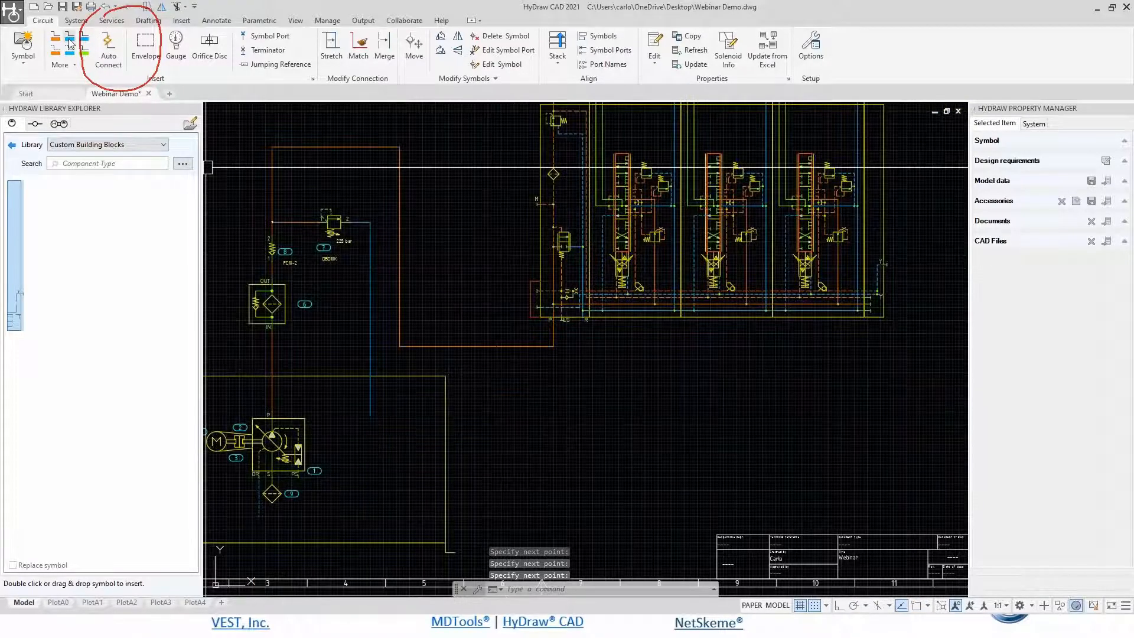
left_click(69, 41)
left_click(584, 319)
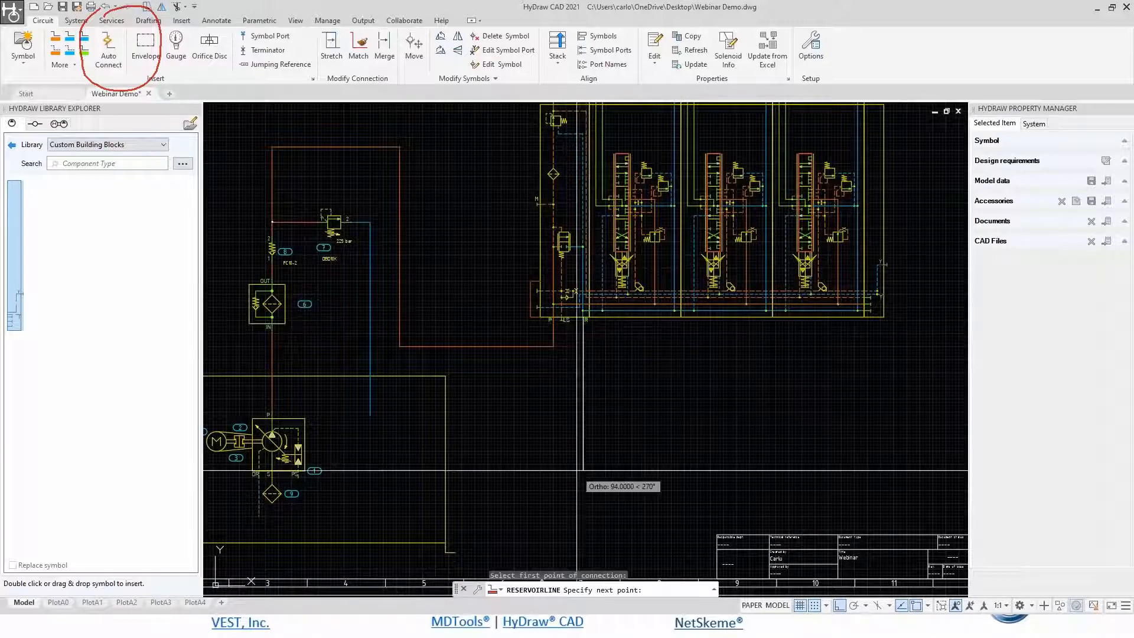
left_click(579, 470)
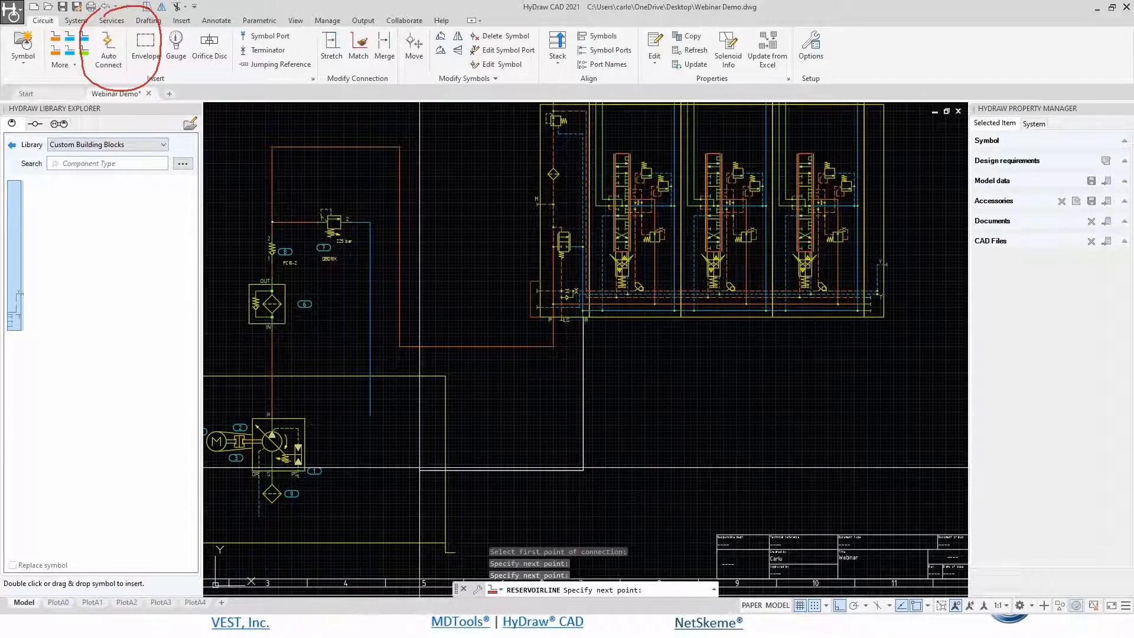
key("Return")
Open the sectional valve symbol for in-place reference editing, with all nested objects selected automatically.
scroll(589, 323, "up", 7)
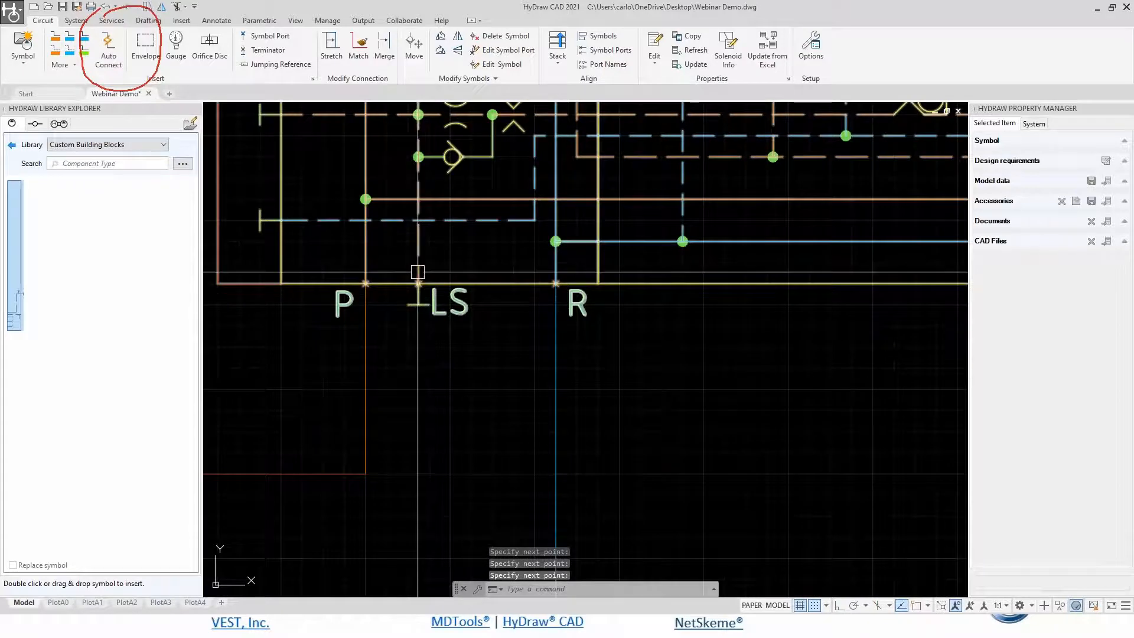
scroll(420, 302, "down", 4)
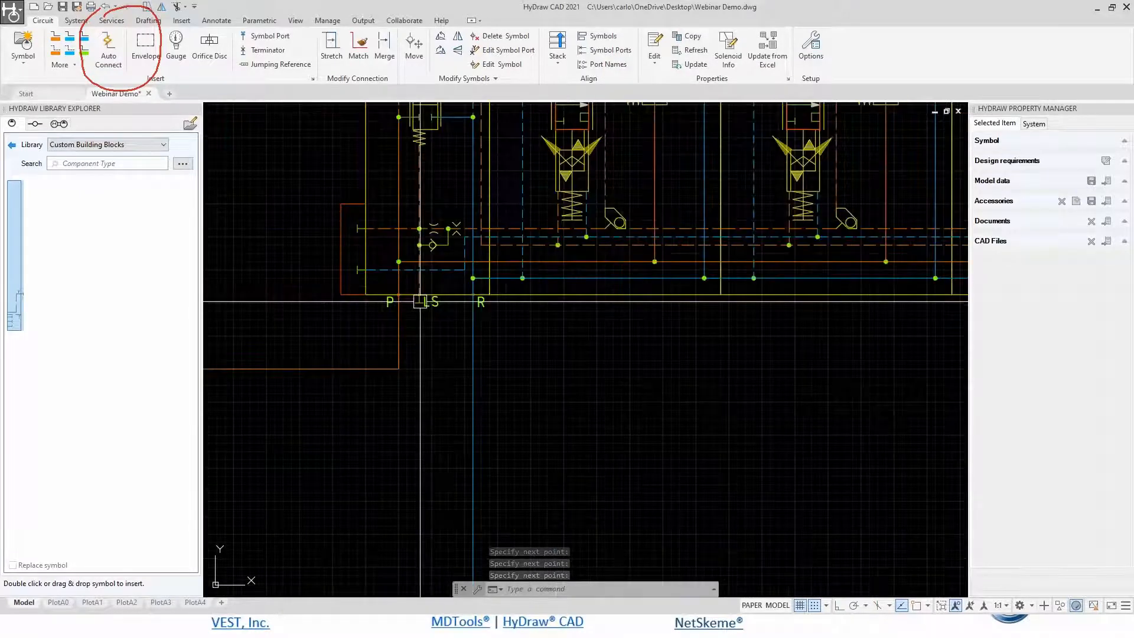
left_click(429, 300)
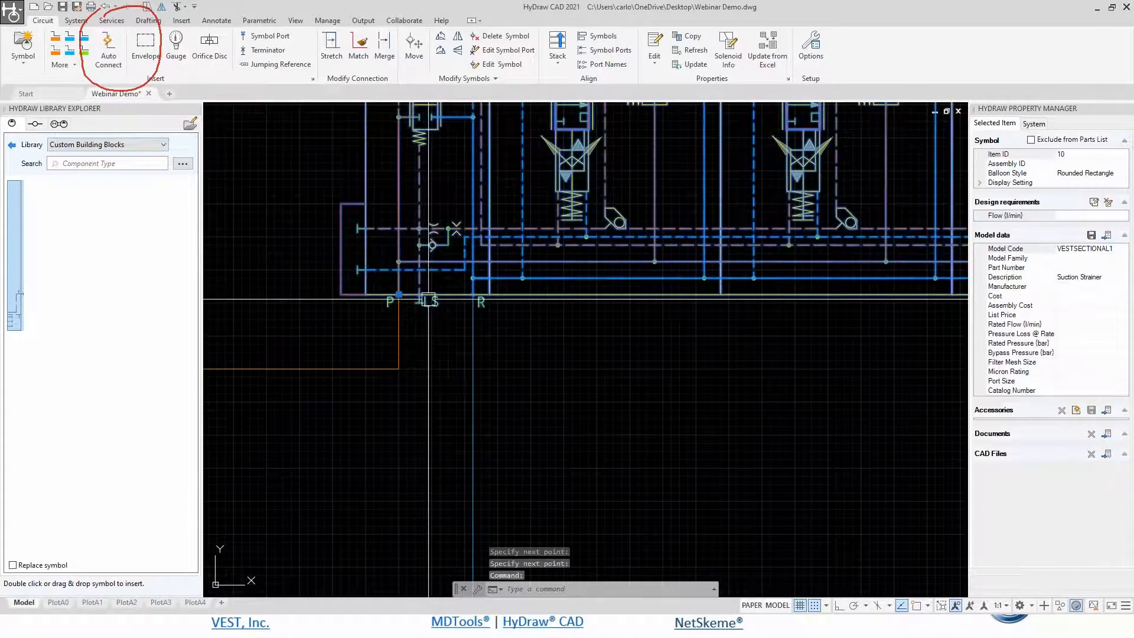
right_click(429, 300)
left_click(496, 275)
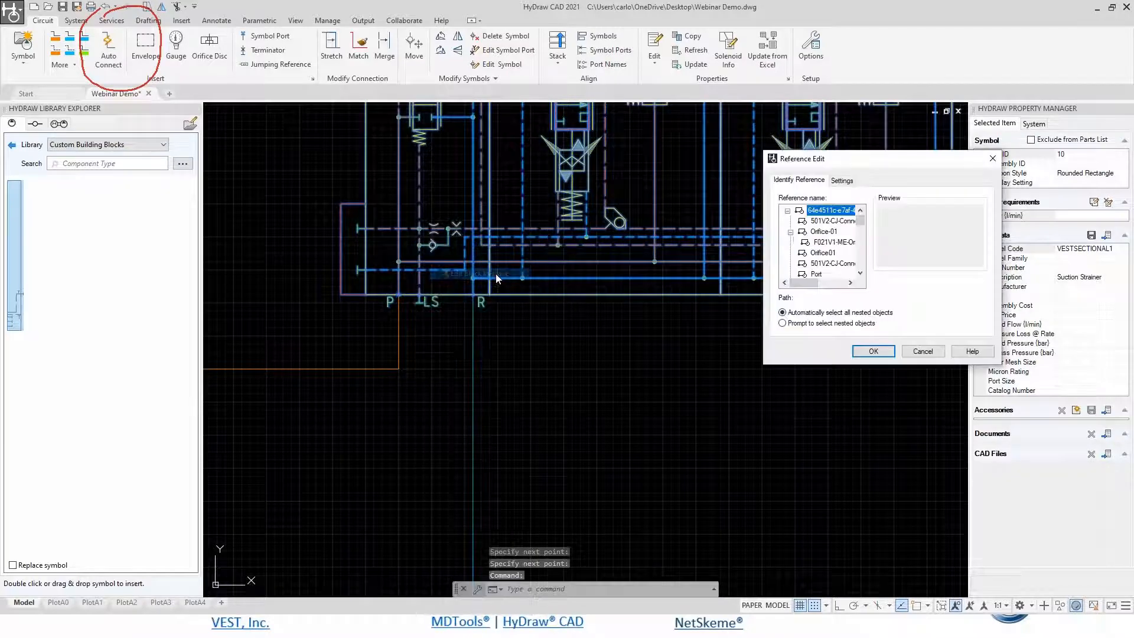
key("Return")
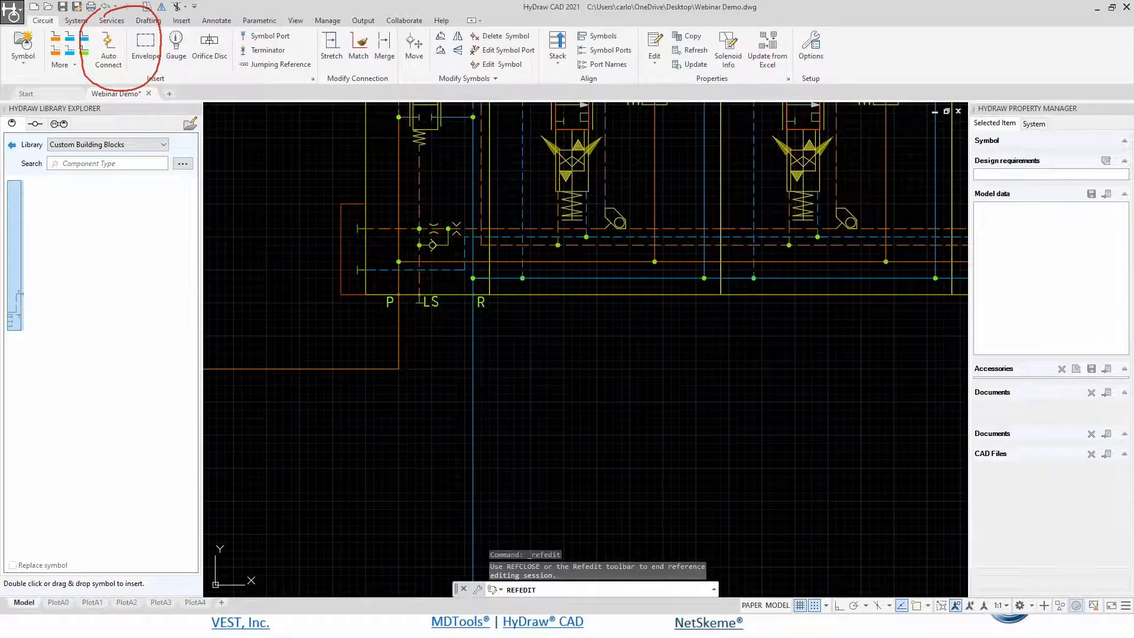
Delete the plug mark below port LS and save the changes to the valve symbol.
scroll(417, 299, "up", 5)
left_click(436, 346)
left_click(407, 311)
key("Delete")
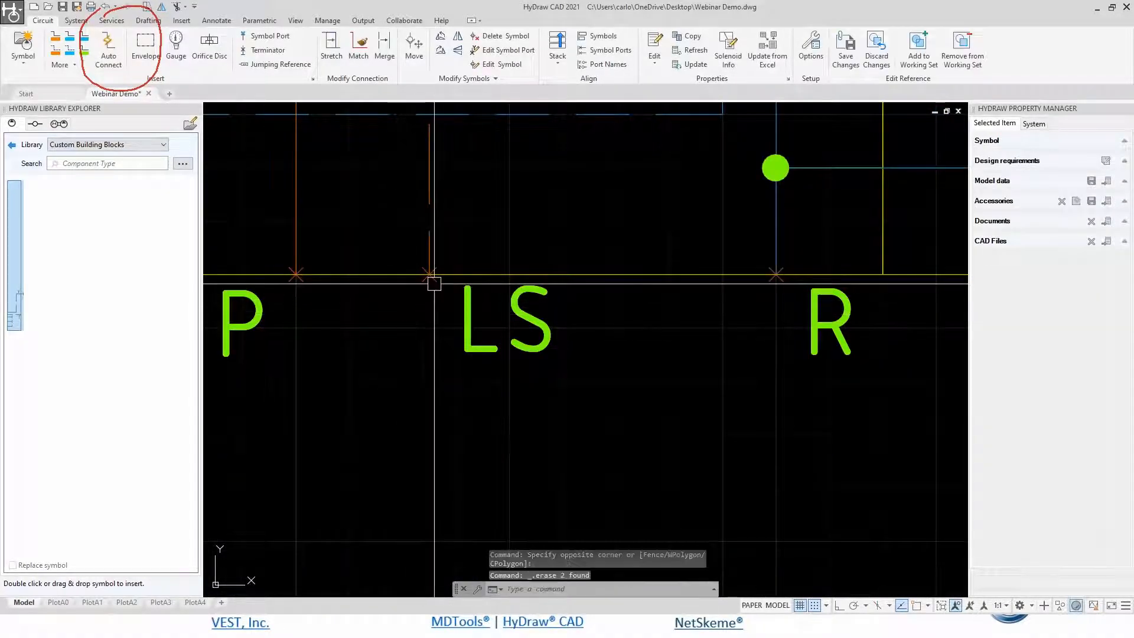
scroll(434, 283, "down", 4)
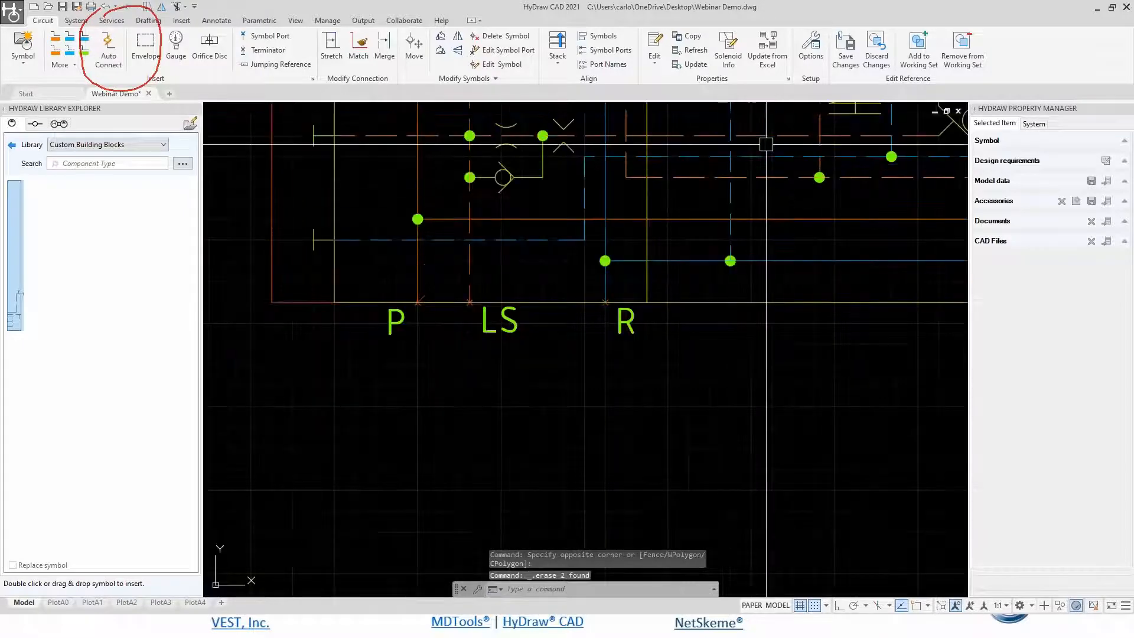
left_click(846, 44)
left_click(544, 345)
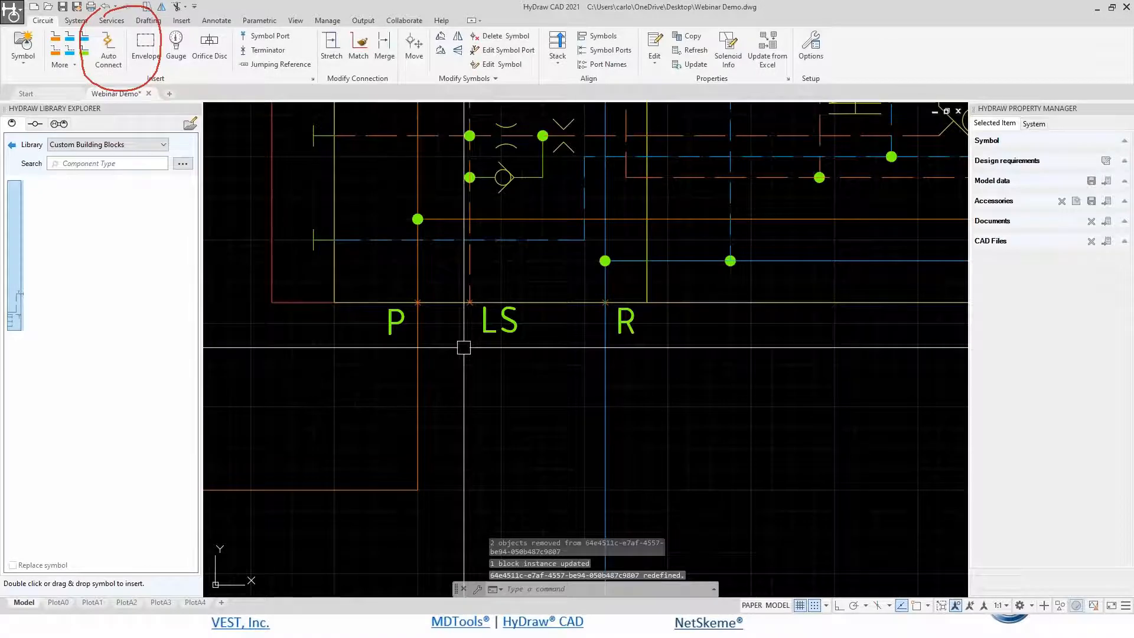
Draw a control line from the valve's port LS through the tank area to port PS on the pump.
scroll(464, 347, "down", 3)
scroll(464, 347, "down", 2)
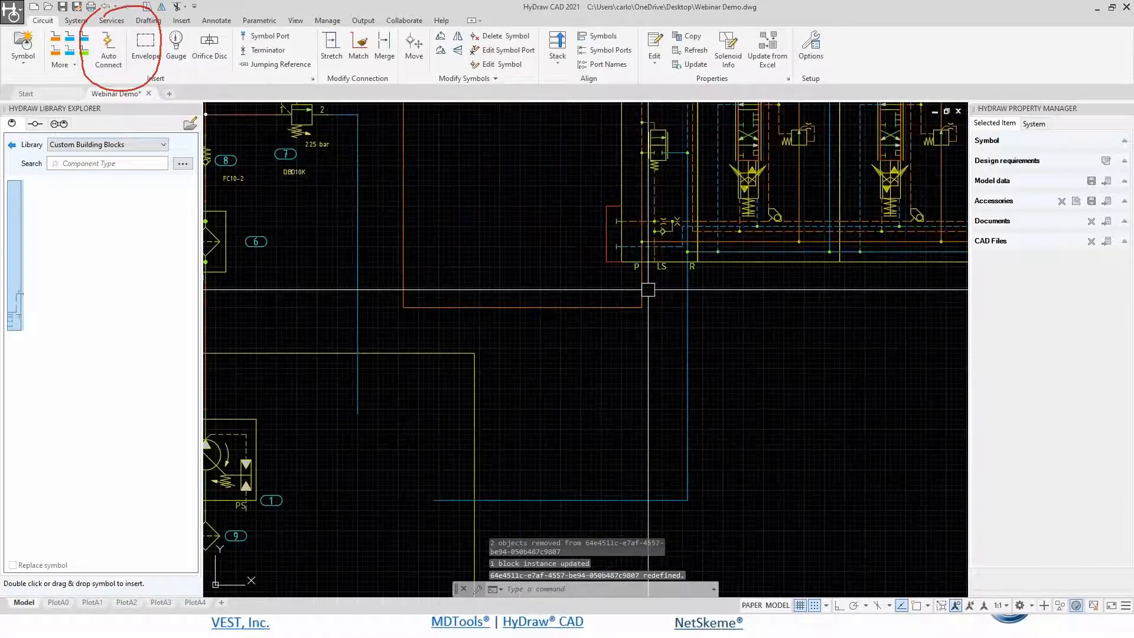
left_click(53, 52)
left_click(654, 261)
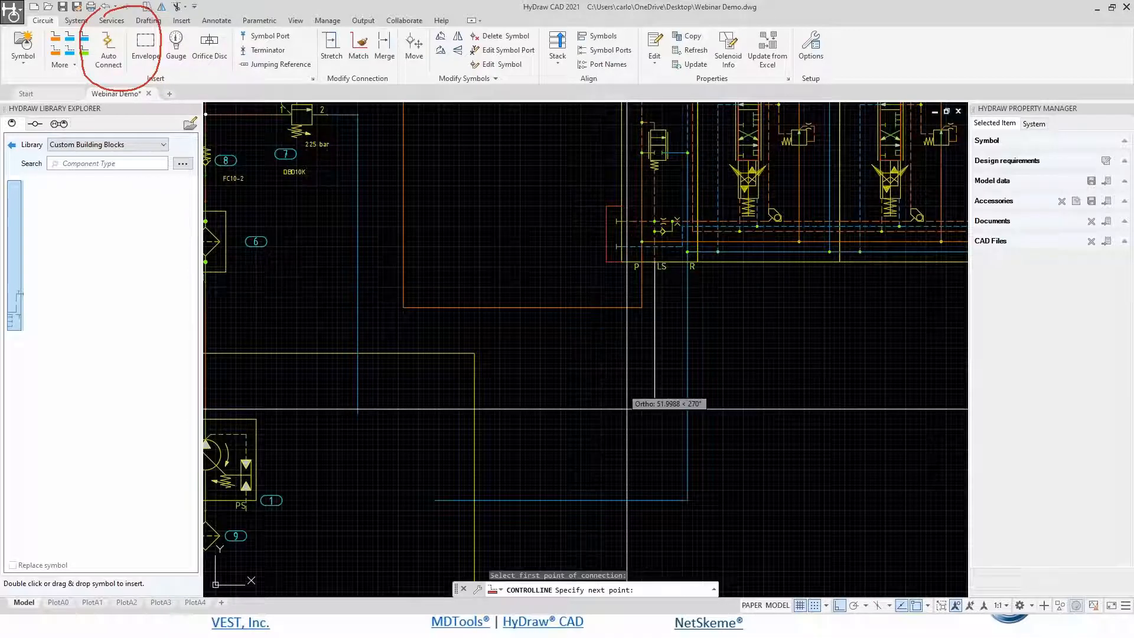
left_click(654, 448)
left_click(394, 448)
left_click(393, 560)
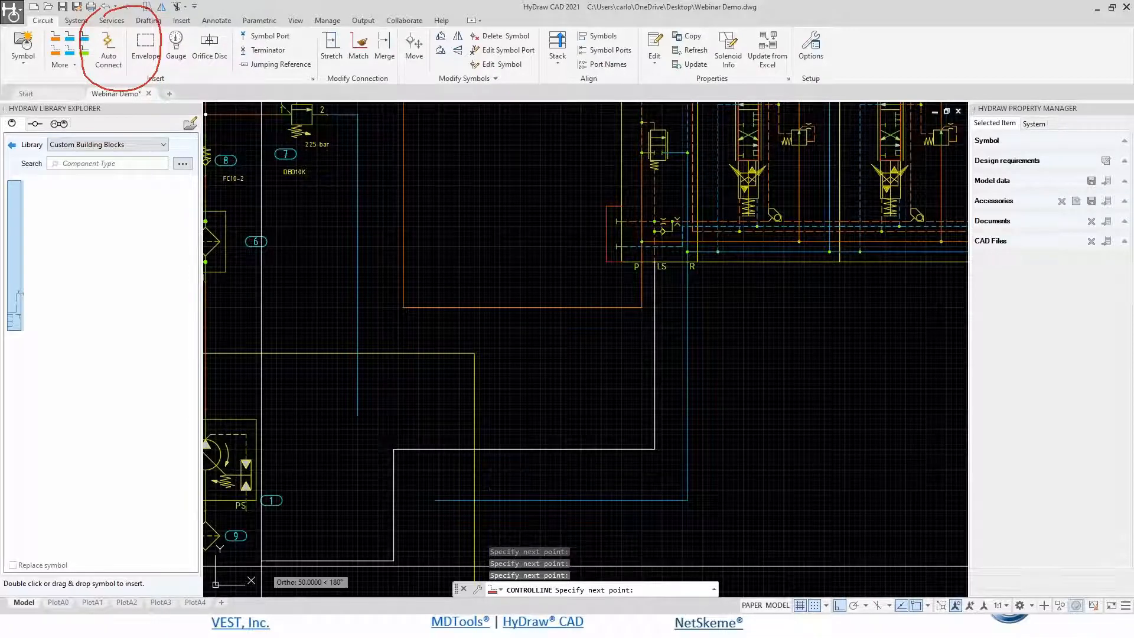
left_click(251, 560)
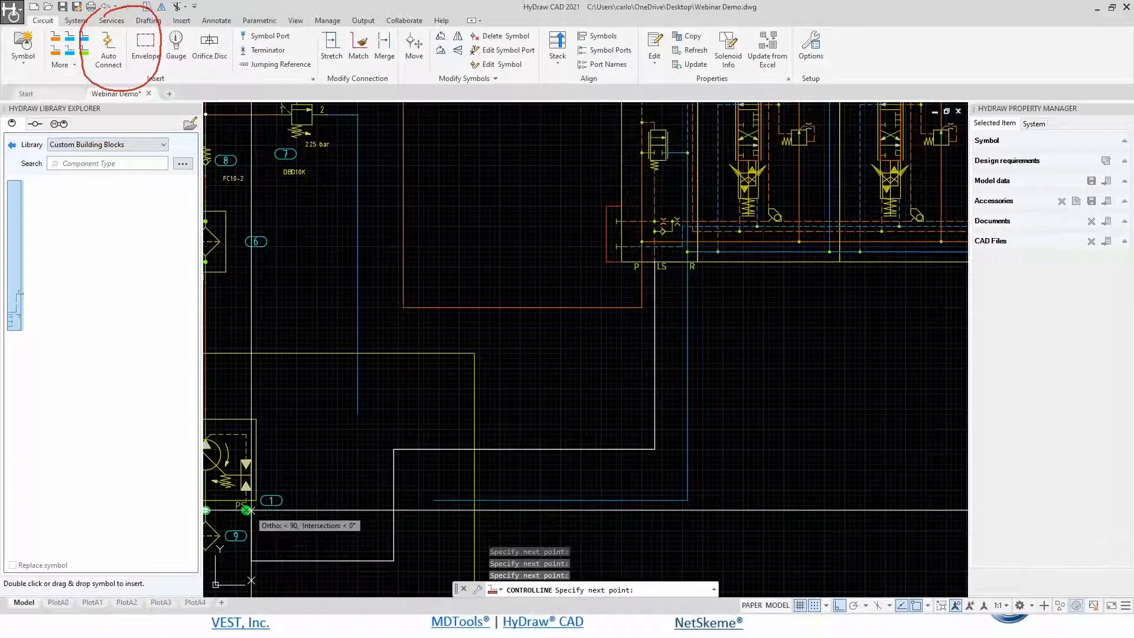
left_click(247, 510)
middle_click_drag(292, 478, 375, 363)
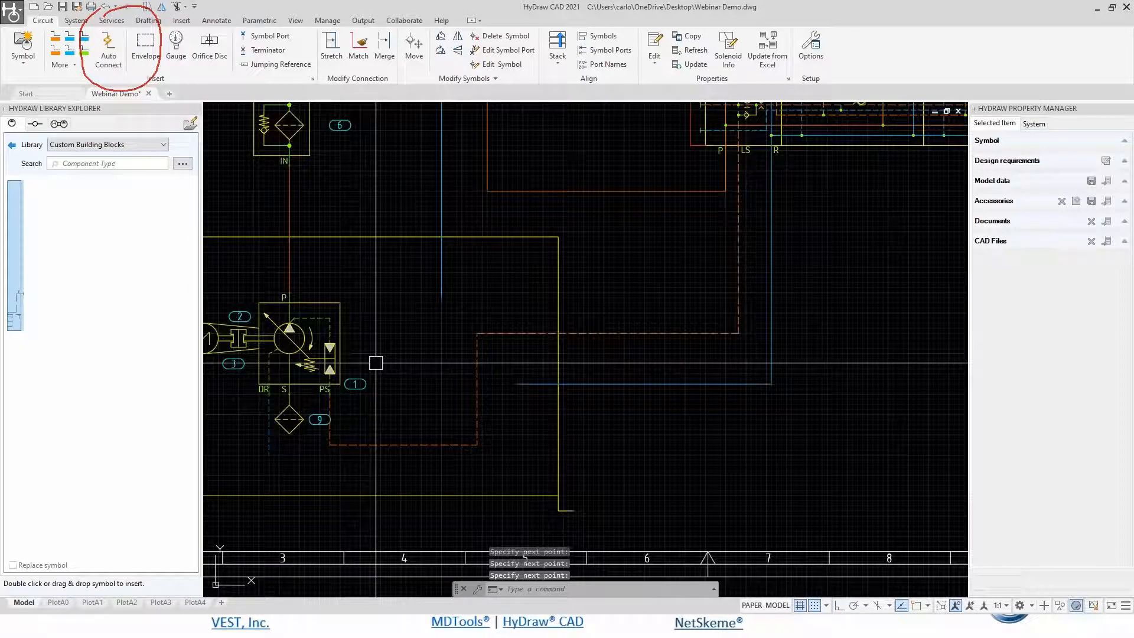
scroll(375, 362, "down", 2)
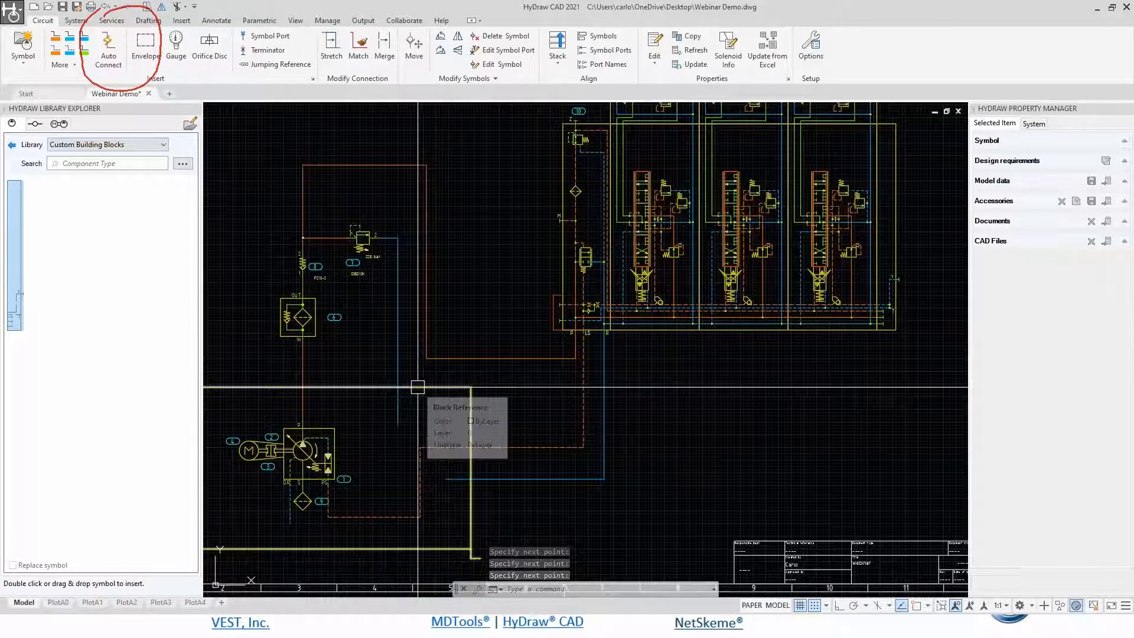
key("Return")
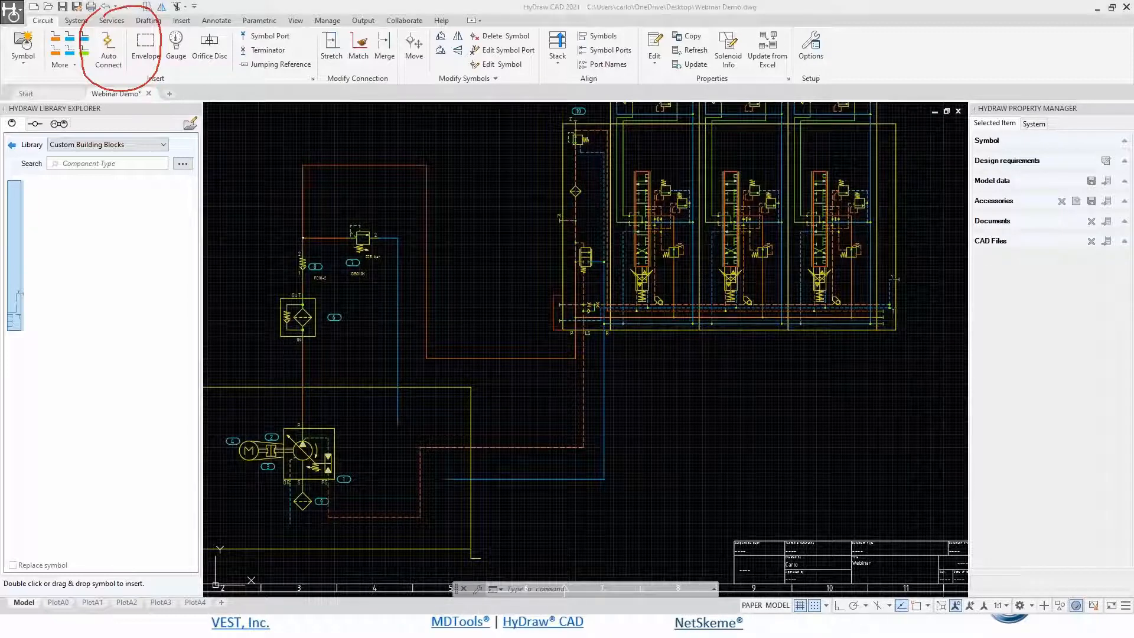
key("Escape")
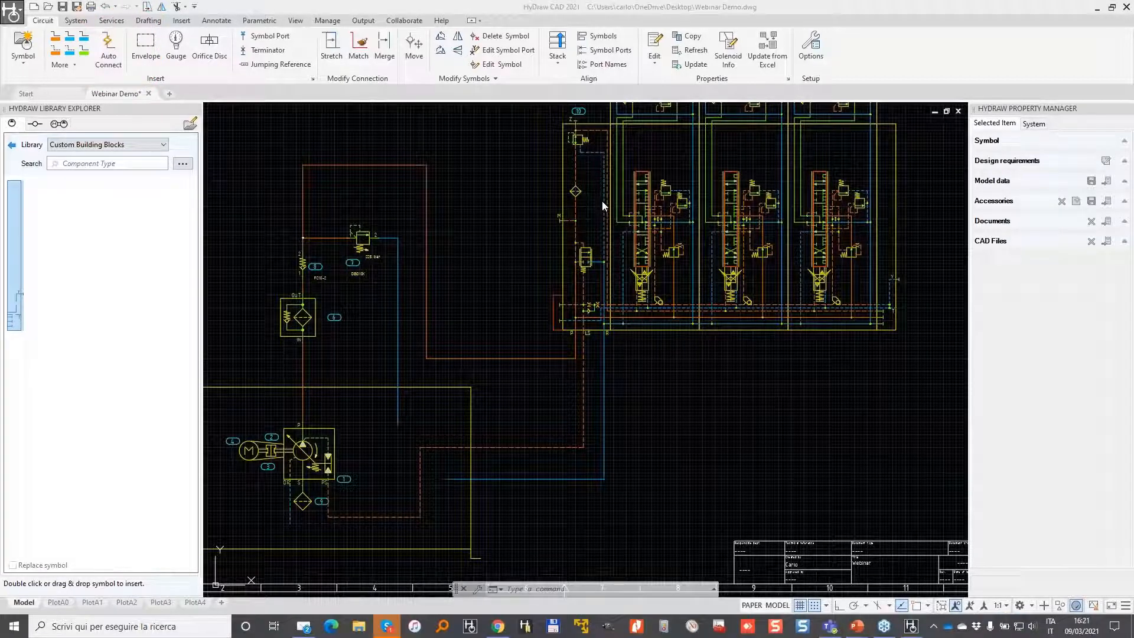
Stretch the long vertical segment of the pressure line to the right, closer to the sectional valve.
mouse_move(341, 25)
left_mouse_down()
mouse_move(353, 66)
mouse_move(321, 32)
left_mouse_up()
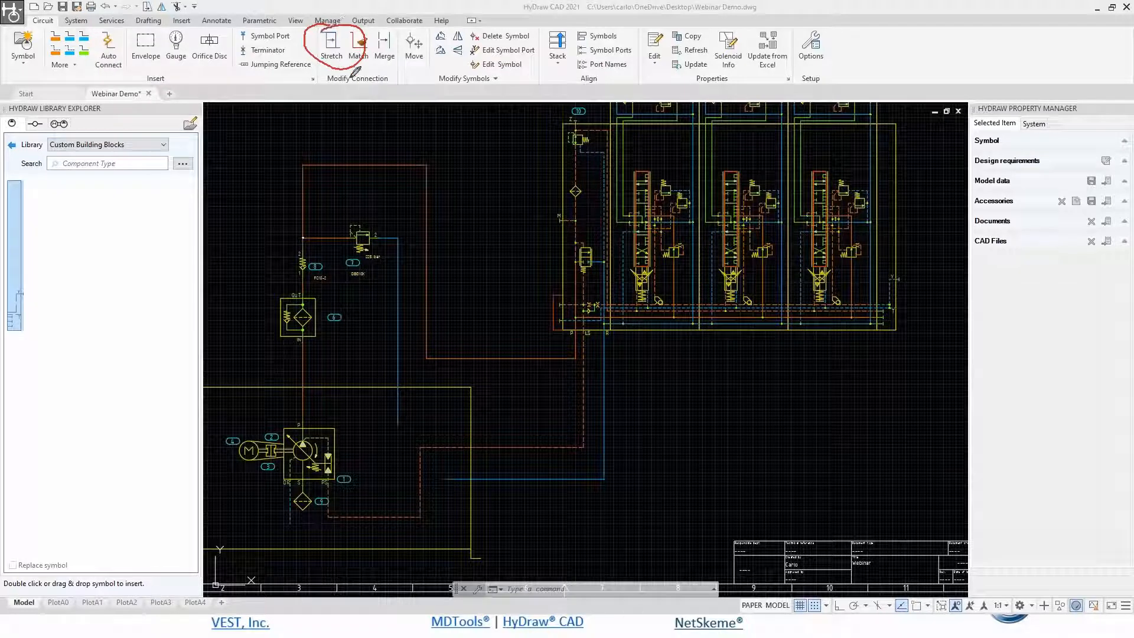
left_click(336, 46)
left_click(339, 49)
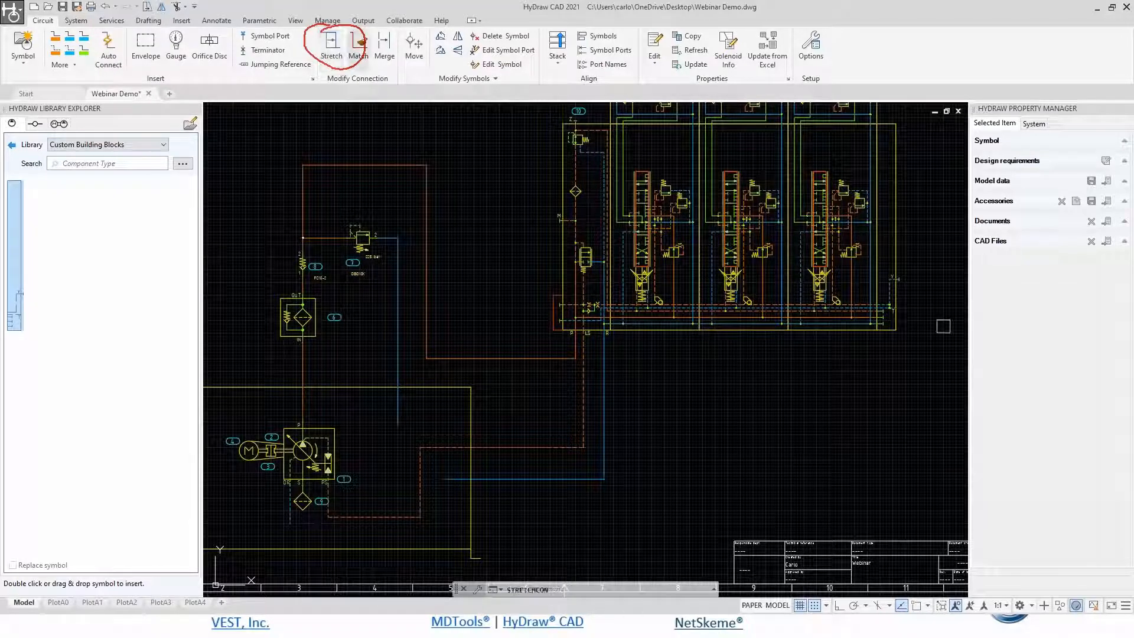
left_click(426, 238)
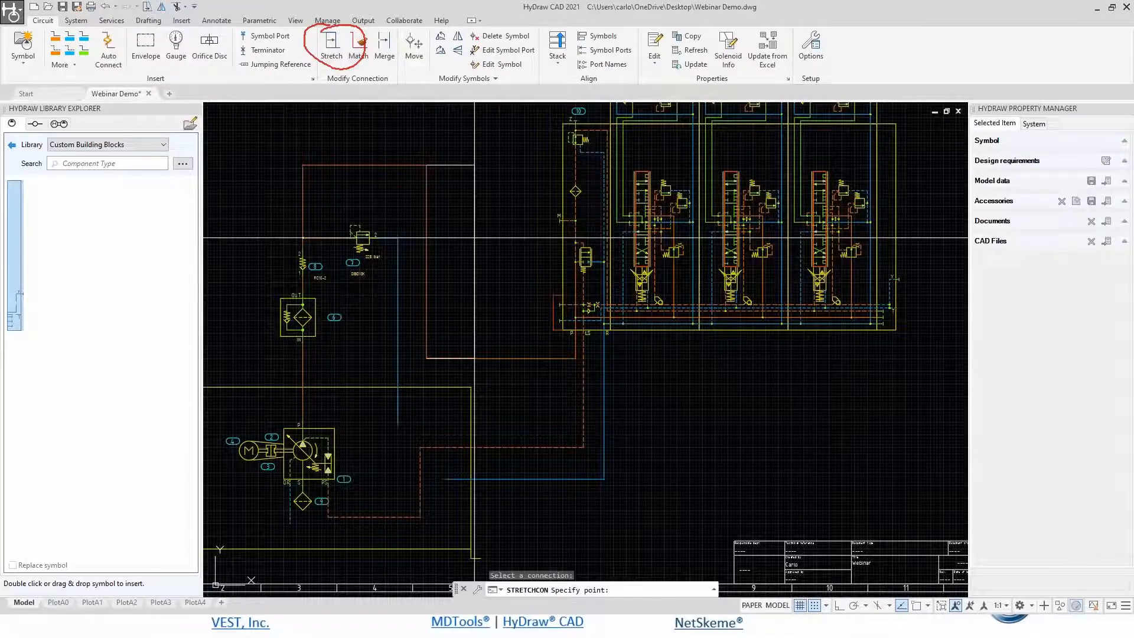
left_click(496, 254)
Stretch the horizontal segment of the LS control line down to the level of its lower run to port PS.
key("Return")
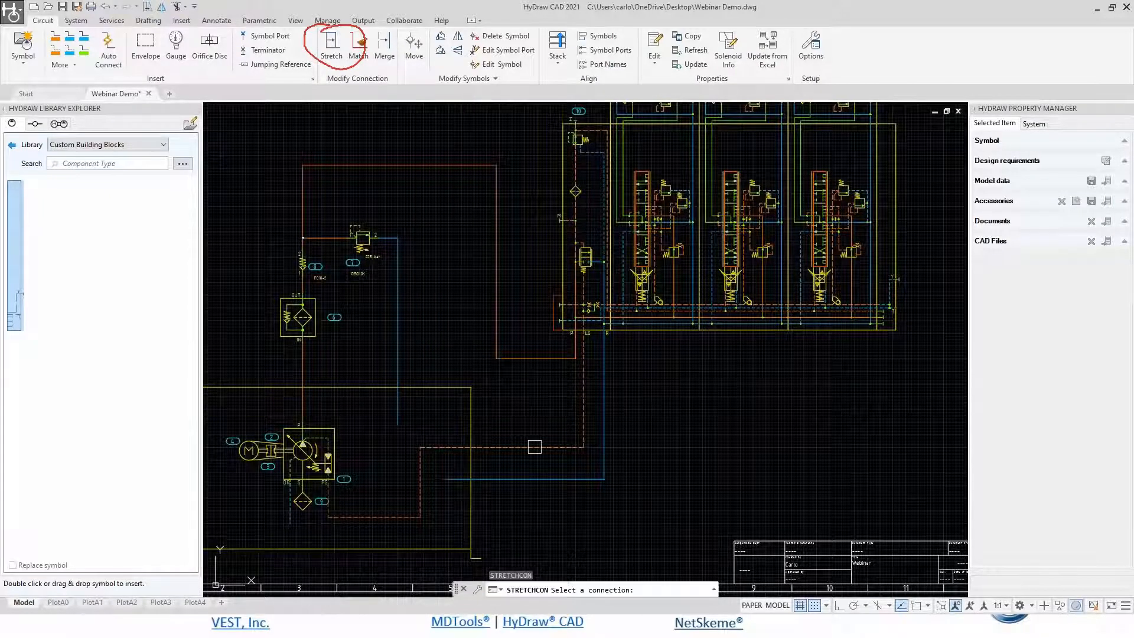
left_click(534, 446)
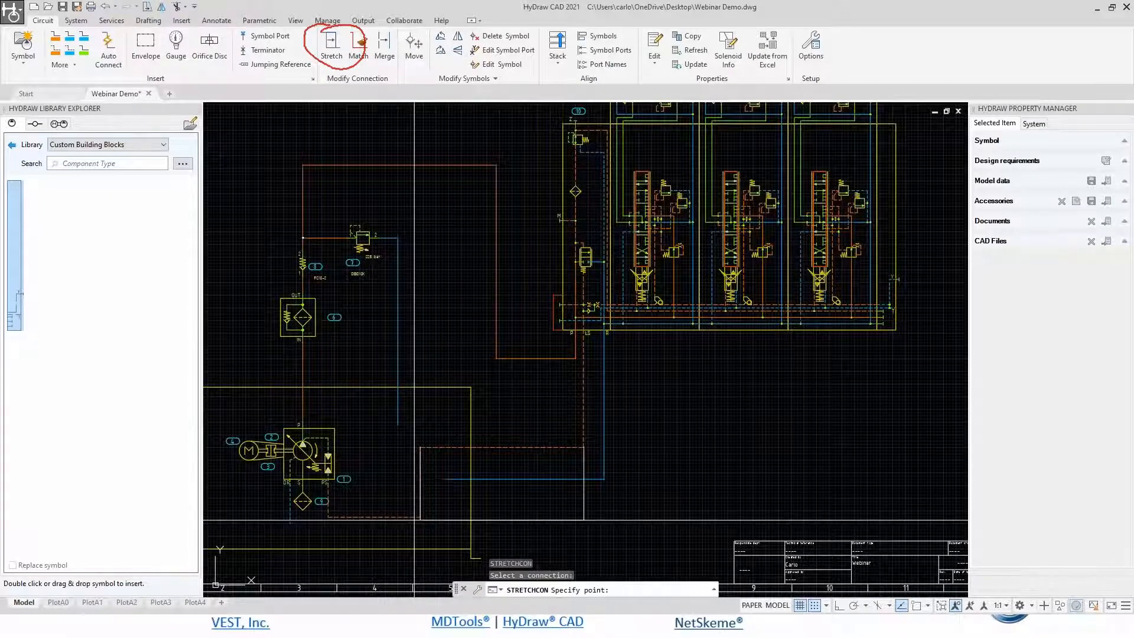
scroll(585, 477, "up", 6)
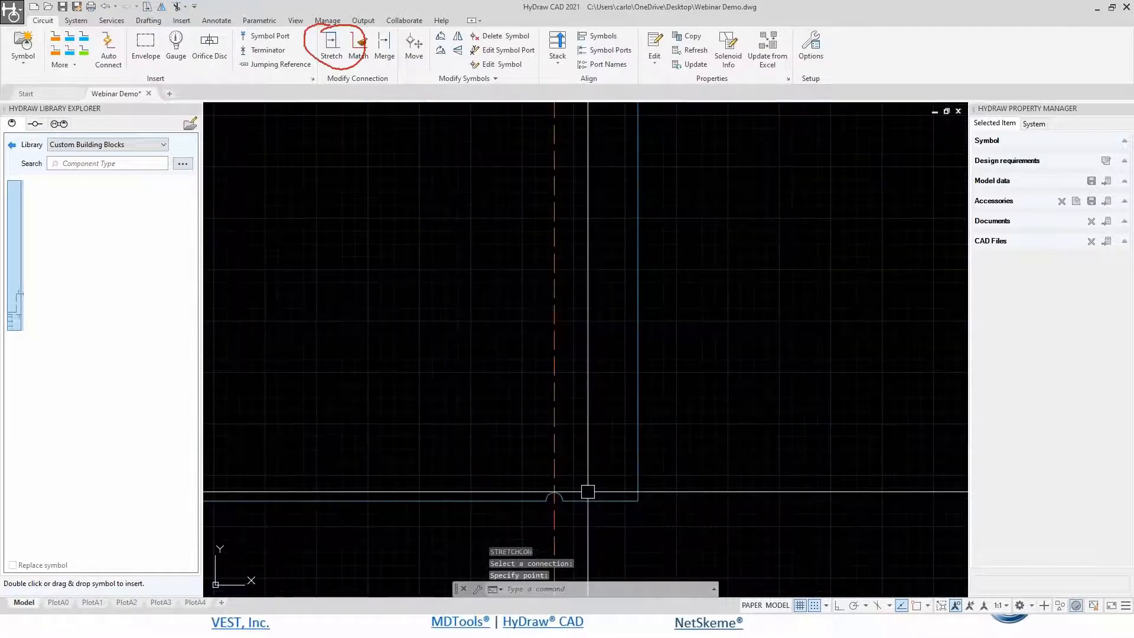
scroll(561, 493, "down", 3)
left_click(559, 497)
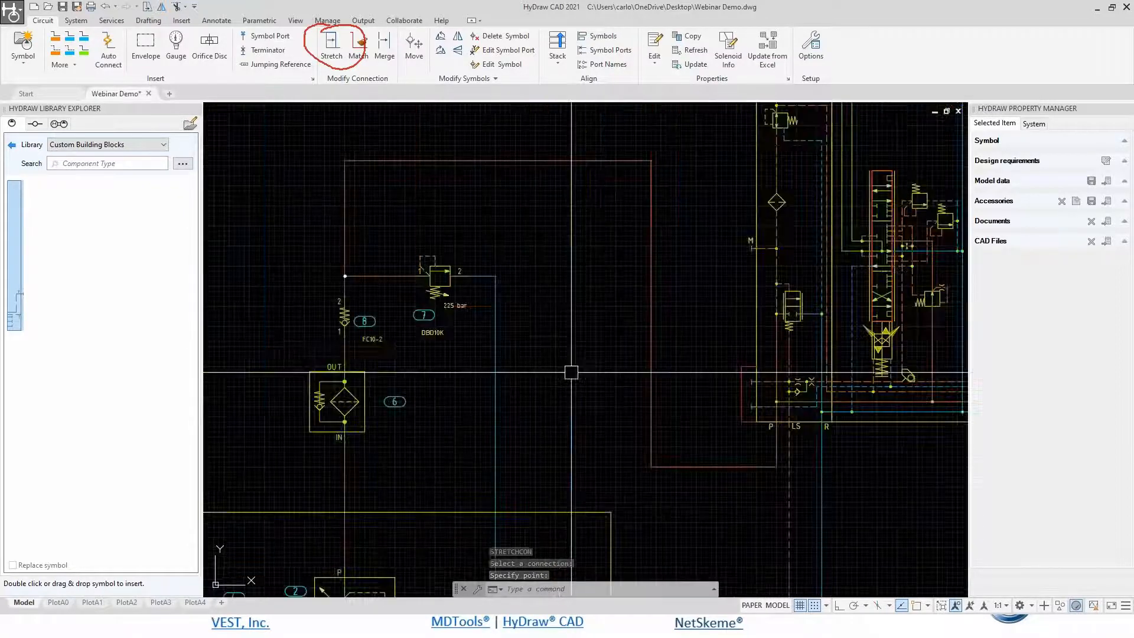
Stretch the upper horizontal segment of the pressure line down to just above the relief valve.
left_click(490, 160)
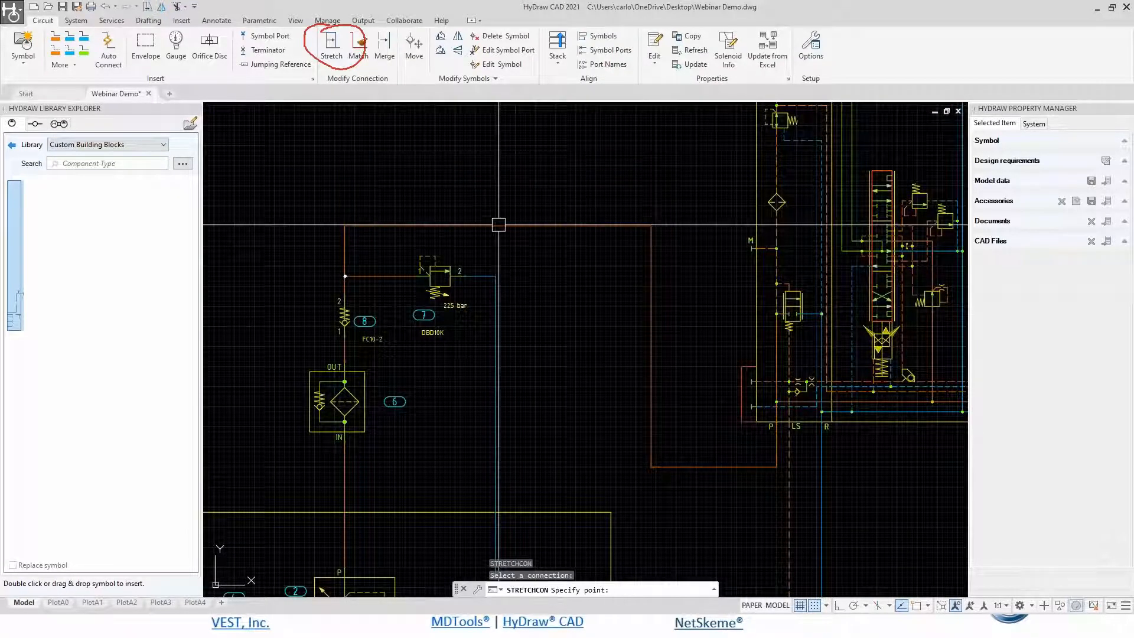
scroll(499, 224, "down", 3)
scroll(394, 276, "up", 5)
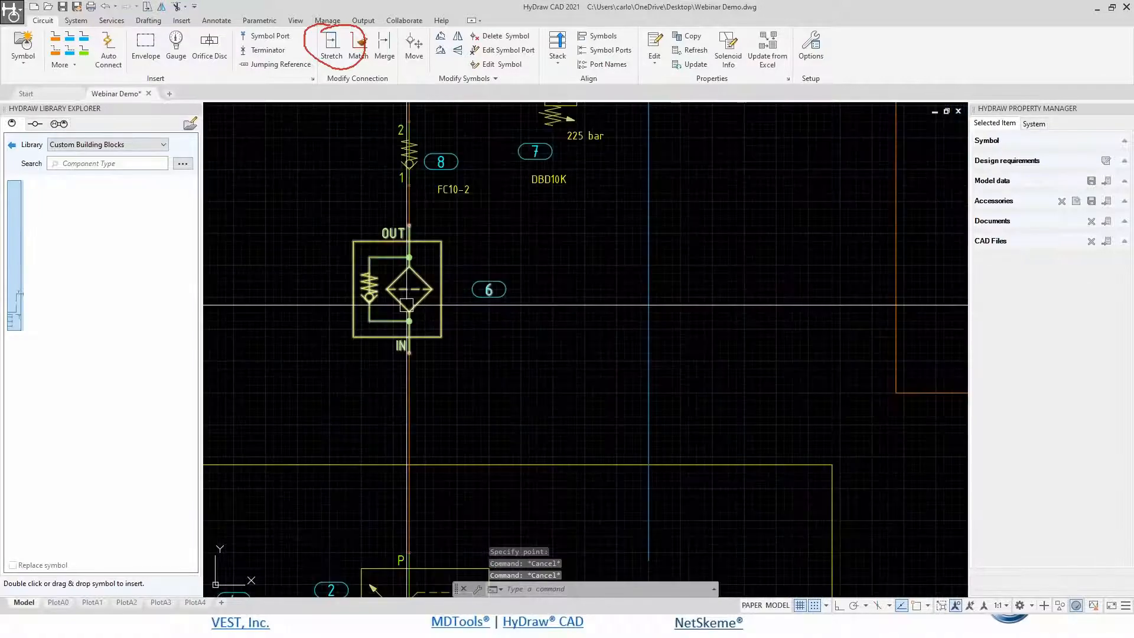
key("Escape")
key("Escape")
Move the inline filter straight down along its line, closer to the tank outline.
left_click(394, 276)
type("m")
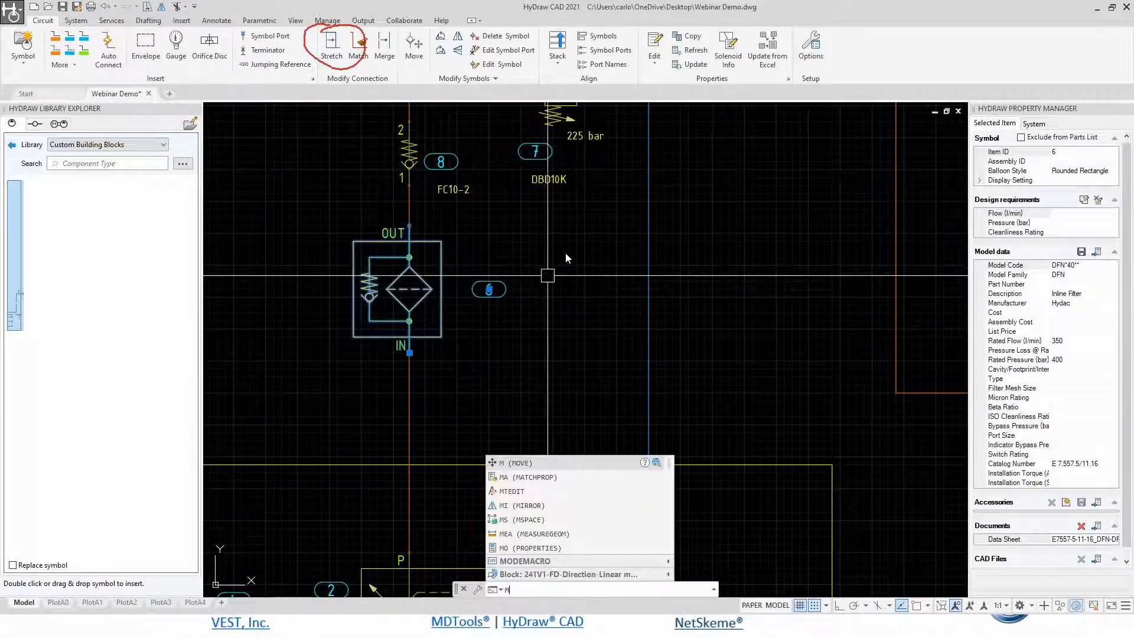
key("Return")
left_click(593, 217)
left_click(585, 273)
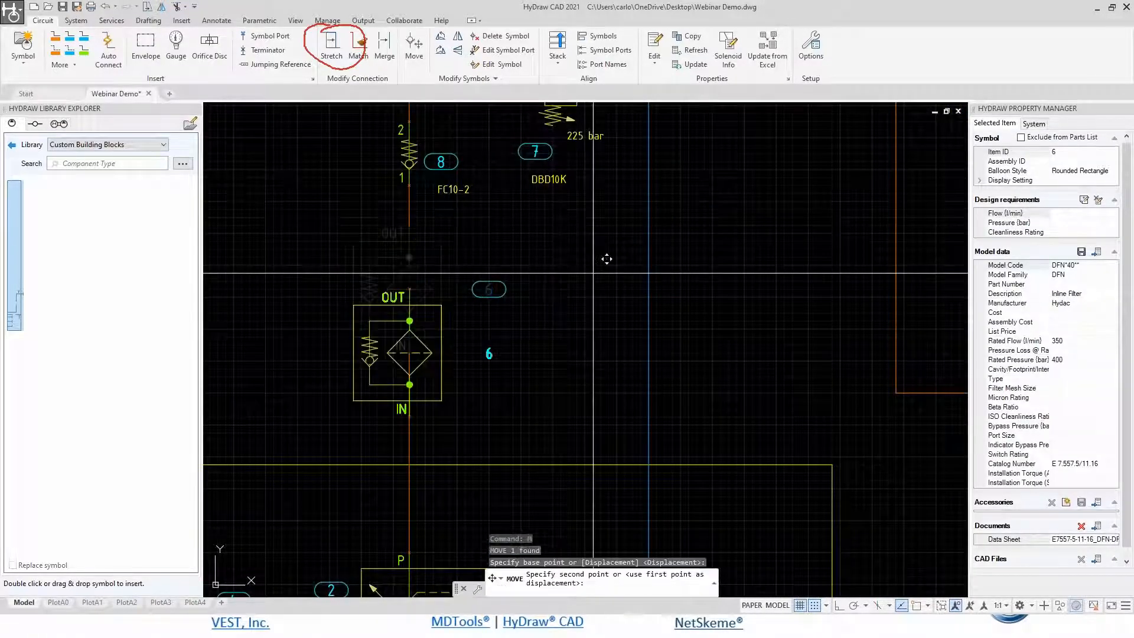
scroll(585, 273, "down", 2)
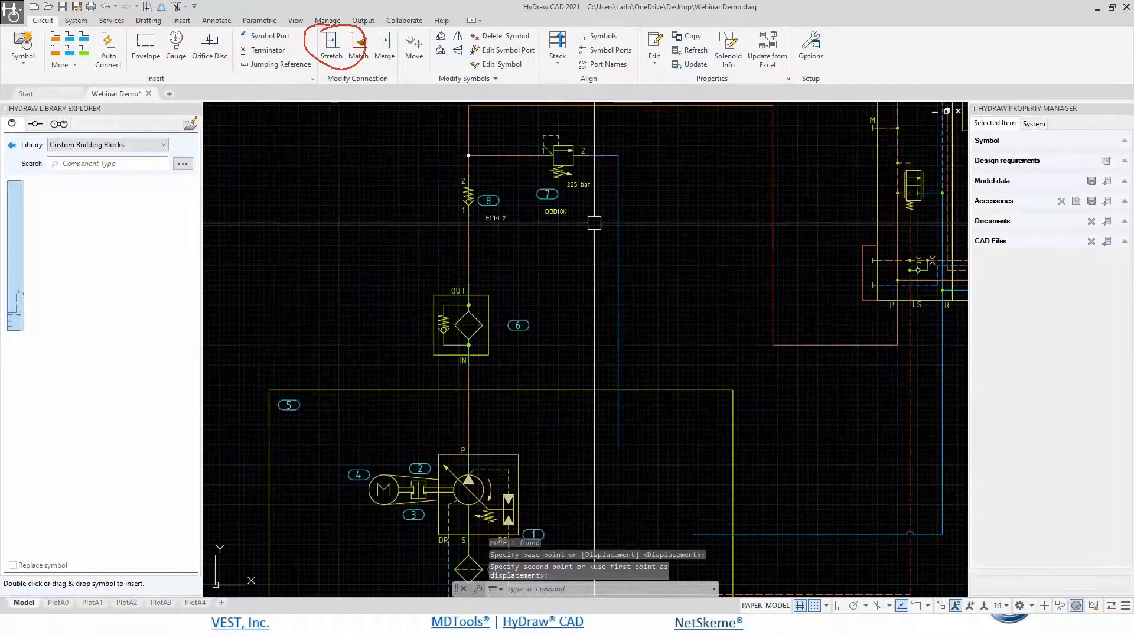
middle_click_drag(594, 222, 508, 338)
key("Escape")
Stretch the LS control line so it turns left below the valve and drops inside the tank outline.
middle_click_drag(403, 268, 400, 101)
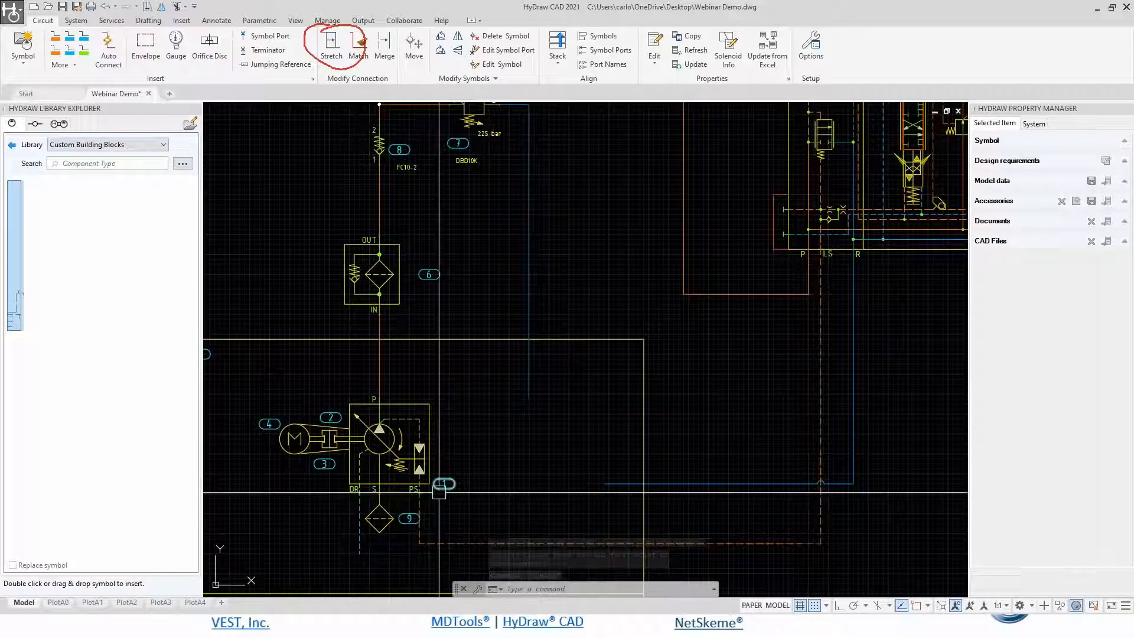
middle_click_drag(650, 283, 665, 423)
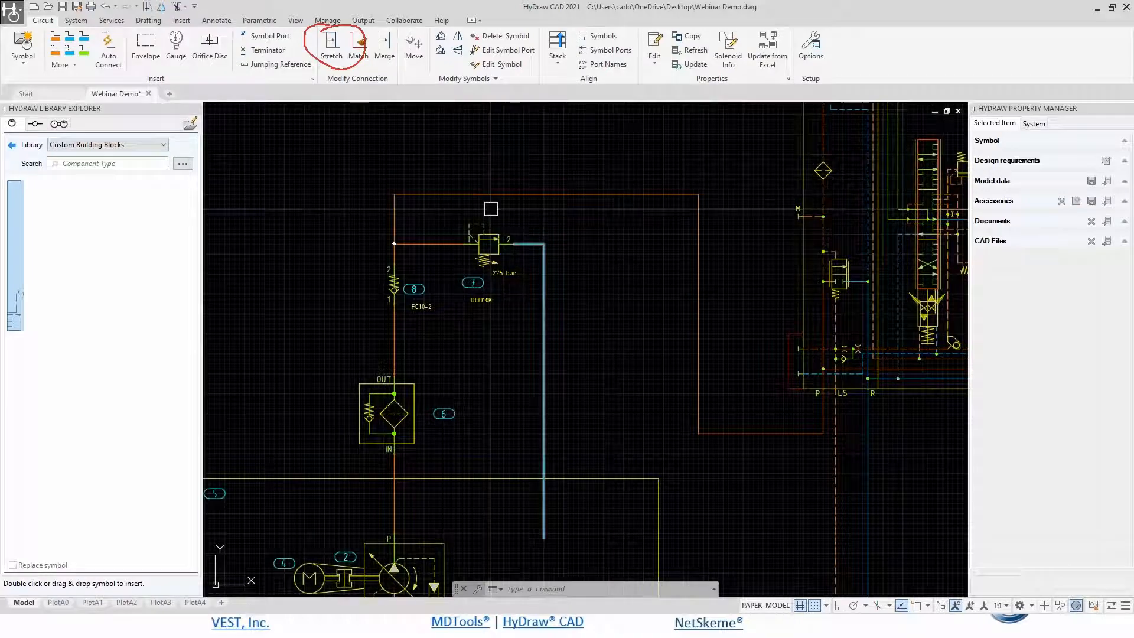
scroll(566, 361, "down", 2)
middle_click_drag(634, 377, 609, 373)
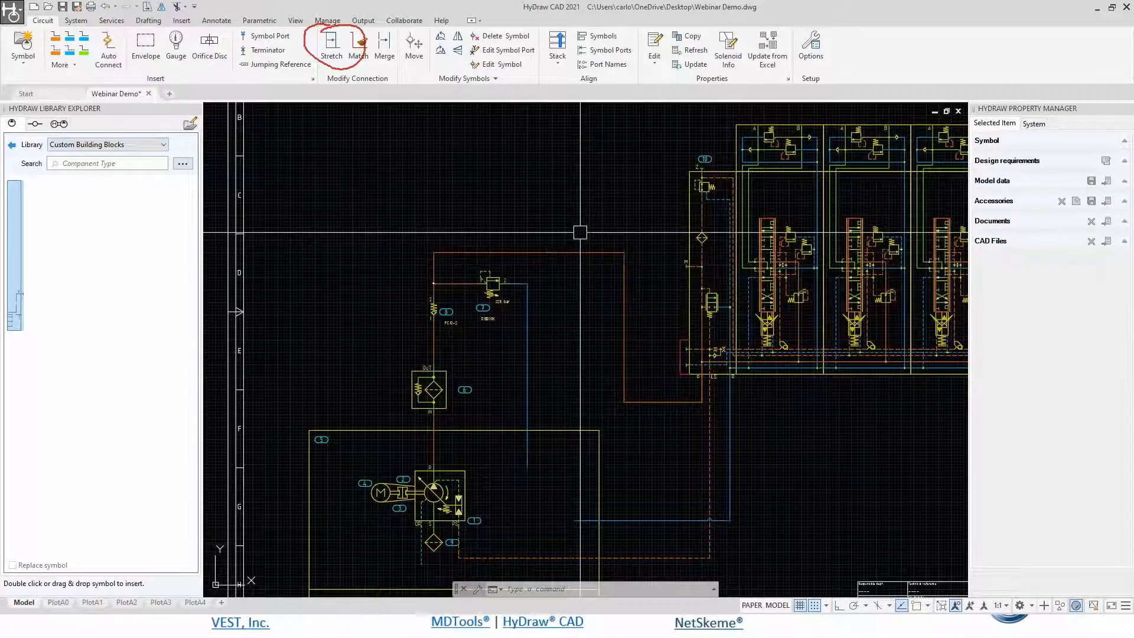
left_click(333, 49)
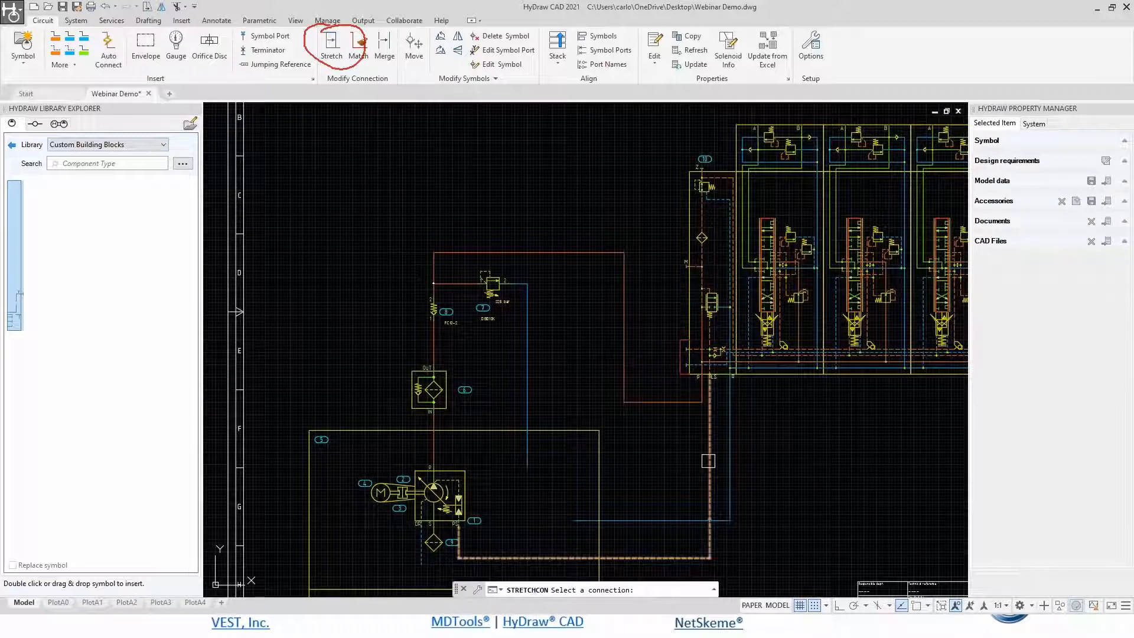
left_click(708, 461)
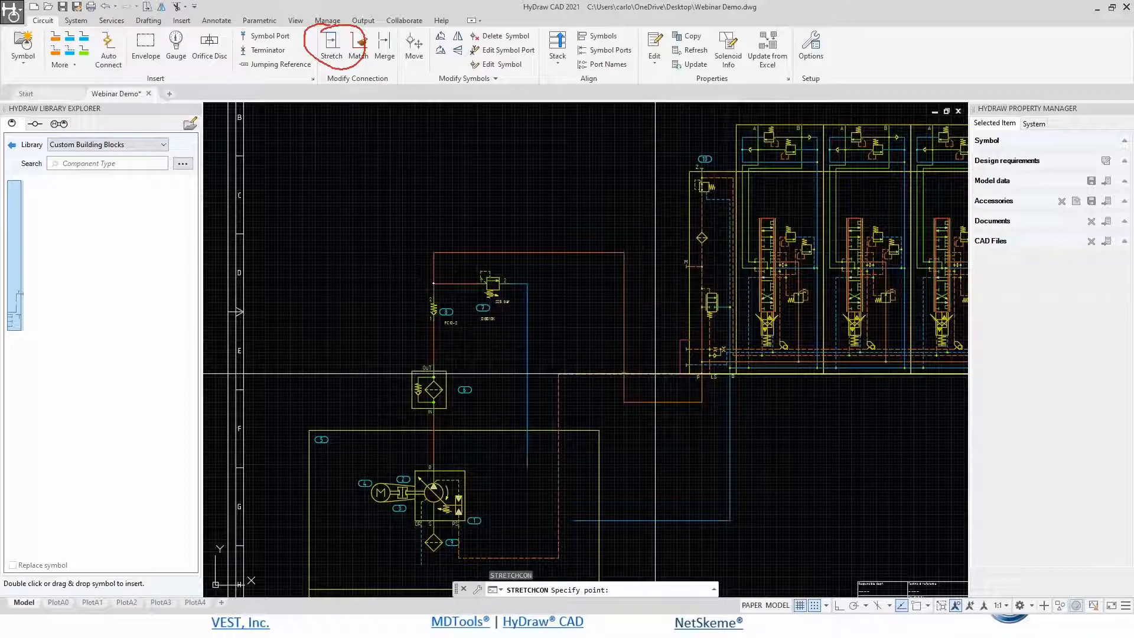
left_click(658, 418)
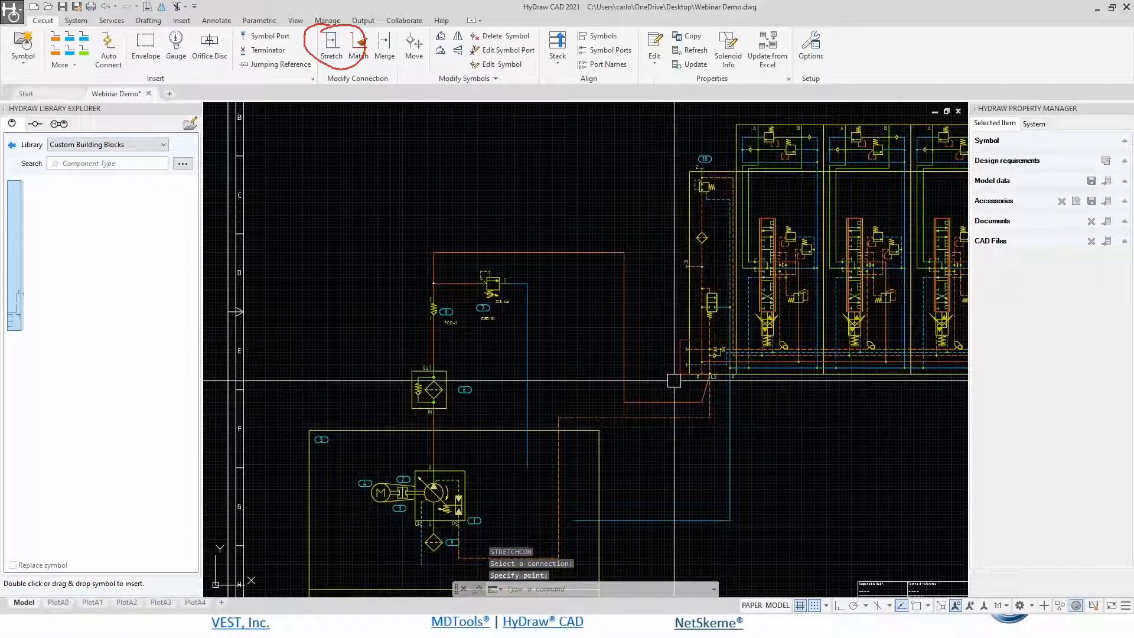
Delete the pressure line between the valve's port P and the check valve circuit.
left_click(705, 395)
scroll(697, 394, "up", 4)
key("Escape")
left_click(687, 418)
key("Delete")
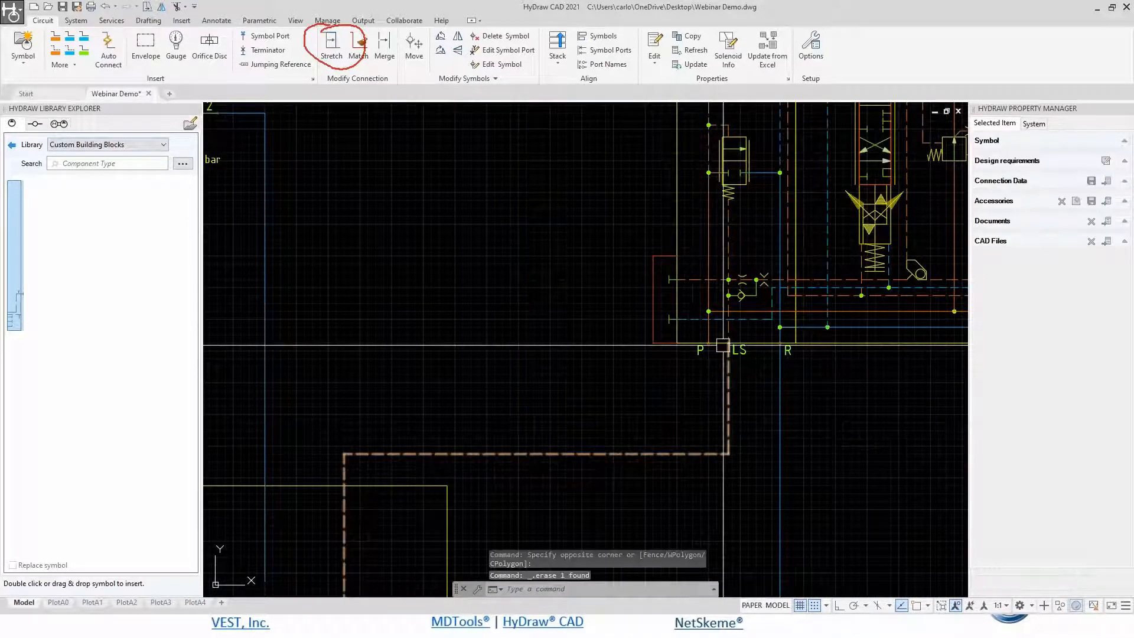
Draw a pressure line from the valve's port P around the relief valve to the line feeding the relief valve's inlet.
left_click(54, 40)
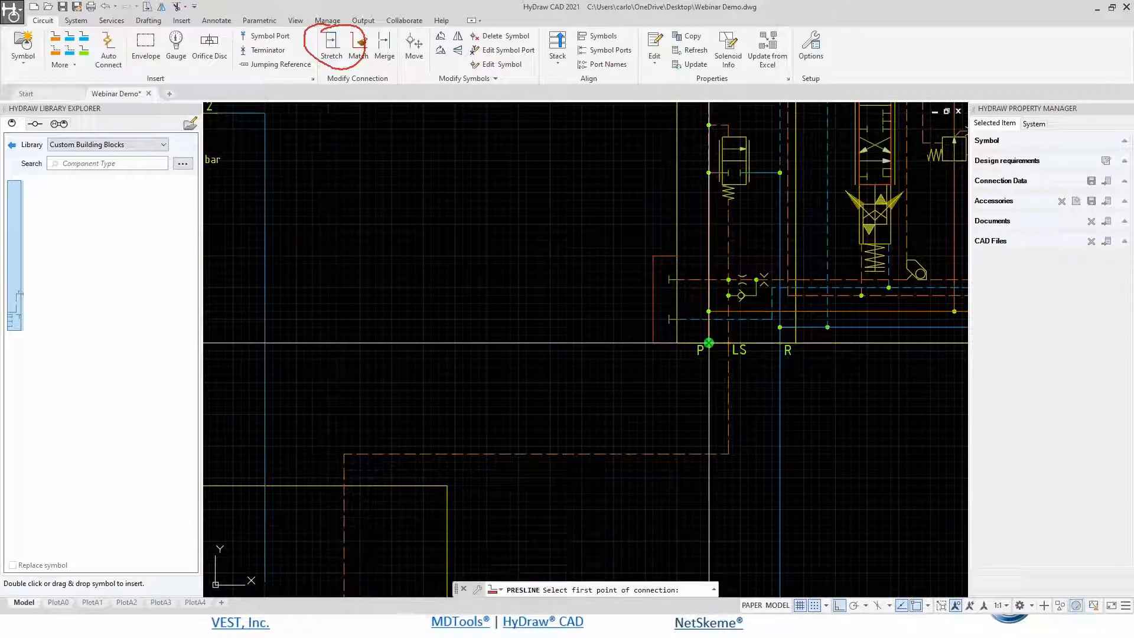
left_click(709, 341)
left_click(709, 398)
scroll(458, 381, "down", 4)
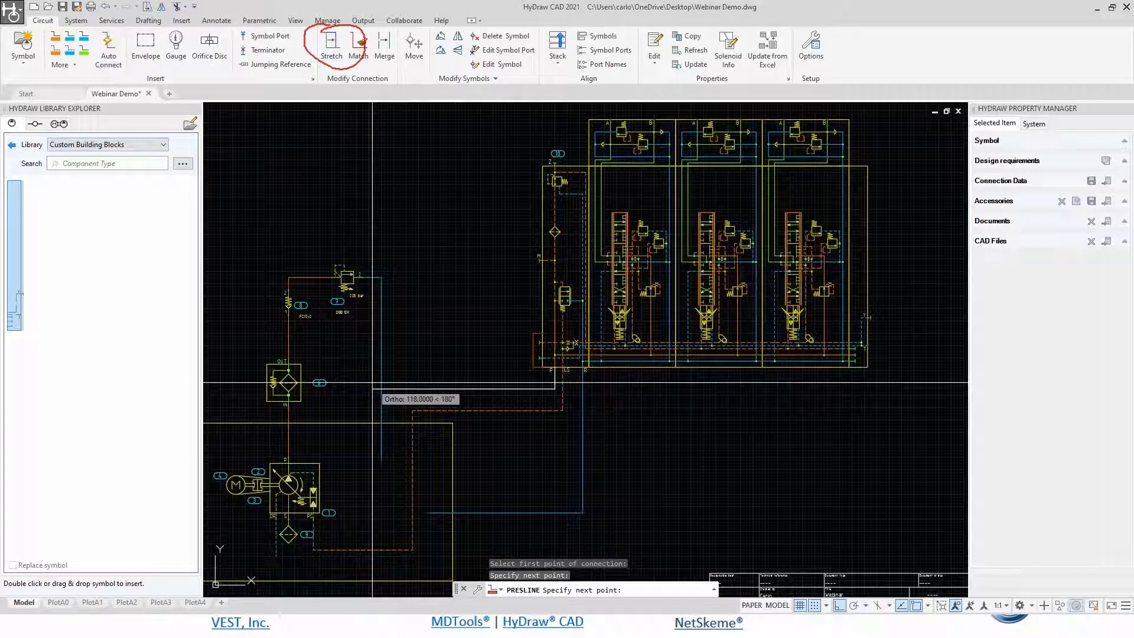
left_click(412, 388)
left_click(414, 244)
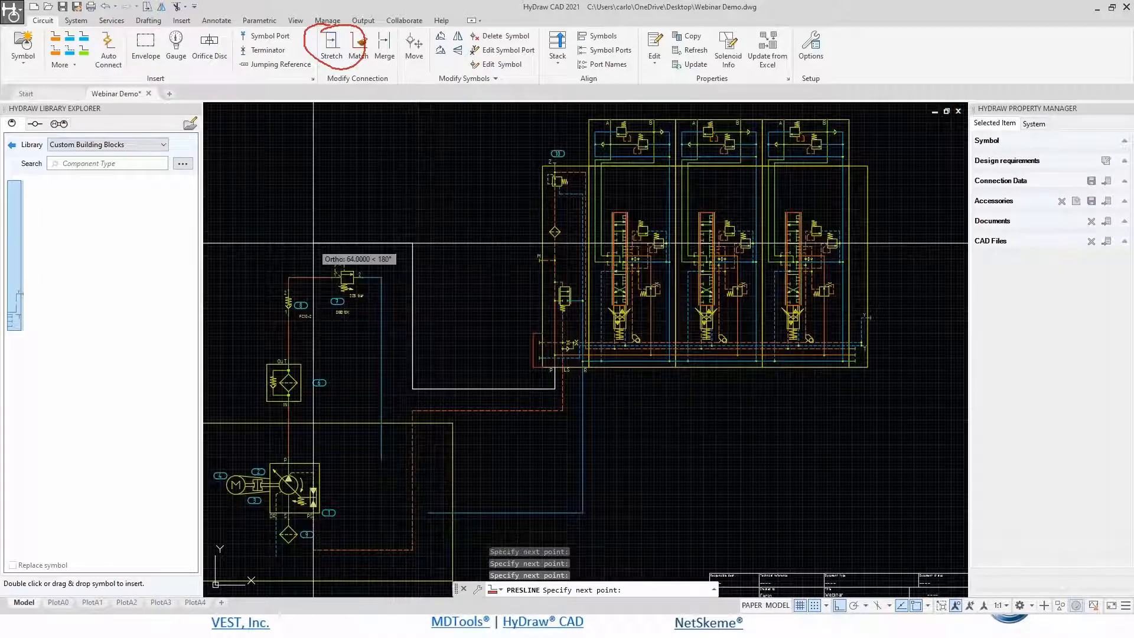
left_click(313, 242)
left_click(334, 277)
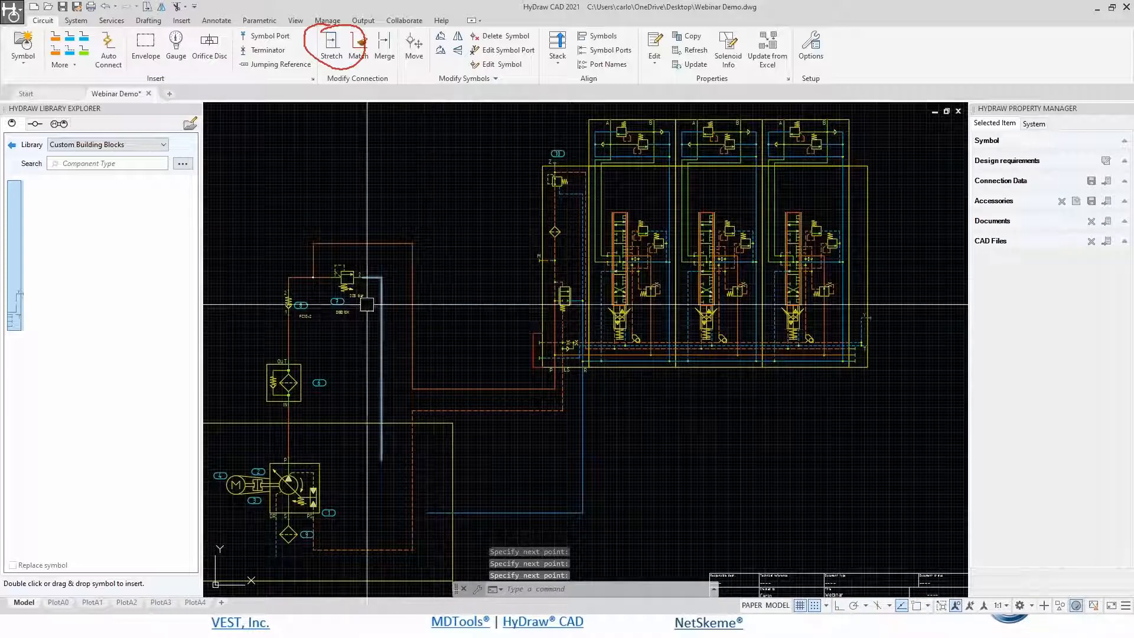
Draw an envelope around the filter, check valve and relief valve, overlapping the top of the tank outline.
left_click(145, 47)
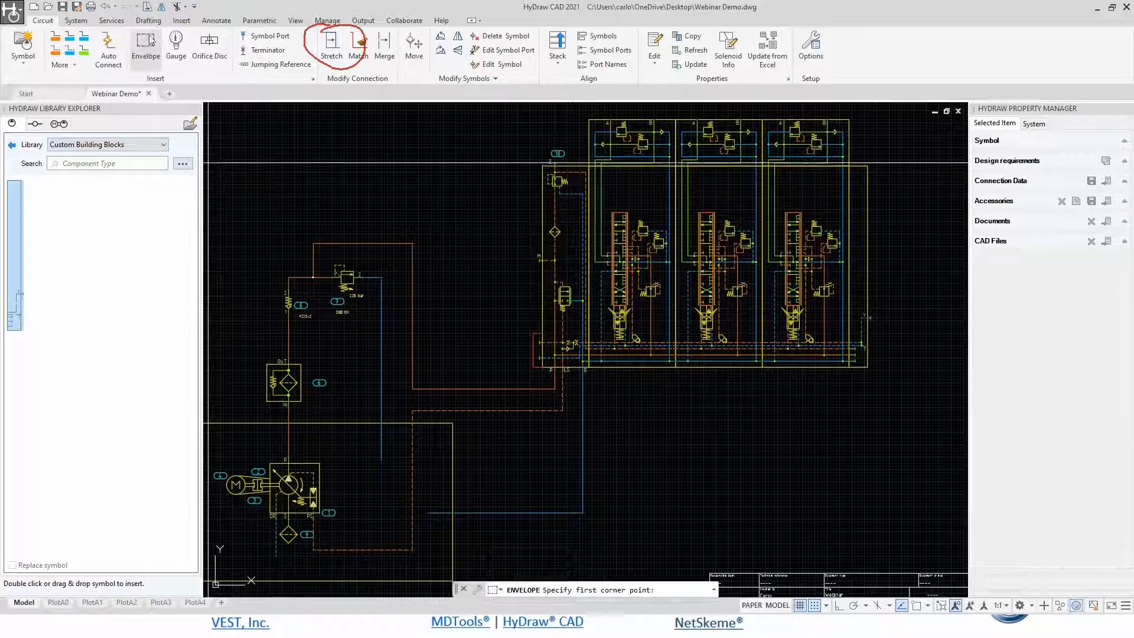
left_click(245, 208)
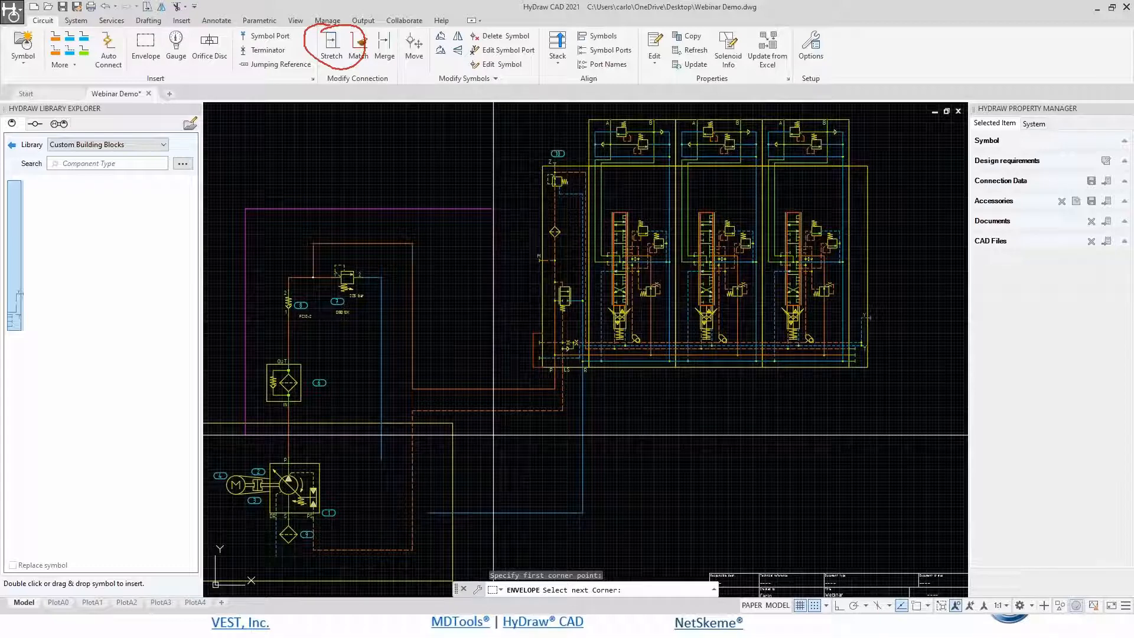
left_click(493, 434)
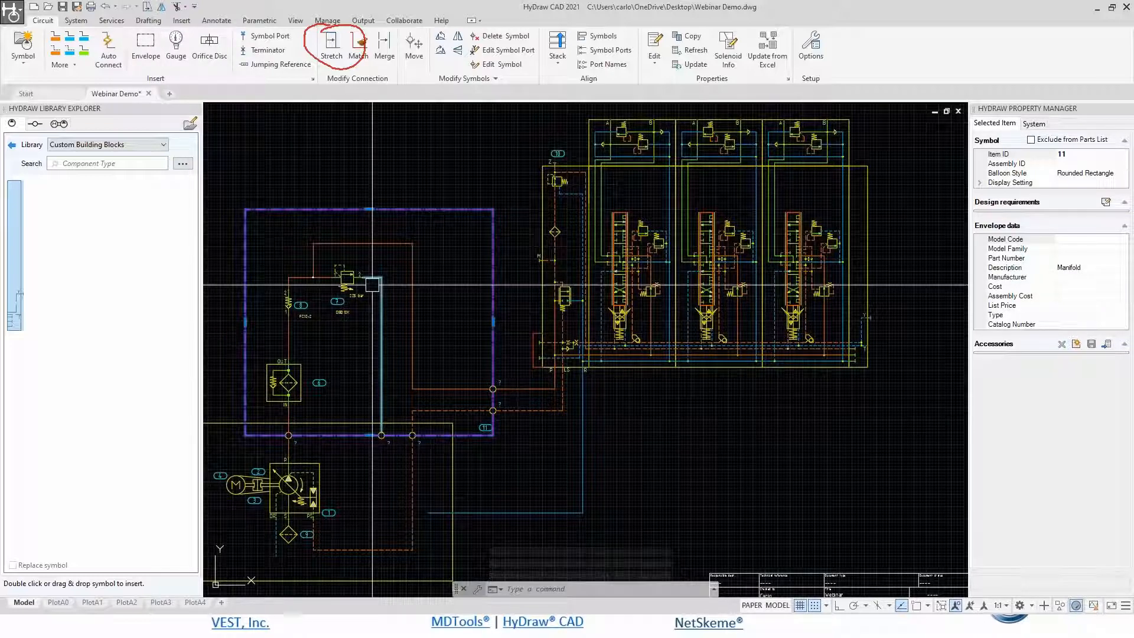
Stretch the envelope's lower edge up onto the top edge of the tank outline.
scroll(334, 435, "up", 6)
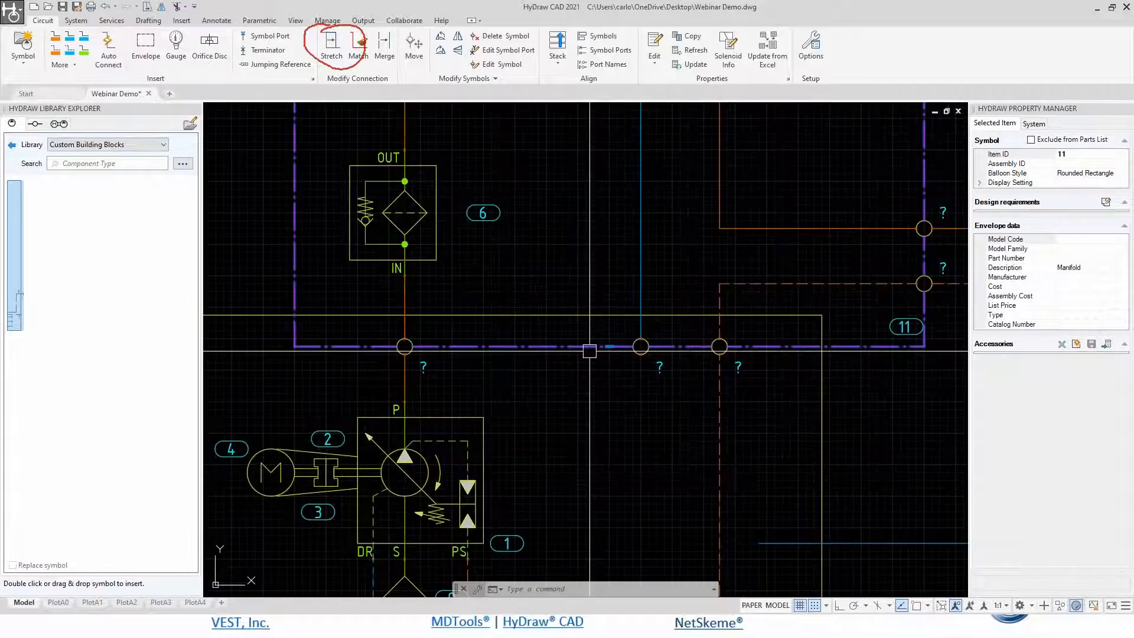
left_click(369, 434)
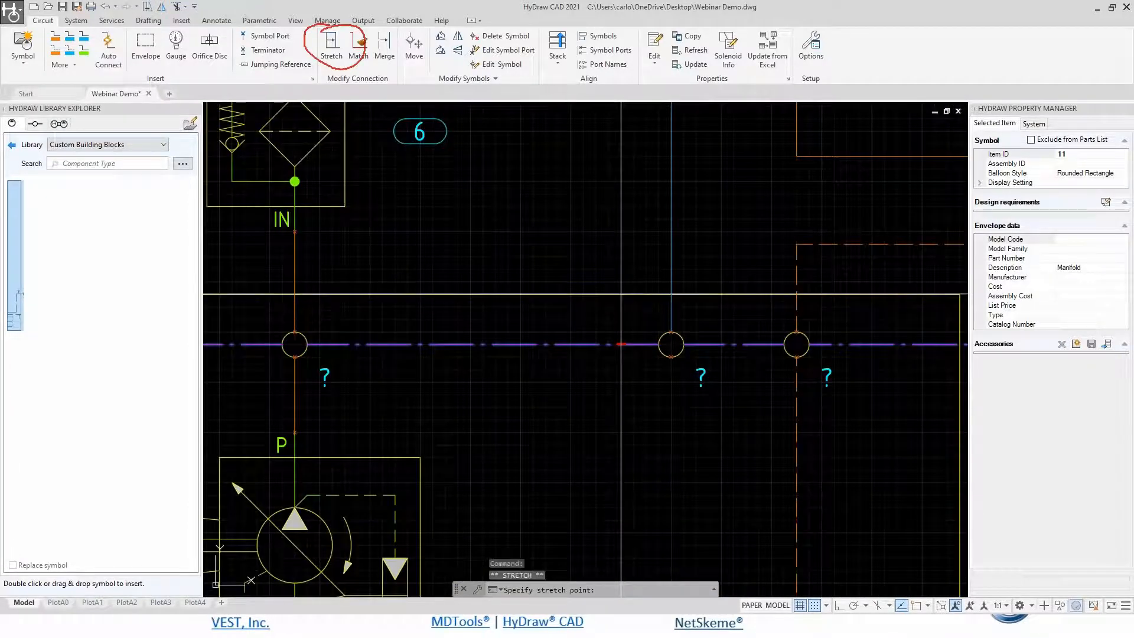
left_click(621, 294)
scroll(608, 306, "down", 4)
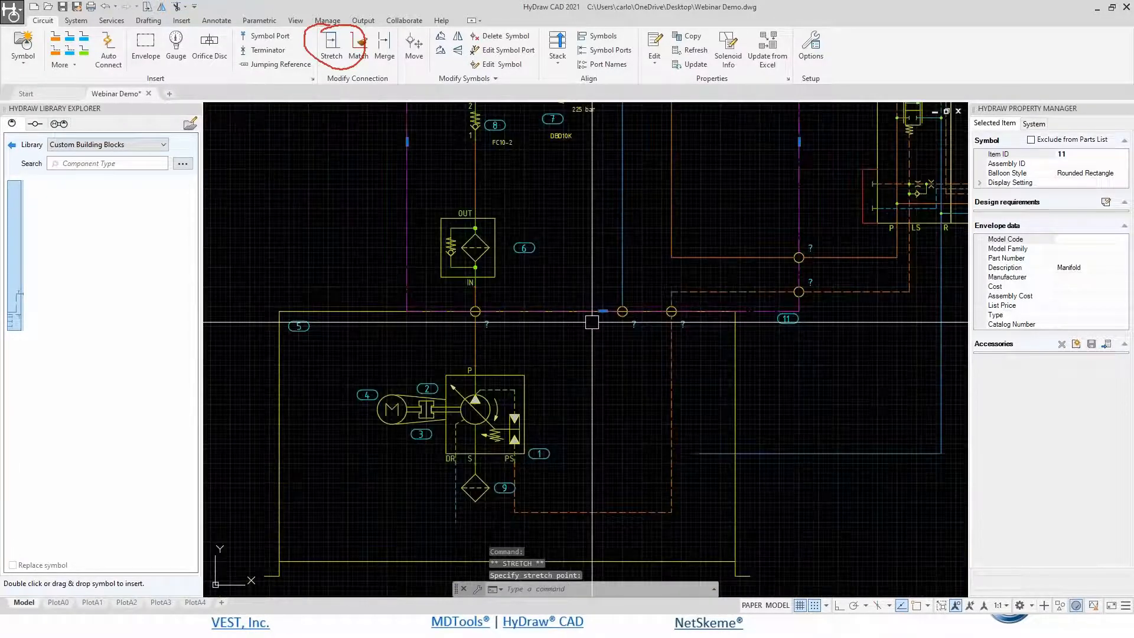
key("Escape")
Name the envelope port on the pump pressure line P.
middle_click_drag(633, 273, 544, 367)
scroll(397, 422, "up", 4)
left_click(397, 407)
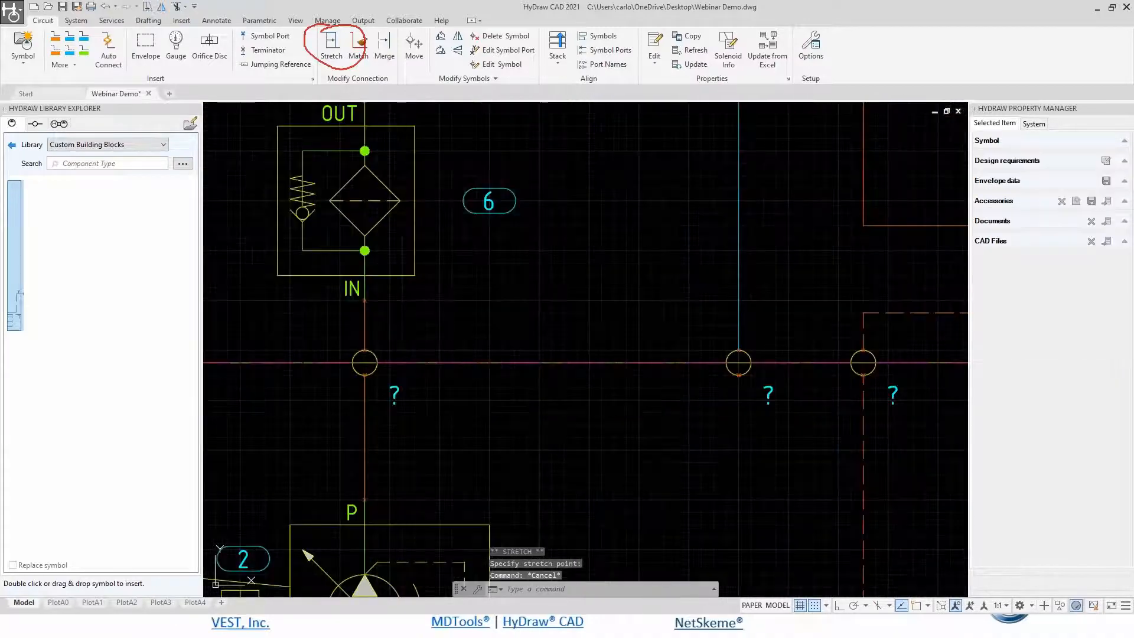
left_click(1059, 154)
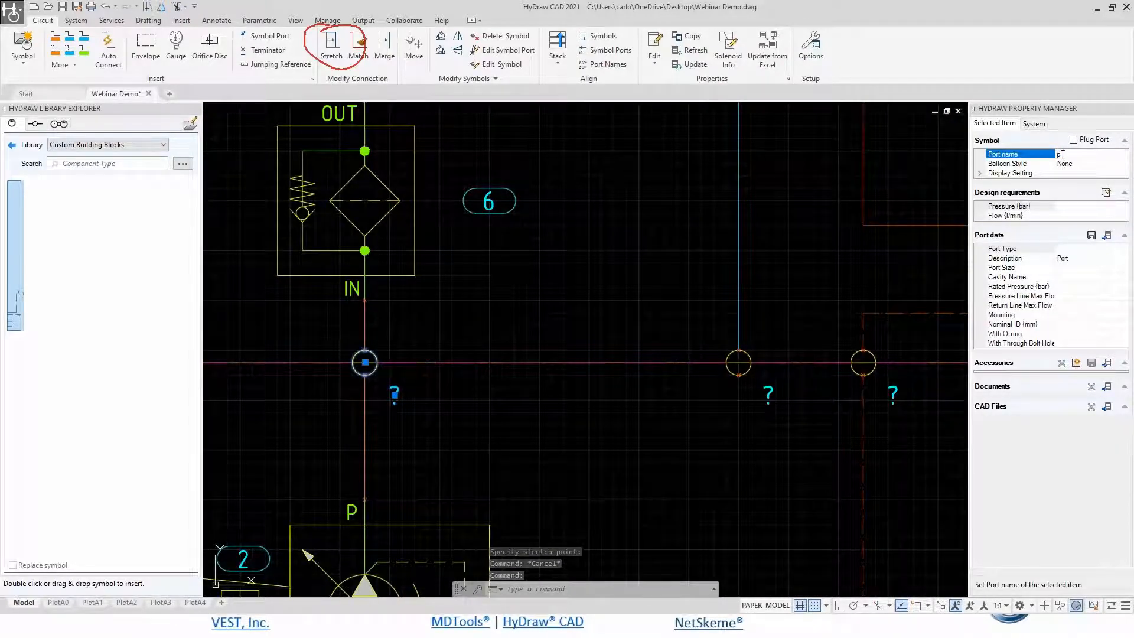
key("Return")
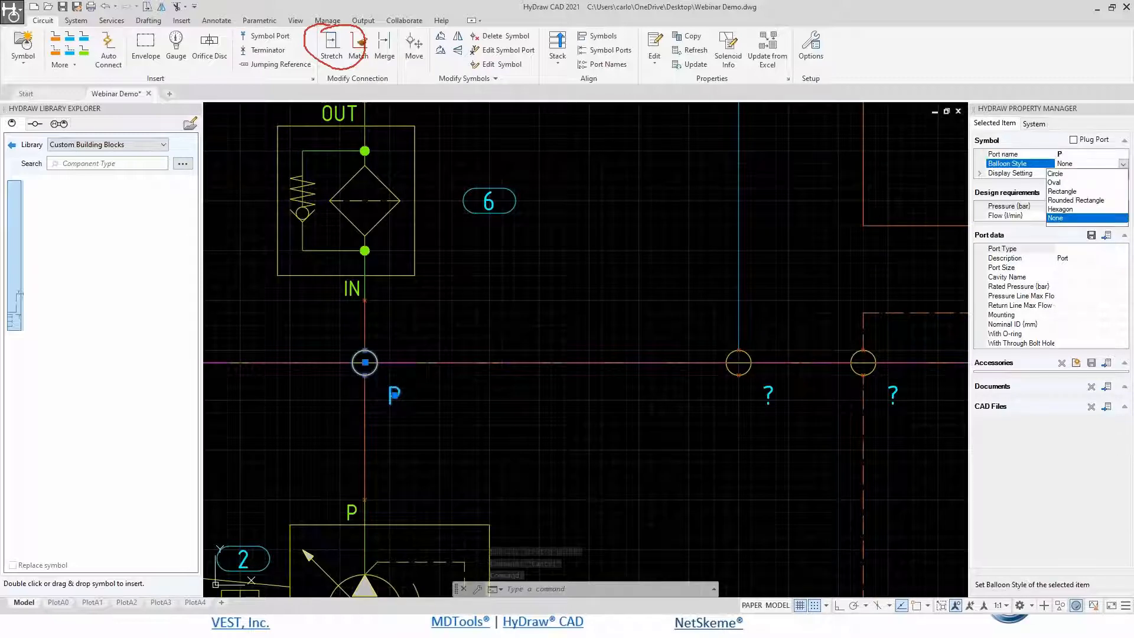
Name the envelope port on the relief valve's tank line T.
double_click(1061, 154)
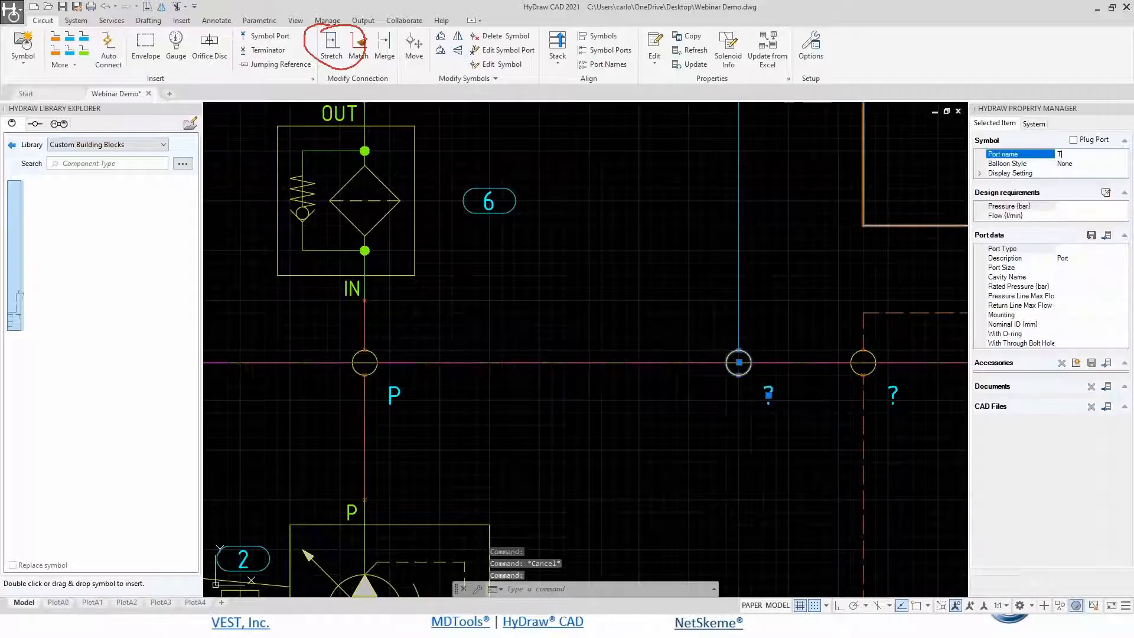
type("T")
left_click(1066, 163)
left_click(754, 278)
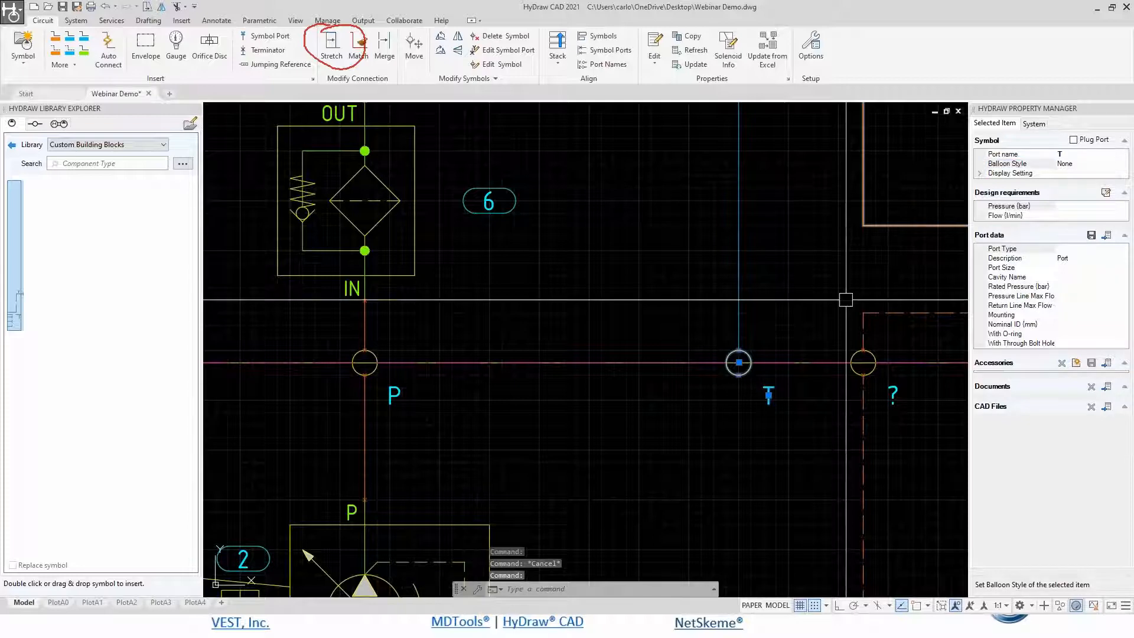
key("Return")
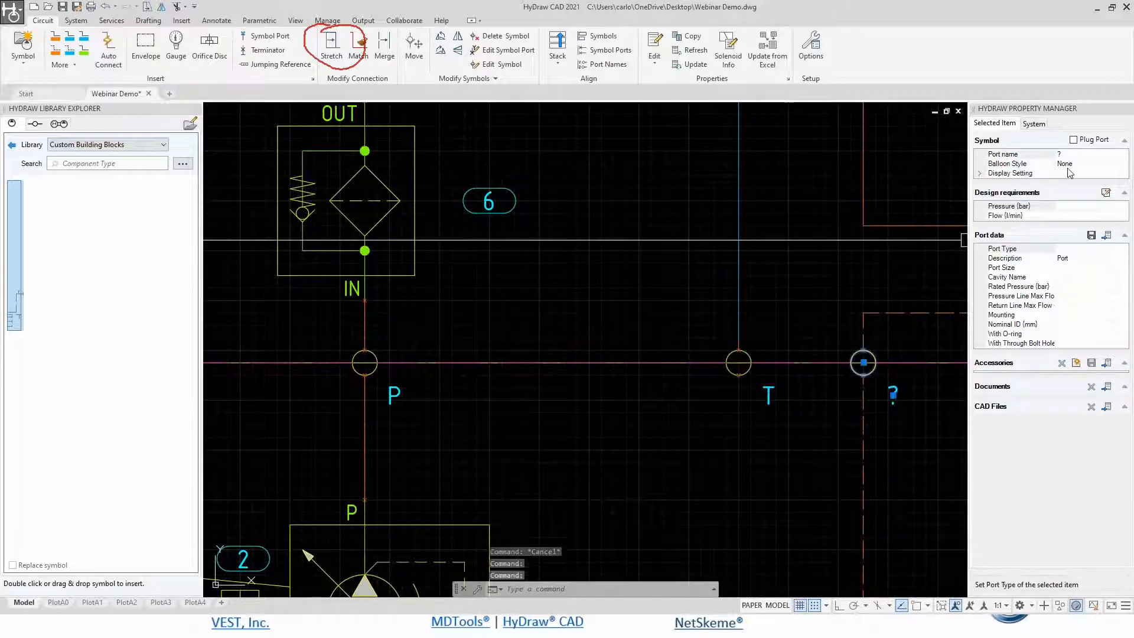
Name the envelope port where the dashed load-sensing line crosses the lower edge LS_R.
double_click(1062, 154)
type("LS")
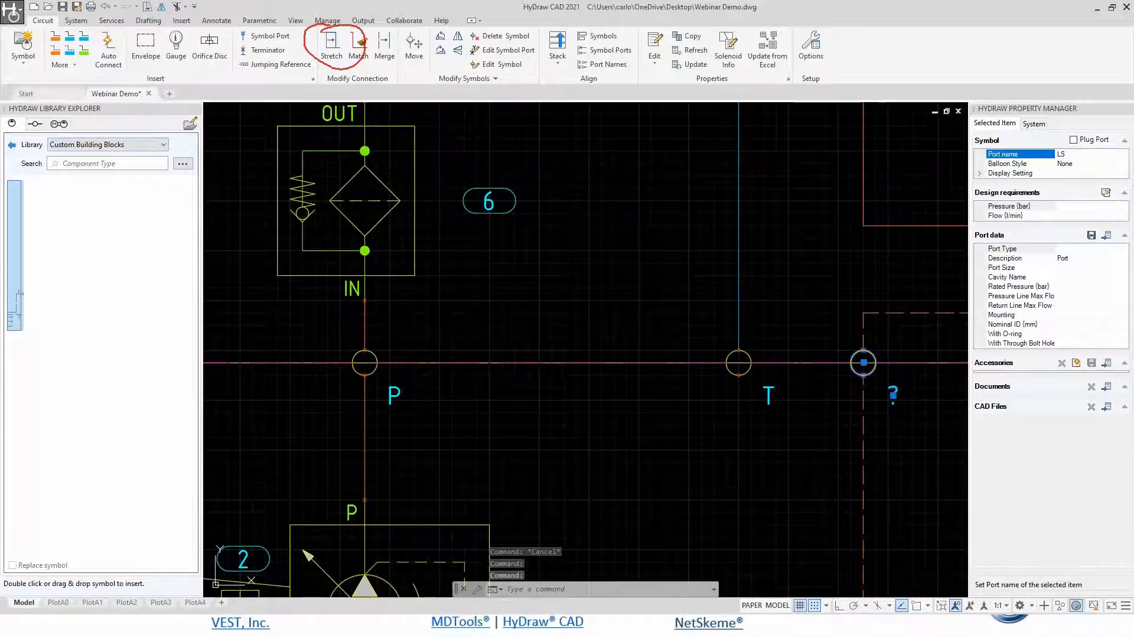
type("_R")
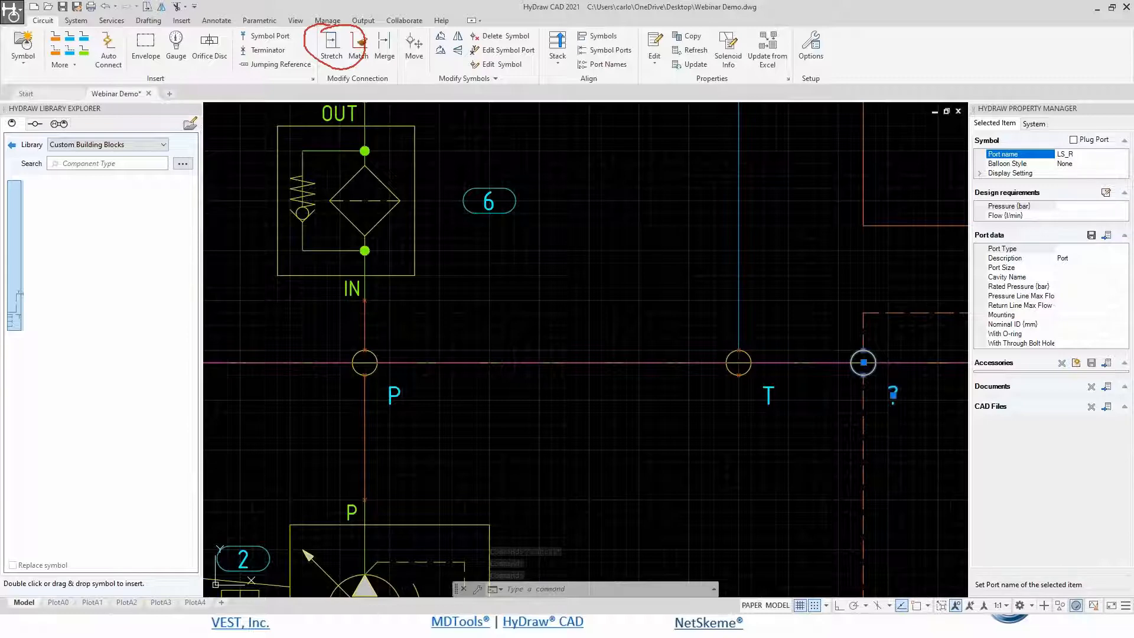
key("Return")
scroll(655, 341, "down", 3)
key("Escape")
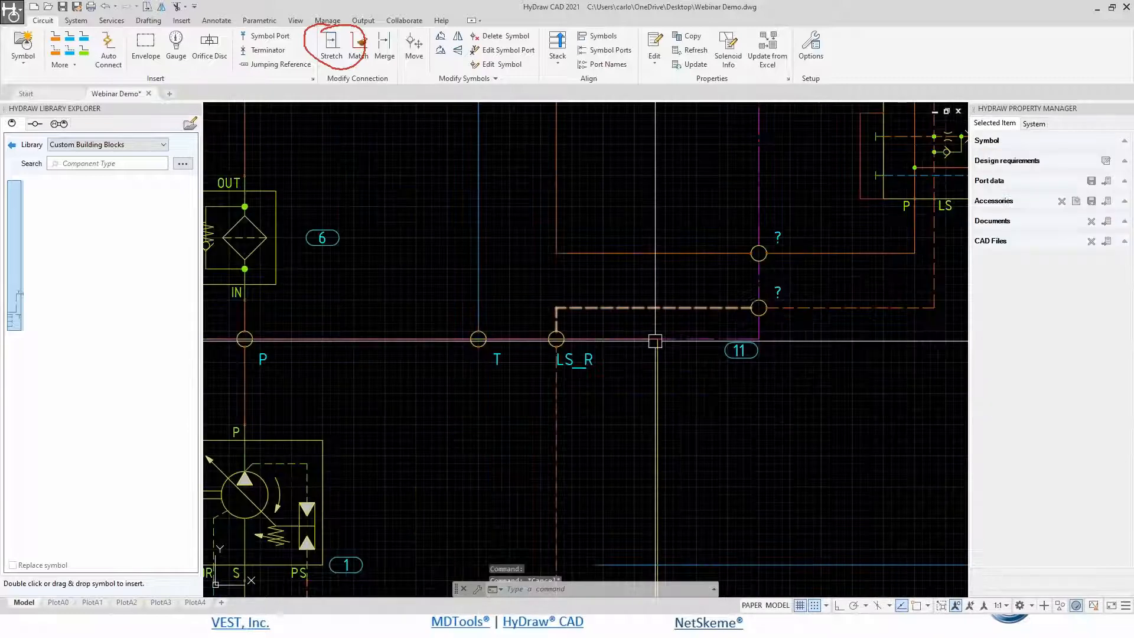
Name the port where the dashed load-sensing line crosses the envelope's right edge LS_S.
scroll(768, 289, "up", 3)
left_click(747, 321)
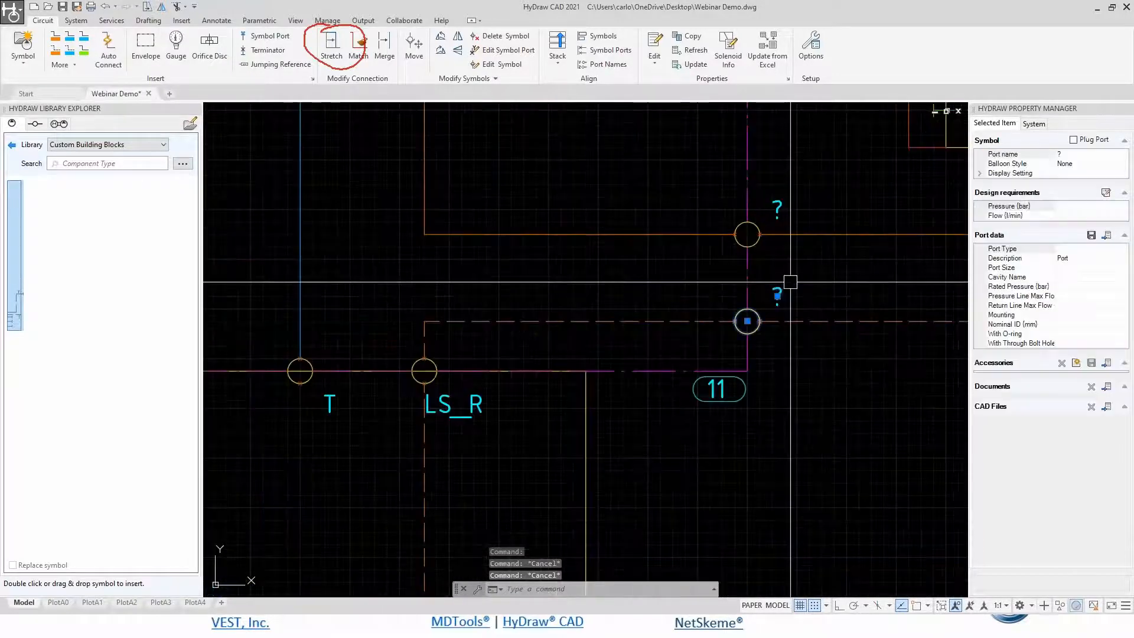
double_click(1061, 154)
type("LS_")
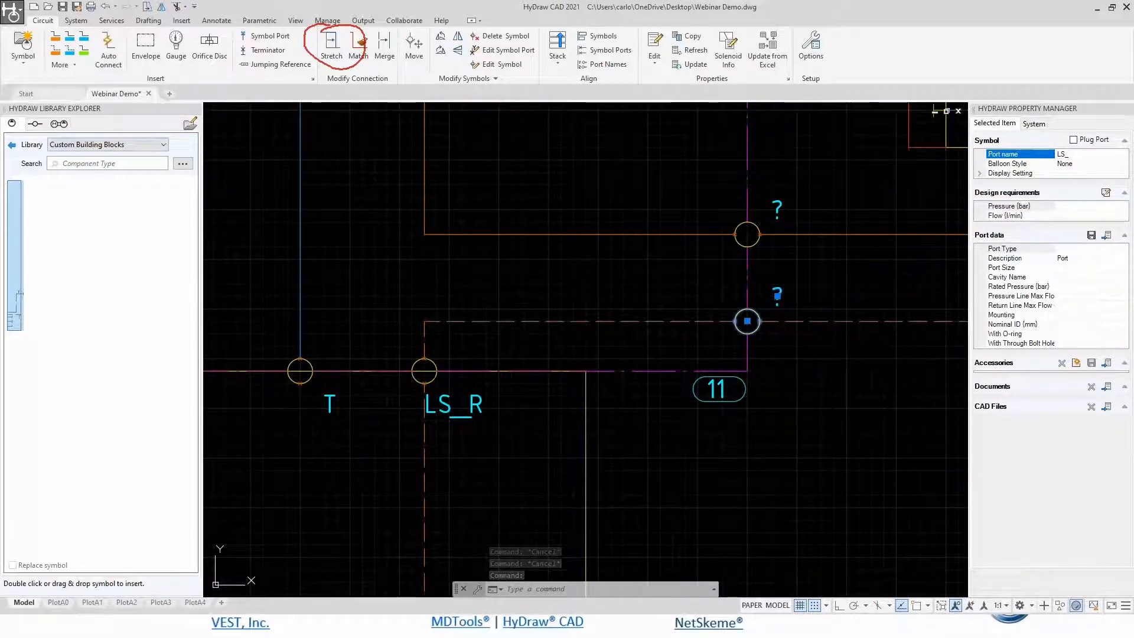
type("S")
key("Return")
key("Escape")
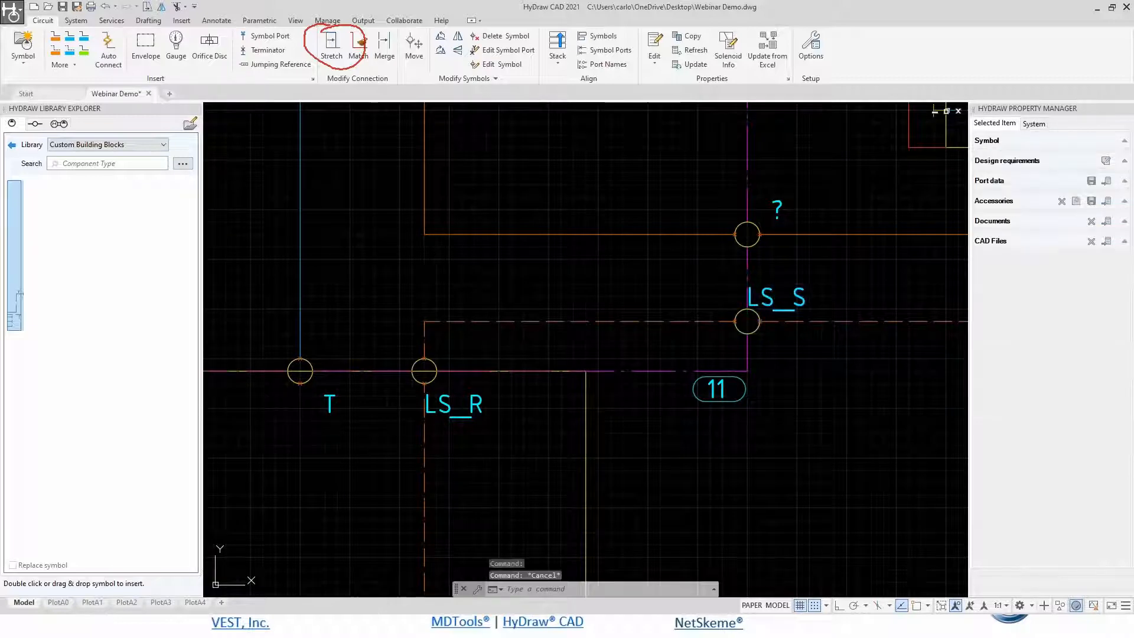
Name the unlabelled port above LS_S on the manifold boundary P1.
left_click(755, 226)
left_click(1080, 154)
type("P")
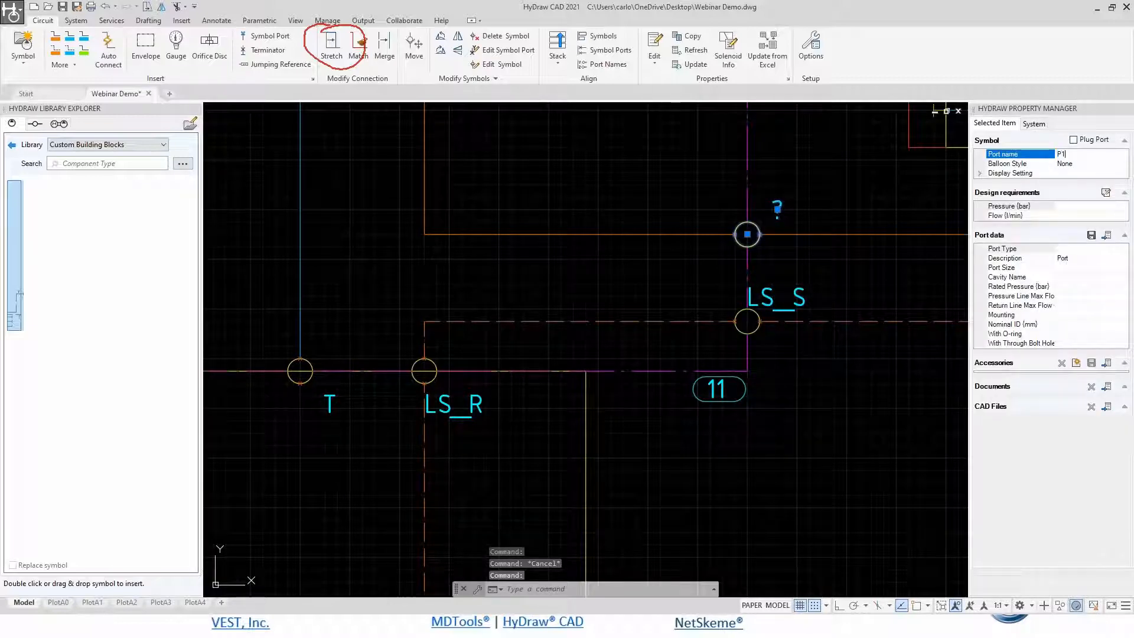
type("1")
key("Return")
scroll(596, 187, "down", 2)
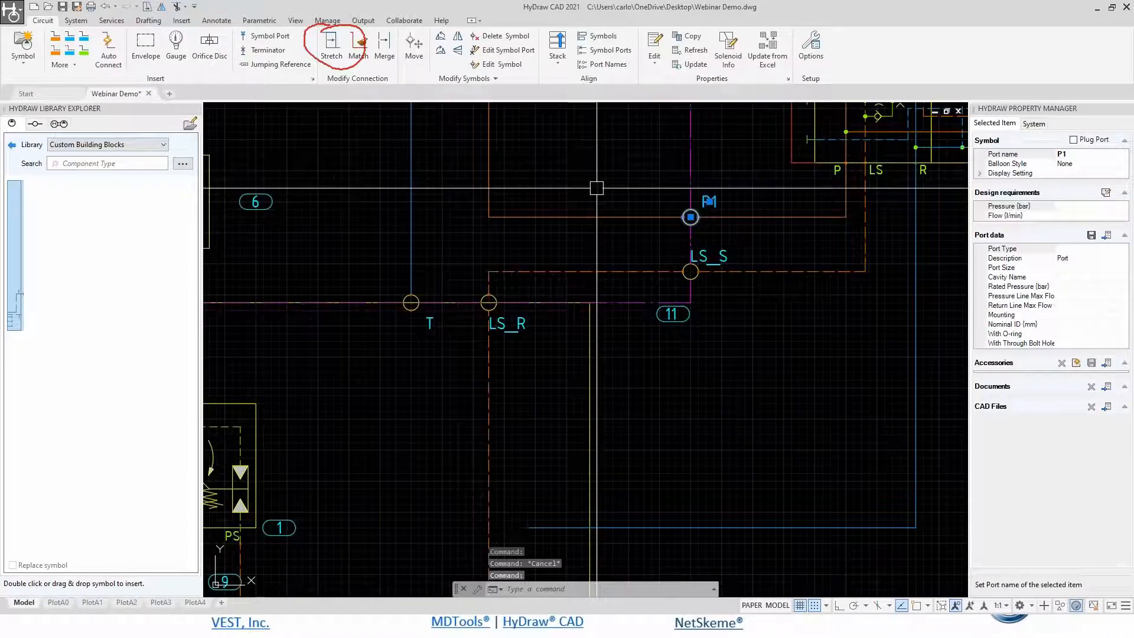
key("Escape")
Move the reservoir symbol (item 5) straight down so its upper edge sits clear below the manifold boundary line.
scroll(596, 188, "down", 3)
scroll(299, 383, "up", 4)
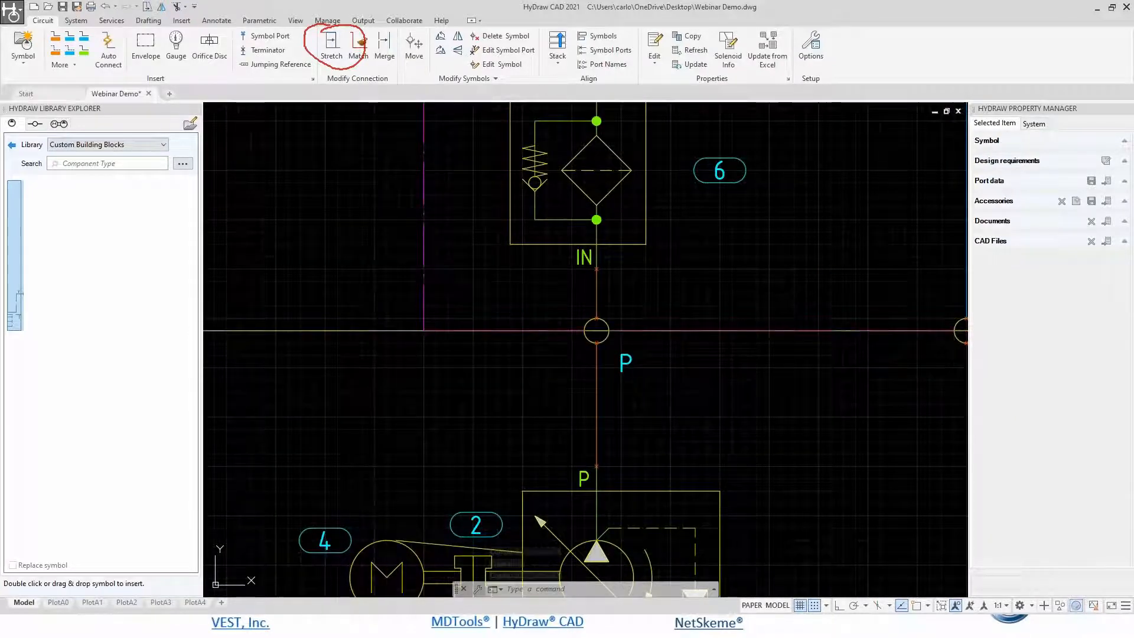
left_click(374, 331)
scroll(374, 330, "down", 3)
middle_click_drag(677, 420, 676, 273)
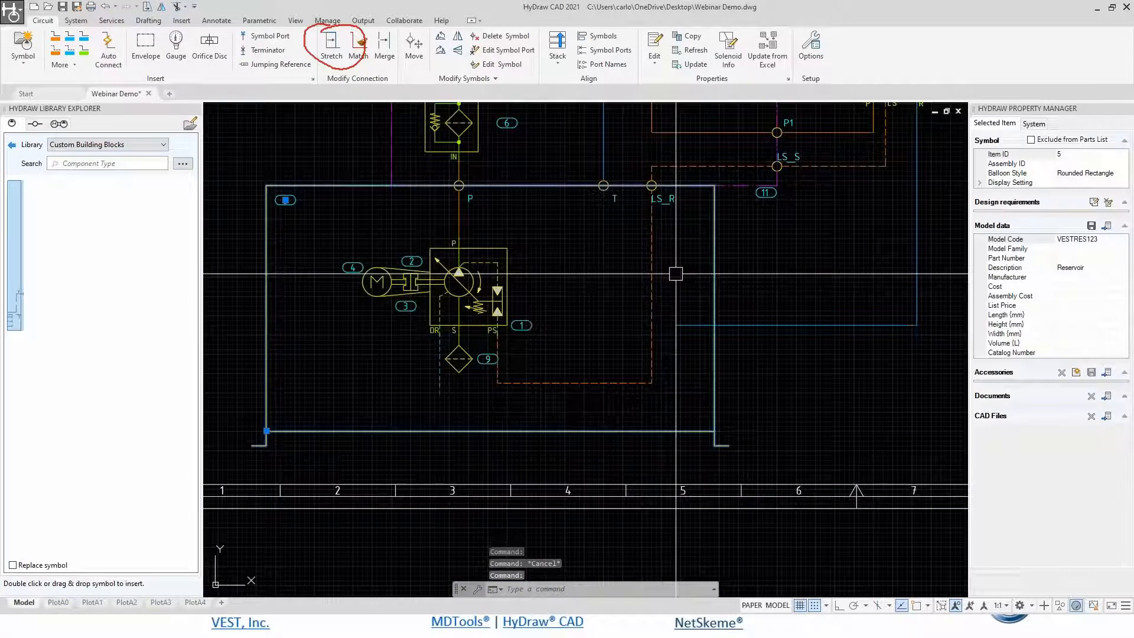
type("M")
key("Return")
left_click(778, 252)
left_click(776, 277)
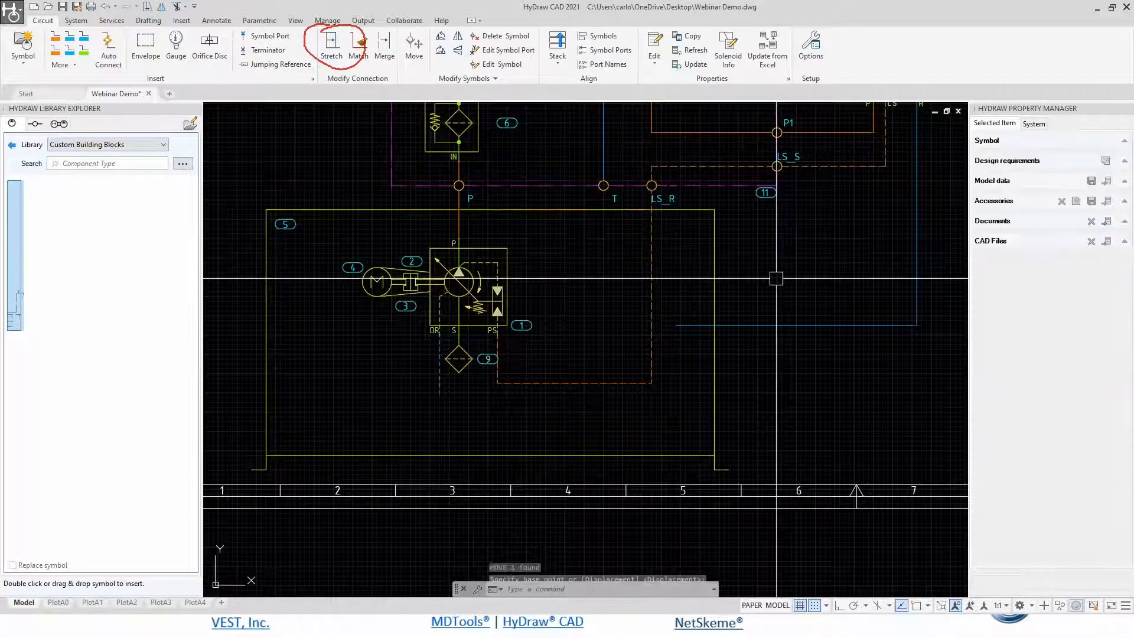
left_click(776, 278)
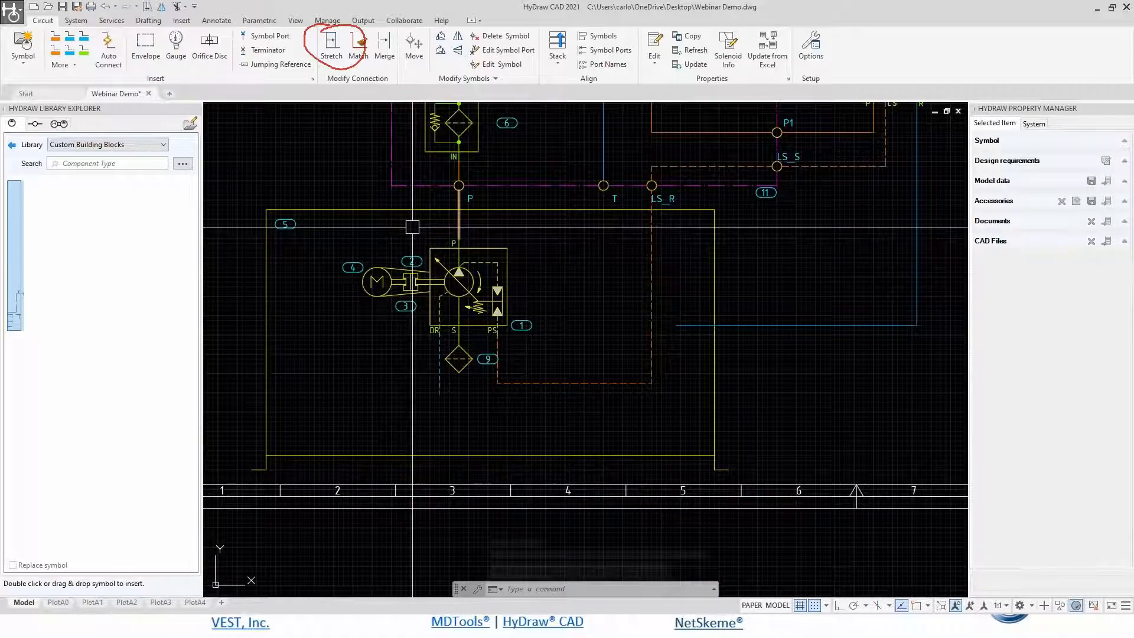
Set the design flow of manifold port P, below filter 6, to 30 l/min.
middle_click_drag(613, 115, 568, 159)
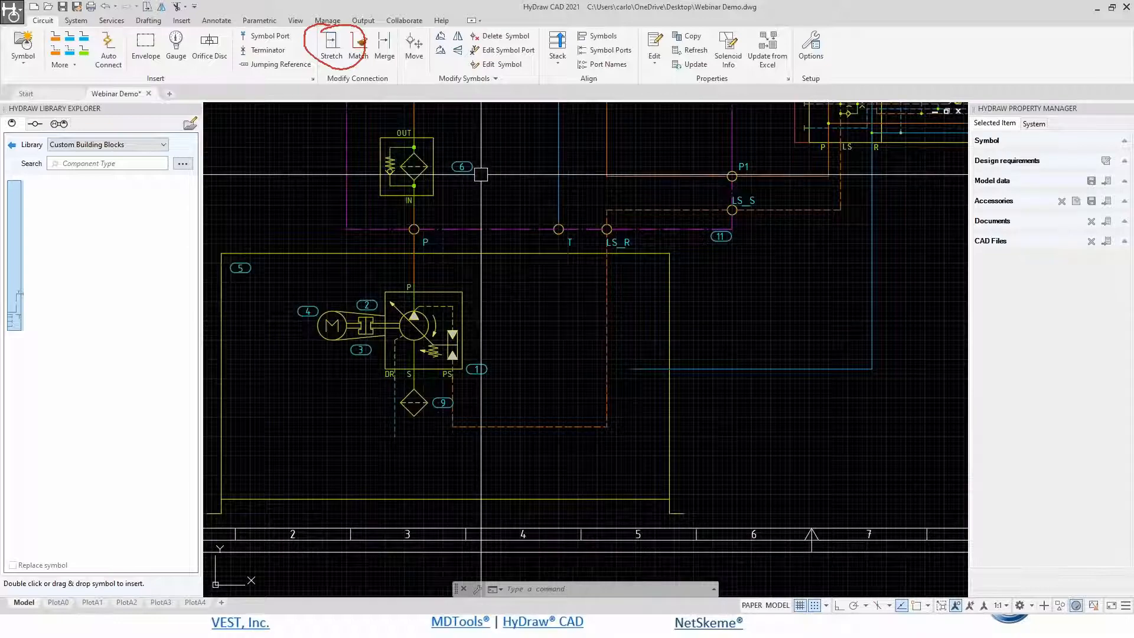
middle_click_drag(508, 106, 537, 287)
key("Escape")
key("Escape")
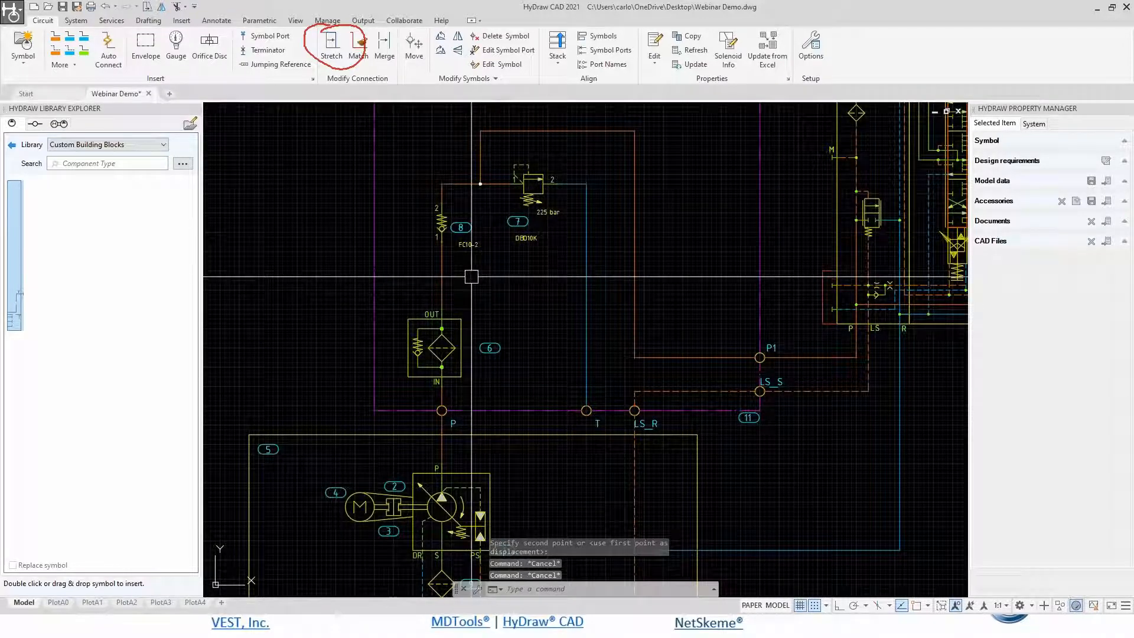
scroll(449, 425, "up", 8)
left_click(387, 358)
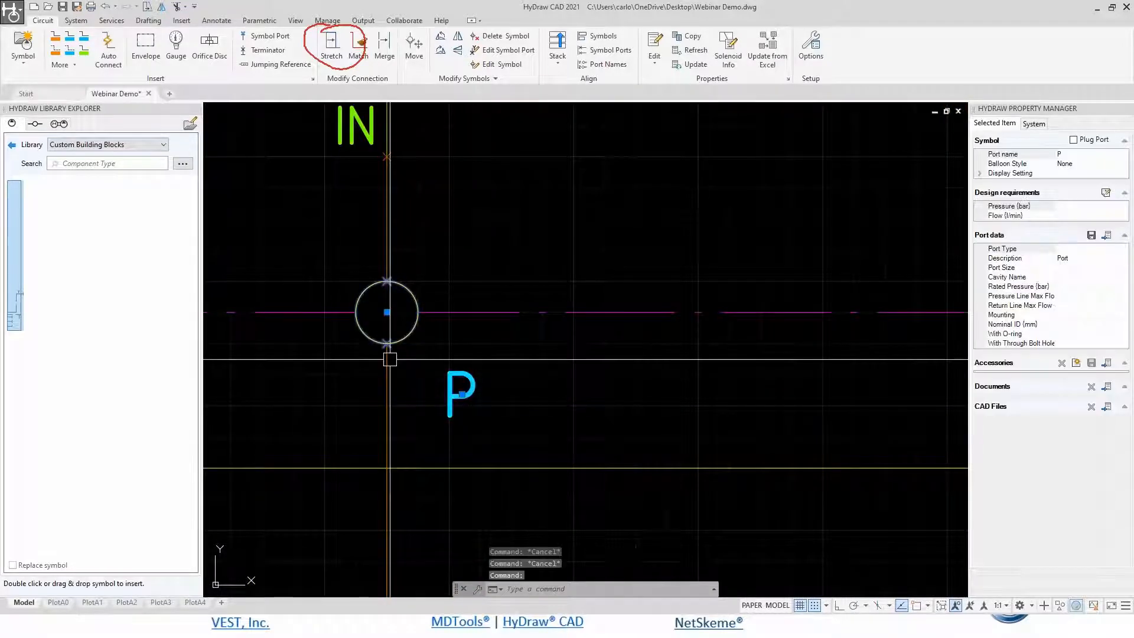
scroll(453, 385, "down", 5)
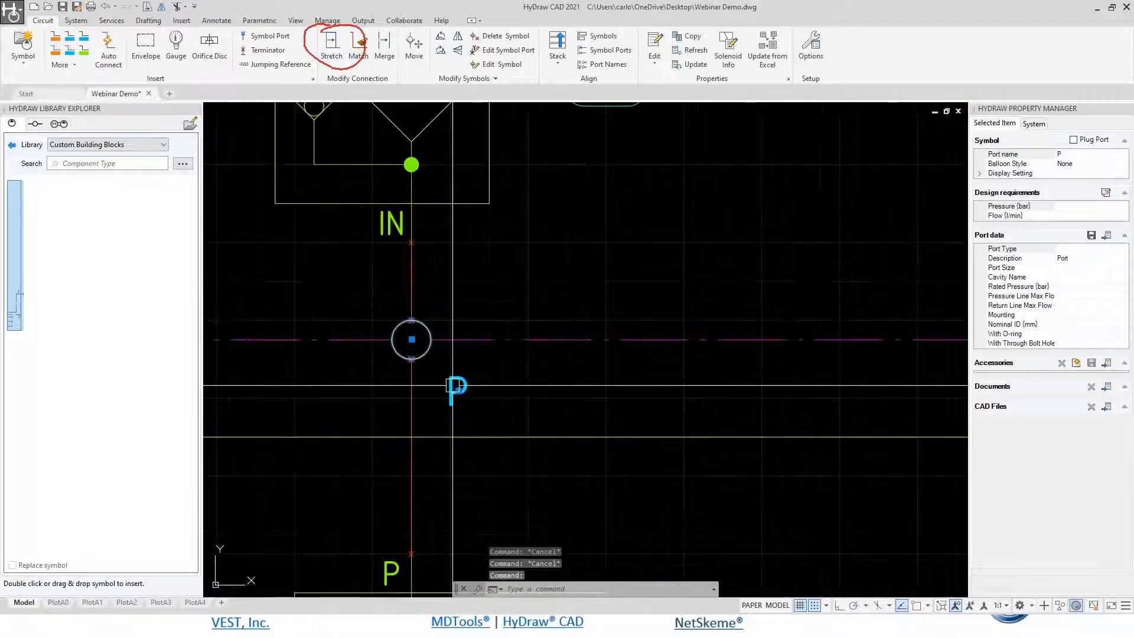
scroll(453, 385, "down", 2)
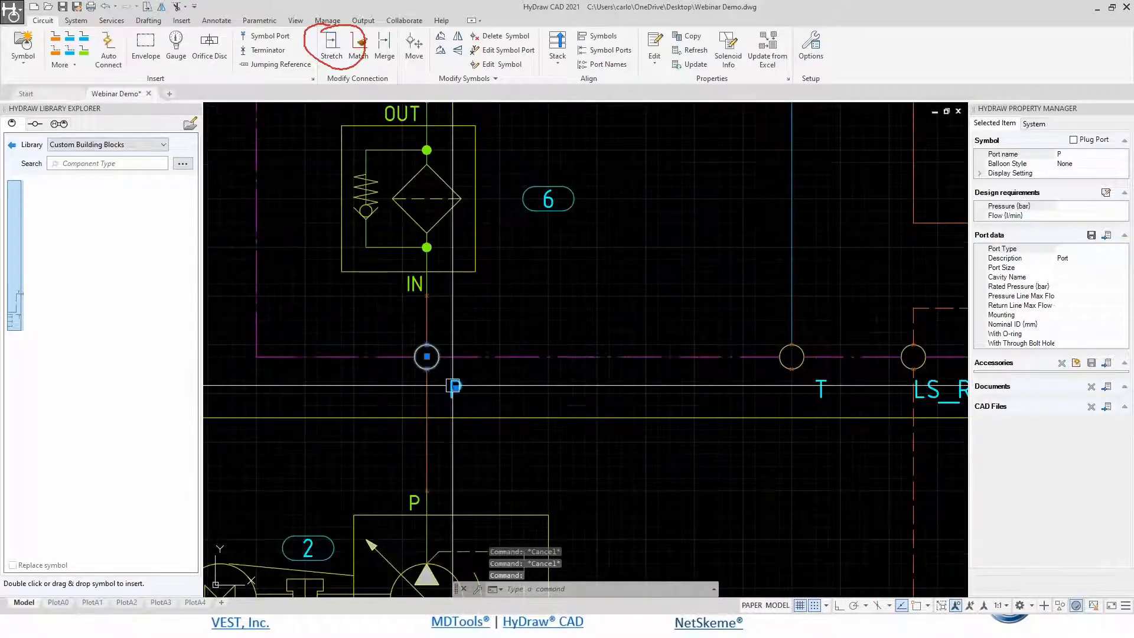
left_click(1089, 215)
type("30")
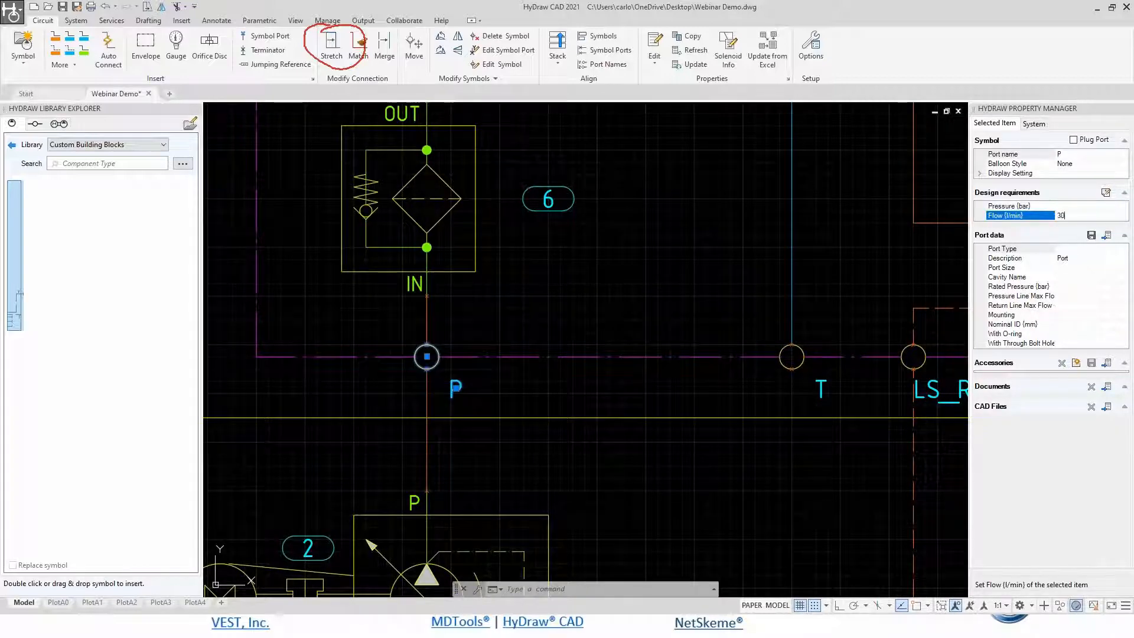
key("Return")
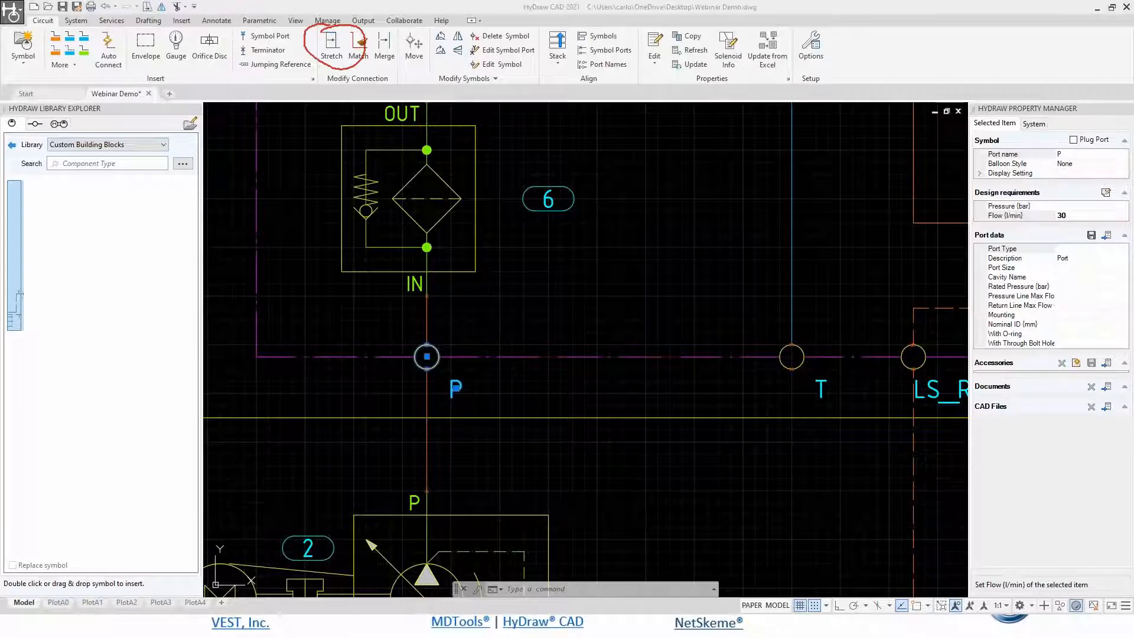
mouse_move(1044, 156)
left_mouse_down()
mouse_move(1033, 252)
mouse_move(1048, 154)
mouse_move(986, 178)
left_mouse_up()
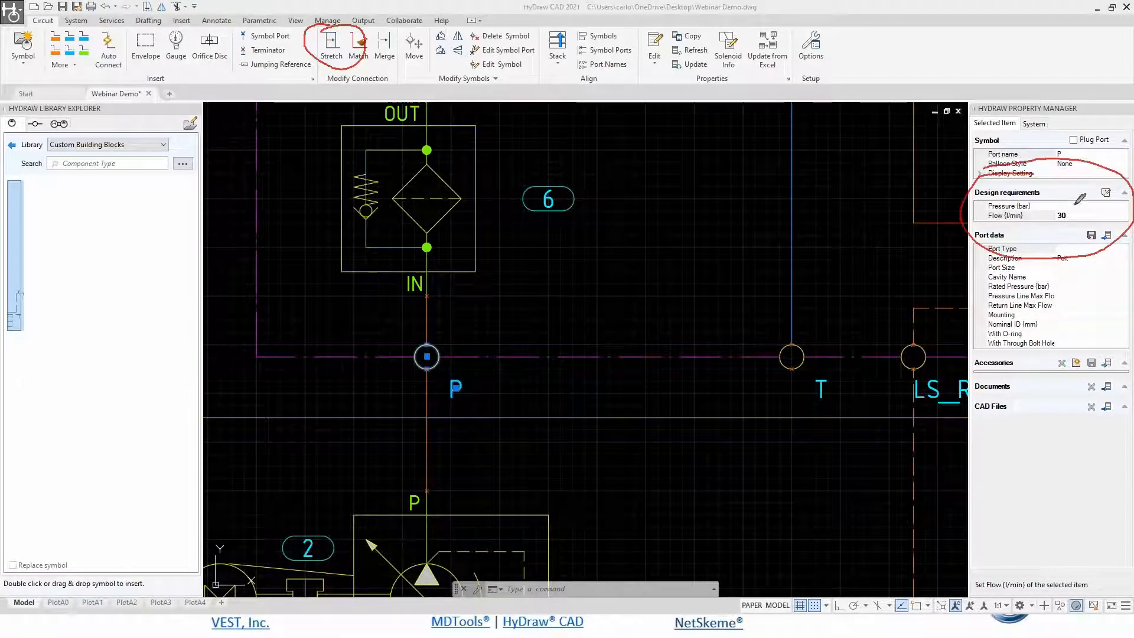
left_click_drag(1084, 216, 1052, 221)
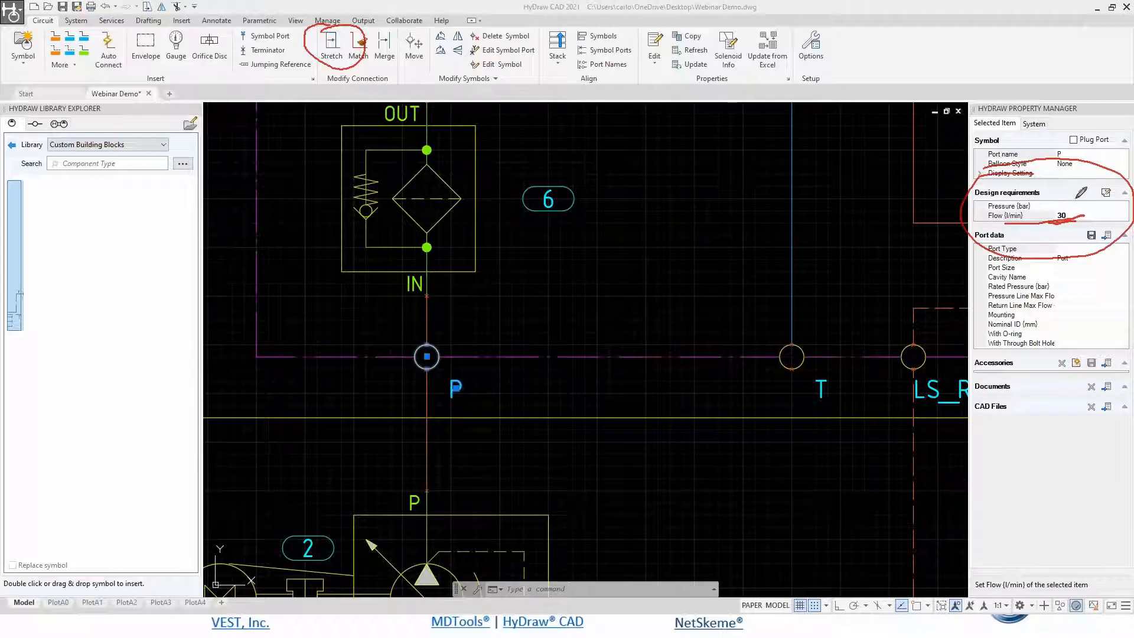
Set the design pressure of port P to 250 bar.
left_click(1077, 206)
type("2")
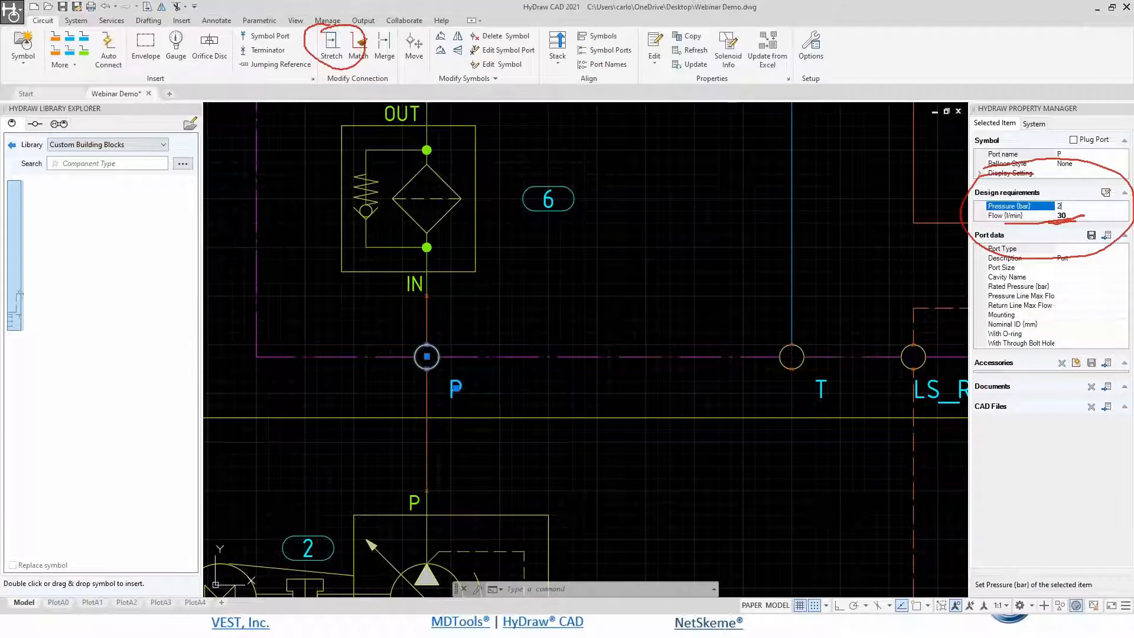
type("50")
key("Tab")
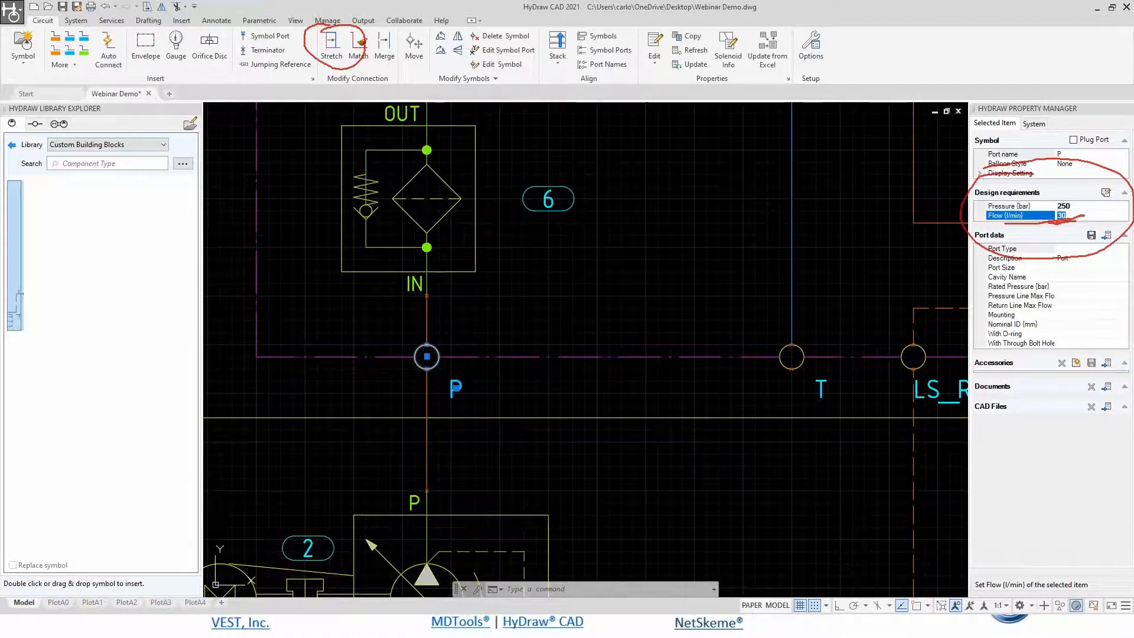
left_click(1092, 214)
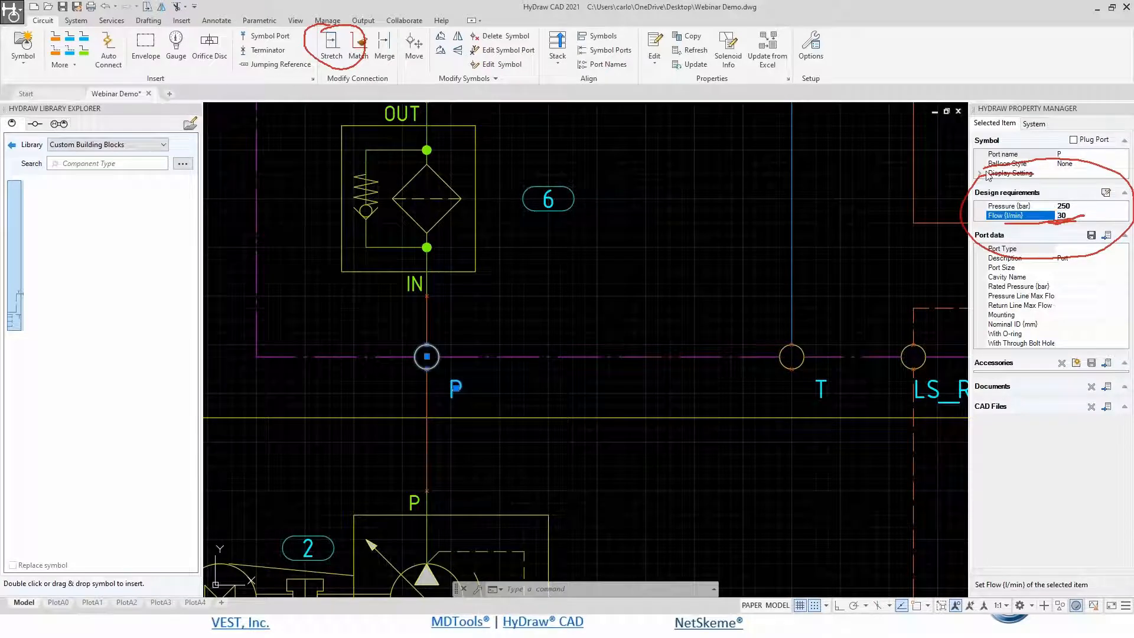
Configure port P as a BSP pressure line port for 250 bar and 50 l/min with size G 3/4.
left_click(1108, 236)
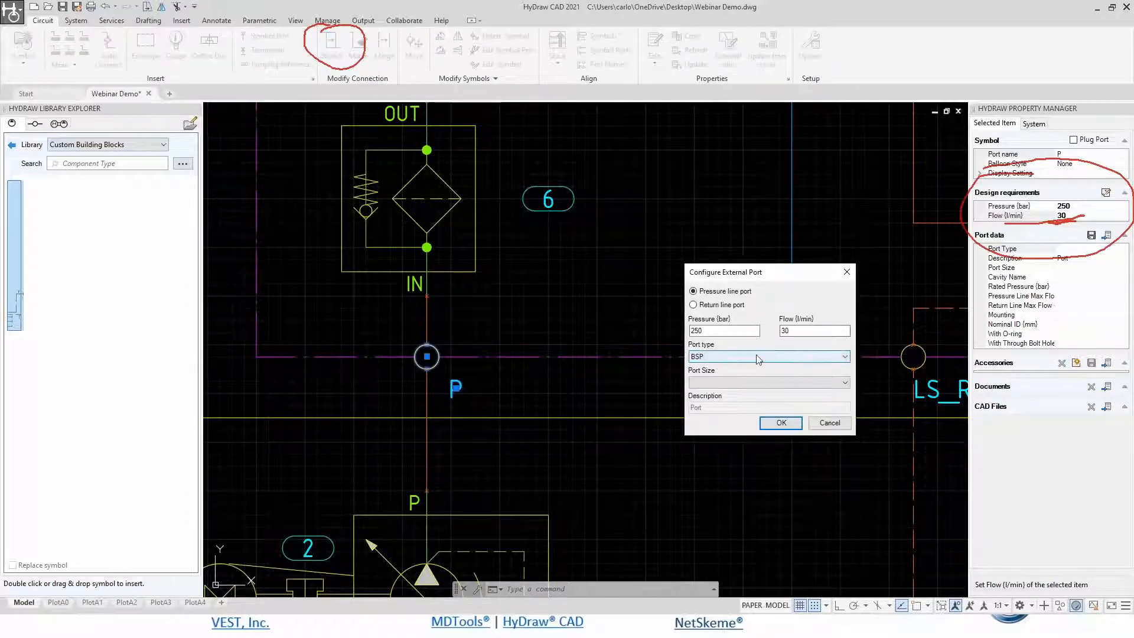
double_click(715, 332)
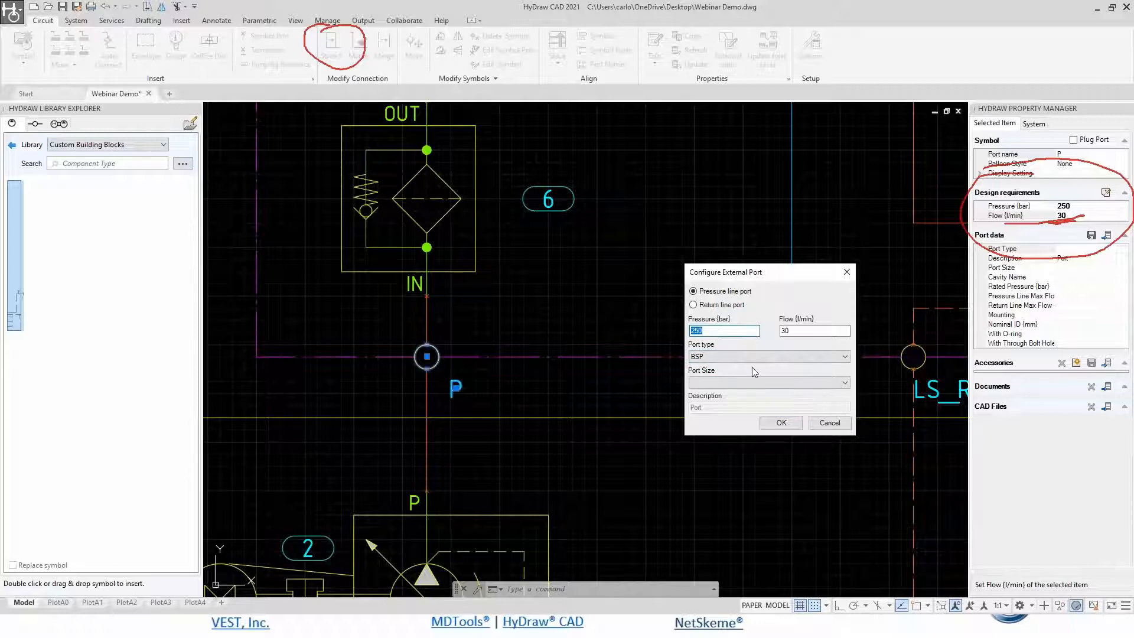
double_click(807, 330)
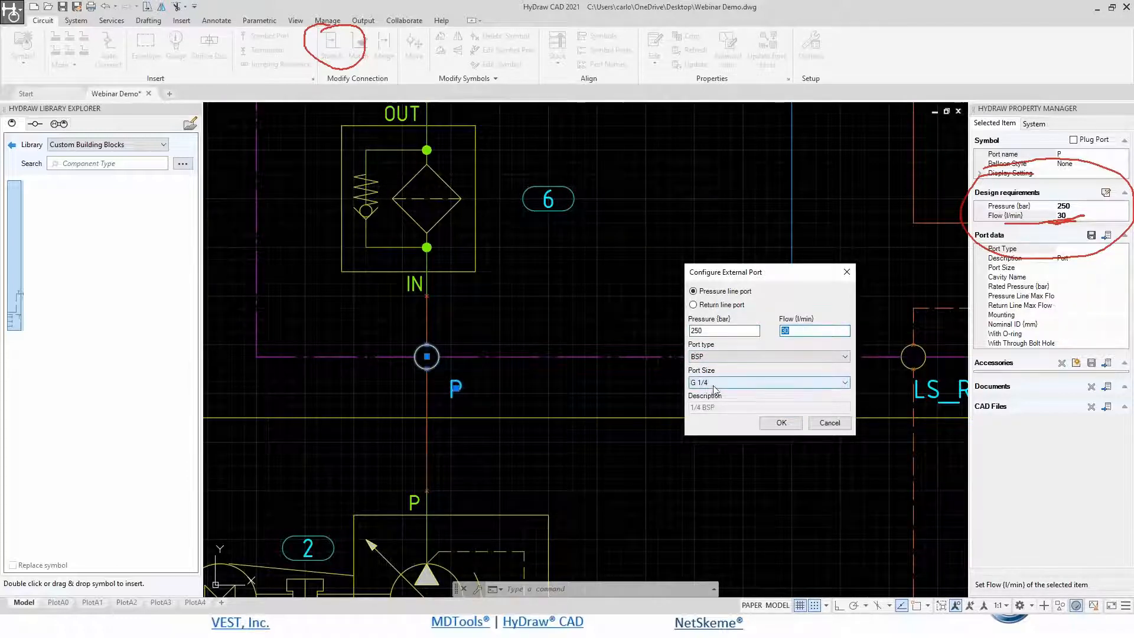
type("40")
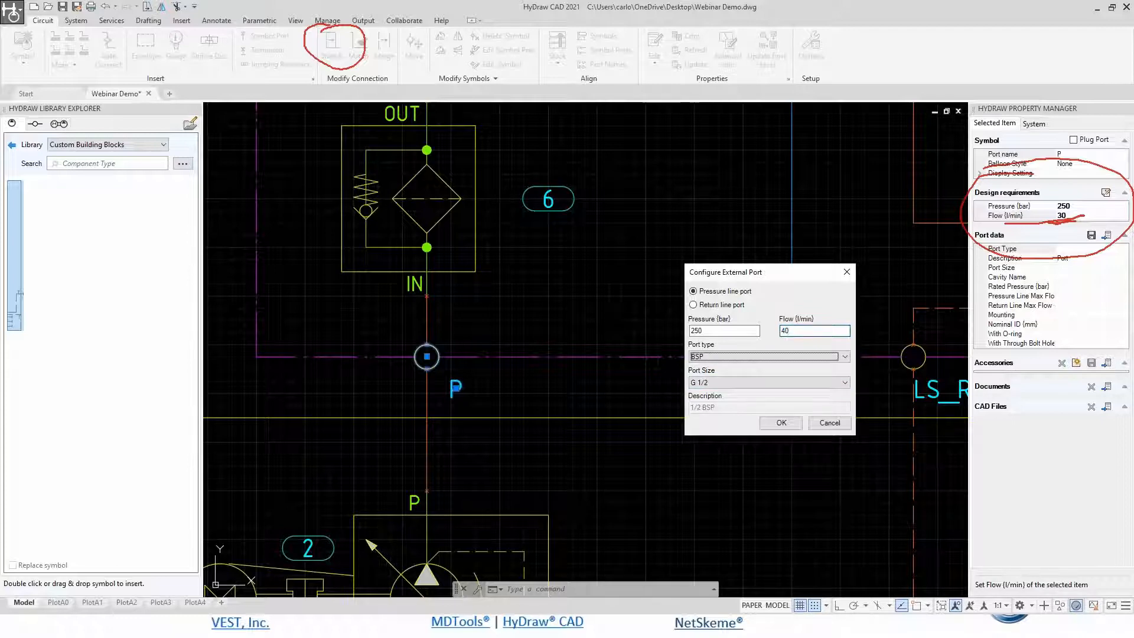
key("BackSpace")
key("BackSpace")
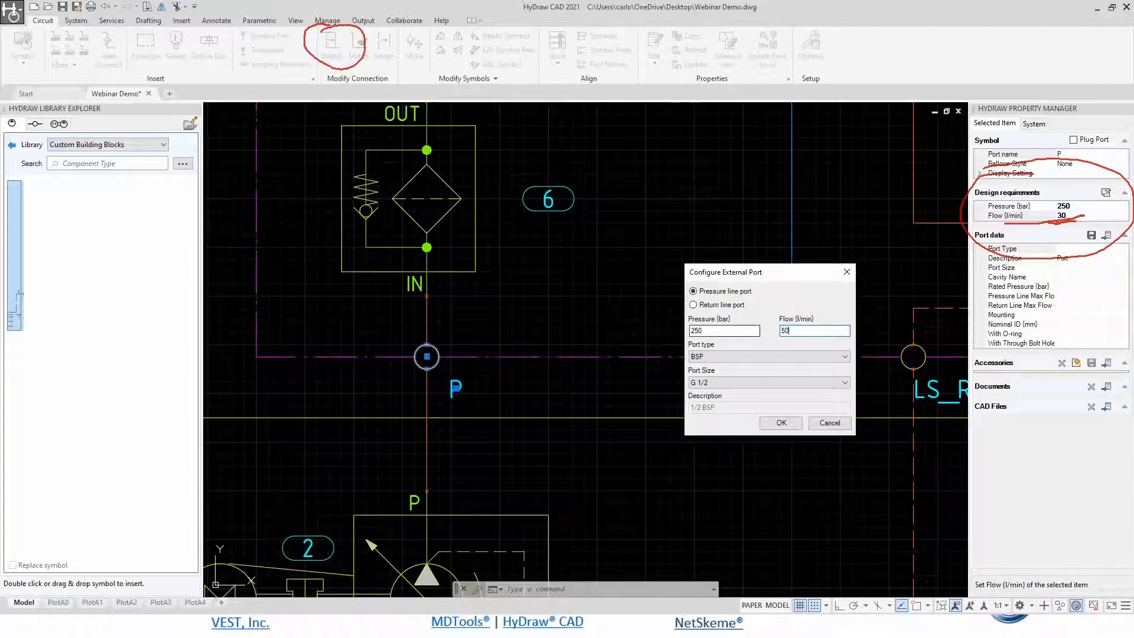
type("50")
key("Tab")
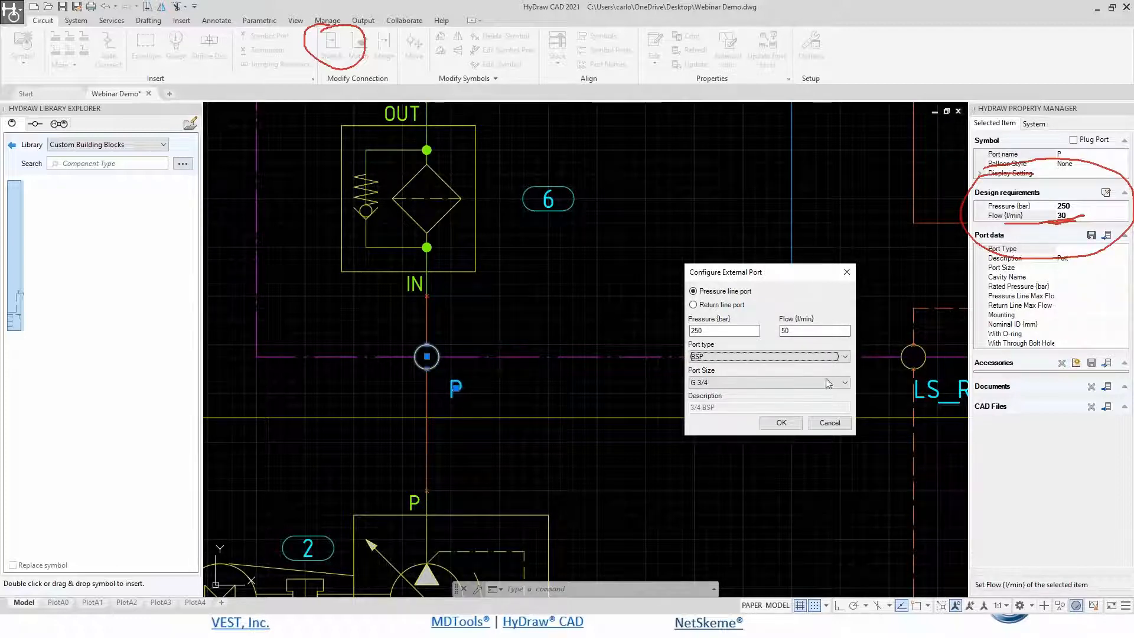
left_click(767, 357)
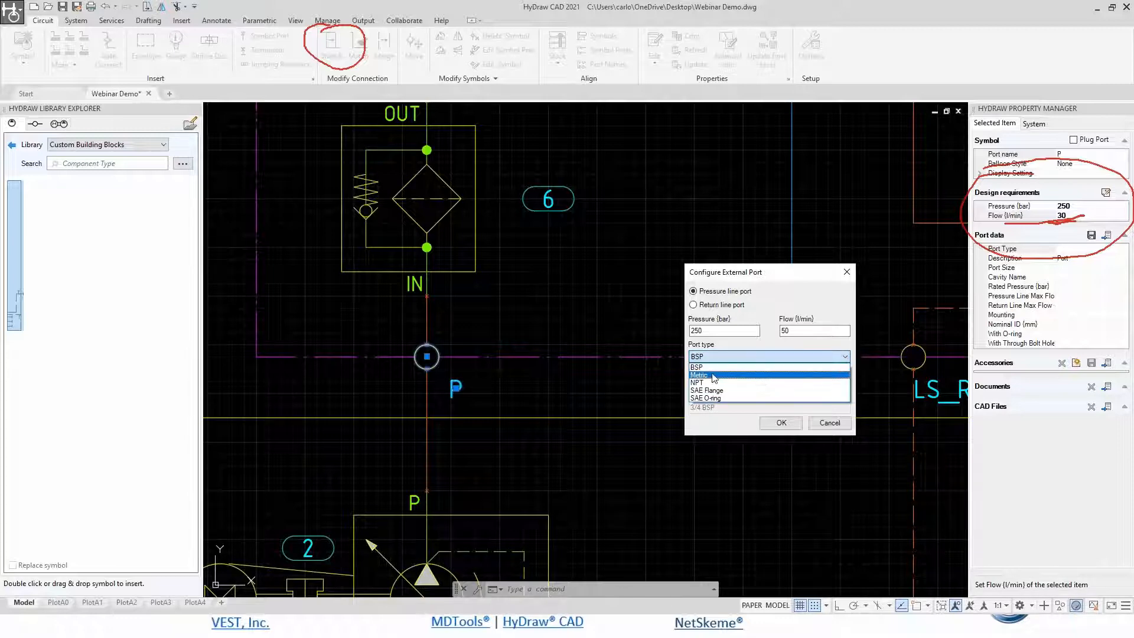
left_click(774, 276)
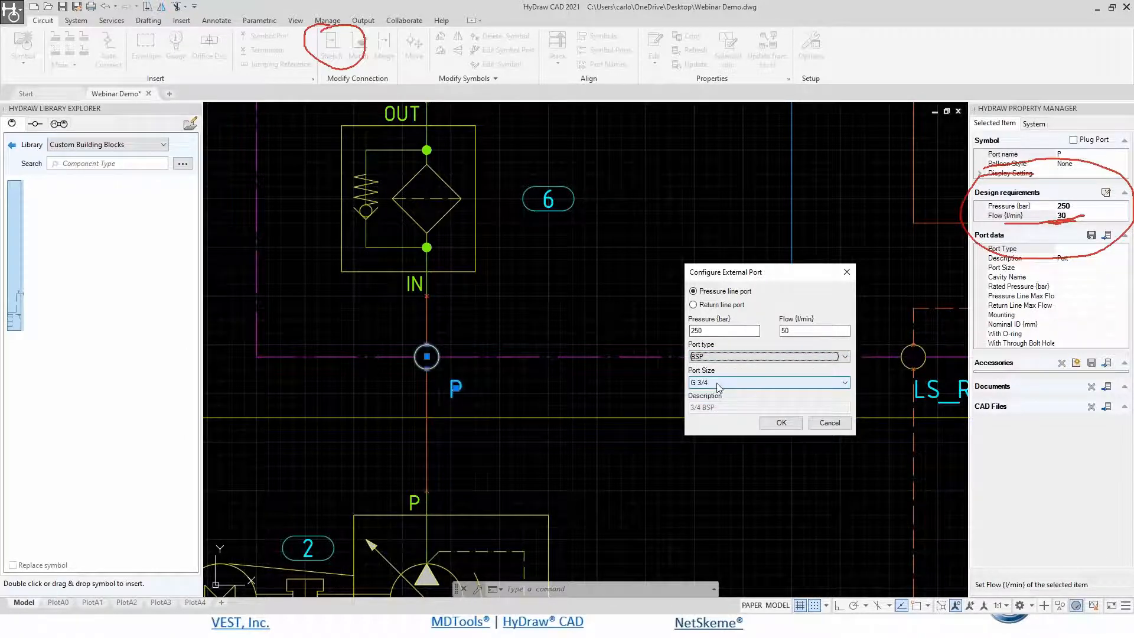
left_click(779, 425)
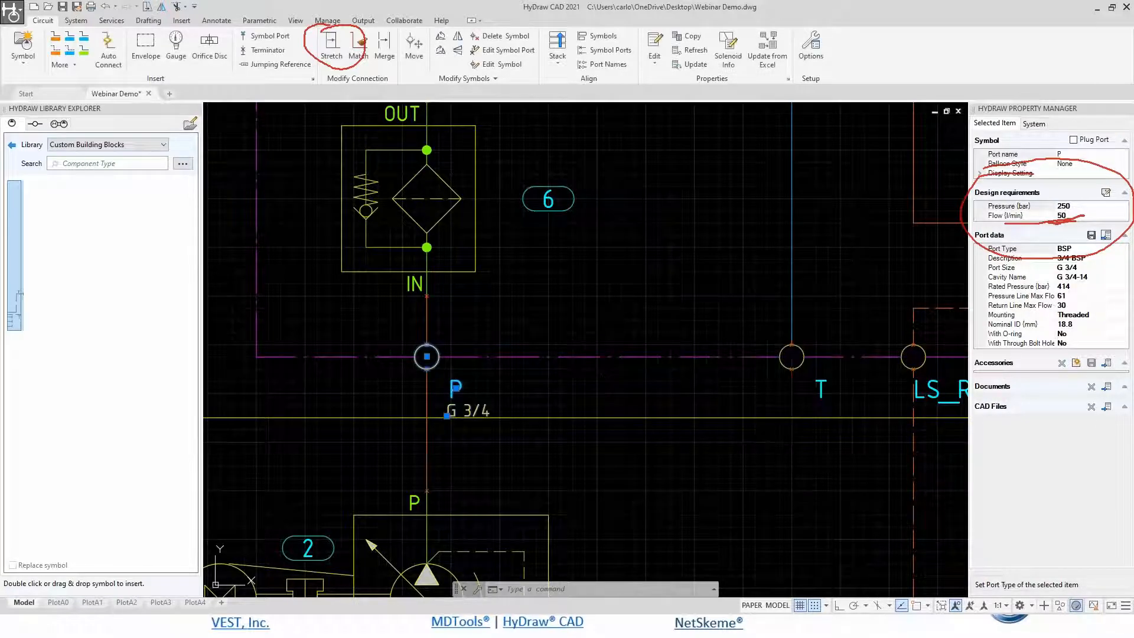
Copy all port data and design requirements from port P to ports T and P1.
left_click(688, 38)
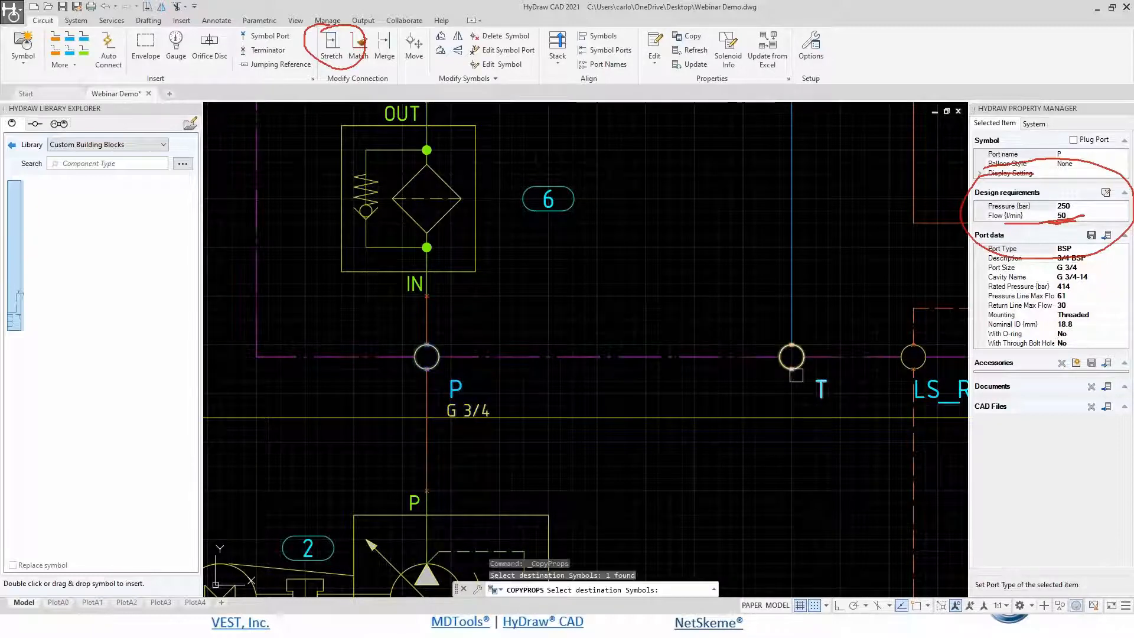
left_click(791, 357)
scroll(794, 356, "down", 2)
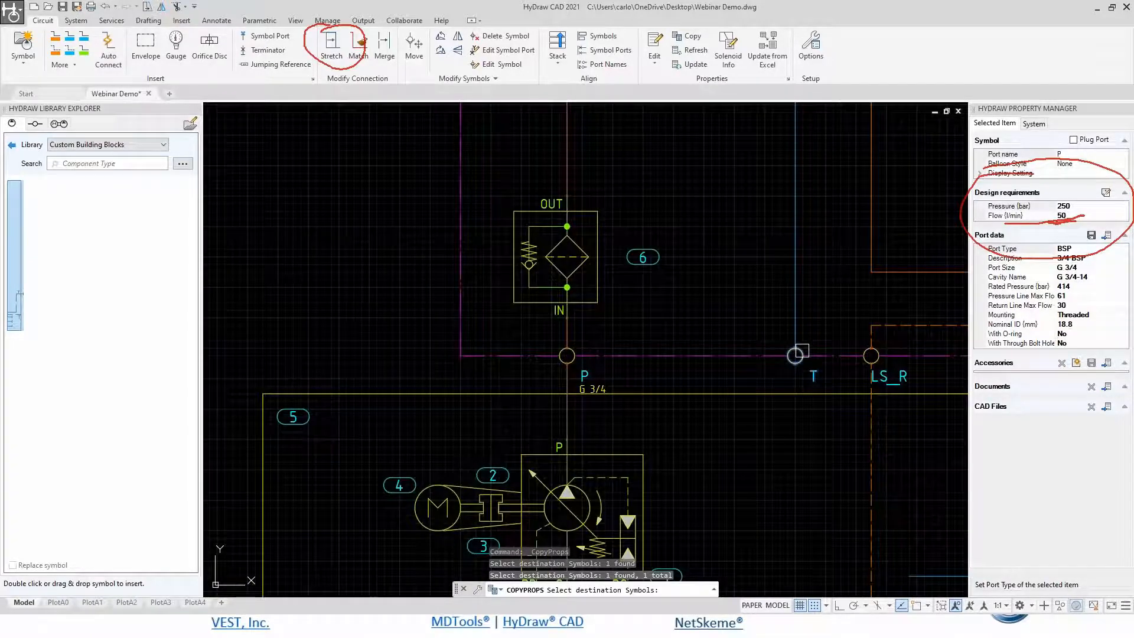
scroll(801, 350, "down", 2)
middle_click_drag(848, 240, 484, 288)
scroll(604, 348, "up", 2)
left_click(605, 350)
key("Return")
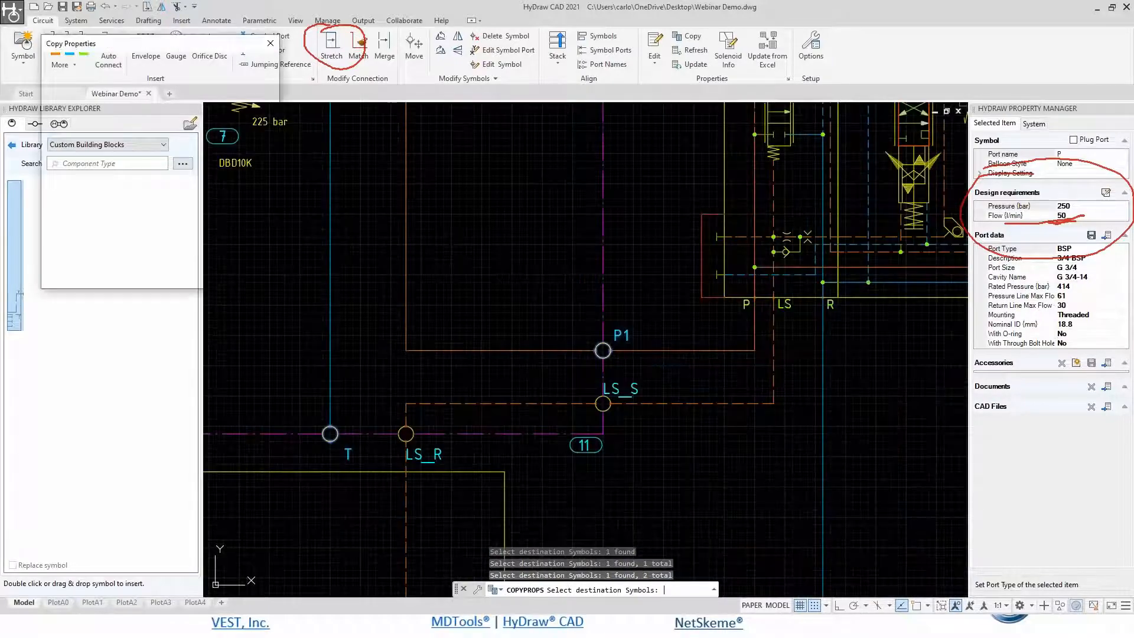
left_click_drag(188, 45, 583, 90)
left_click(602, 322)
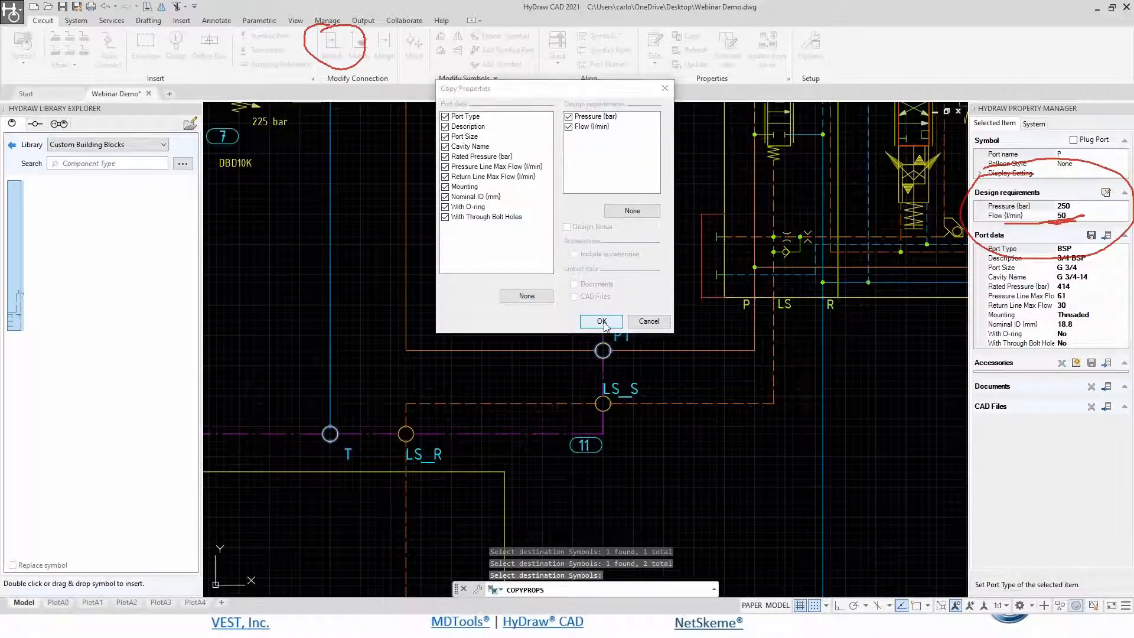
key("Return")
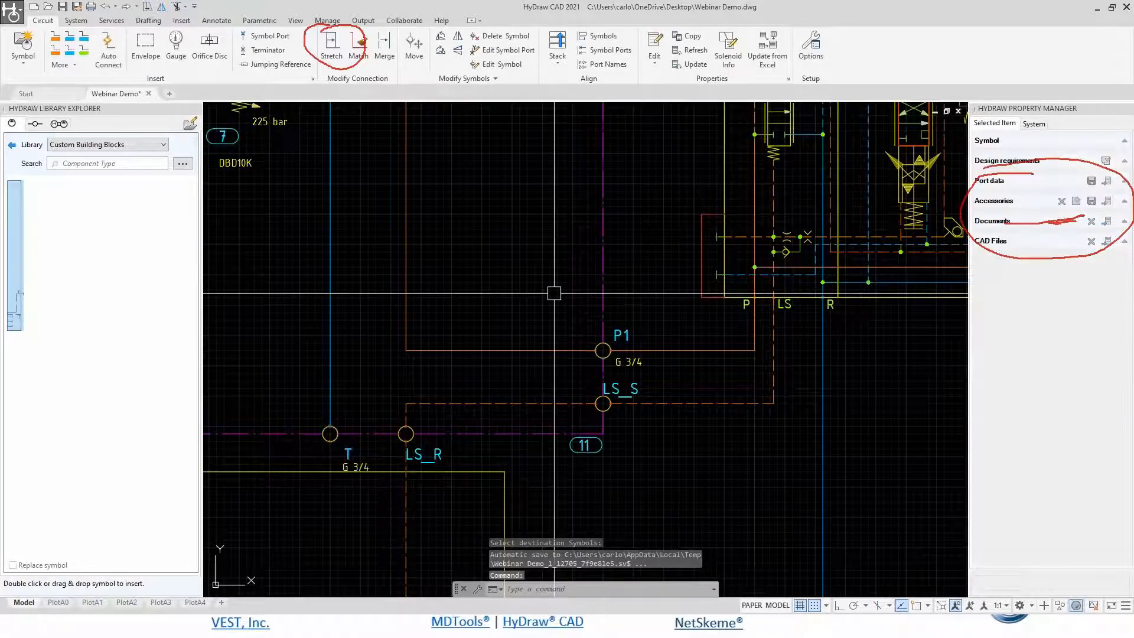
Configure external port LS_S as a BSP pressure line port with size G 1/4.
scroll(602, 376, "up", 2)
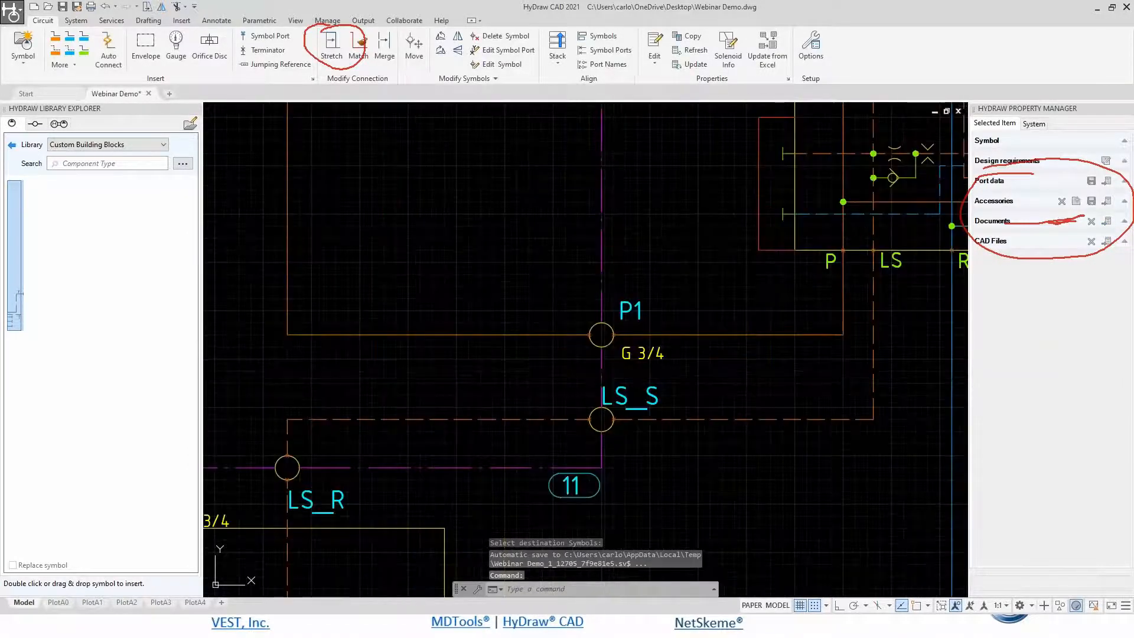
left_click(601, 419)
left_click(1091, 235)
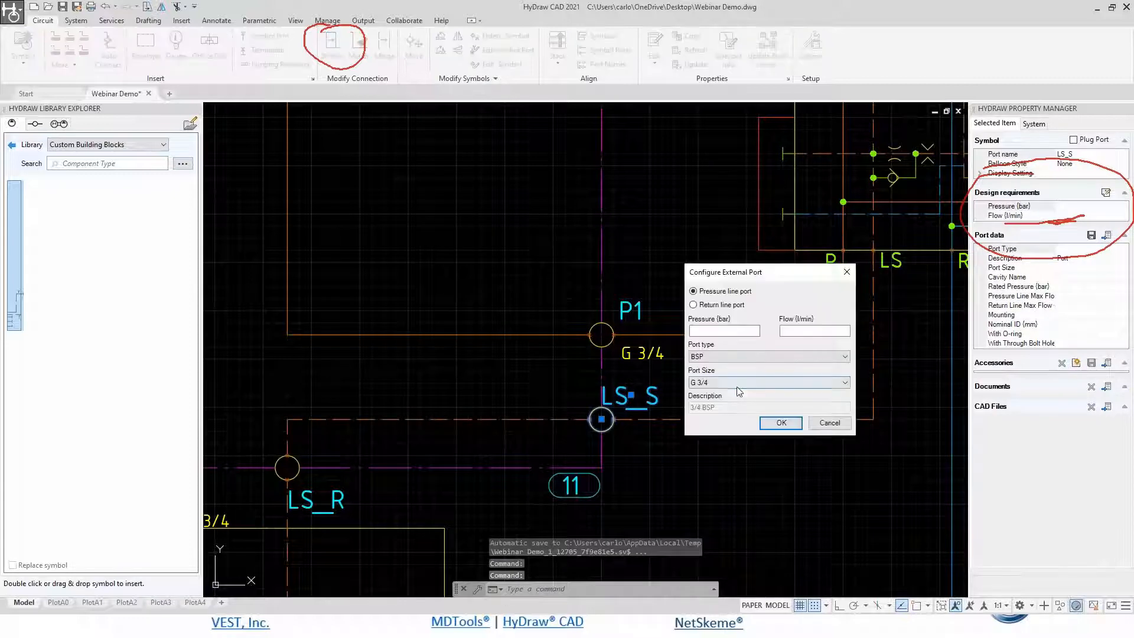
left_click(737, 383)
left_click(739, 401)
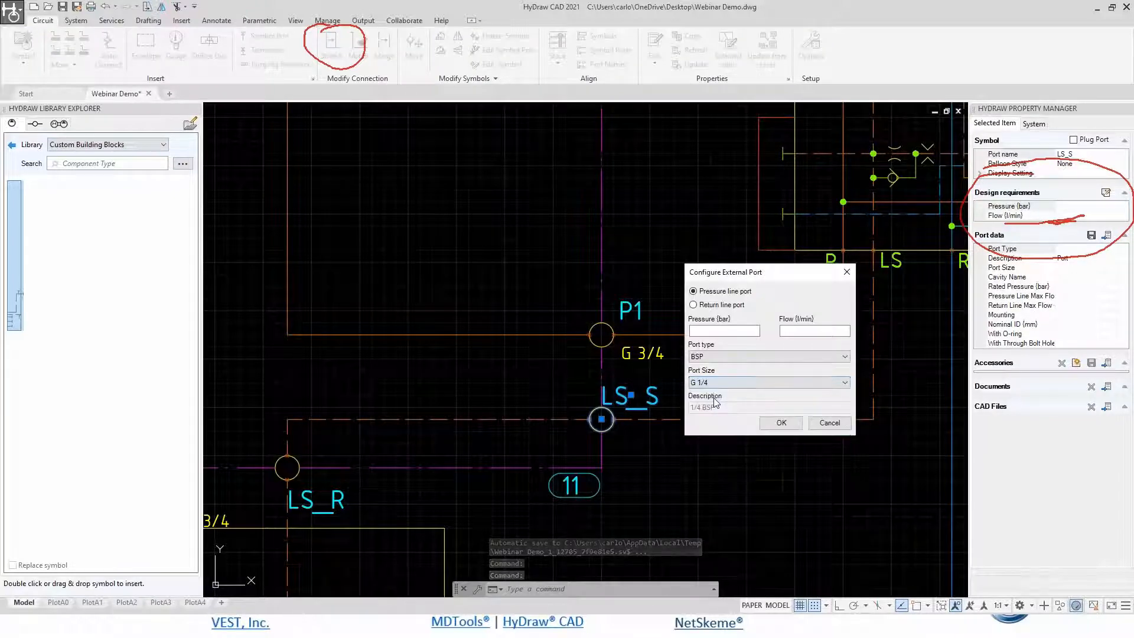
left_click(780, 428)
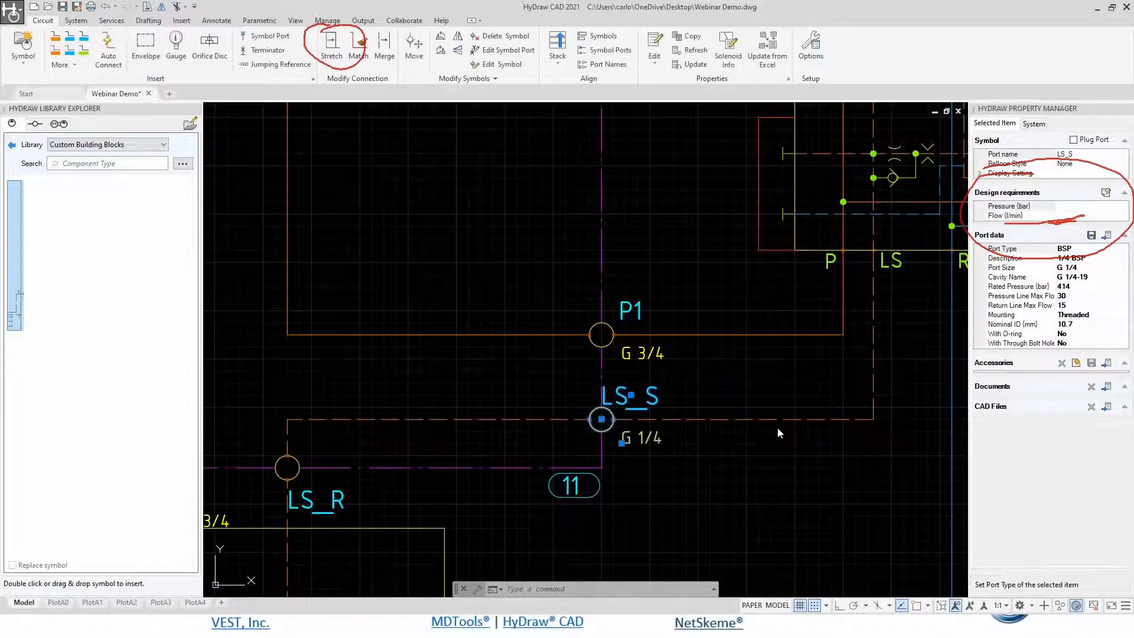
middle_click_drag(774, 427, 988, 280)
key("Escape")
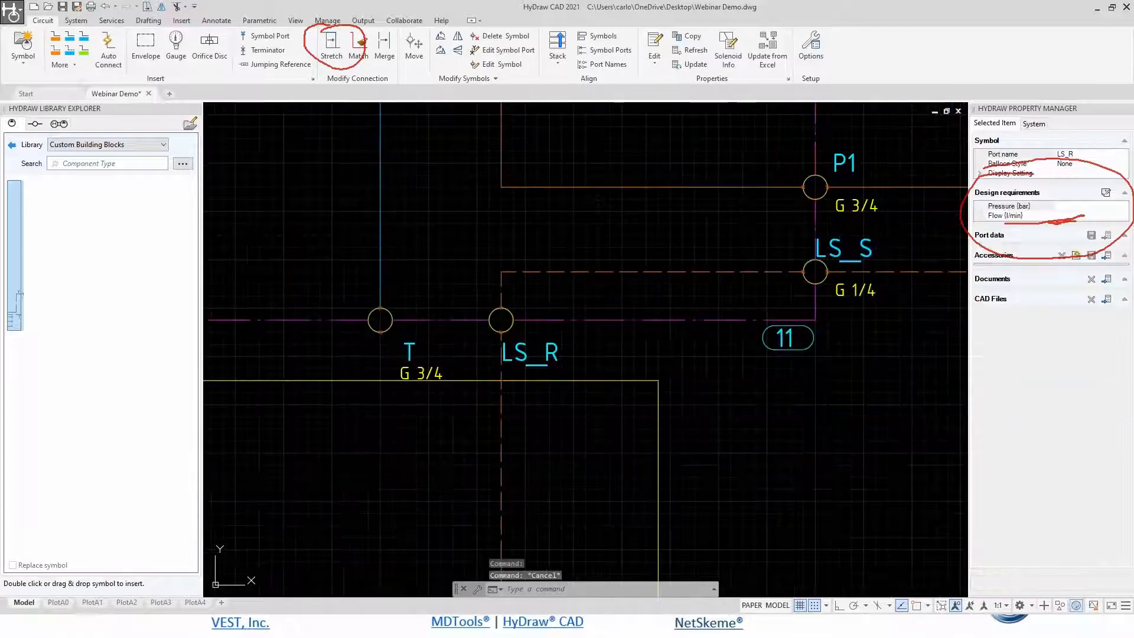
Configure external port LS_R as a BSP pressure line port with size G 1/4.
left_click(501, 322)
left_click(1106, 235)
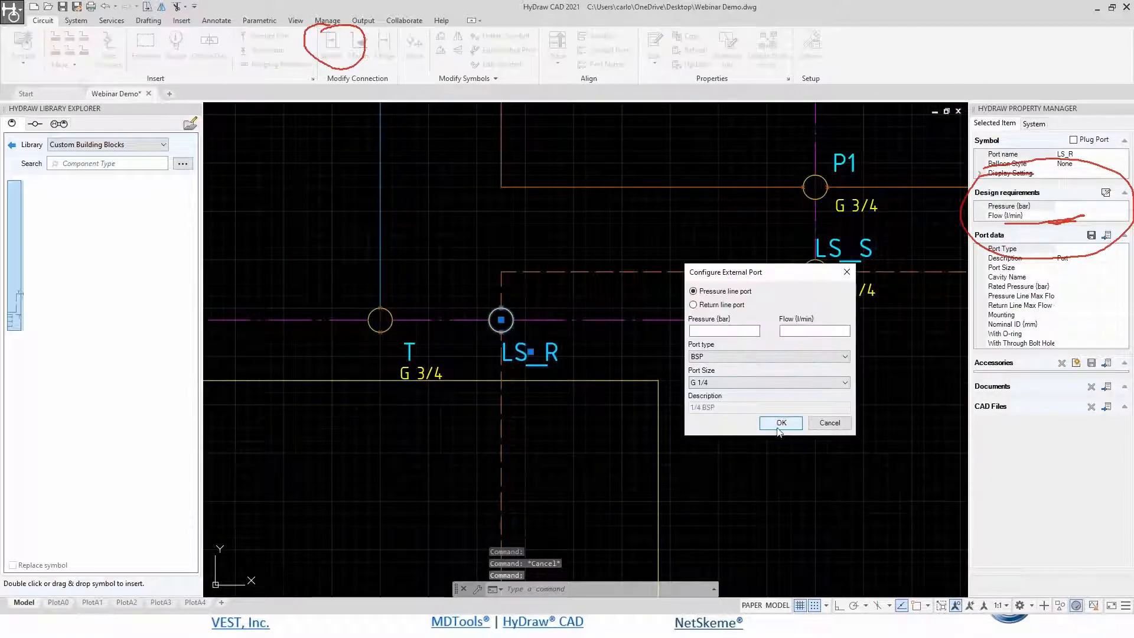
left_click(778, 428)
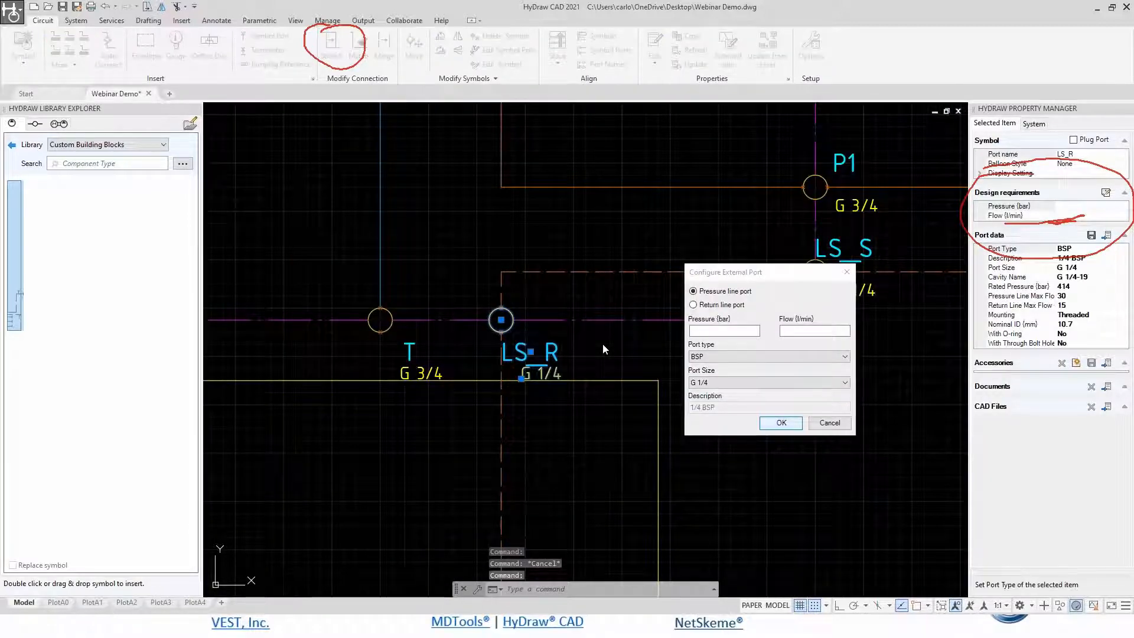
key("Escape")
key("Escape")
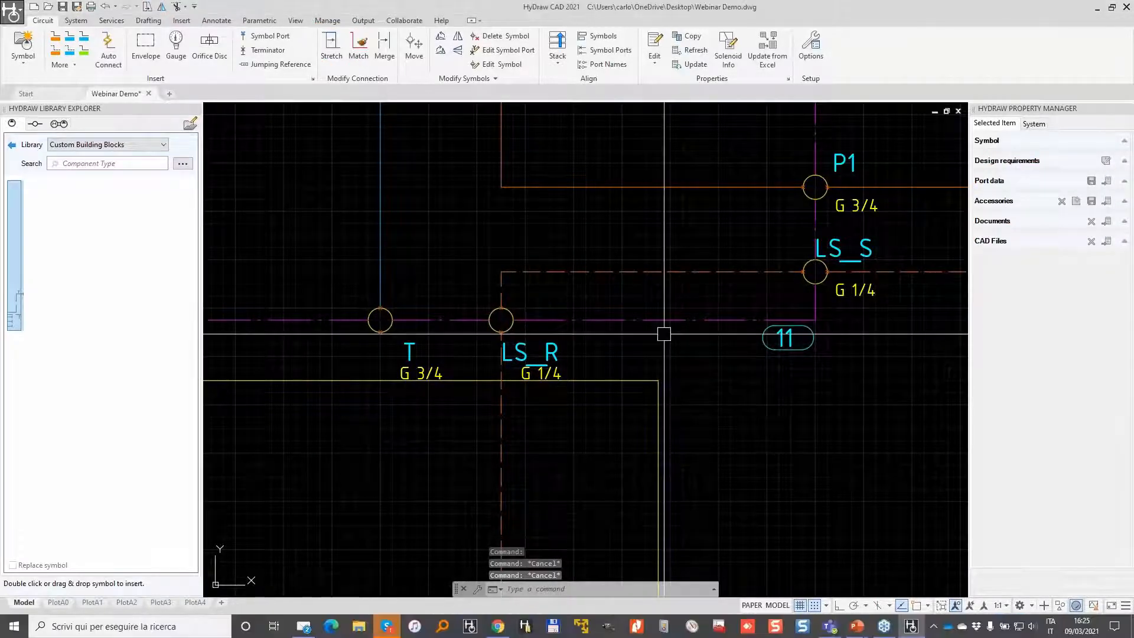
Define a new external port named MP as a pressure line port of type BSP with size G 1/4.
scroll(662, 330, "down", 4)
middle_click_drag(655, 215, 638, 321)
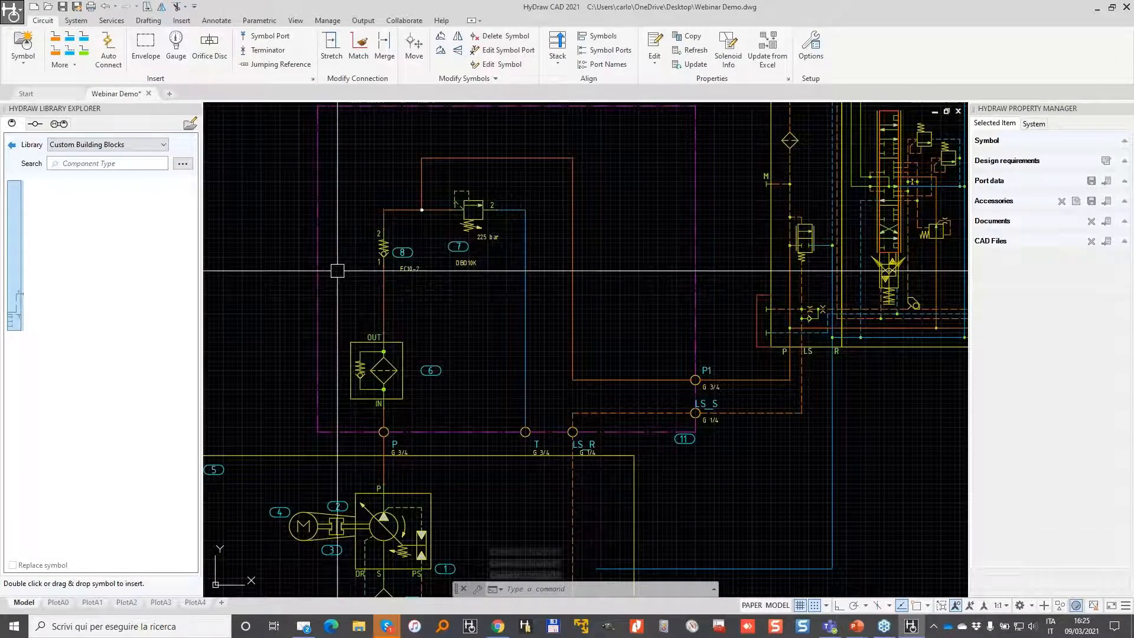
left_click(36, 124)
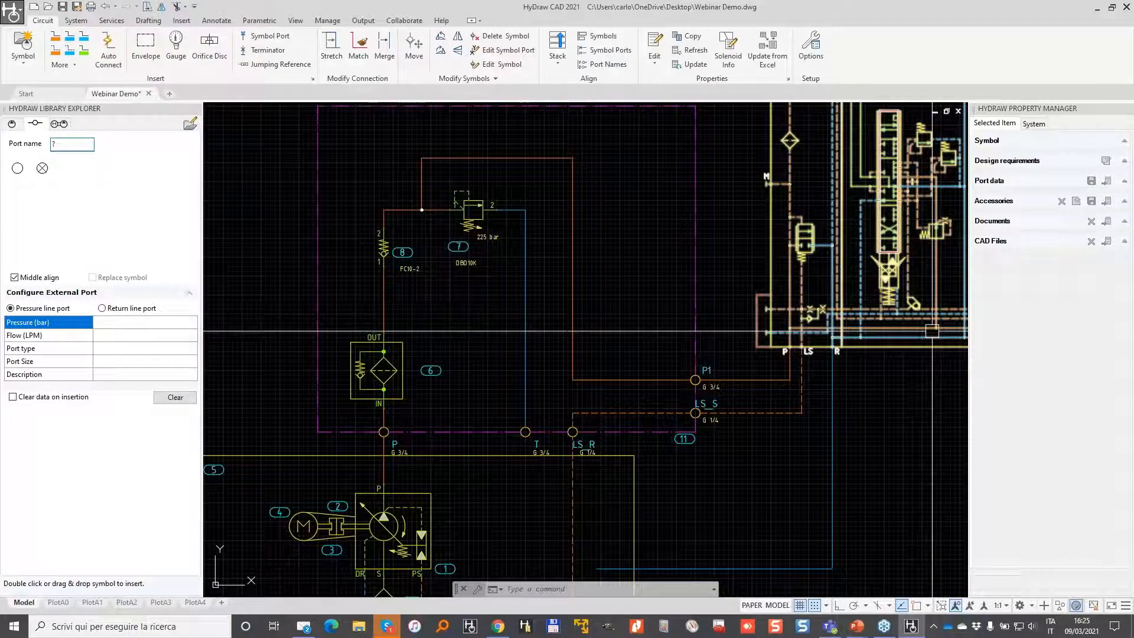
left_click(59, 144)
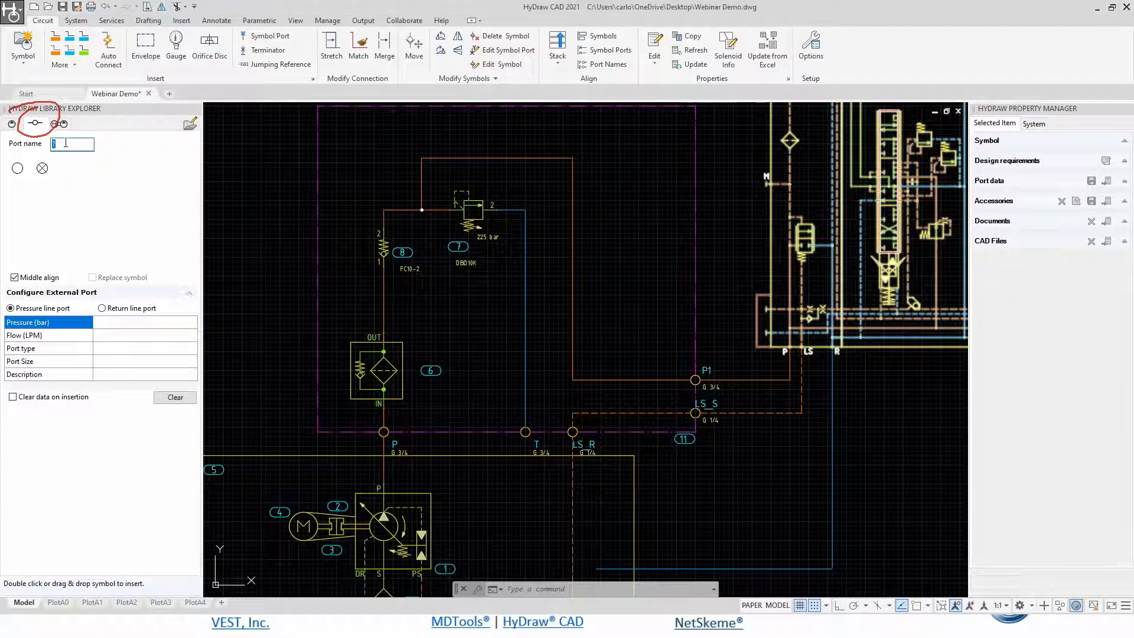
type("MPO")
key("BackSpace")
left_click(135, 348)
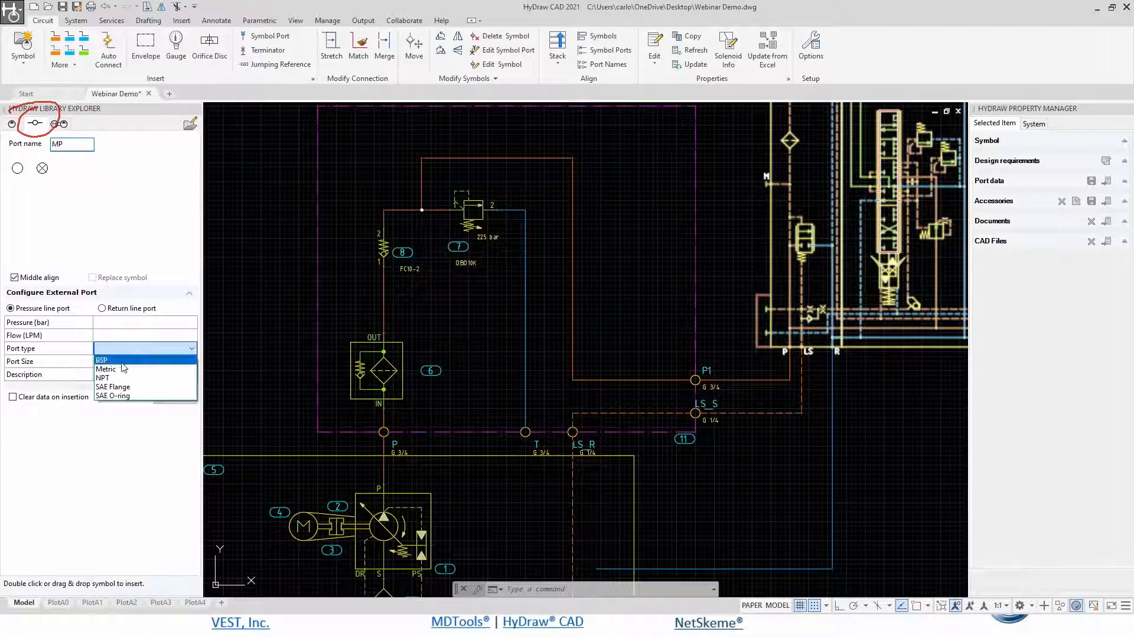
left_click(122, 360)
left_click(122, 361)
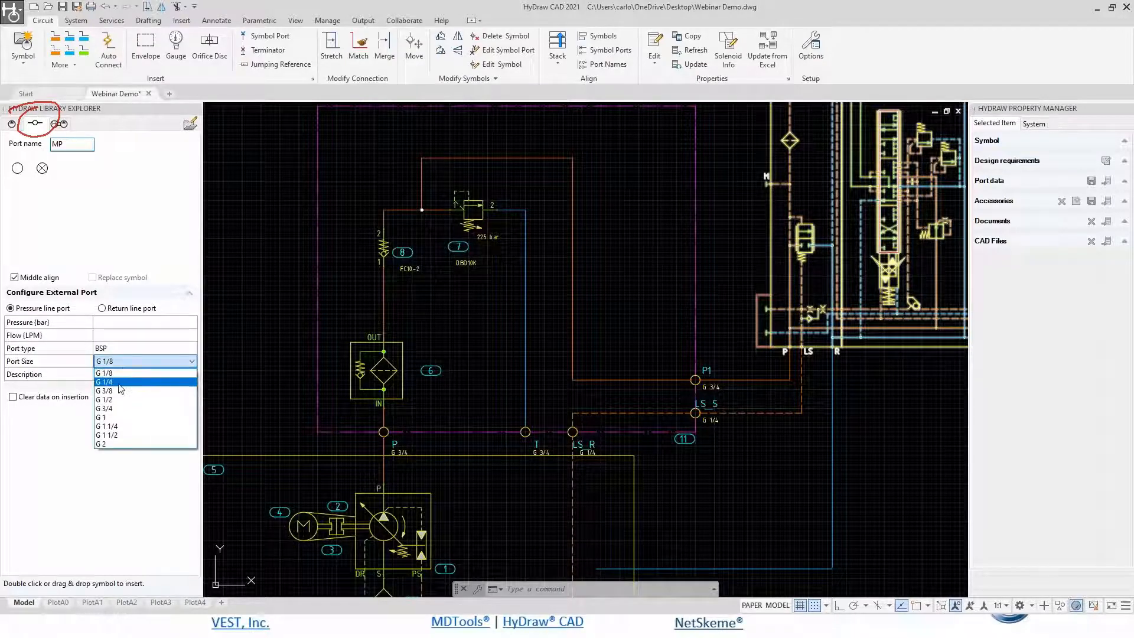
left_click(120, 382)
Insert port MP on the manifold envelope's left edge and connect it with a control line to the line between filter 6 and check valve 8.
double_click(17, 169)
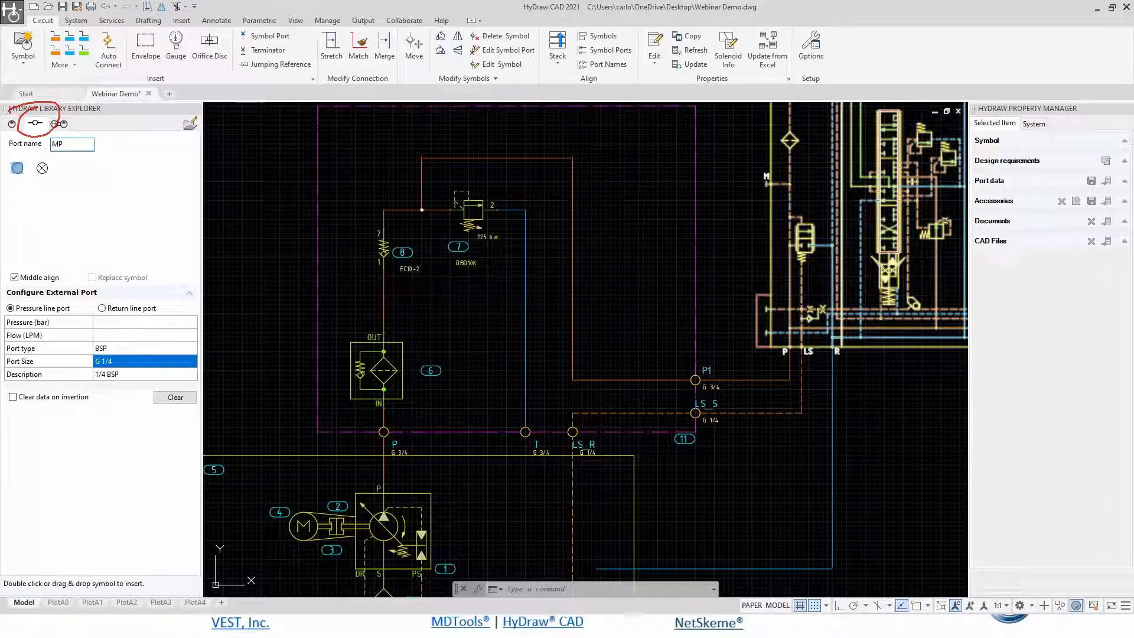
scroll(333, 281, "up", 2)
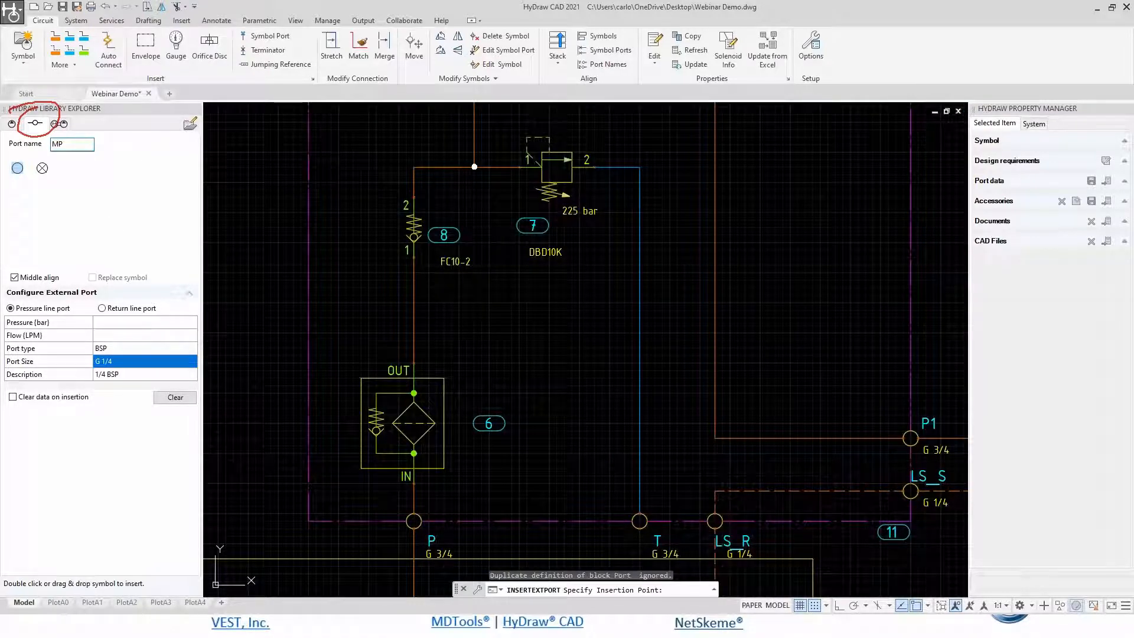
left_click(308, 309)
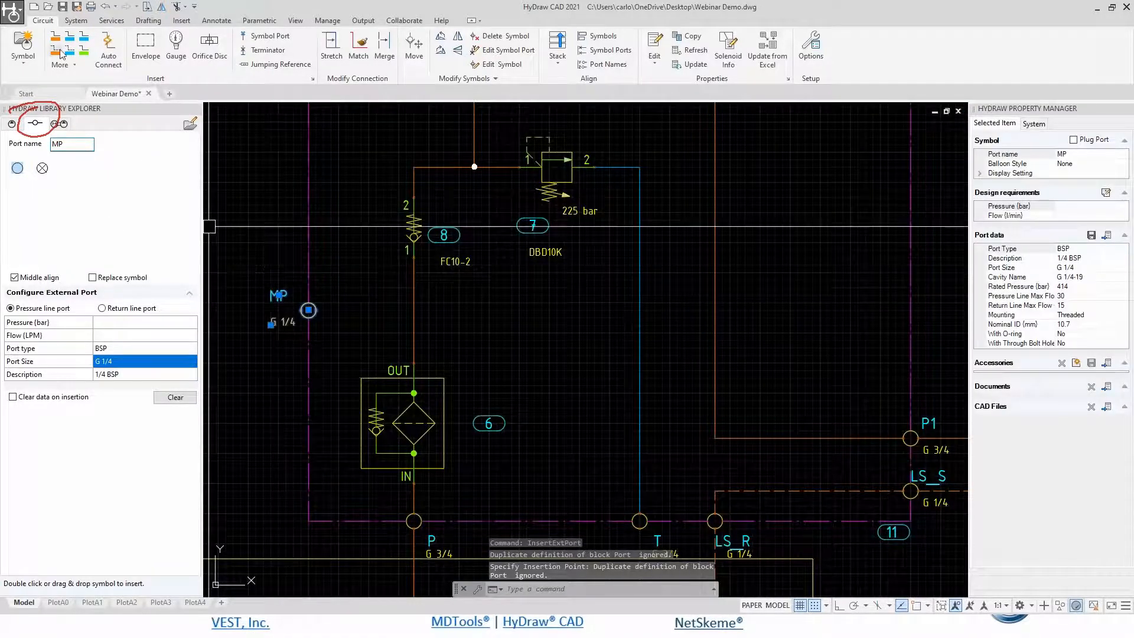
left_click(308, 310)
left_click(414, 309)
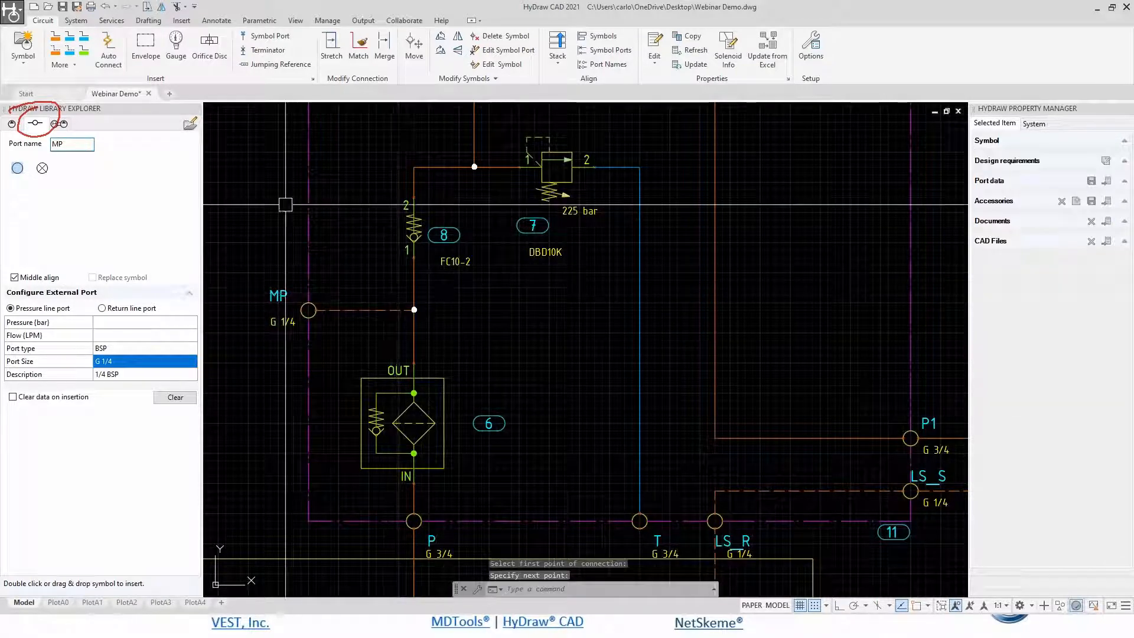
Insert a G 1/4 BSP port named TP above MP on the envelope and connect it with a control line to MP's line.
mouse_move(309, 238)
middle_mouse_down()
mouse_move(367, 233)
mouse_move(410, 266)
middle_mouse_up()
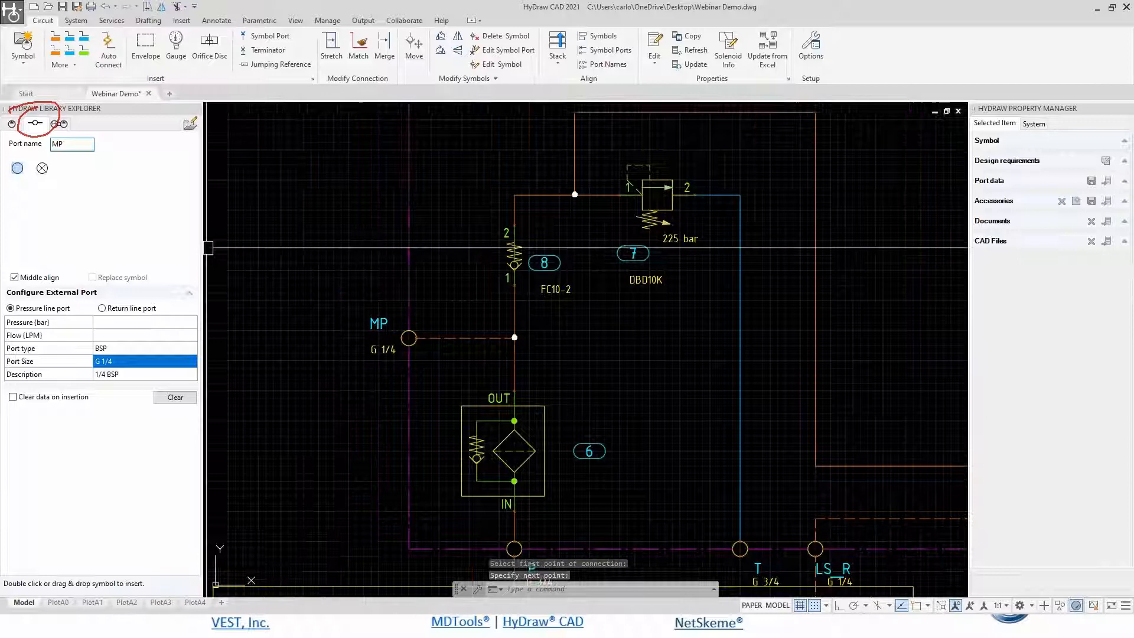
double_click(84, 144)
type("TP")
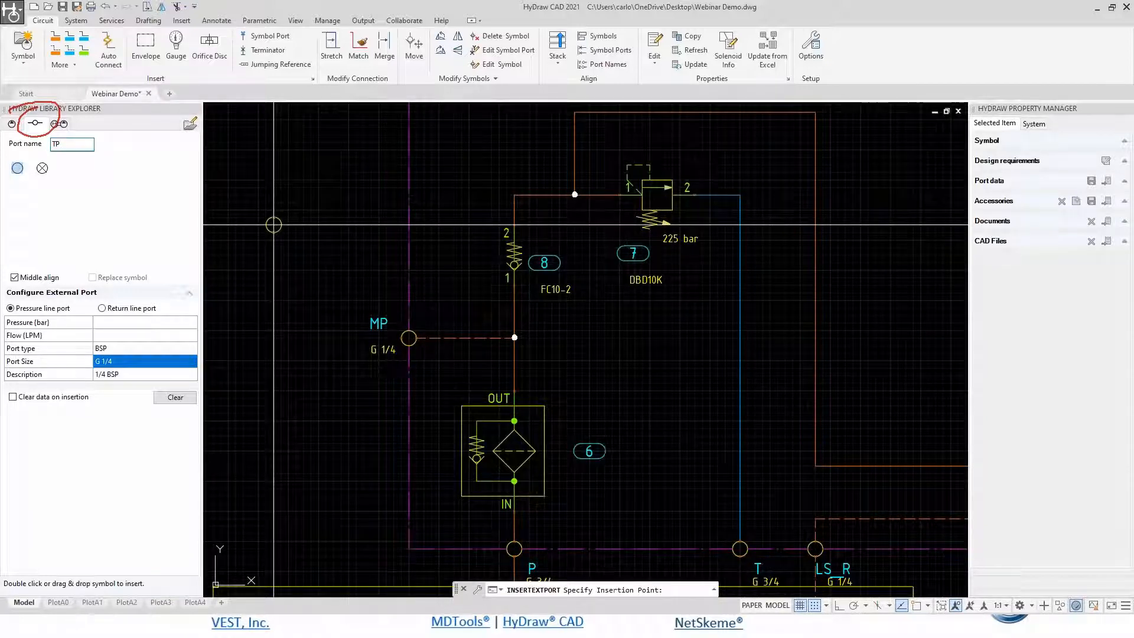
left_click(408, 275)
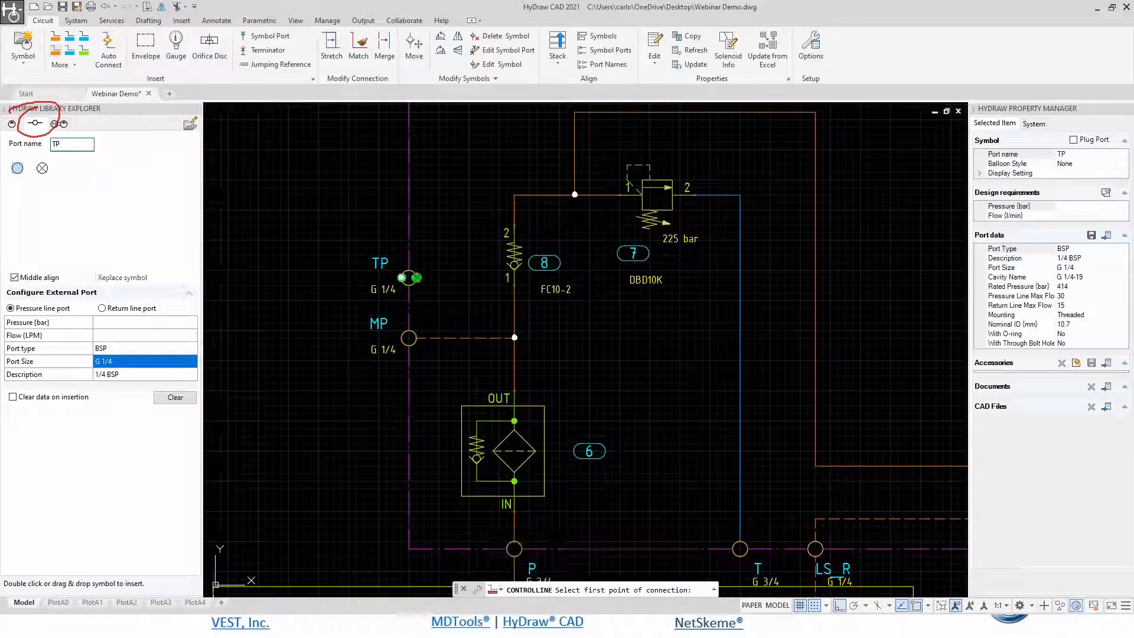
left_click(417, 278)
left_click(461, 278)
left_click(461, 338)
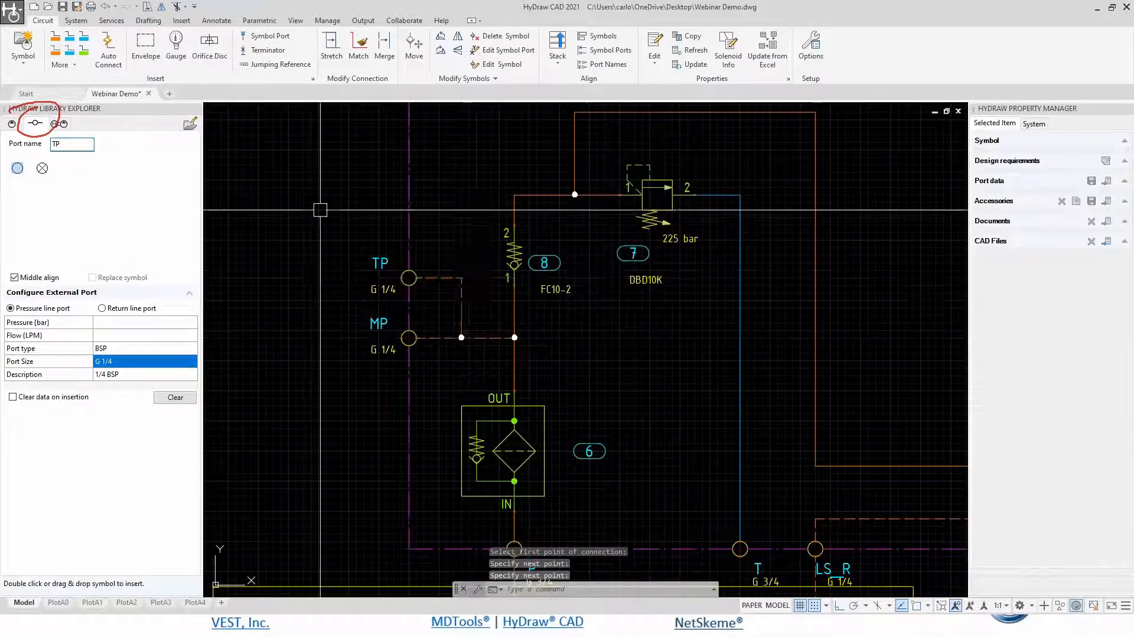
Switch the symbol library to Hydraulic Symbols and open the Pressure Switch category under Gauge, Switch and Measuring Device.
left_click(12, 124)
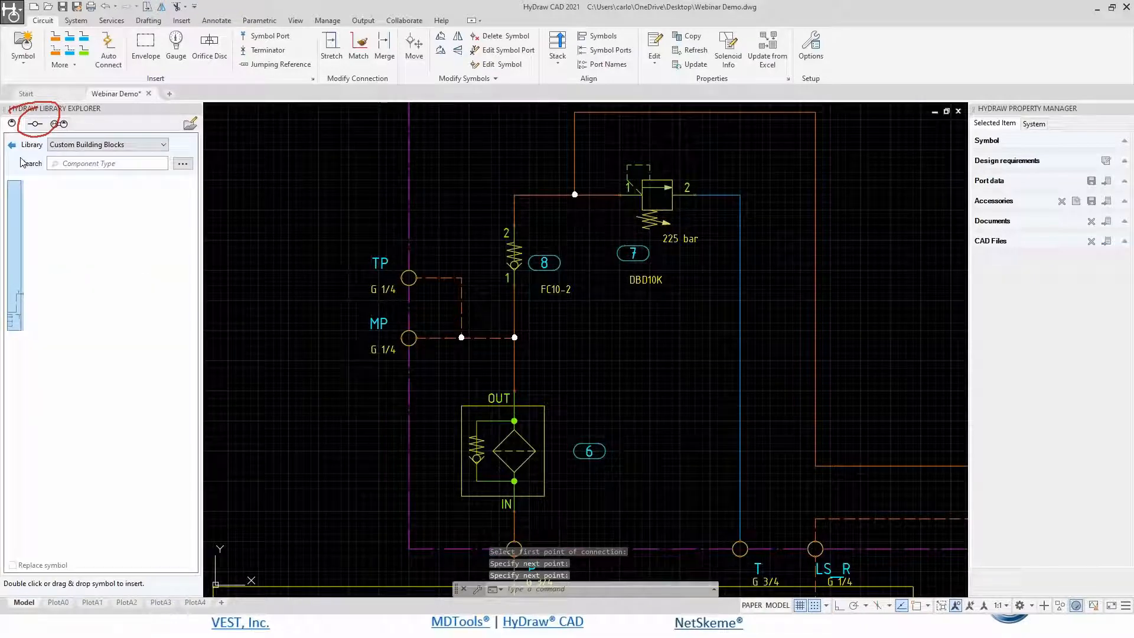
left_click(104, 145)
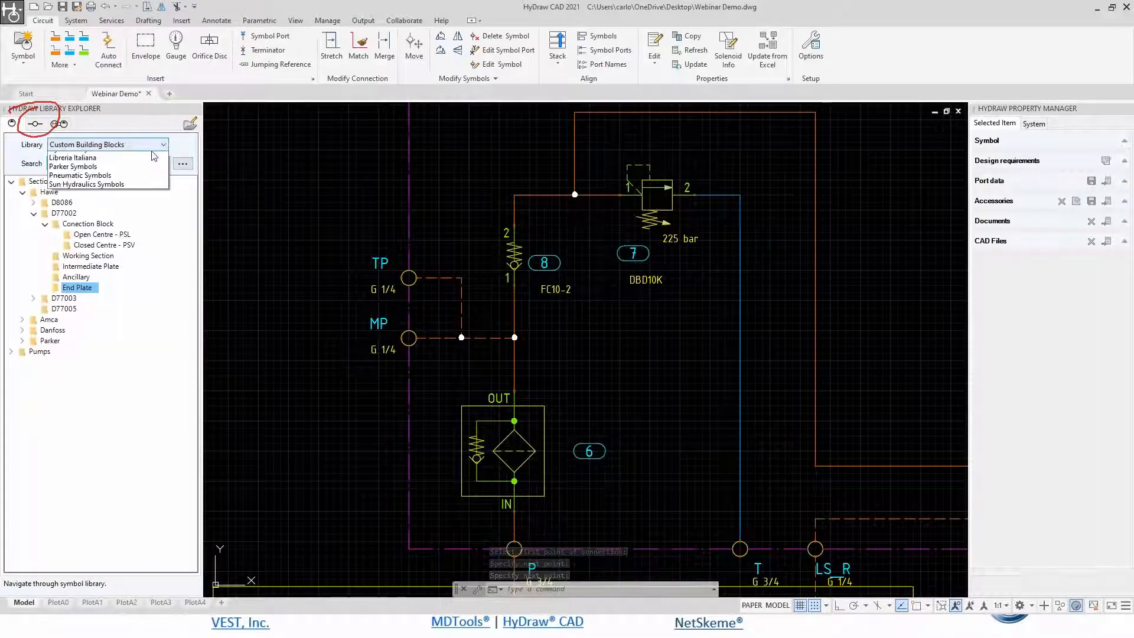
left_click(78, 209)
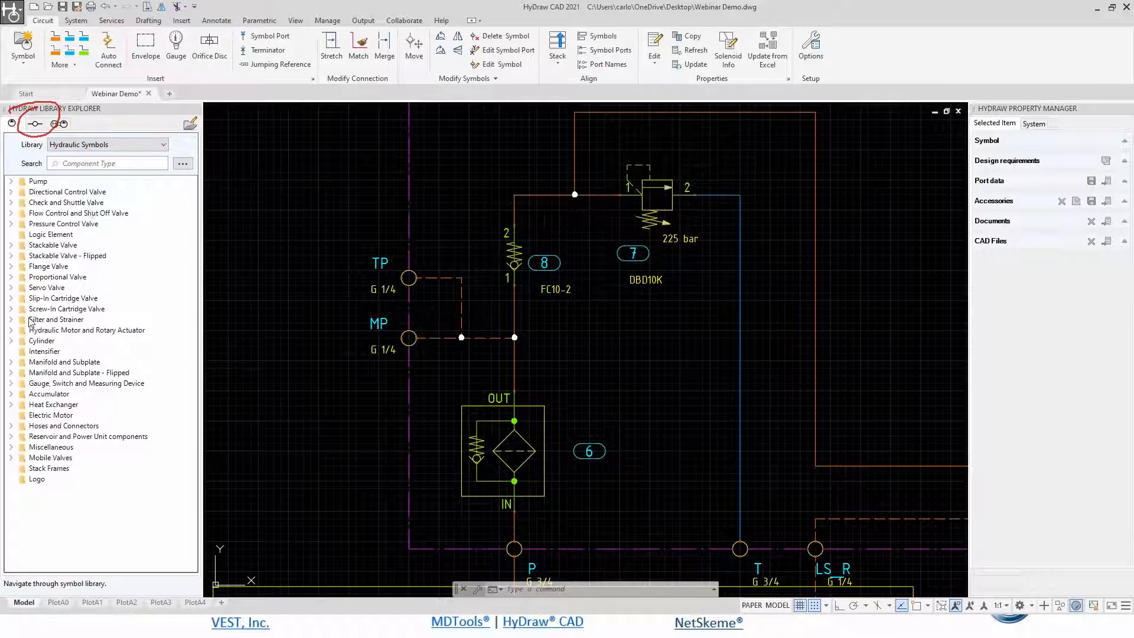
left_click(12, 383)
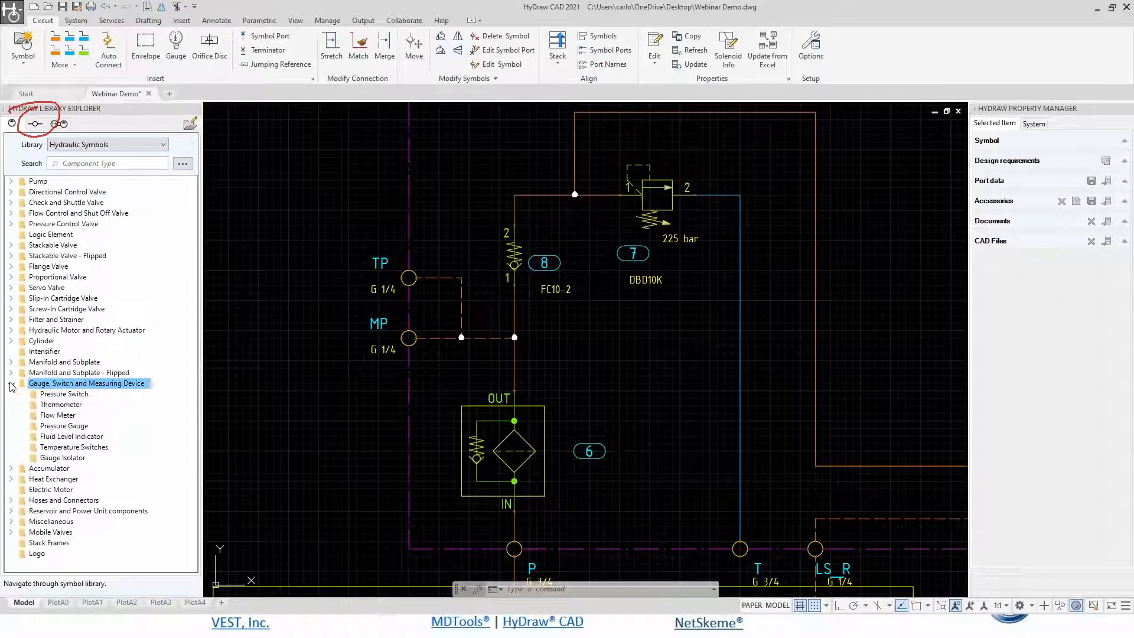
double_click(65, 395)
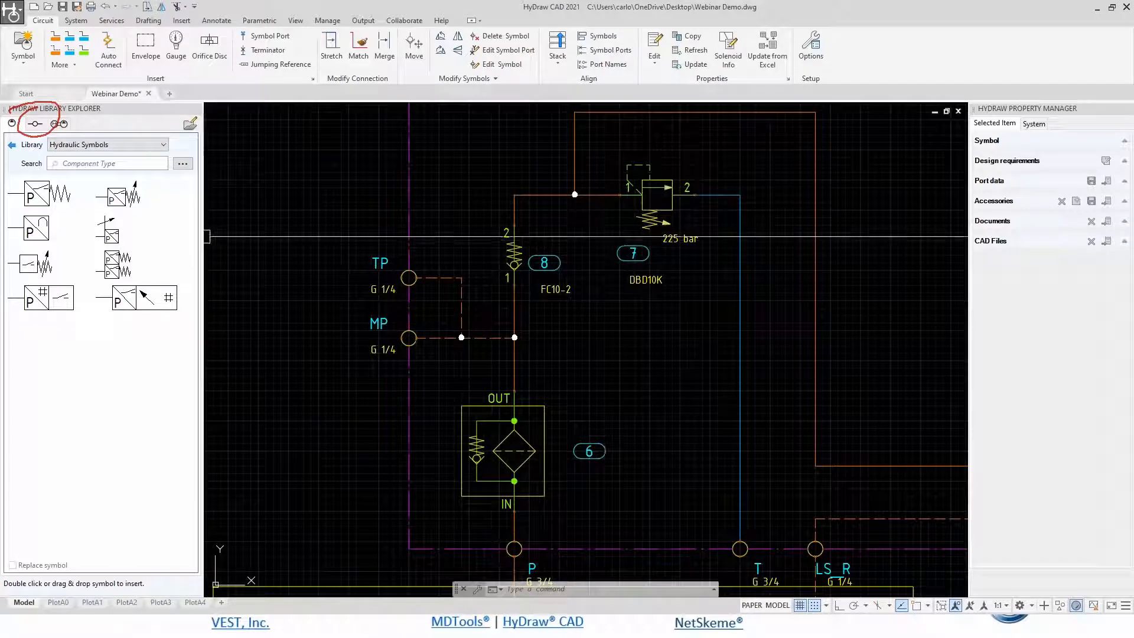
Insert the adjustable spring pressure switch, flipped horizontally, outside the manifold envelope to the left of port TP.
double_click(121, 197)
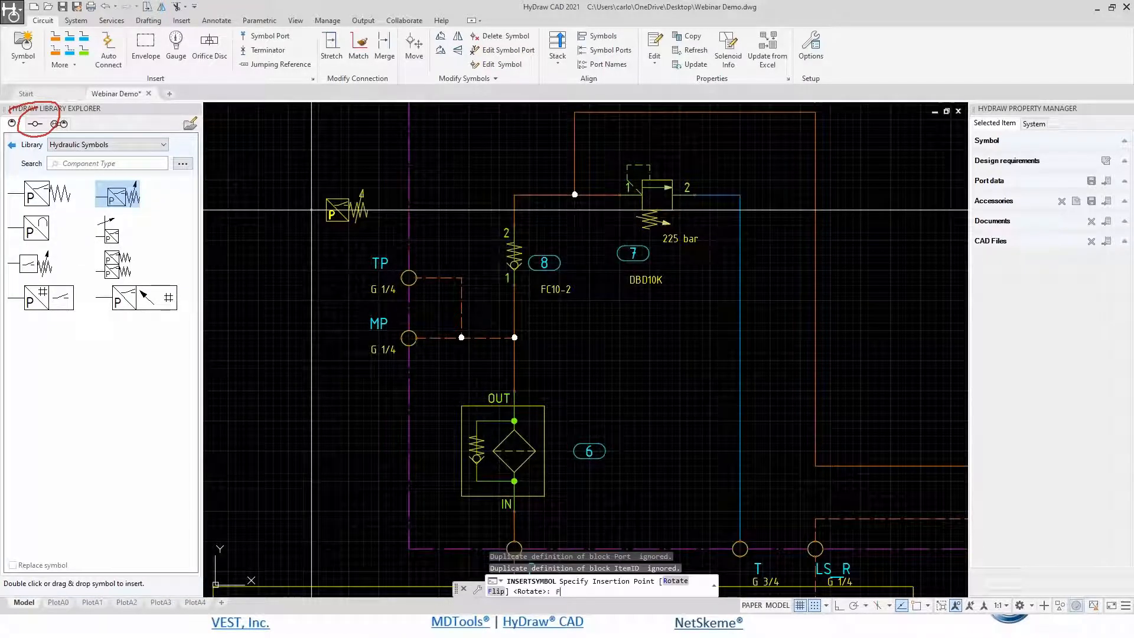
type("F")
key("Return")
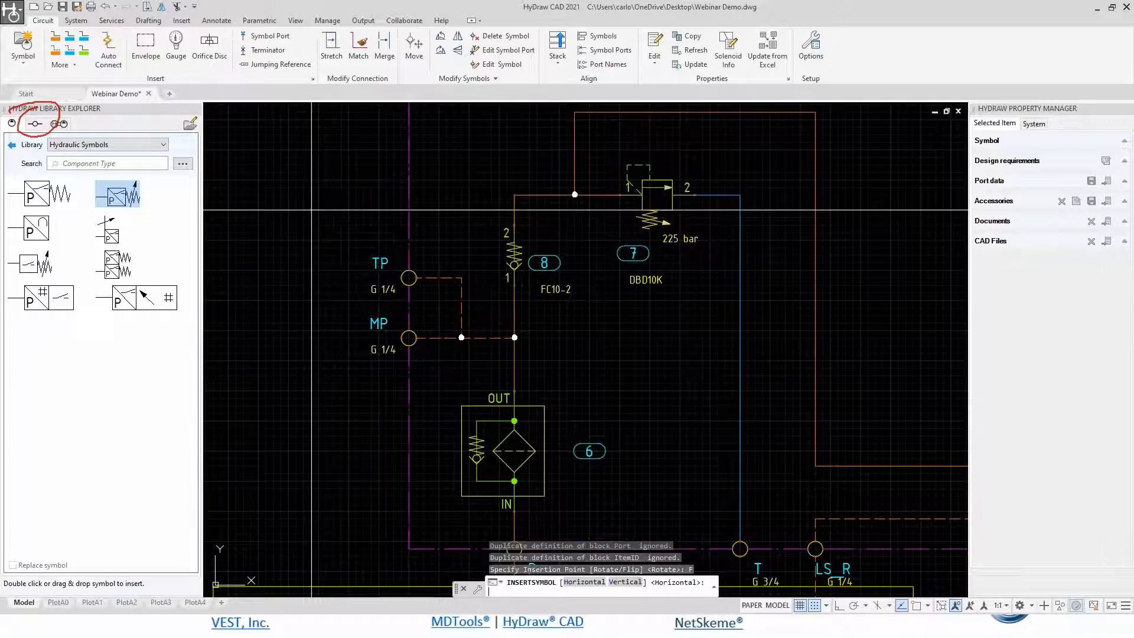
type("H")
key("Return")
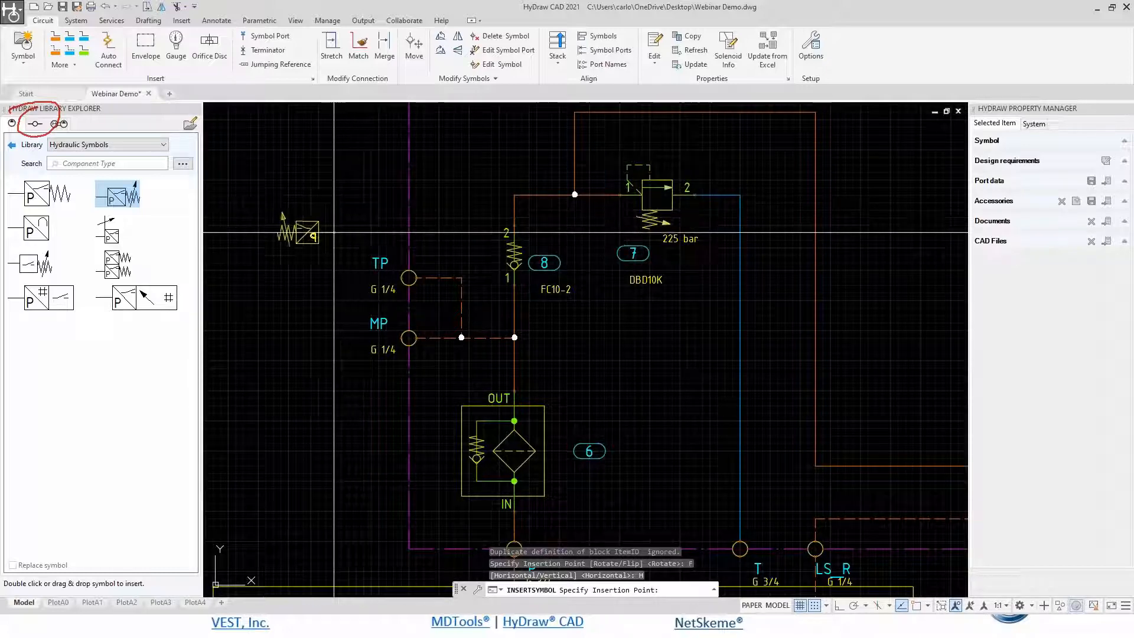
left_click(348, 276)
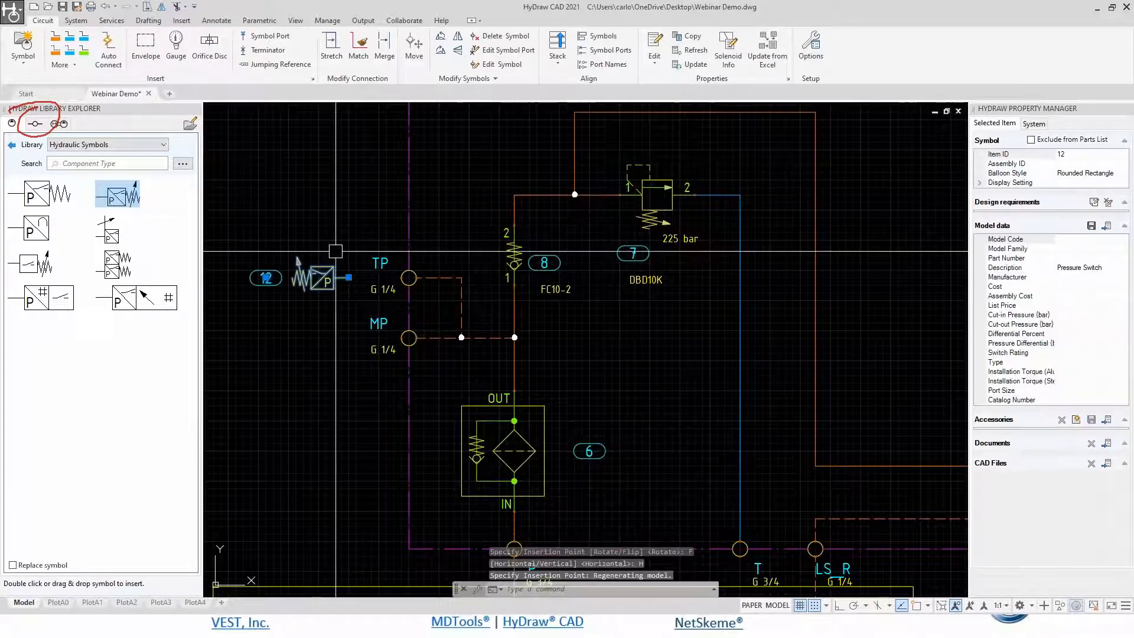
Connect the pressure switch to port TP with a control line.
scroll(335, 251, "up", 3)
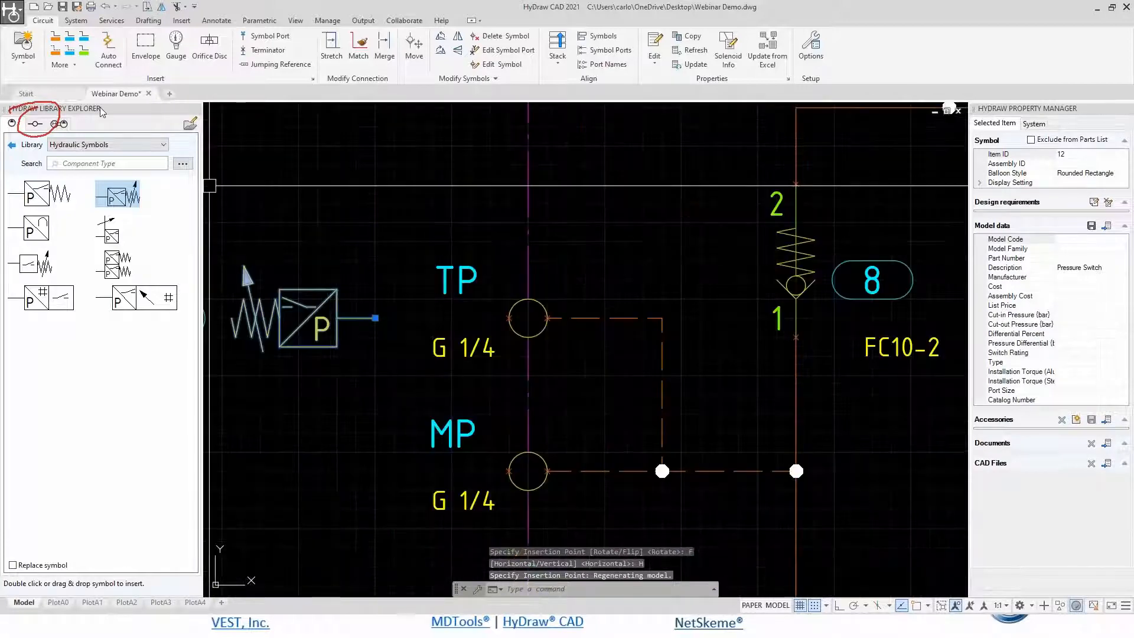
left_click(56, 51)
left_click(375, 318)
left_click(509, 318)
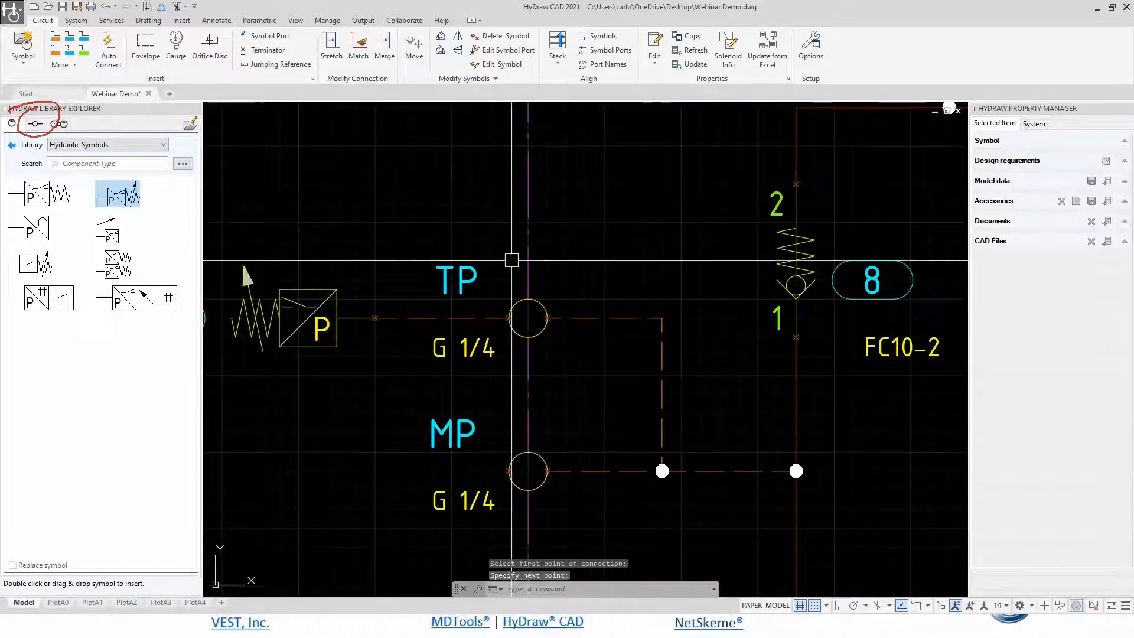
key("Escape")
scroll(512, 259, "down", 3)
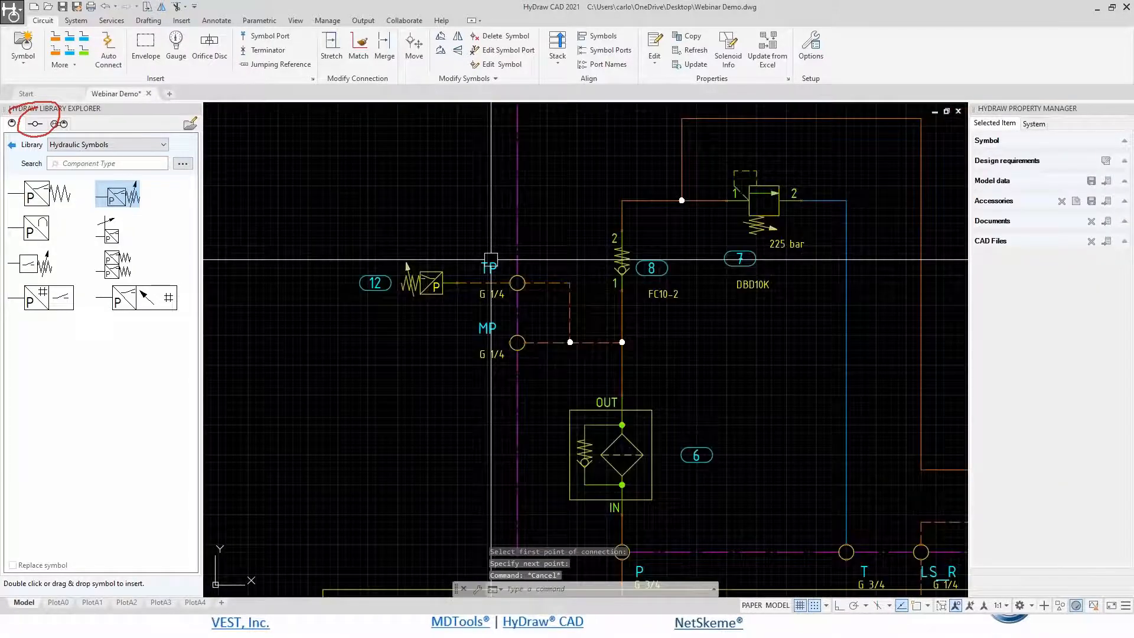
key("Escape")
scroll(435, 260, "down", 2)
key("Escape")
scroll(435, 260, "down", 2)
middle_click_drag(617, 203, 498, 211)
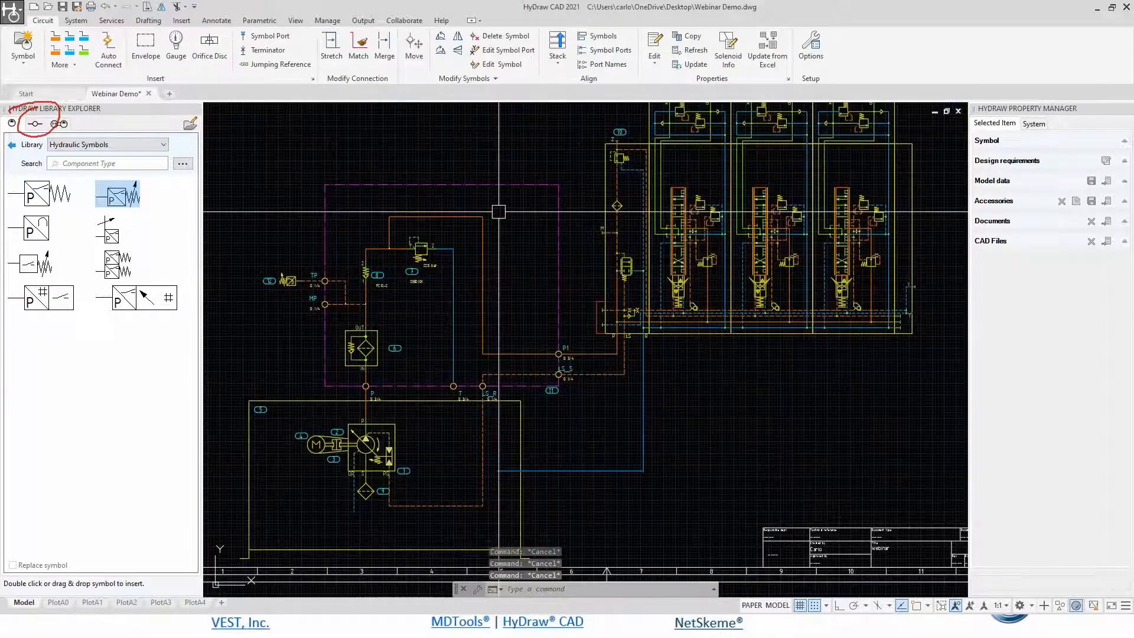
scroll(562, 315, "up", 3)
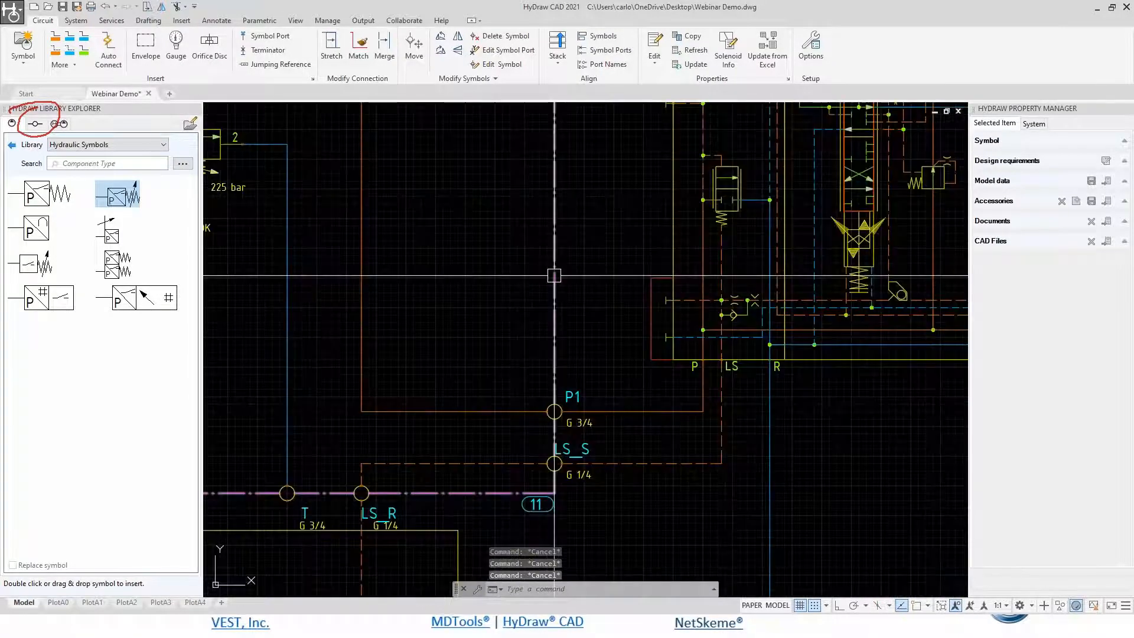
Narrow the manifold envelope by stretching its P1 and LS_S side inward with ortho mode on.
left_click(553, 275)
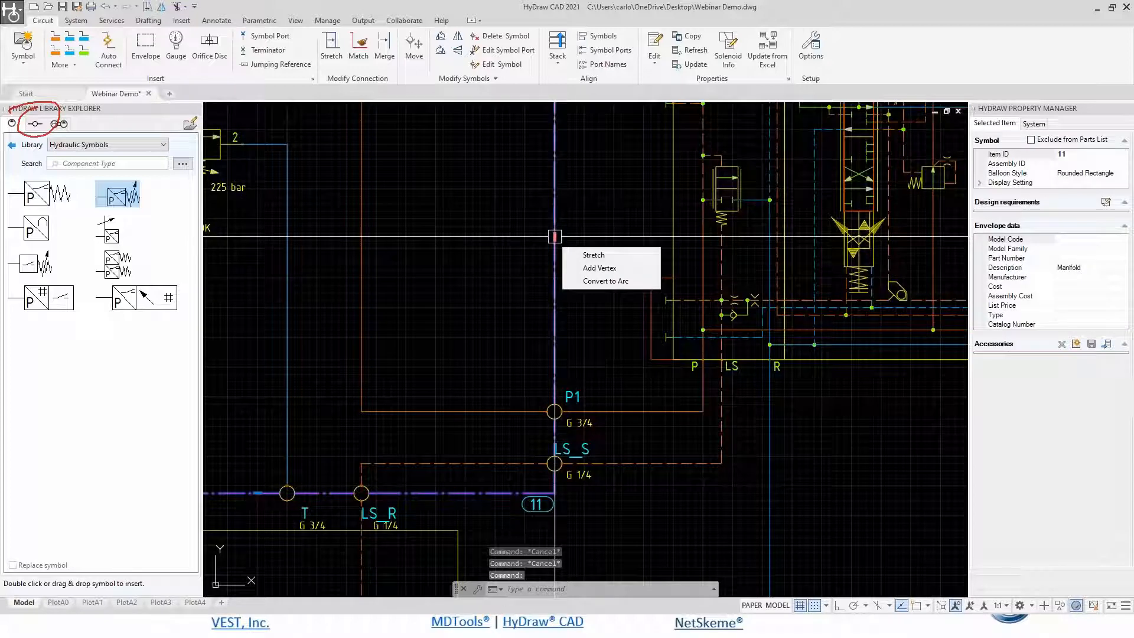
left_click(554, 236)
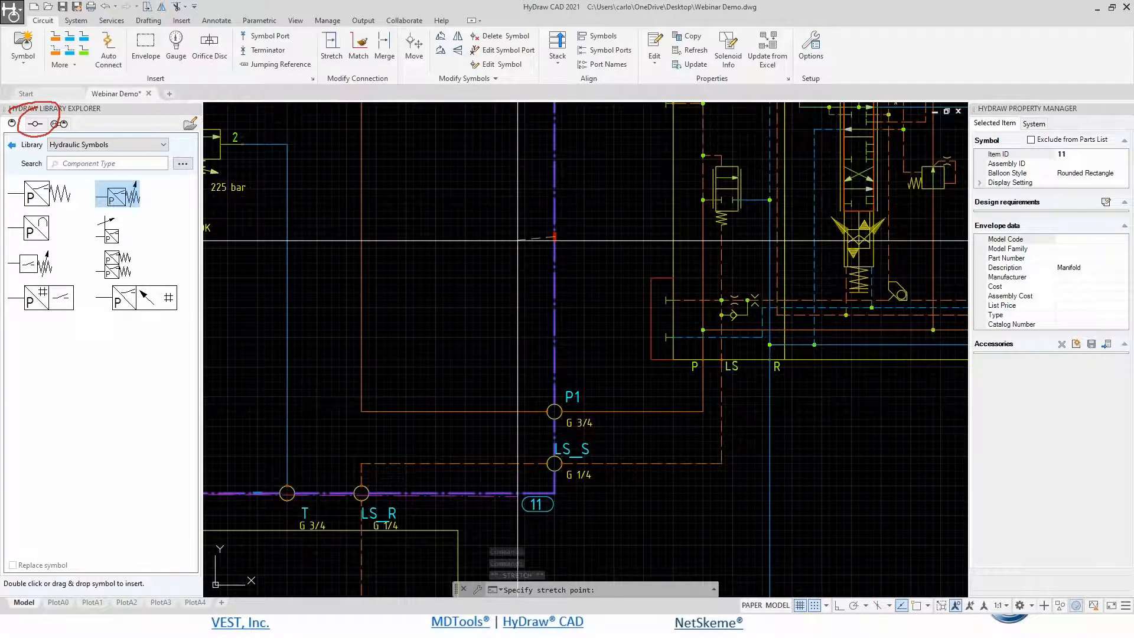
key("F8")
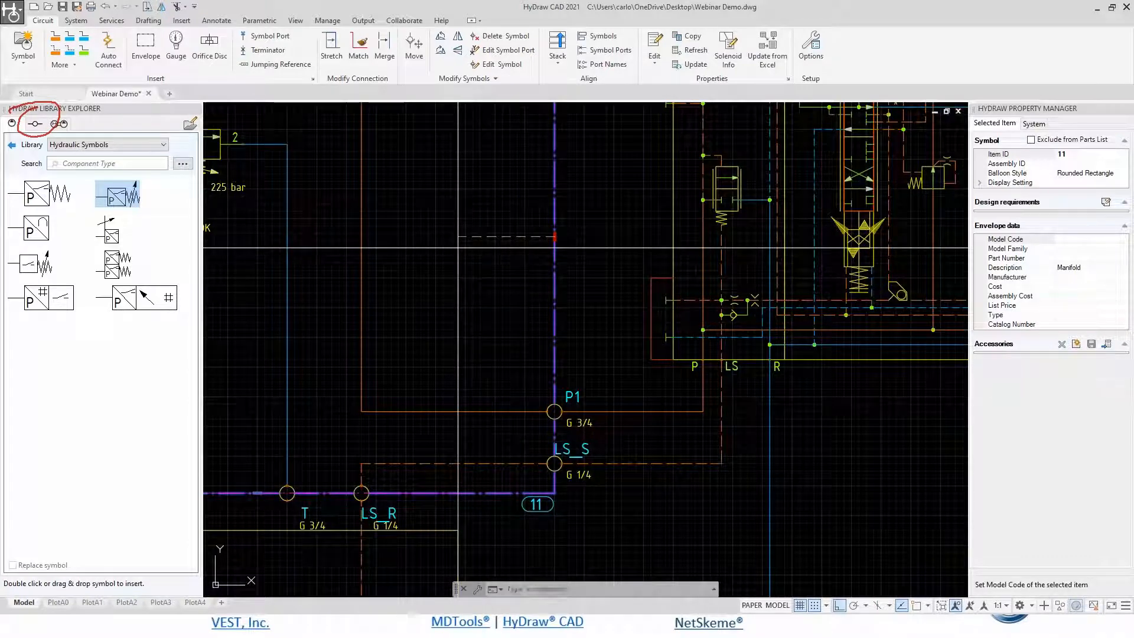
left_click(457, 248)
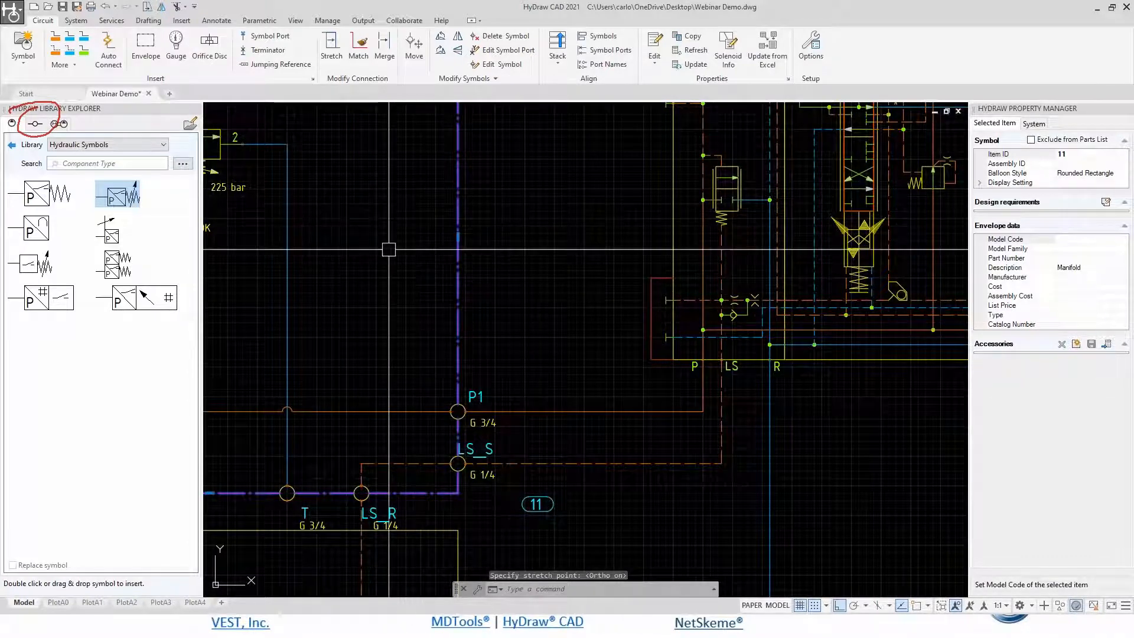
scroll(390, 248, "down", 2)
middle_click_drag(424, 215, 621, 248)
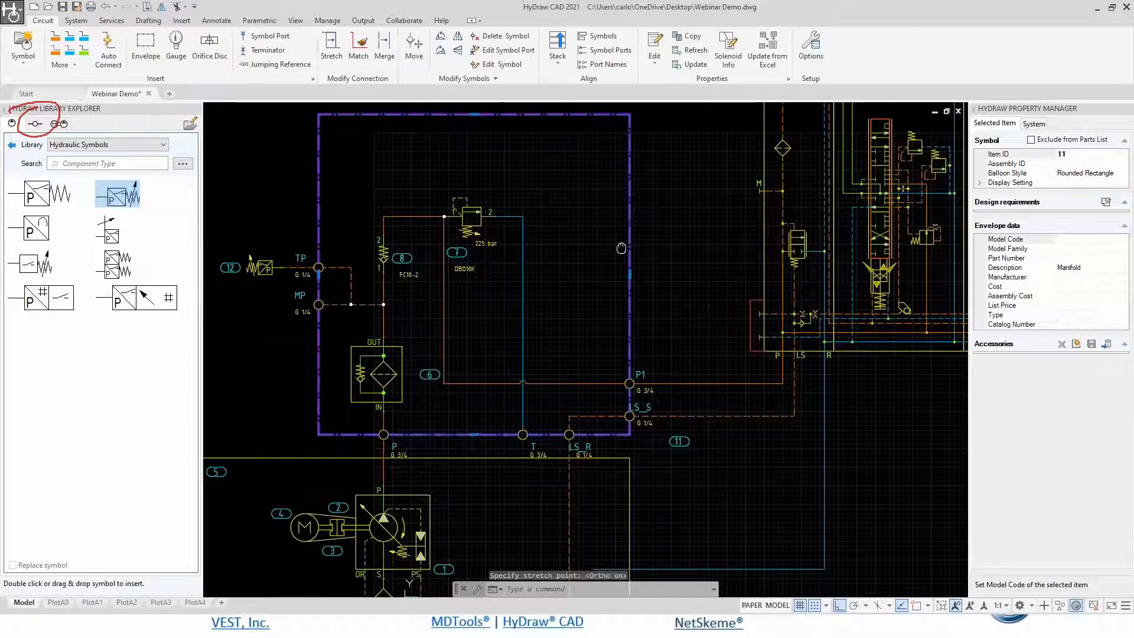
middle_click_drag(621, 248, 660, 313)
scroll(660, 314, "down", 2)
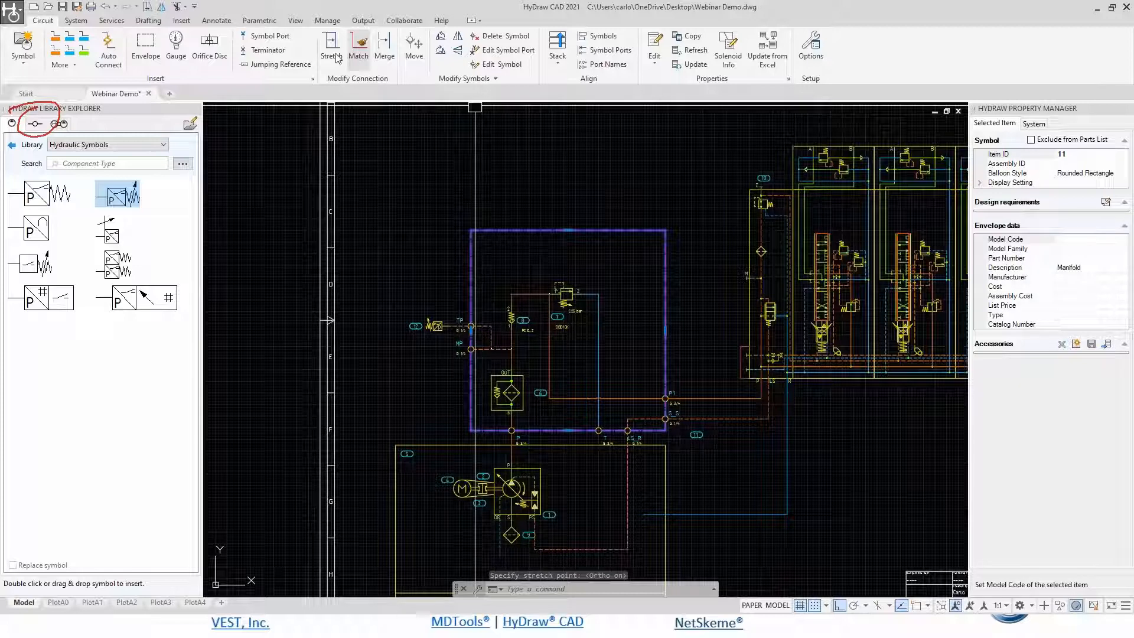
left_click(332, 53)
key("Escape")
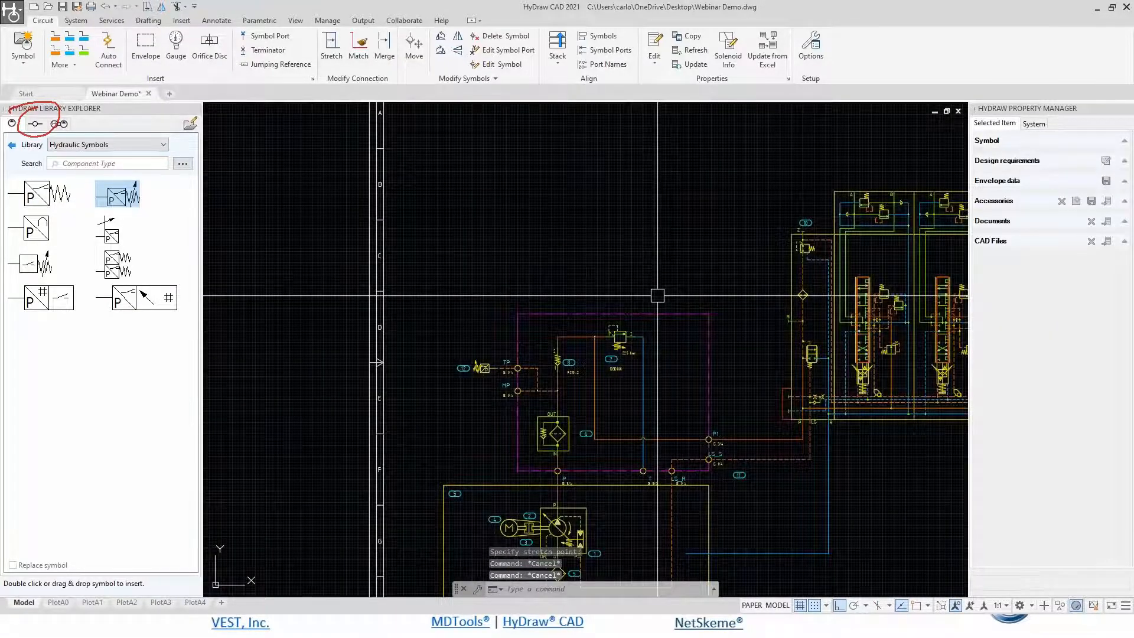
Search the Hydraulic Symbols library for MOTO and open the motor symbols under Hydraulic Motor and Rotary Actuator.
mouse_move(762, 351)
middle_mouse_down()
mouse_move(572, 209)
mouse_move(490, 322)
middle_mouse_up()
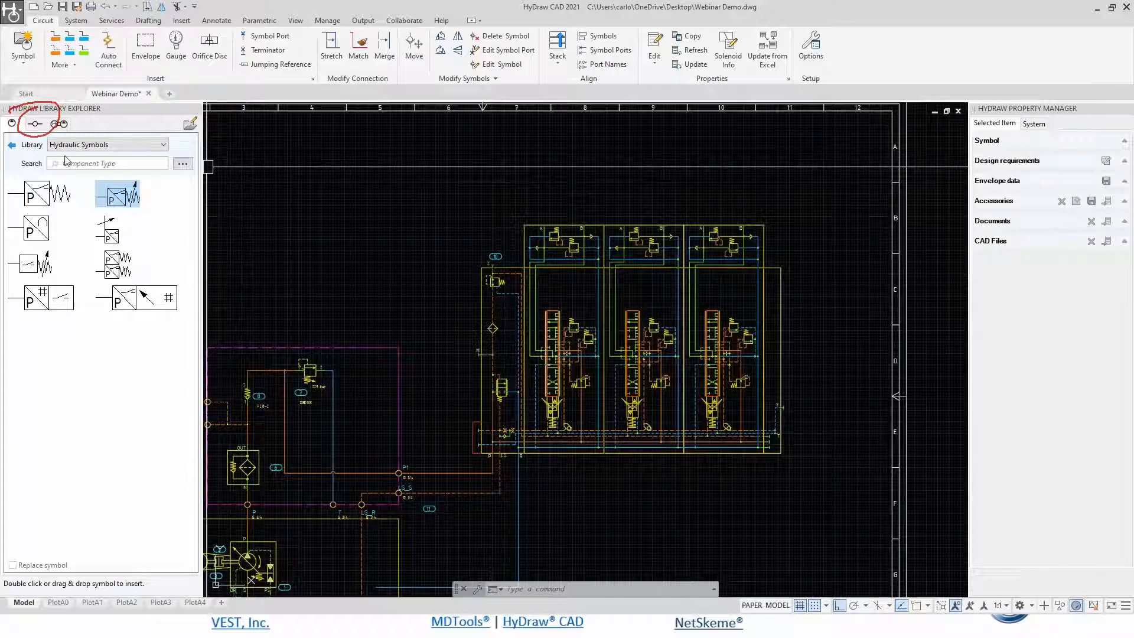
left_click(93, 161)
type("MOTO")
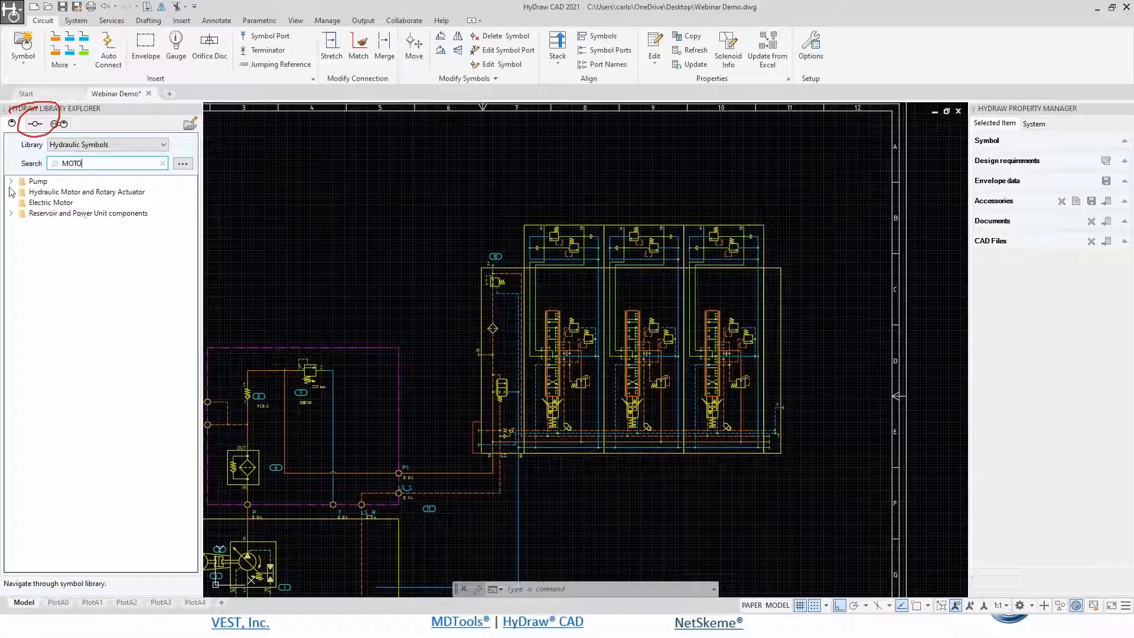
left_click(11, 192)
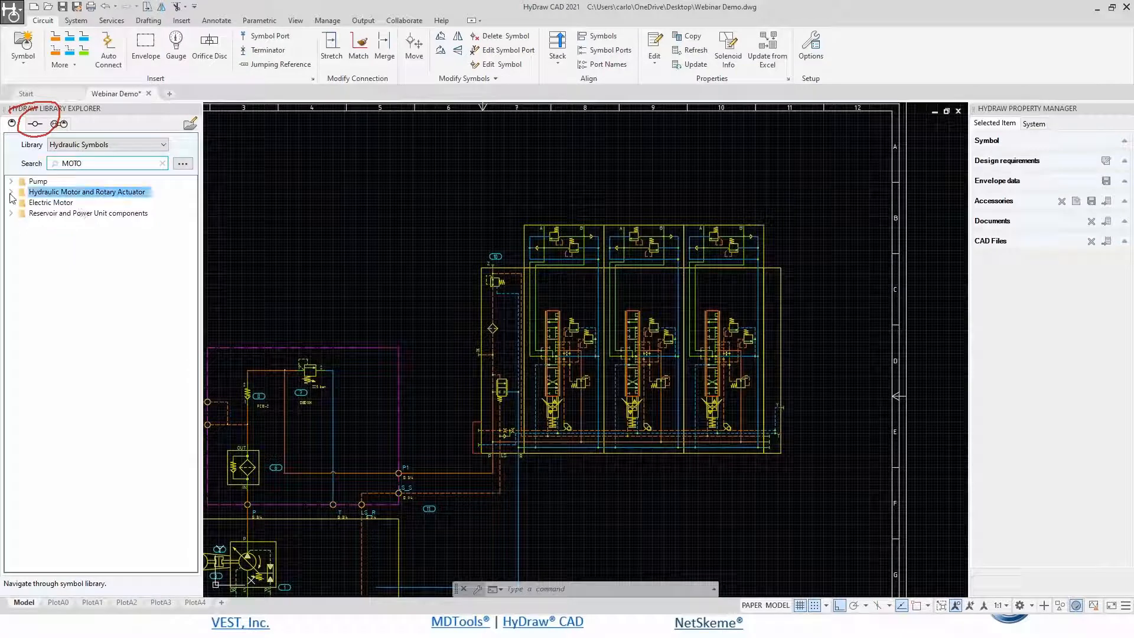
left_click(77, 202)
double_click(76, 202)
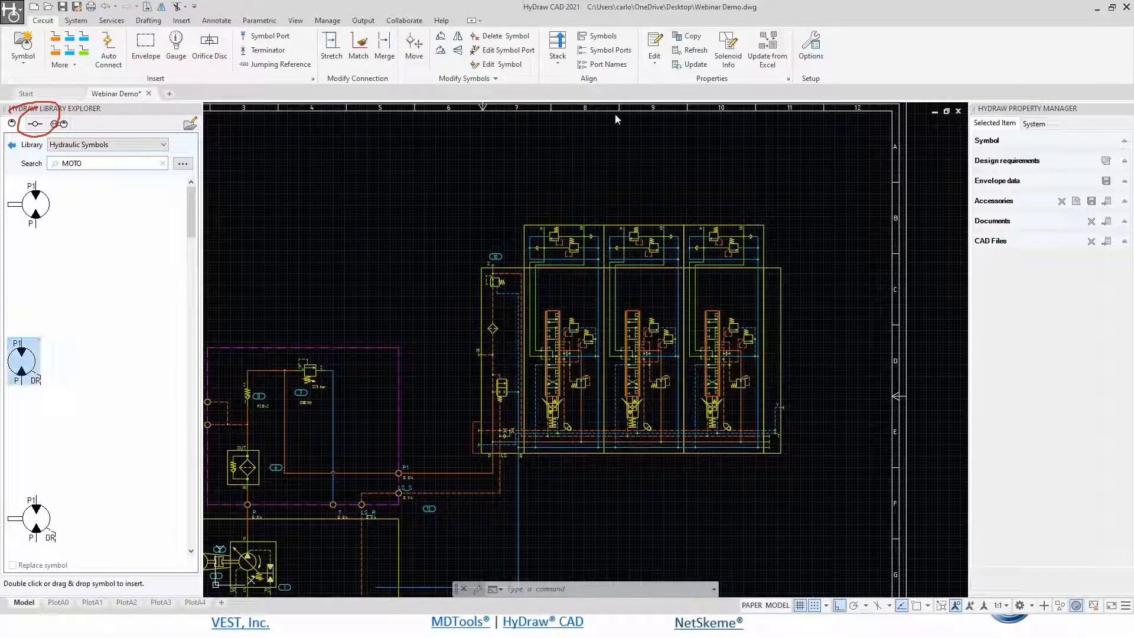
Insert the hydraulic motor with drain port DR above the middle valve section and rotate it right.
scroll(625, 178, "up", 4)
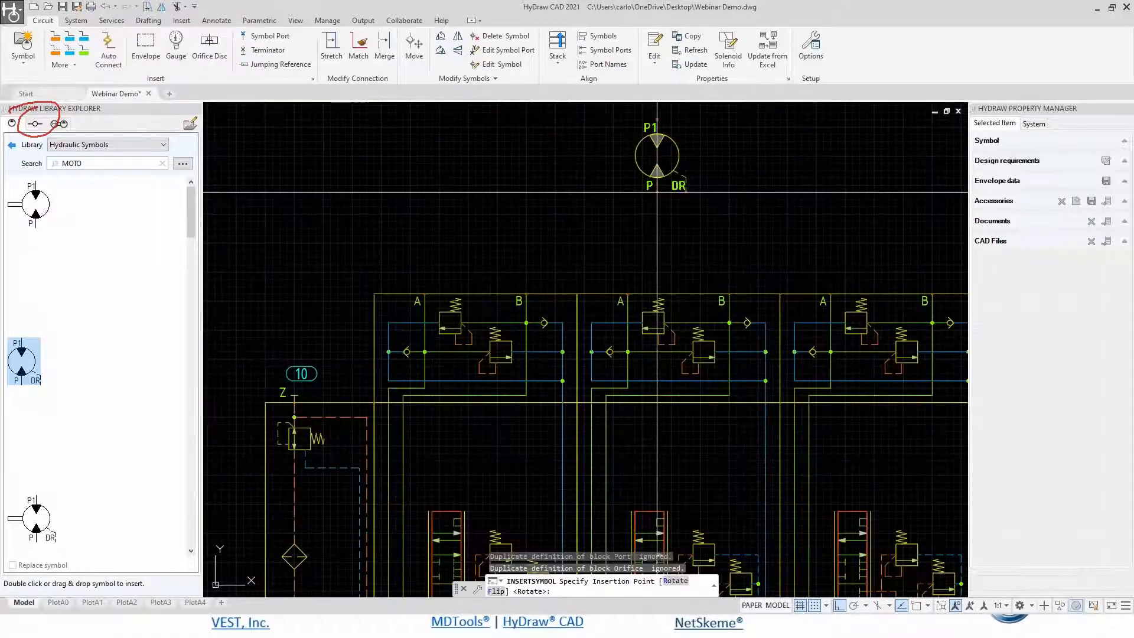
left_click(656, 192)
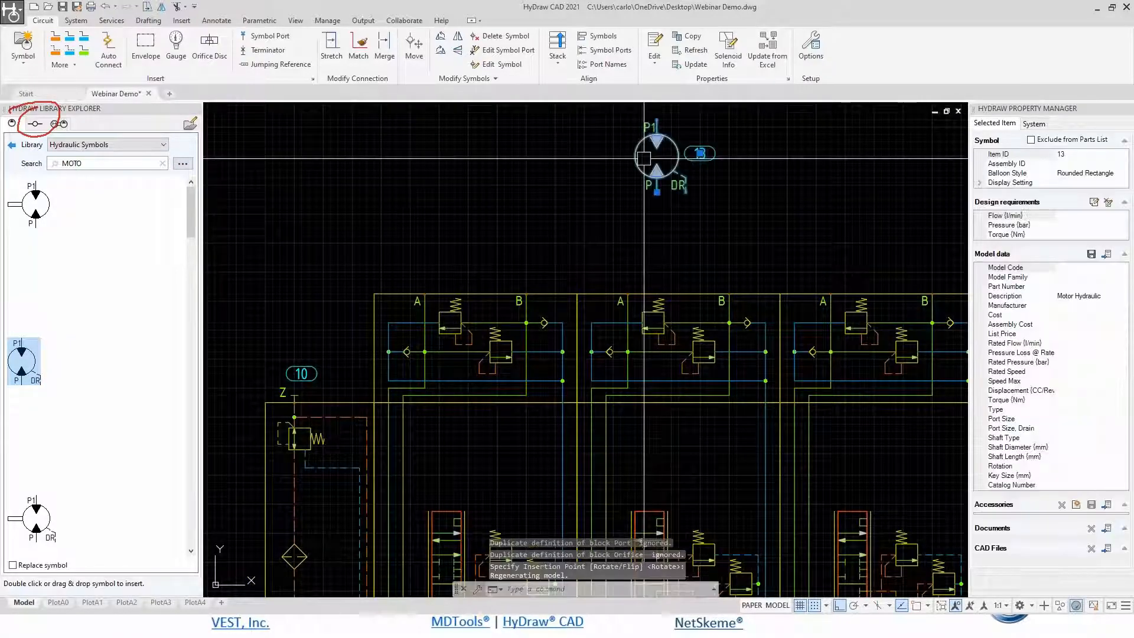
right_click(644, 158)
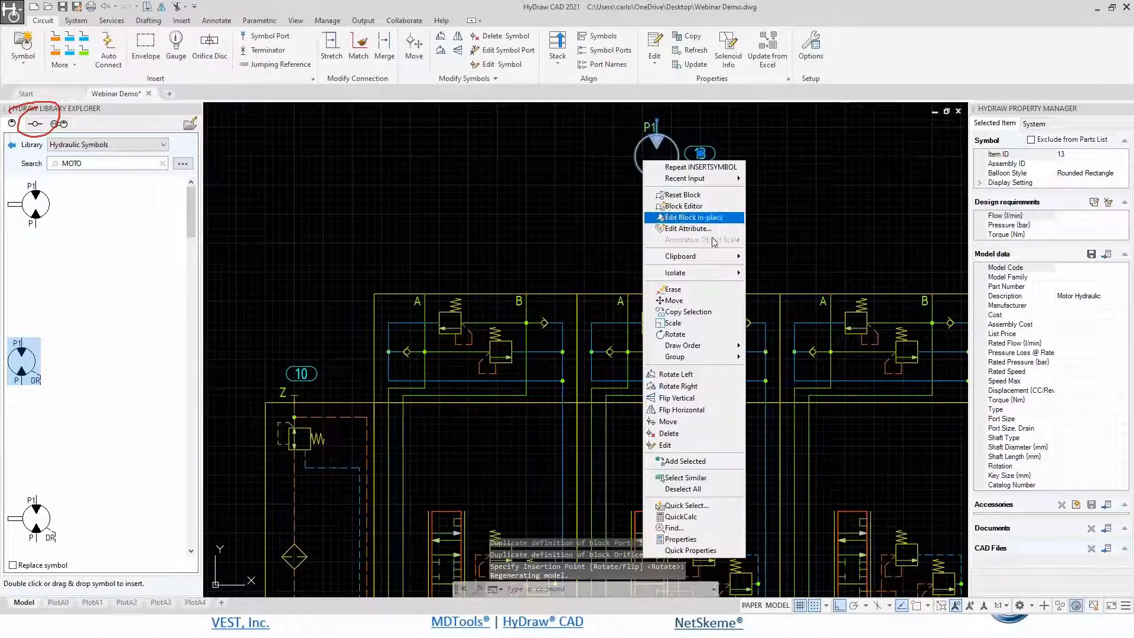
left_click(713, 387)
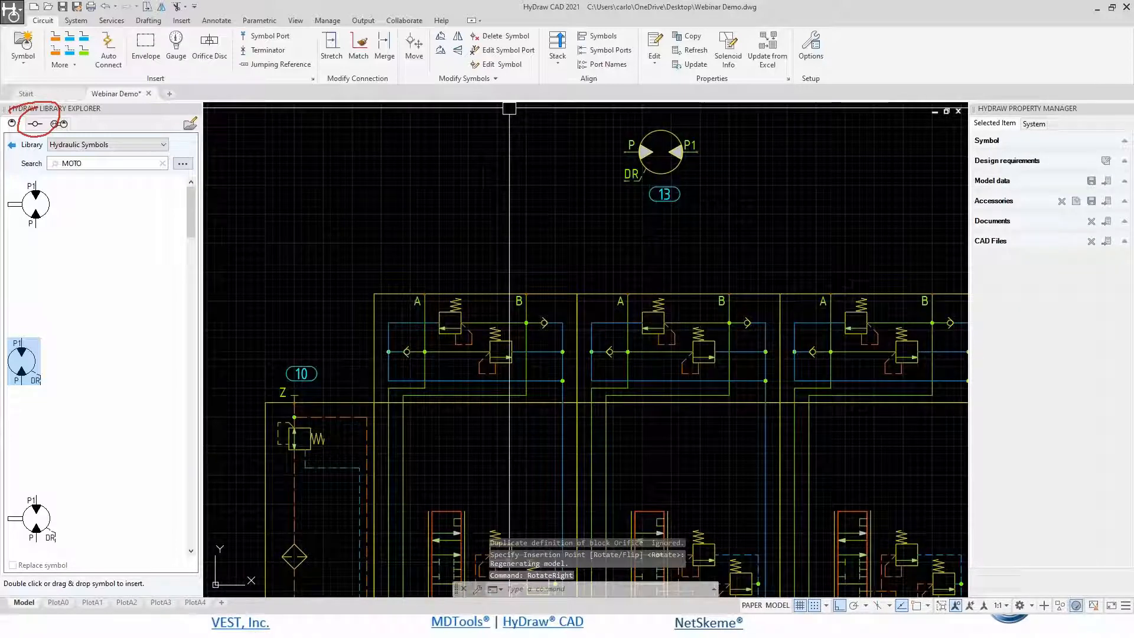
Turn on Auto Connect and connect the middle section's ports A and B to motor ports P and P1 with working lines.
left_click(107, 44)
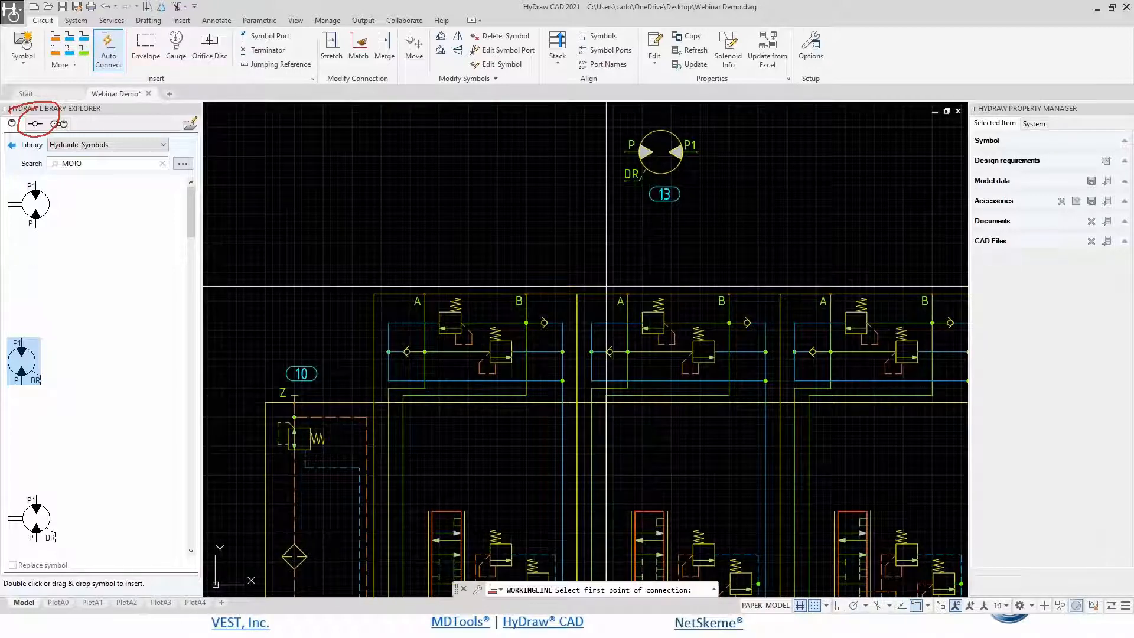
left_click(628, 293)
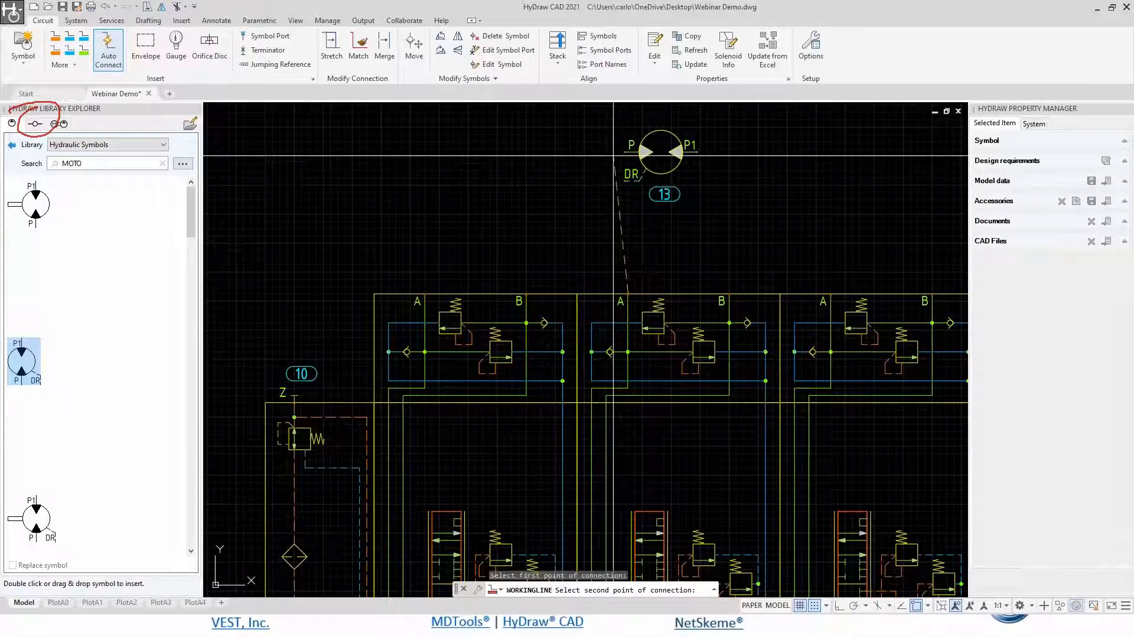
left_click(622, 150)
key("Return")
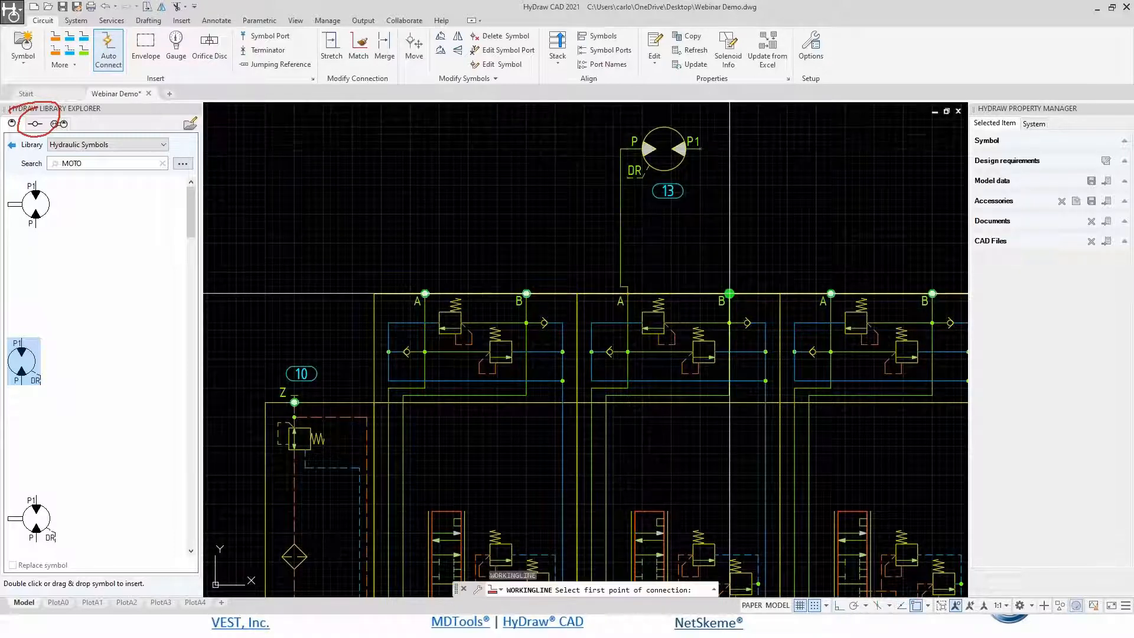
left_click(729, 293)
left_click(700, 148)
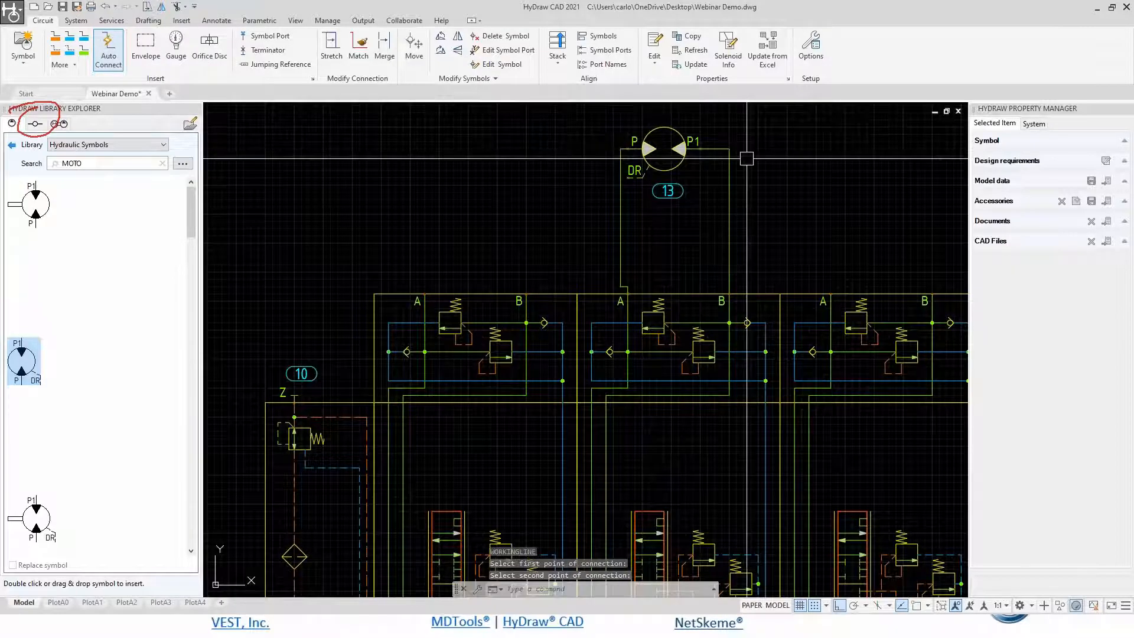
scroll(606, 165, "up", 3)
left_click(607, 167)
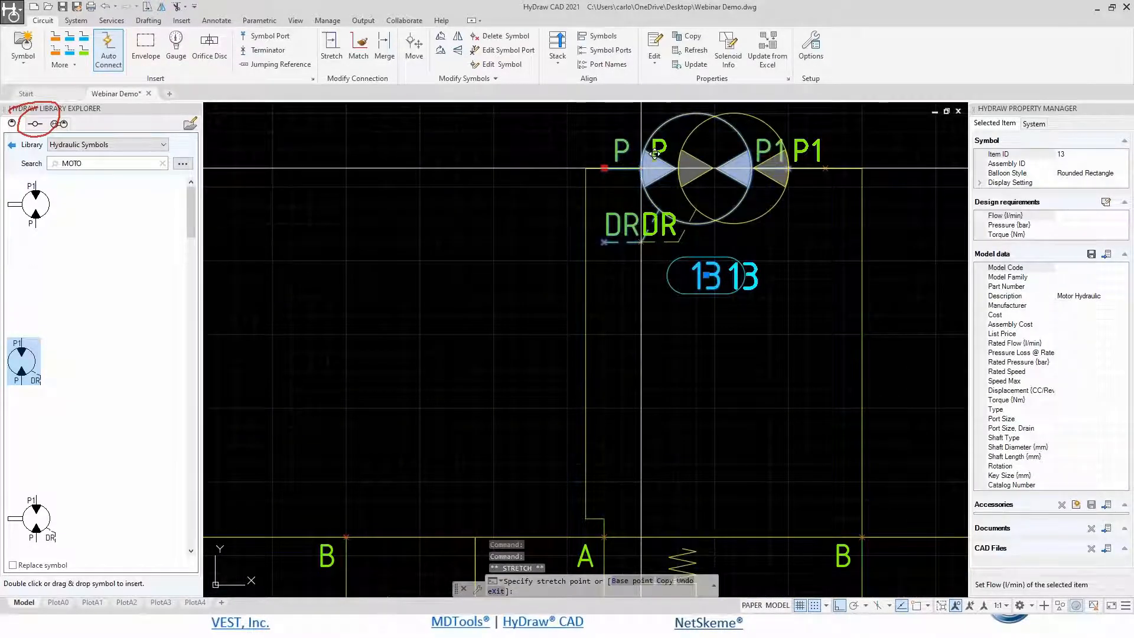
key("Escape")
key("Escape")
Stretch the working line at motor port P into line with port A to remove its jog.
left_click(331, 47)
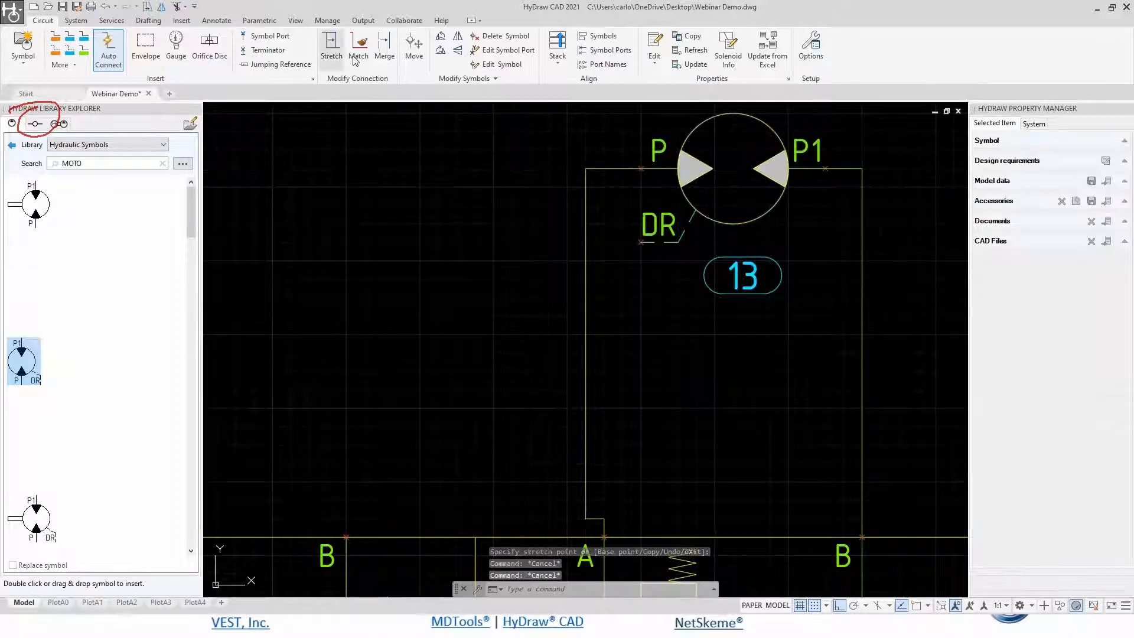
left_click(597, 201)
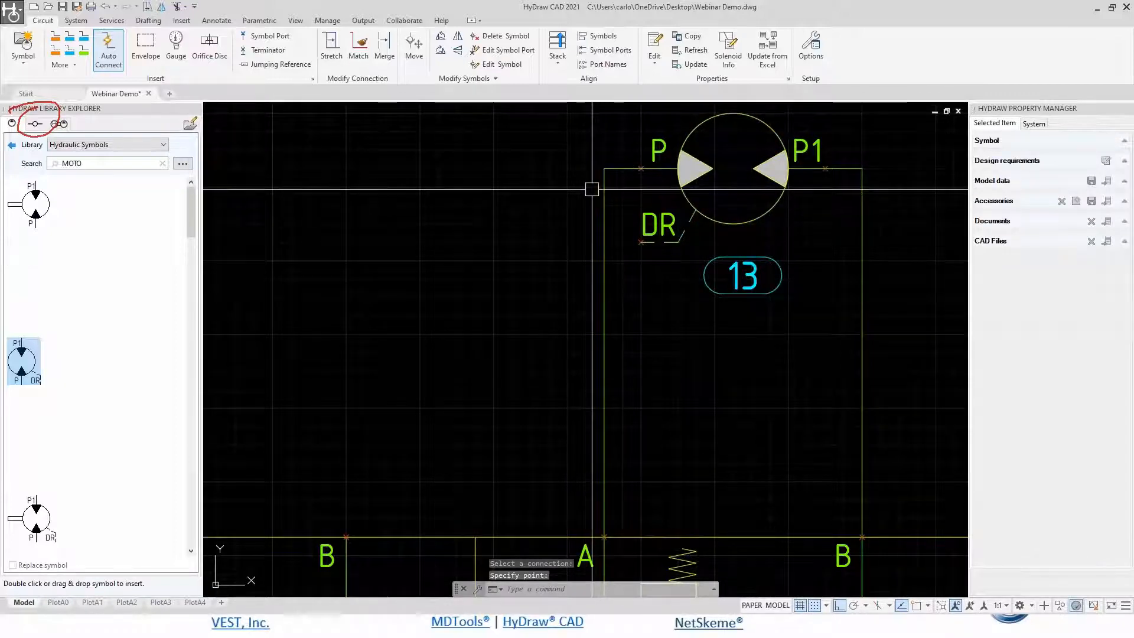
scroll(597, 201, "down", 4)
key("Escape")
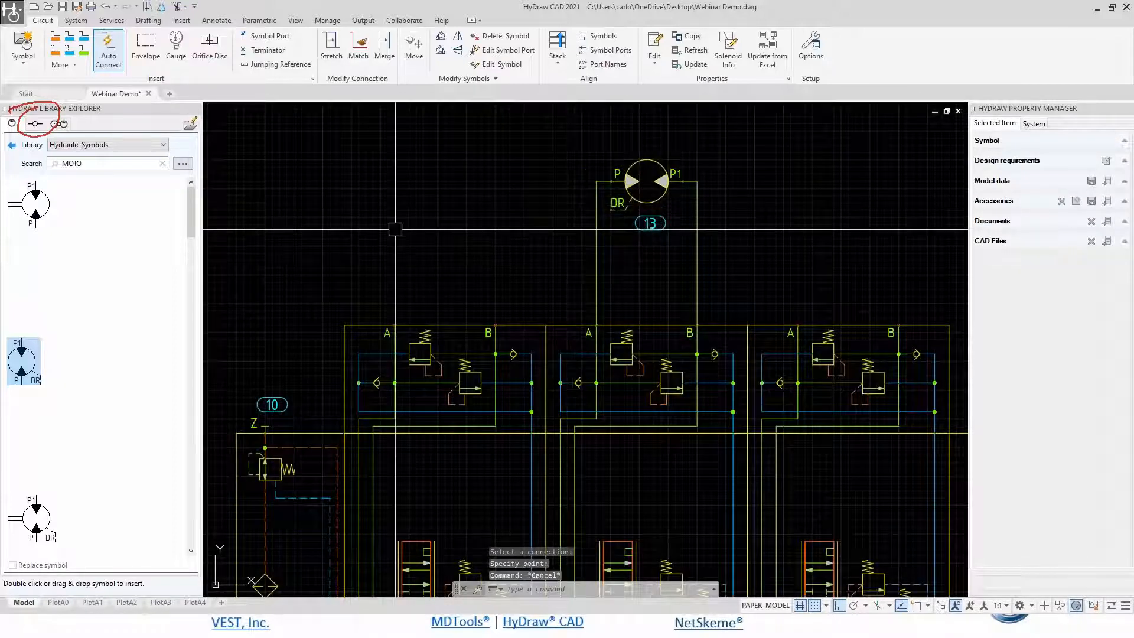
Search the library for CYLIN and insert the cylinder symbol with ports C and R above the first valve section.
double_click(72, 163)
type("C")
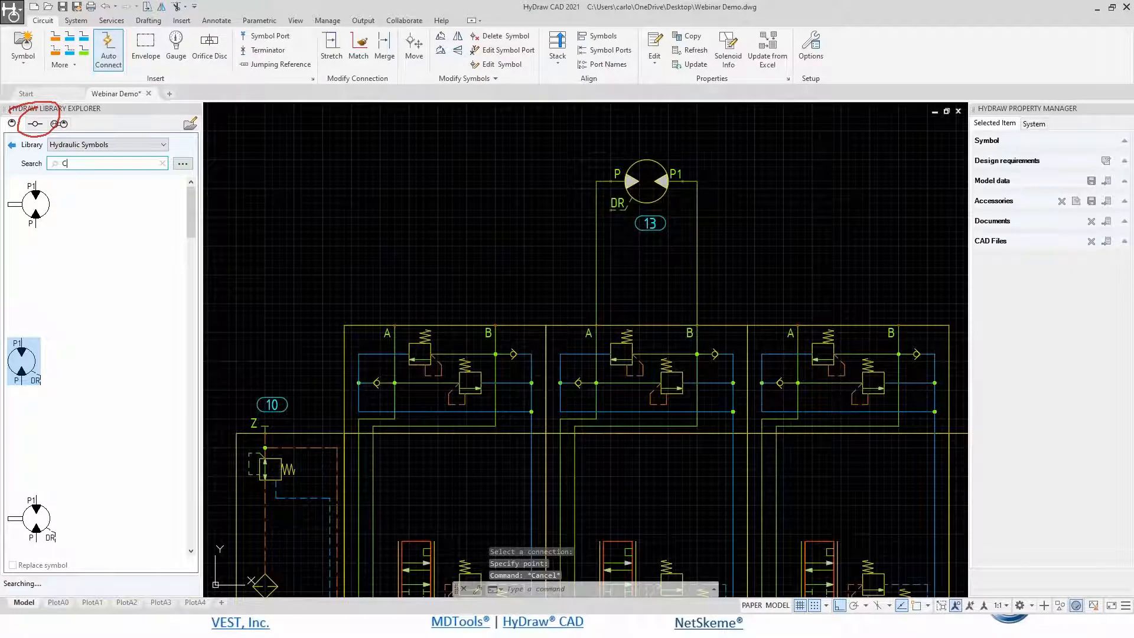
type("YLIN")
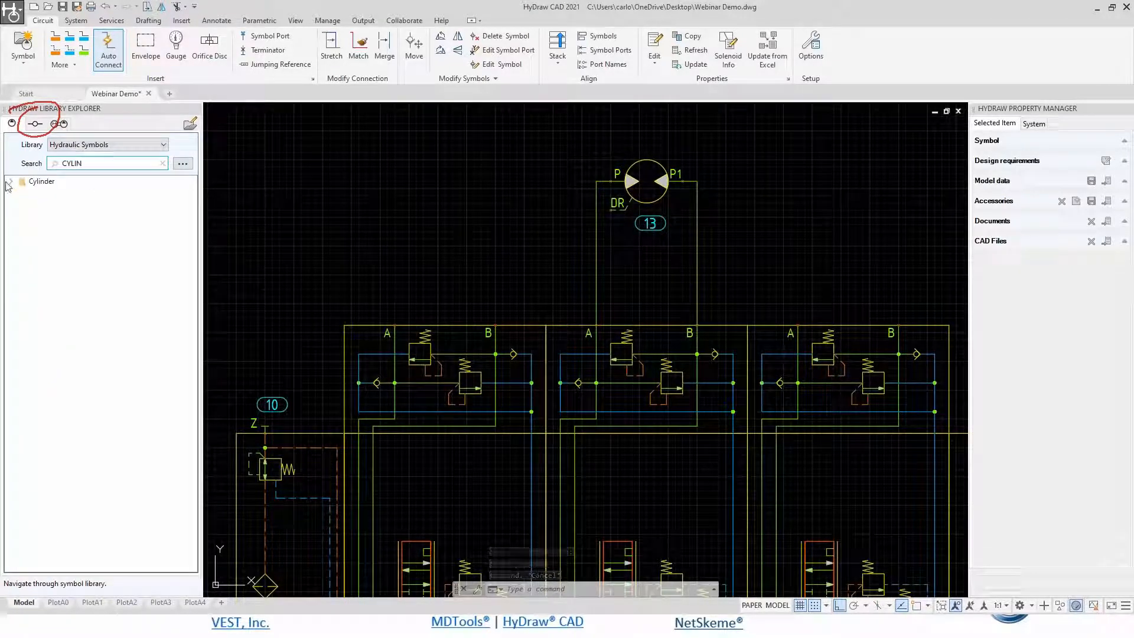
double_click(23, 182)
left_click(58, 204)
left_click(37, 197)
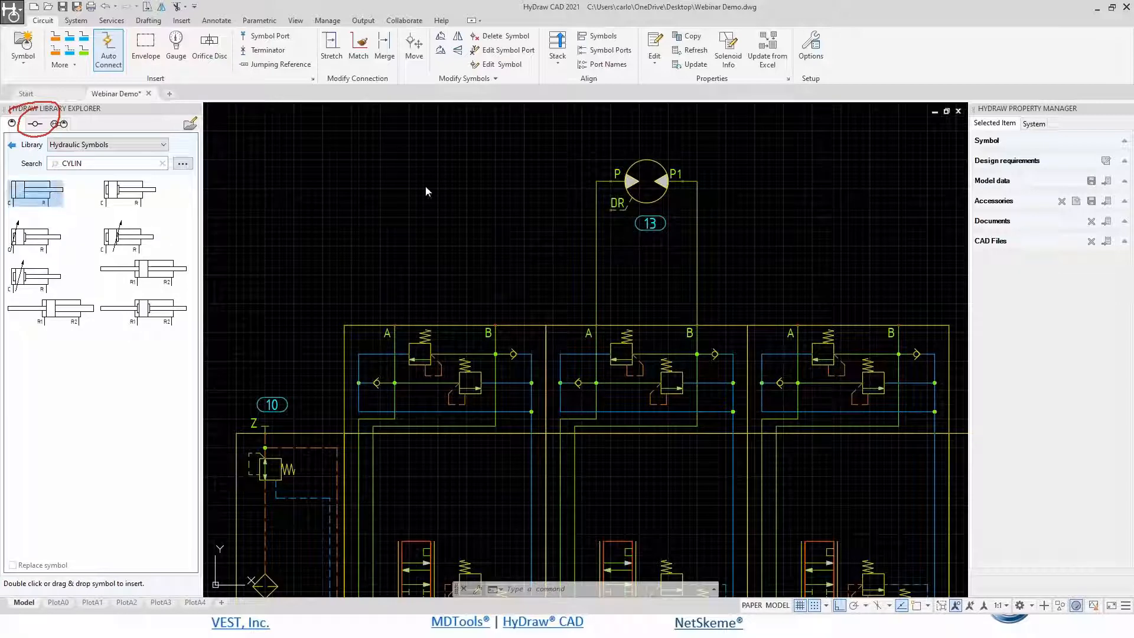
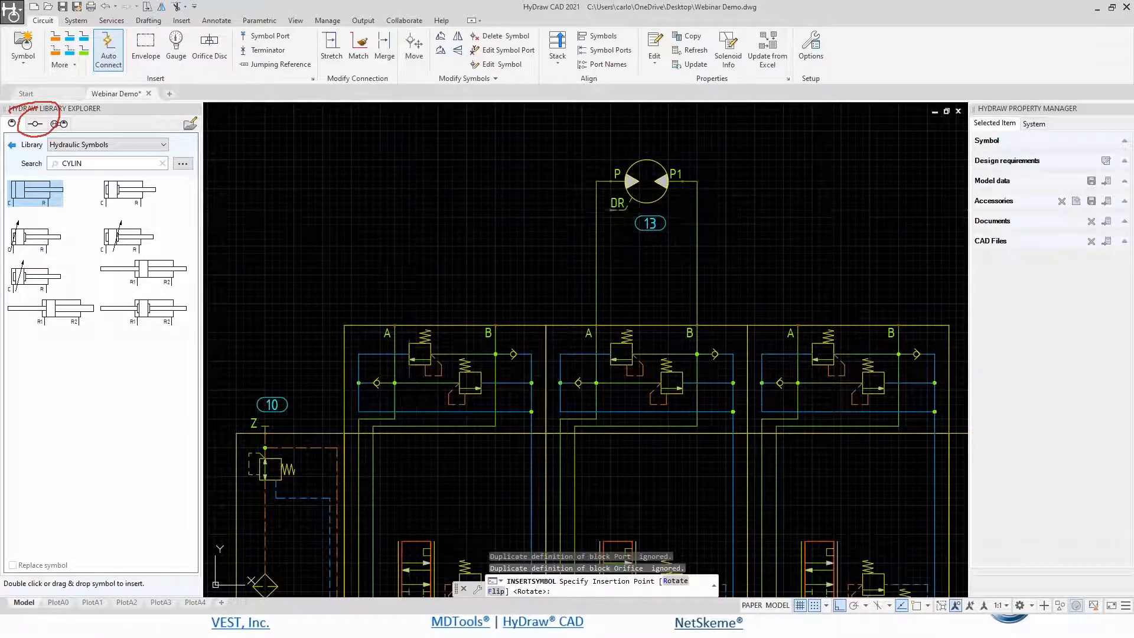
left_click(409, 208)
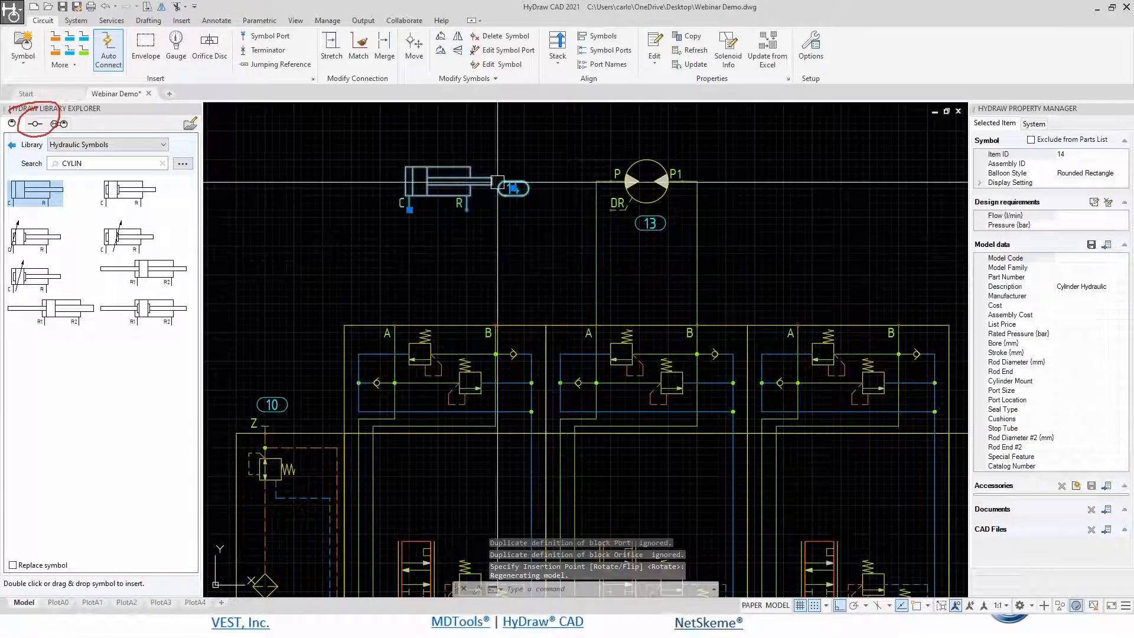
Copy the cylinder horizontally to a position above the third valve section.
right_click(463, 195)
left_click(512, 352)
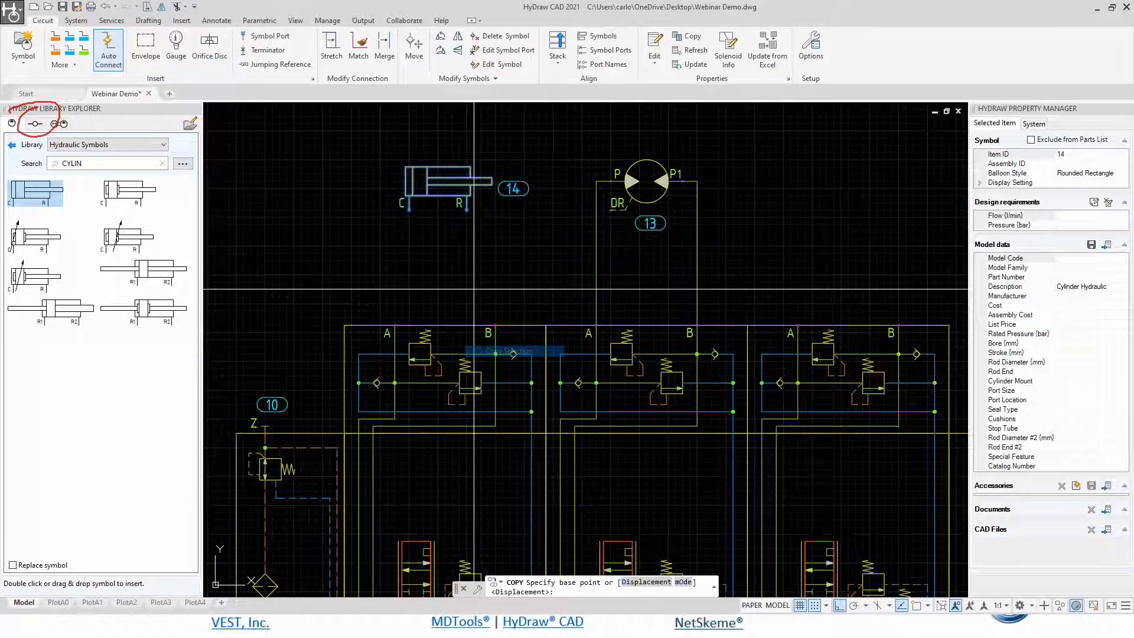
left_click(444, 267)
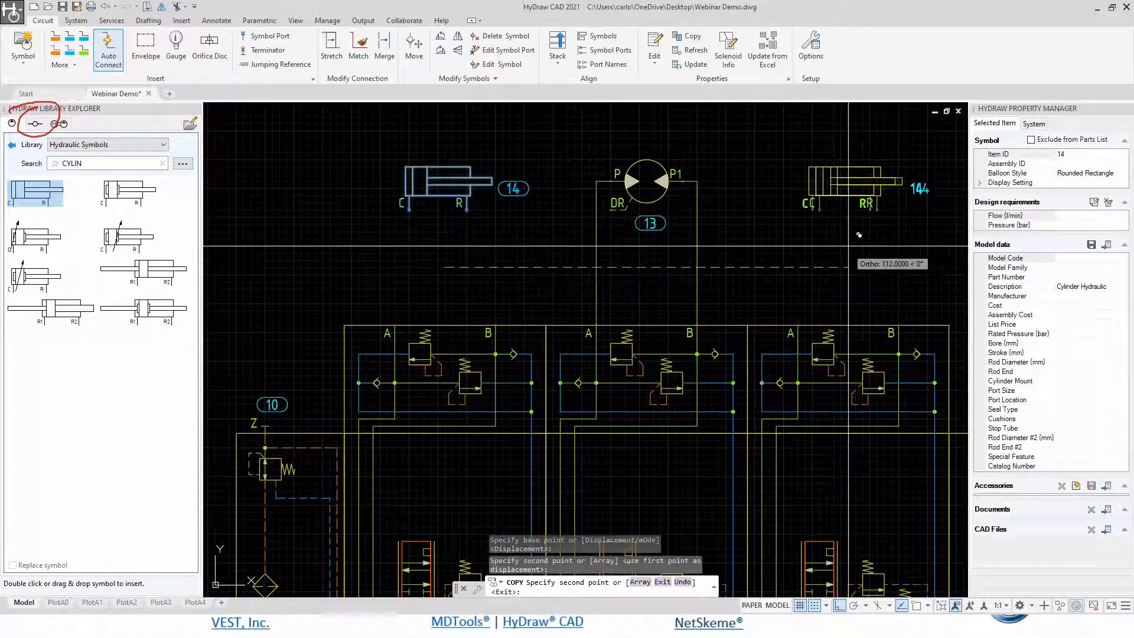
key("Return")
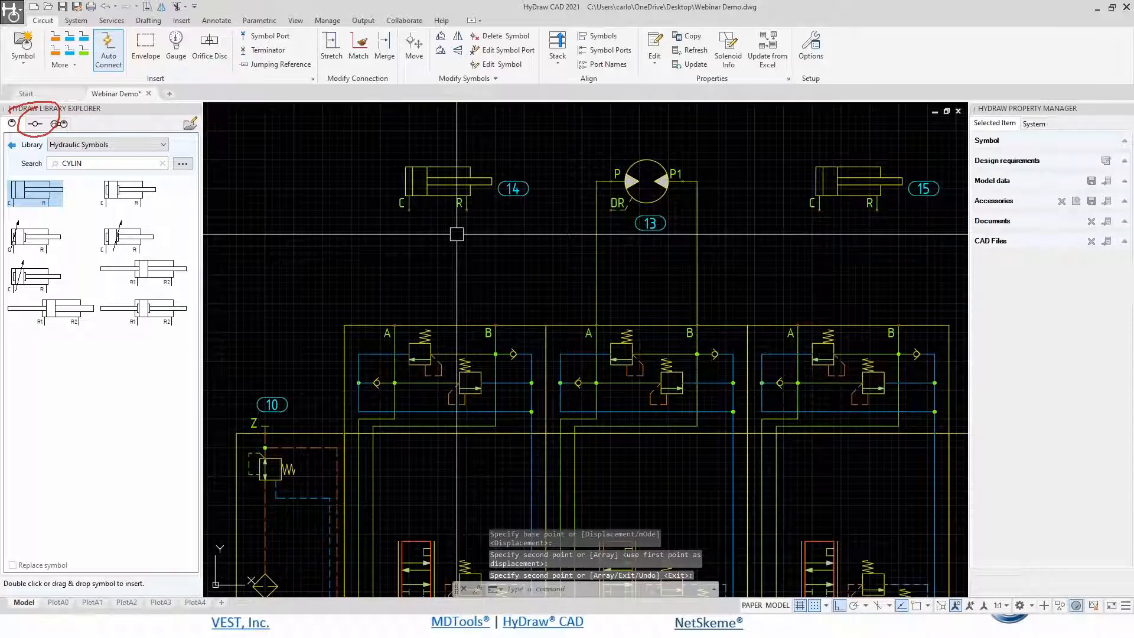
Connect ports C and R of the cylinder above the first valve section to that section's ports A and B with working lines.
left_click(82, 53)
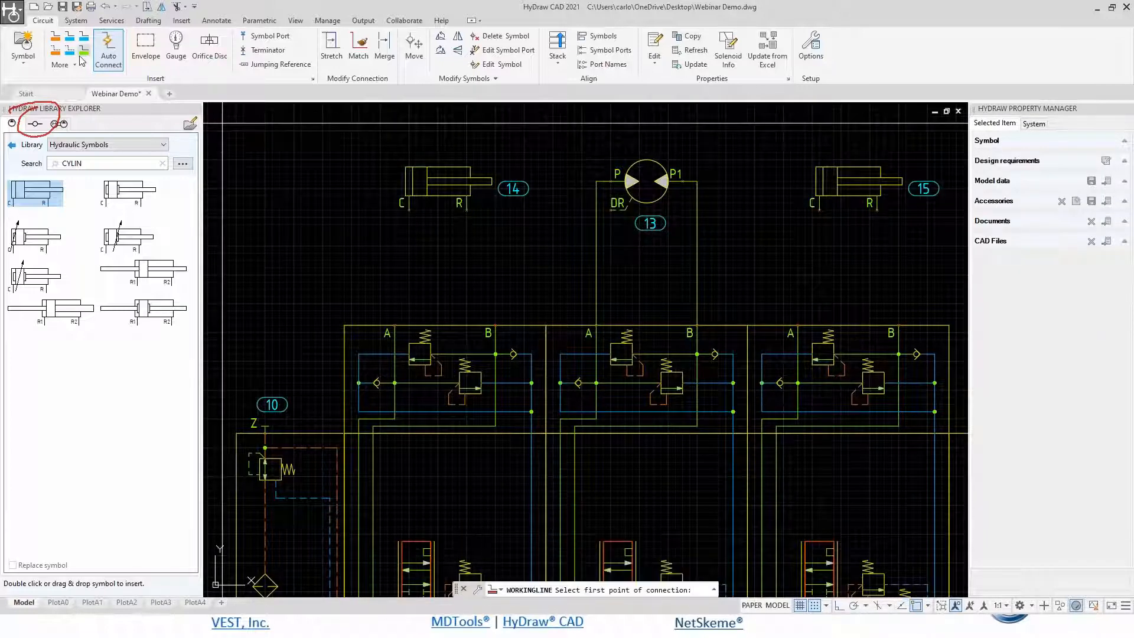
left_click(409, 209)
left_click(409, 210)
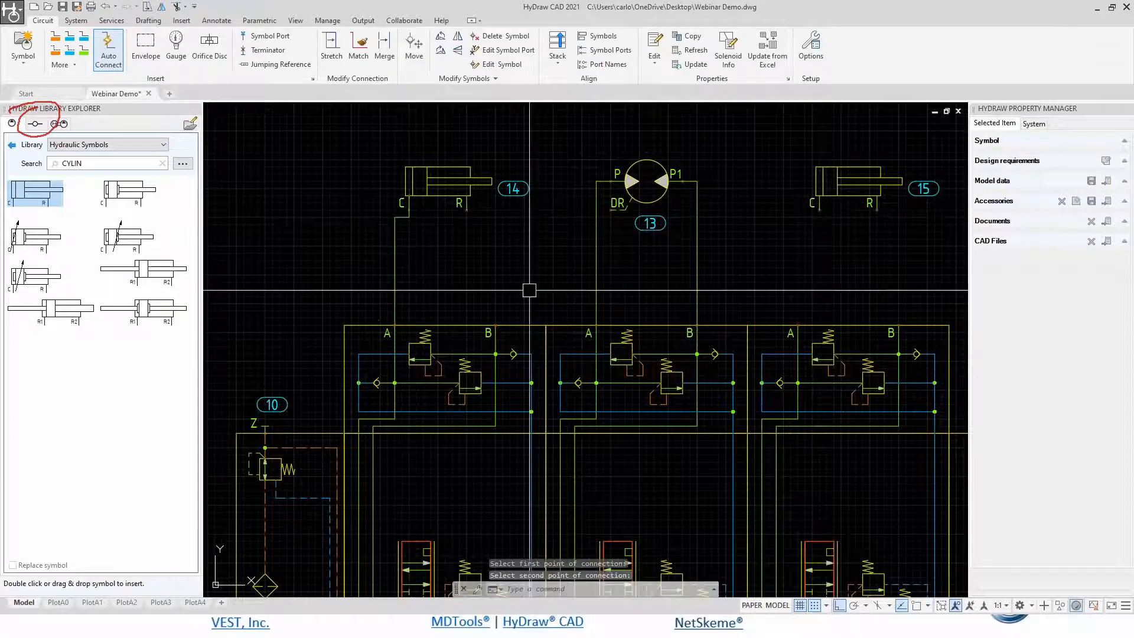
key("Return")
left_click(495, 325)
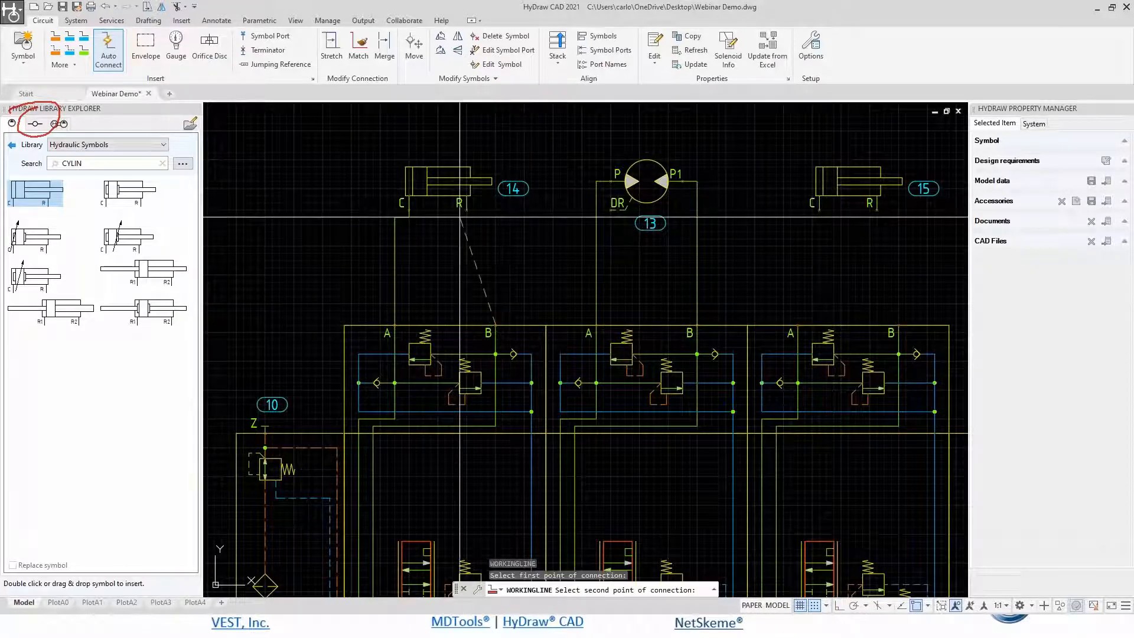
left_click(459, 213)
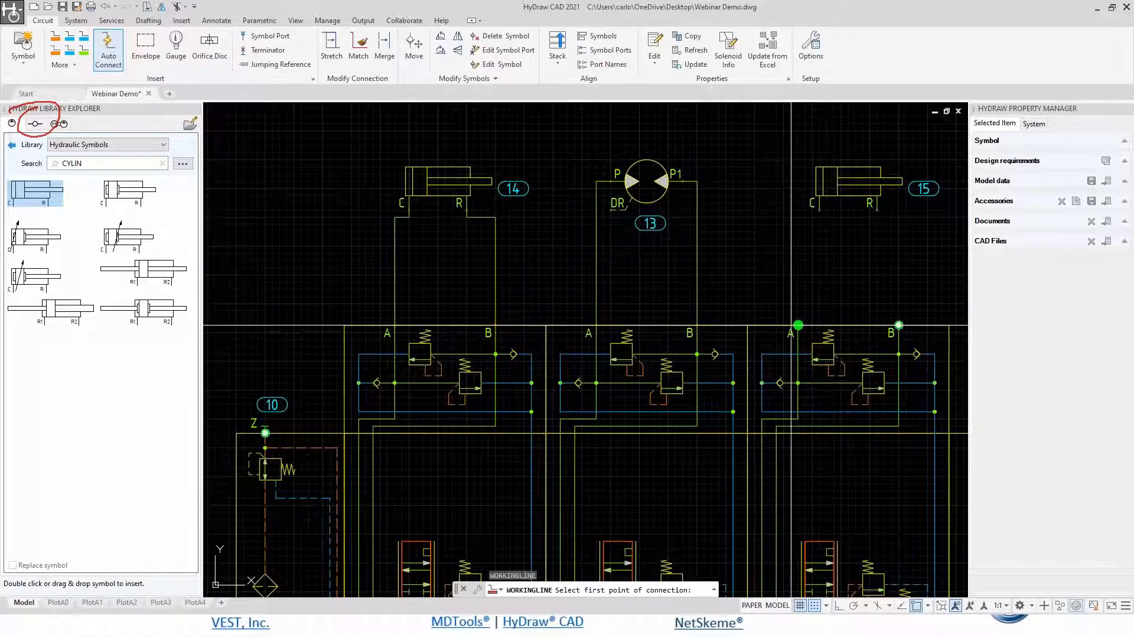
Connect ports C and R of the cylinder above the third valve section to that section's ports A and B, and save the drawing.
key("Escape")
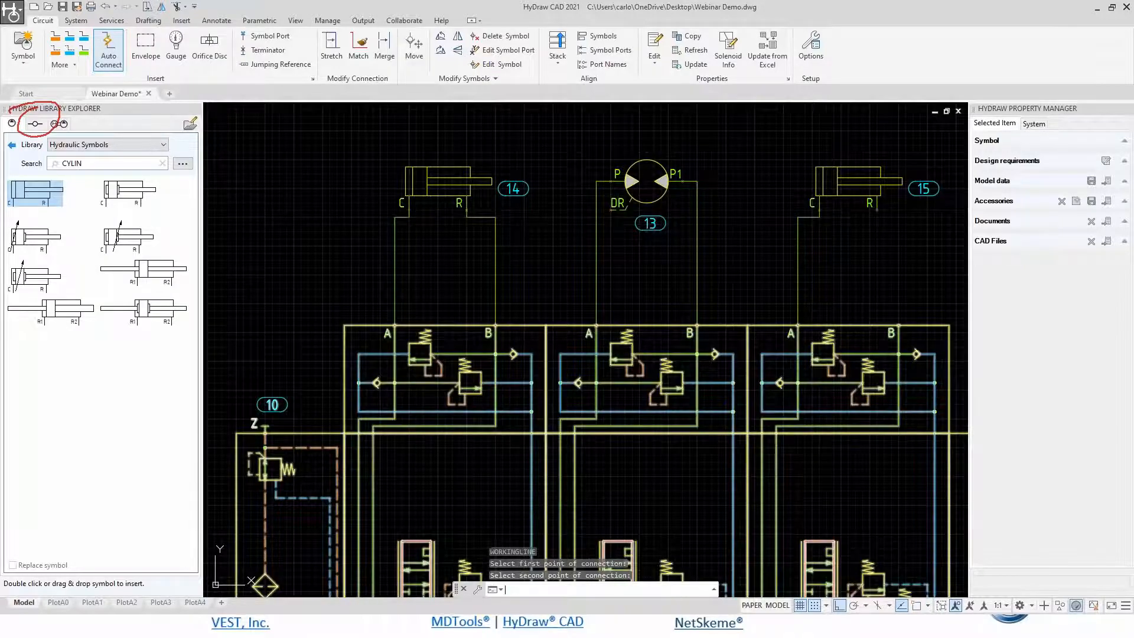
left_click(63, 7)
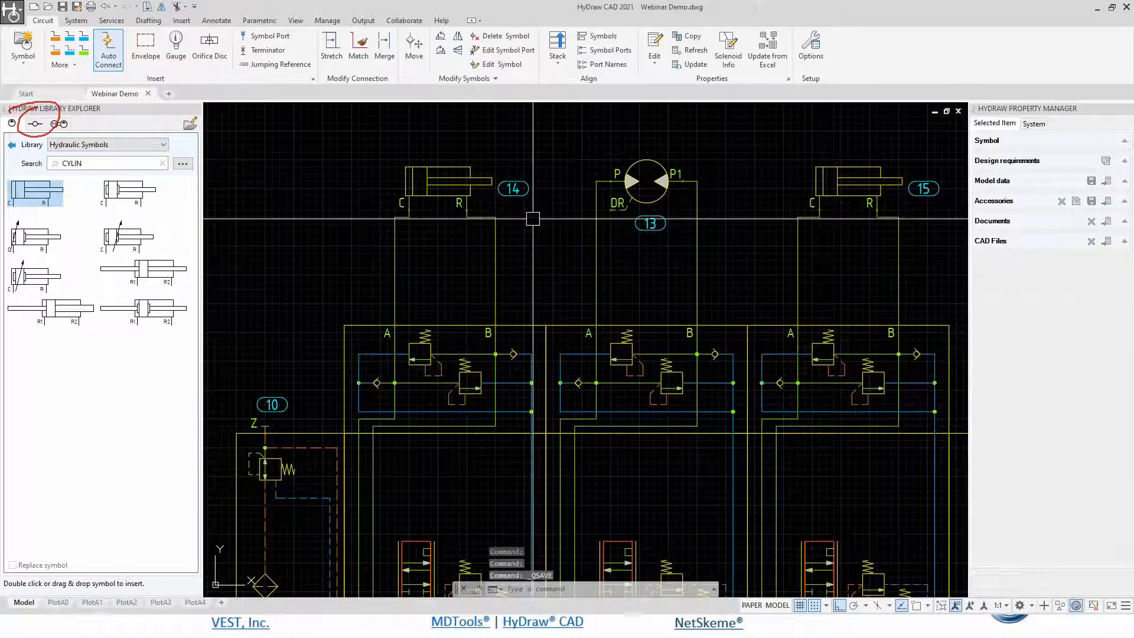
Exclude the two cylinders and the motor above the valve sections from the parts list.
scroll(533, 218, "down", 2)
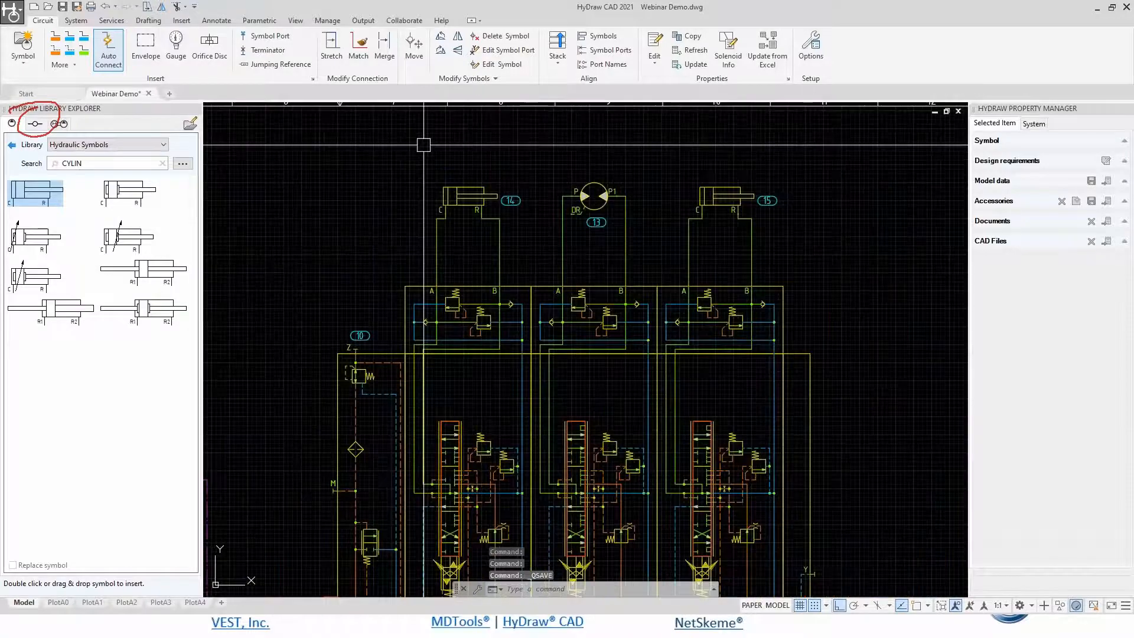
left_click(366, 136)
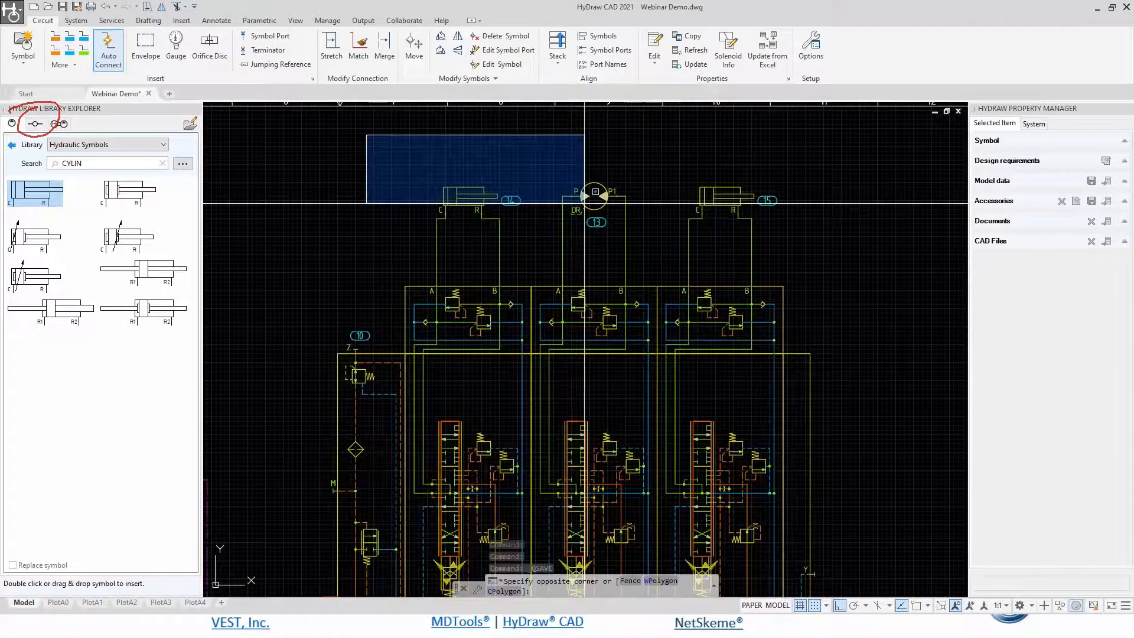
left_click(811, 237)
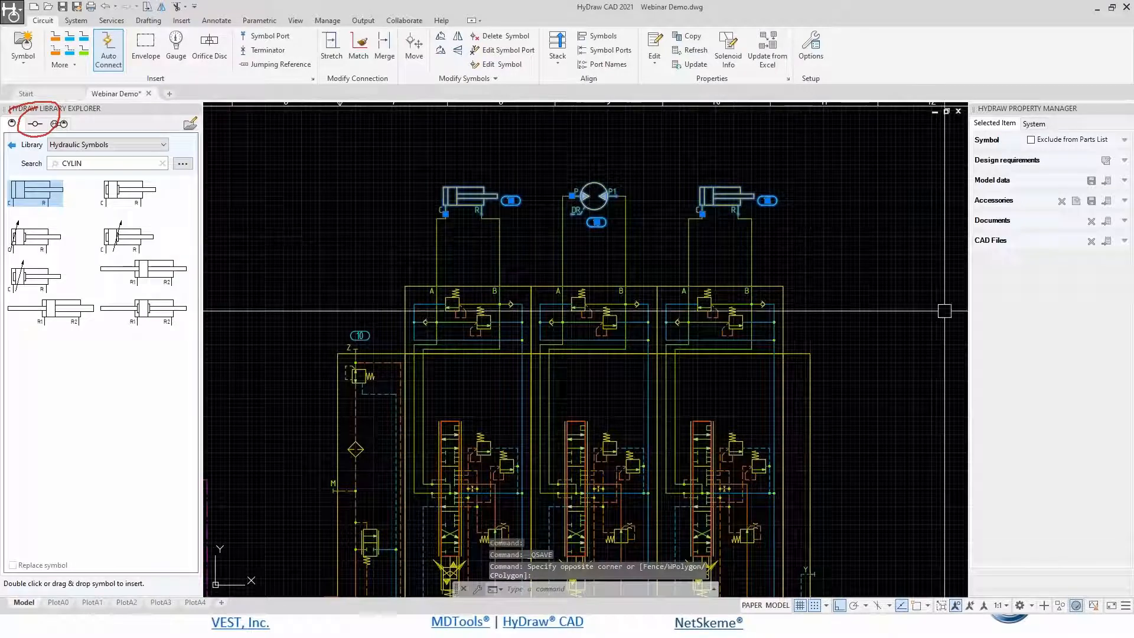
left_click_drag(1026, 120, 1021, 127)
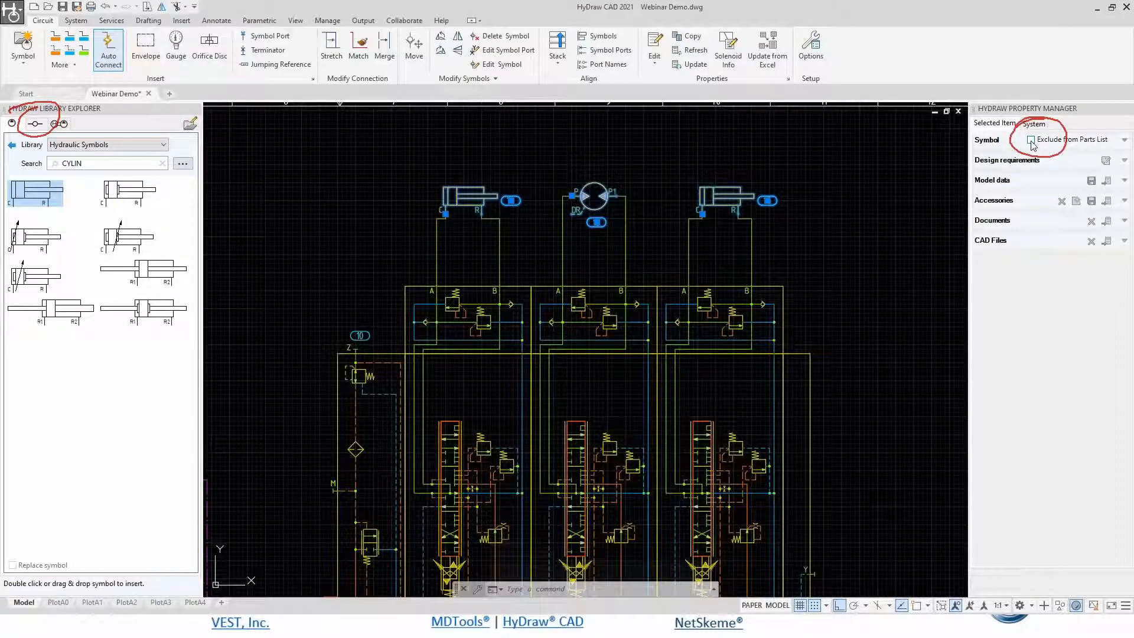
left_click(1030, 141)
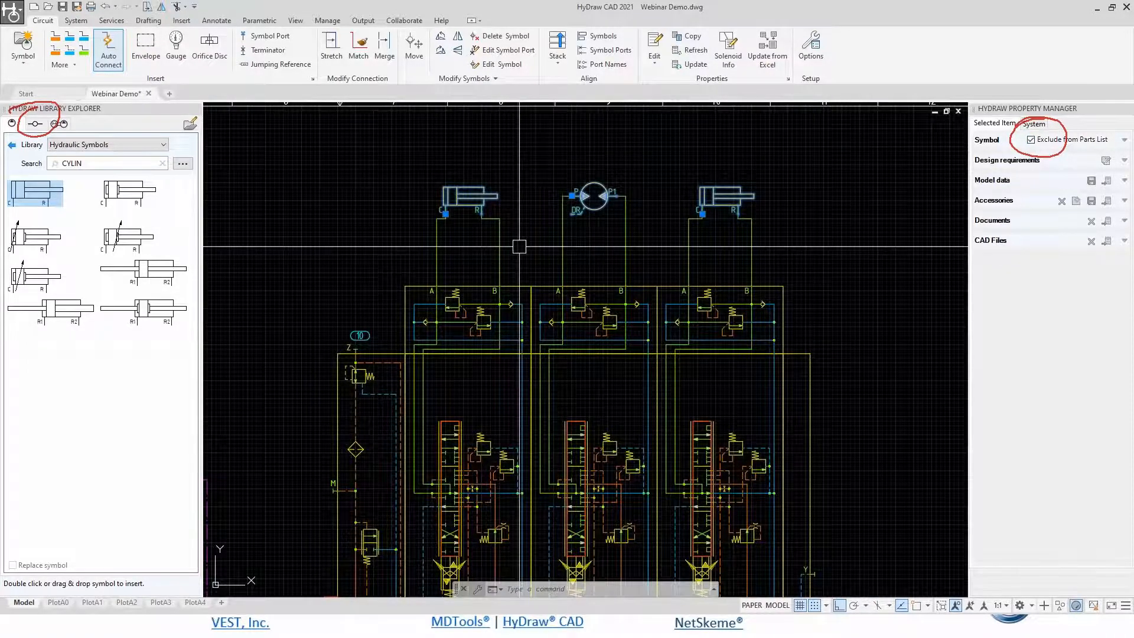
key("Escape")
Insert a pressure-line external port named DR, type BSP and size G 3/8, on the upper edge of the dash-dot manifold envelope.
scroll(513, 248, "down", 2)
scroll(466, 275, "up", 2)
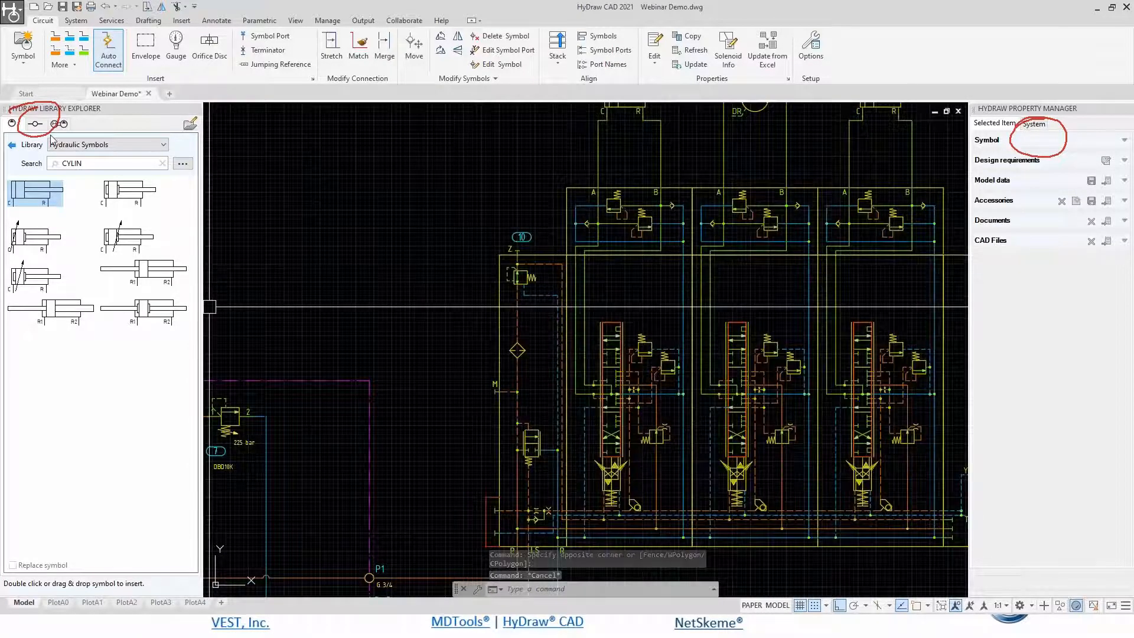
left_click(35, 123)
double_click(72, 145)
type("DR")
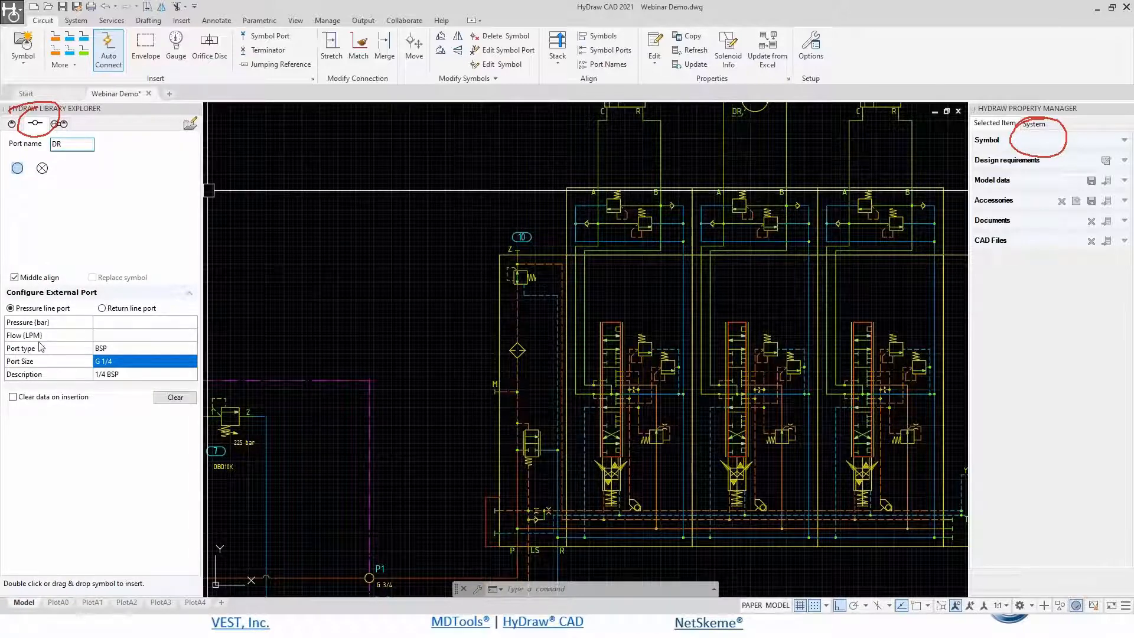
double_click(17, 168)
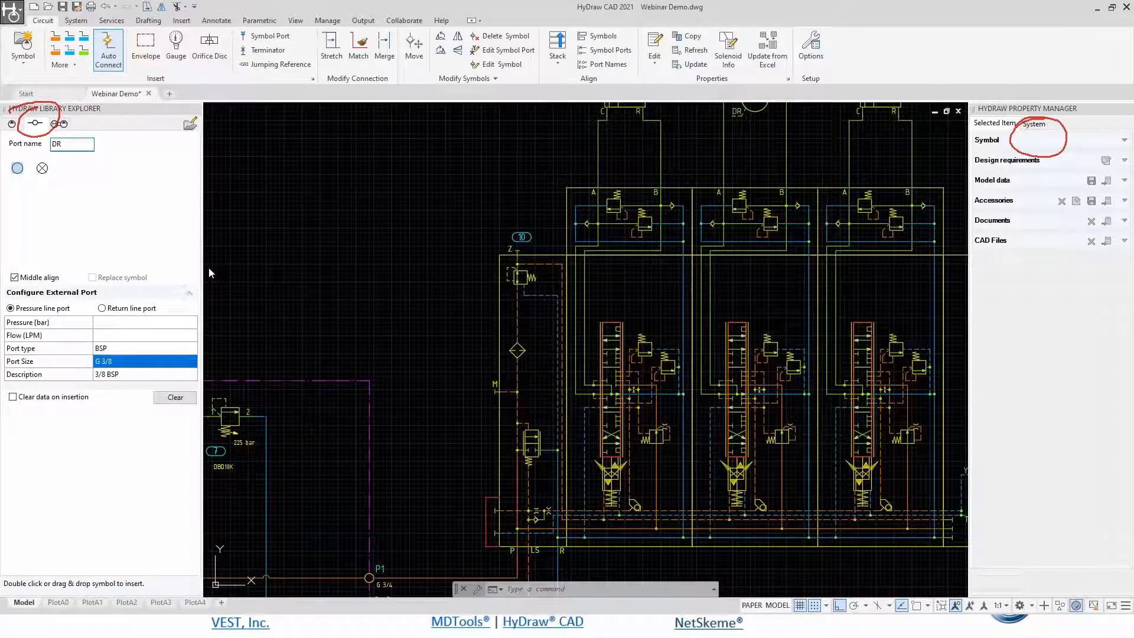
scroll(328, 381, "up", 2)
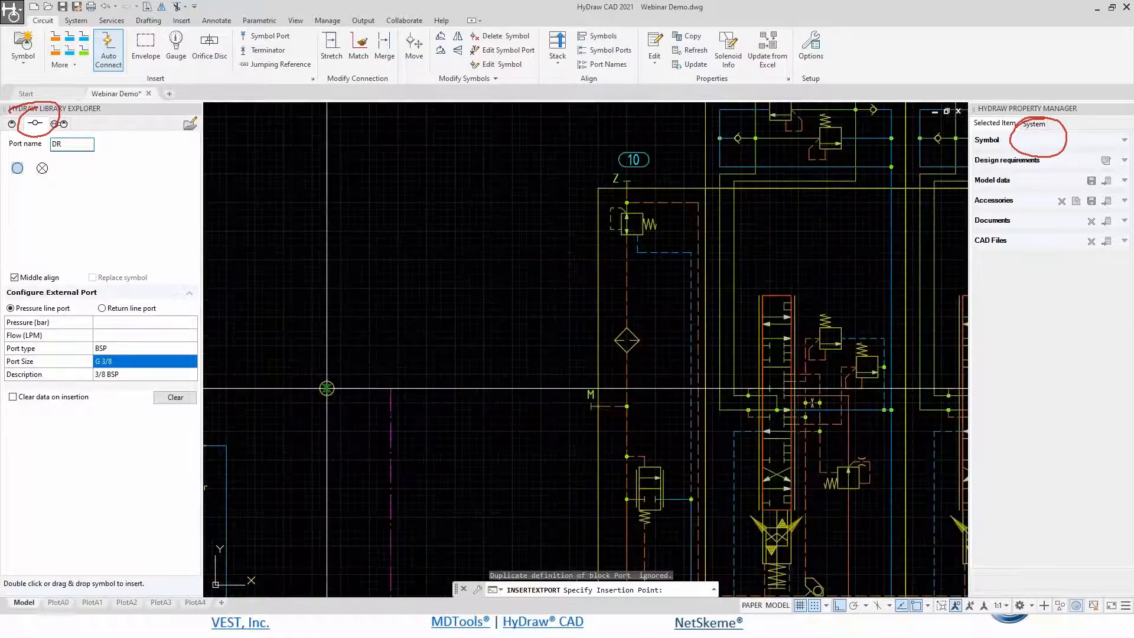
left_click(326, 388)
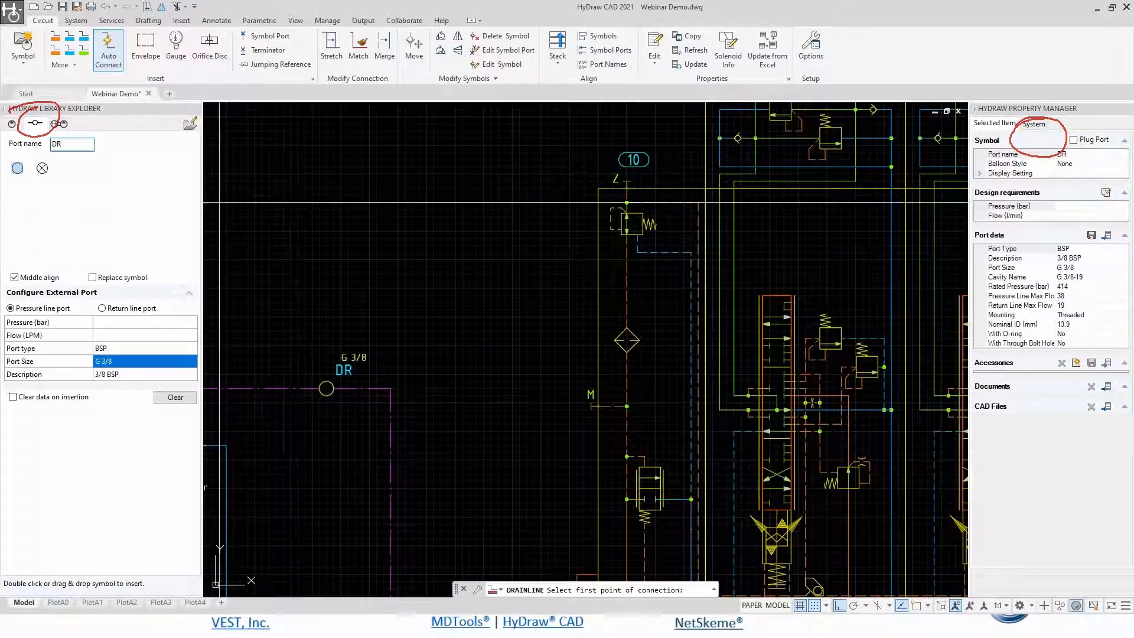
Connect the manifold's port DR to the blue return line of relief valve 7 with a drain line.
scroll(462, 262, "down", 6)
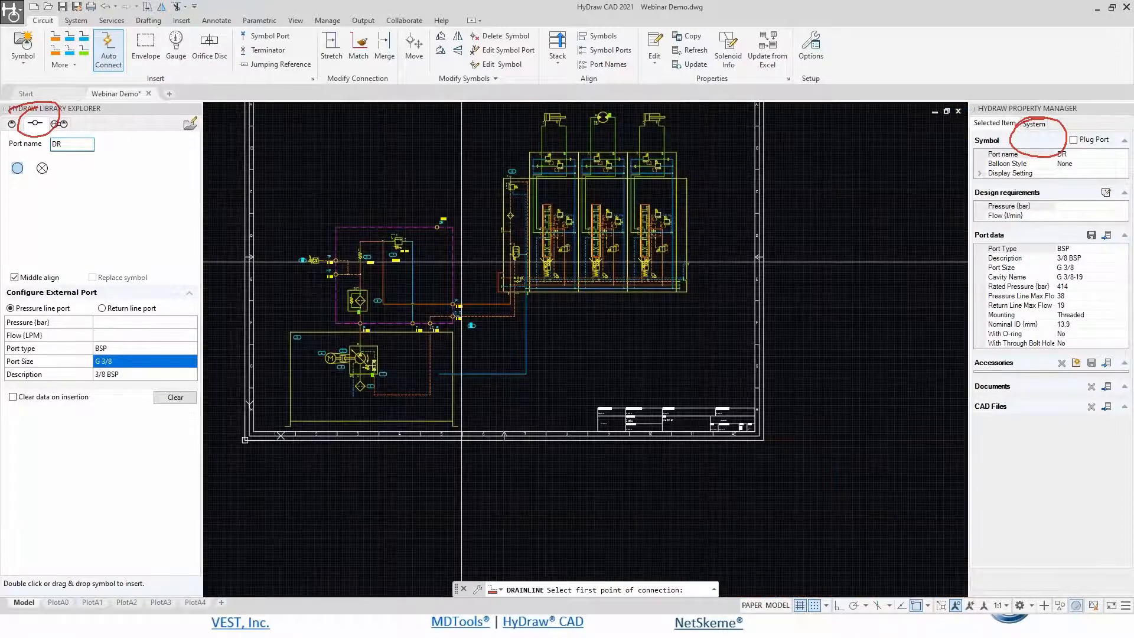
scroll(442, 239, "up", 5)
left_click(420, 191)
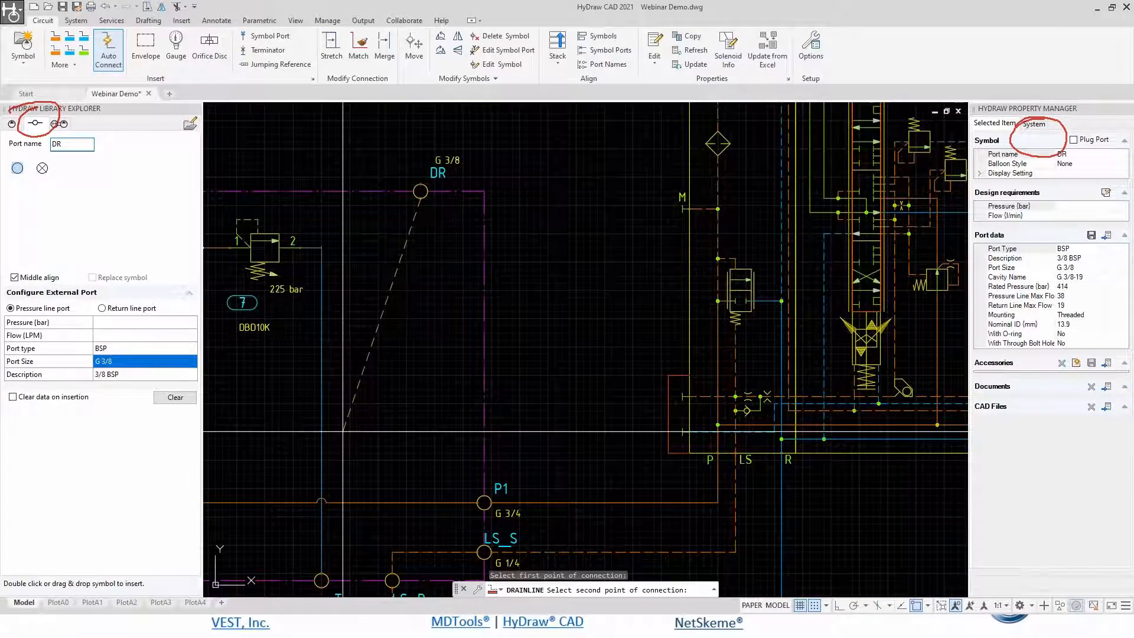
left_click(321, 423)
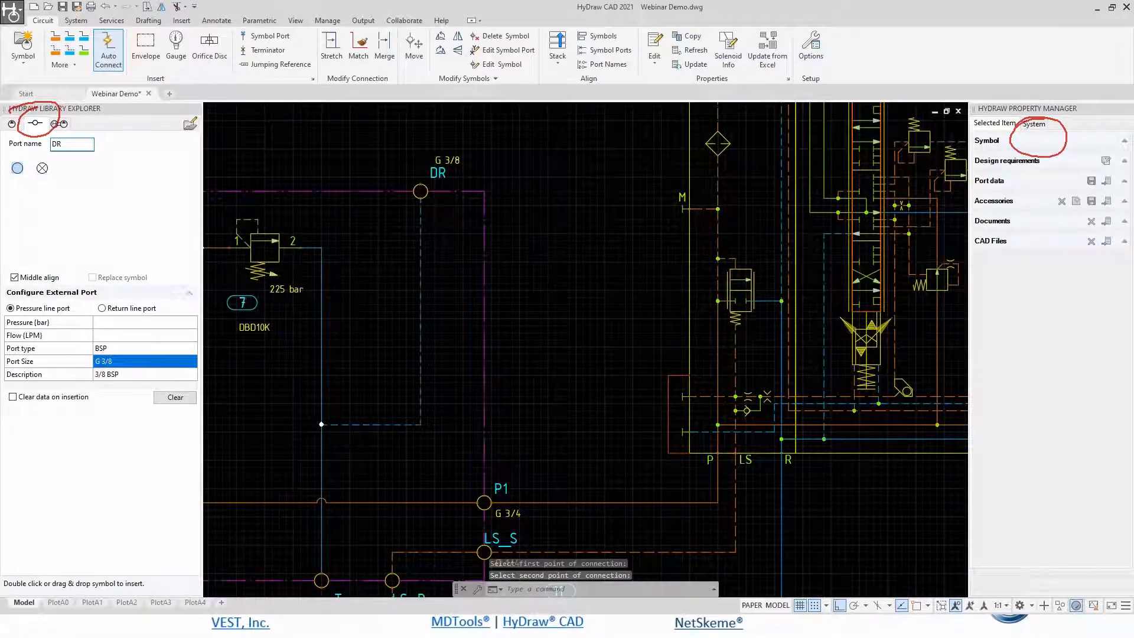
Try a direct drain line from the manifold's port DR to the motor's DR port, and delete it.
scroll(433, 313, "down", 2)
middle_click_drag(564, 163, 524, 260)
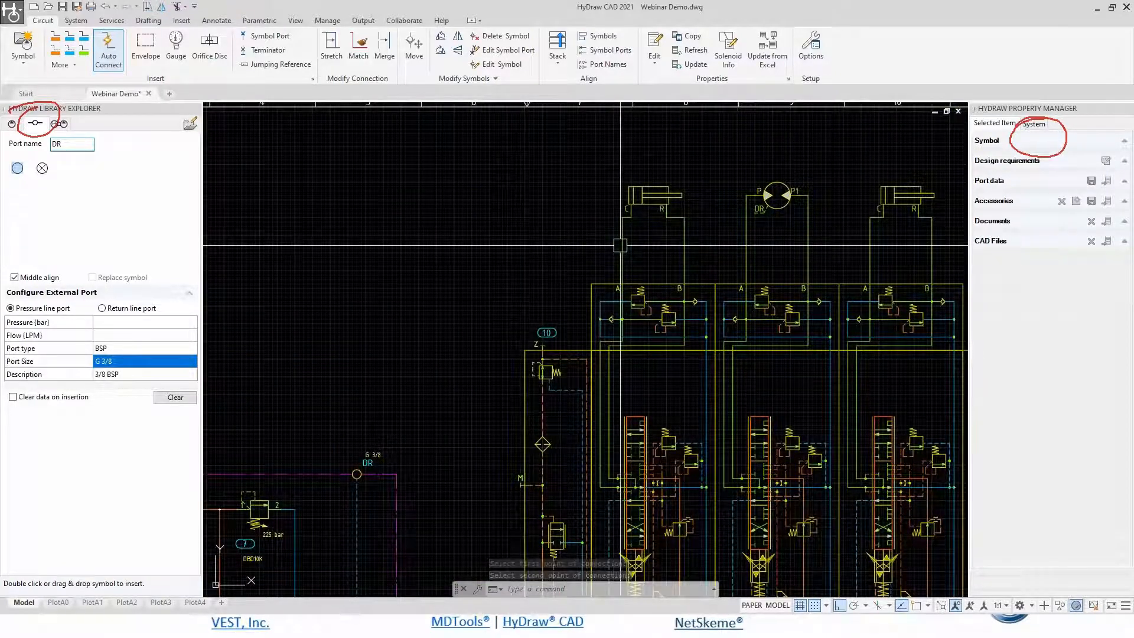
left_click(71, 52)
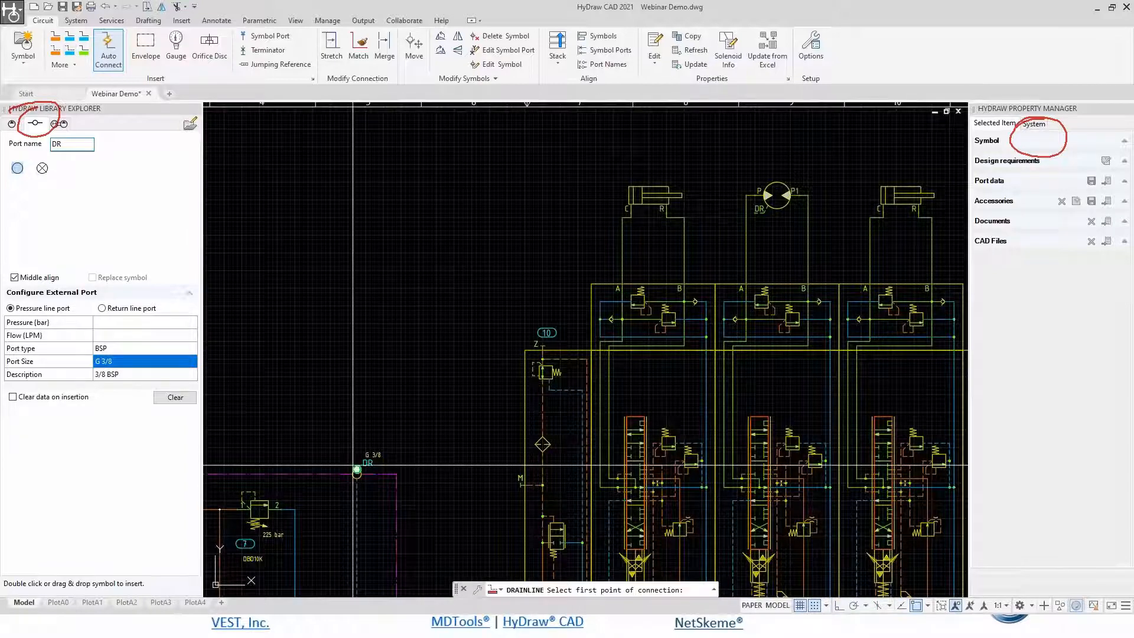
left_click(356, 469)
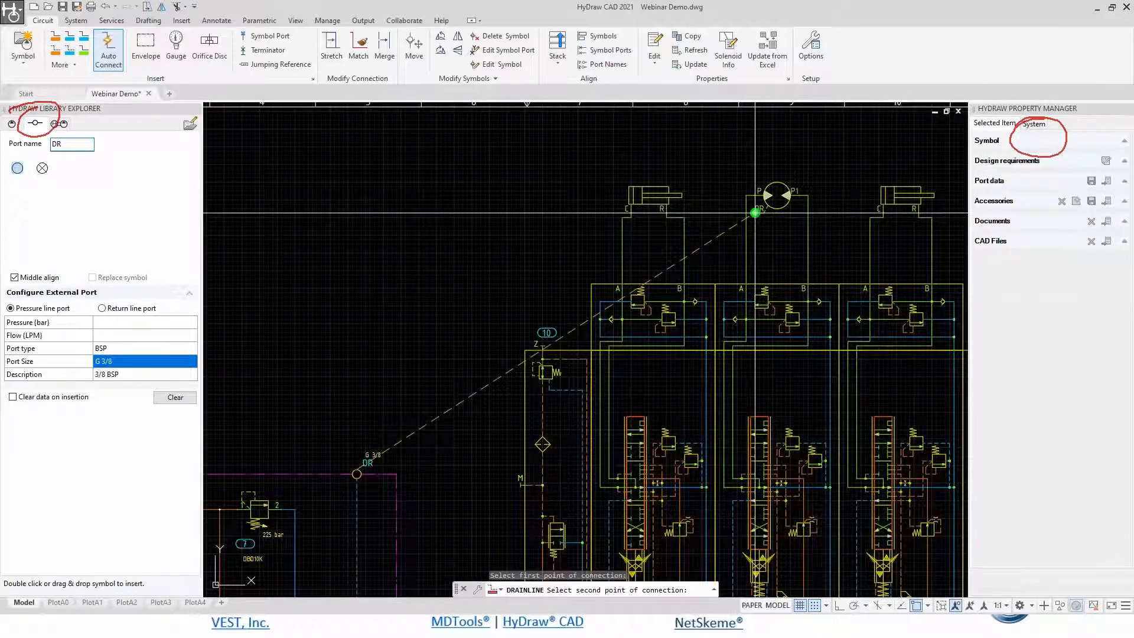
left_click(755, 212)
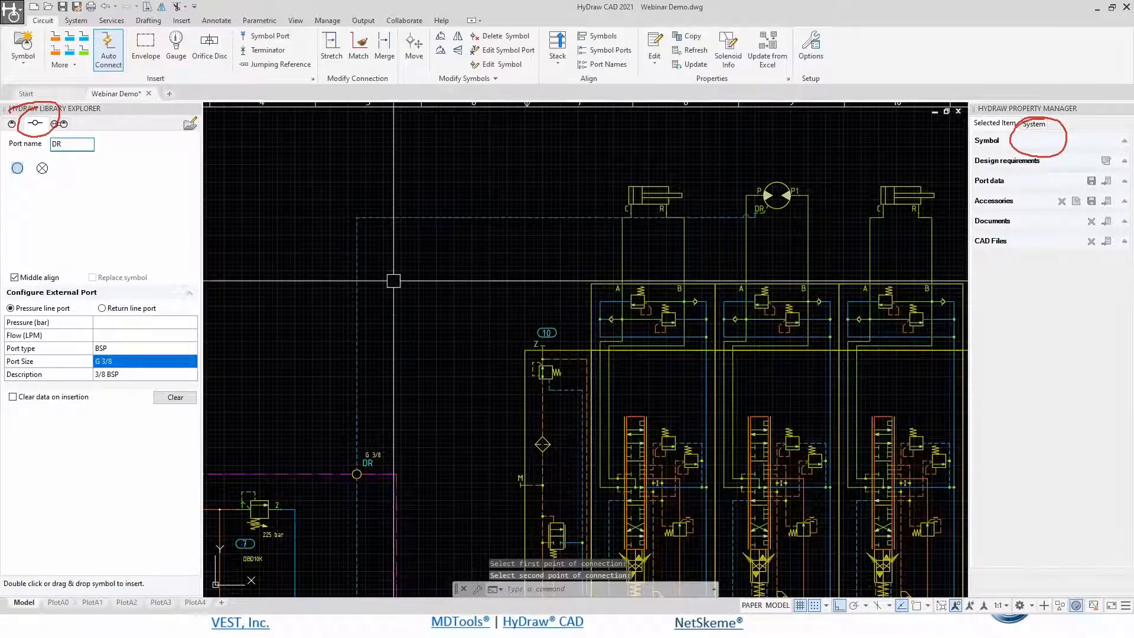
left_click(442, 216)
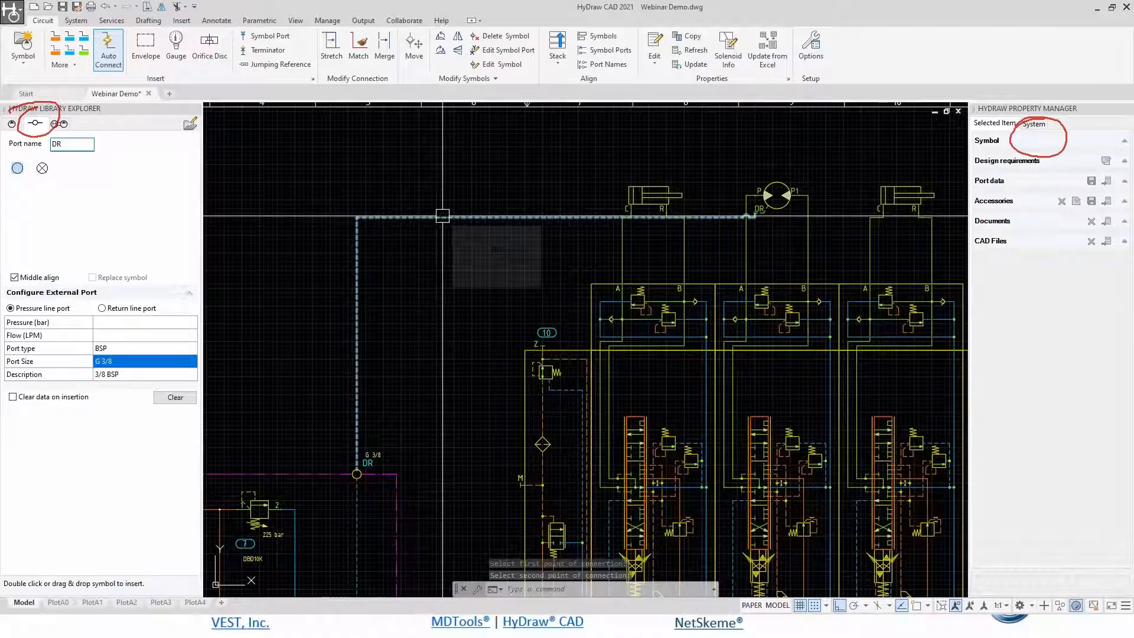
key("Delete")
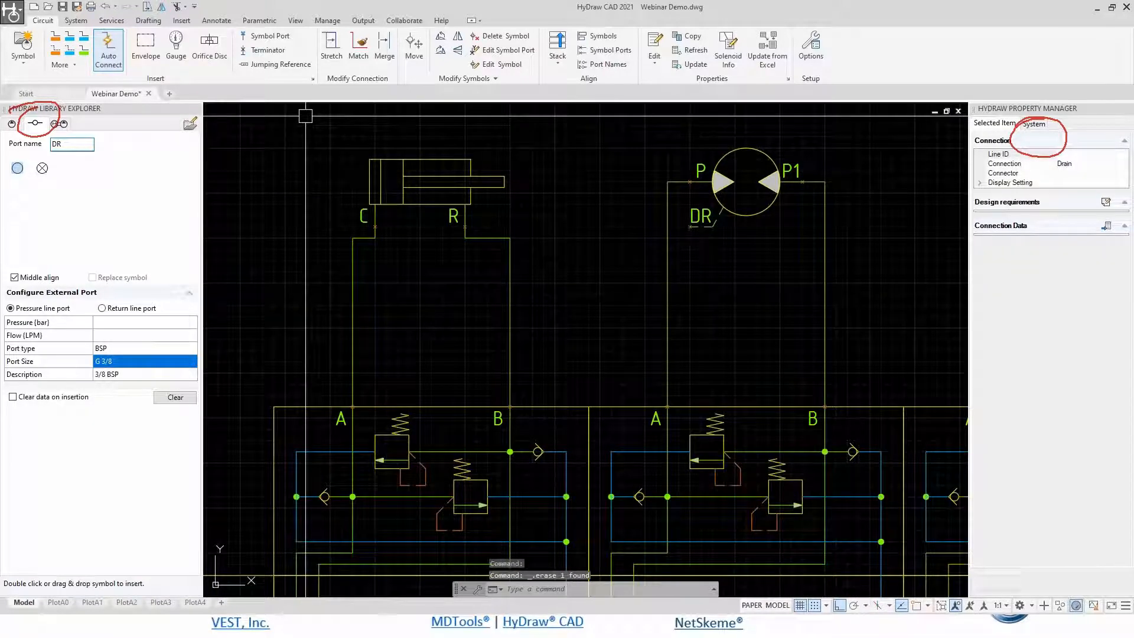
key("Escape")
key("Escape")
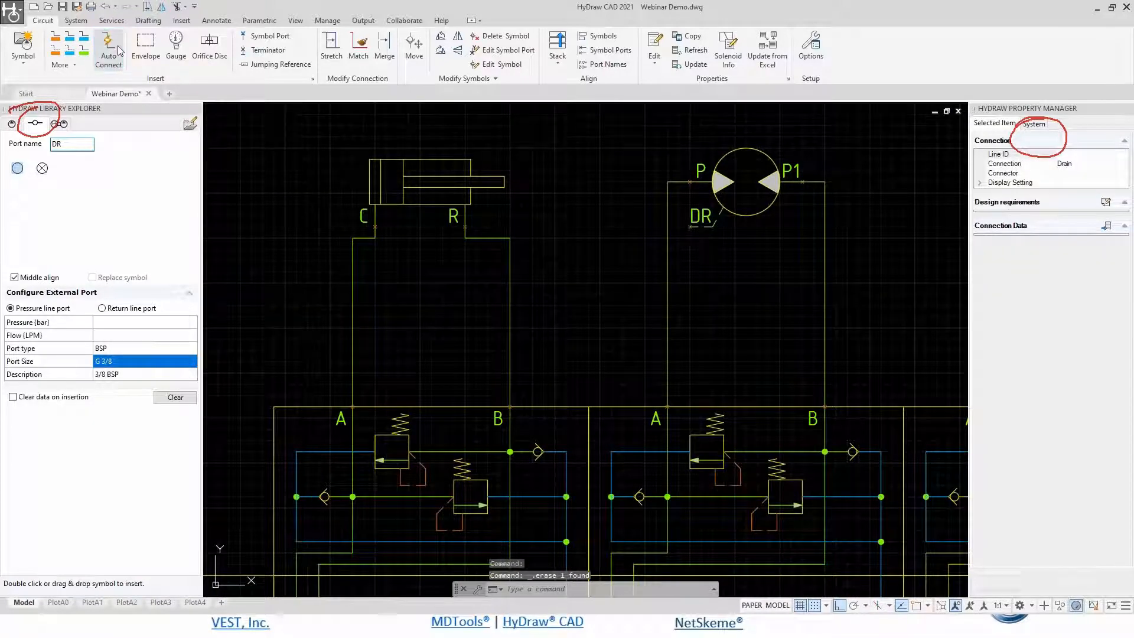
Turn off Auto Connect and draw a short open-ended drain line from the motor's DR port past the line at port P.
left_click(70, 55)
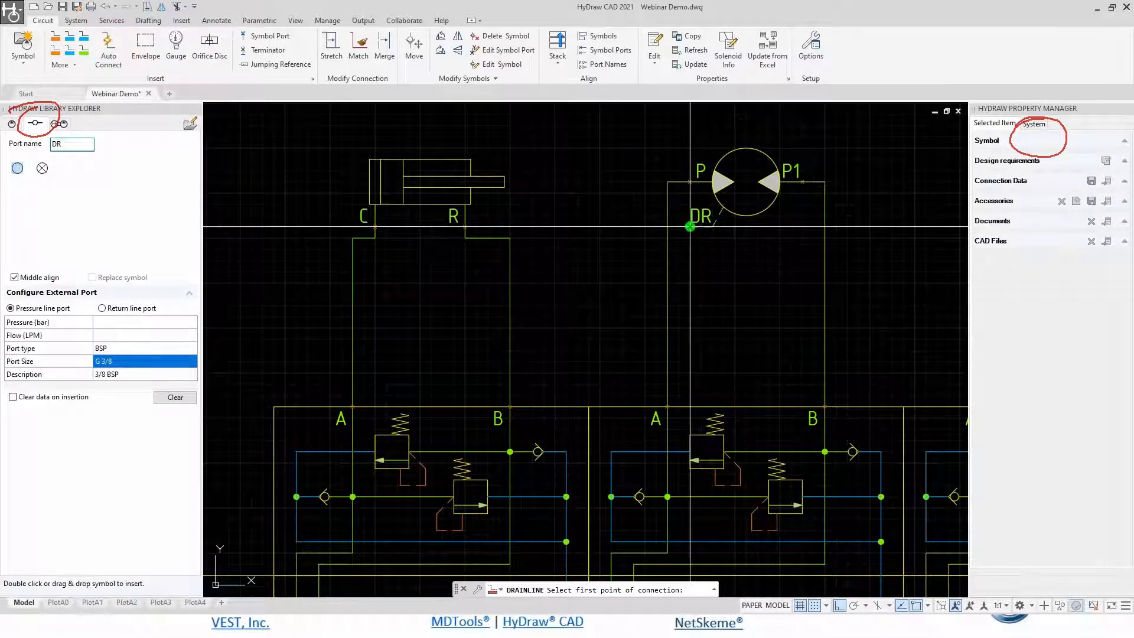
left_click(689, 226)
key("Return")
Draw a short open-ended vertical drain line upward from port DR on the manifold envelope.
scroll(584, 308, "down", 2)
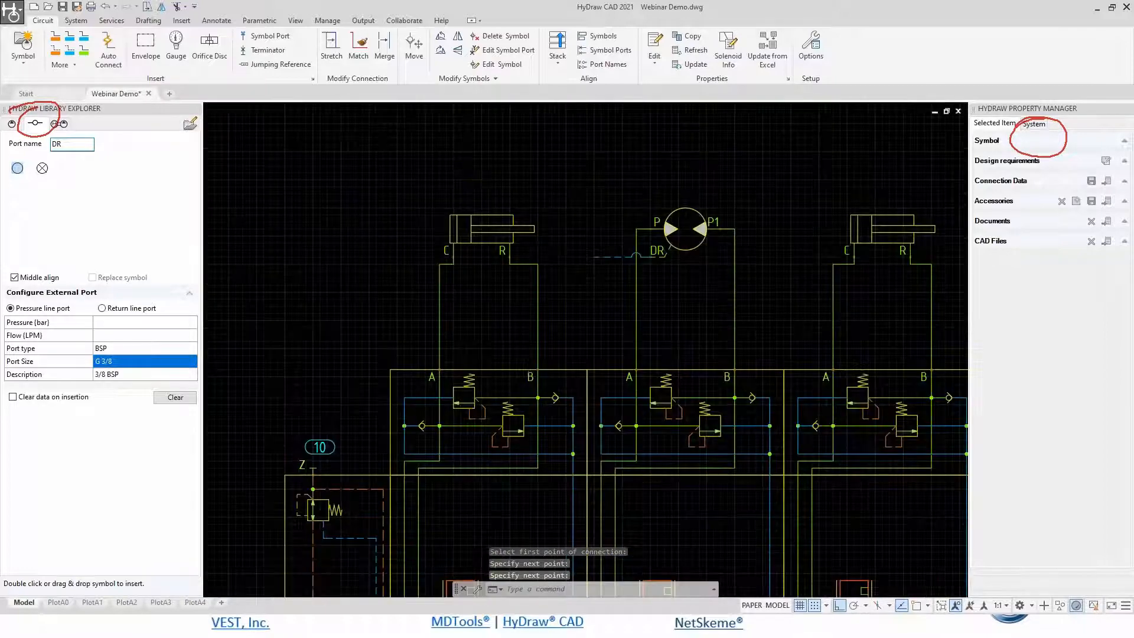
scroll(584, 307, "down", 2)
middle_click_drag(277, 537, 413, 393)
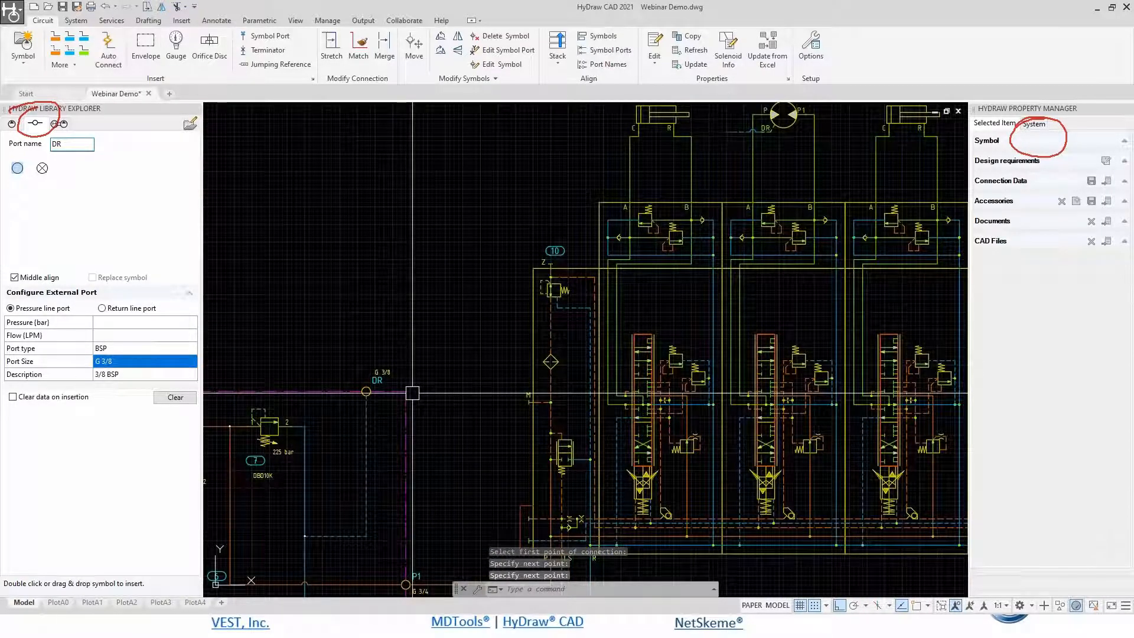
key("Return")
left_click(366, 392)
left_click(366, 339)
key("Return")
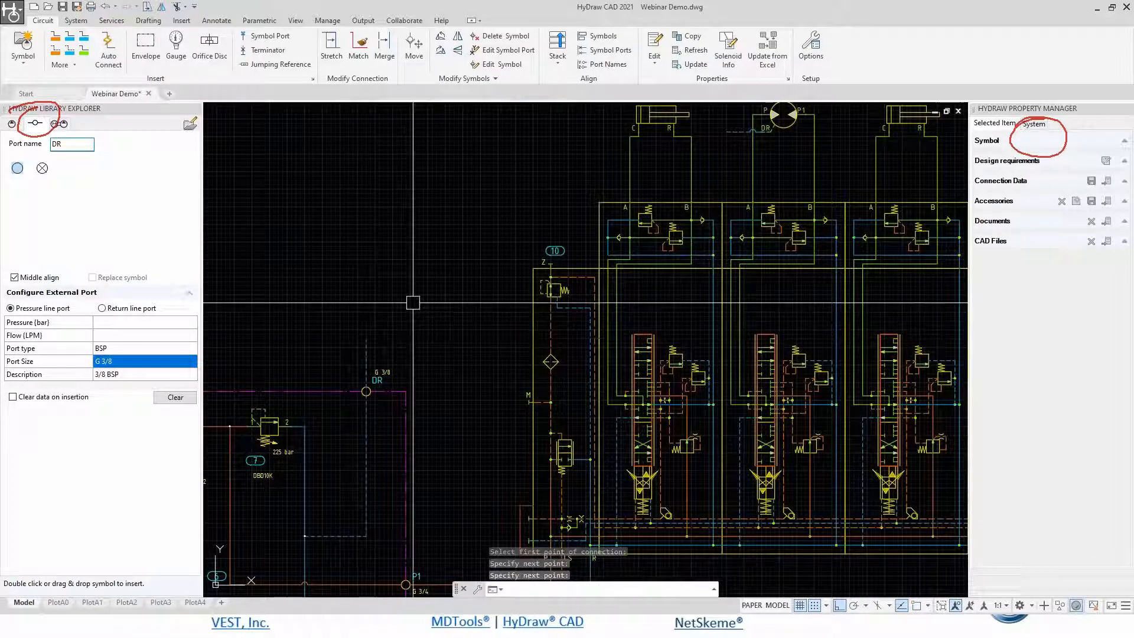
Insert a jumping reference named DR, without a destination sheet, at the free end of the manifold port's drain line.
left_click(278, 63)
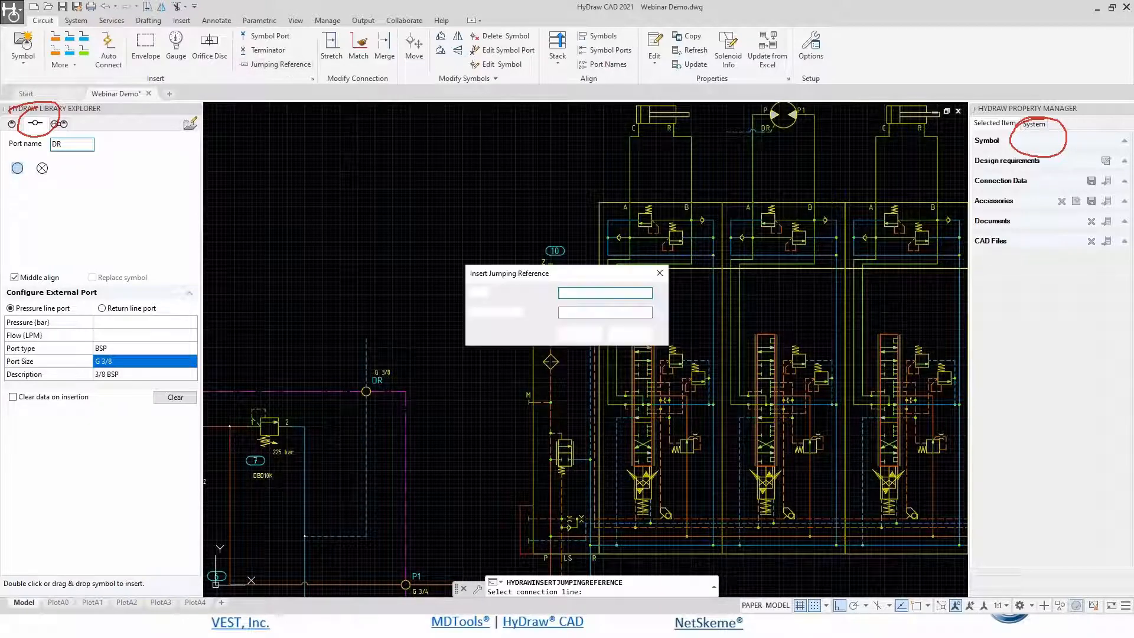
type("DR")
left_click(575, 312)
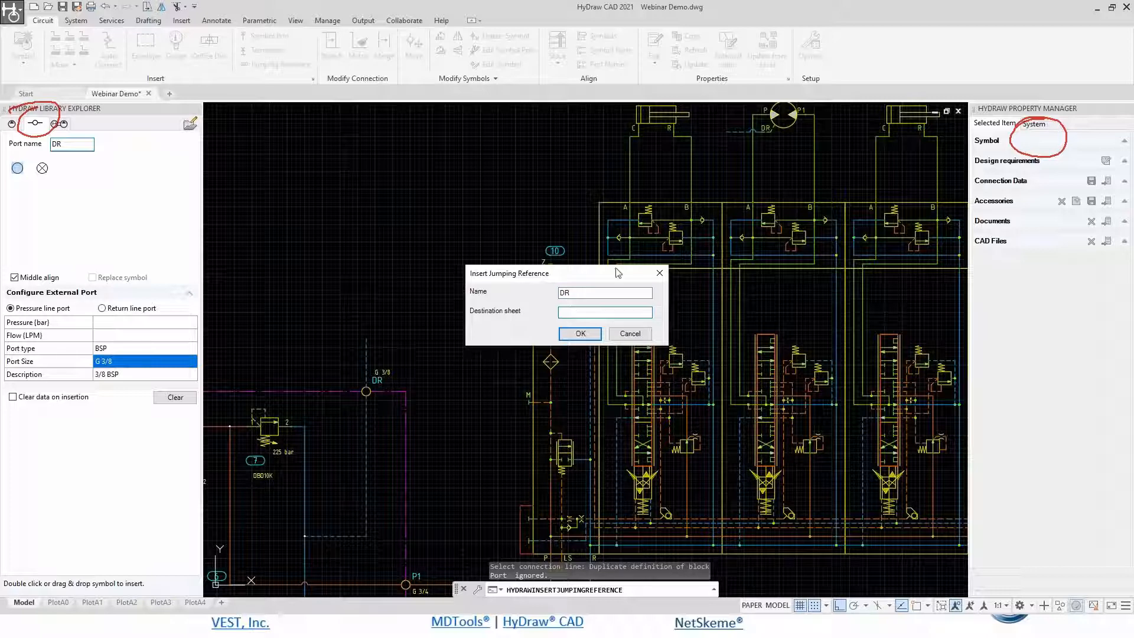
left_click(580, 333)
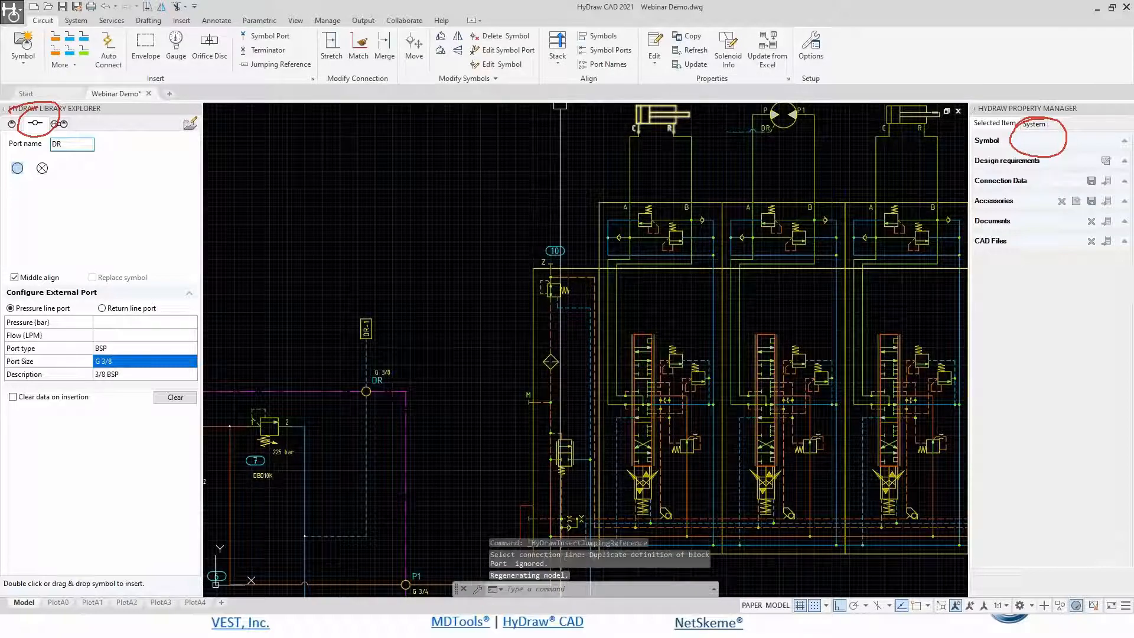
Insert a matching jumping reference named DR at the free end of the motor's drain line.
key("Return")
left_click(731, 131)
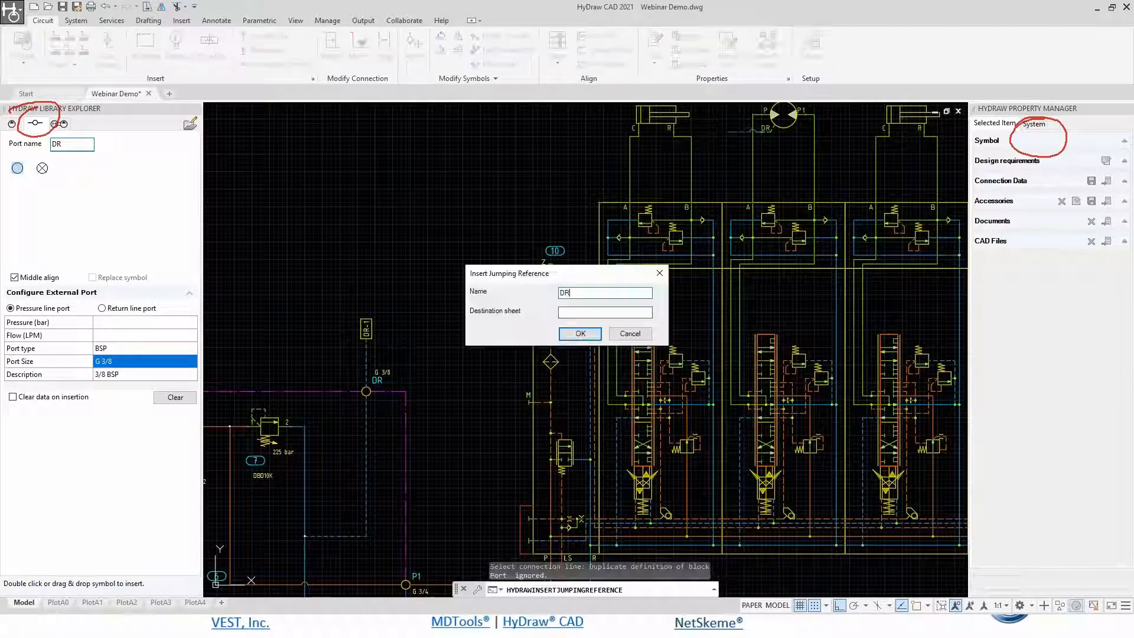
left_click(581, 334)
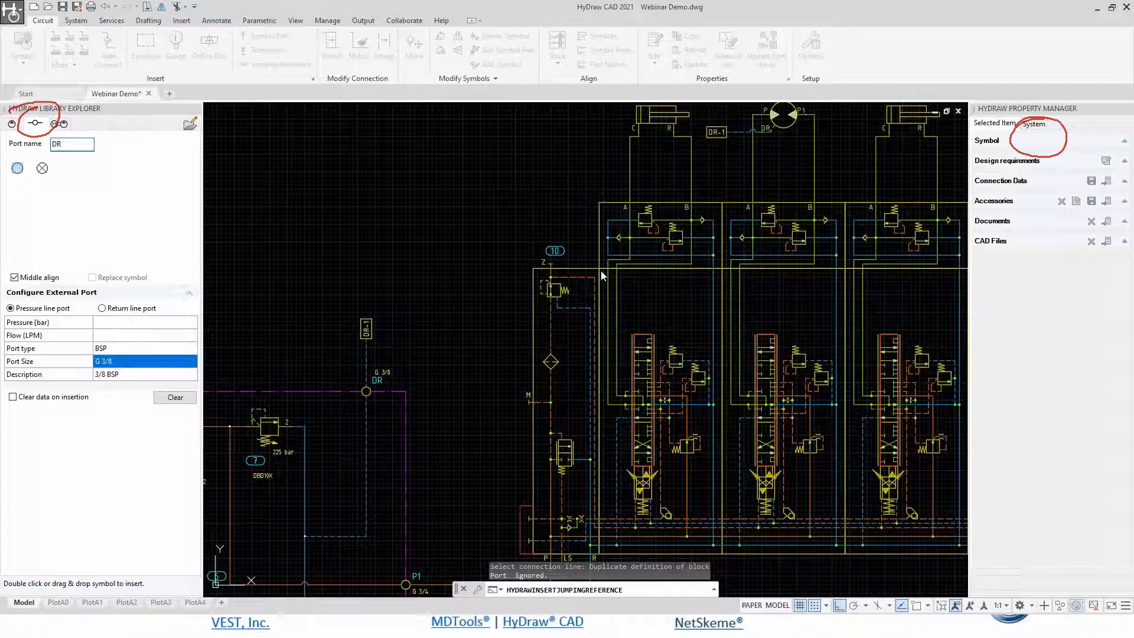
Find the counterpart of the jumping reference above the manifold port, and find the way back from the motor's reference.
scroll(367, 328, "up", 5)
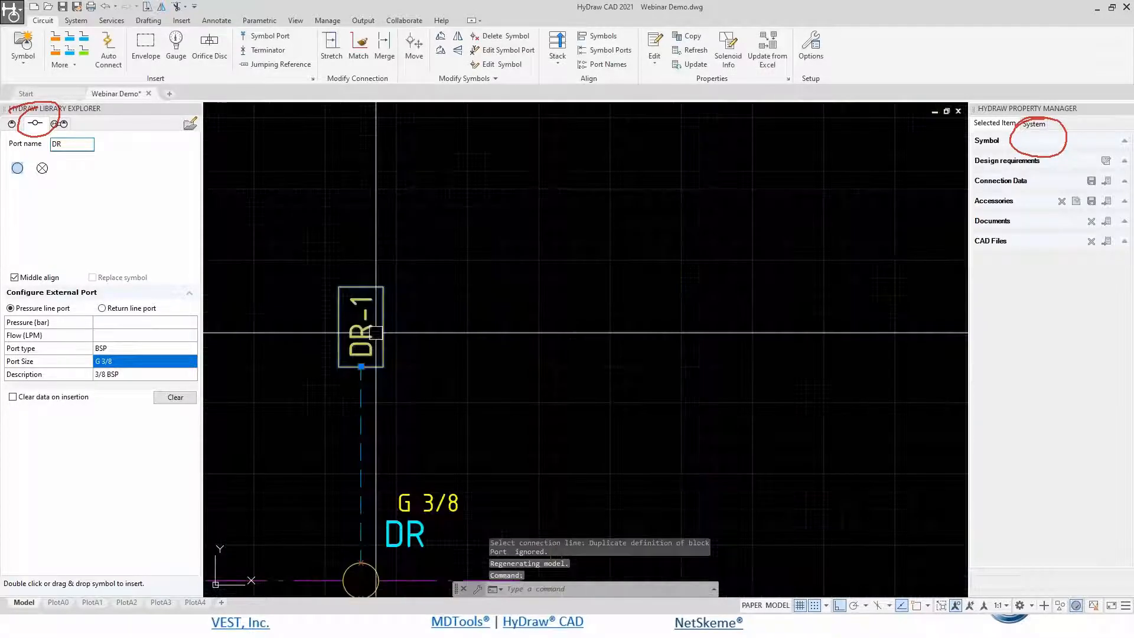
left_click(361, 331)
right_click(362, 340)
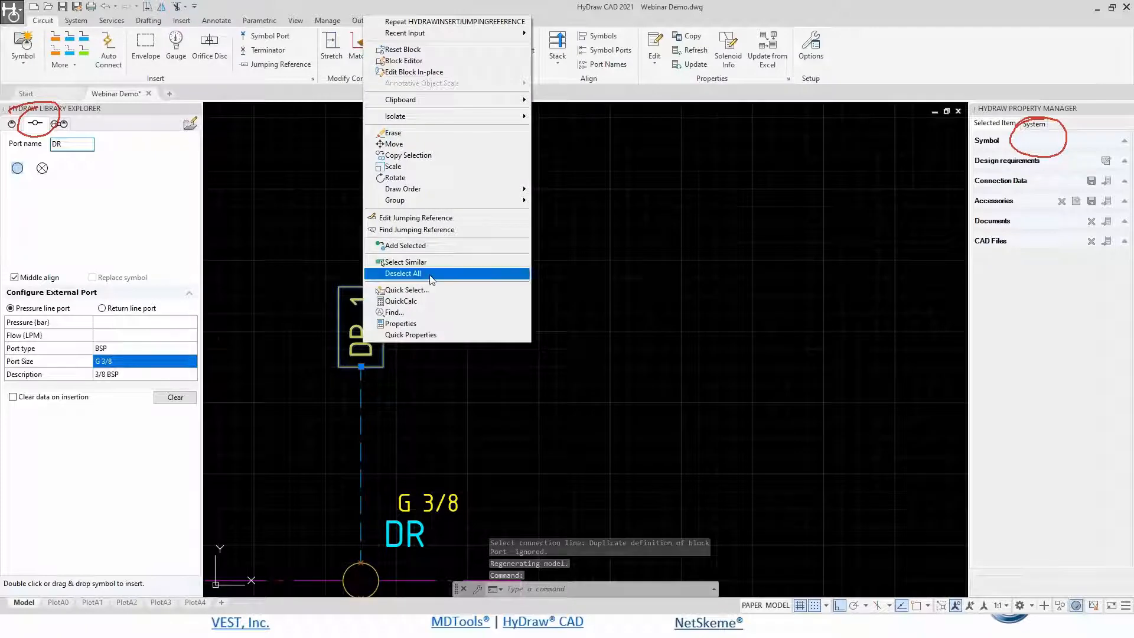
left_click(416, 230)
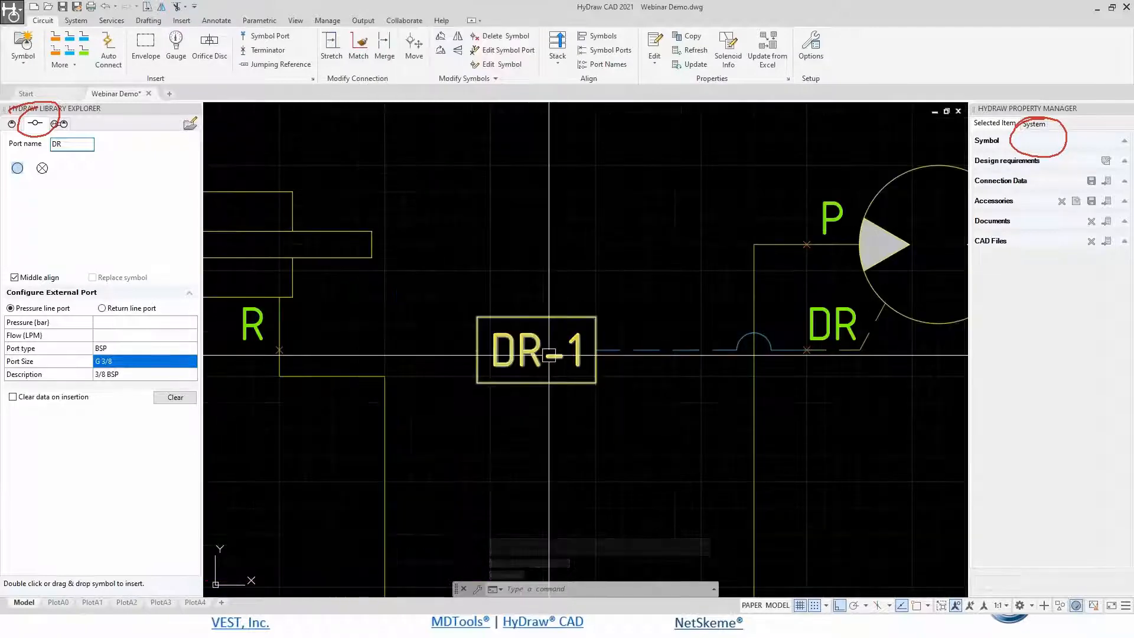
right_click(580, 348)
left_click(636, 234)
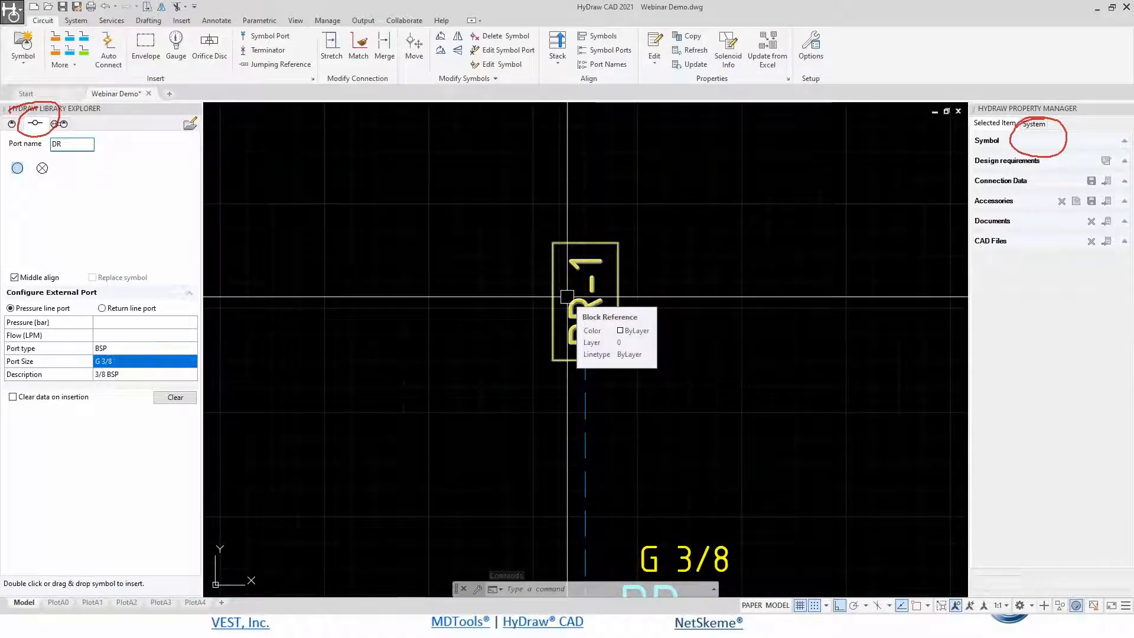
Examine the Y and T ports on the end section of the valve stack.
scroll(567, 296, "down", 4)
scroll(556, 296, "down", 2)
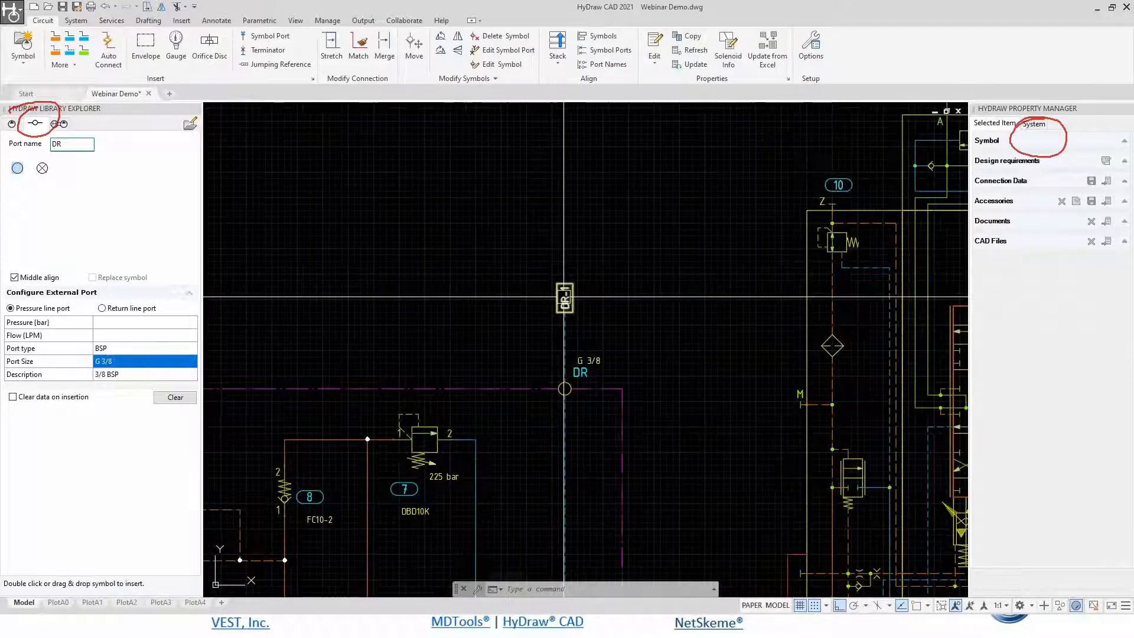
scroll(649, 242, "down", 2)
key("Escape")
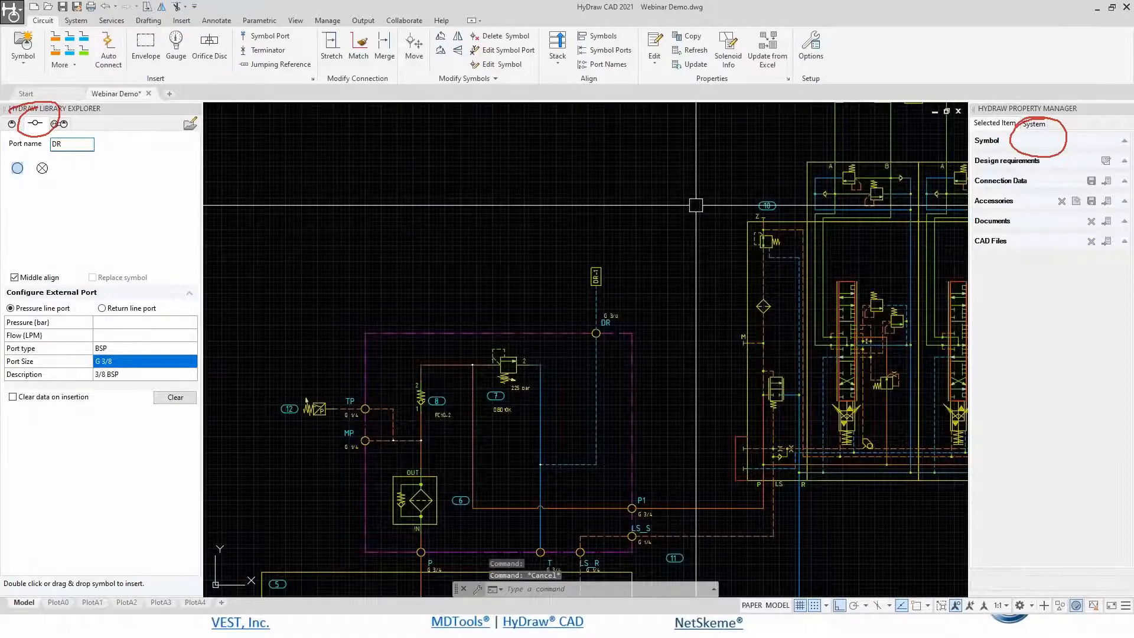
key("Escape")
key("Escape")
mouse_move(685, 202)
middle_mouse_down()
mouse_move(410, 331)
mouse_move(558, 199)
middle_mouse_up()
scroll(594, 346, "up", 2)
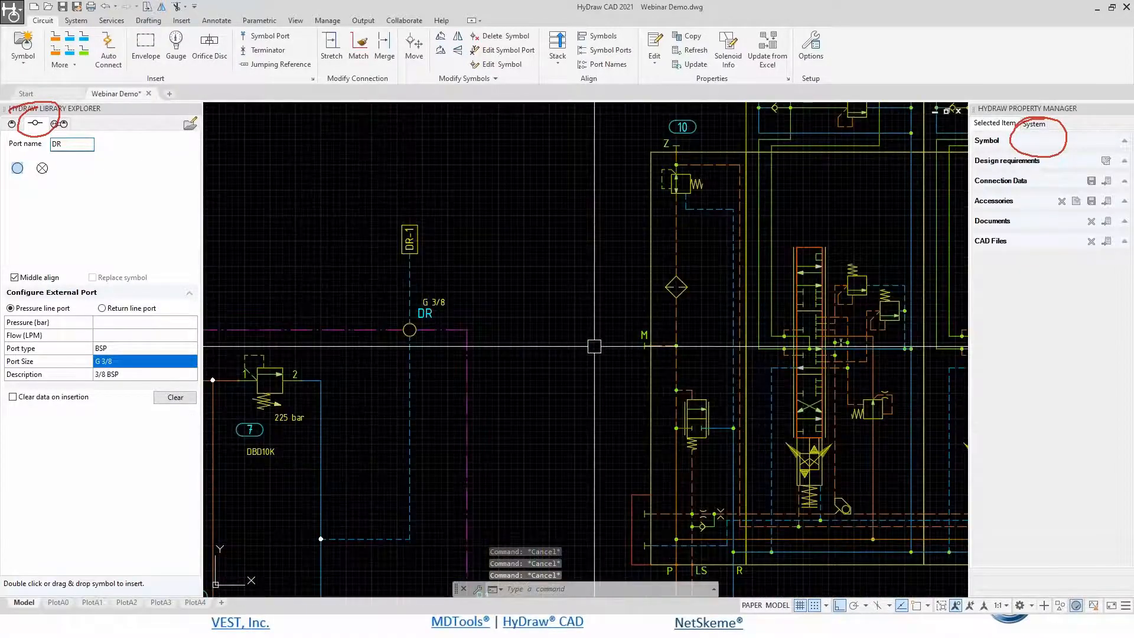
scroll(594, 346, "down", 2)
middle_click_drag(594, 346, 243, 272)
scroll(715, 376, "up", 6)
middle_click_drag(715, 376, 630, 445)
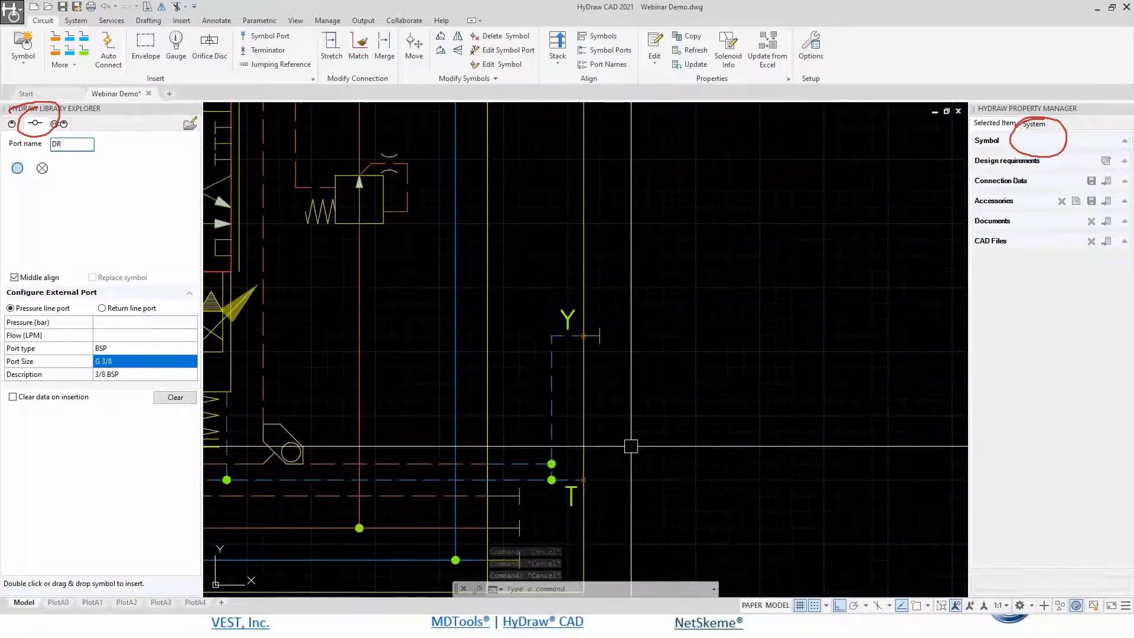
Draw a reservoir line from the valve stack's T port, 22 outward, down below the valve stack and back into the reservoir, leaving its end open.
scroll(630, 445, "down", 4)
middle_click_drag(545, 406, 747, 161)
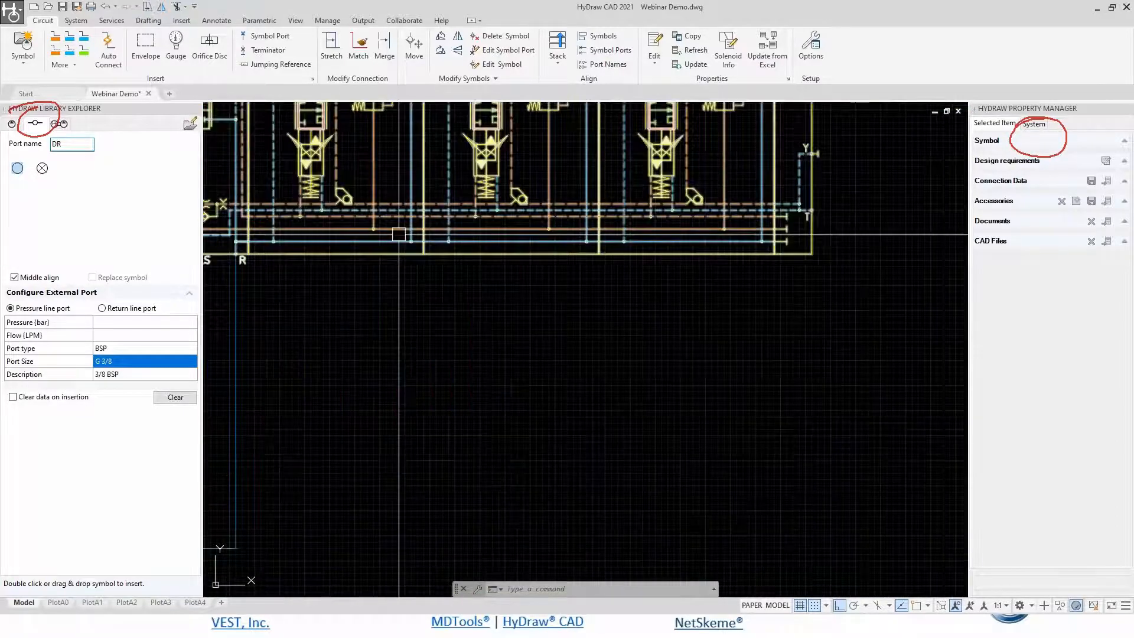
left_click(70, 37)
left_click(799, 209)
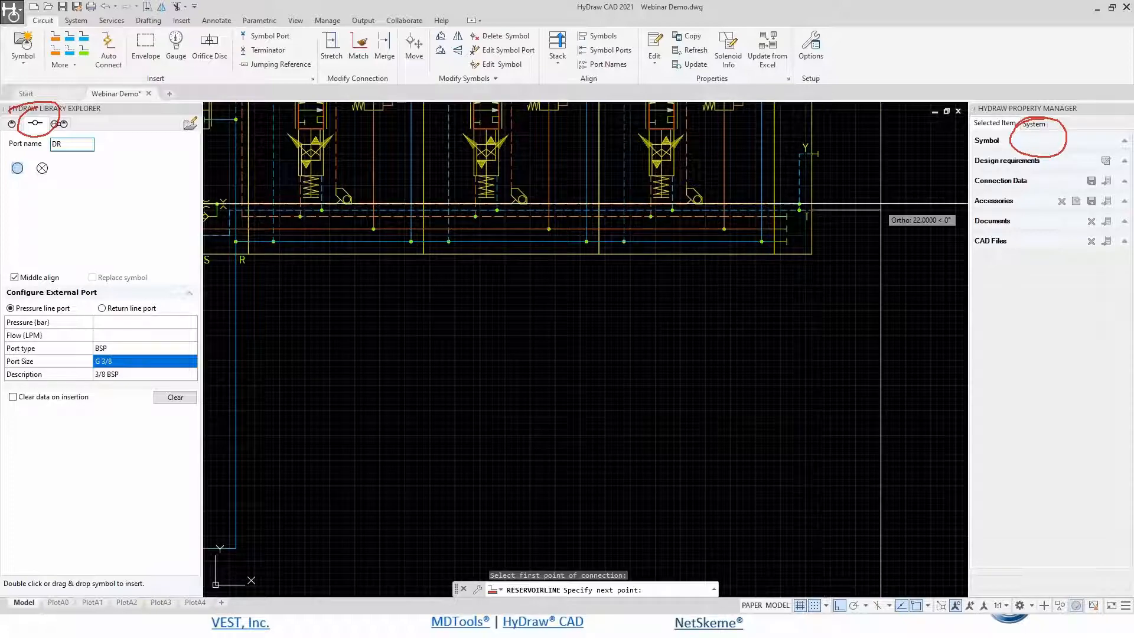
left_click(880, 209)
scroll(886, 417, "down", 3)
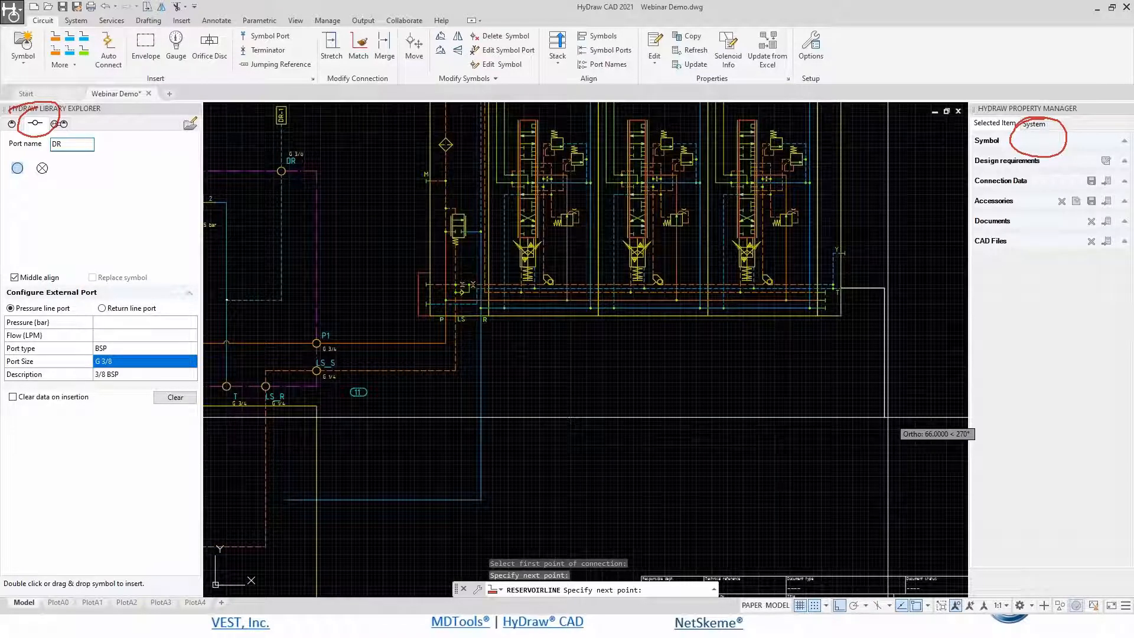
left_click(884, 460)
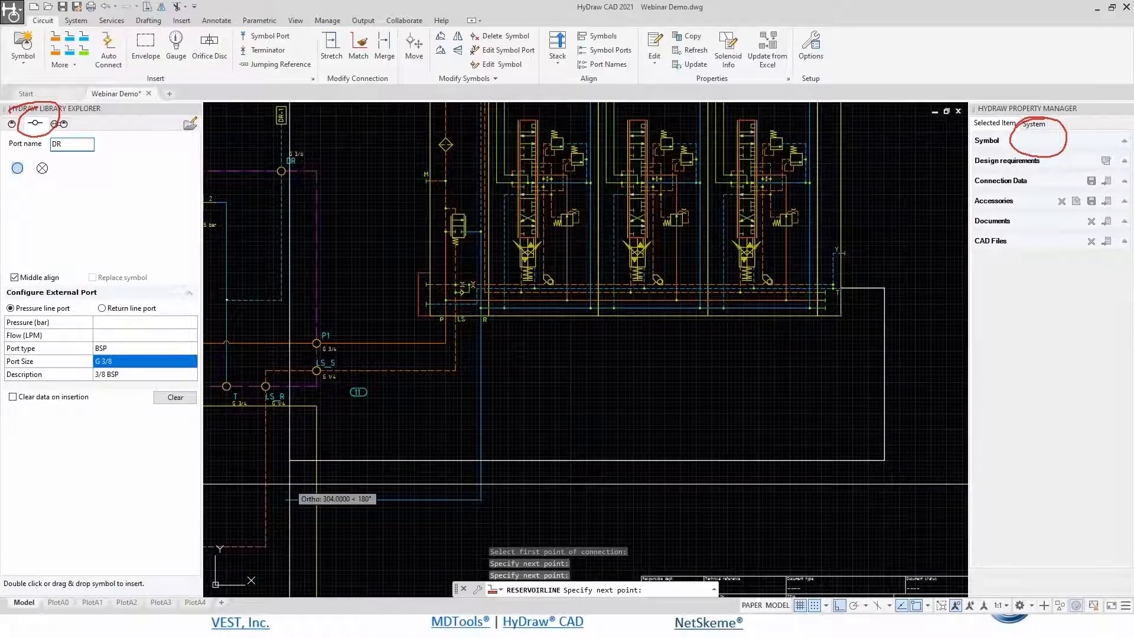
left_click(288, 483)
scroll(418, 370, "down", 4)
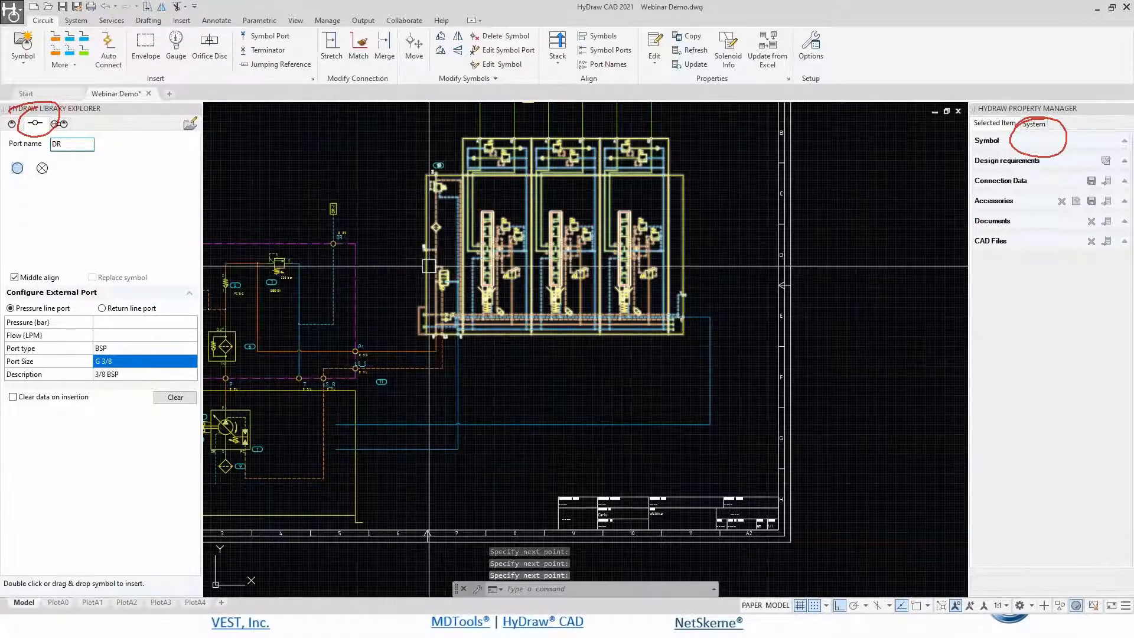
key("Escape")
Insert the plain Thermometer symbol from the hydraulic library on the reservoir's upper edge, near its corner beside balloon 5.
scroll(552, 311, "up", 4)
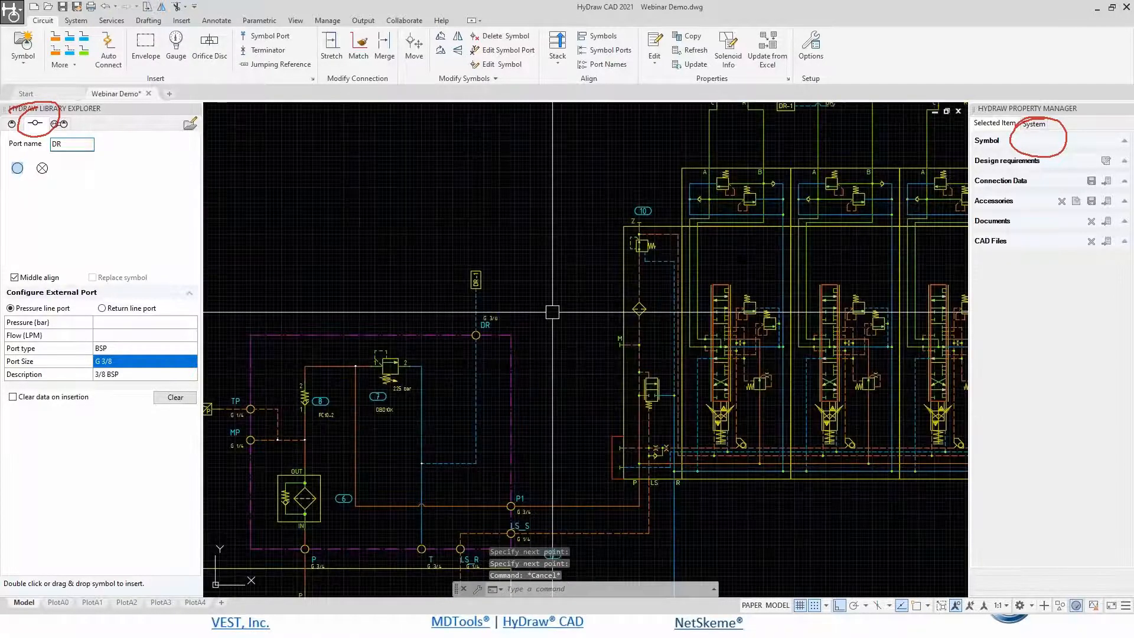
scroll(552, 312, "down", 2)
middle_click_drag(501, 286, 496, 139)
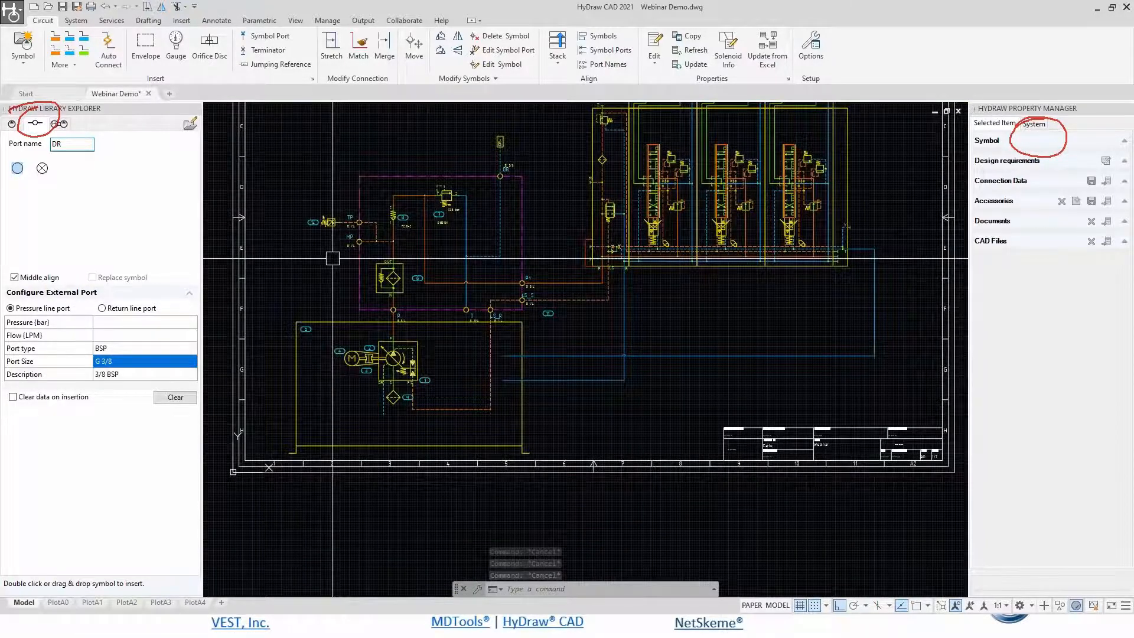
scroll(332, 258, "up", 2)
left_click(12, 123)
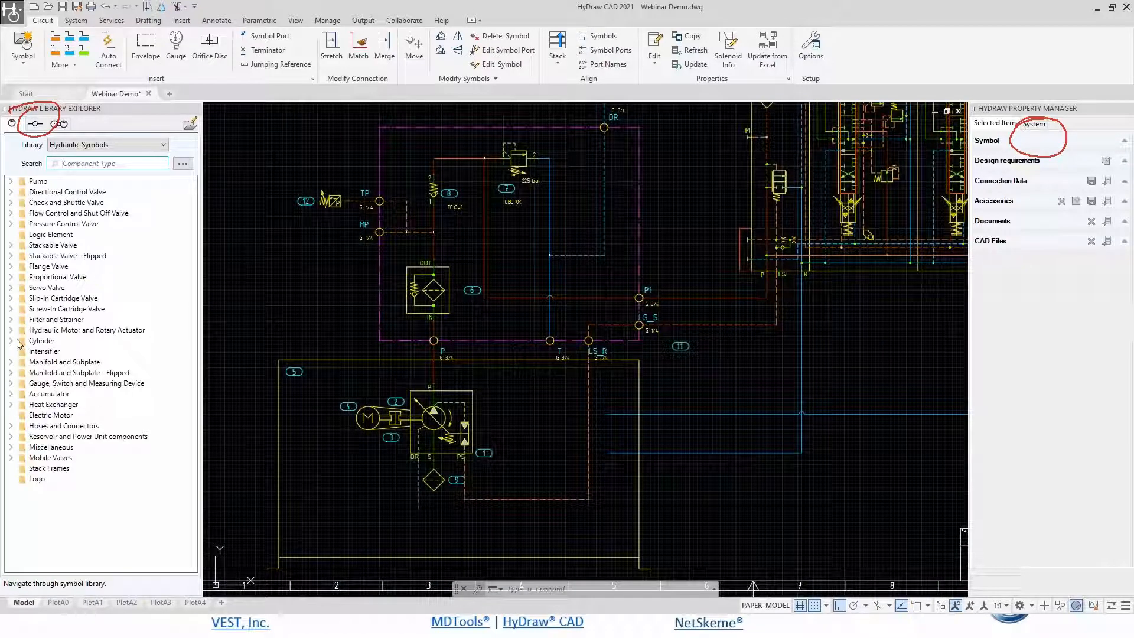
left_click(11, 383)
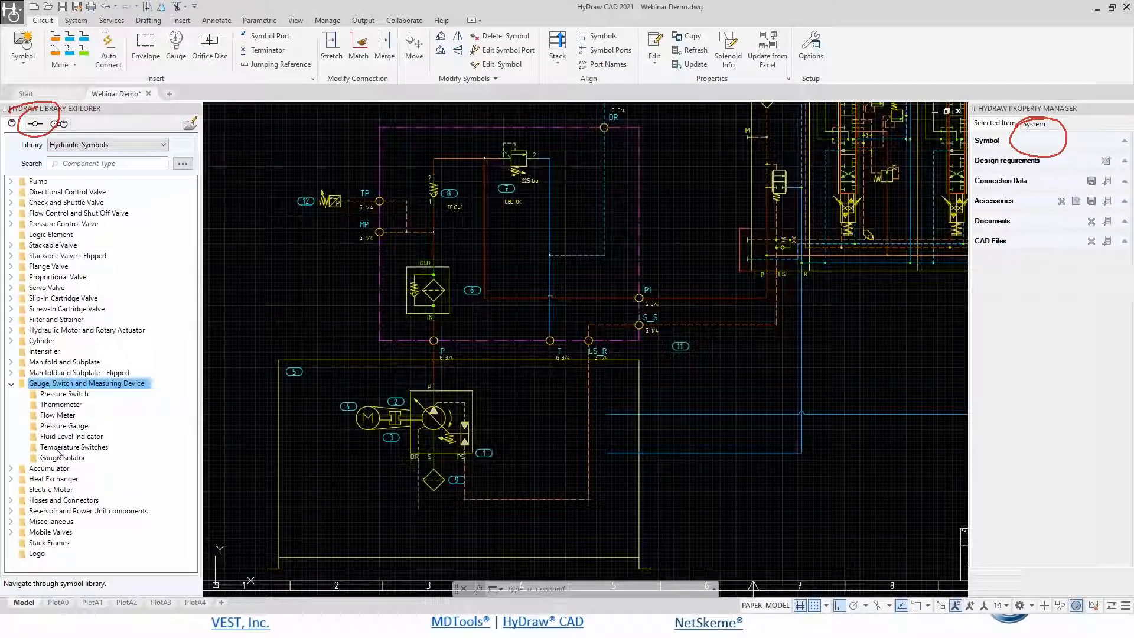
double_click(61, 405)
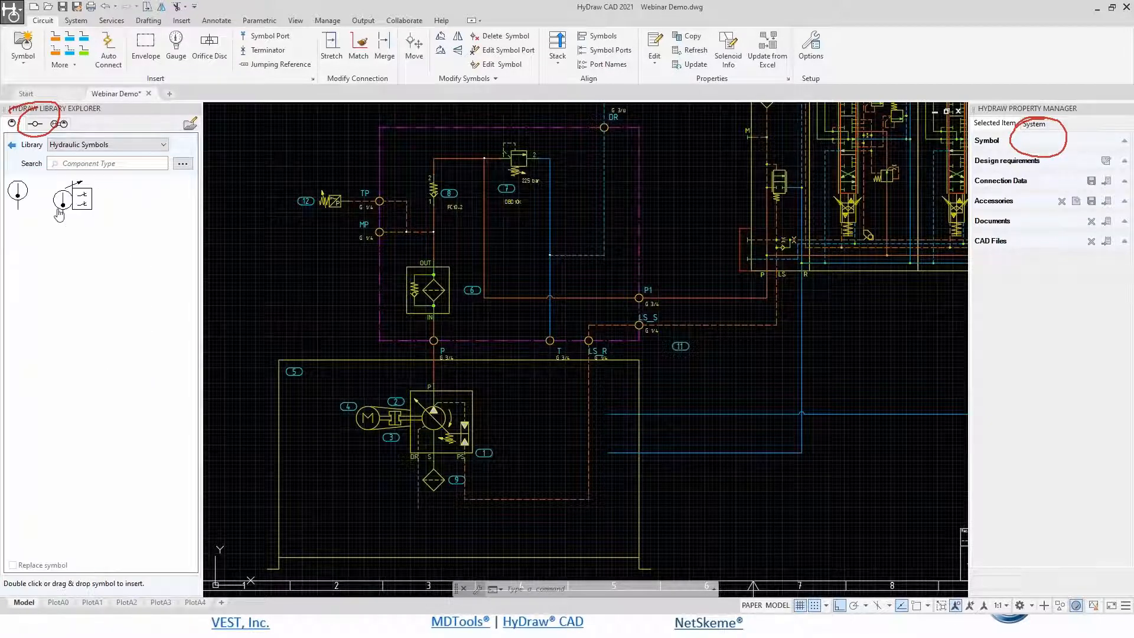
left_click_drag(304, 322, 318, 328)
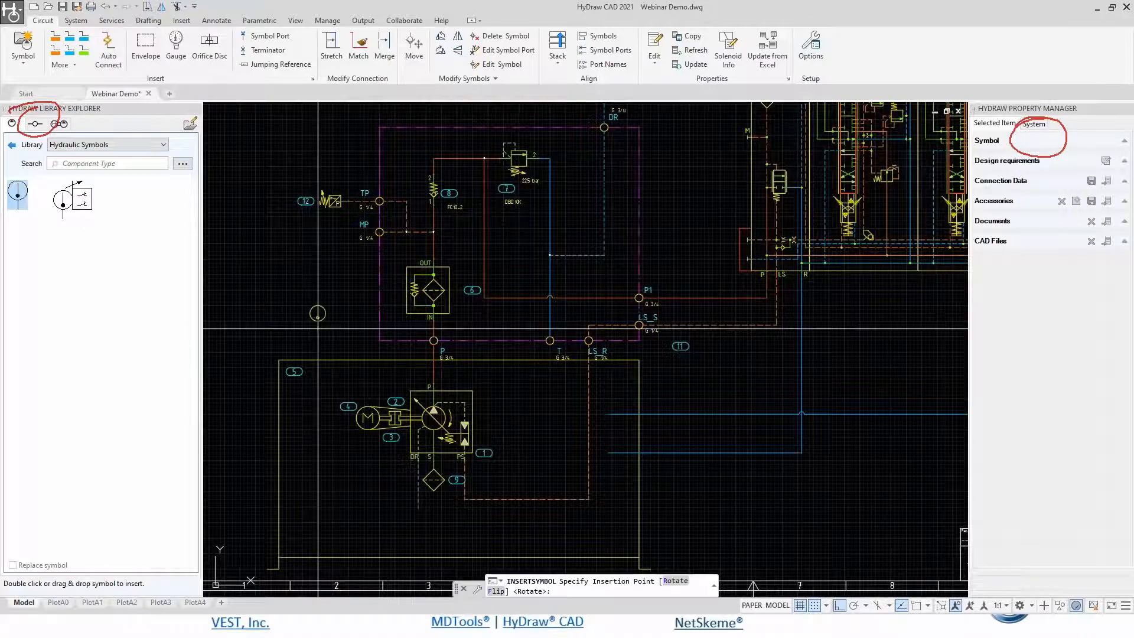
scroll(318, 328, "up", 5)
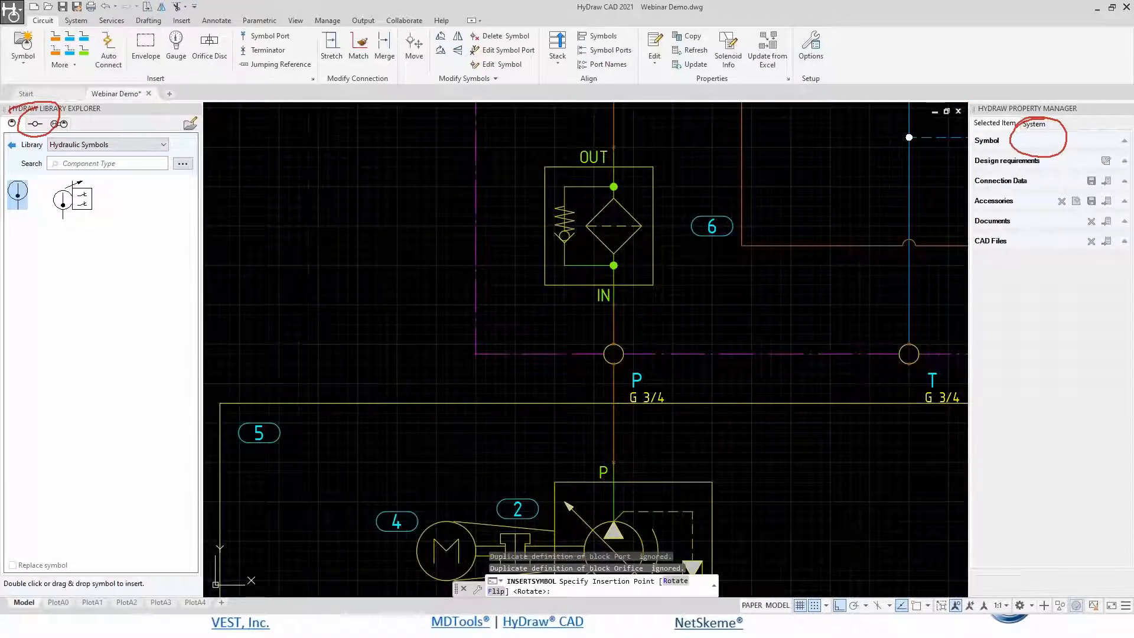
left_click(308, 402)
Draw a vertical reservoir line from the thermometer down into the reservoir, ending a little above its base.
left_click(70, 40)
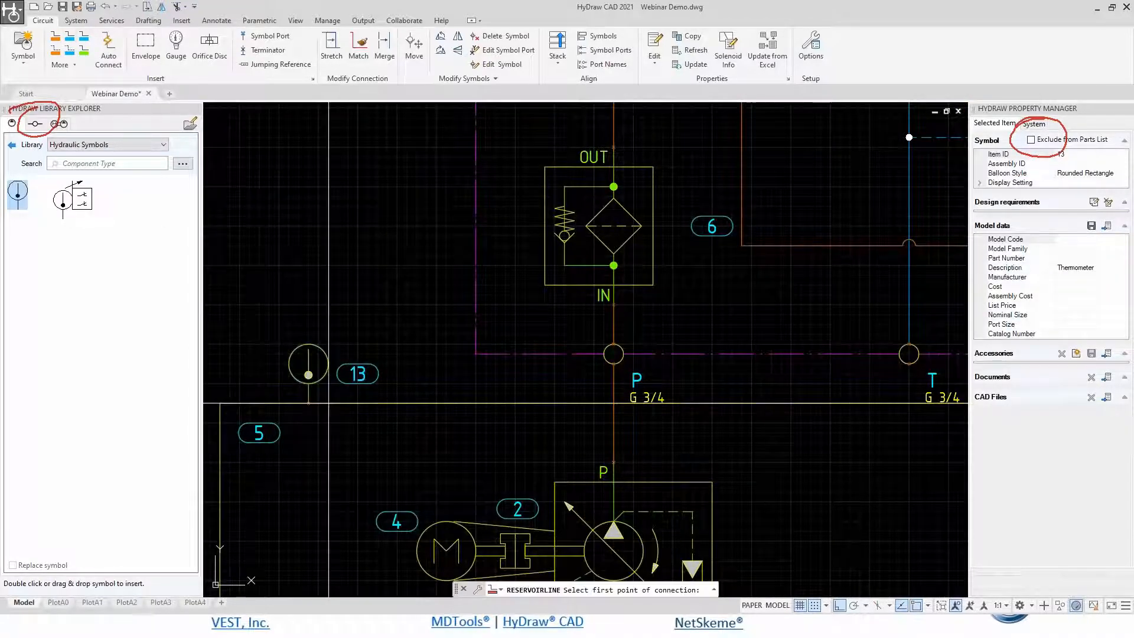
scroll(379, 331, "down", 2)
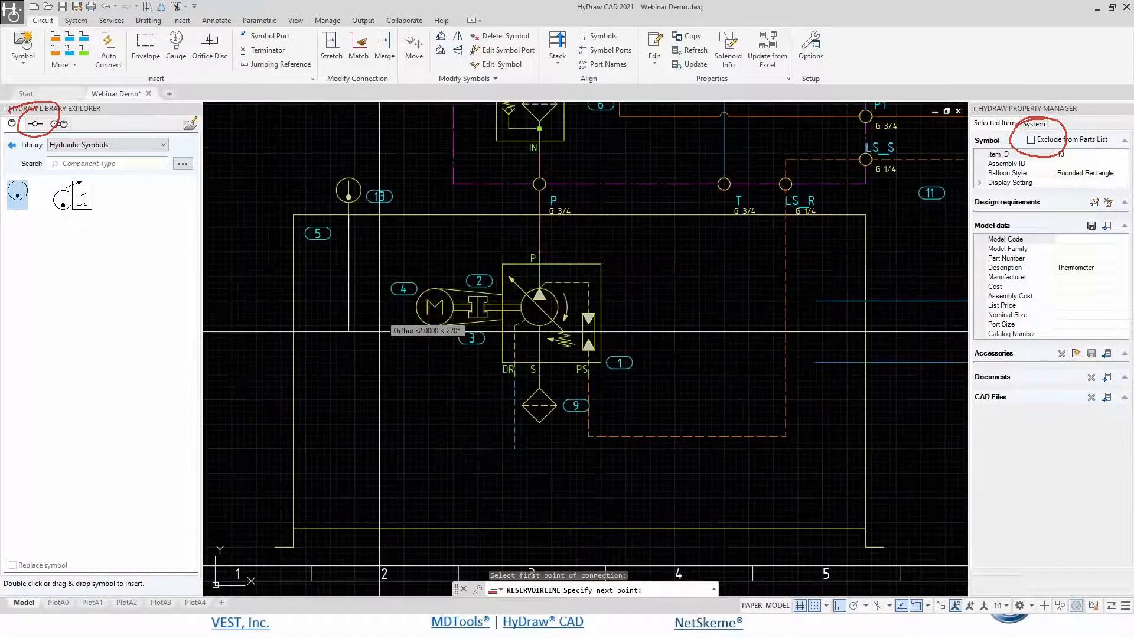
left_click(392, 493)
key("Return")
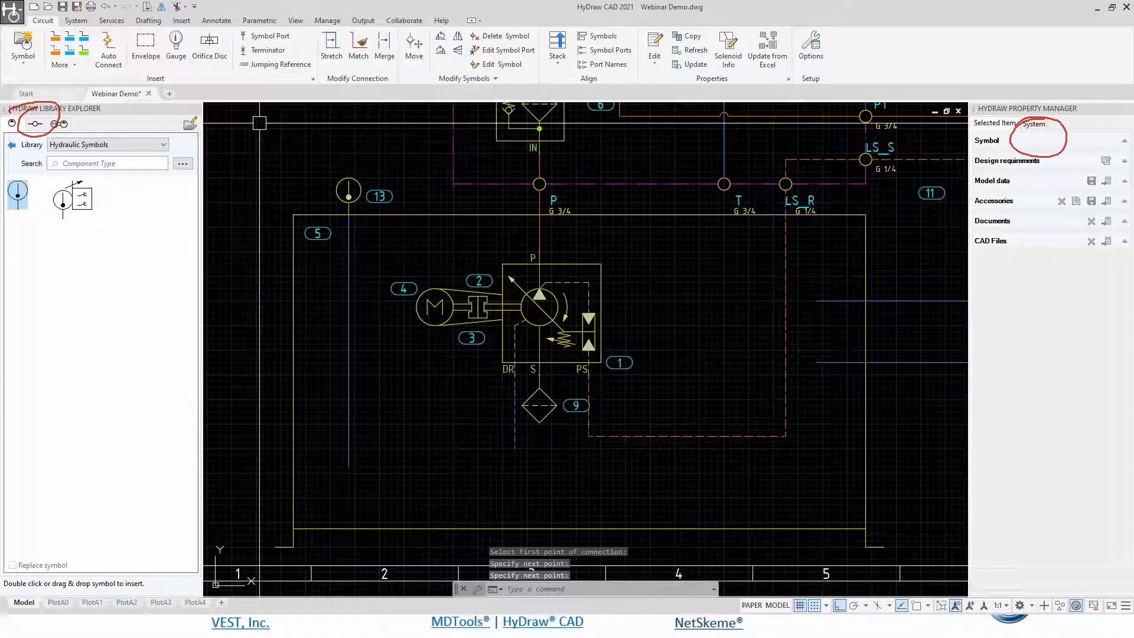
Insert the single-filter Filler Breather symbol from the Air Breather library on the reservoir's upper edge, between the thermometer and the pump line.
left_click(12, 145)
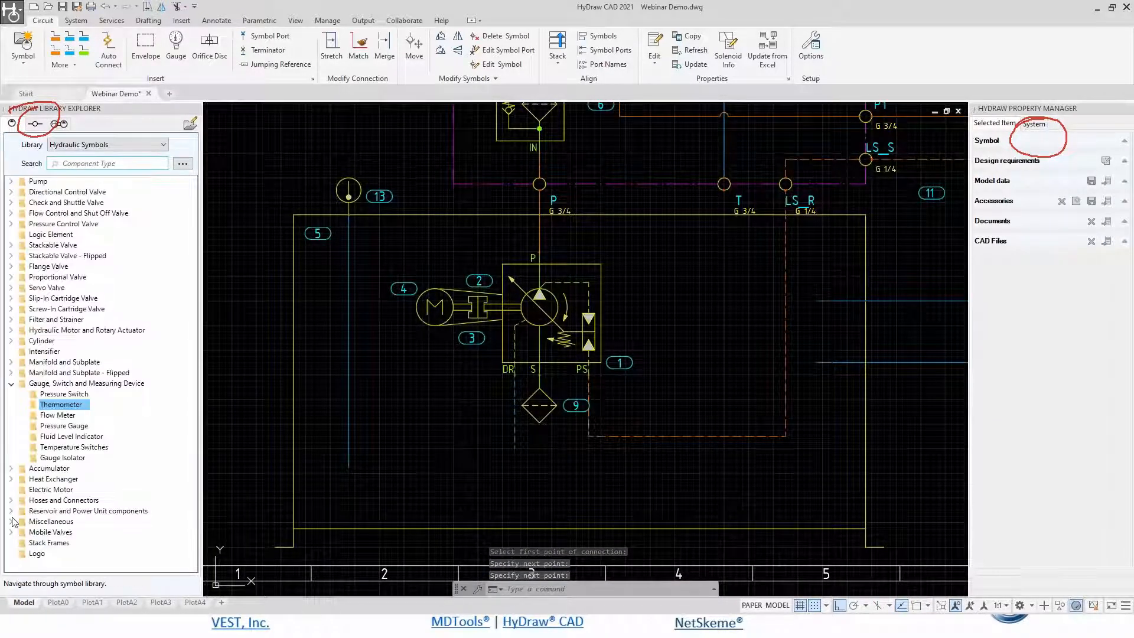
left_click(64, 500)
left_click(88, 542)
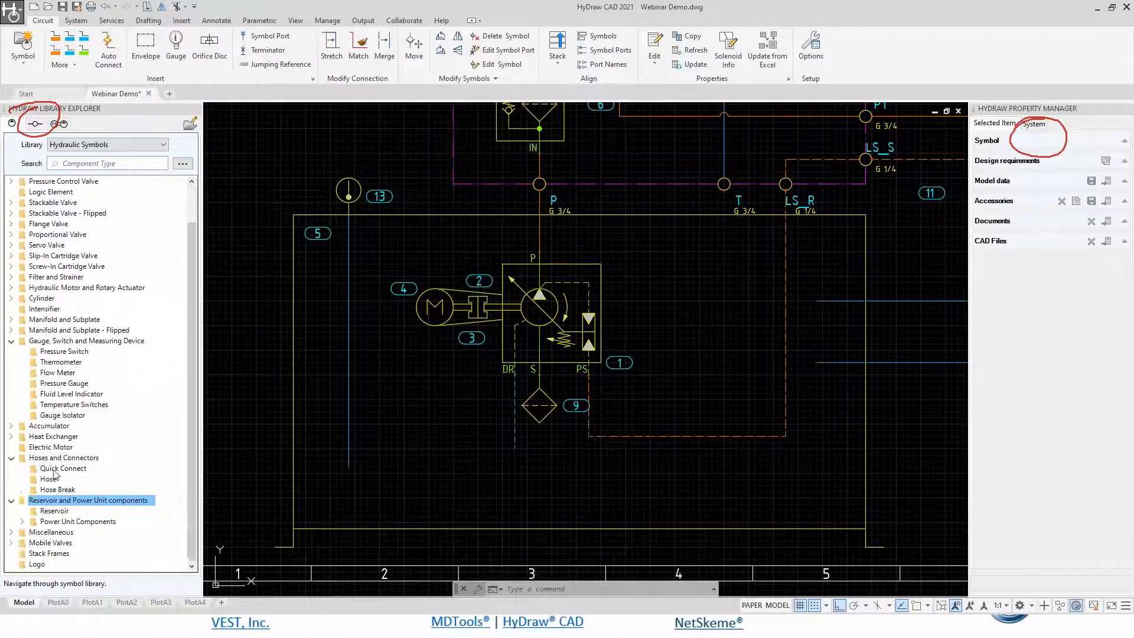
left_click(29, 522)
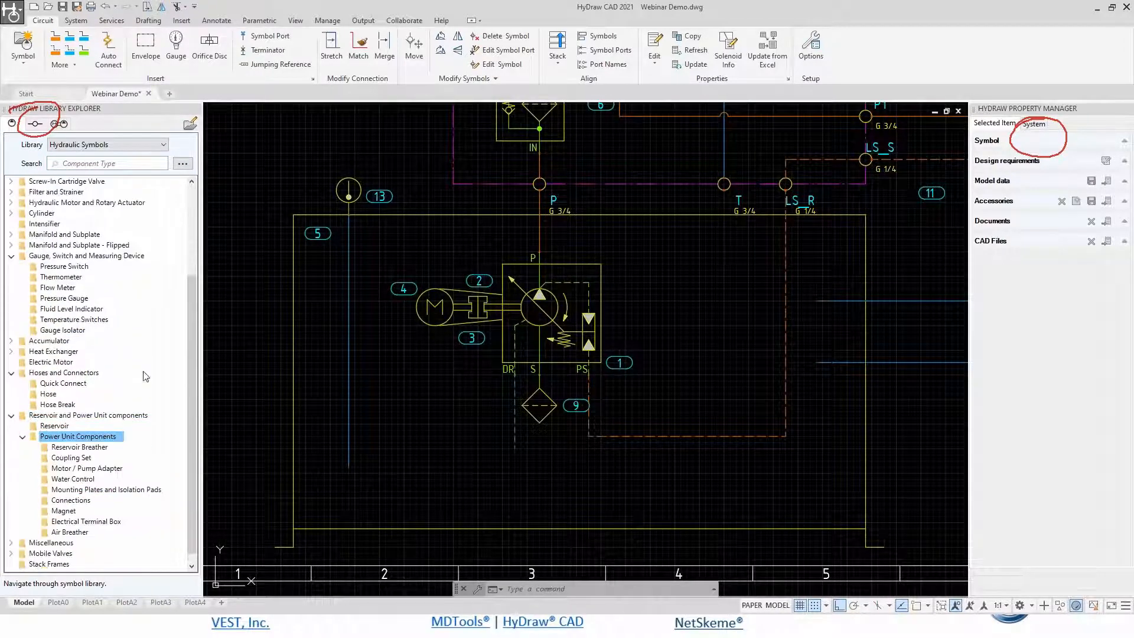
double_click(87, 447)
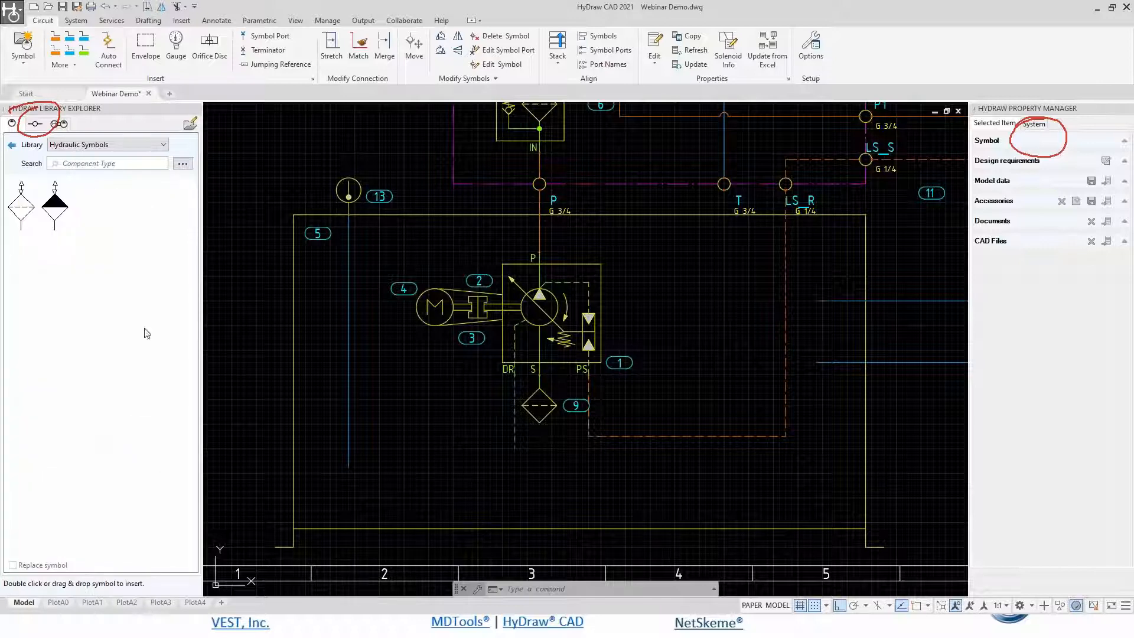
left_click(12, 145)
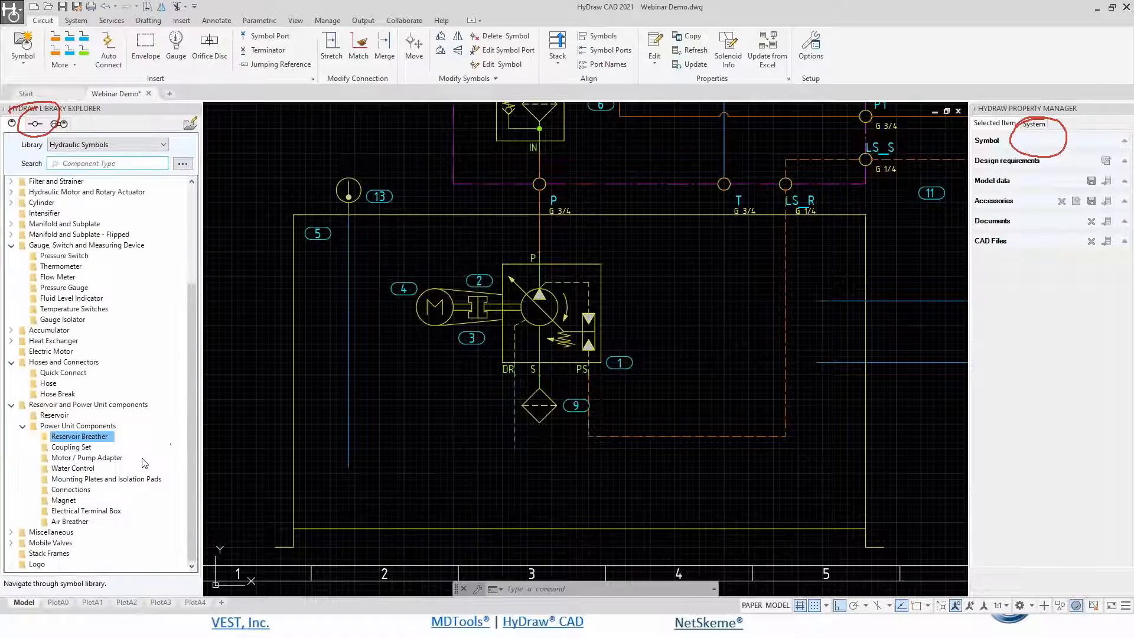
double_click(77, 521)
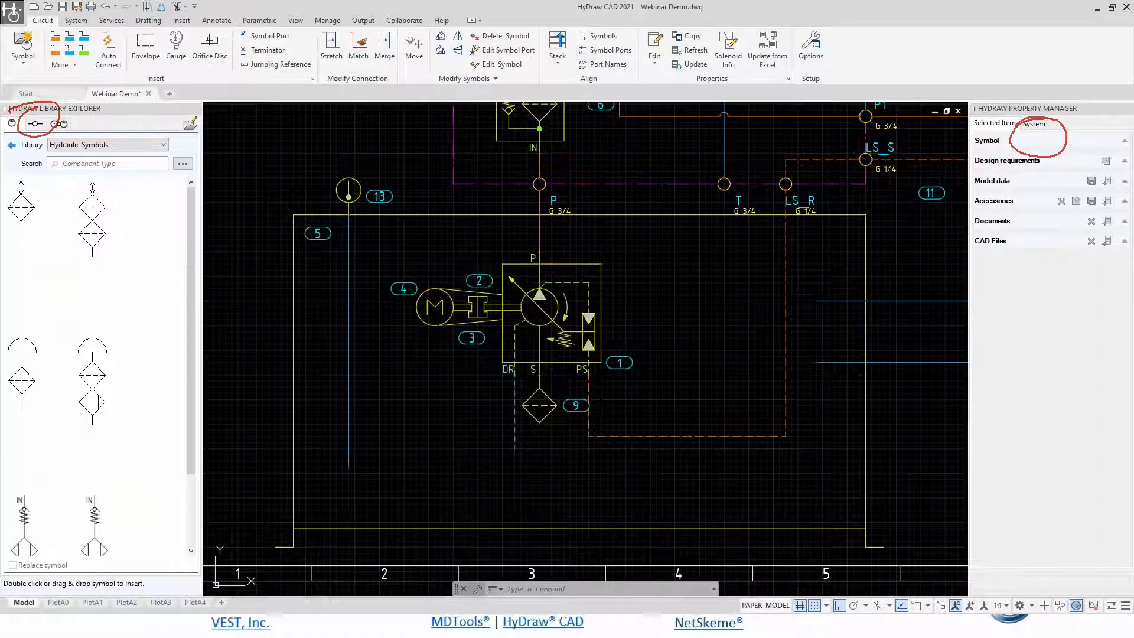
double_click(25, 401)
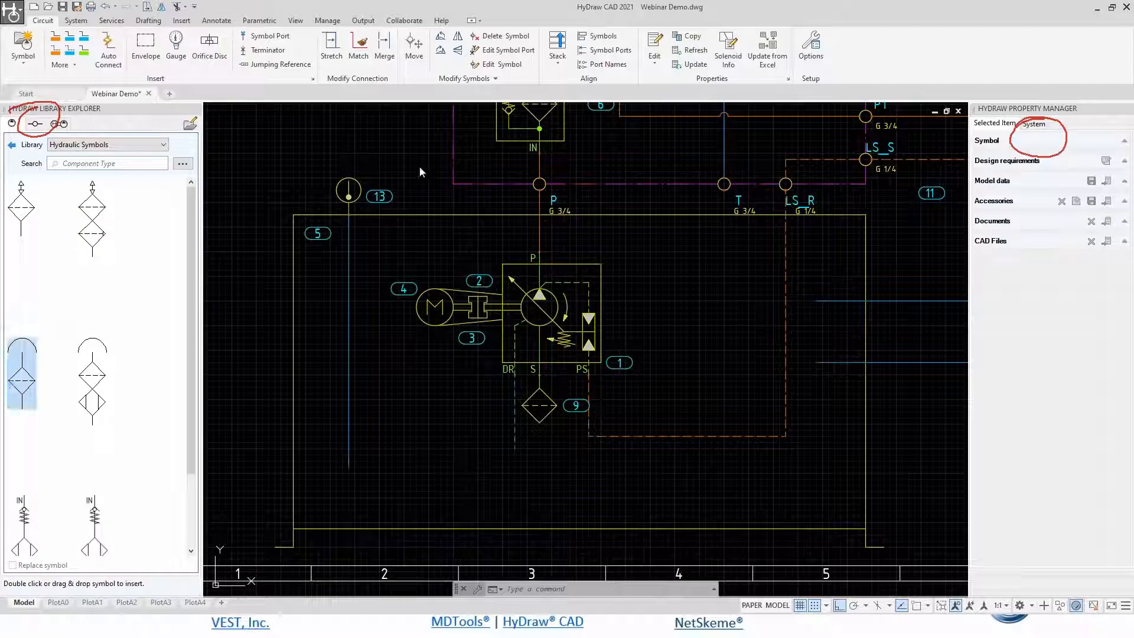
scroll(420, 183, "up", 2)
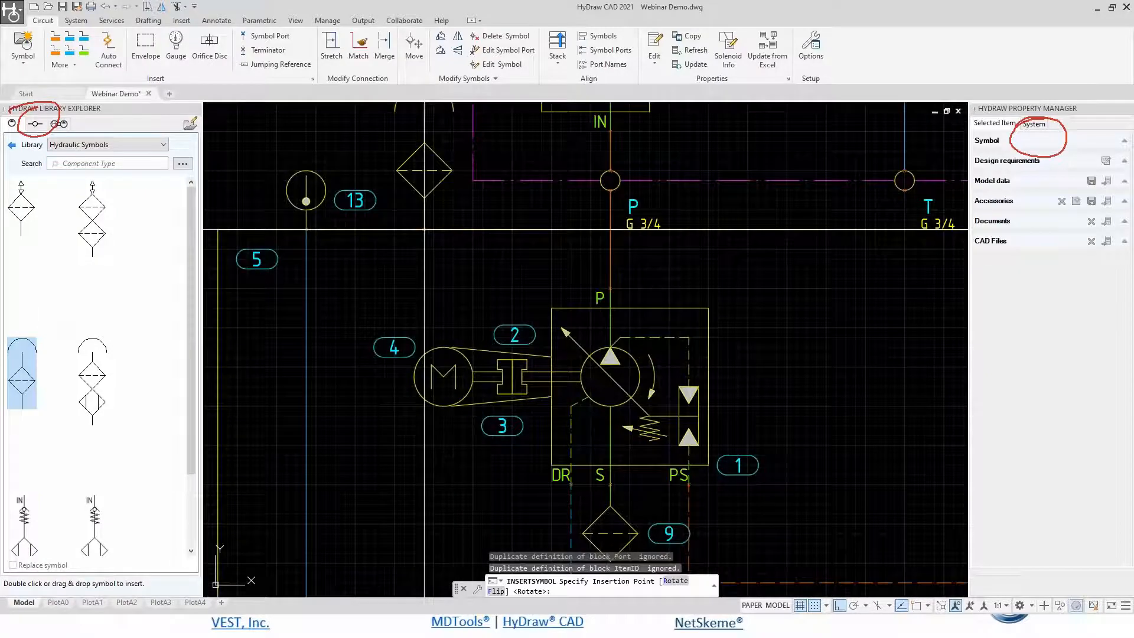
left_click(404, 229)
Draw a reservoir line from the filler breather, stepped sideways toward the thermometer line and running down to near the reservoir's base.
scroll(402, 227, "down", 2)
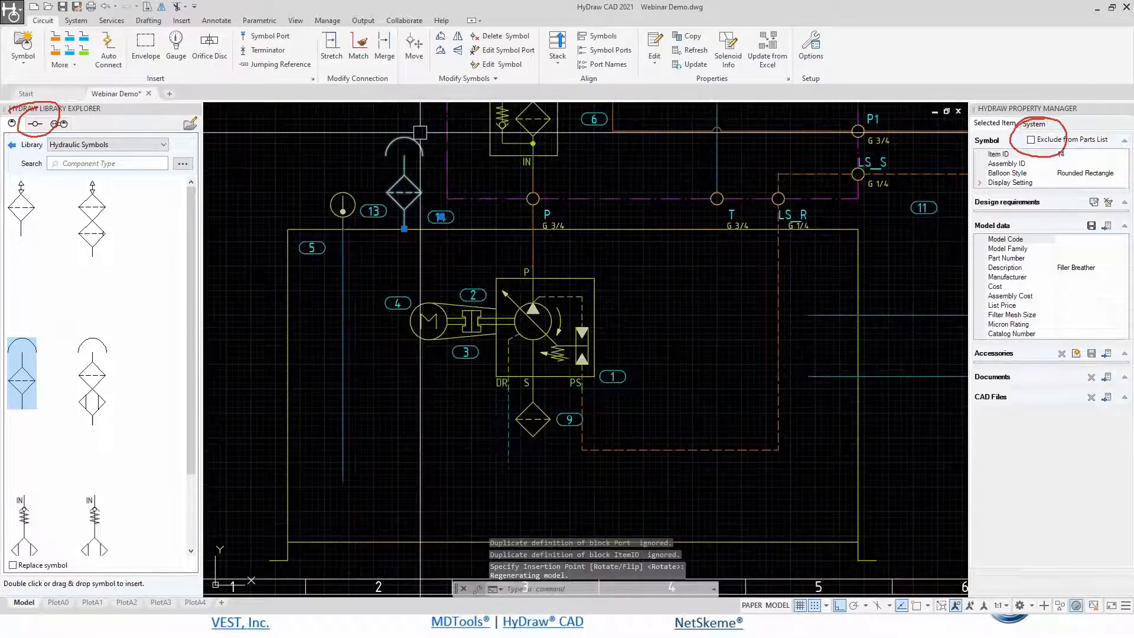
left_click(70, 42)
left_click(404, 229)
left_click(404, 259)
left_click(373, 259)
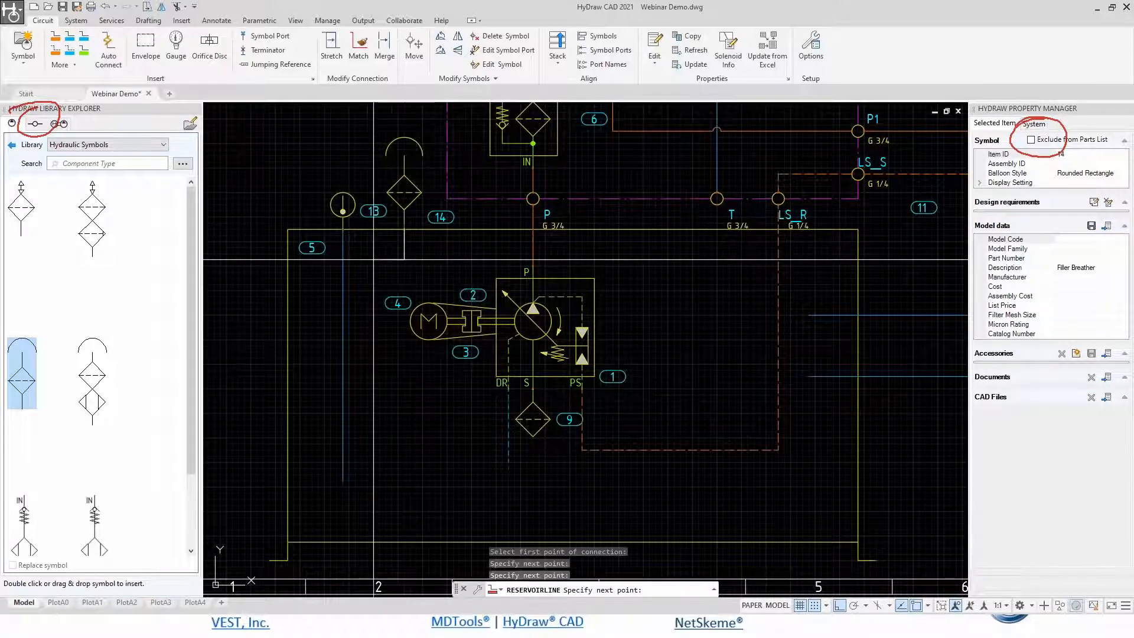
key("Escape")
key("Escape")
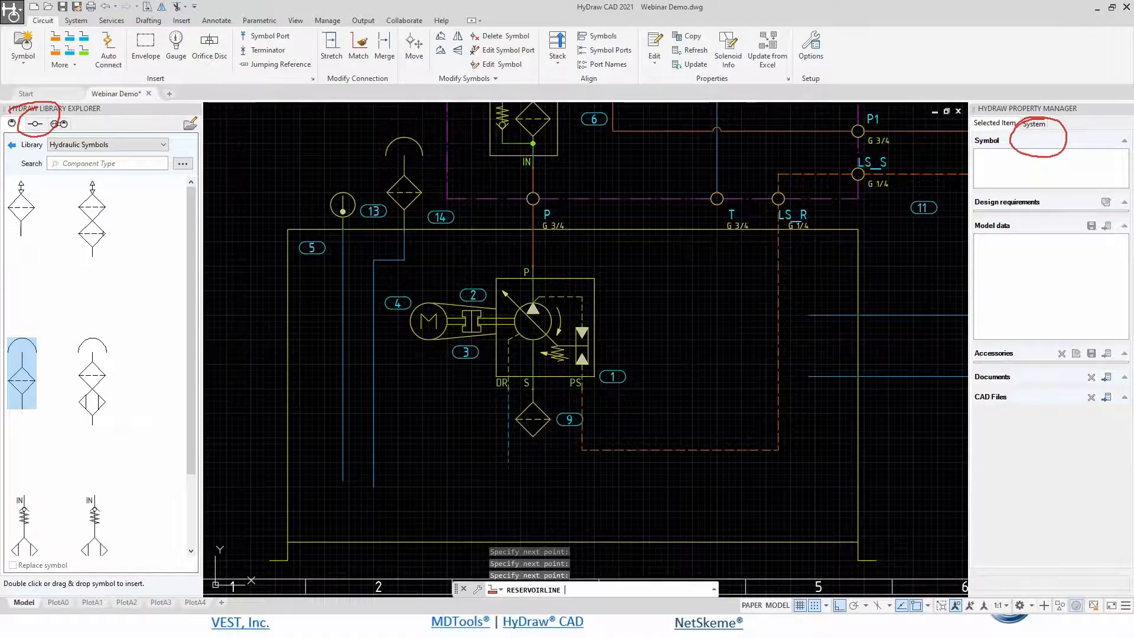
Review the whole schematic and select the reservoir symbol to view its model data.
scroll(367, 301, "down", 6)
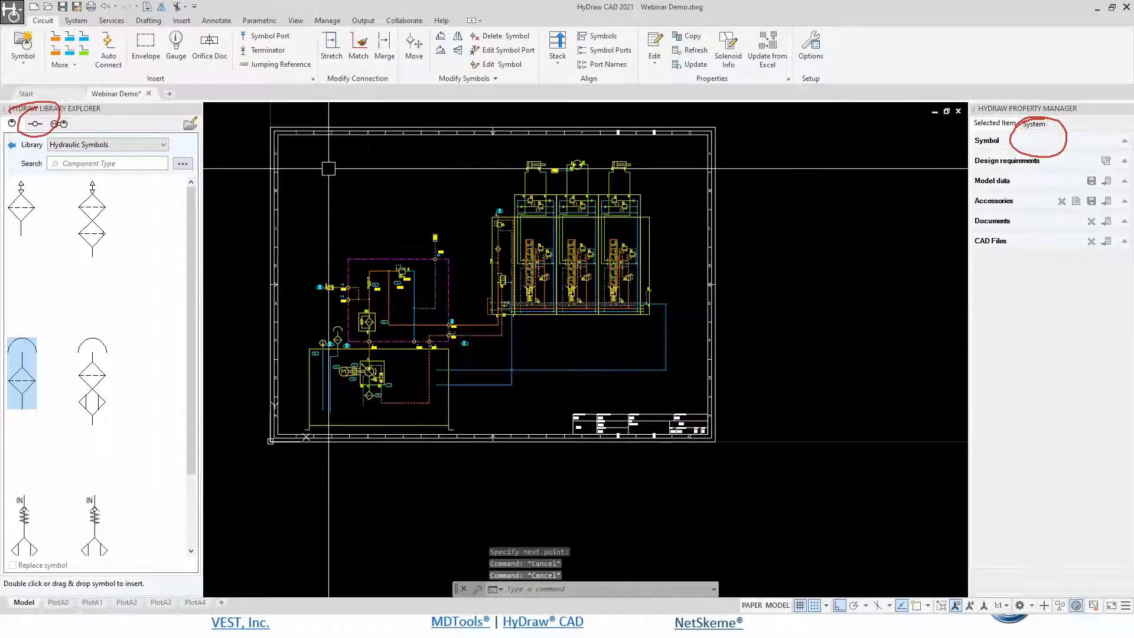
scroll(321, 262, "up", 2)
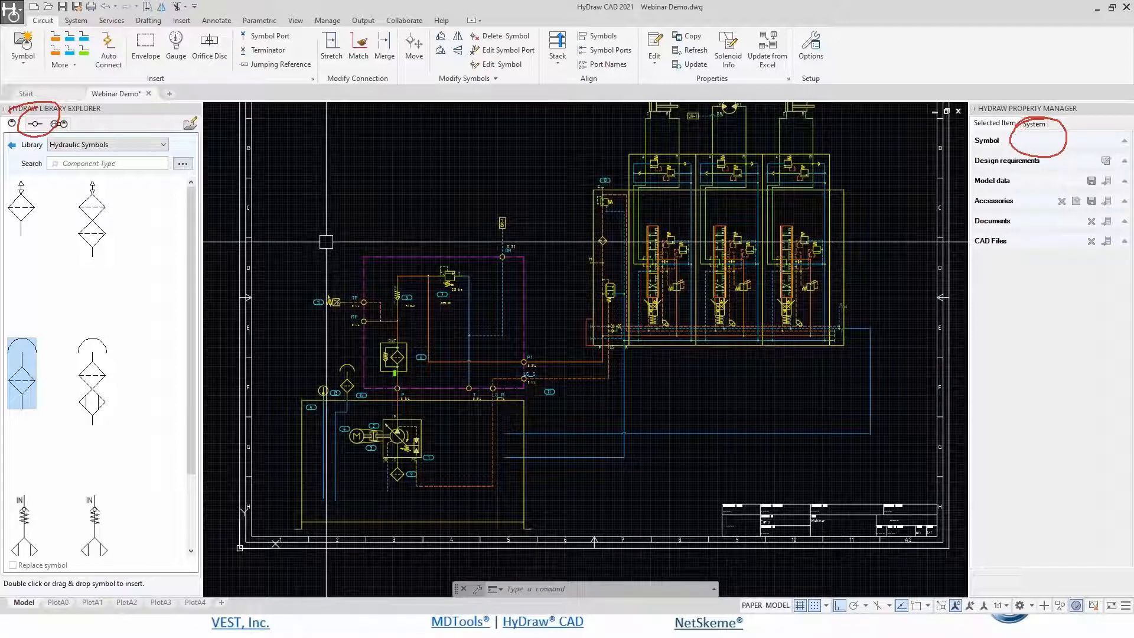
scroll(360, 438, "up", 2)
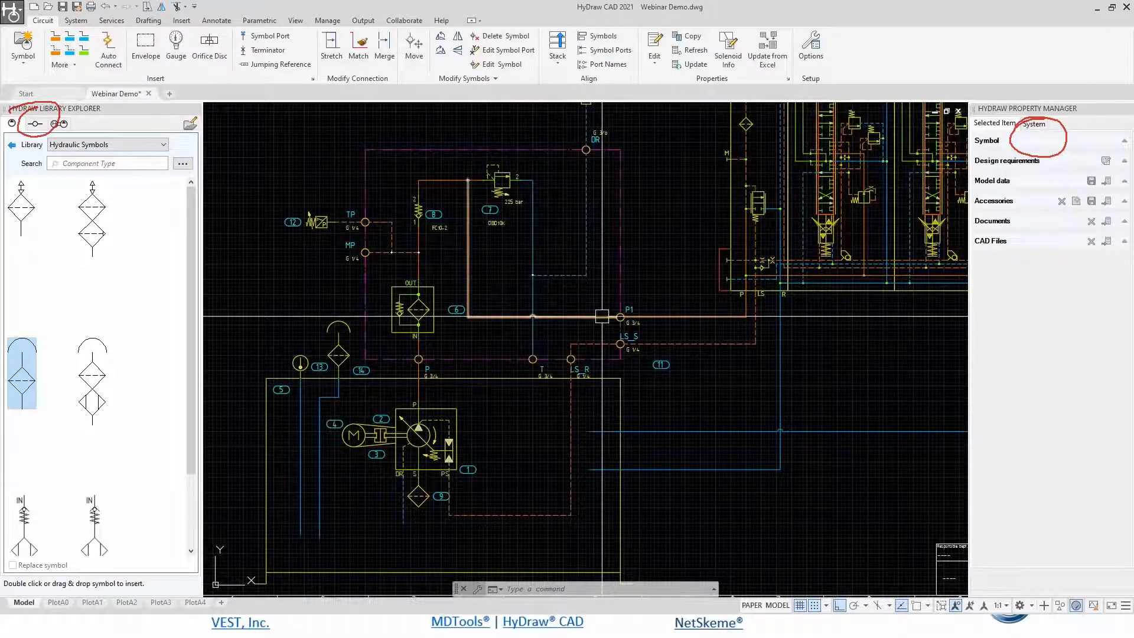
middle_click_drag(602, 316, 629, 203)
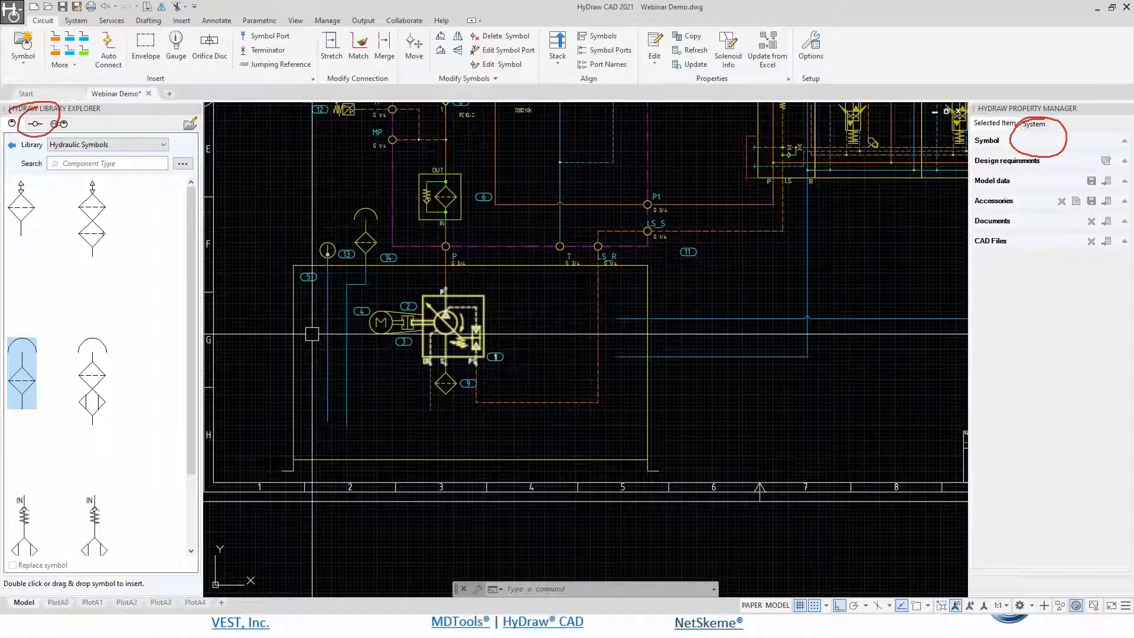
left_click(292, 310)
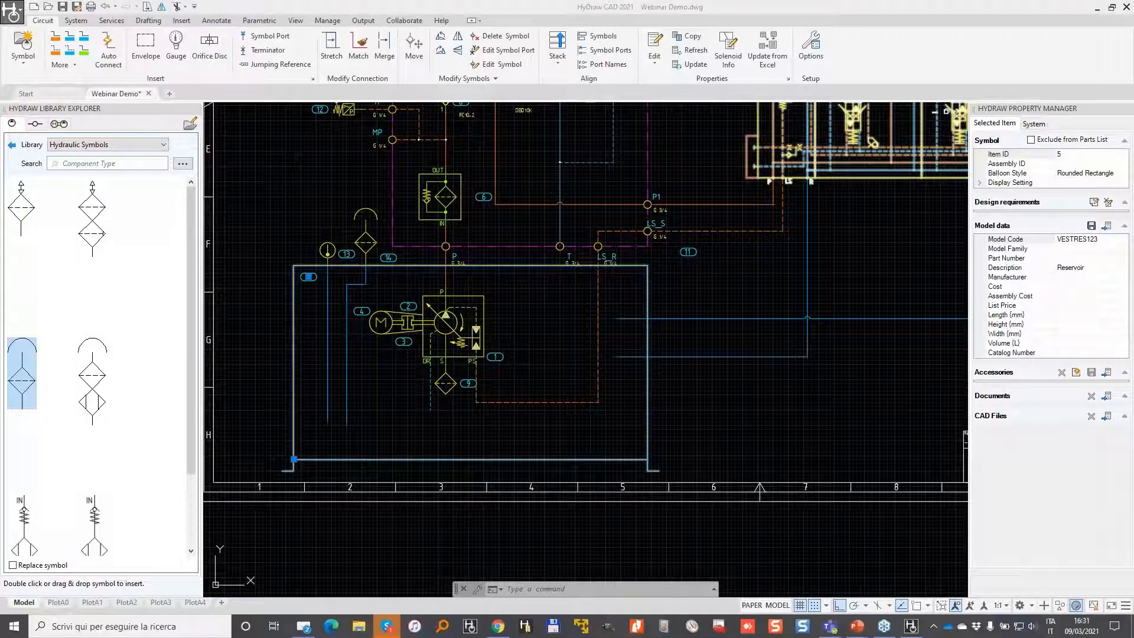
Set the reservoir symbol's item ID to 500.
left_click(1063, 155)
type("500")
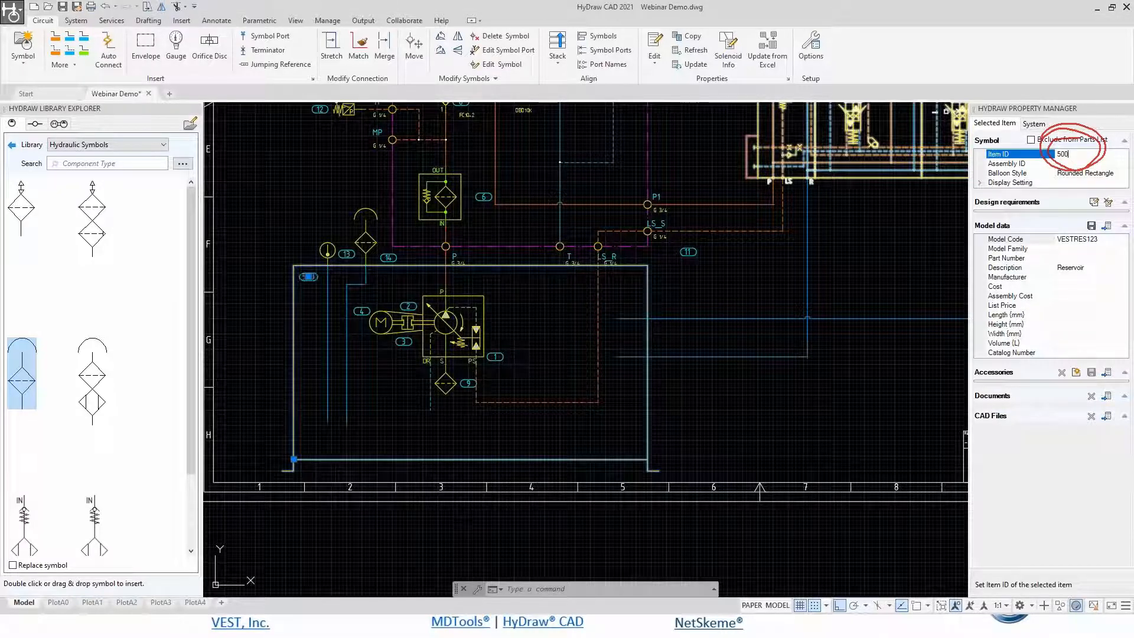
key("Tab")
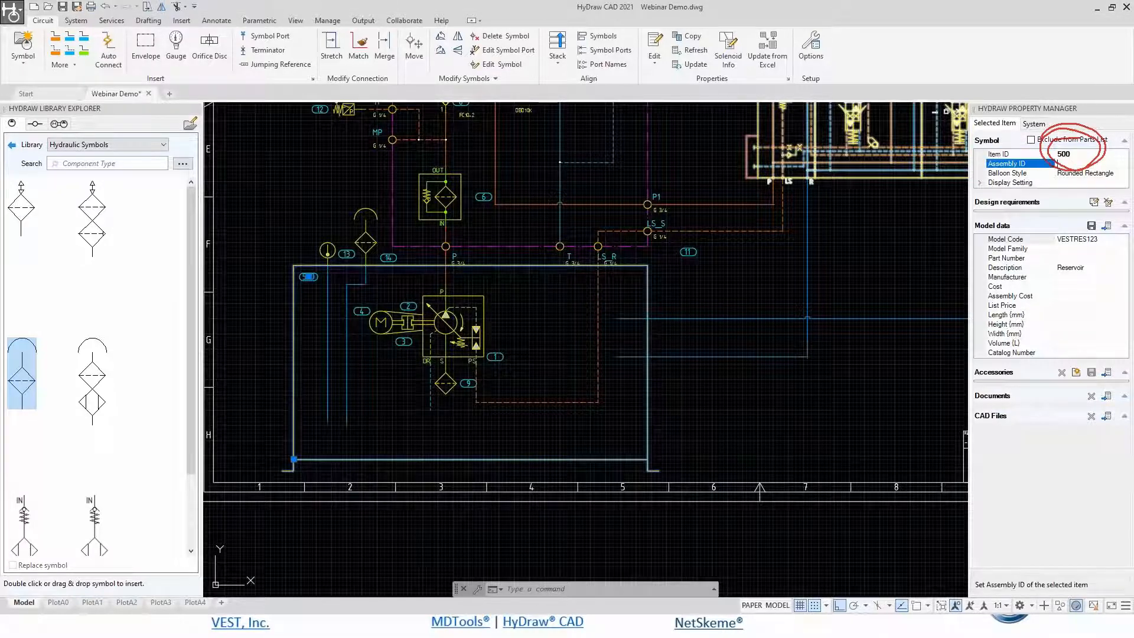
scroll(297, 277, "up", 8)
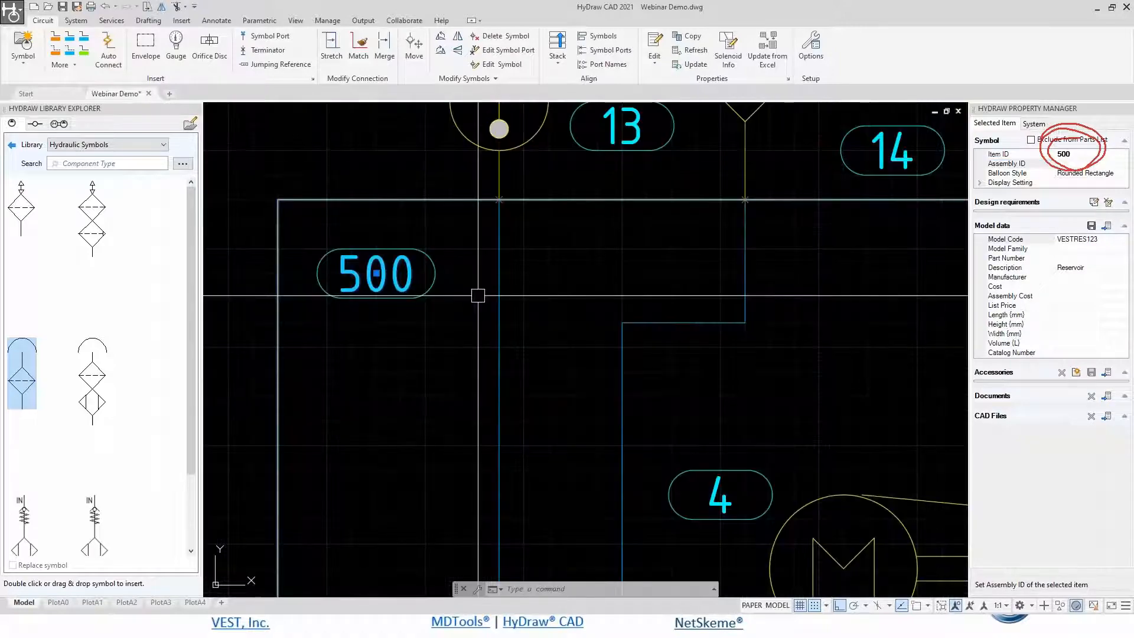
scroll(351, 259, "up", 4)
scroll(446, 240, "down", 5)
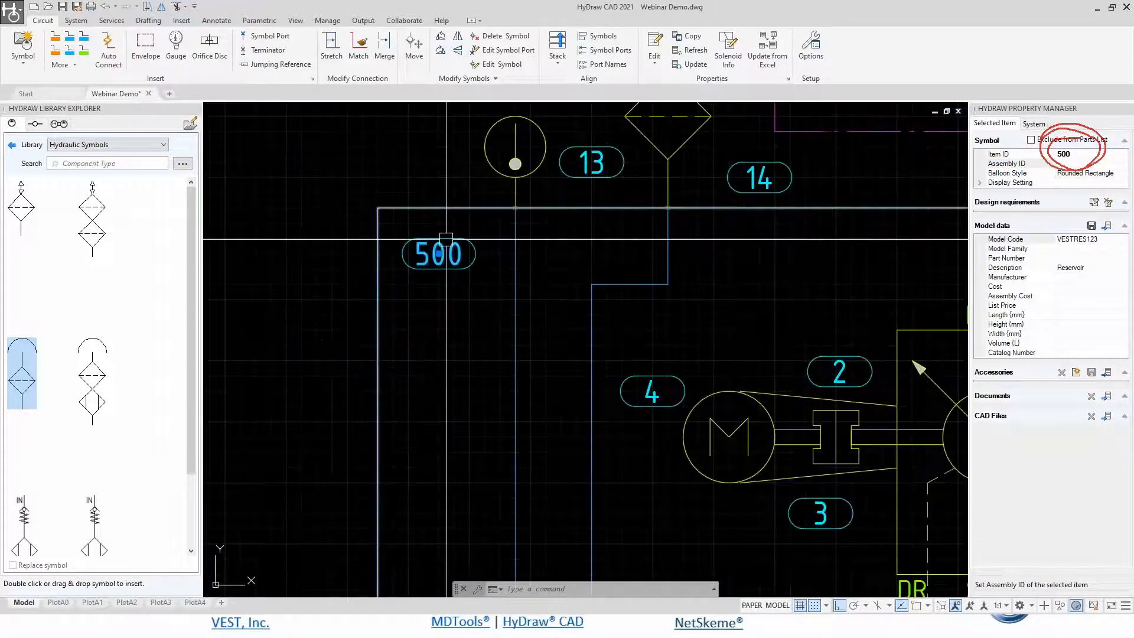
scroll(446, 239, "down", 3)
key("Escape")
scroll(446, 239, "down", 5)
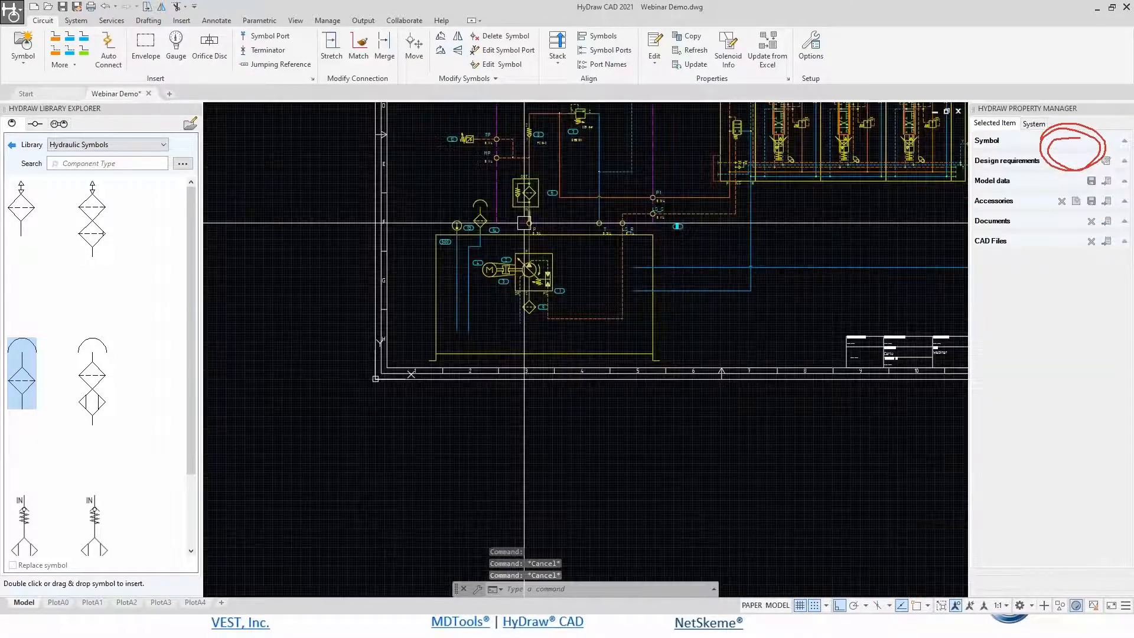
key("Escape")
middle_click_drag(524, 223, 437, 244)
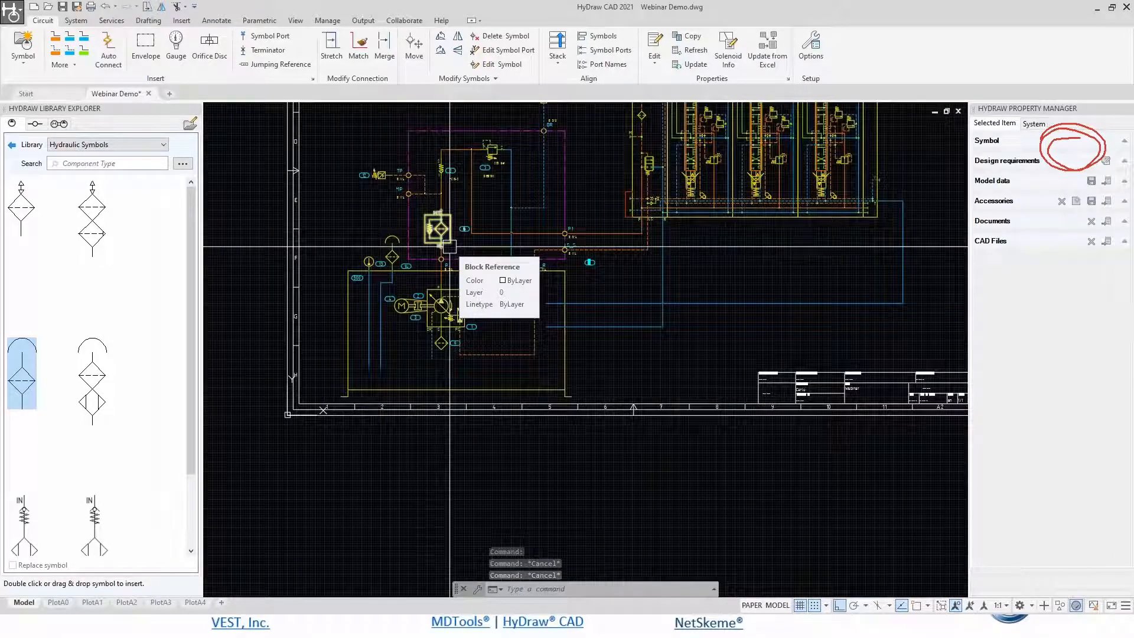
Reassign the item IDs of the reservoir and all the symbols in and on it, starting with 100.
scroll(317, 245, "up", 2)
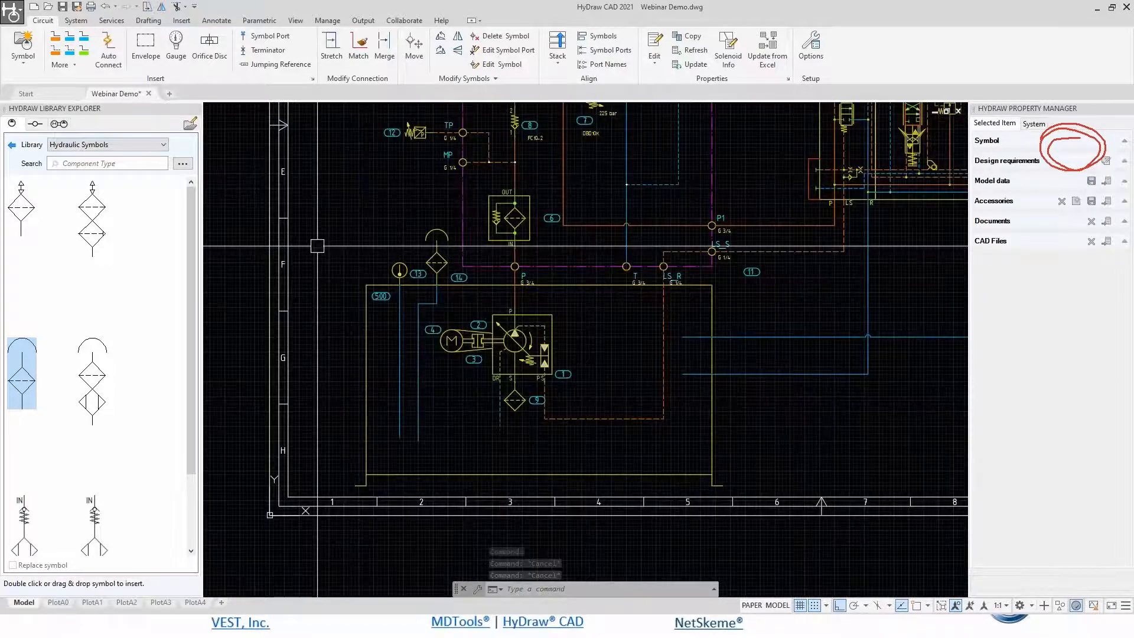
left_click(76, 21)
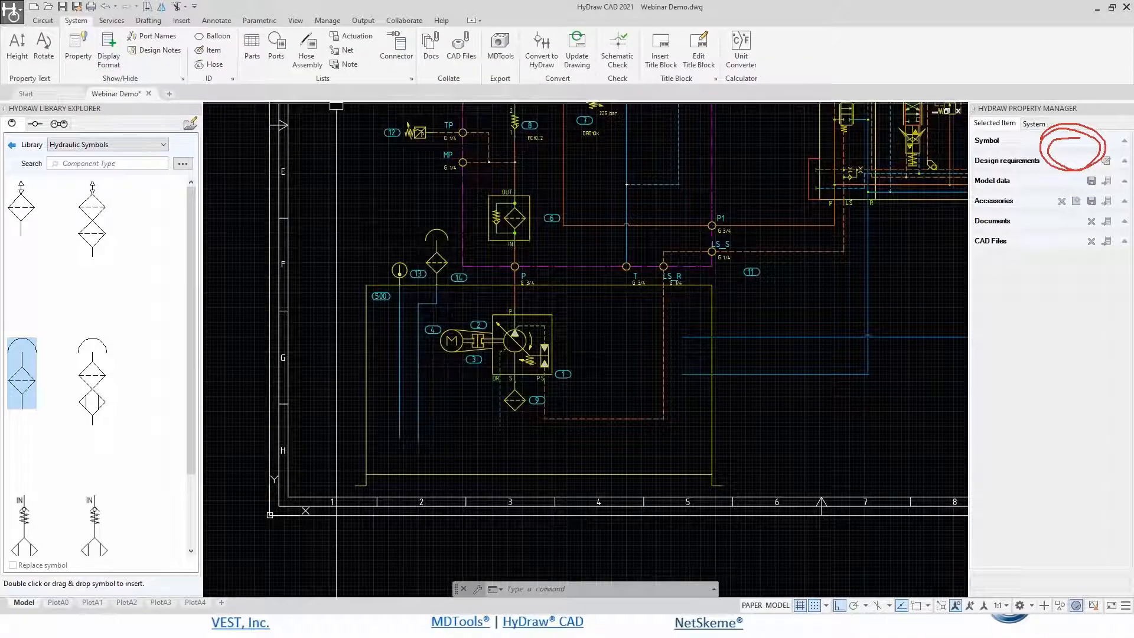
left_click(212, 52)
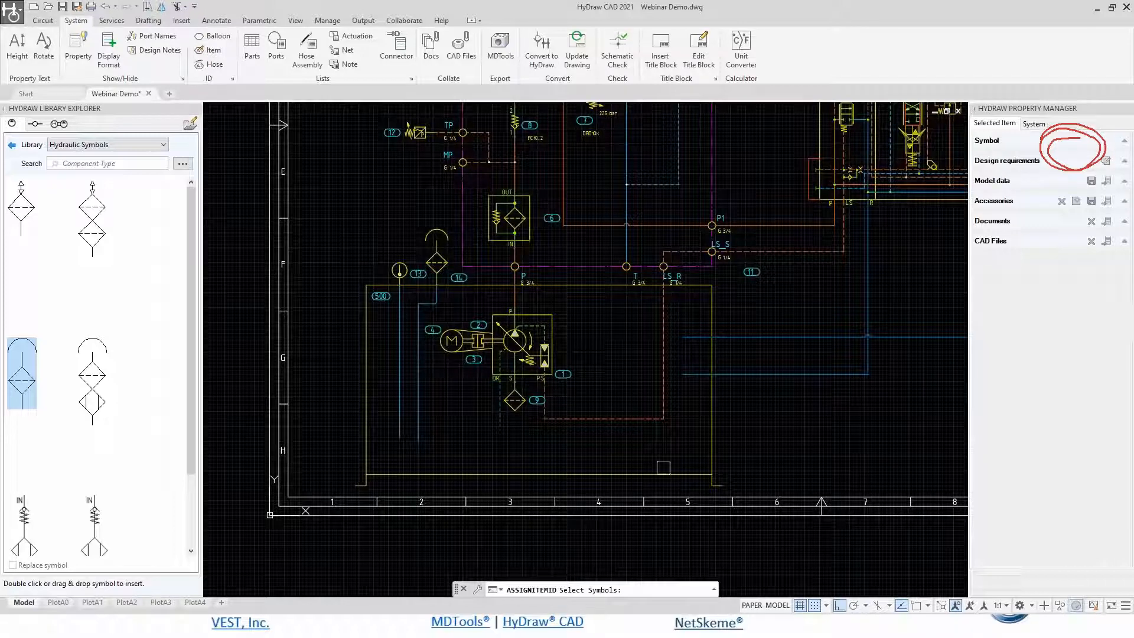
left_click(741, 485)
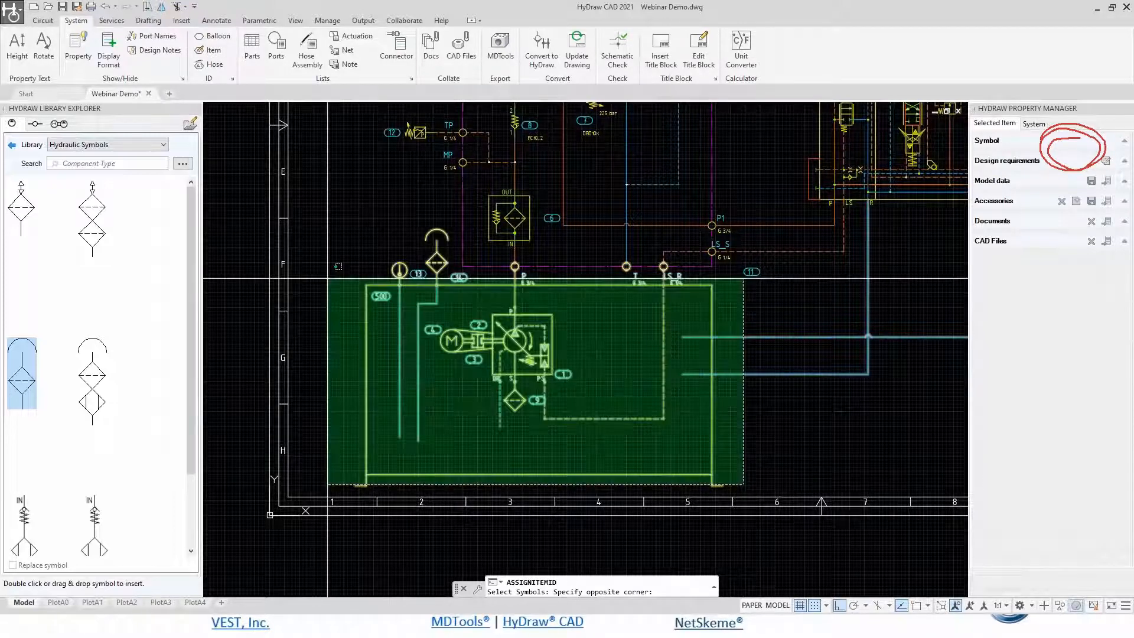
left_click(326, 282)
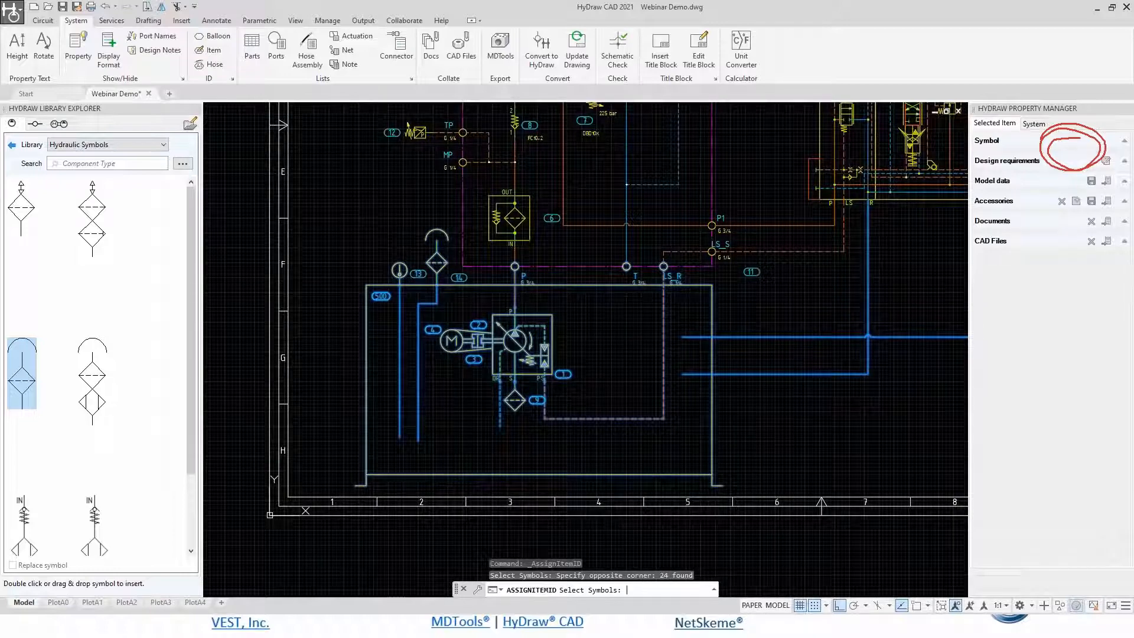
key("Return")
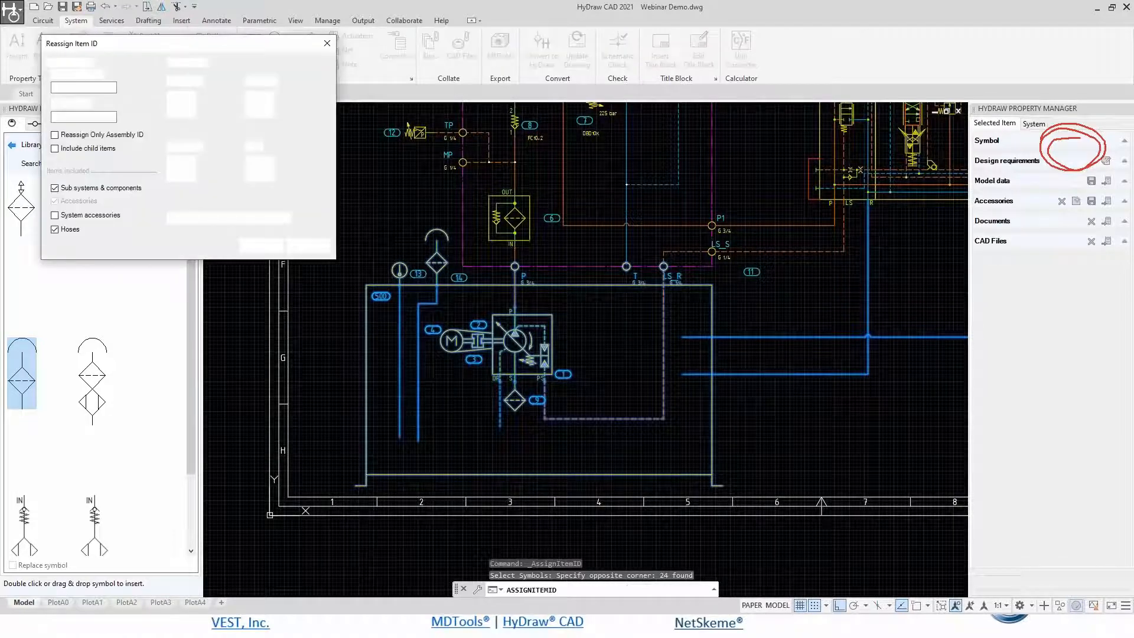
left_click(76, 87)
type("100")
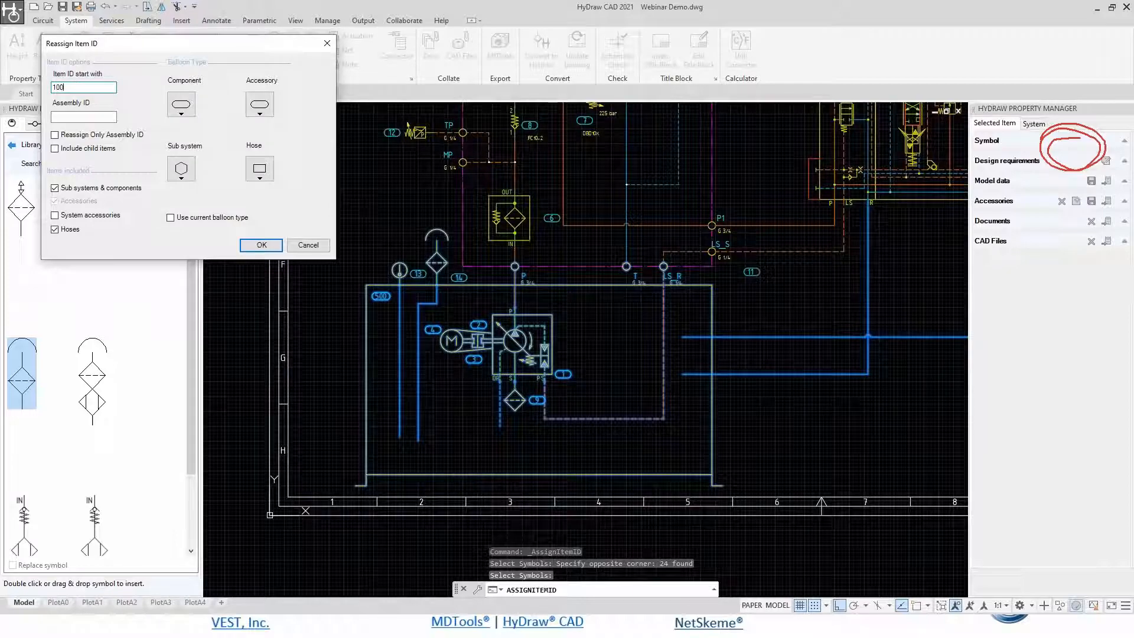
key("Return")
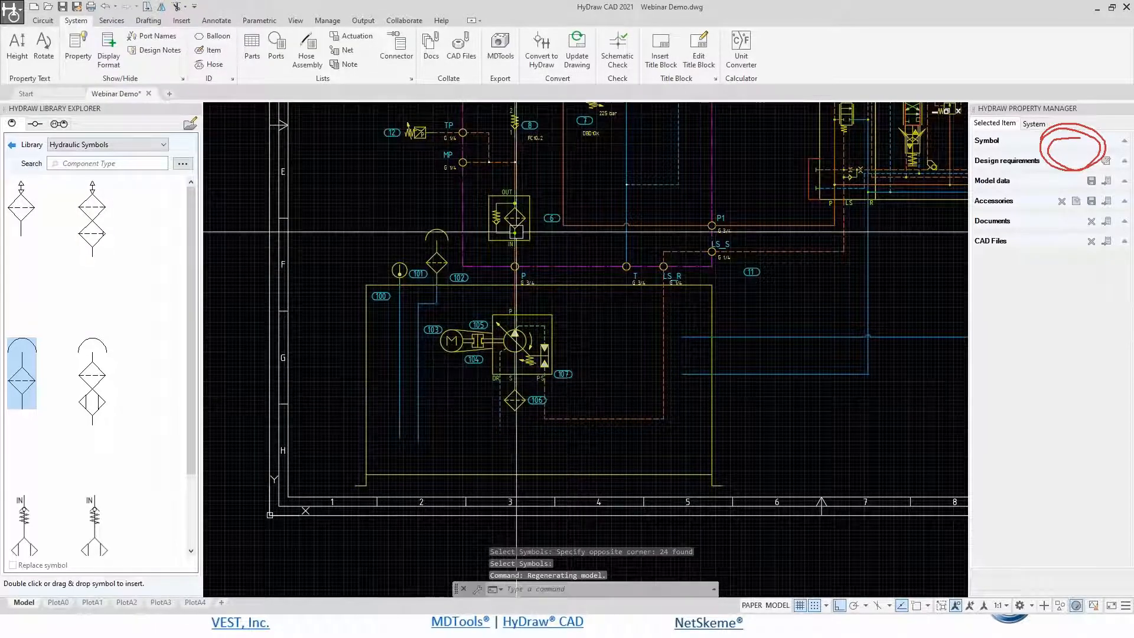
Reassign the item IDs of the manifold, its inner components and the pressure switch at port TP, starting with 200.
middle_click_drag(516, 232, 412, 369)
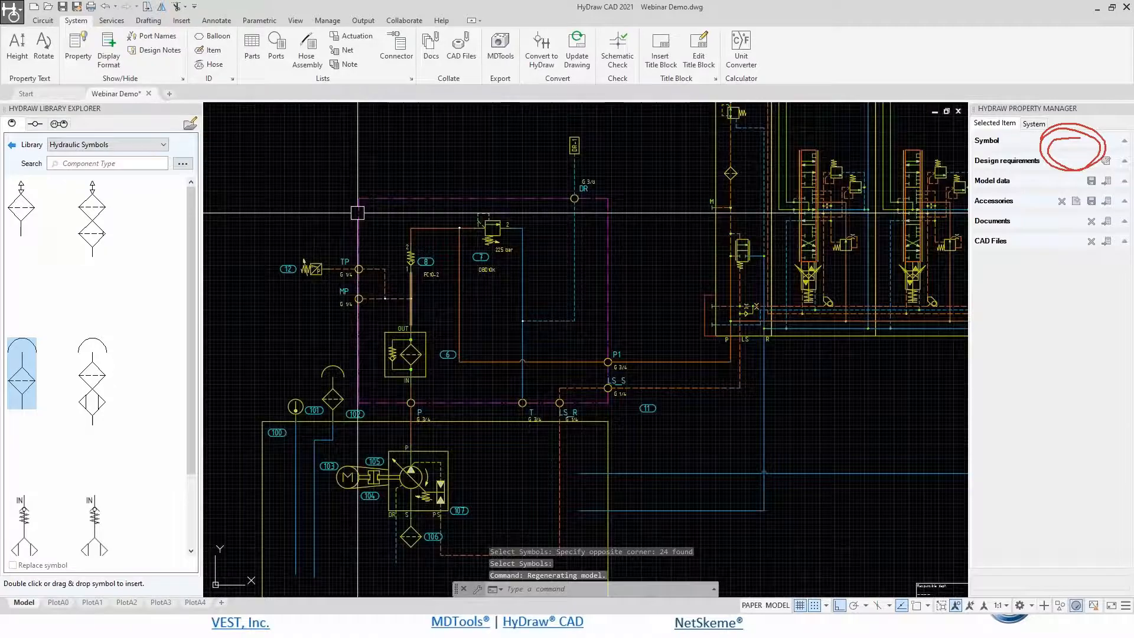
left_click(206, 51)
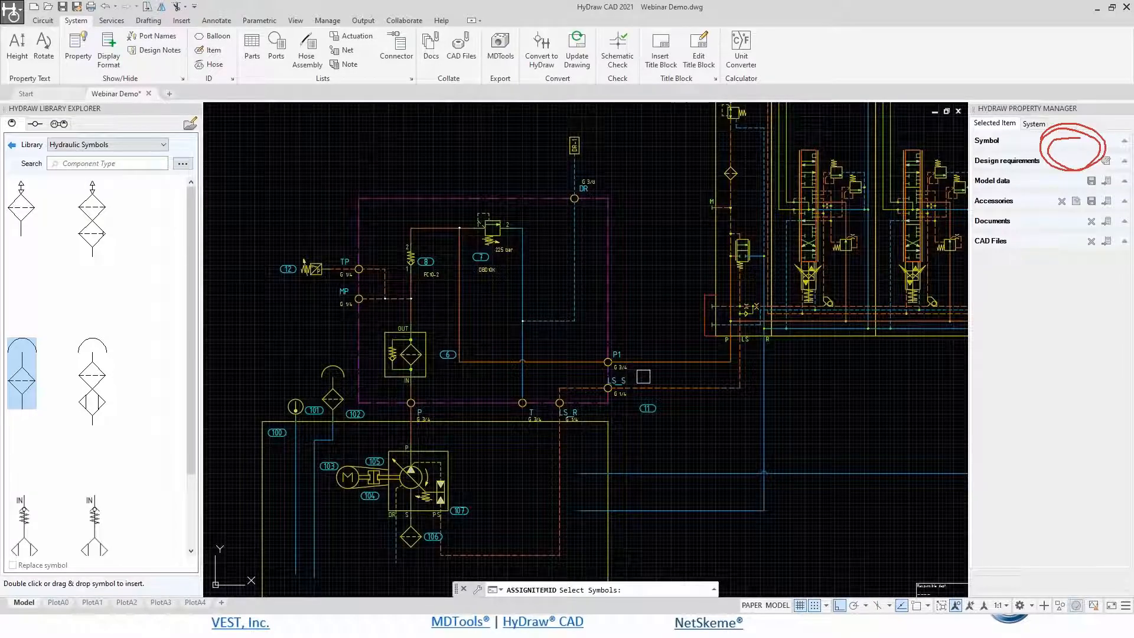
left_click(643, 377)
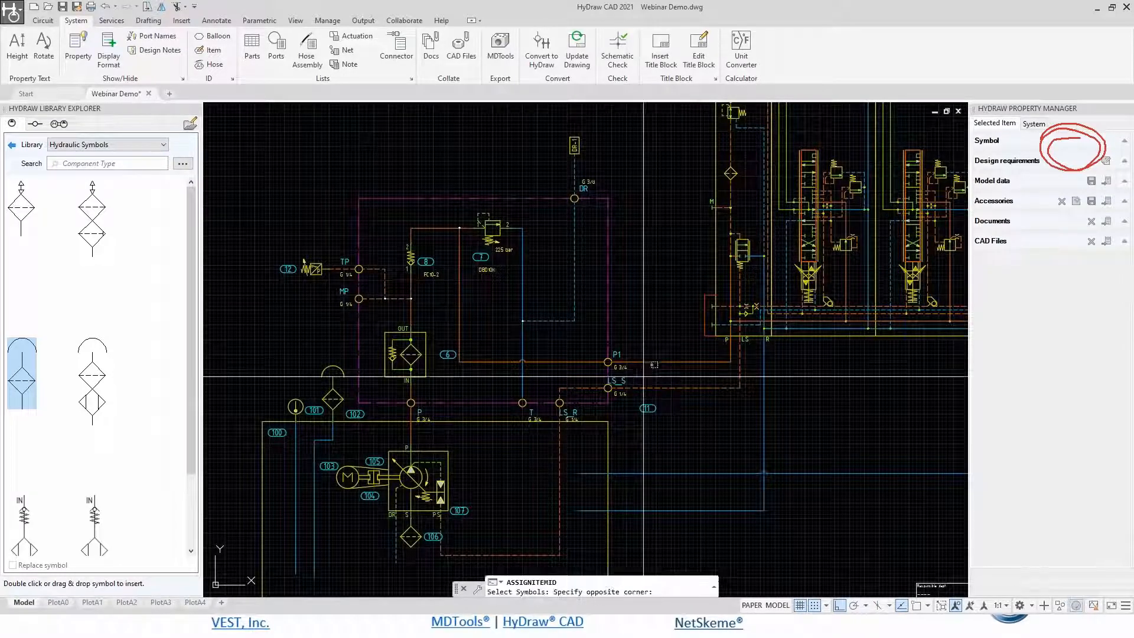
left_click(357, 151)
left_click(311, 269)
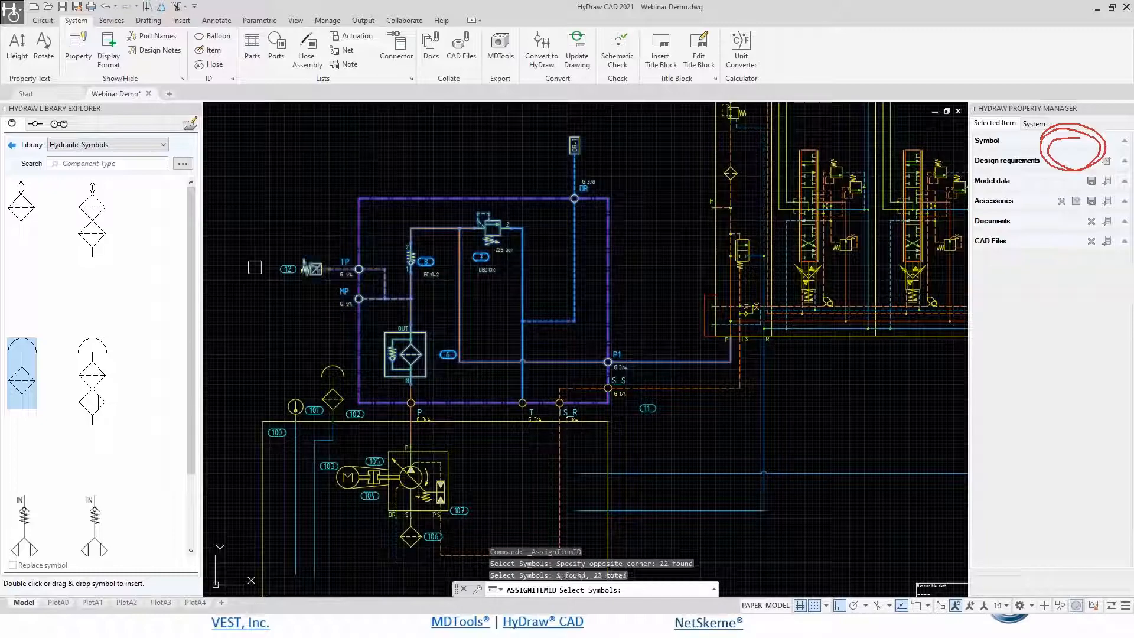
scroll(254, 267, "up", 2)
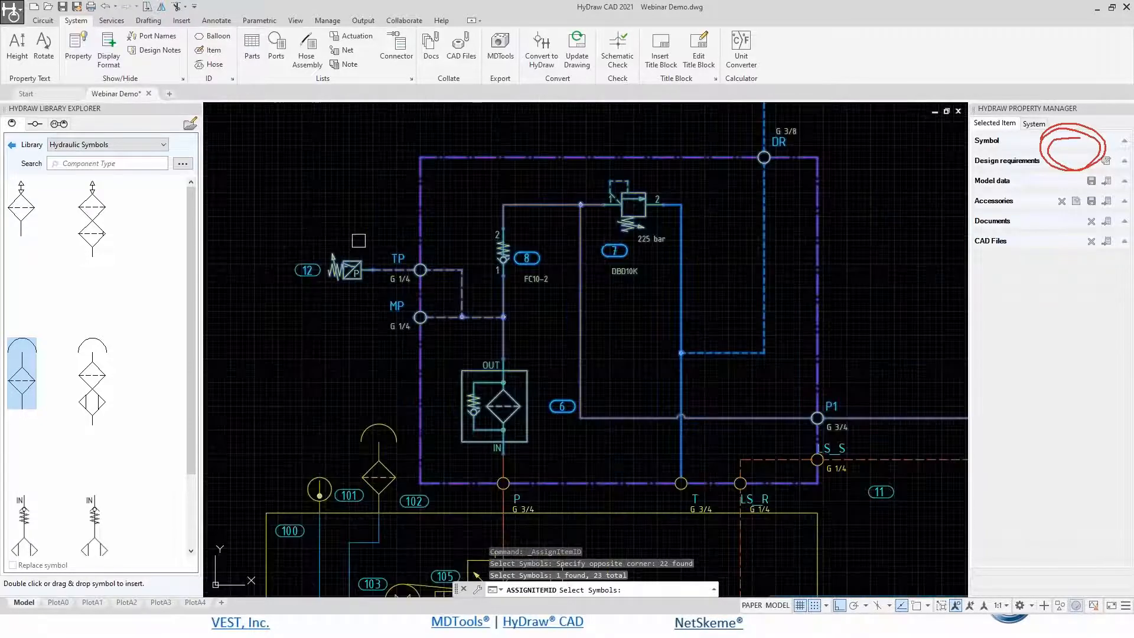
key("Return")
double_click(79, 90)
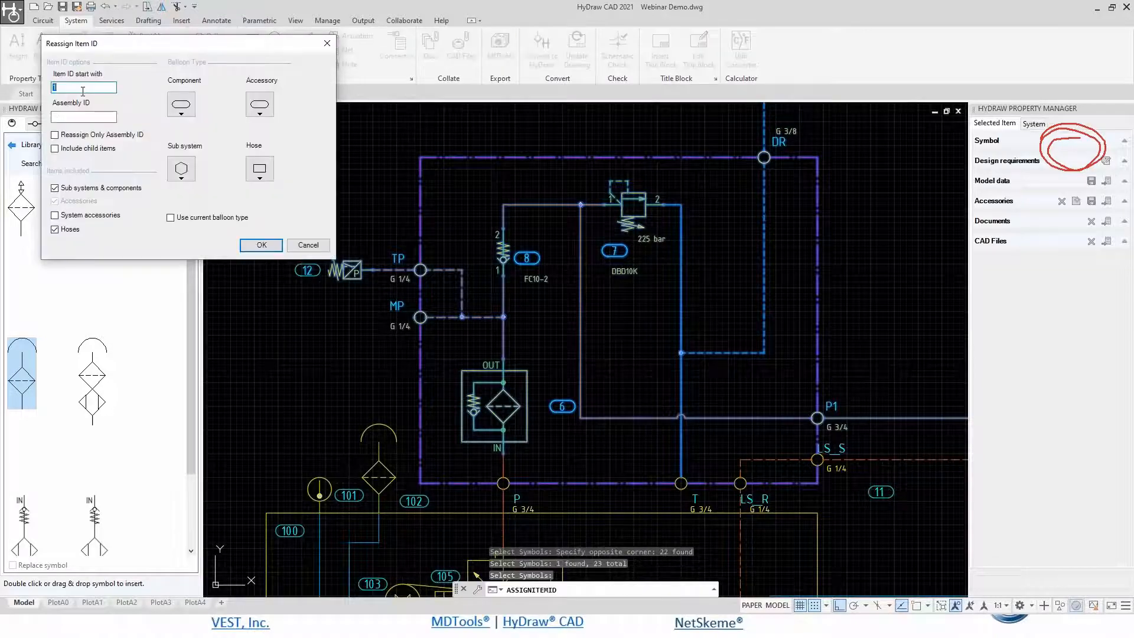
type("200")
key("Return")
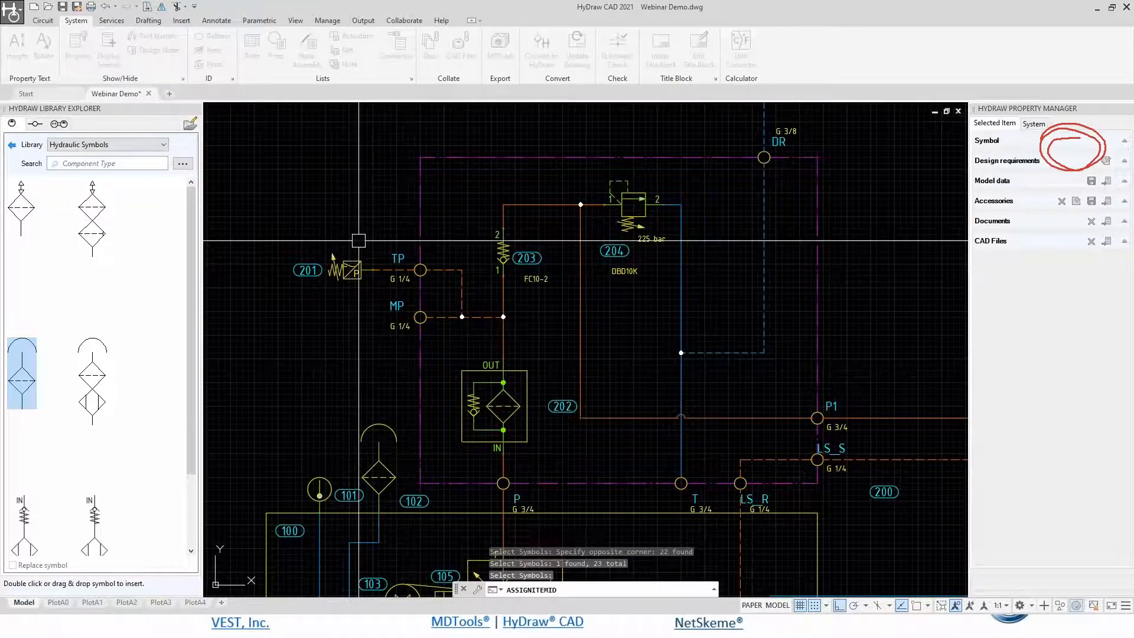
Move the manifold's 200 balloon inside the upper-left corner of the manifold envelope, with ortho mode off.
scroll(886, 495, "up", 4)
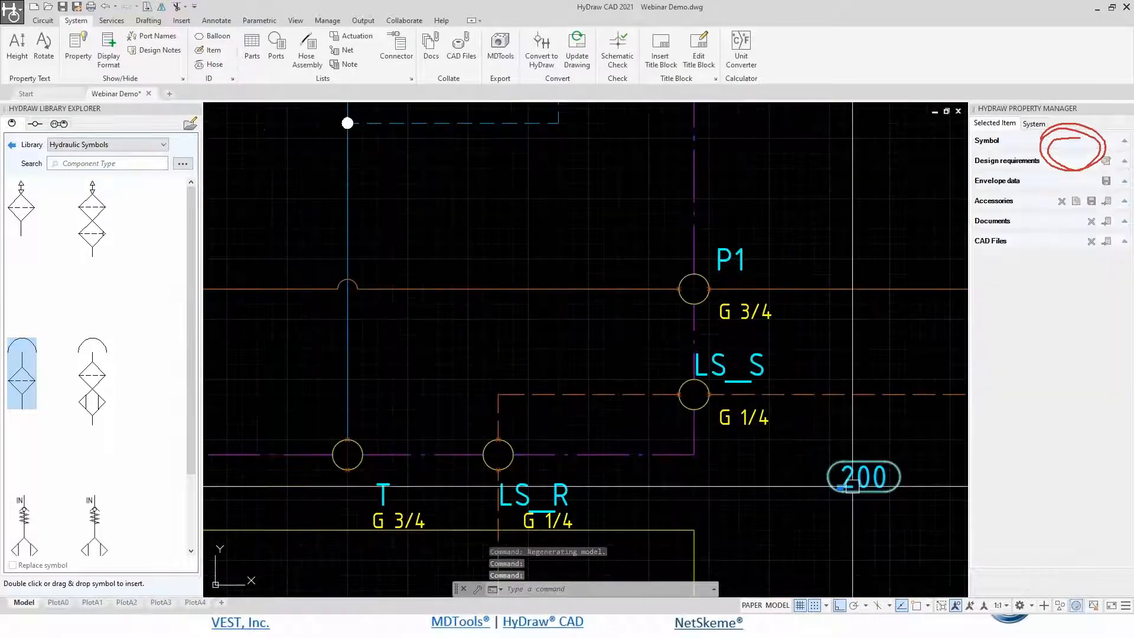
left_click(840, 488)
scroll(585, 277, "down", 4)
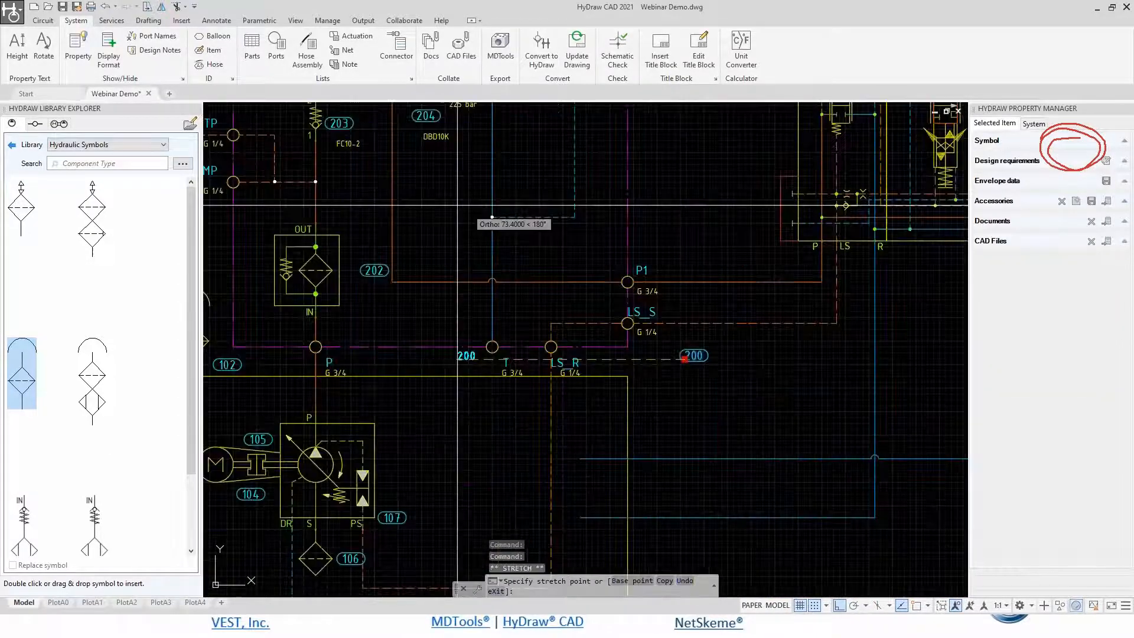
middle_click_drag(385, 205, 789, 417)
scroll(678, 246, "up", 2)
key("F8")
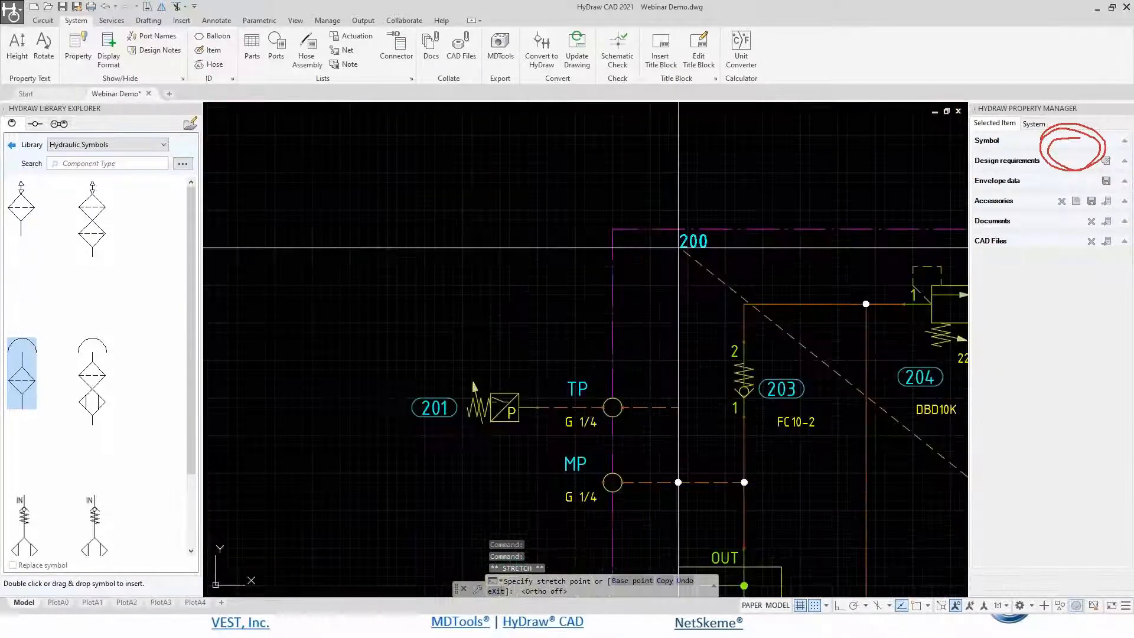
left_click(650, 265)
key("Escape")
key("Escape")
Change the manifold envelope's balloon style to Hexagon.
middle_click_drag(694, 227, 411, 190)
scroll(411, 191, "up", 2)
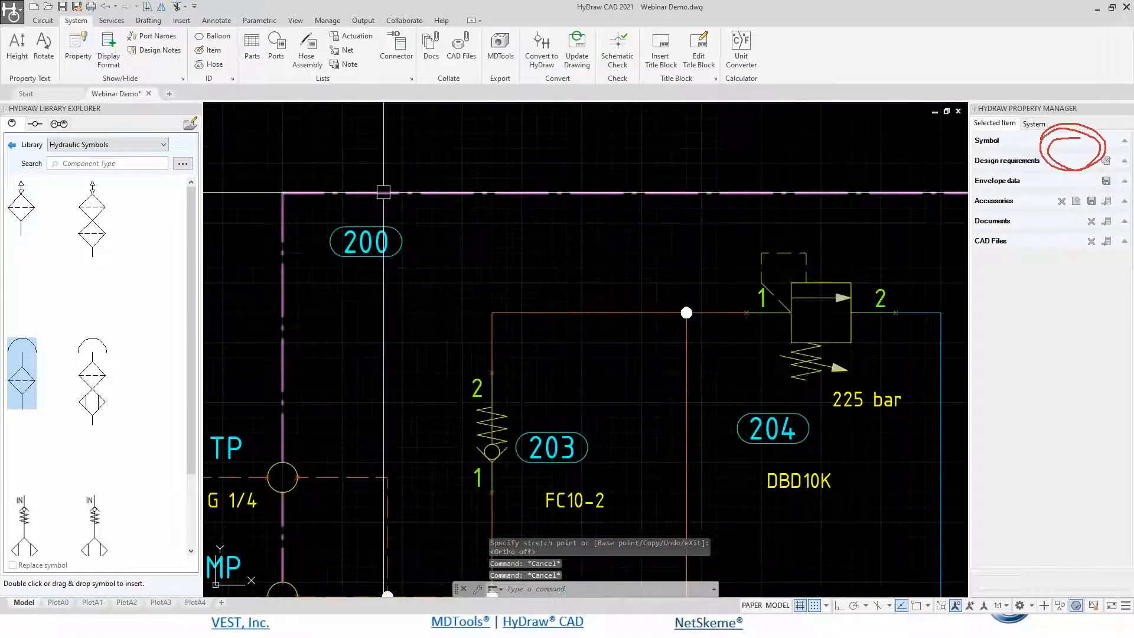
left_click(397, 191)
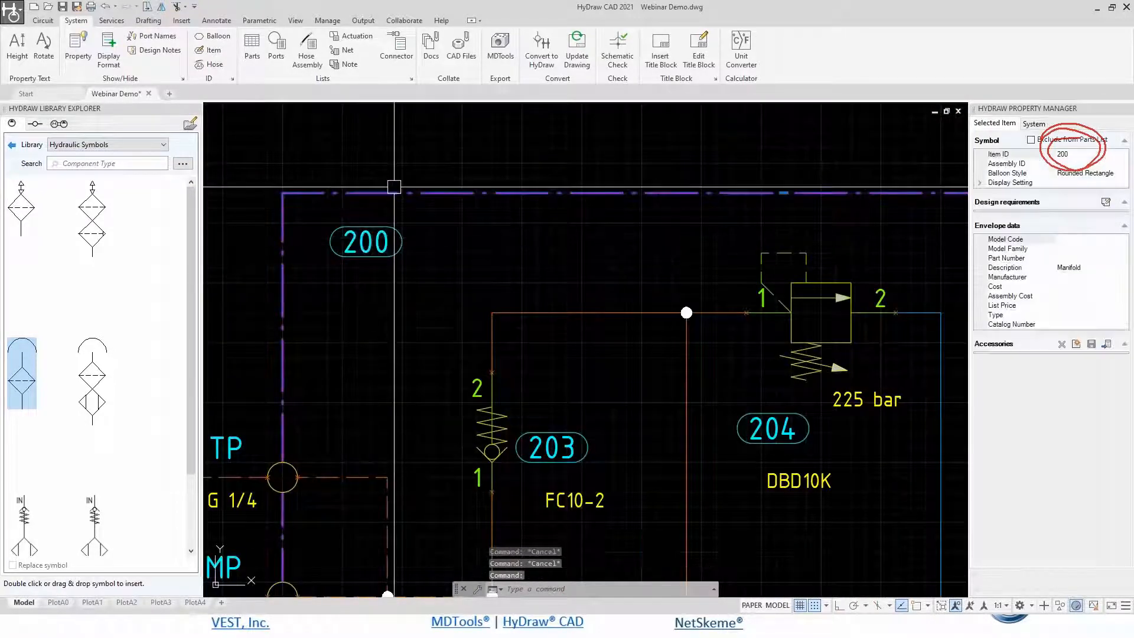
left_click(1122, 172)
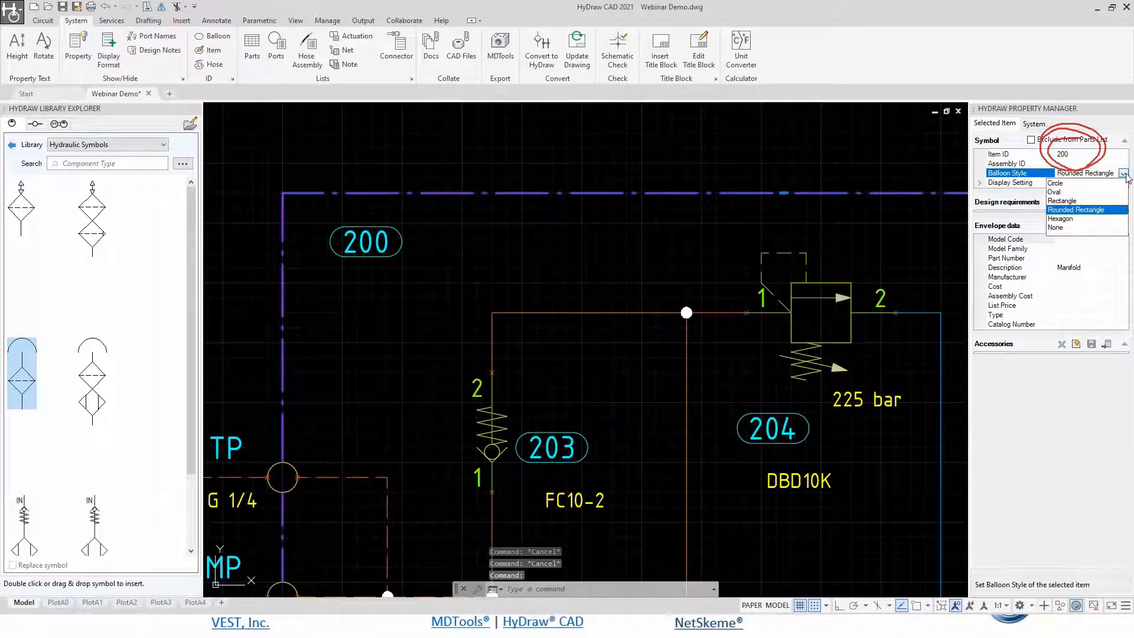
left_click(1060, 218)
key("Escape")
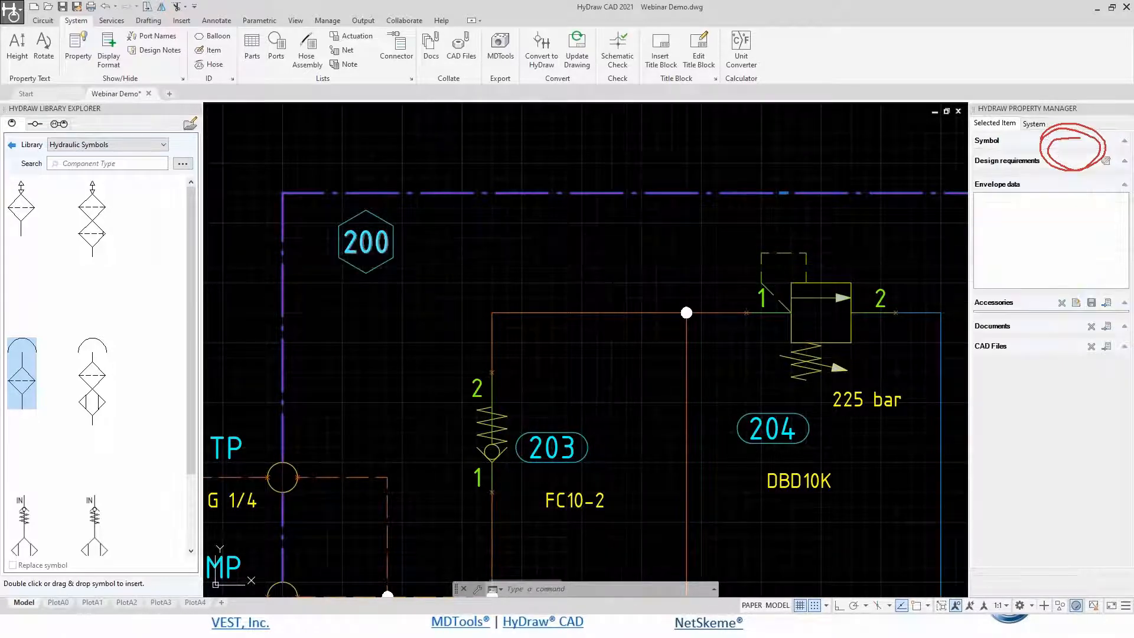
scroll(388, 240, "down", 2)
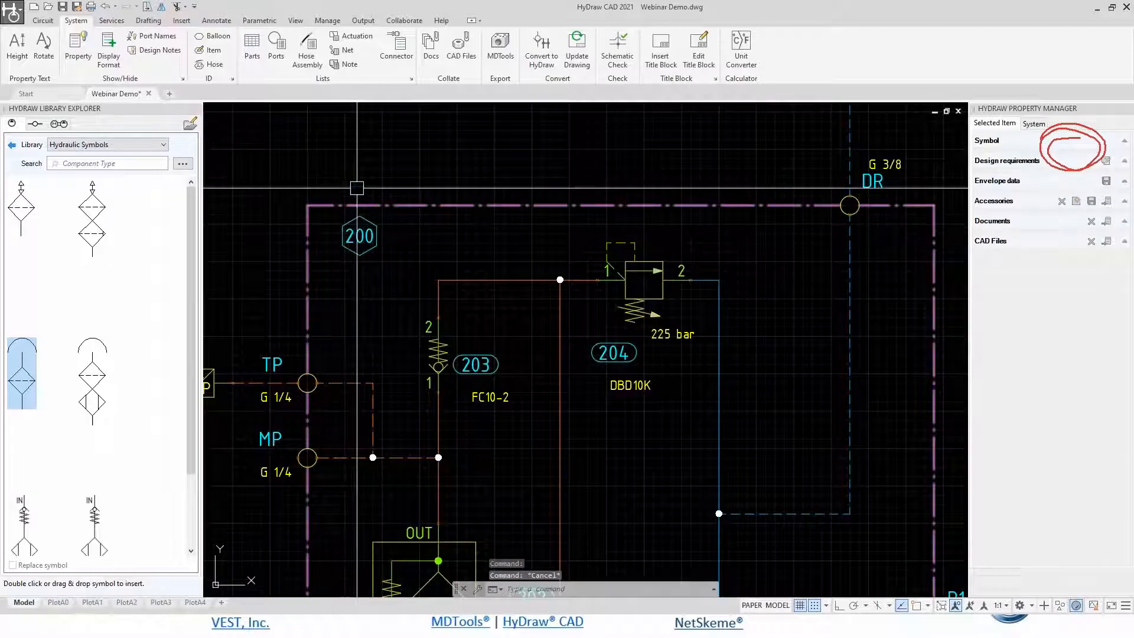
Set the item ID of the sectional valve stack to 300.
scroll(357, 188, "down", 3)
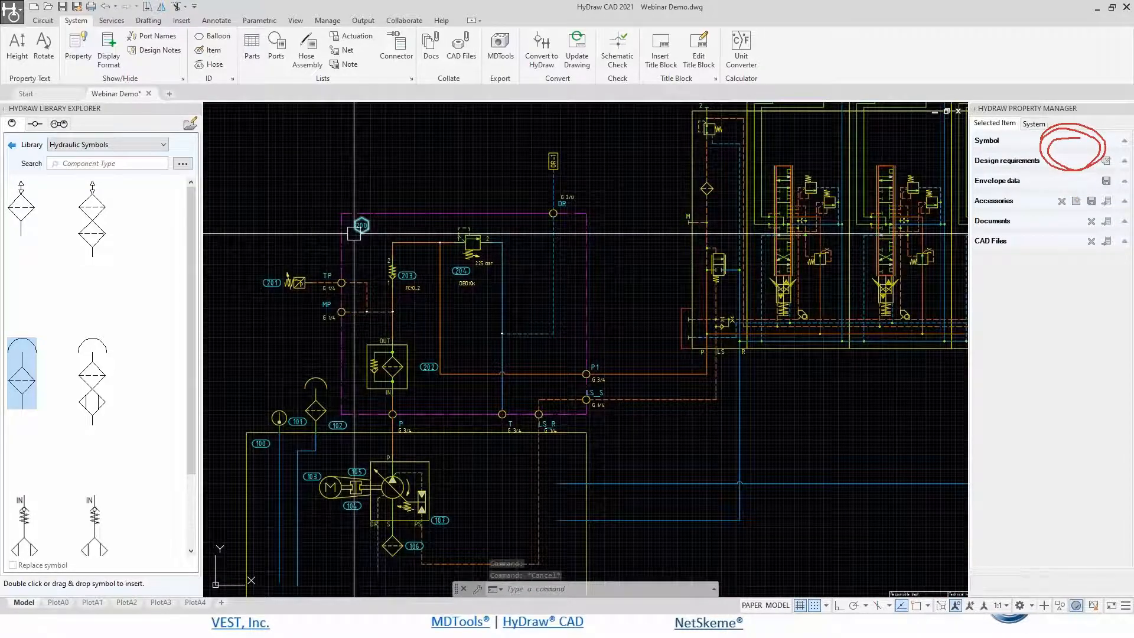
middle_click_drag(869, 218, 568, 271)
left_click(568, 270)
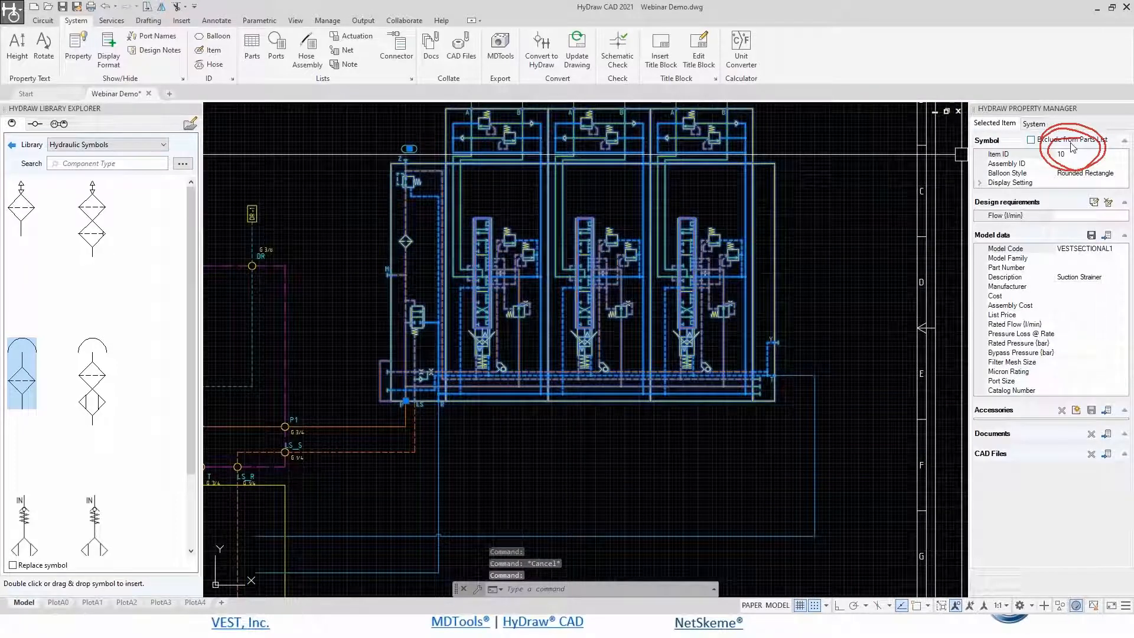
left_click(1072, 152)
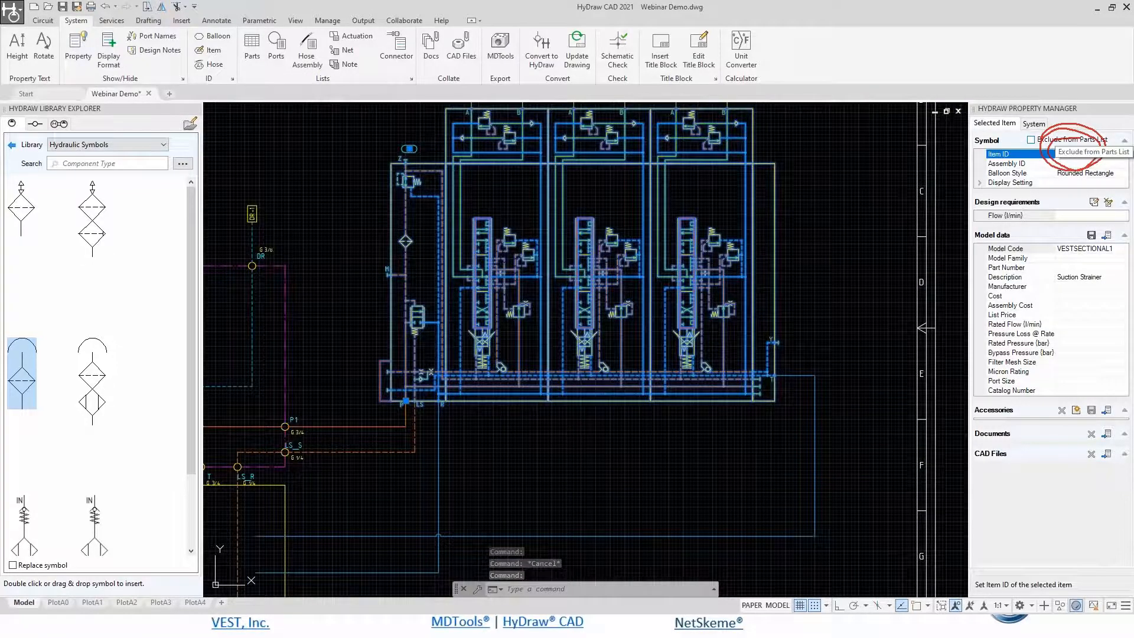
type("300")
key("Return")
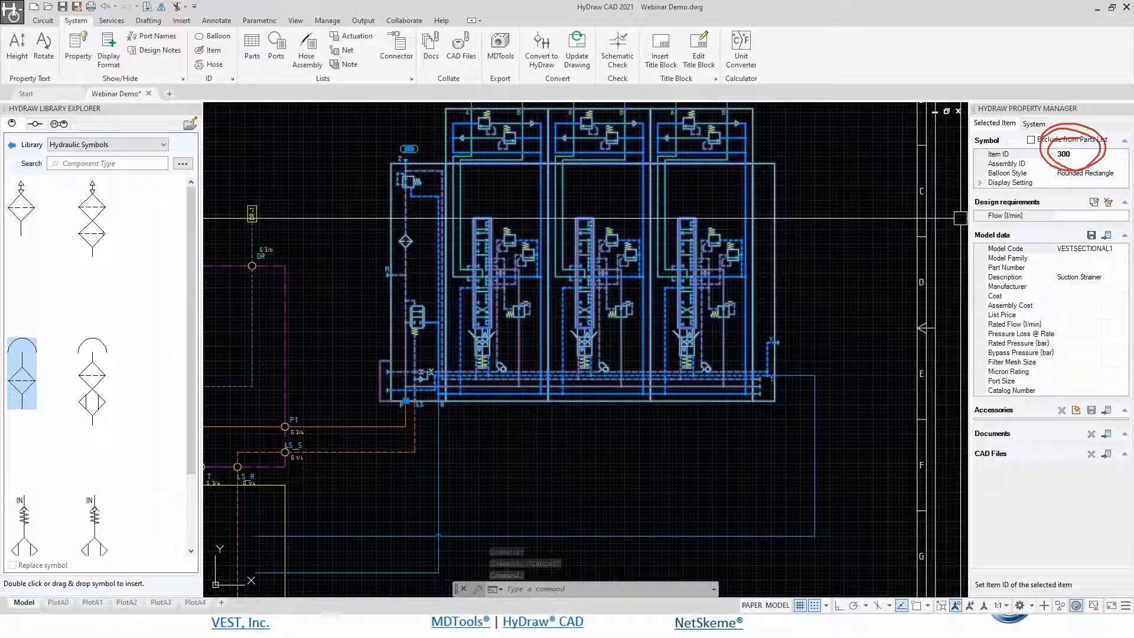
key("Escape")
key("Escape")
scroll(732, 284, "down", 2)
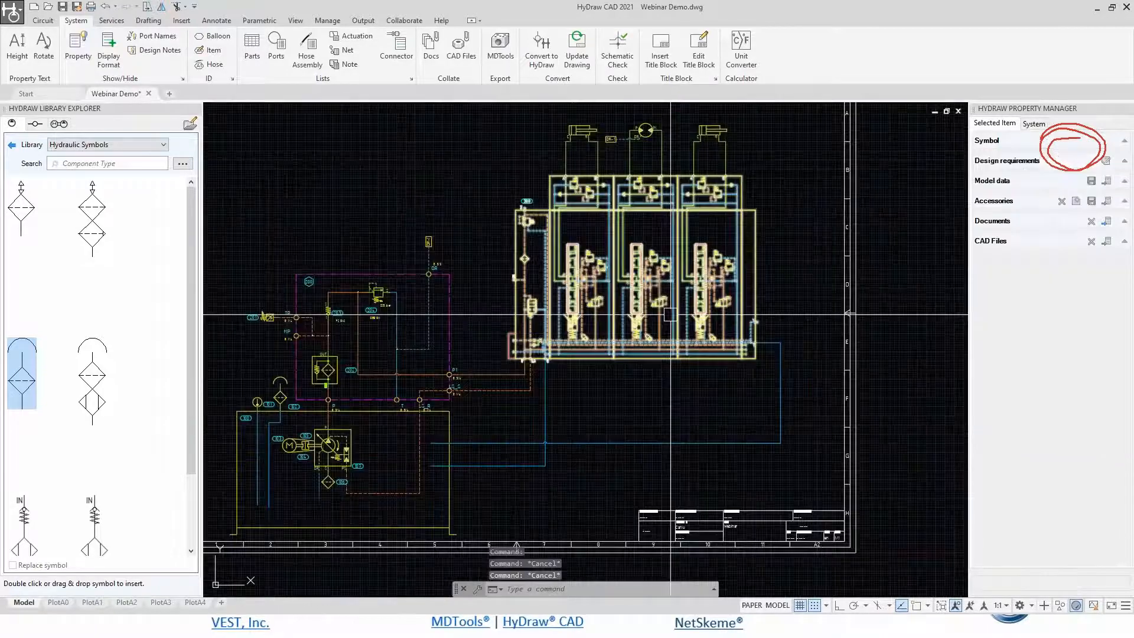
key("Escape")
middle_click_drag(471, 253, 549, 242)
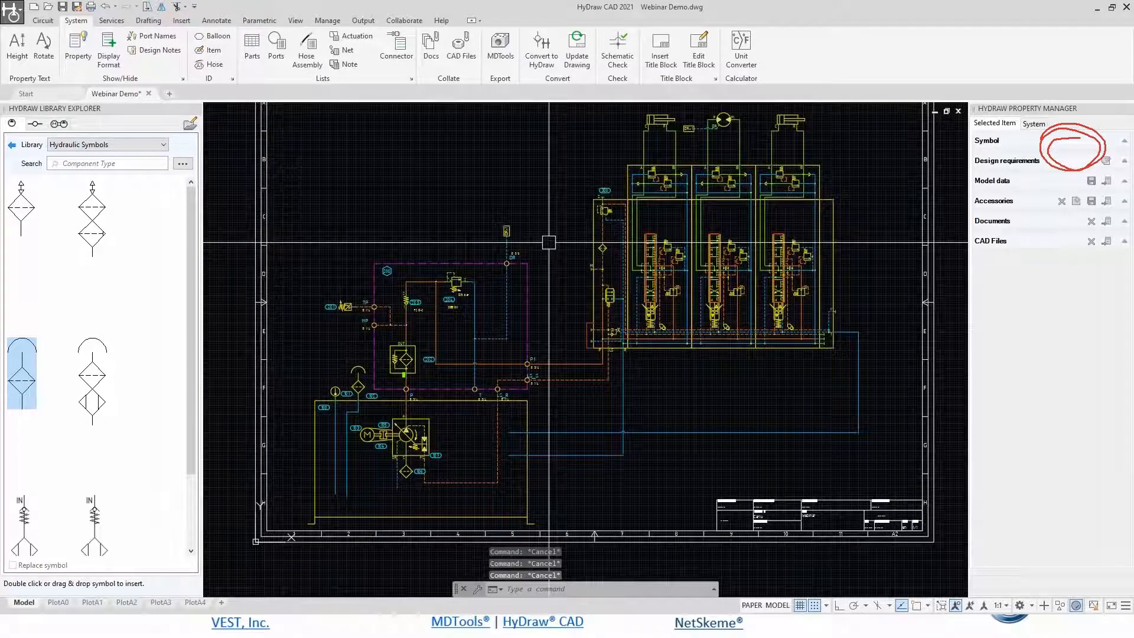
Generate a parts list for the whole schematic in the HyDraw default format and enlarge its preview to show all columns.
left_click(251, 47)
left_click(288, 108)
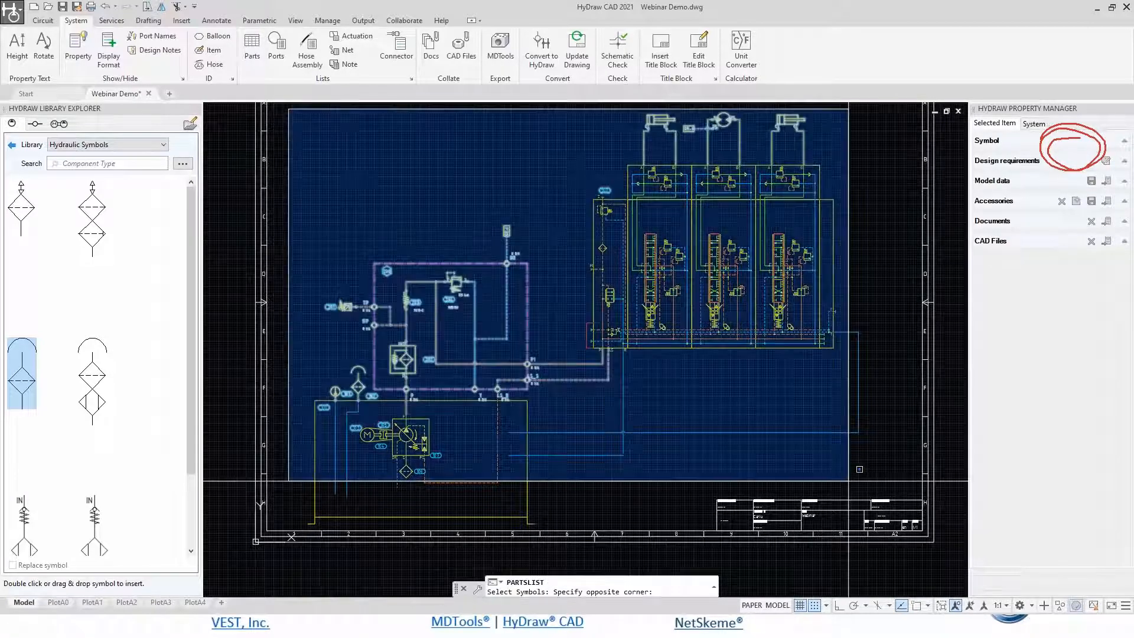
left_click(848, 480)
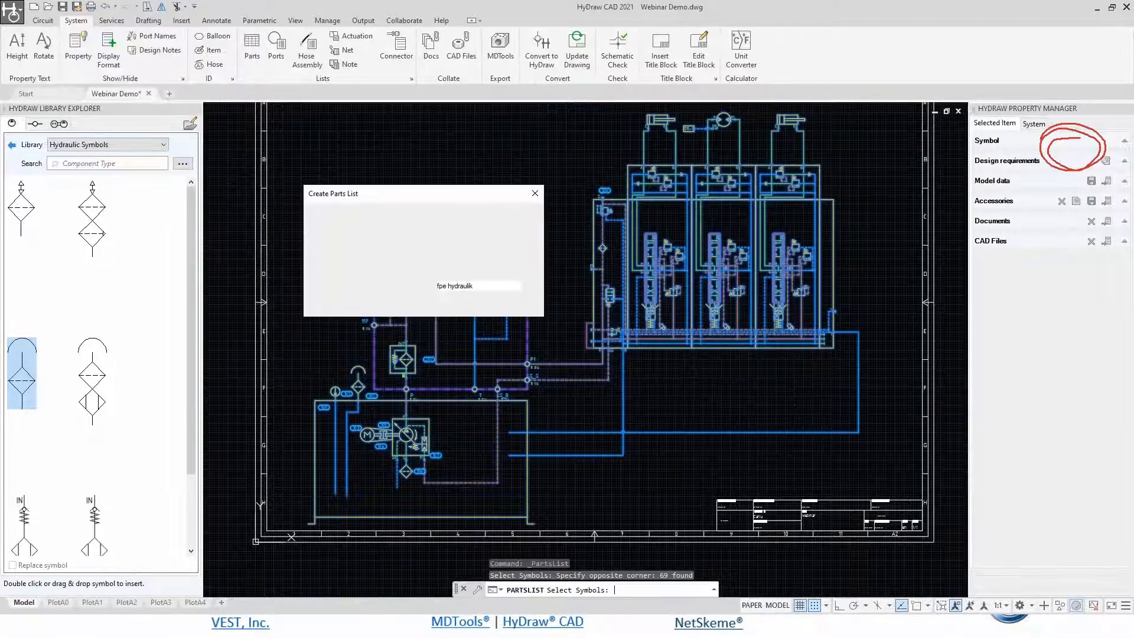
left_click(483, 286)
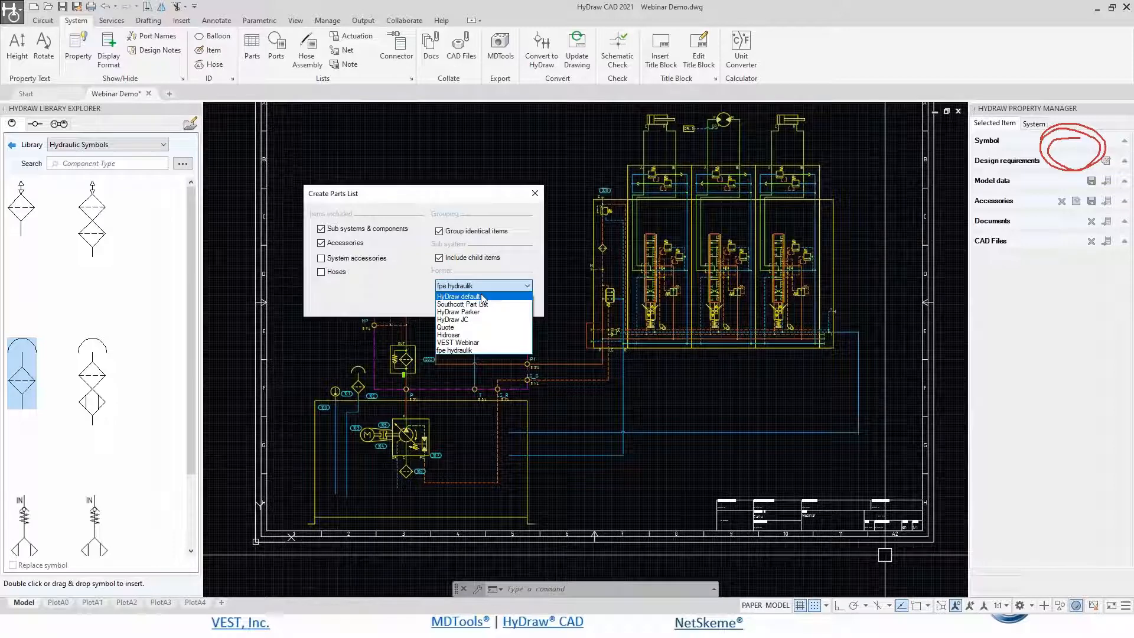
left_click(481, 296)
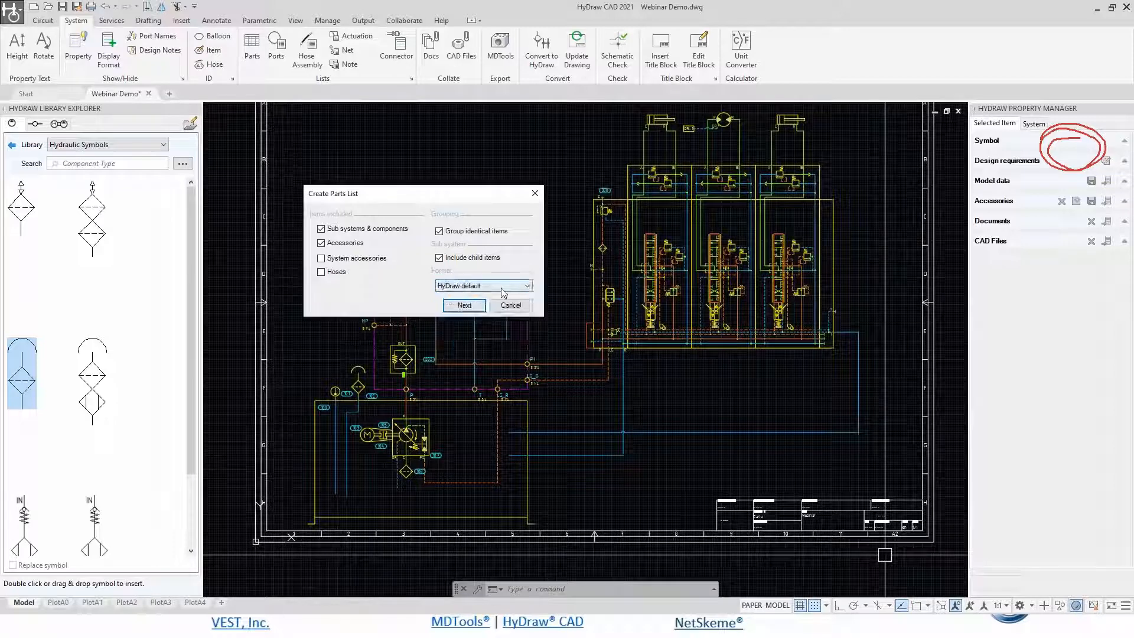
left_click(466, 306)
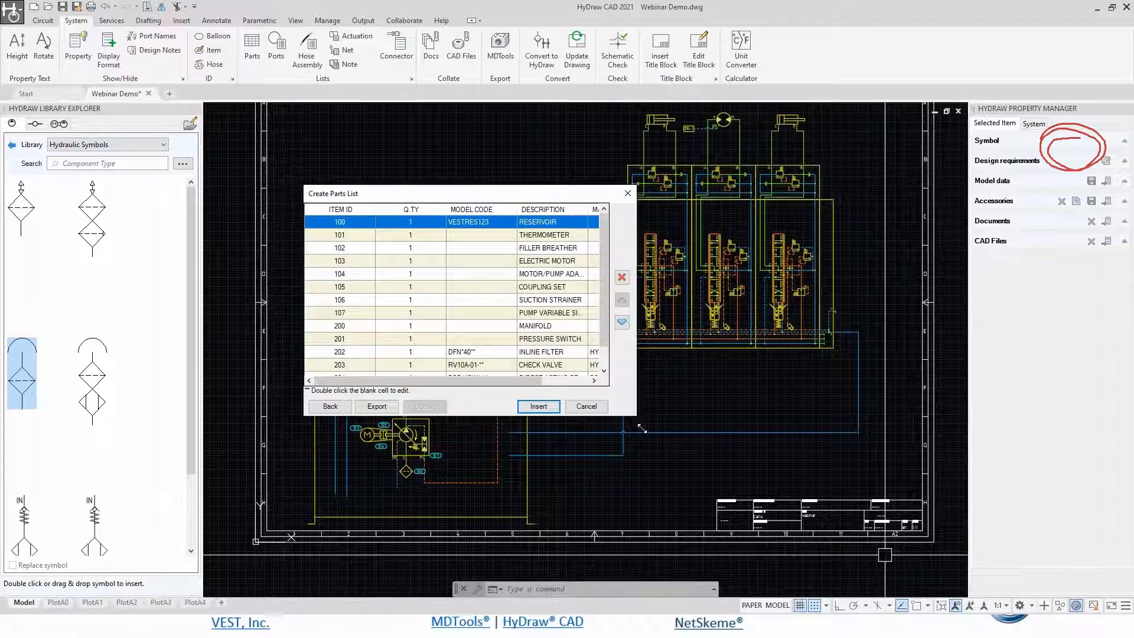
left_click_drag(637, 417, 822, 534)
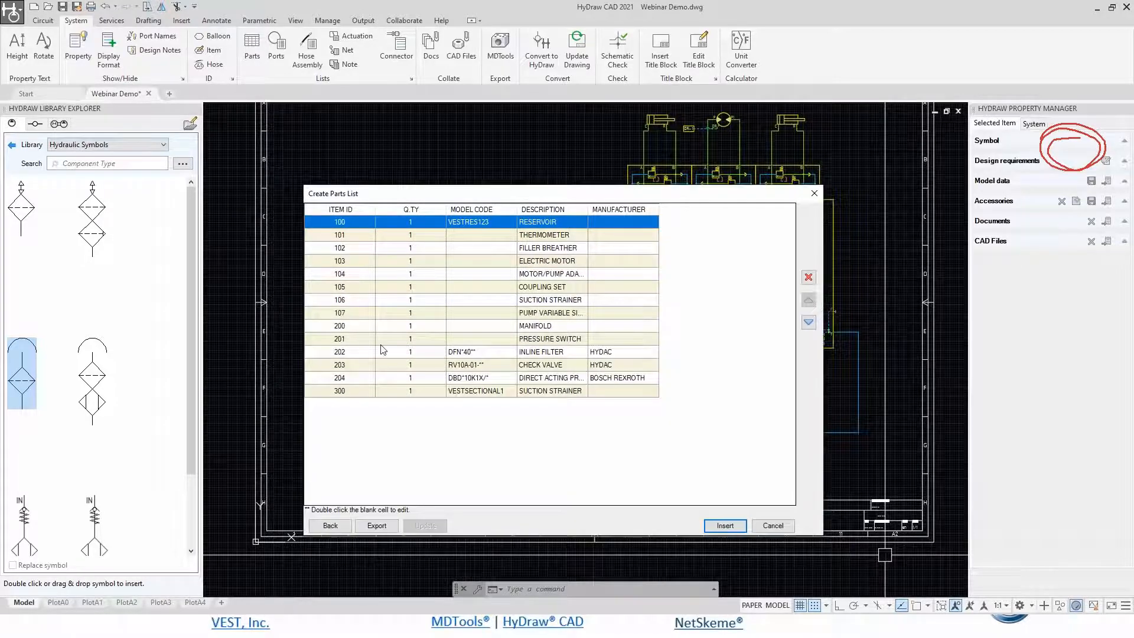
Enter SIEMENS as the manufacturer of the electric motor, item 103, in the parts list.
left_click(477, 248)
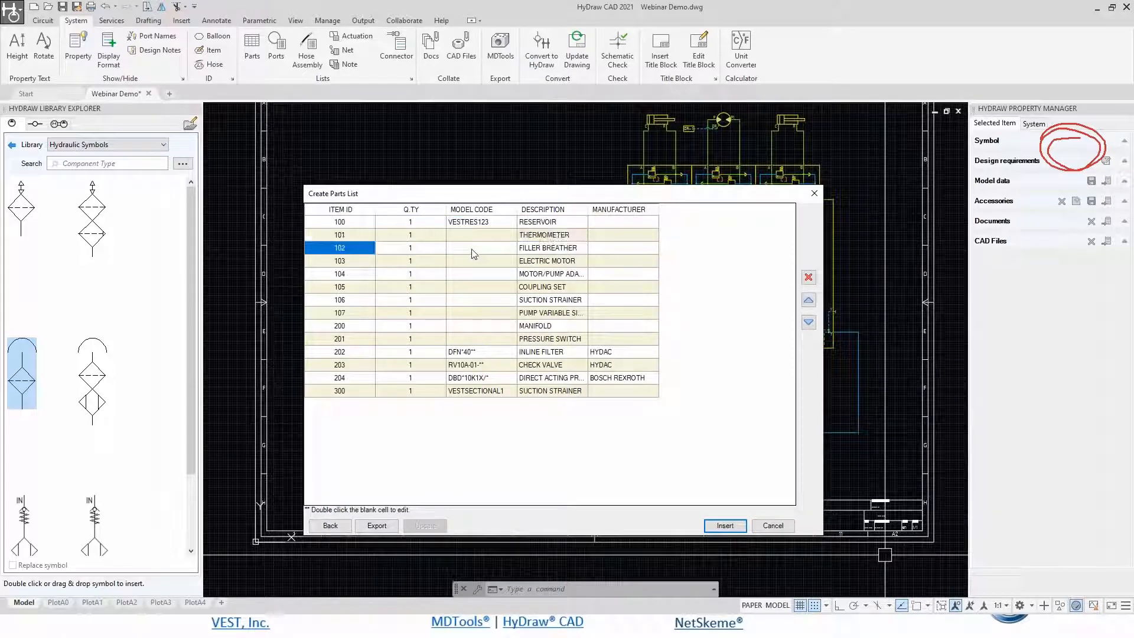
left_click(485, 224)
left_click(596, 235)
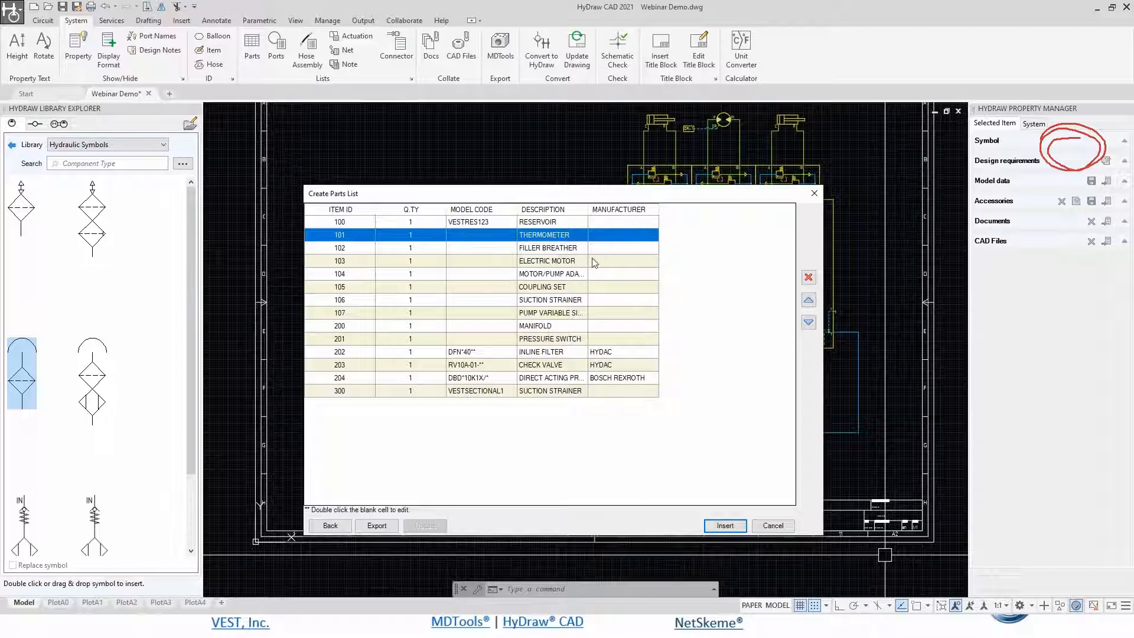
left_click(615, 276)
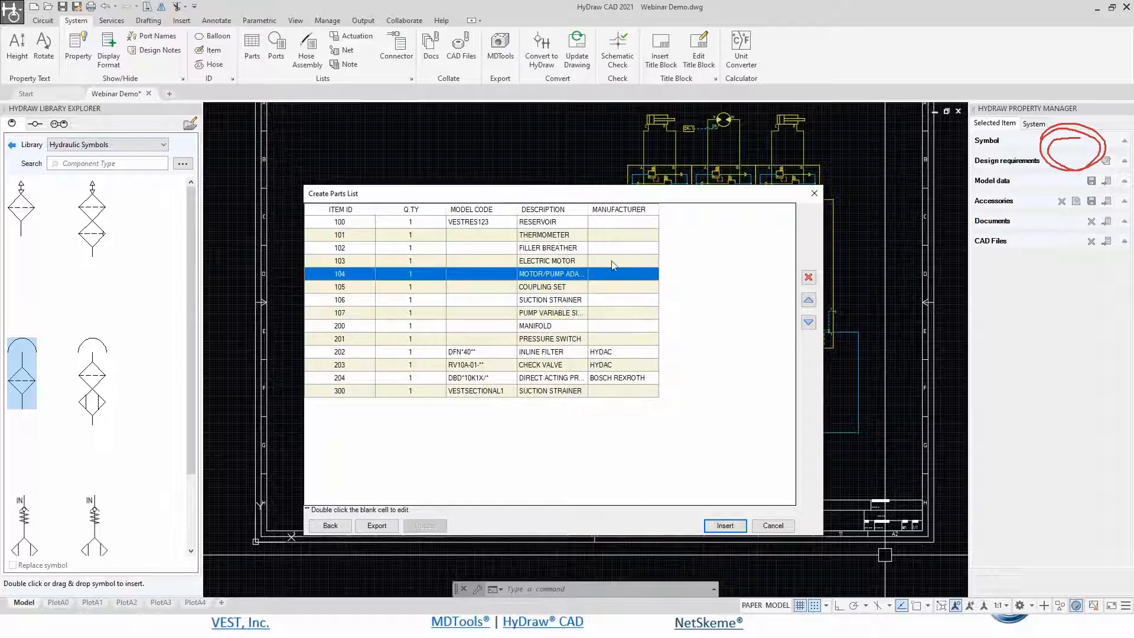
left_click(612, 263)
double_click(612, 263)
type("SIEM")
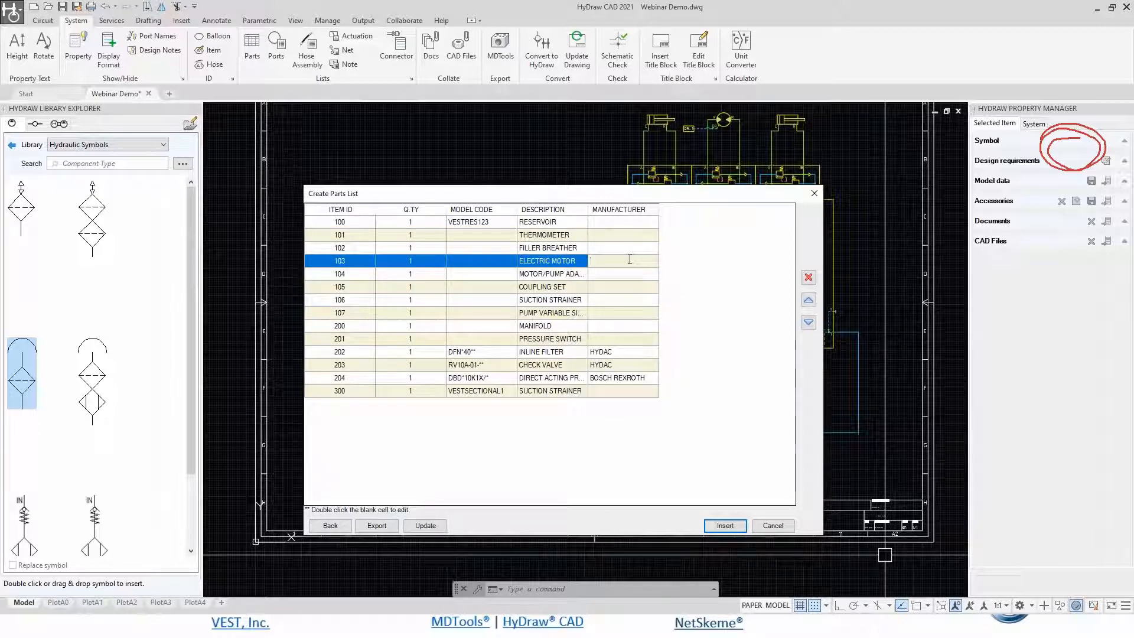
type("ENS")
Enter KTR as the manufacturer of both the coupling set and the motor/pump adapter in the parts list.
left_click(611, 288)
double_click(613, 288)
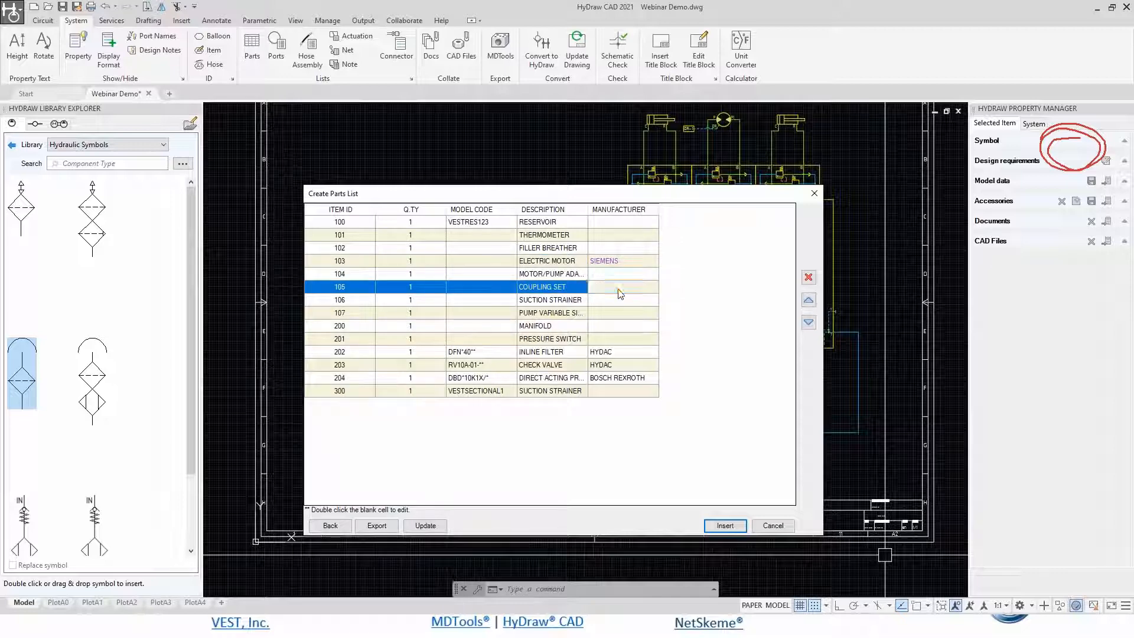
type("KTR")
left_click(614, 275)
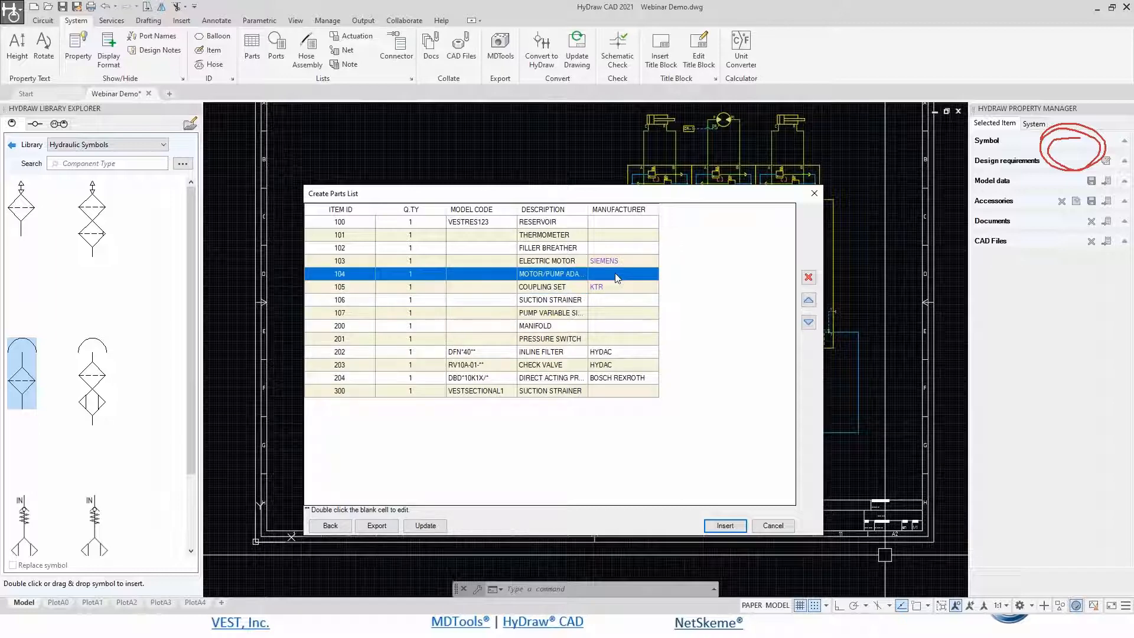
double_click(616, 275)
type("KTR")
double_click(473, 273)
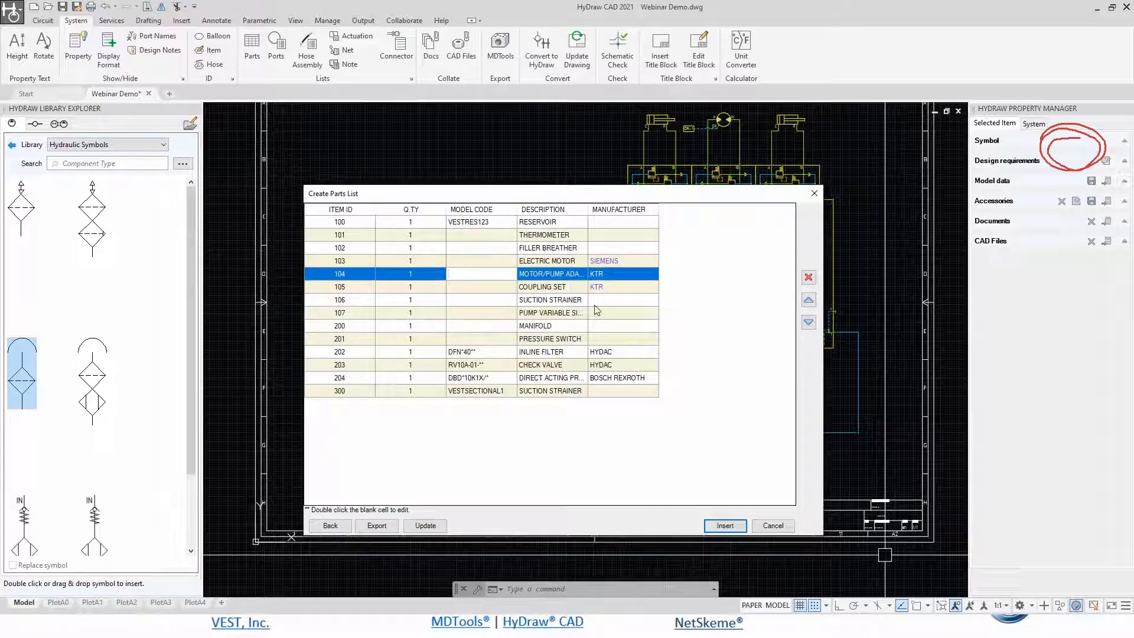
Set the manufacturer of suction strainer 106 to MP FILTRI and of variable pump 107 to PARKER.
double_click(614, 300)
type("M")
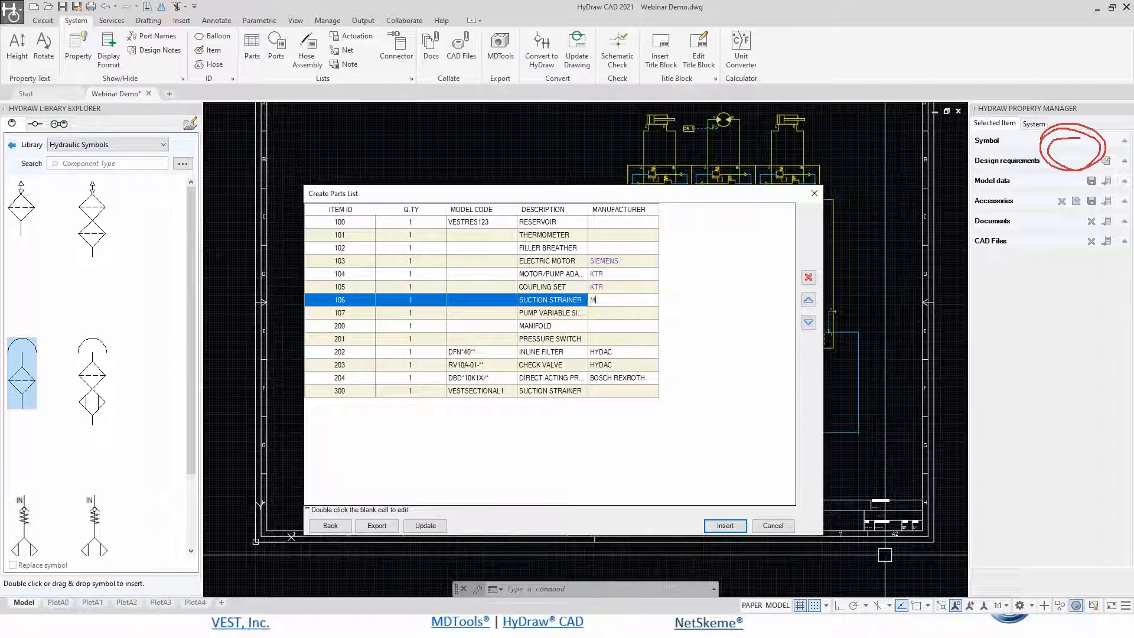
type("P FILTRI")
left_click(605, 314)
double_click(620, 313)
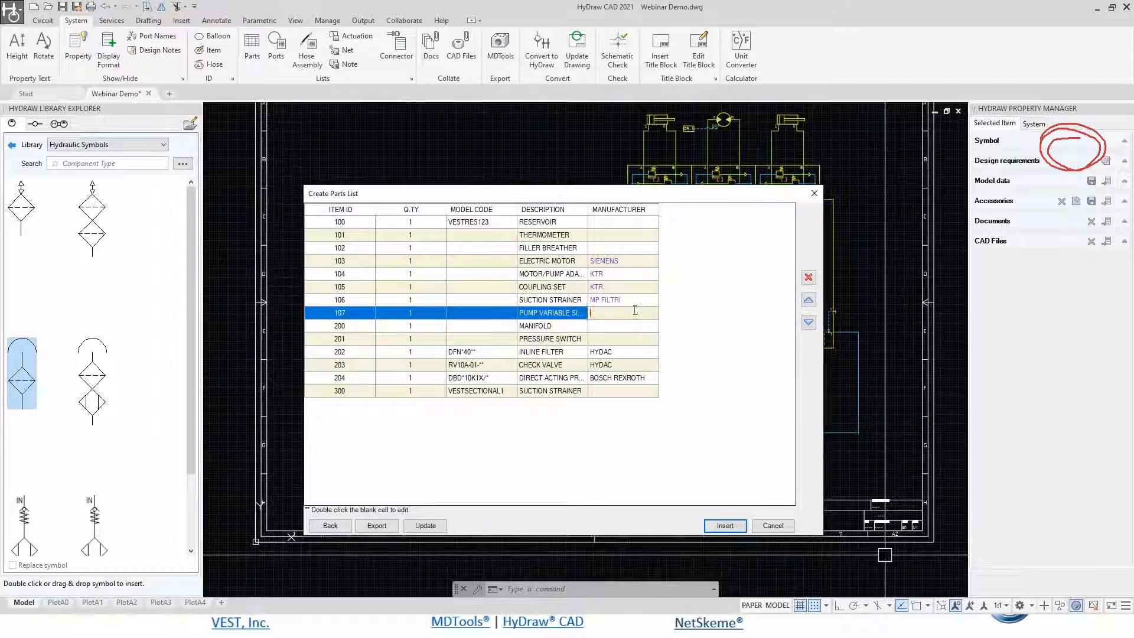
type("PARKER")
Set the manifold's manufacturer to VEST and update the schematic with the manufacturers entered in the parts list.
left_click(617, 326)
double_click(643, 329)
type("VEST")
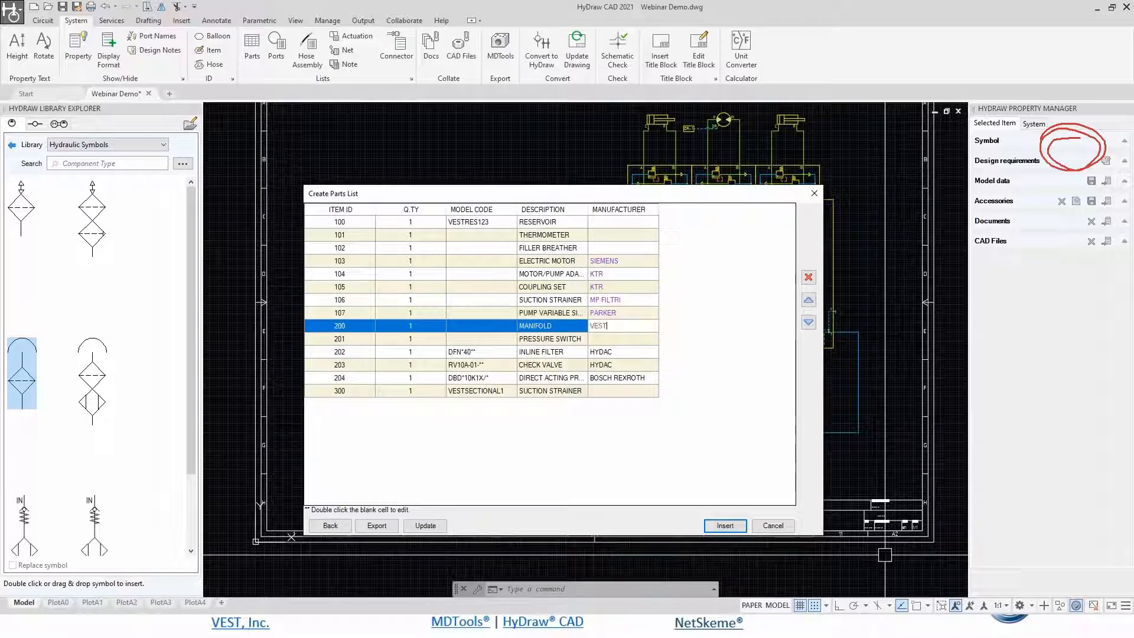
left_click_drag(486, 188, 500, 153)
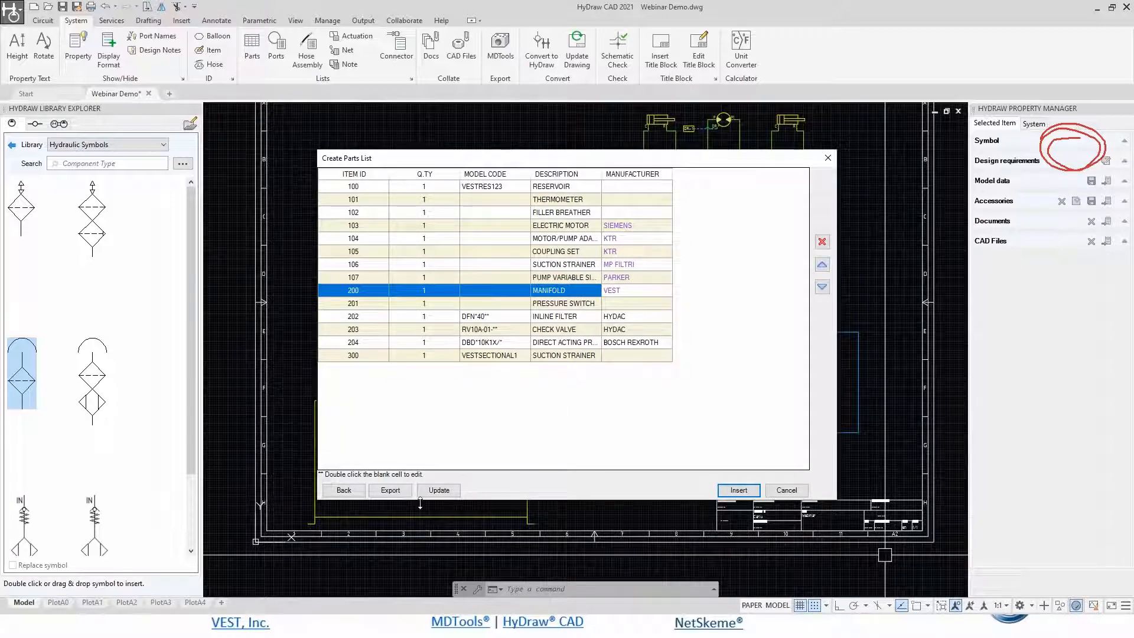
left_click(509, 329)
left_click(438, 490)
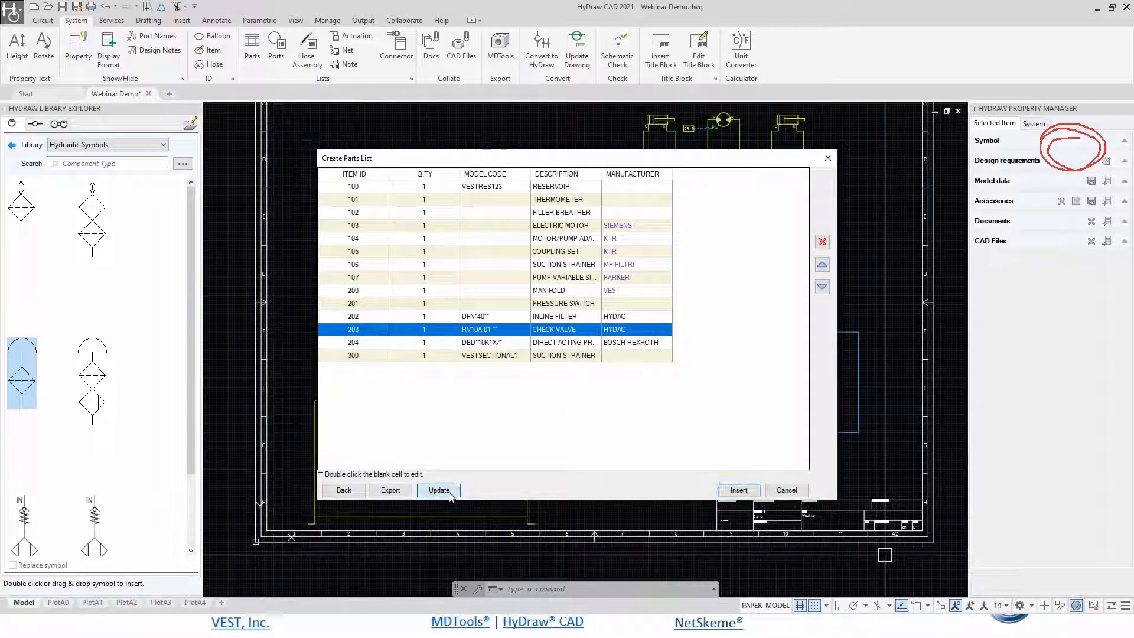
left_click(631, 354)
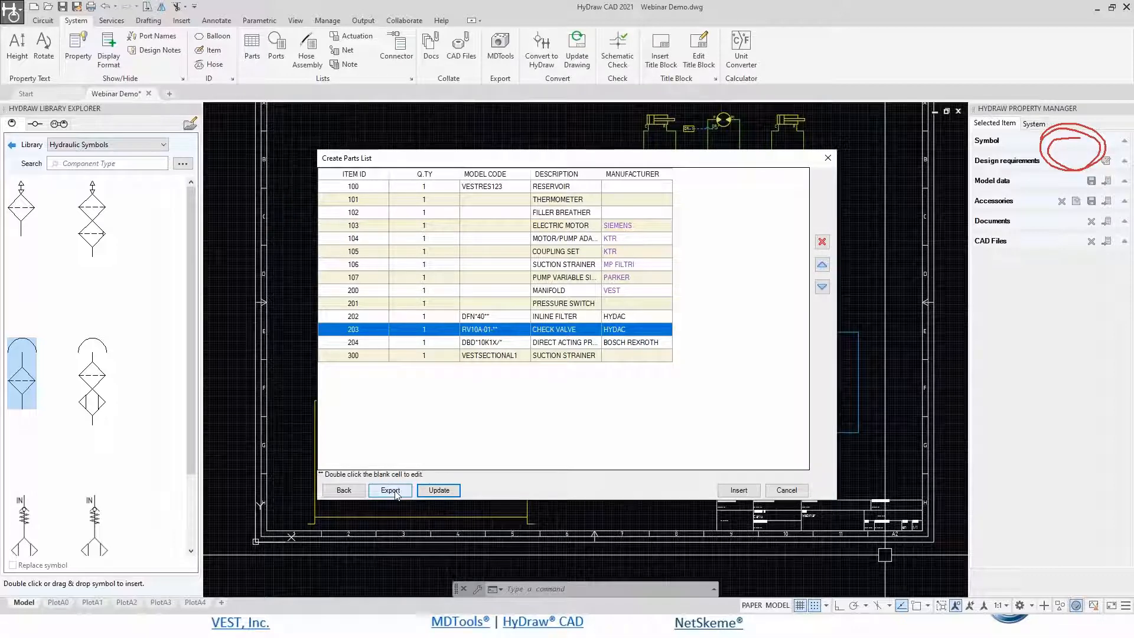
Insert the parts list table into the empty upper-left corner of the drawing sheet.
left_click(739, 490)
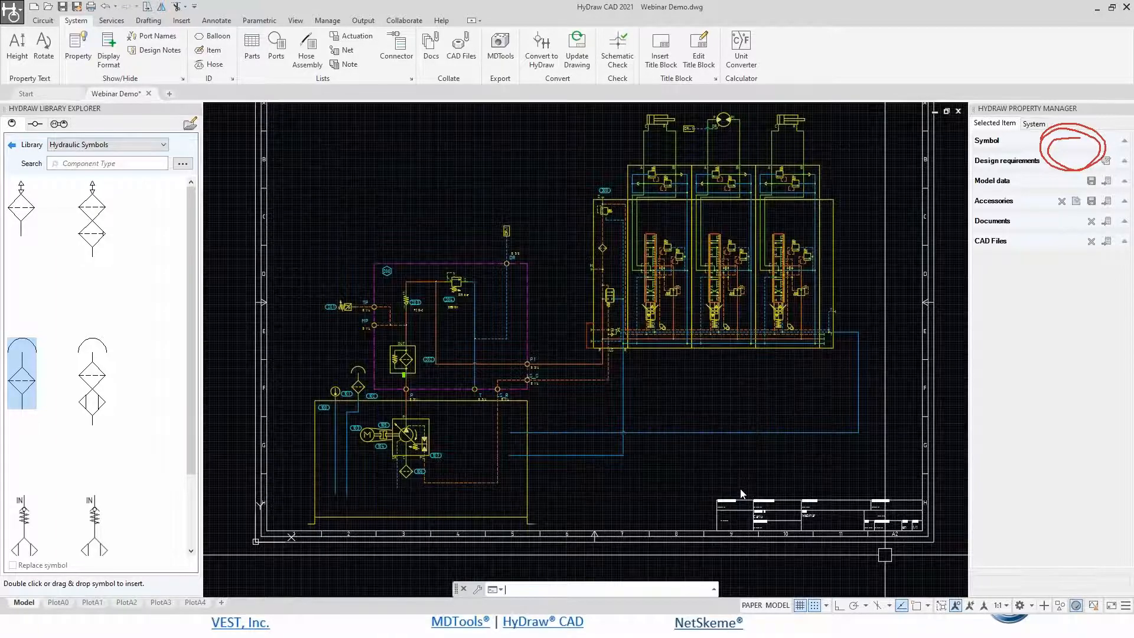
middle_click_drag(431, 206, 518, 324)
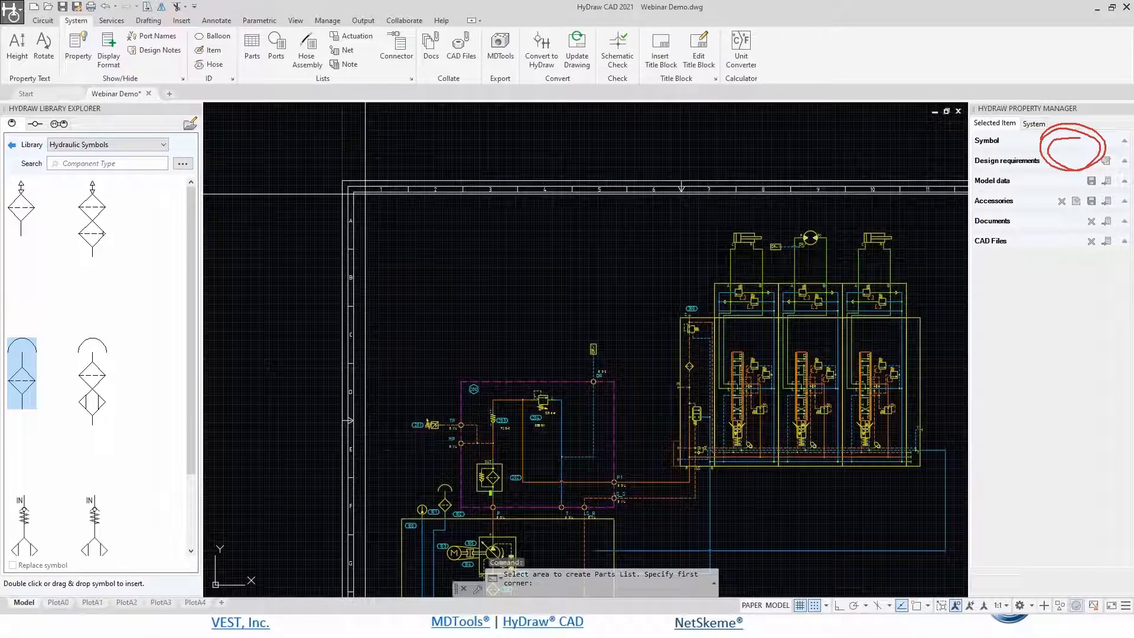
left_click(614, 374)
left_click(358, 341)
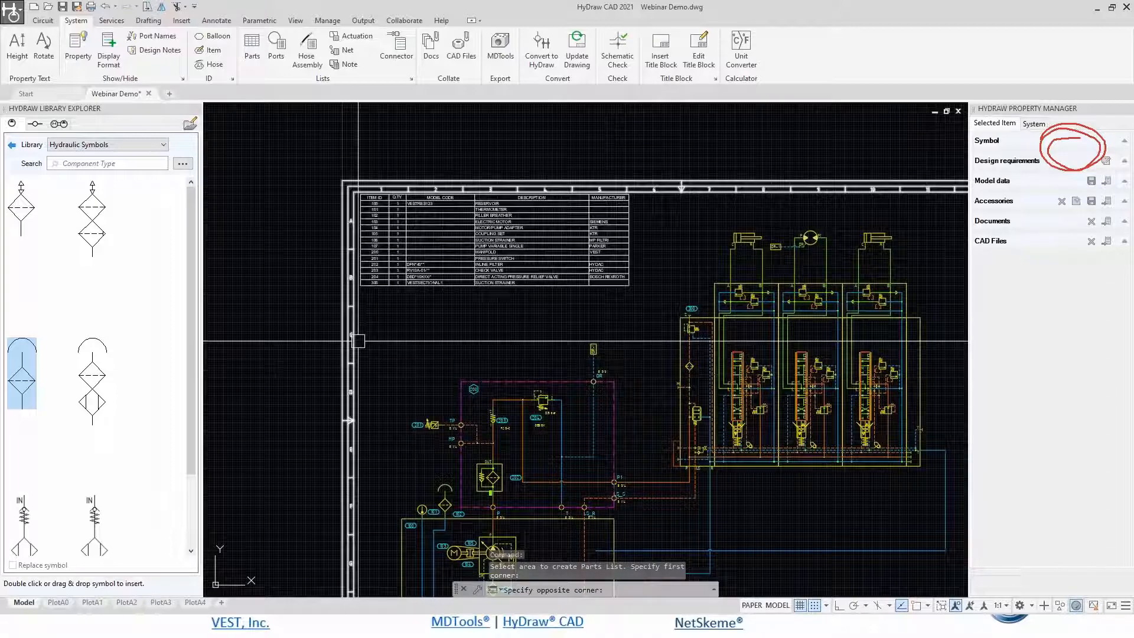
key("Escape")
scroll(480, 224, "up", 2)
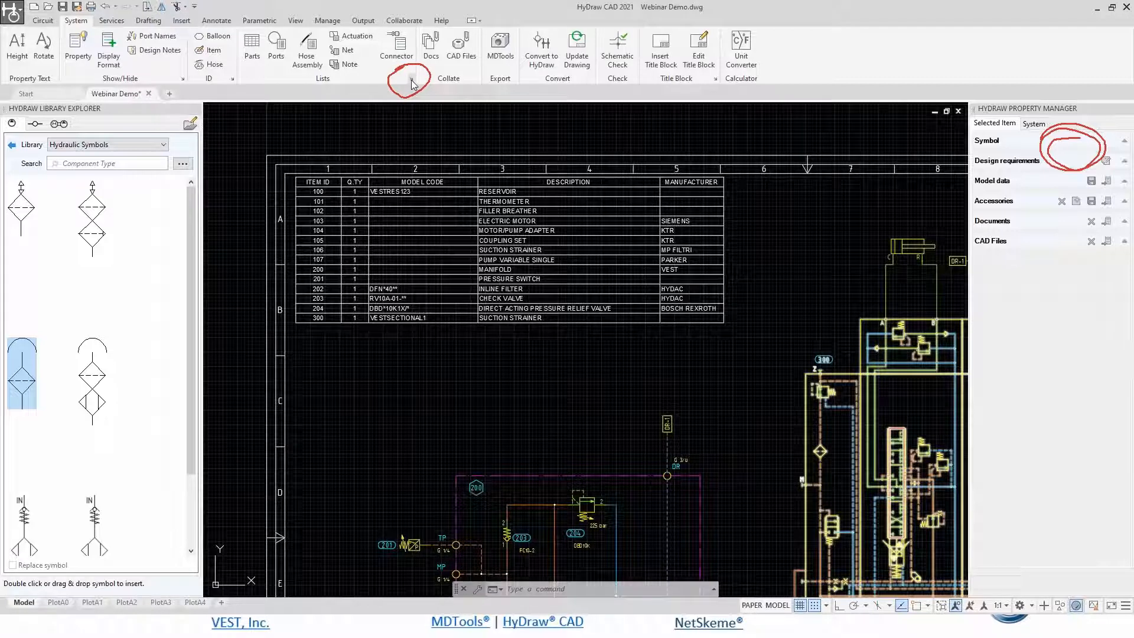
Make HyDraw default the active parts list format in the list and chart settings, comparing it with the Hidroser format.
left_click(411, 79)
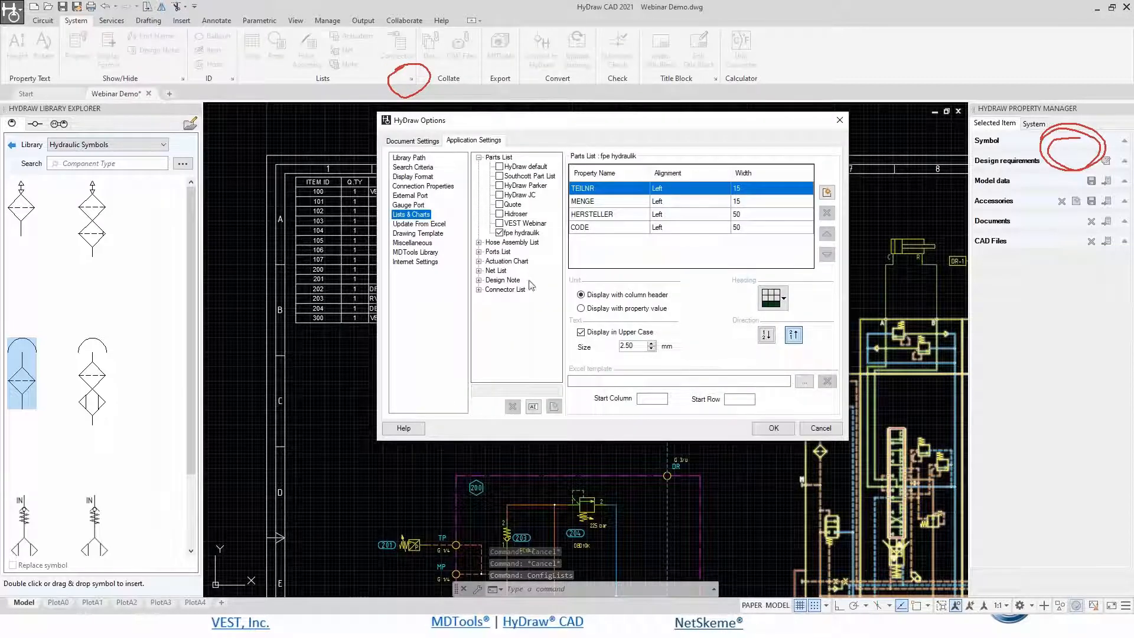
left_click(499, 167)
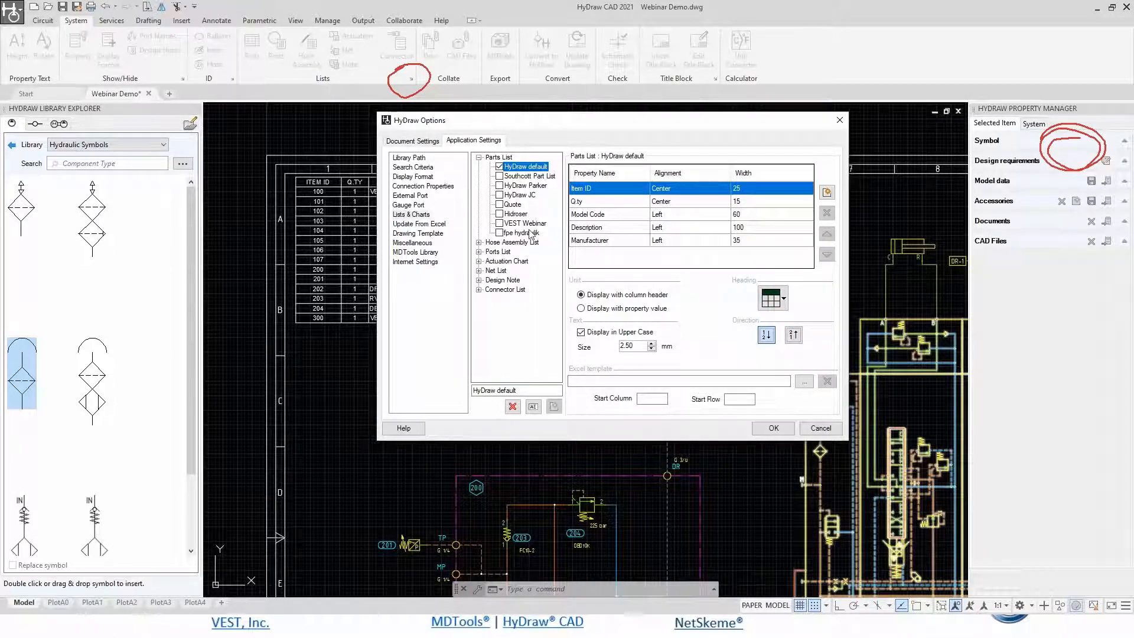
left_click(500, 214)
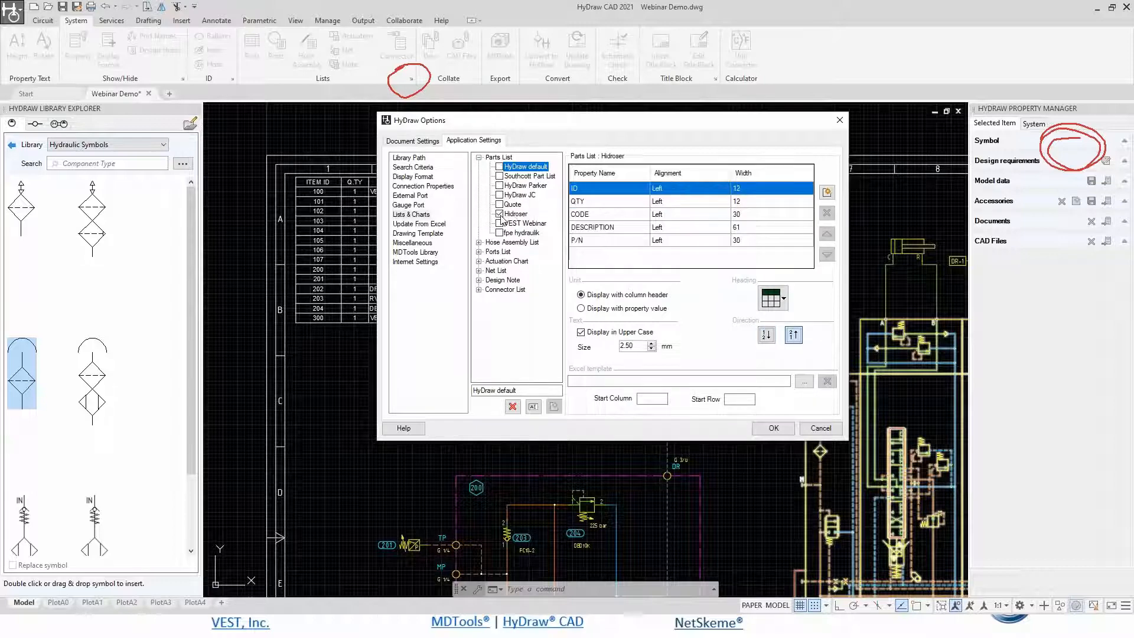
left_click(500, 167)
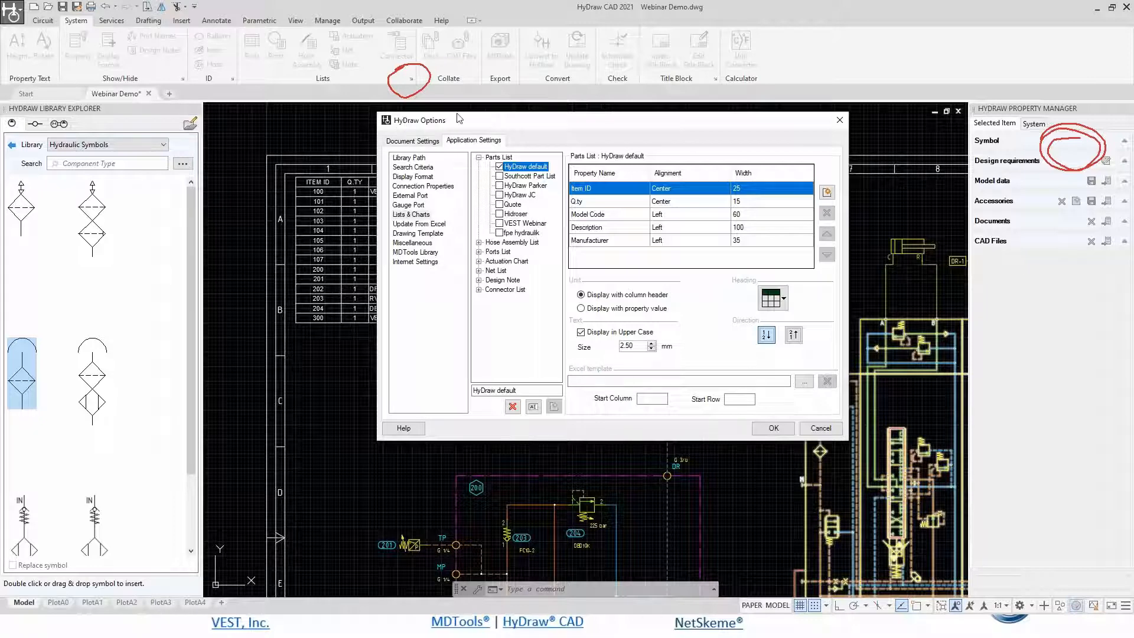
Review the hose assembly, ports, actuation, net, design note and connector list formats, and accept the list settings.
left_click(479, 243)
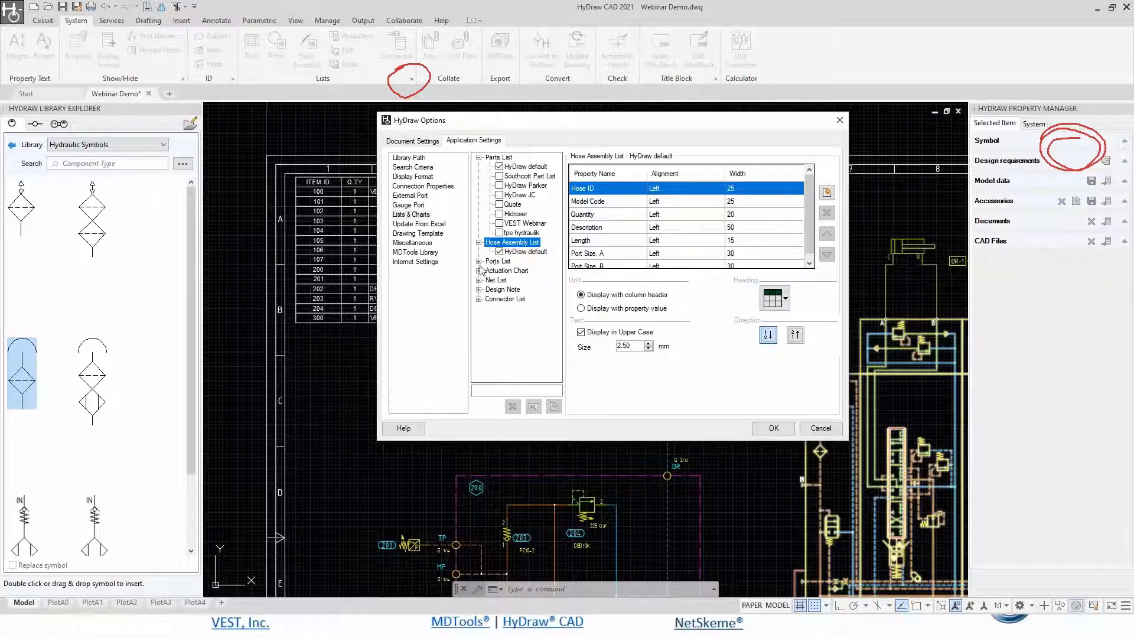
left_click(480, 262)
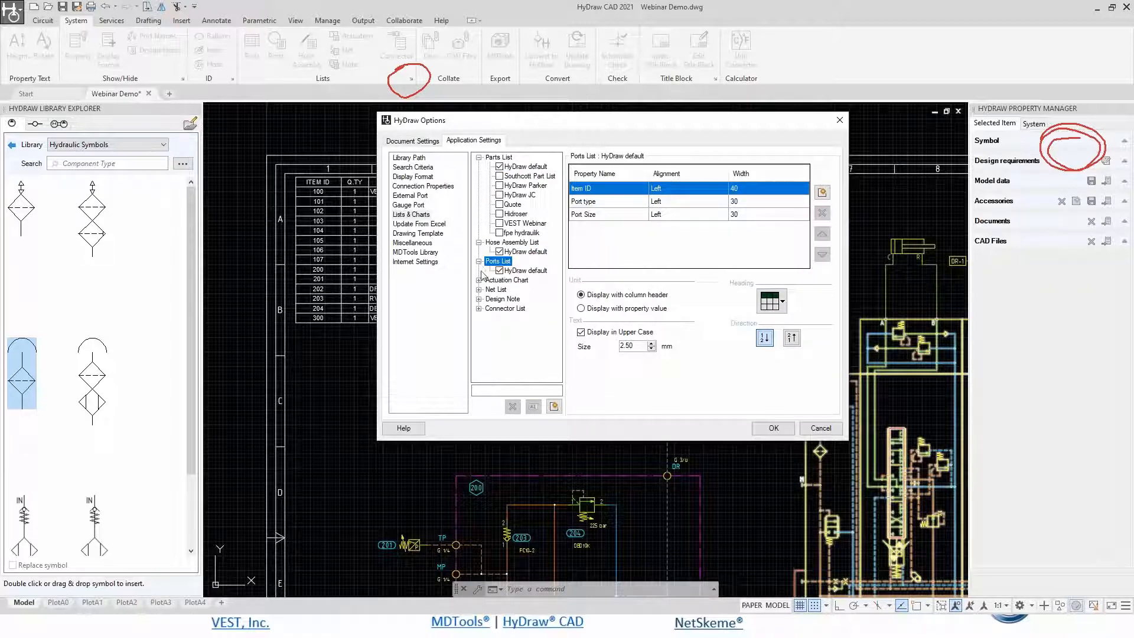
left_click(479, 281)
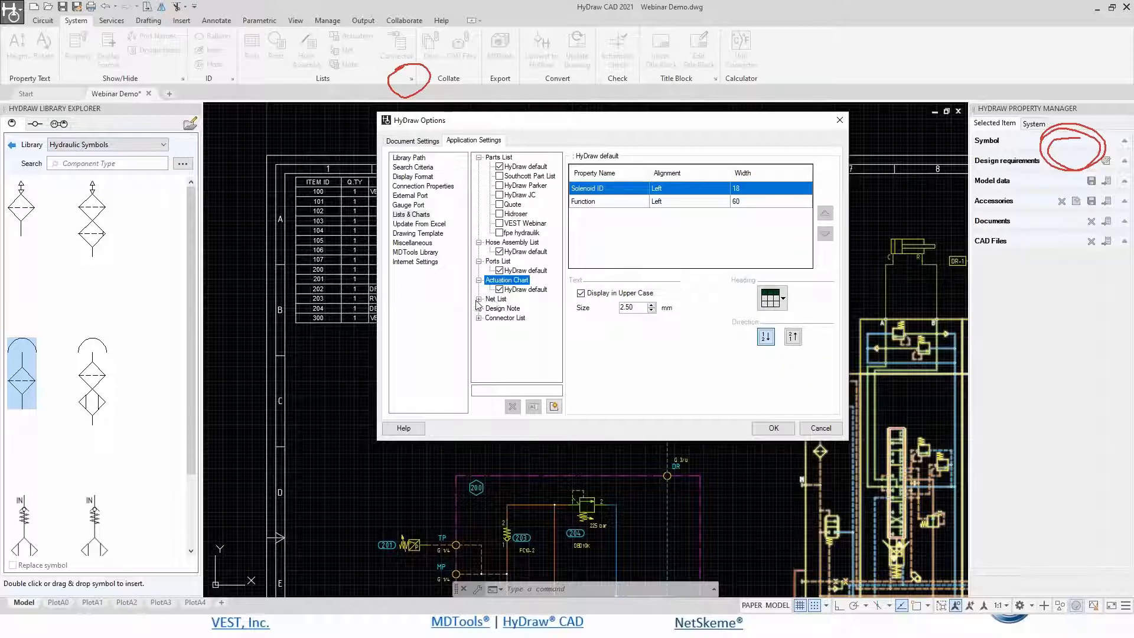
left_click(479, 300)
left_click(479, 319)
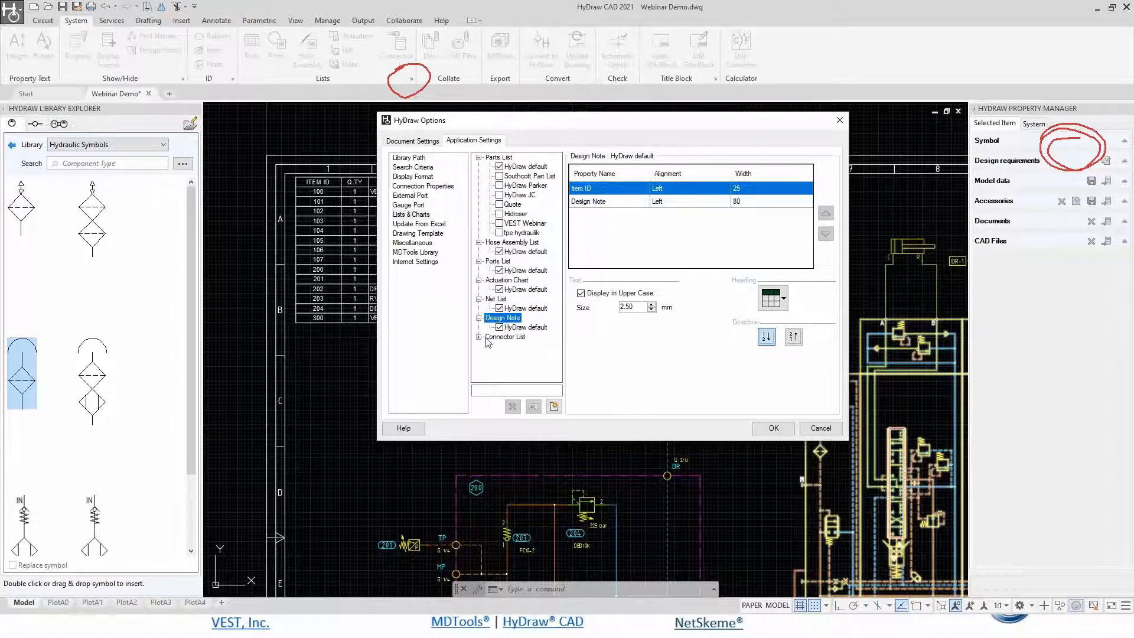
left_click(479, 337)
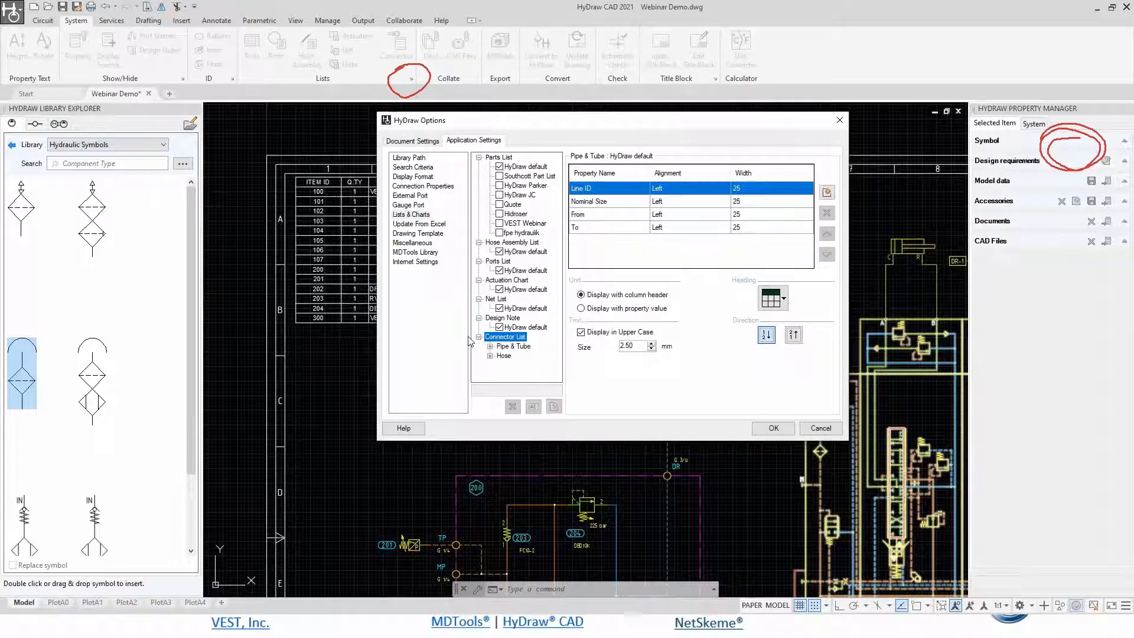
left_click(769, 430)
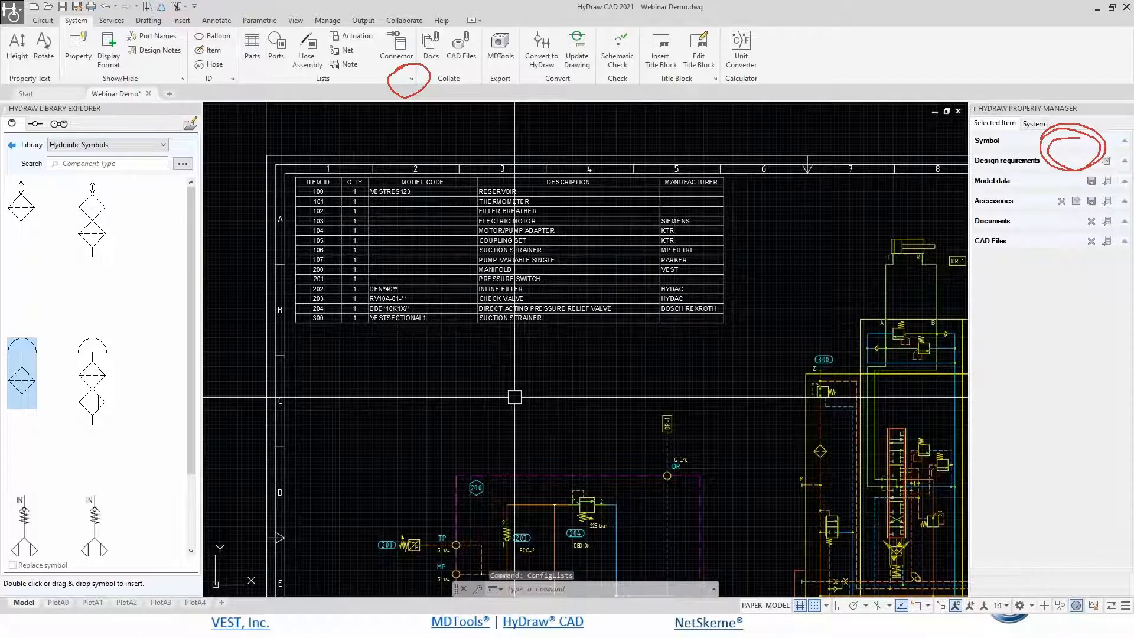
Create a ports list from all ports of manifold 200 and insert its table in the empty area above the manifold.
middle_click_drag(510, 391, 454, 174)
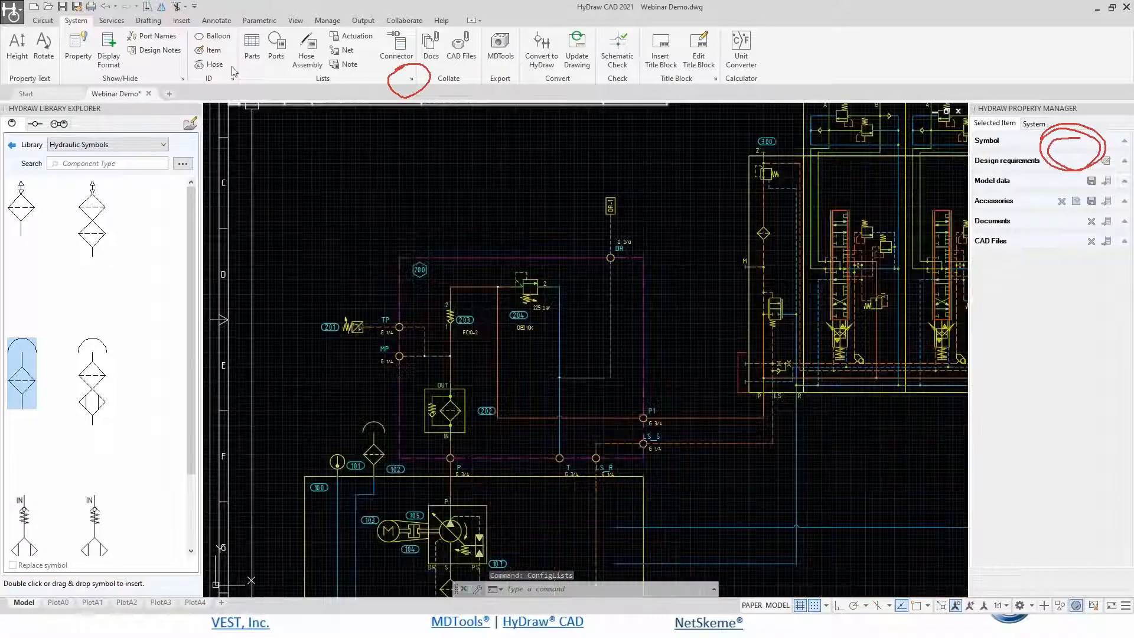
left_click(276, 49)
left_click(293, 156)
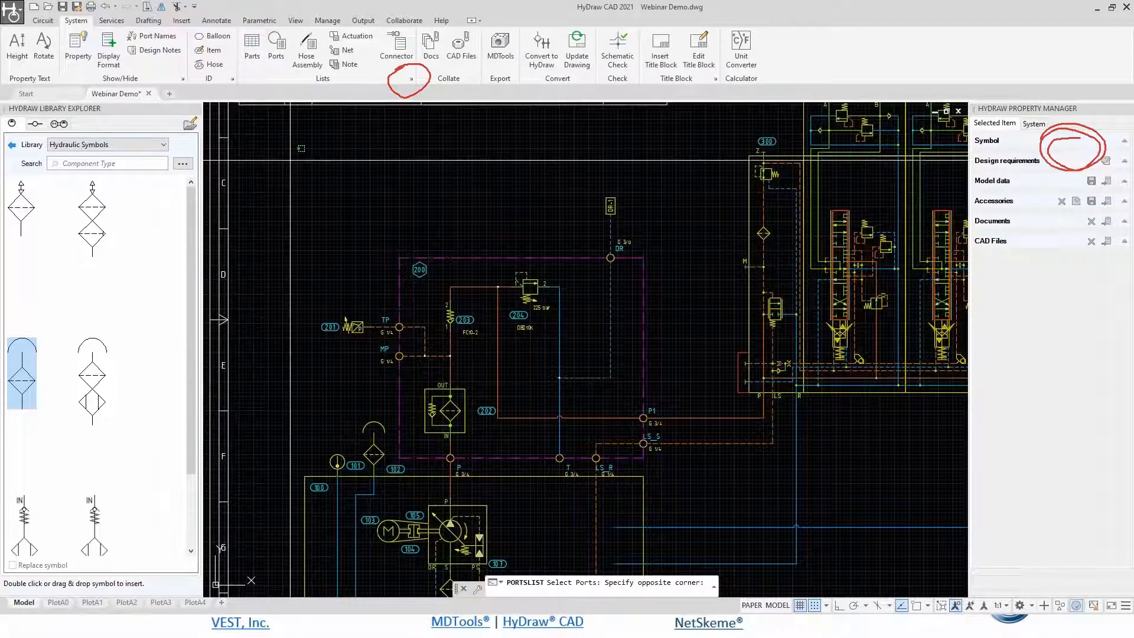
left_click(654, 500)
key("Return")
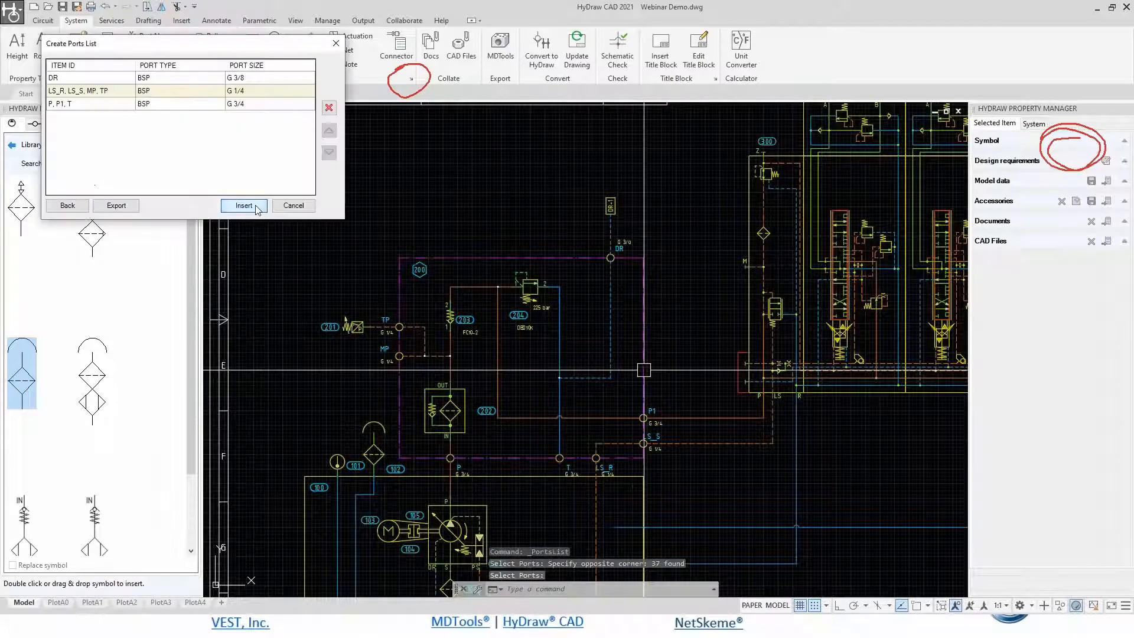
left_click(257, 207)
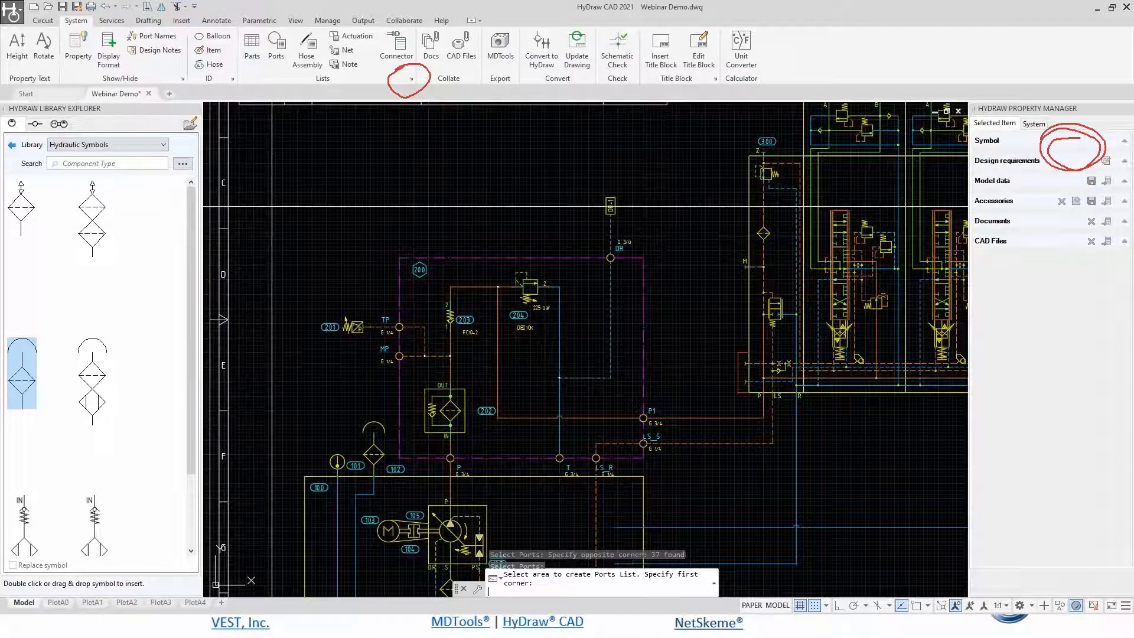
left_click(257, 167)
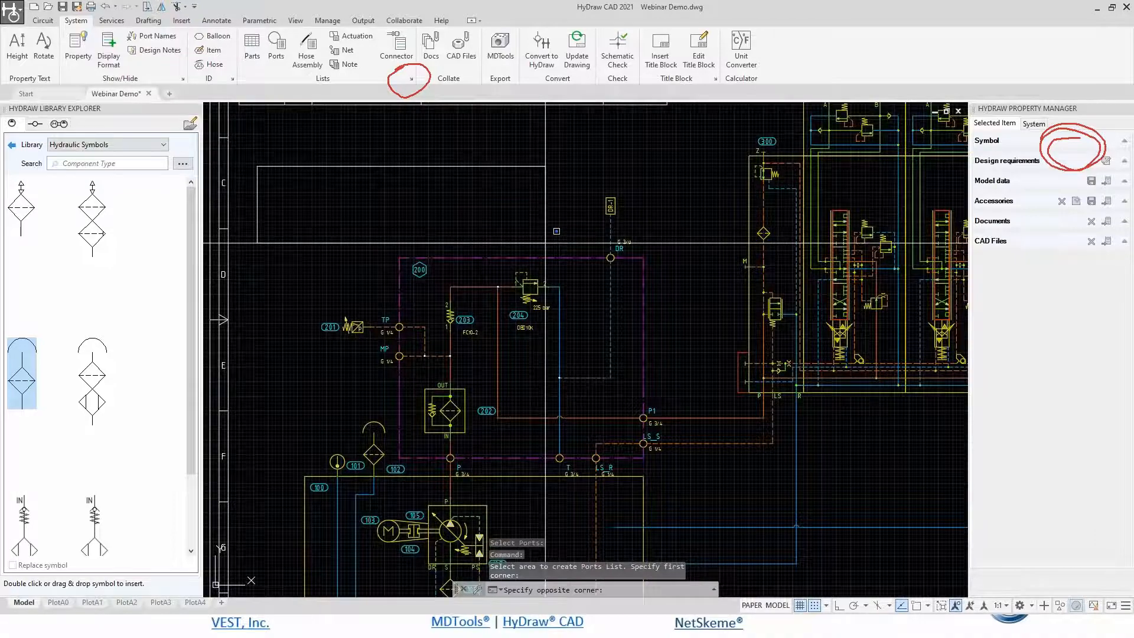
left_click(545, 242)
Move the ports list table directly above manifold 200, aligned with the manifold's left edge.
middle_click_drag(438, 169, 514, 183)
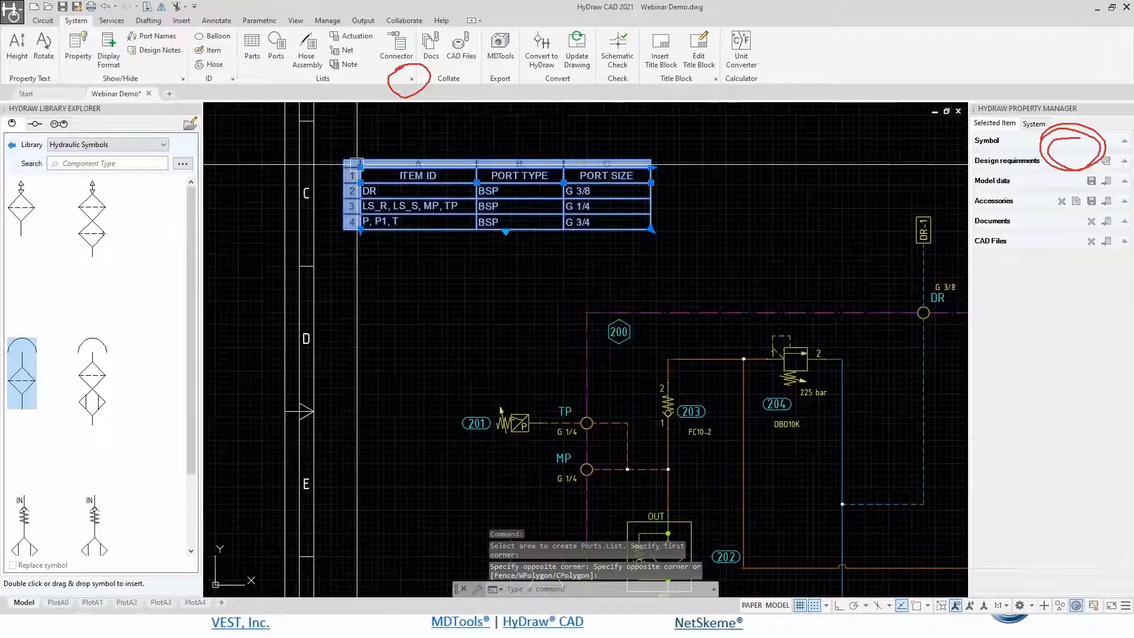
left_click(358, 165)
left_click(587, 208)
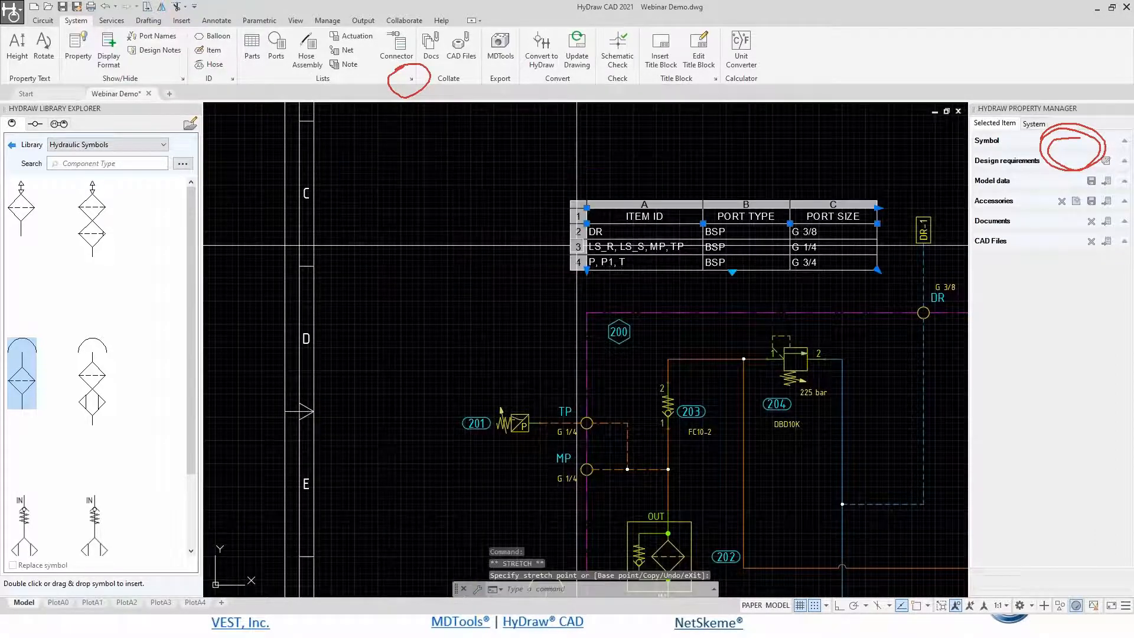
key("Escape")
key("Escape")
scroll(561, 251, "down", 2)
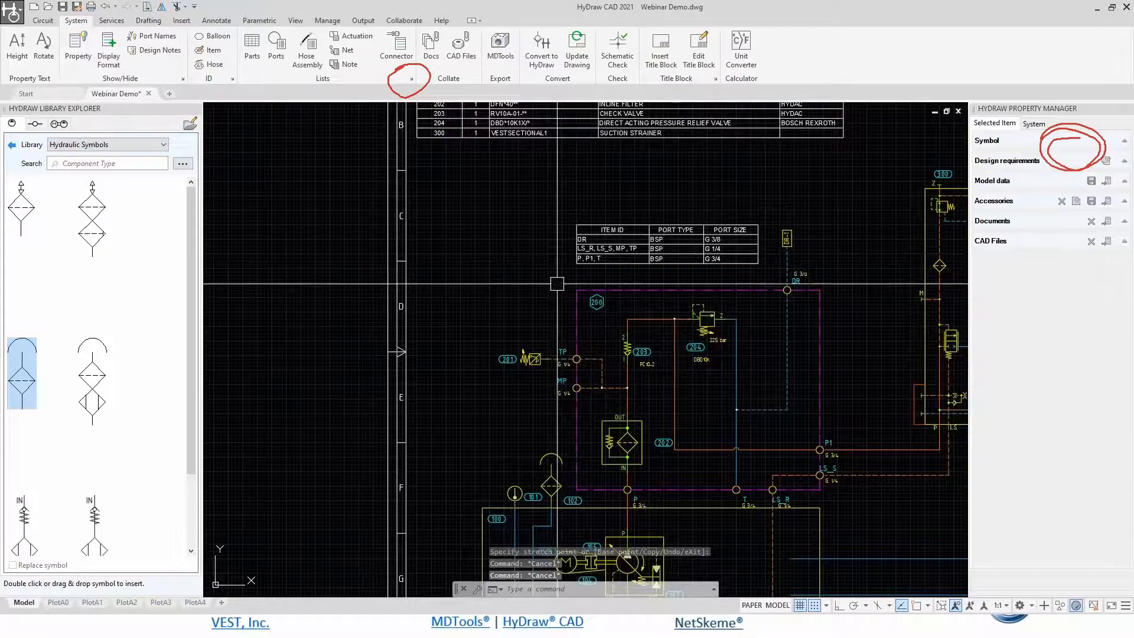
Configure the manifold's port P as an SAE Flange port of size 3/4" Code 62.
middle_click_drag(646, 326, 547, 235)
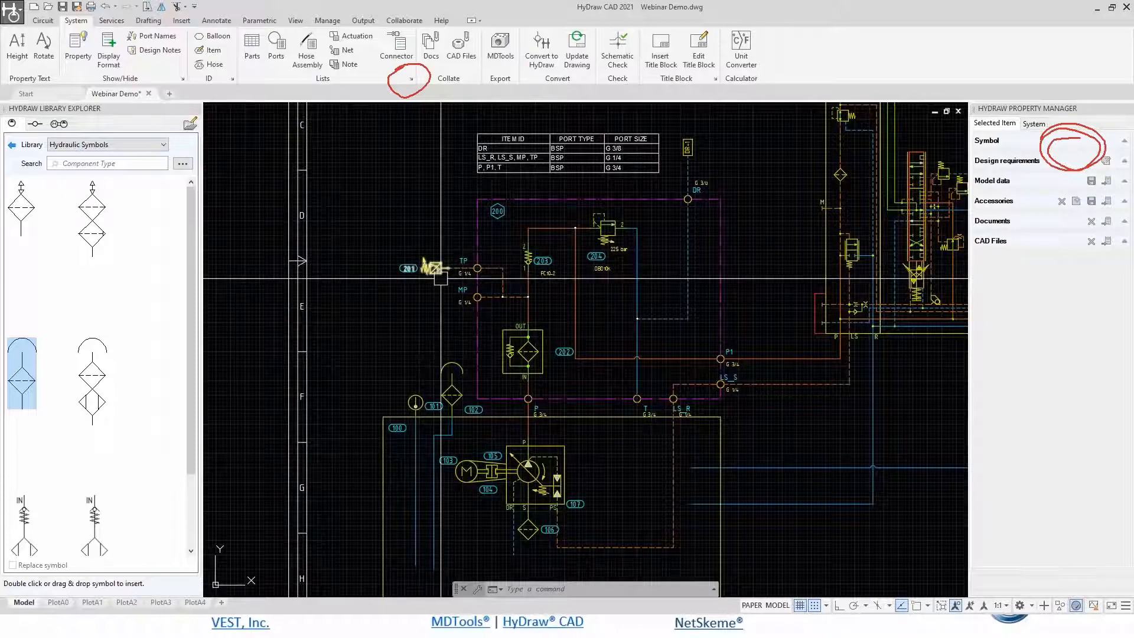
scroll(521, 385, "up", 8)
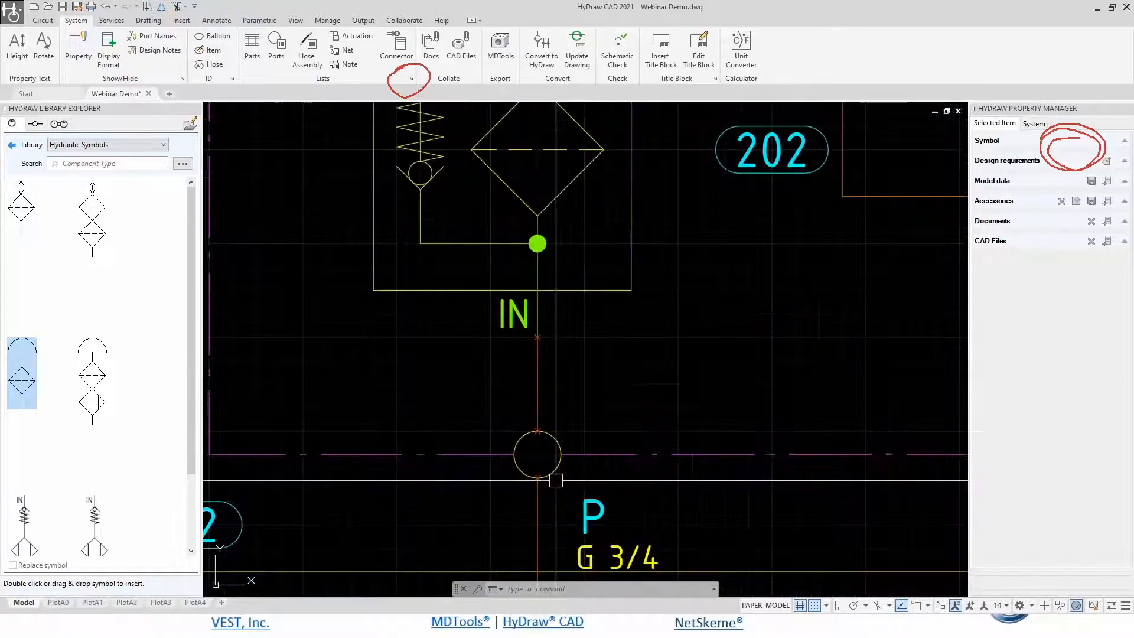
left_click(555, 474)
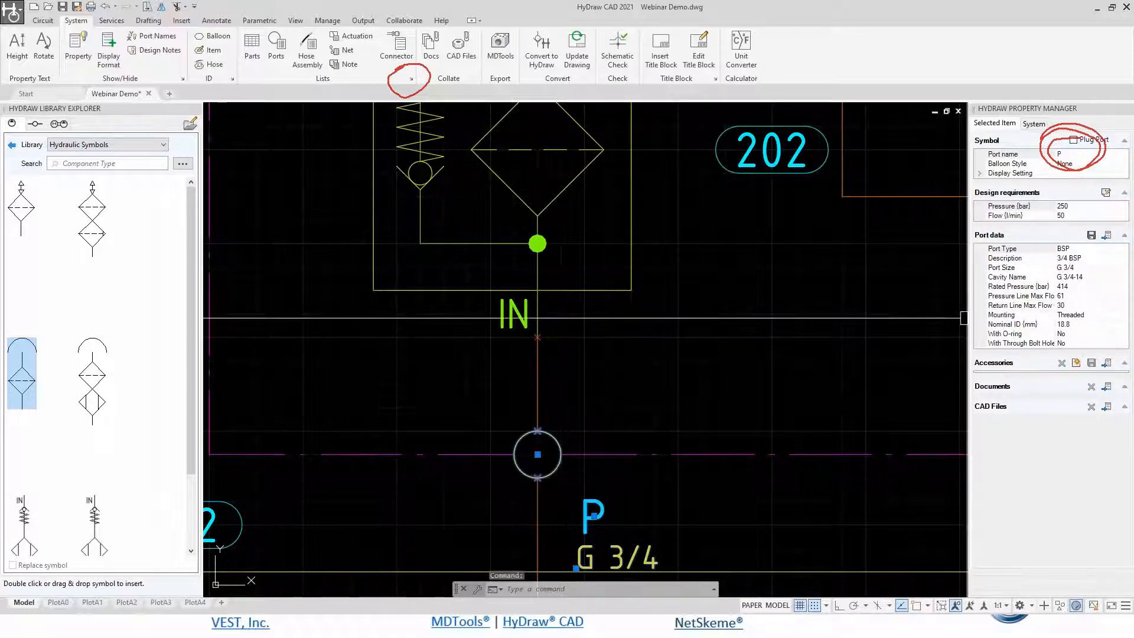
left_click(1107, 236)
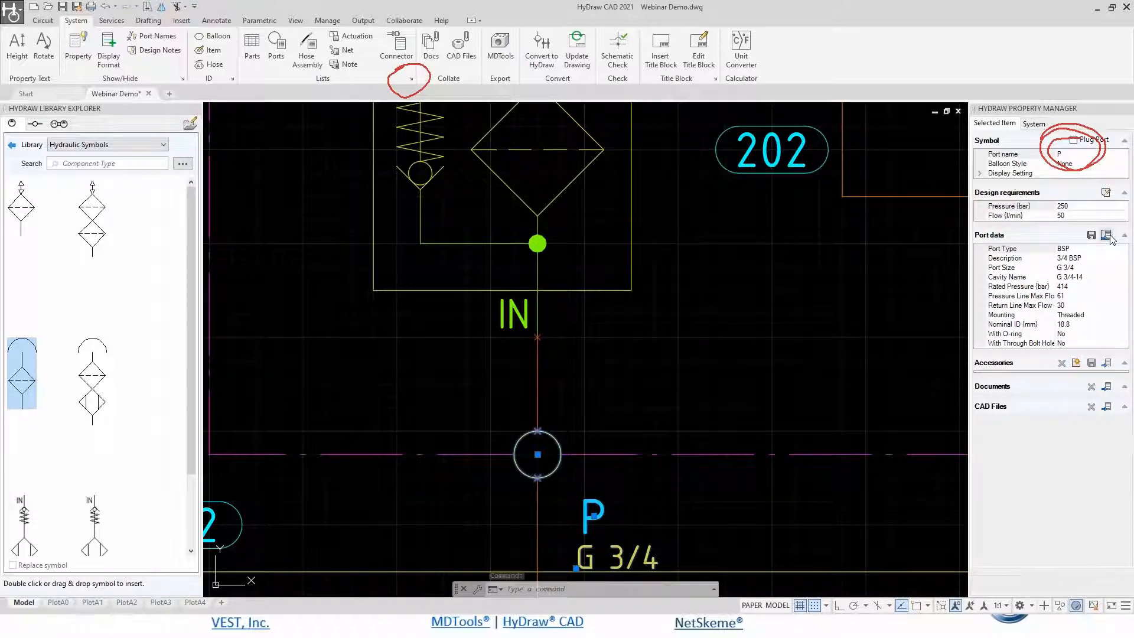
left_click(747, 356)
left_click(718, 388)
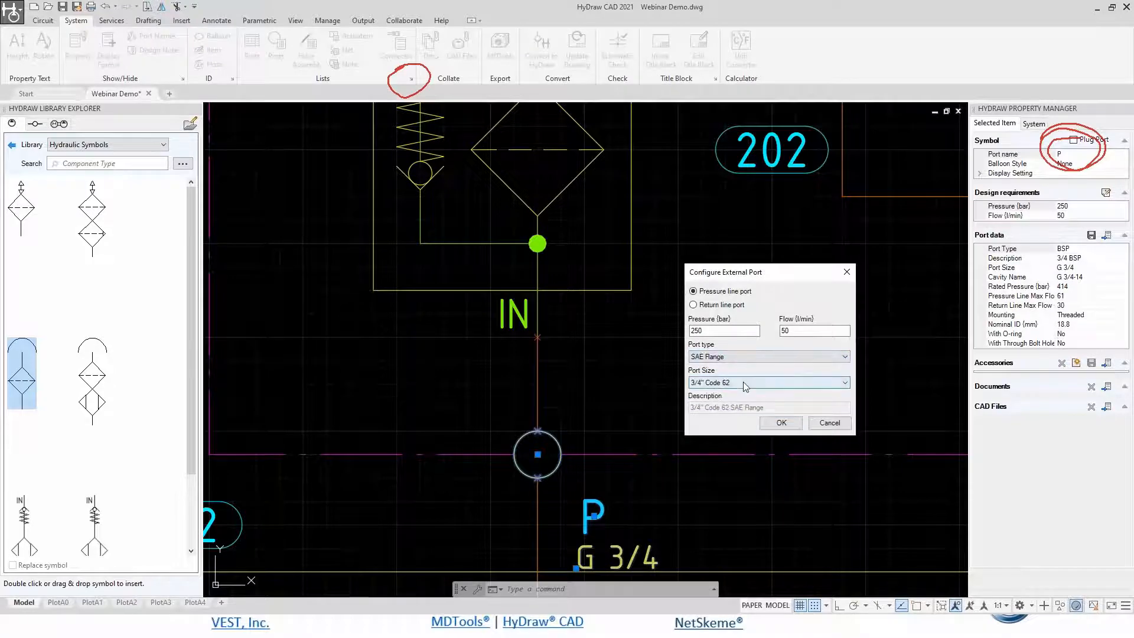
left_click(743, 382)
left_click(745, 385)
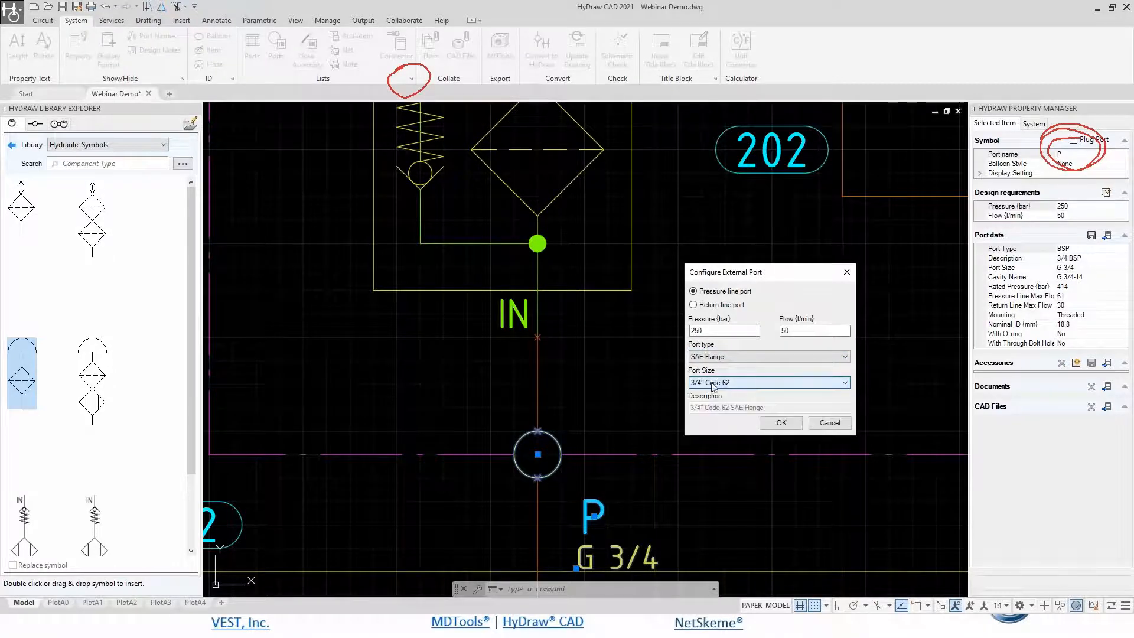
left_click(782, 423)
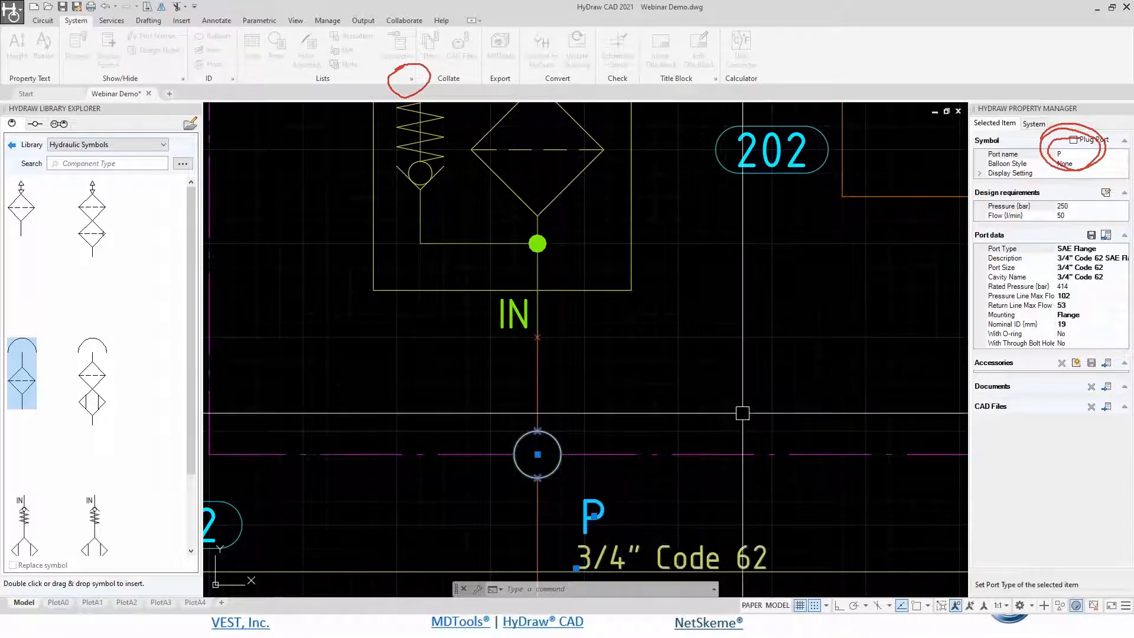
Add a Bolt Kit accessory to port P and place its balloon above the port, clear of the size label.
middle_click_drag(707, 415, 675, 287)
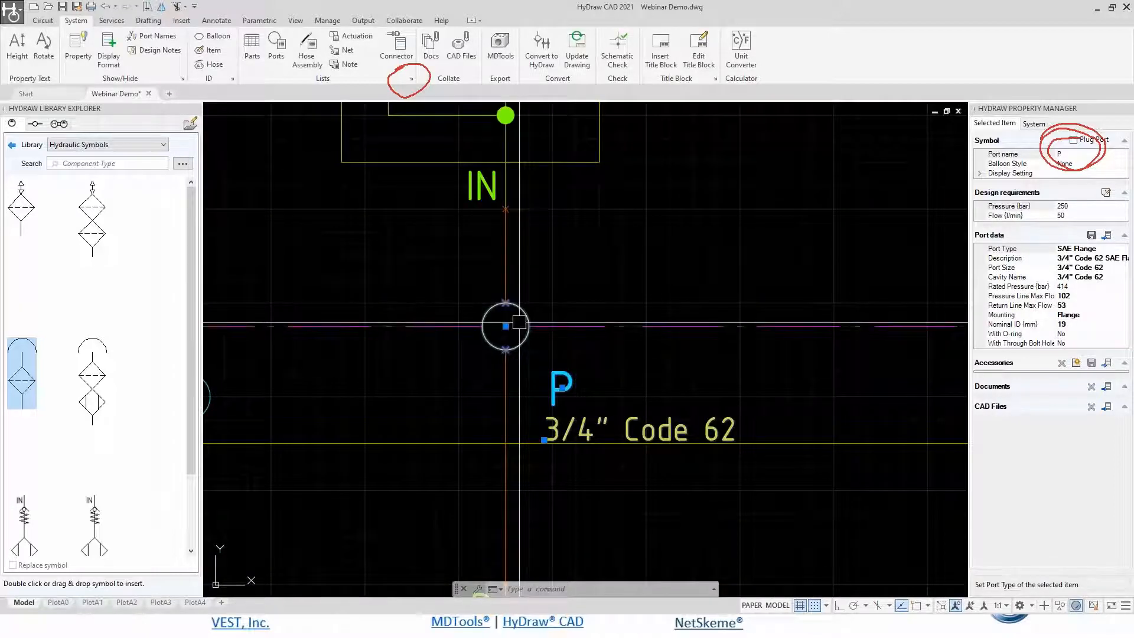
left_click(1075, 363)
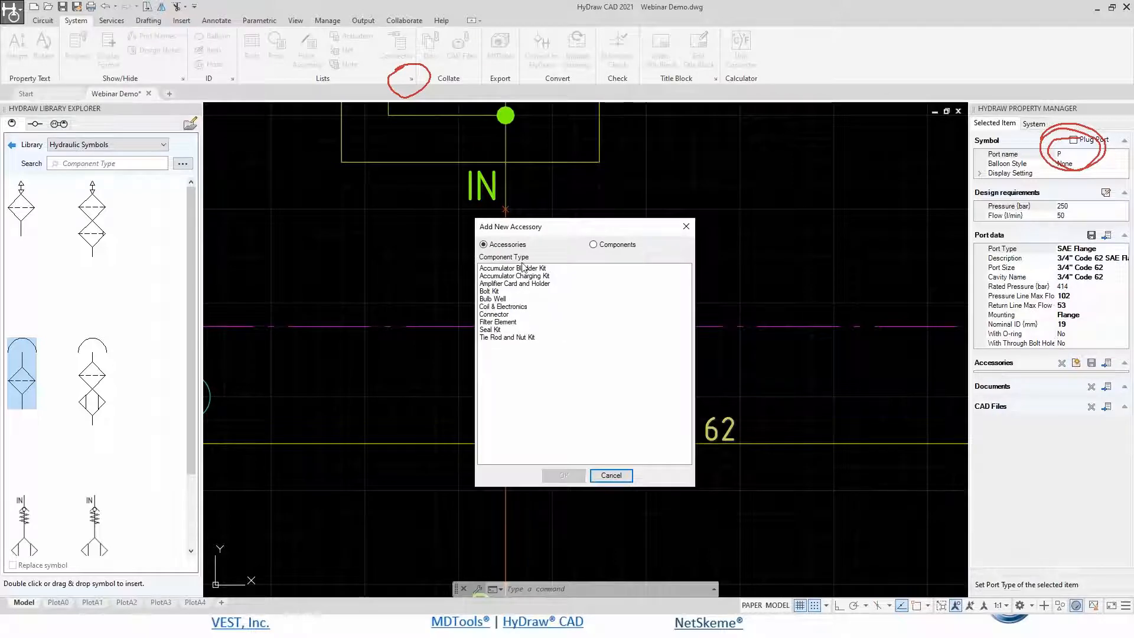
left_click(496, 292)
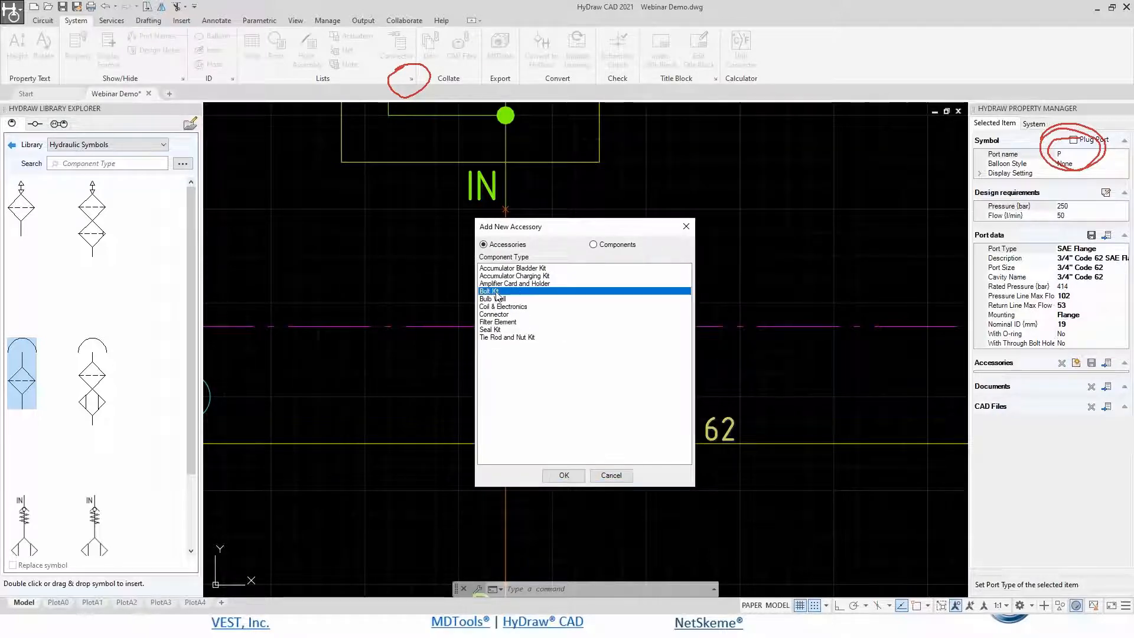
left_click(563, 476)
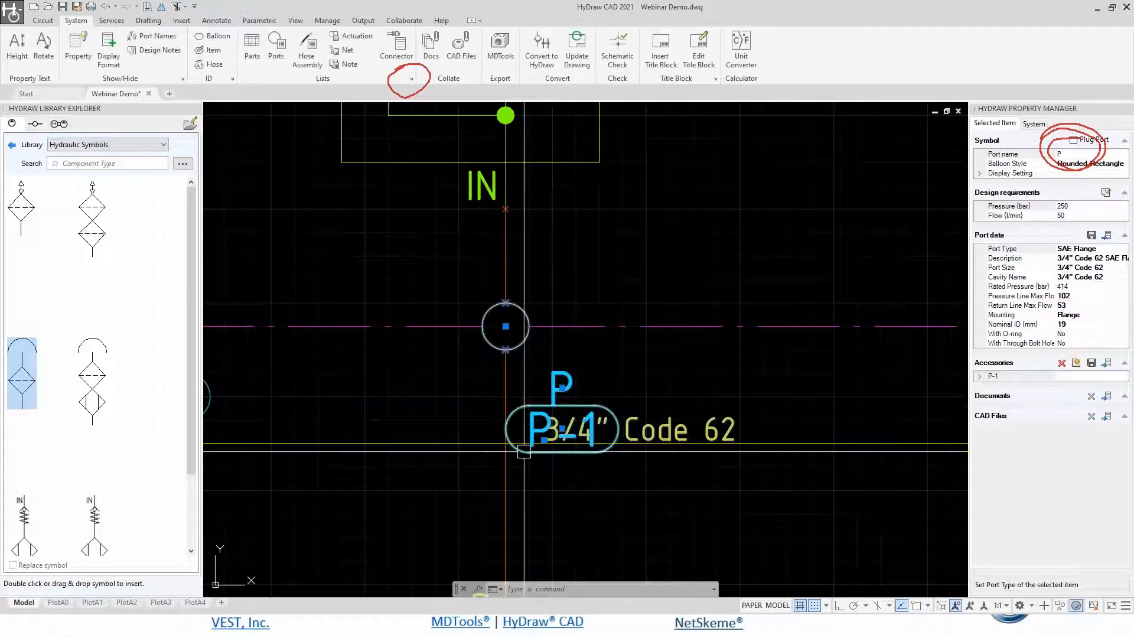
left_click(562, 428)
left_click(600, 284)
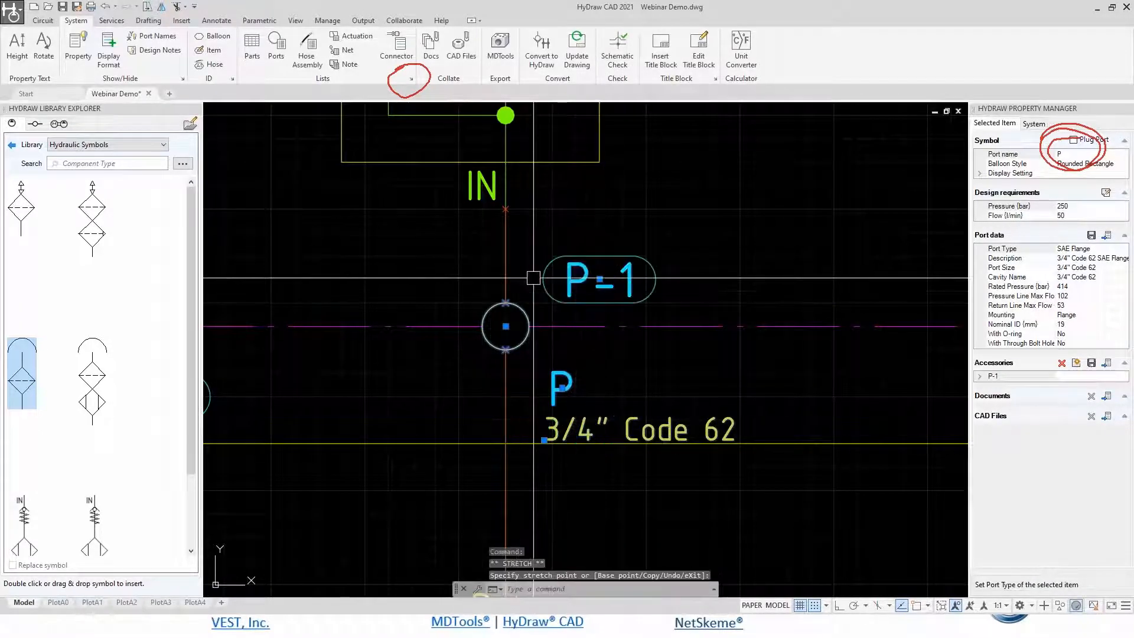
In the bolt kit's model data, set the model code to BOLT KIT 1 and the model family to BOLT KIT.
left_click(980, 378)
left_click(991, 395)
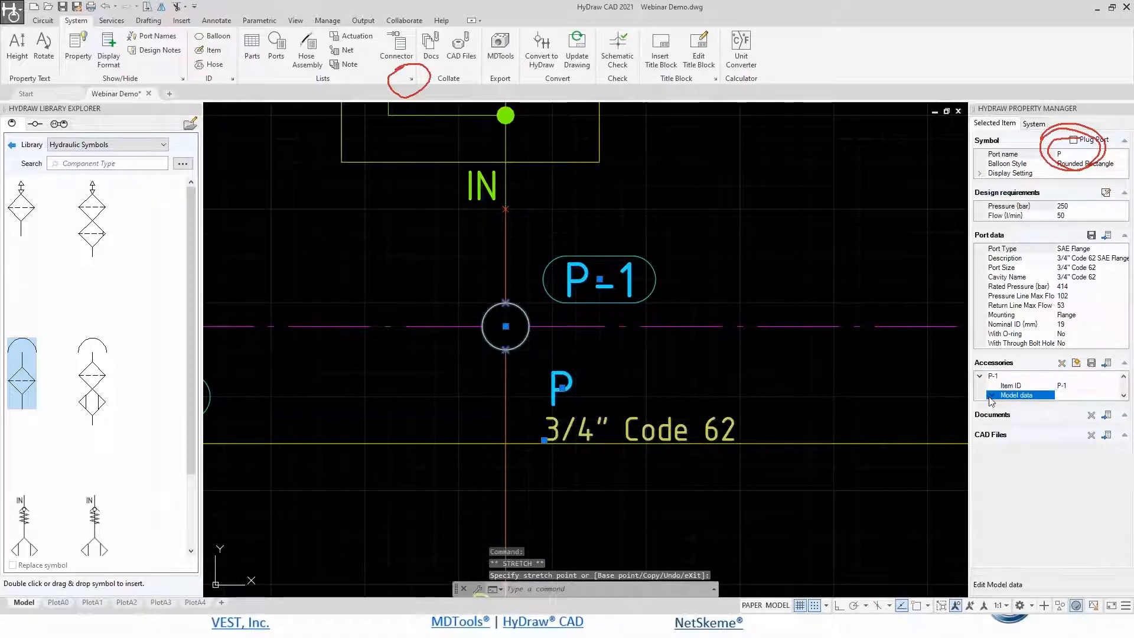
left_click_drag(1052, 404, 1066, 404)
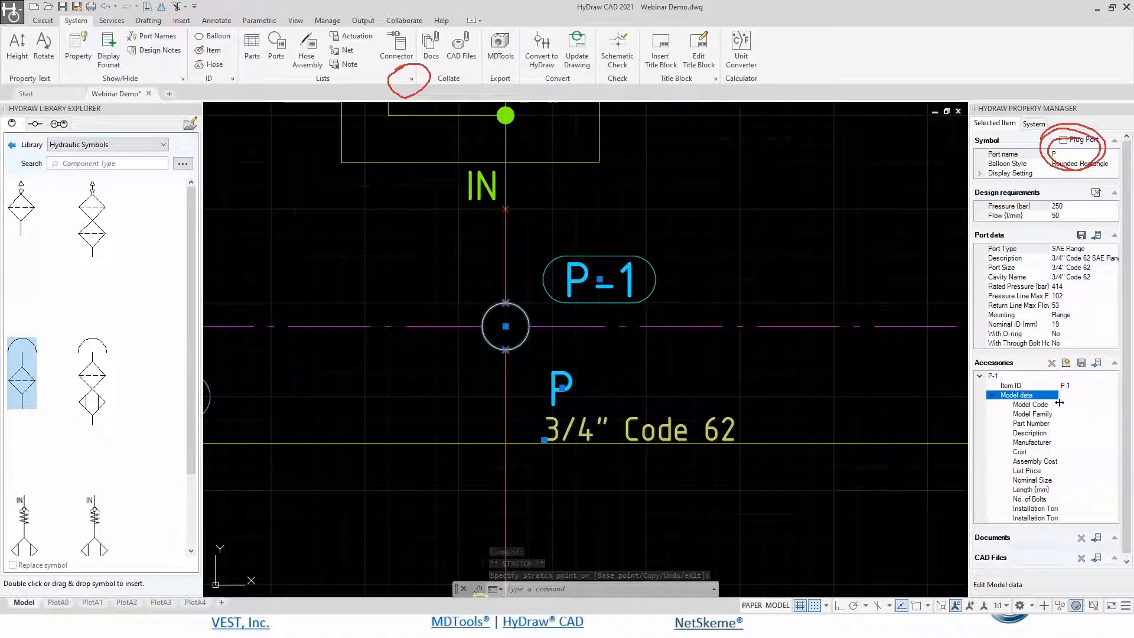
left_click(1070, 404)
type("BOL")
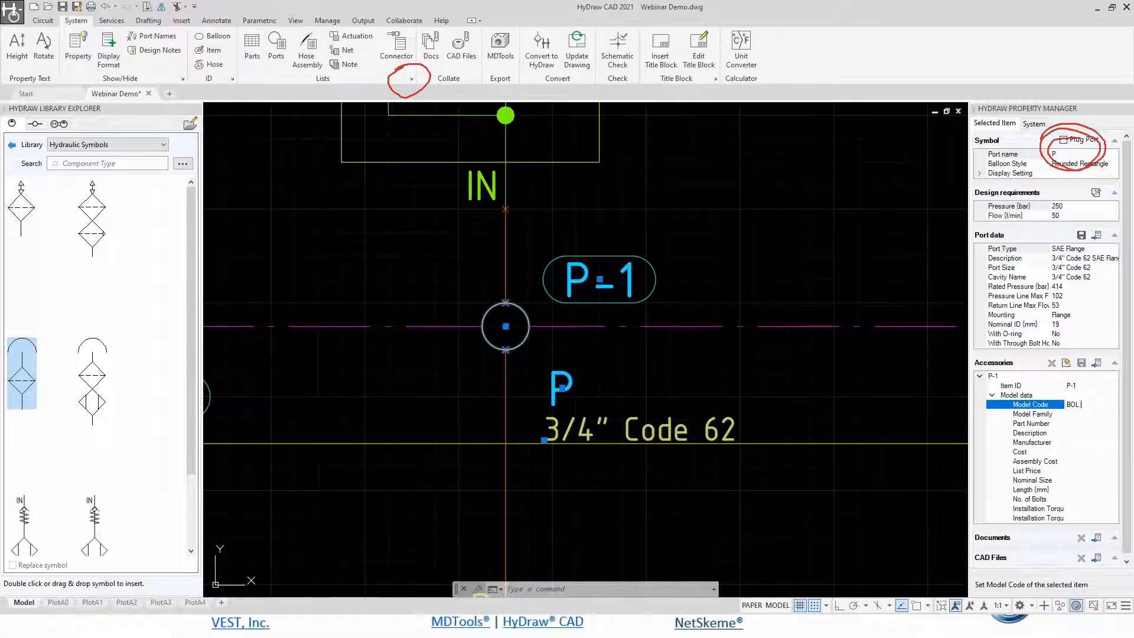
type("T KIT 1")
left_click(1073, 414)
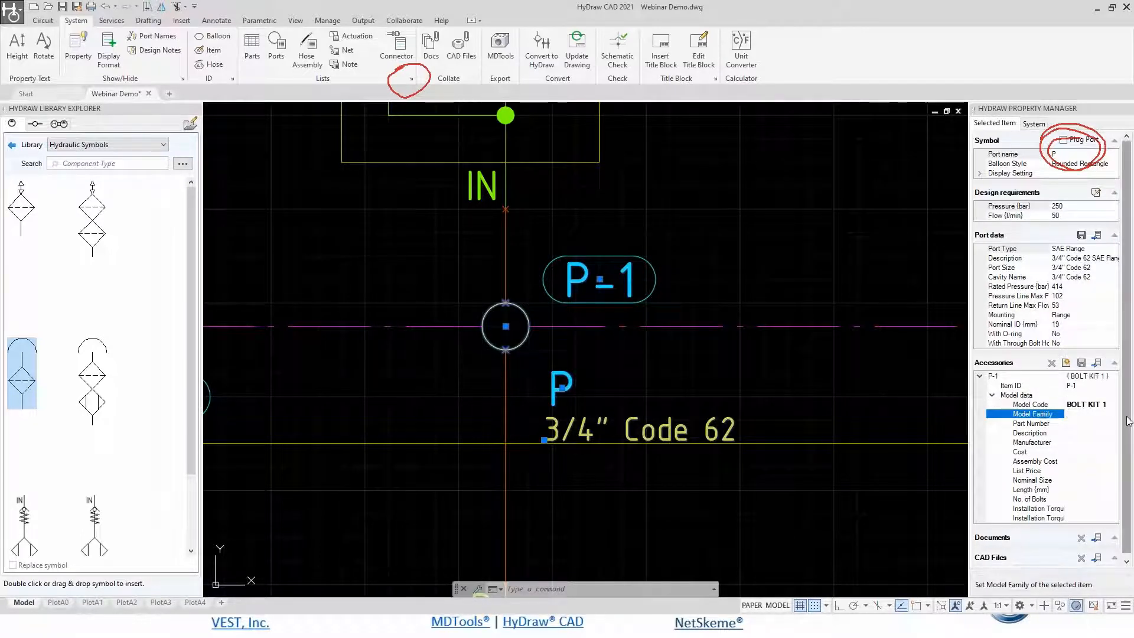
type("BOLT KIT")
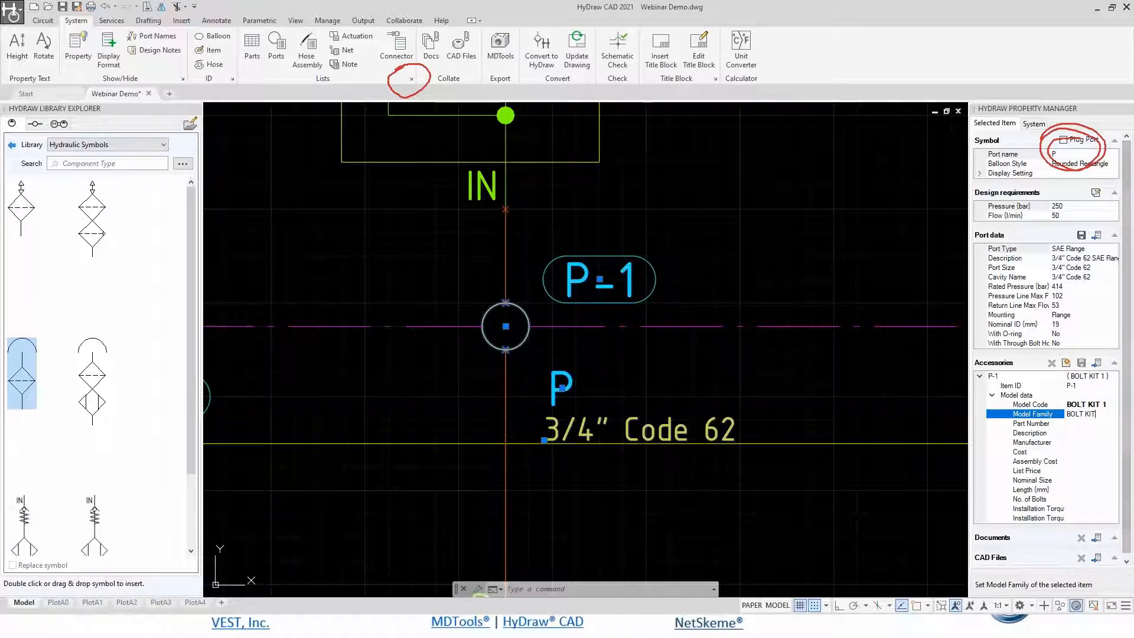
Set the bolt kit's description to FLANGE BOLT KIT and its manufacturer to PARKER.
left_click(1080, 435)
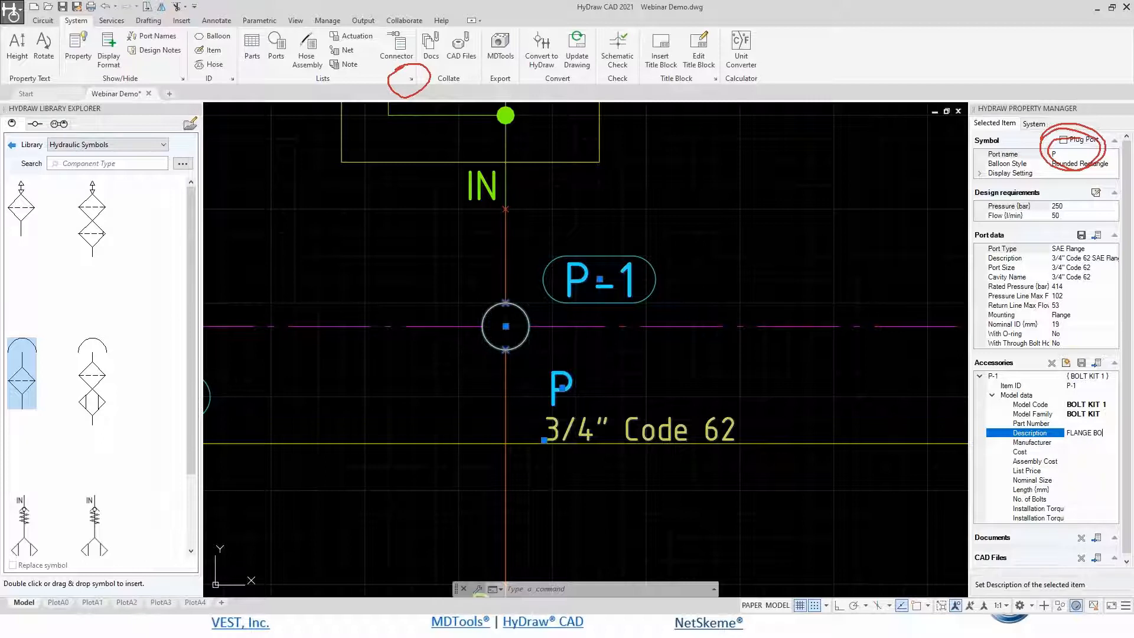
type("KIT")
left_click(1081, 443)
type("PAKE")
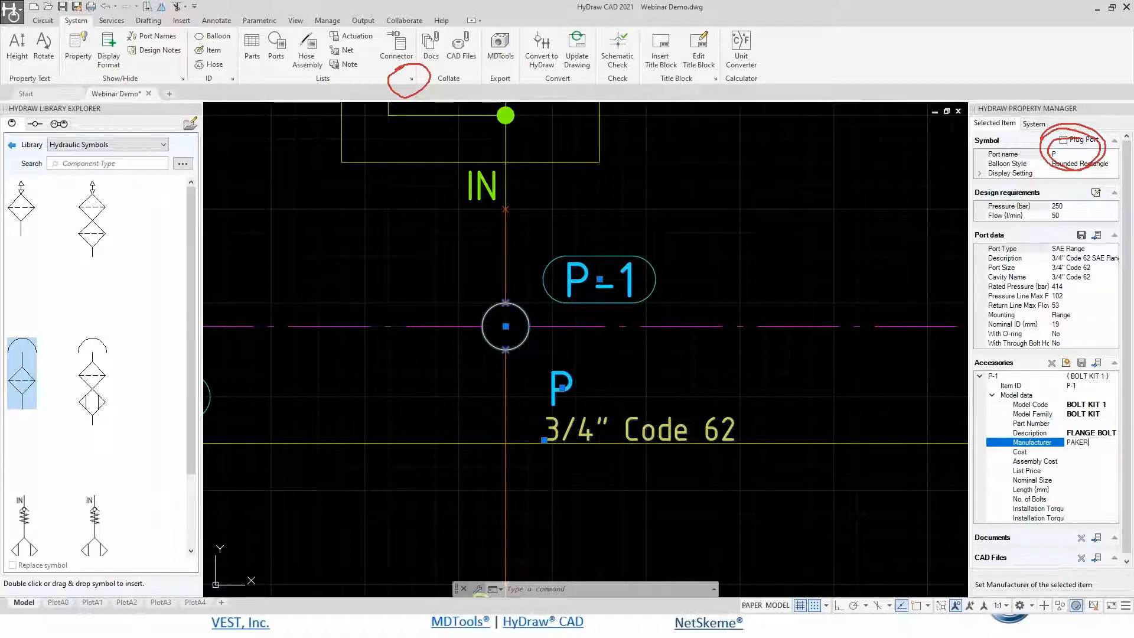
type("R")
Save the bolt kit accessory's data to the HyDraw library.
left_click(990, 358)
left_click(1091, 386)
left_click(1098, 377)
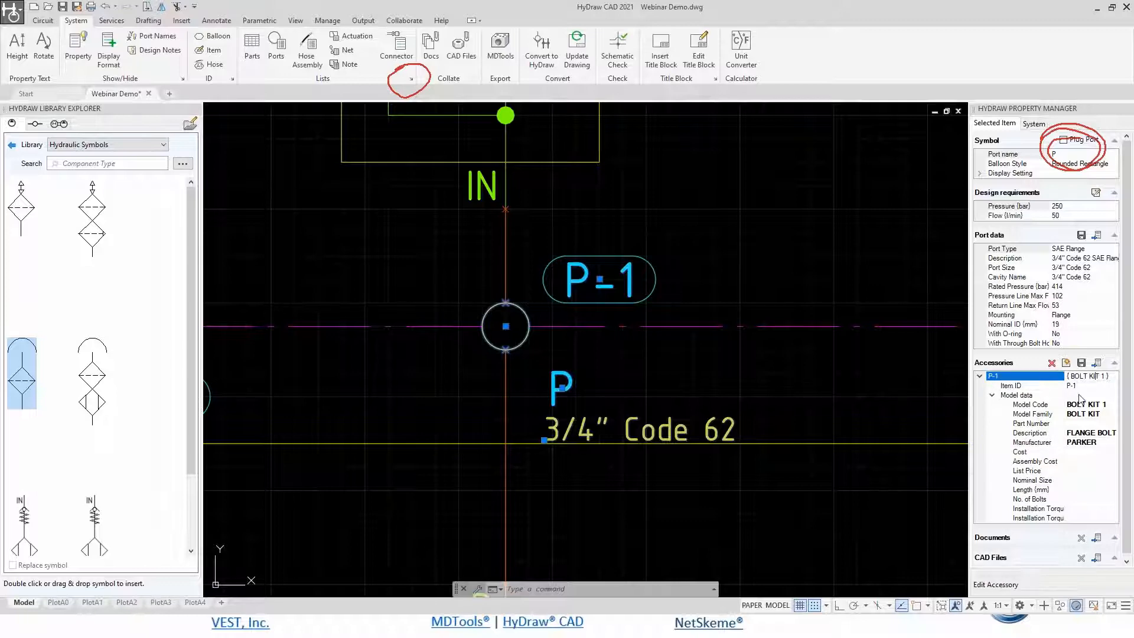
left_click(1083, 364)
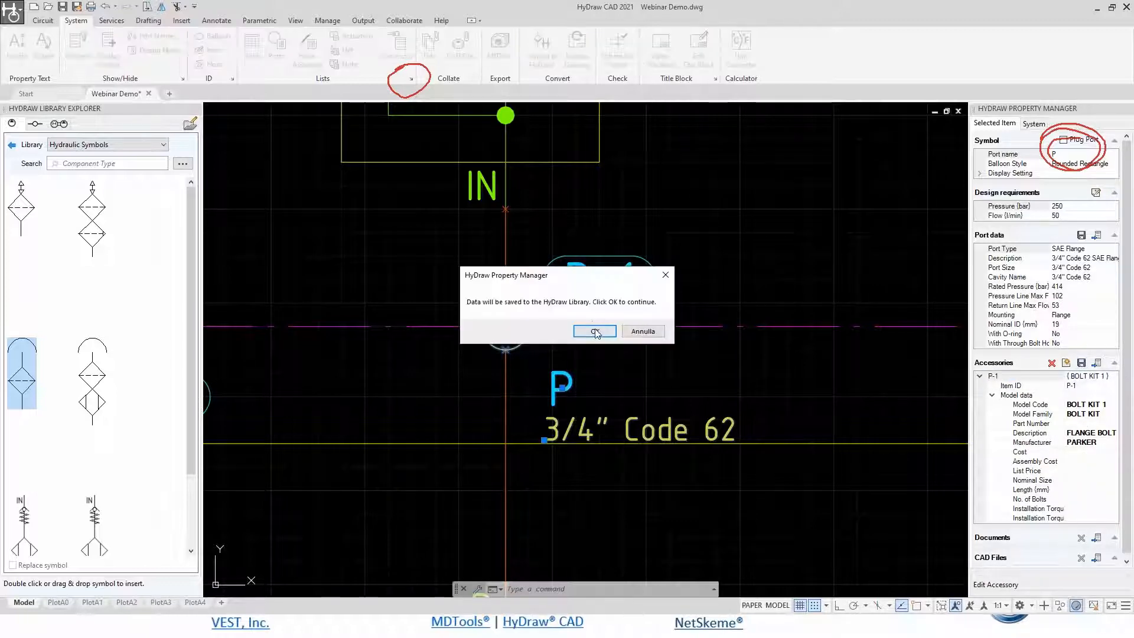
left_click(594, 328)
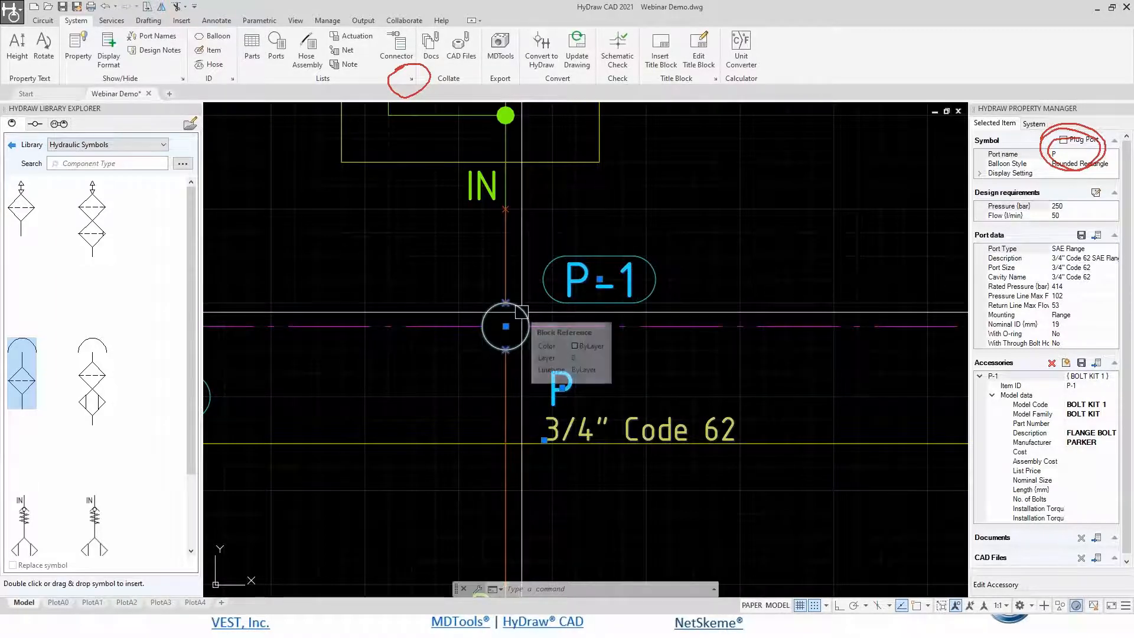
Search the accessory library for BOLT KIT 1, preview adding it to the selected accessories, and leave without applying it.
left_click(1097, 363)
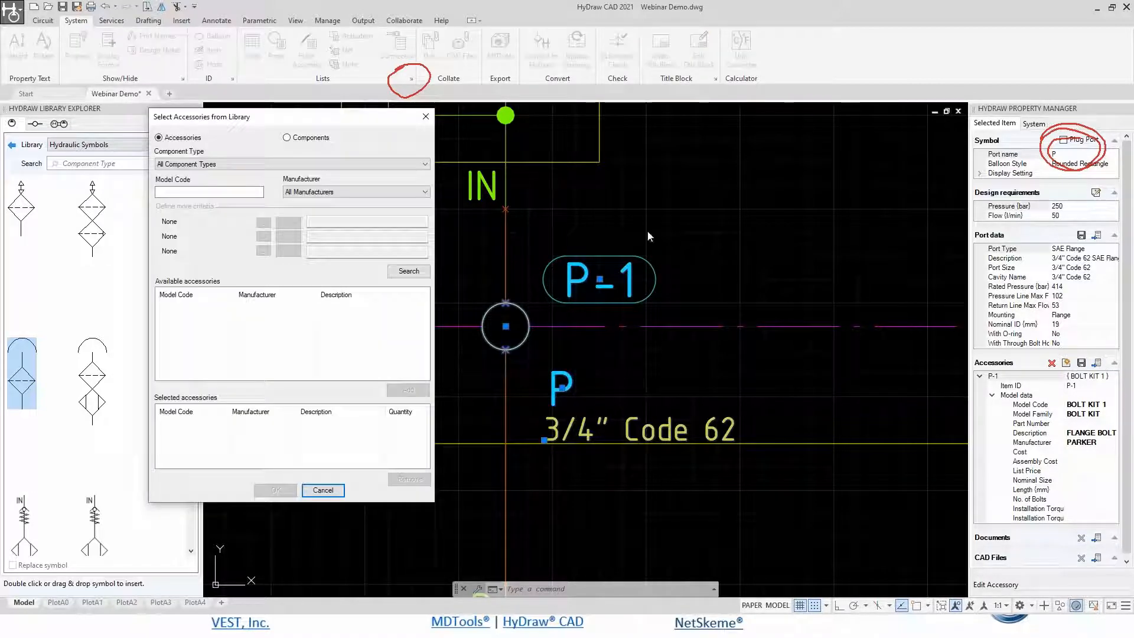
left_click(409, 272)
left_click(180, 307)
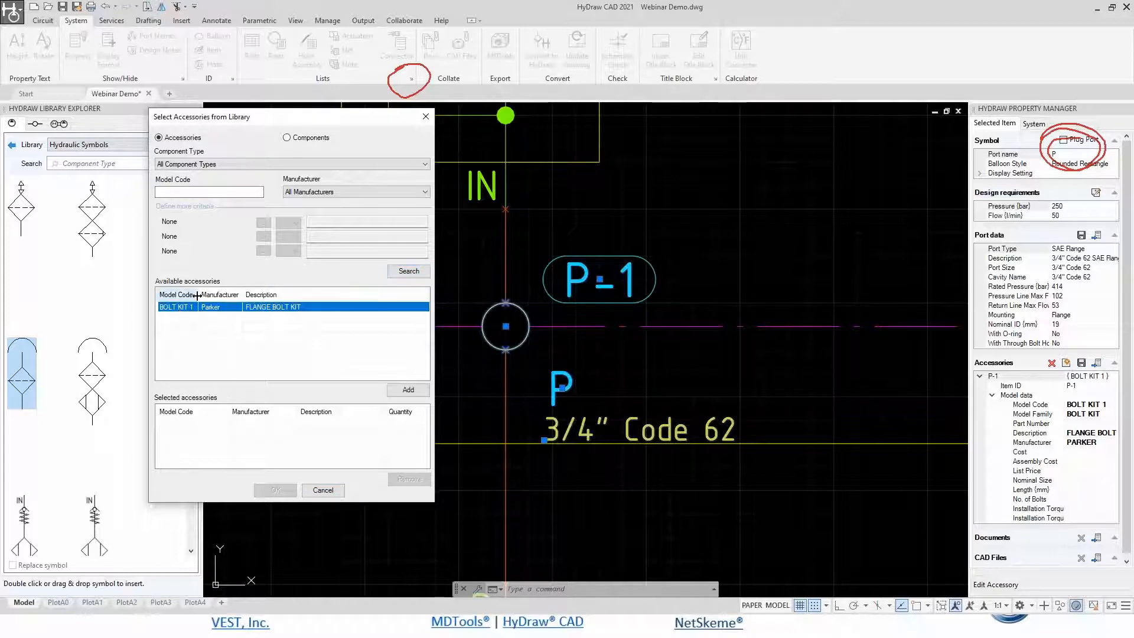
left_click_drag(189, 294, 245, 291)
left_click(408, 390)
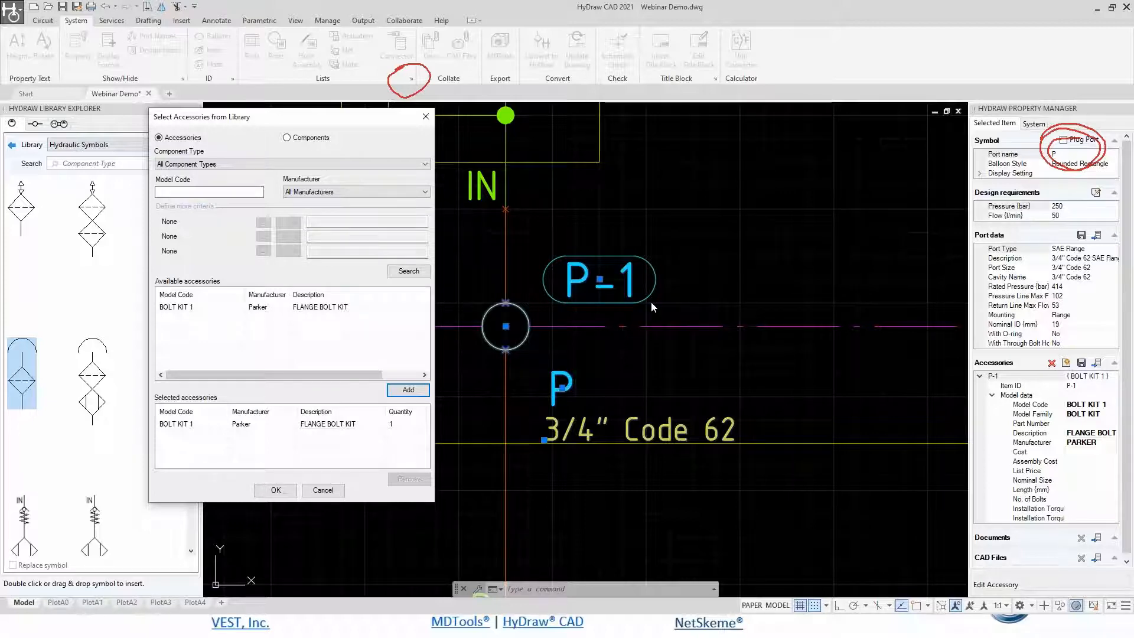
left_click(323, 491)
scroll(648, 184, "down", 2)
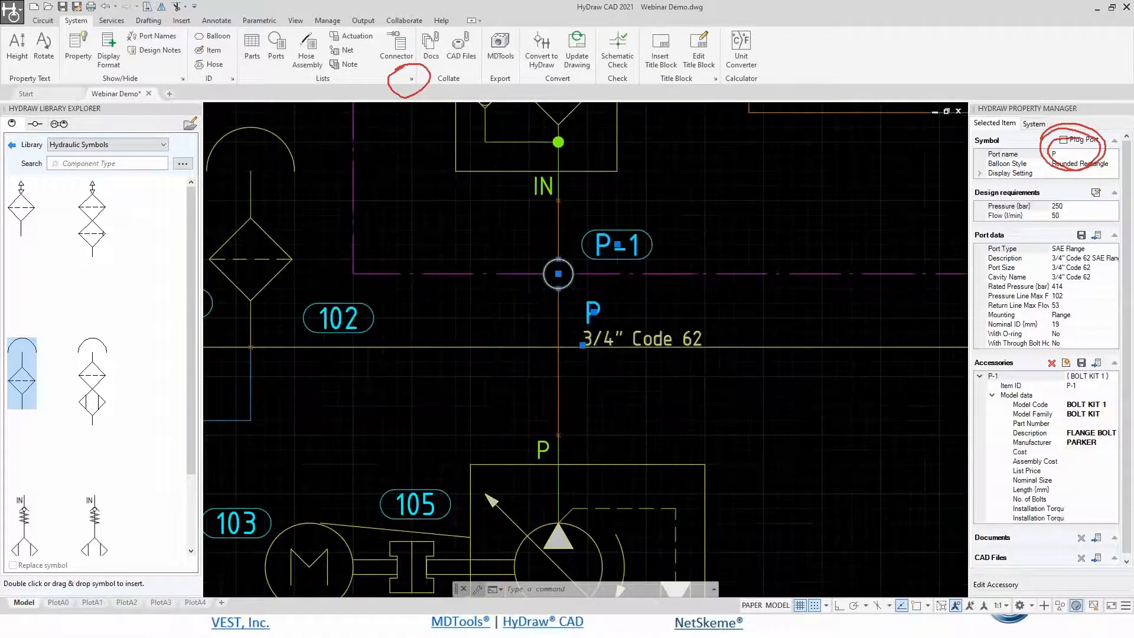
key("Escape")
key("Escape")
Open the library model selection for check valve 203 in the manifold.
scroll(648, 187, "down", 2)
scroll(679, 188, "down", 2)
mouse_move(684, 182)
middle_mouse_down()
mouse_move(512, 431)
mouse_move(647, 388)
middle_mouse_up()
scroll(647, 388, "down", 2)
scroll(609, 279, "up", 8)
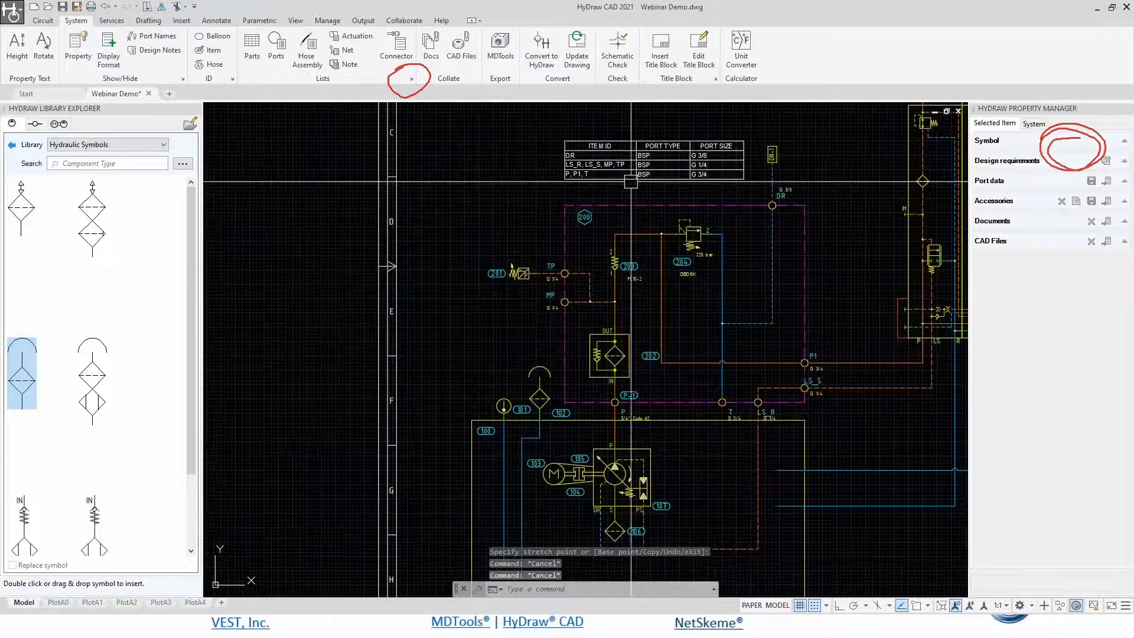
left_click(605, 274)
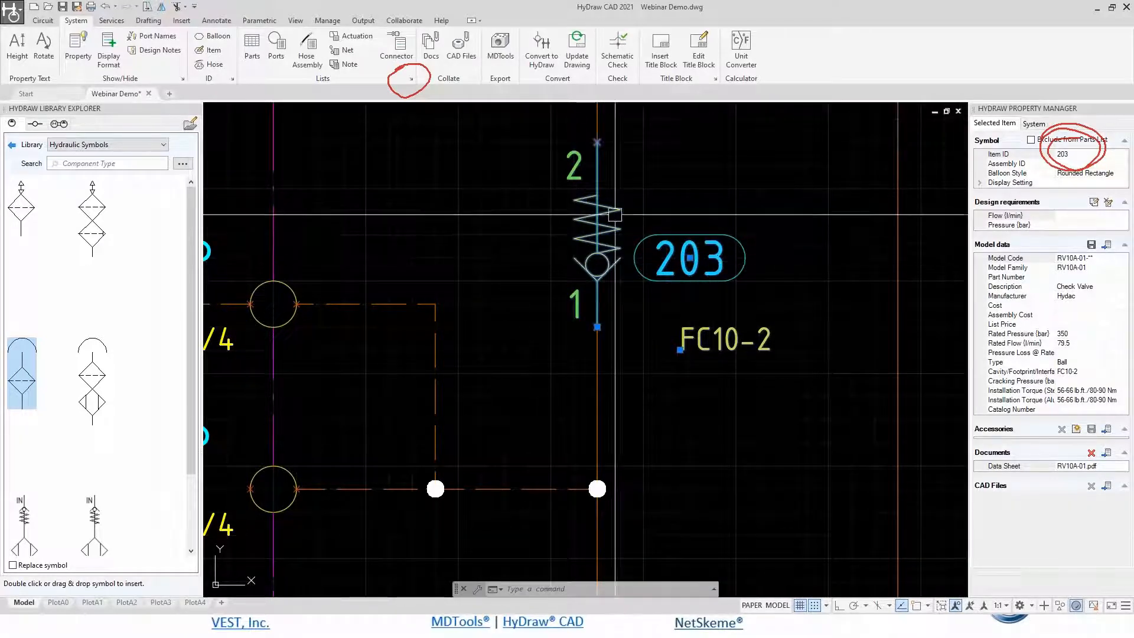
left_click(1106, 245)
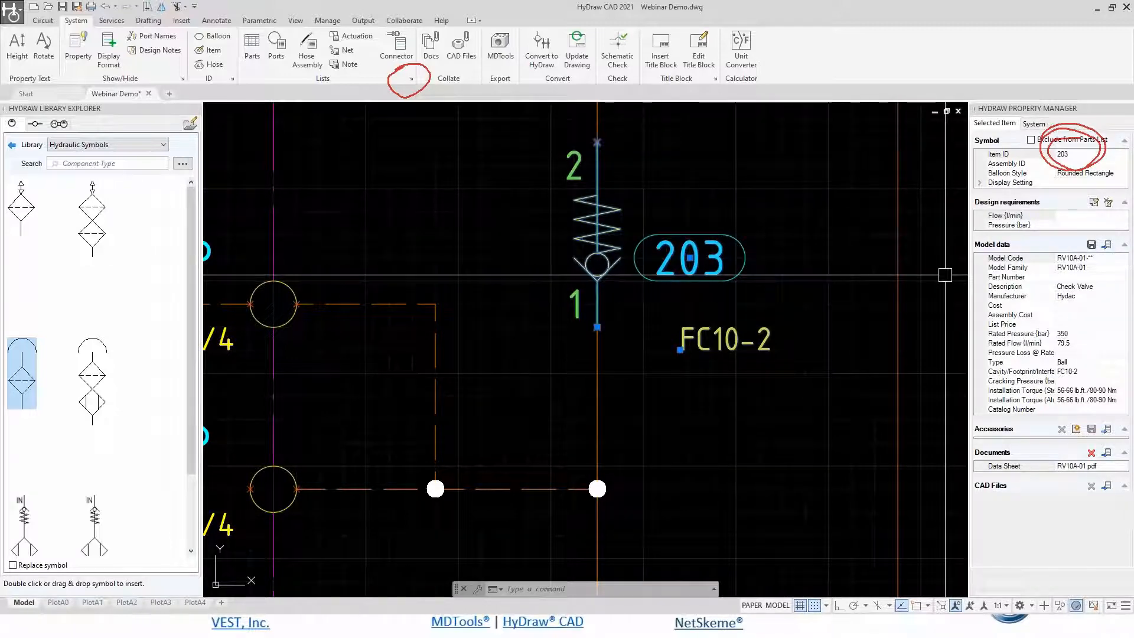
mouse_move(1082, 187)
left_mouse_down()
mouse_move(1049, 325)
mouse_move(1094, 230)
left_mouse_up()
key("Escape")
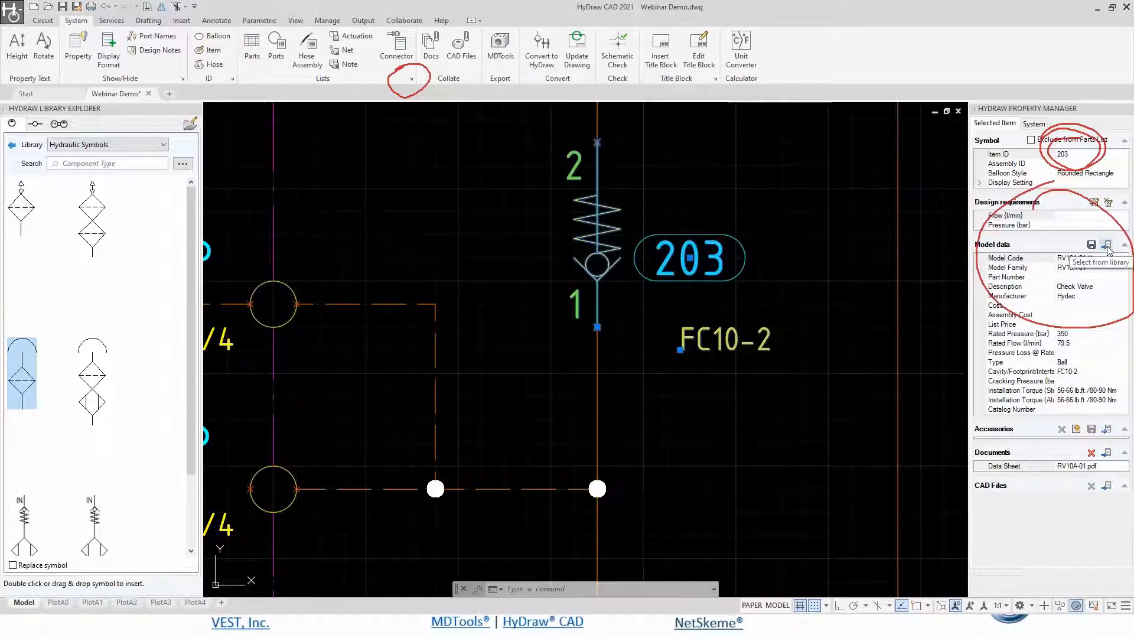
left_click(1107, 246)
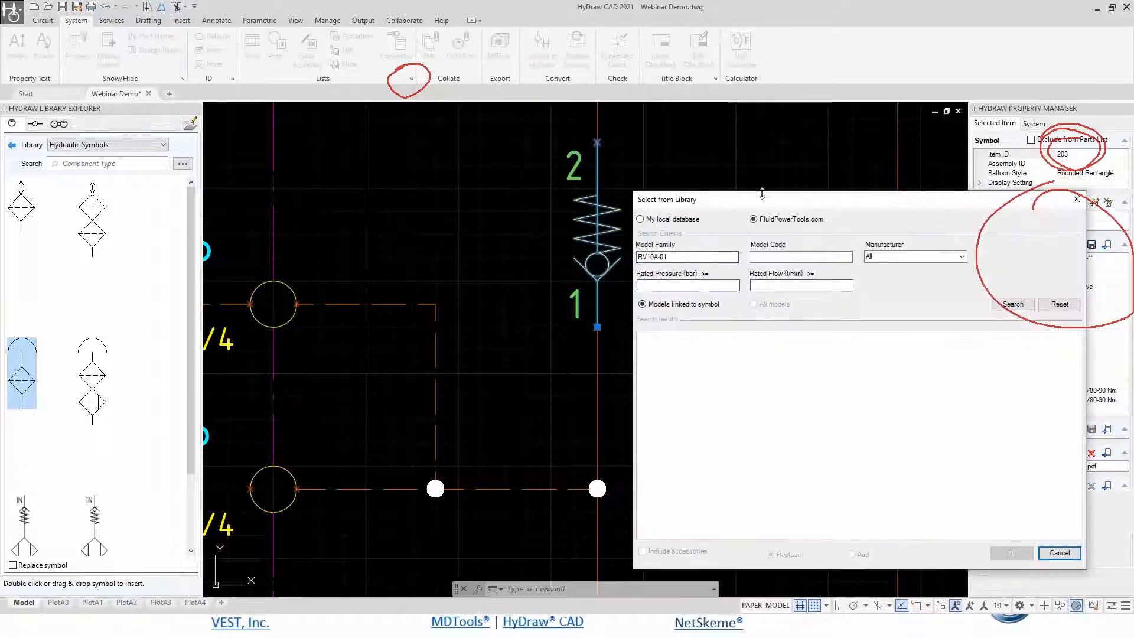
left_click_drag(783, 202, 651, 146)
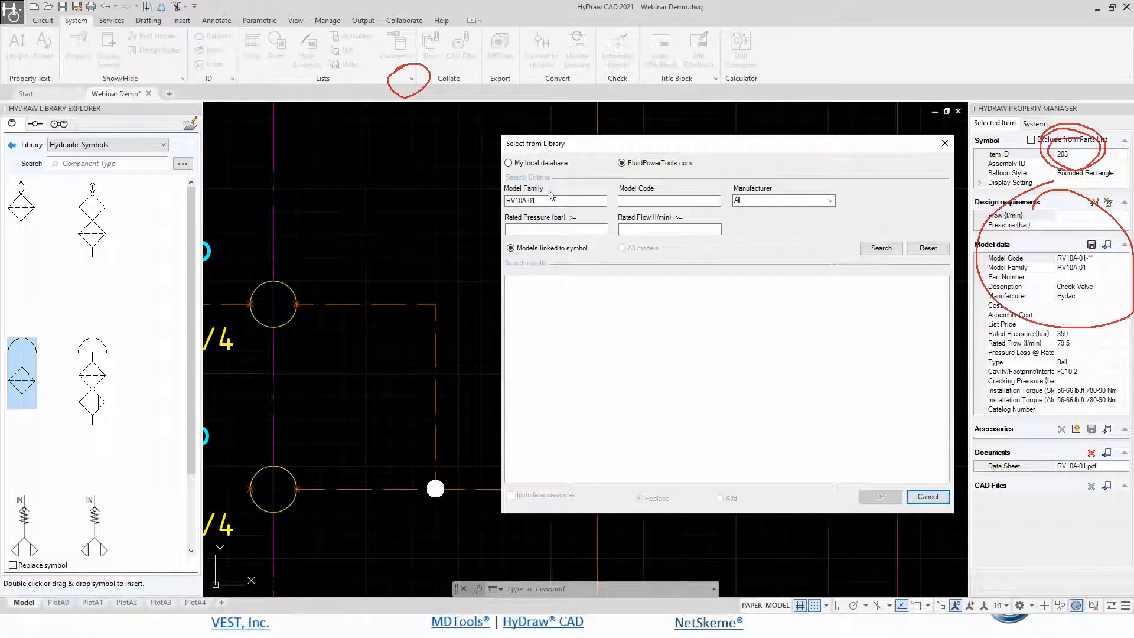
Search the FluidPowerTools.com library for models linked to the check valve symbol, with no model family and Sun Hydraulics as the only manufacturer.
left_click_drag(549, 199, 499, 203)
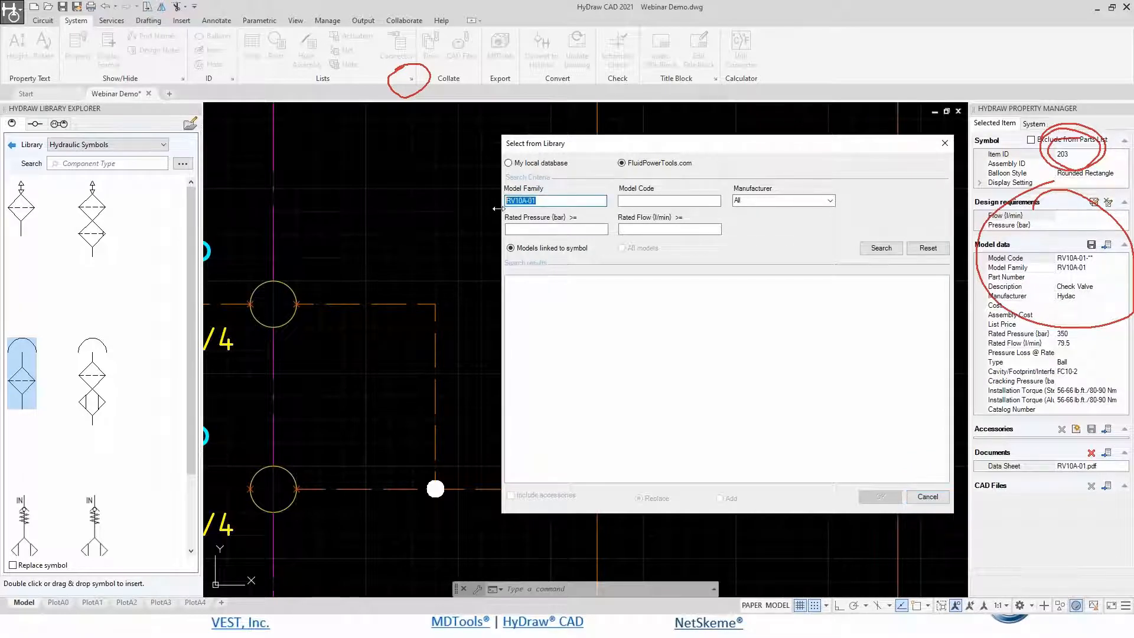
key("BackSpace")
left_click(829, 200)
left_click(738, 216)
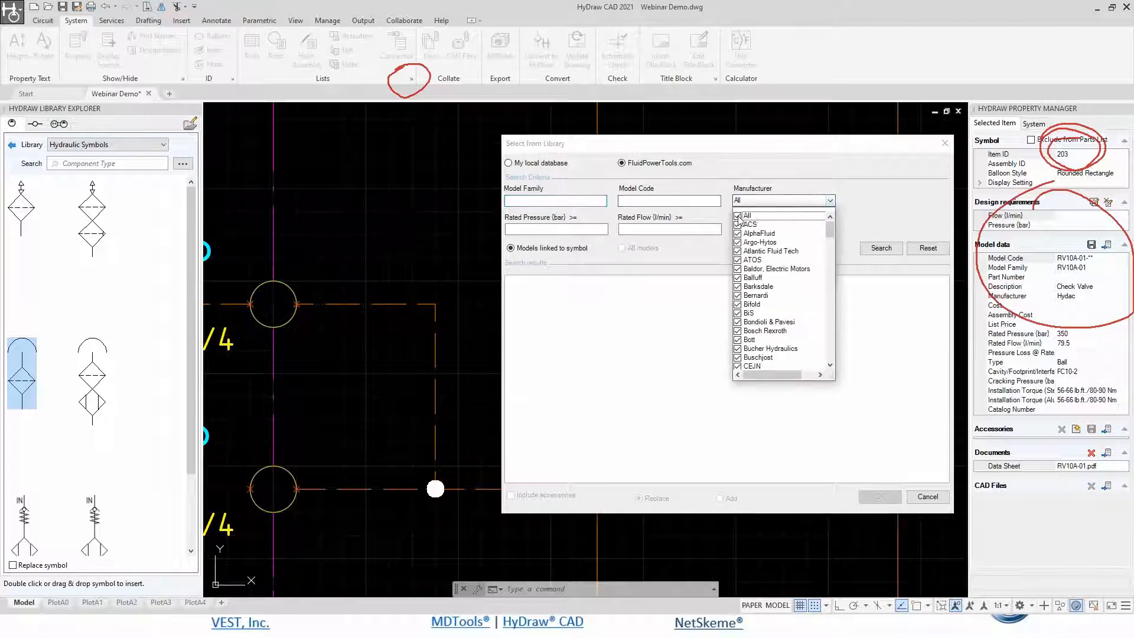
left_click_drag(832, 228, 834, 289)
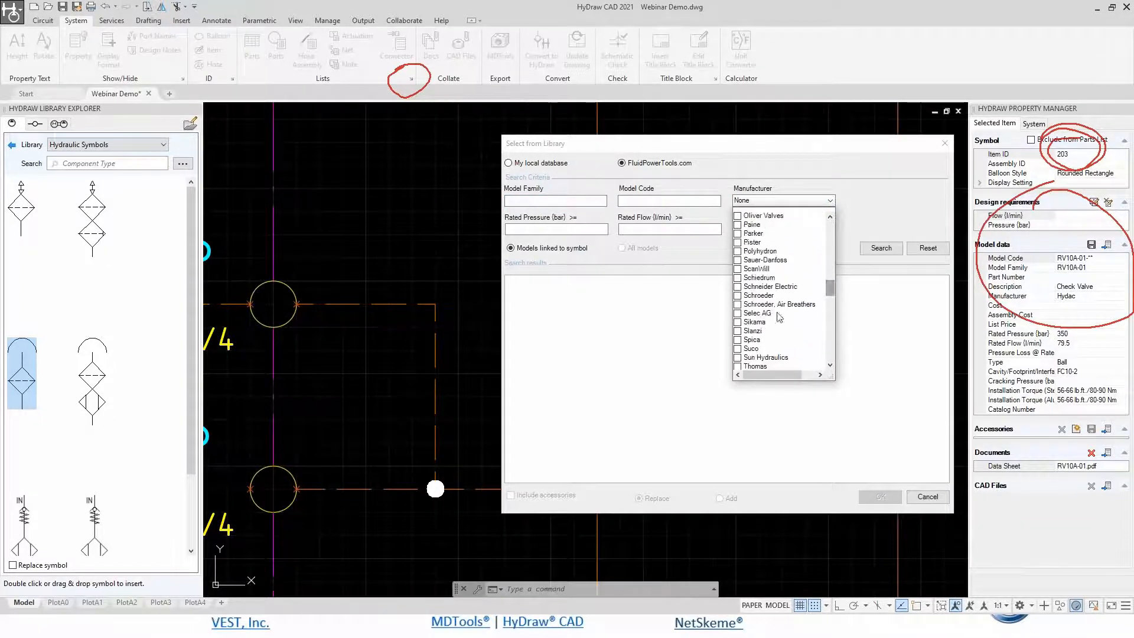
left_click(737, 357)
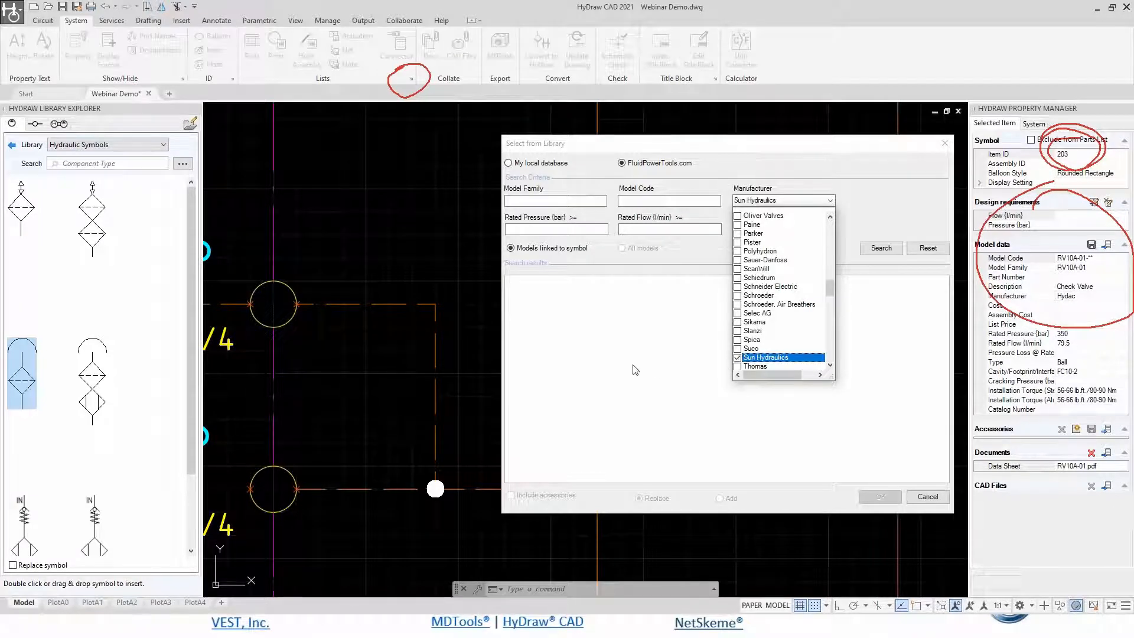
left_click(659, 384)
left_click(866, 248)
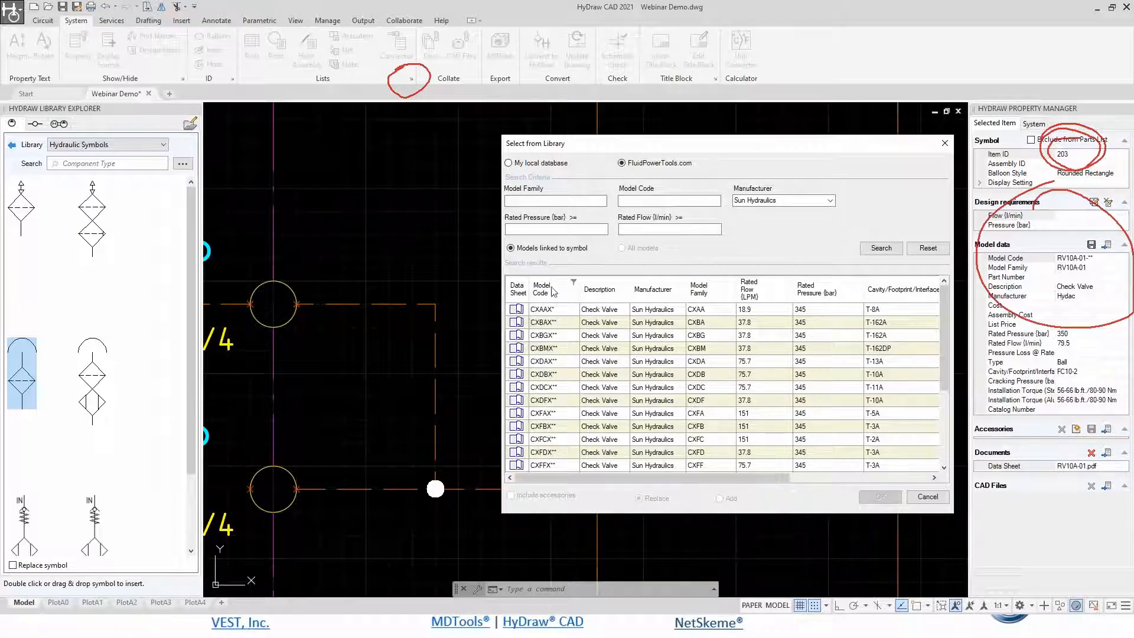
Sort the check valves by rated flow, consult the CXBA data sheet, and assign model CXBAX** to check valve 203.
left_click(768, 289)
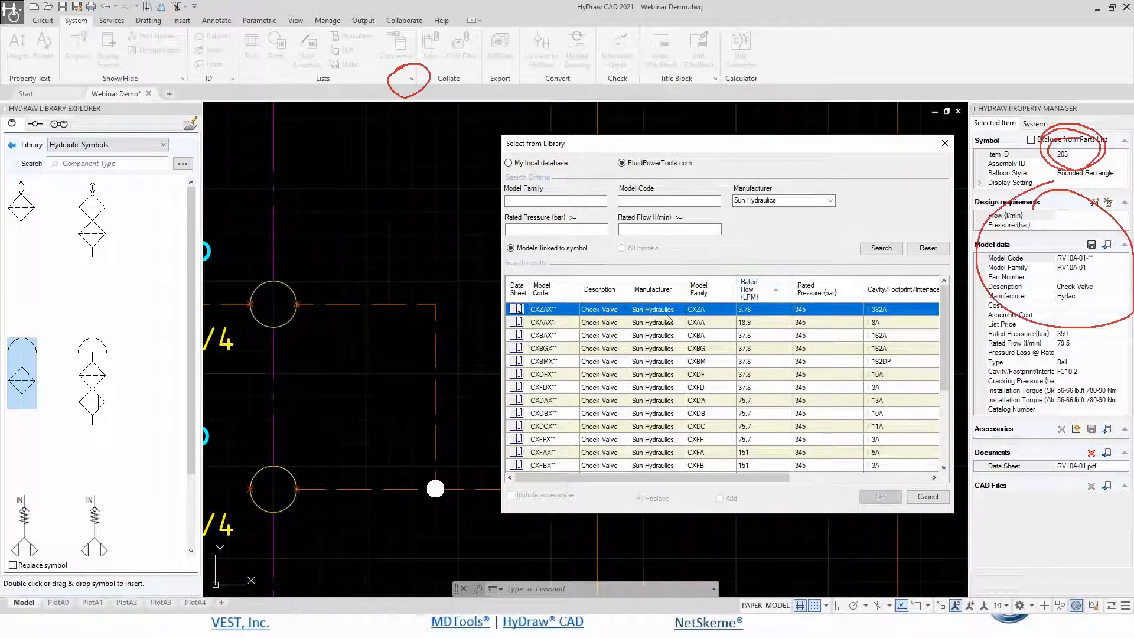
left_click(517, 335)
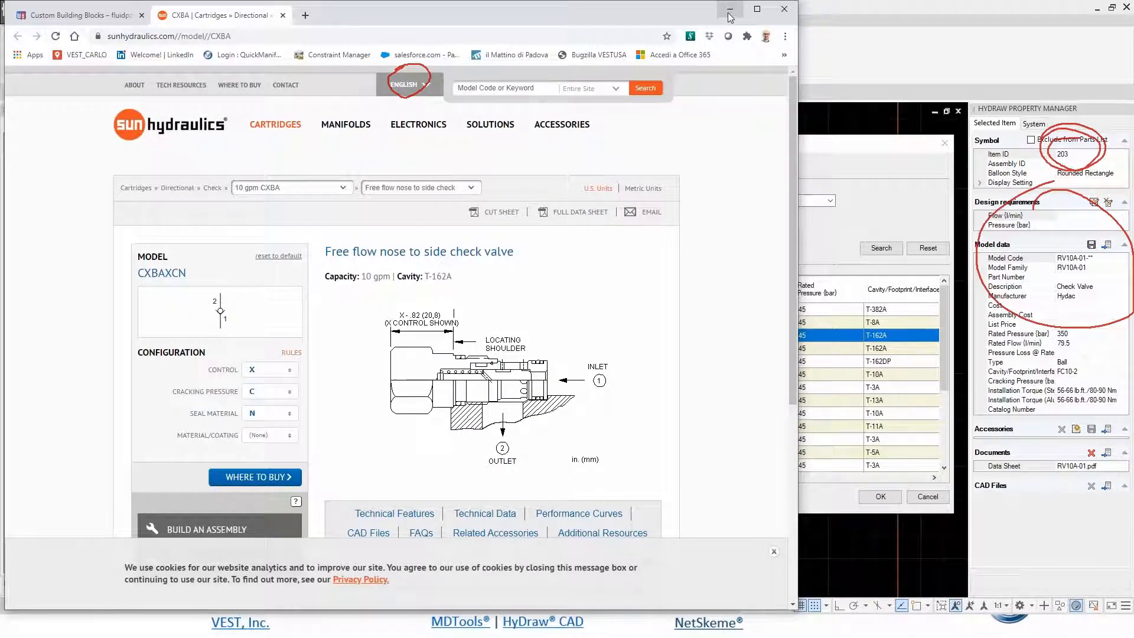
left_click(730, 15)
left_click(880, 496)
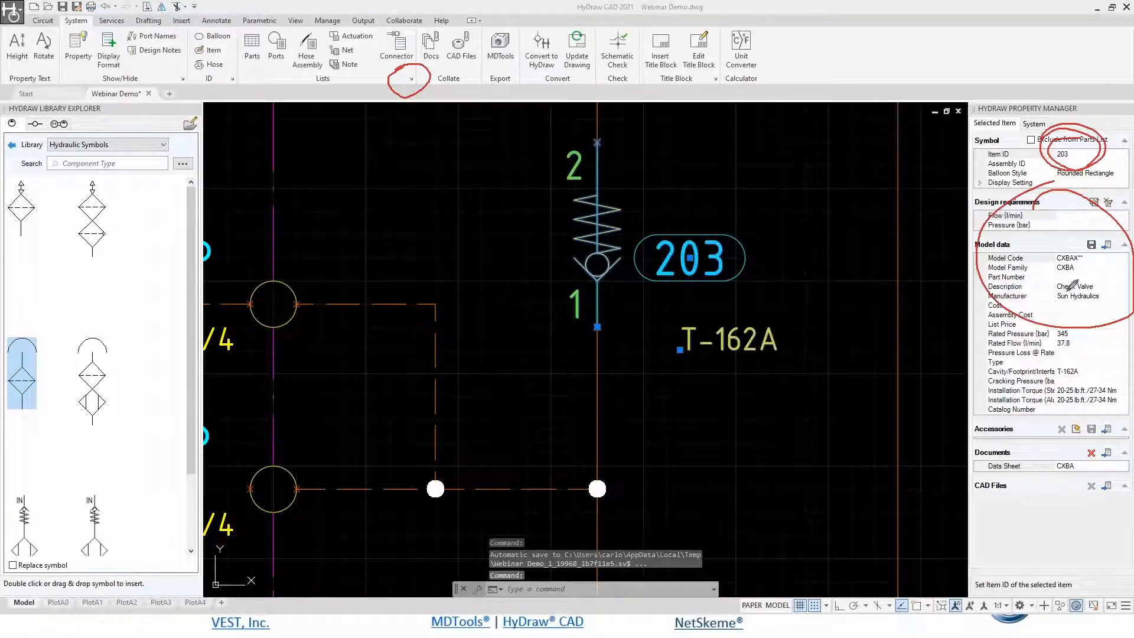
mouse_move(1068, 235)
left_mouse_down()
mouse_move(1041, 298)
mouse_move(1093, 324)
mouse_move(1094, 241)
left_mouse_up()
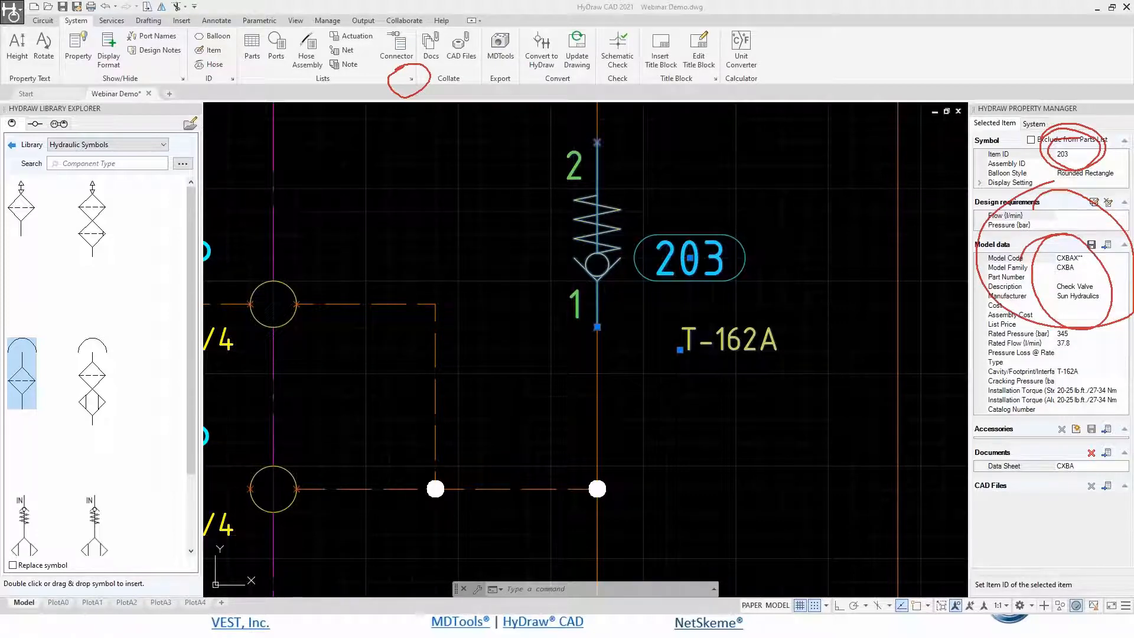
key("Escape")
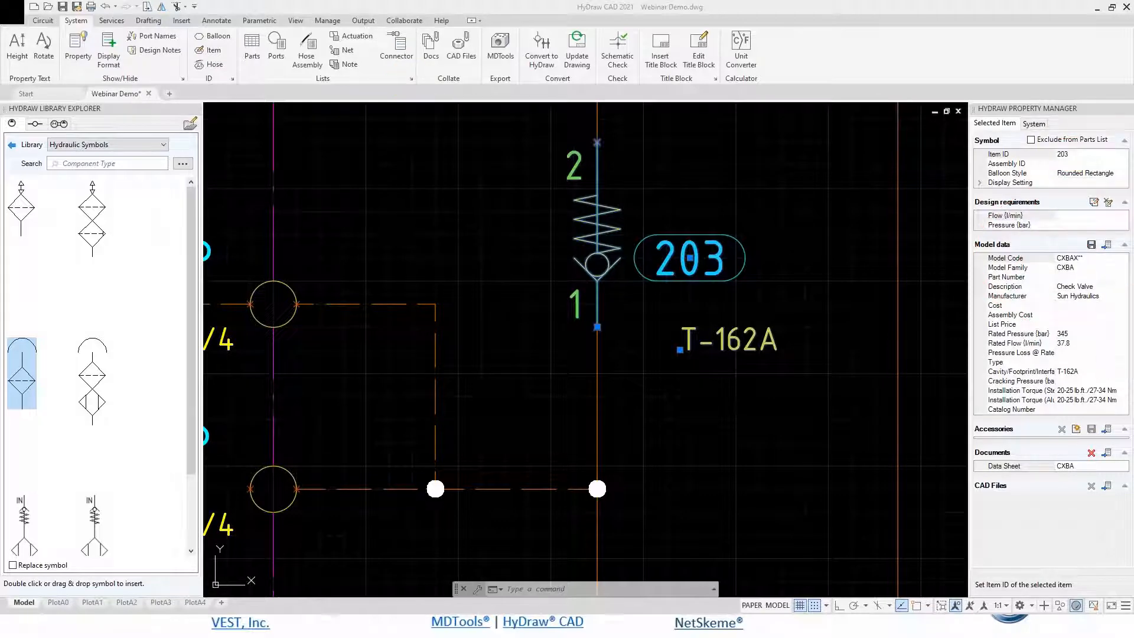
Update the parts list table on the drawing to match check valve 203's new model data.
scroll(711, 235, "down", 5)
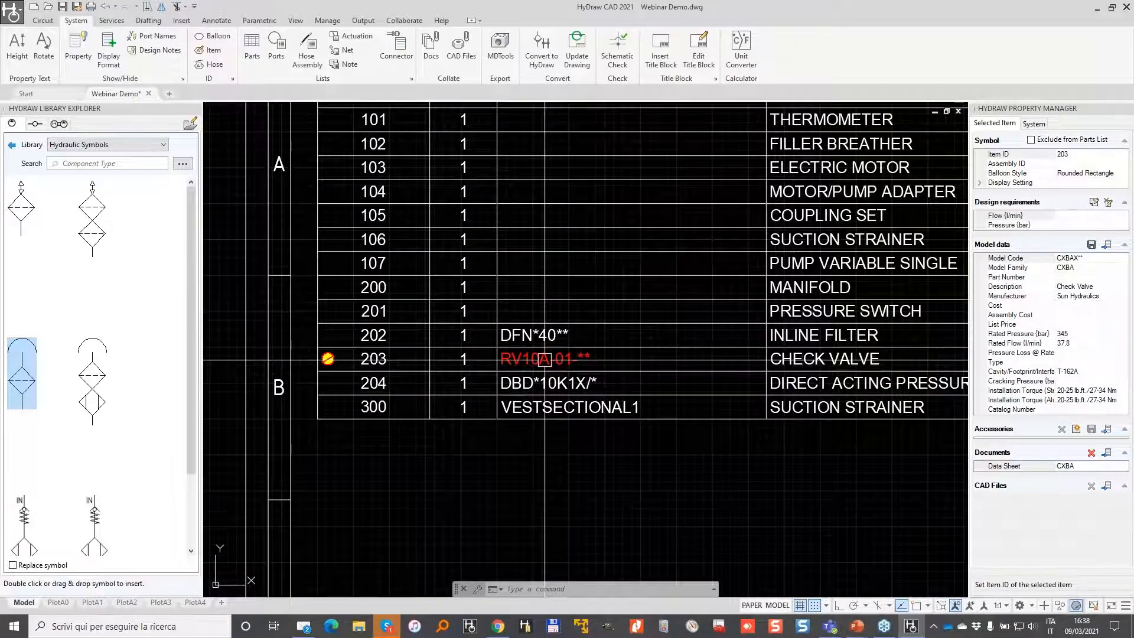
scroll(544, 359, "up", 3)
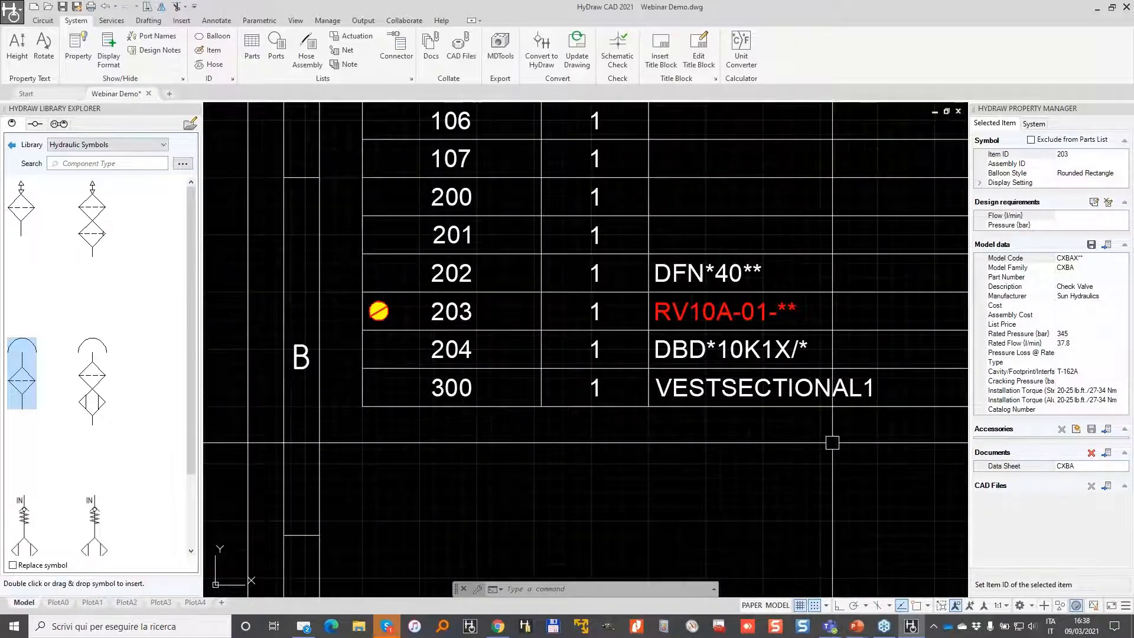
left_click(832, 442)
left_click(630, 262)
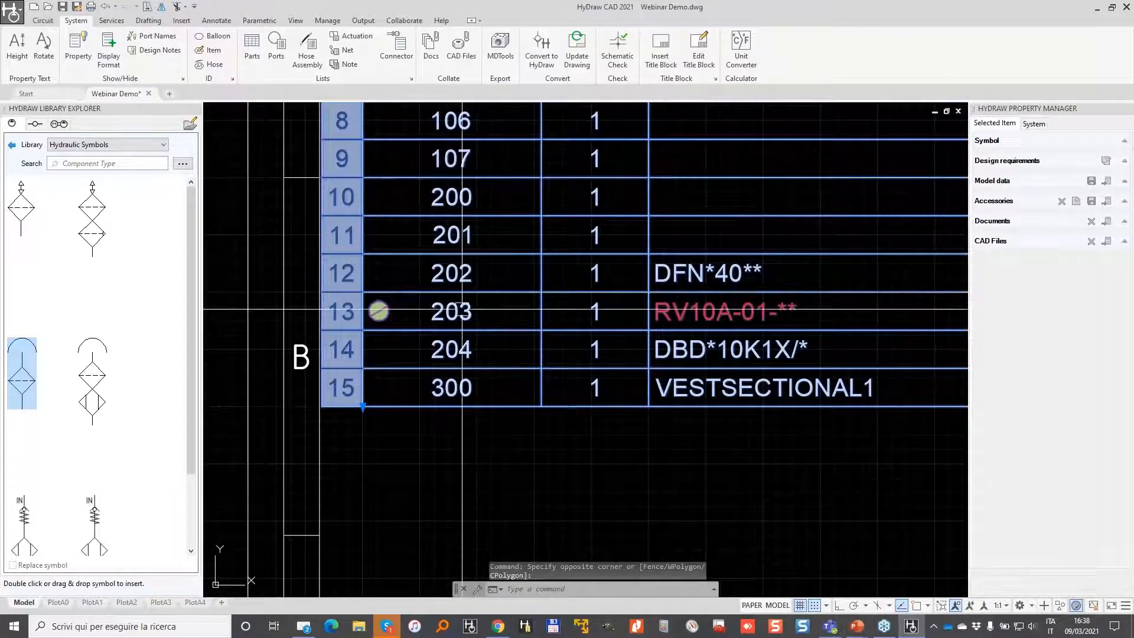
right_click(462, 172)
left_click(528, 406)
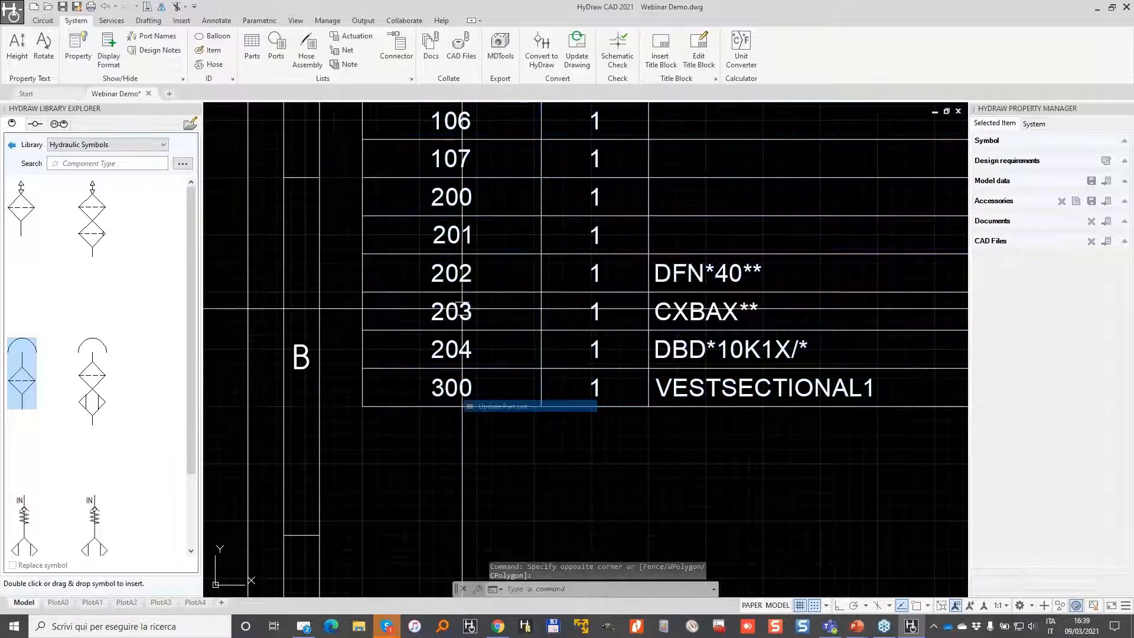
Delete the existing parts list table from the drawing, keeping the ports list.
scroll(548, 301, "down", 1)
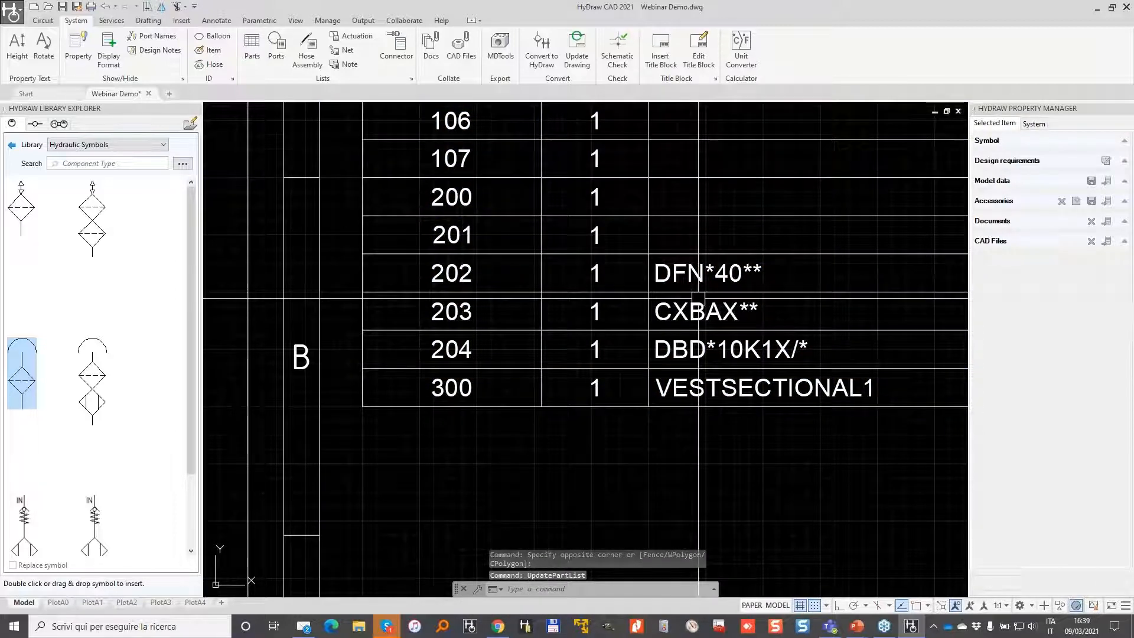
scroll(617, 309, "down", 2)
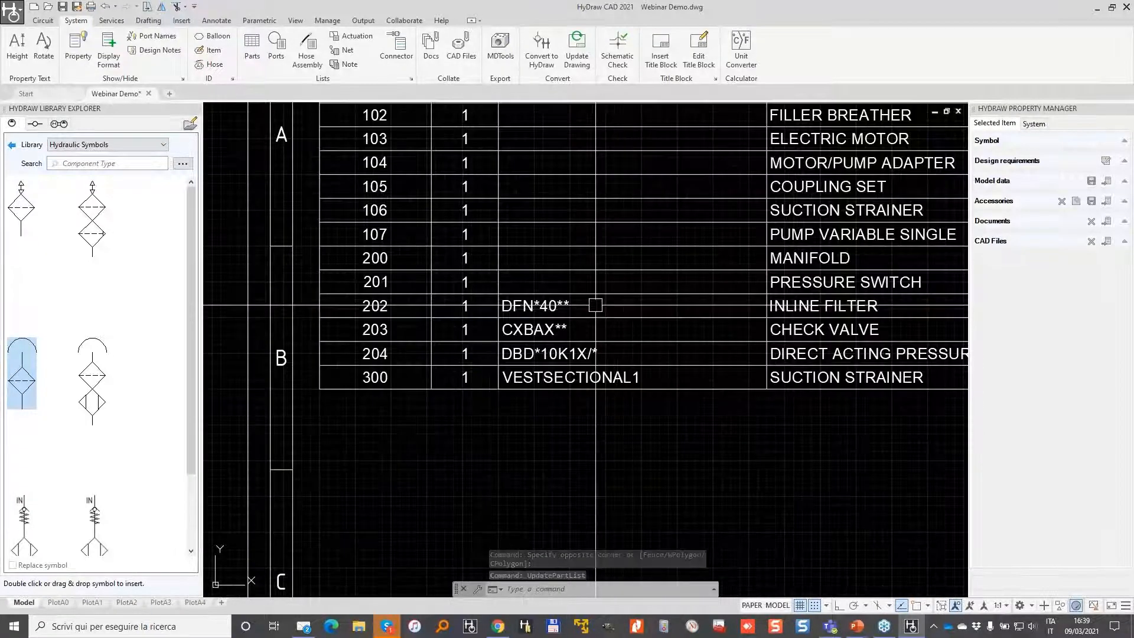
scroll(611, 324, "down", 3)
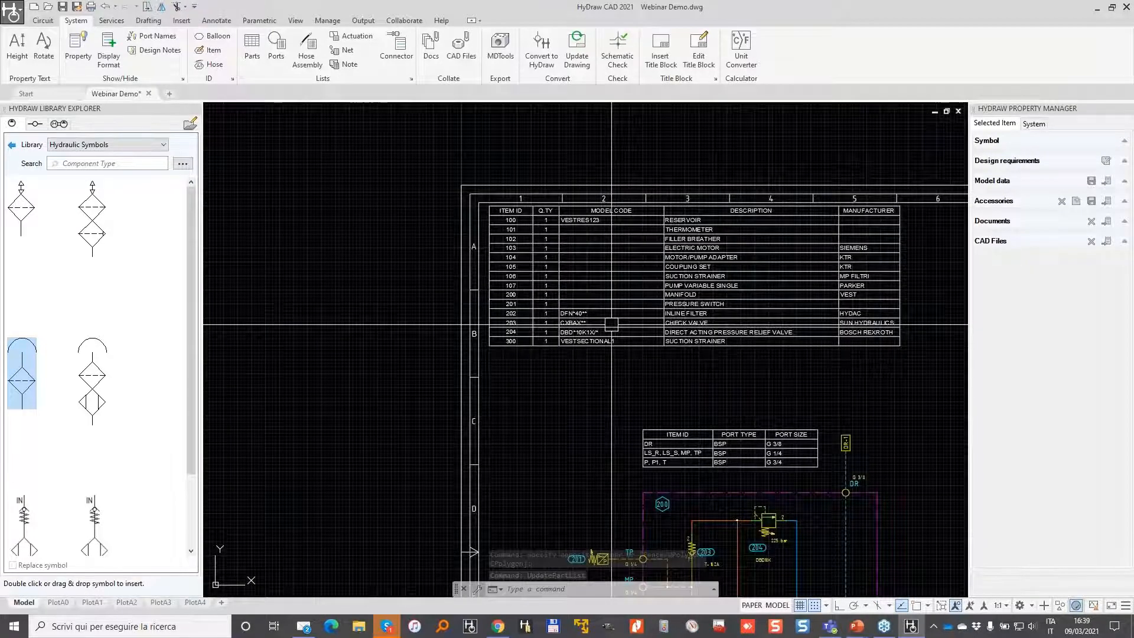
middle_click_drag(753, 455, 652, 282)
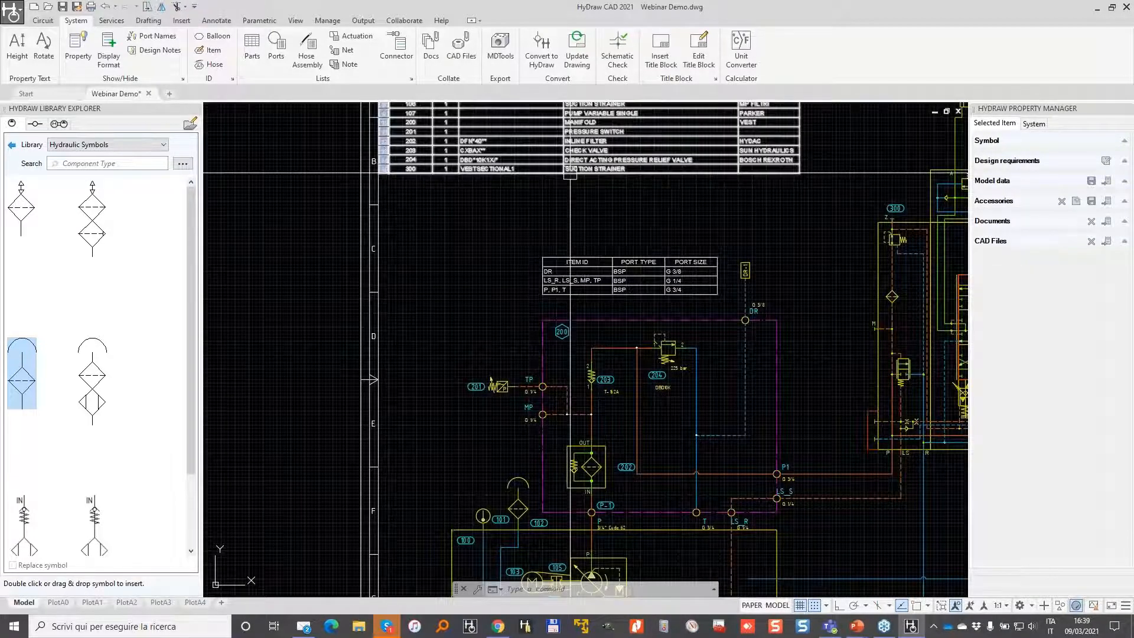
middle_click_drag(570, 173, 547, 294)
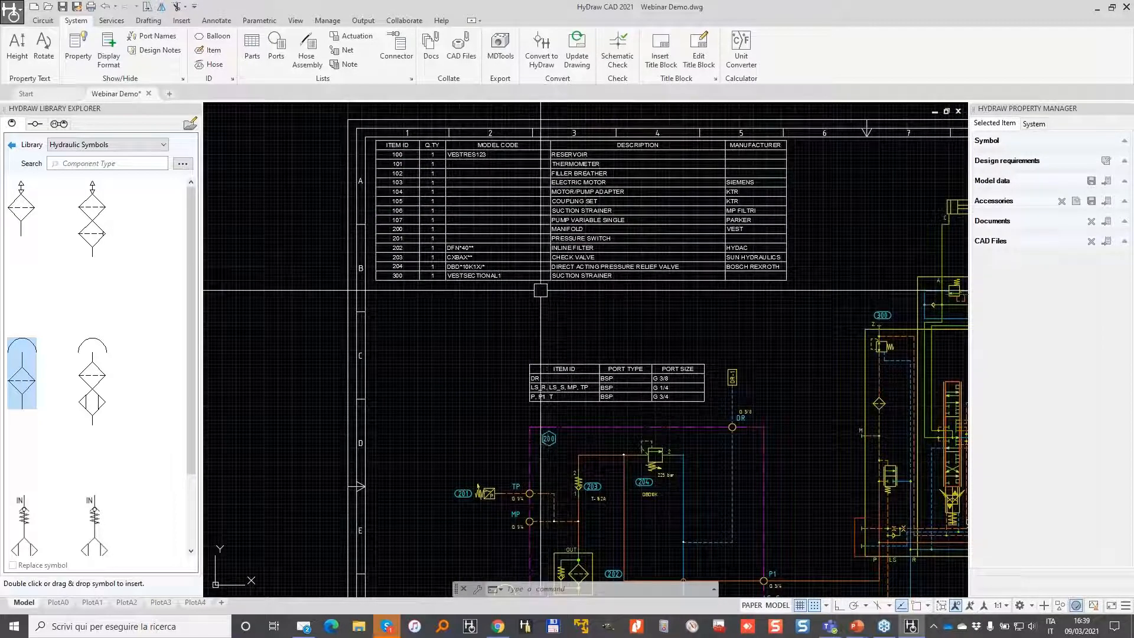
scroll(636, 350, "down", 2)
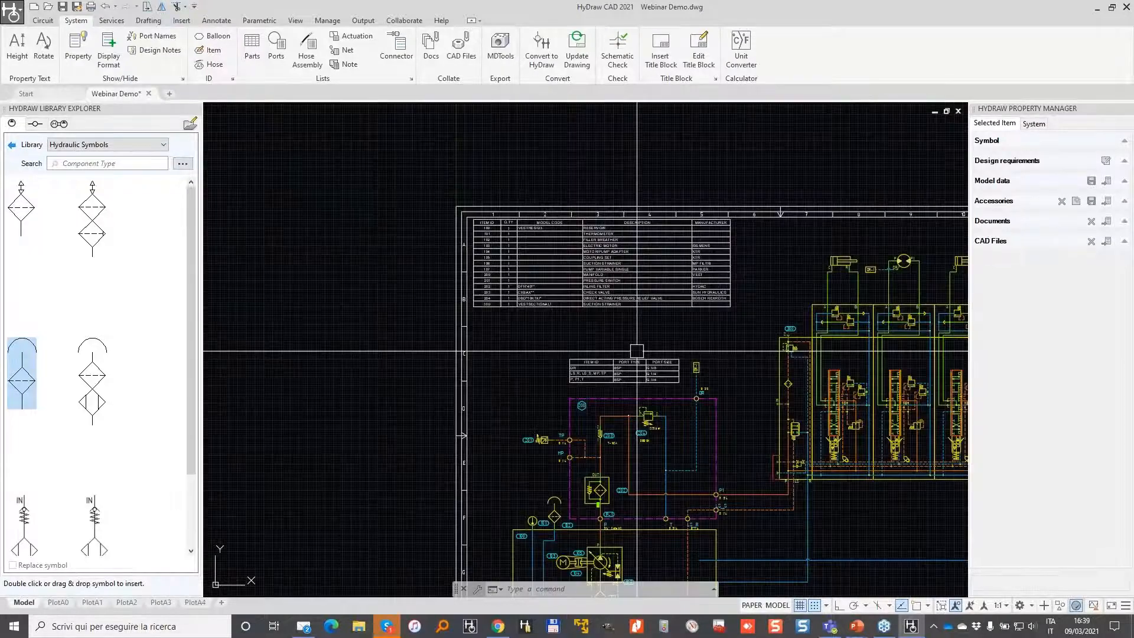
left_click(735, 324)
left_click(657, 251)
key("Delete")
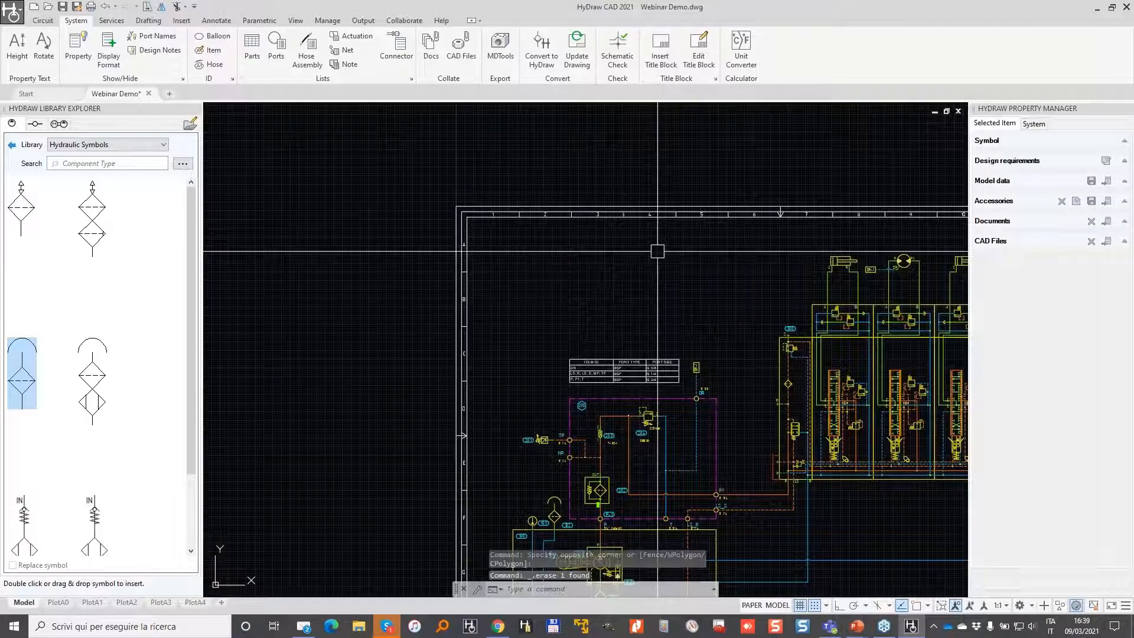
Generate a new parts list from the whole schematic, including subsystems, components and accessories, grouping identical items in the HyDraw default format.
left_click(252, 50)
left_click(400, 109)
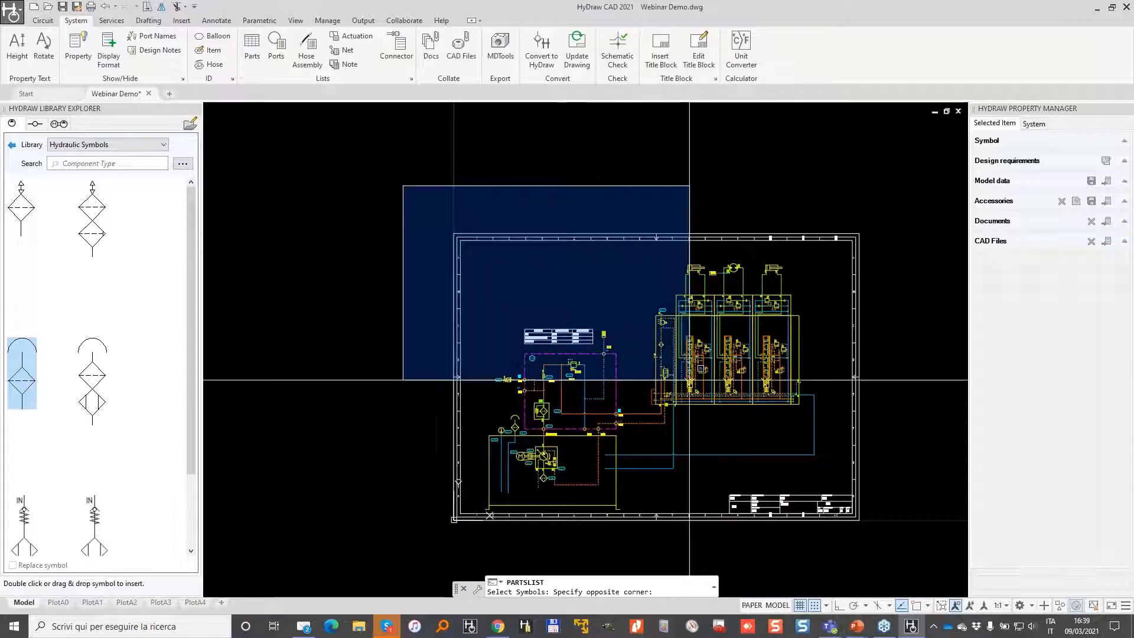
left_click(924, 524)
key("Return")
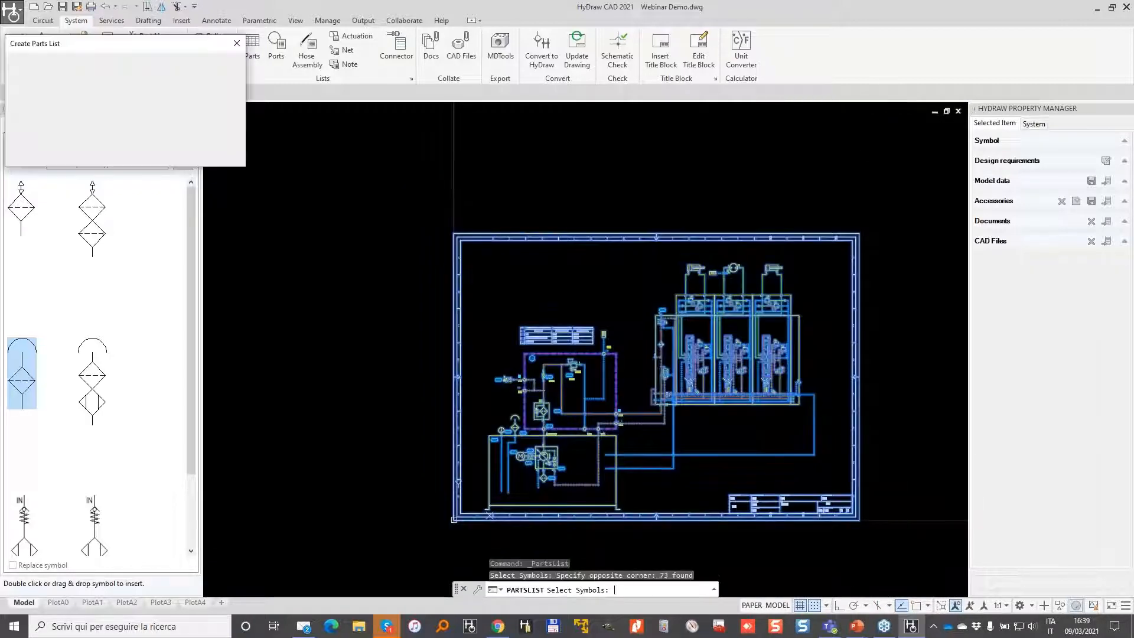
left_click(478, 270)
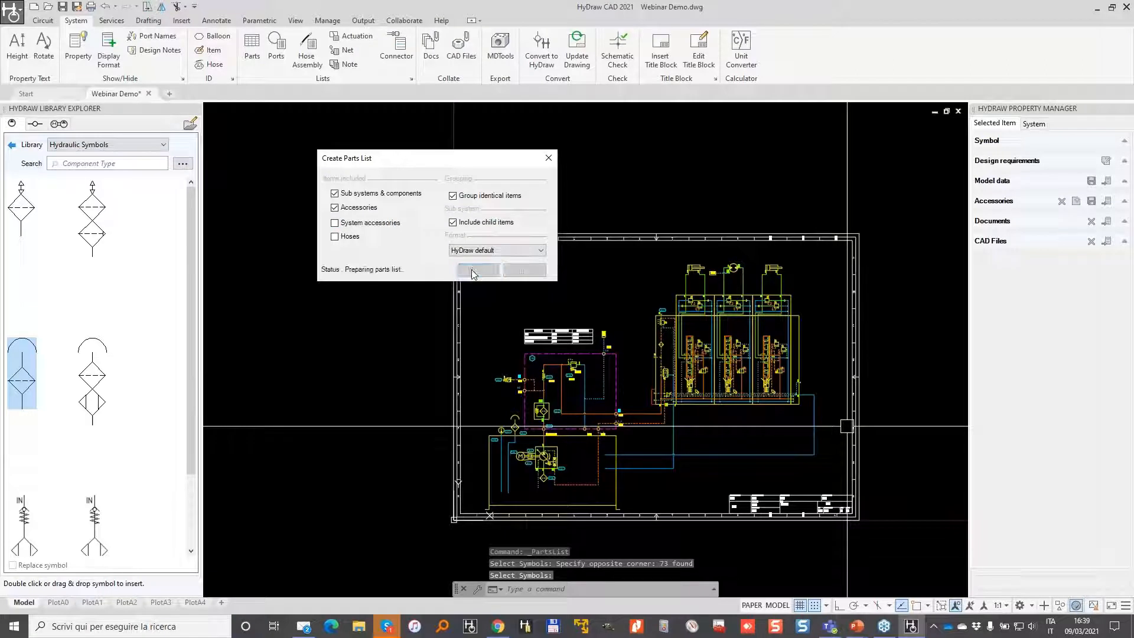
Insert the generated parts list, including bolt kit P-1, in the upper-left corner of the drawing sheet.
scroll(494, 292, "down", 1)
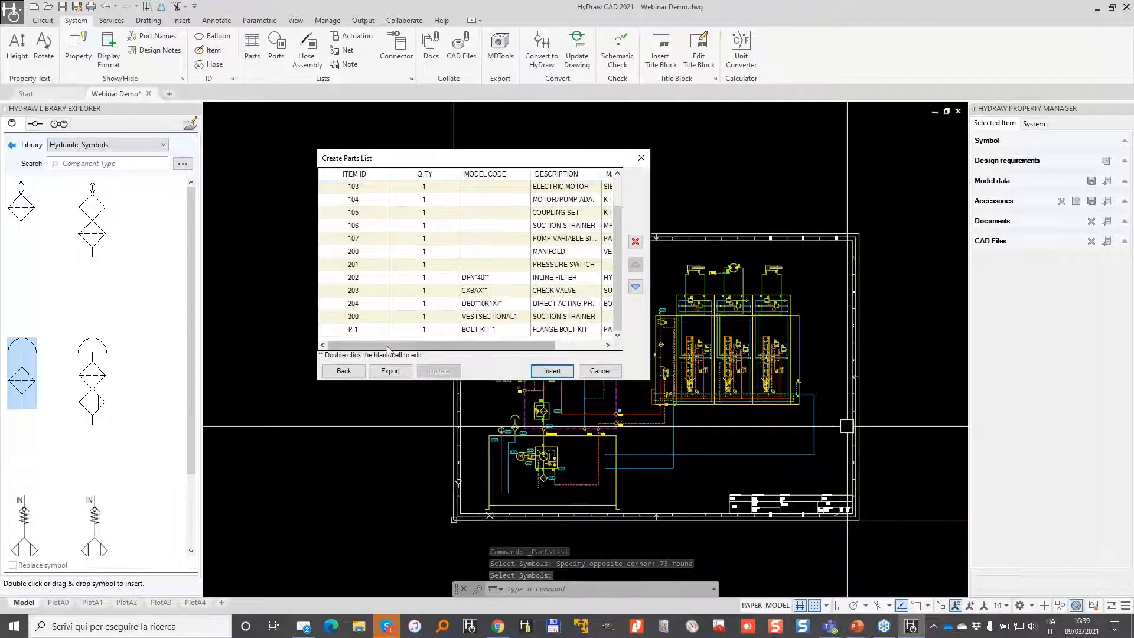
left_click(552, 370)
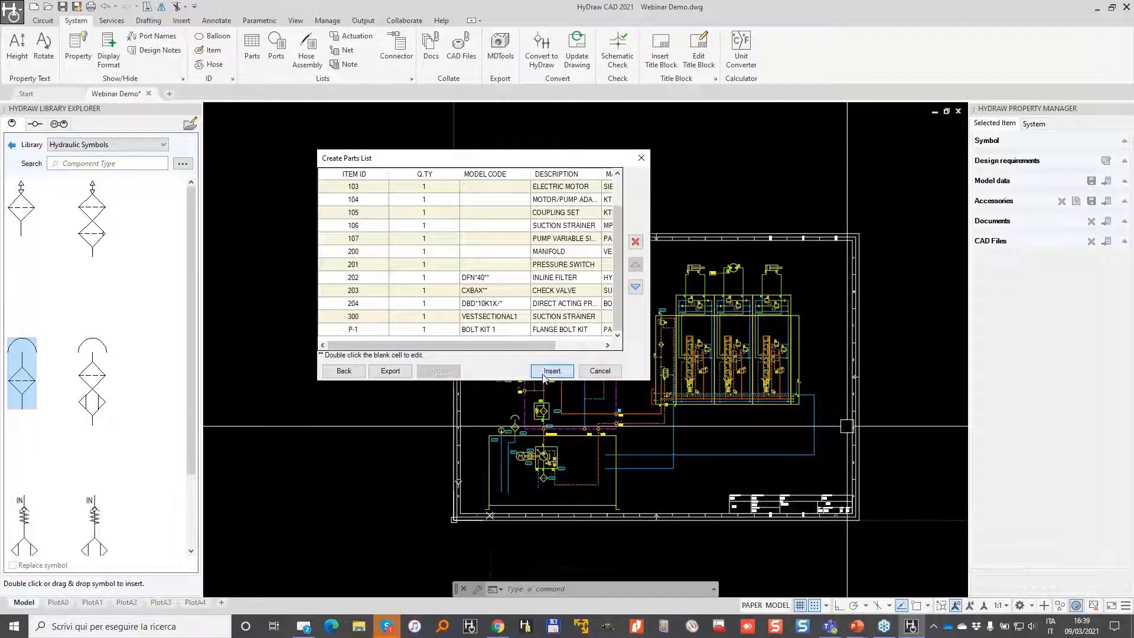
left_click(472, 256)
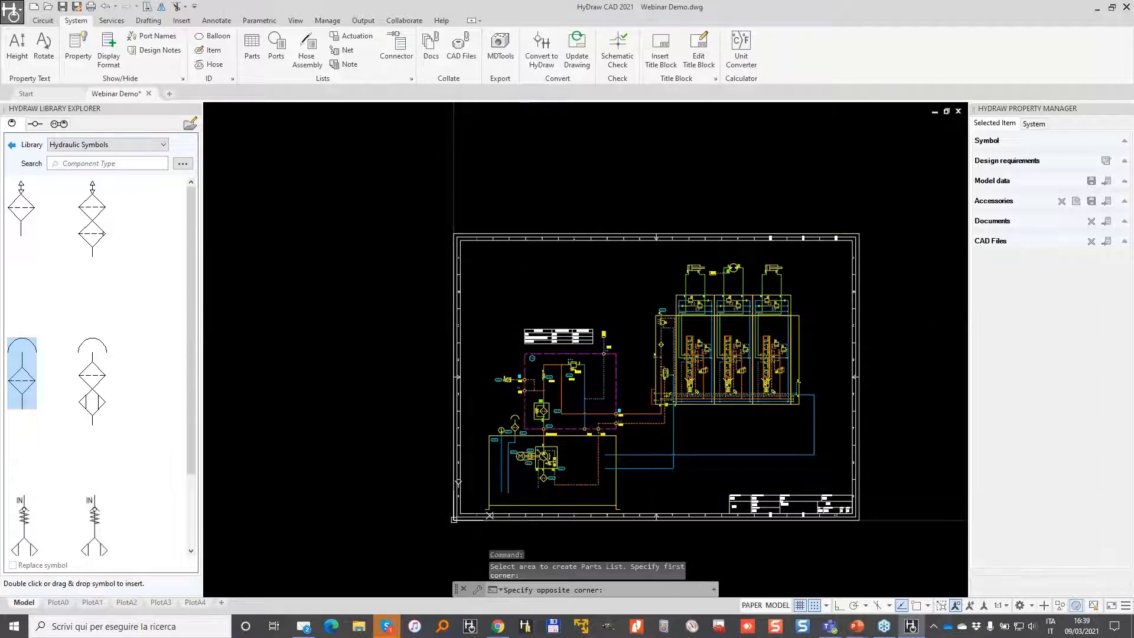
scroll(482, 295, "up", 5)
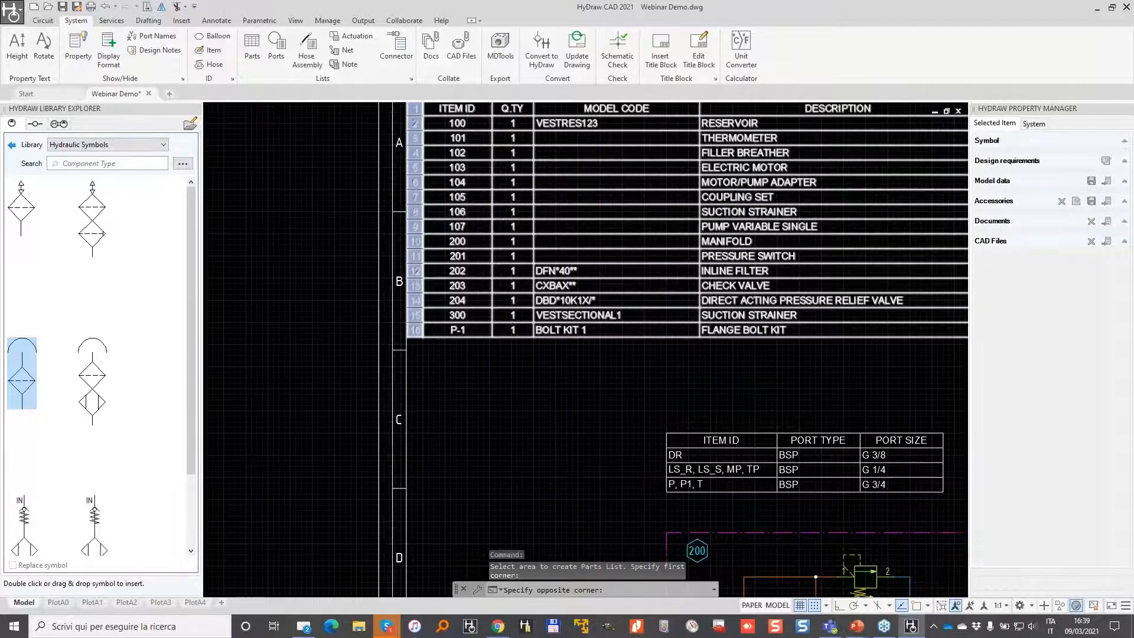
scroll(482, 338, "up", 2)
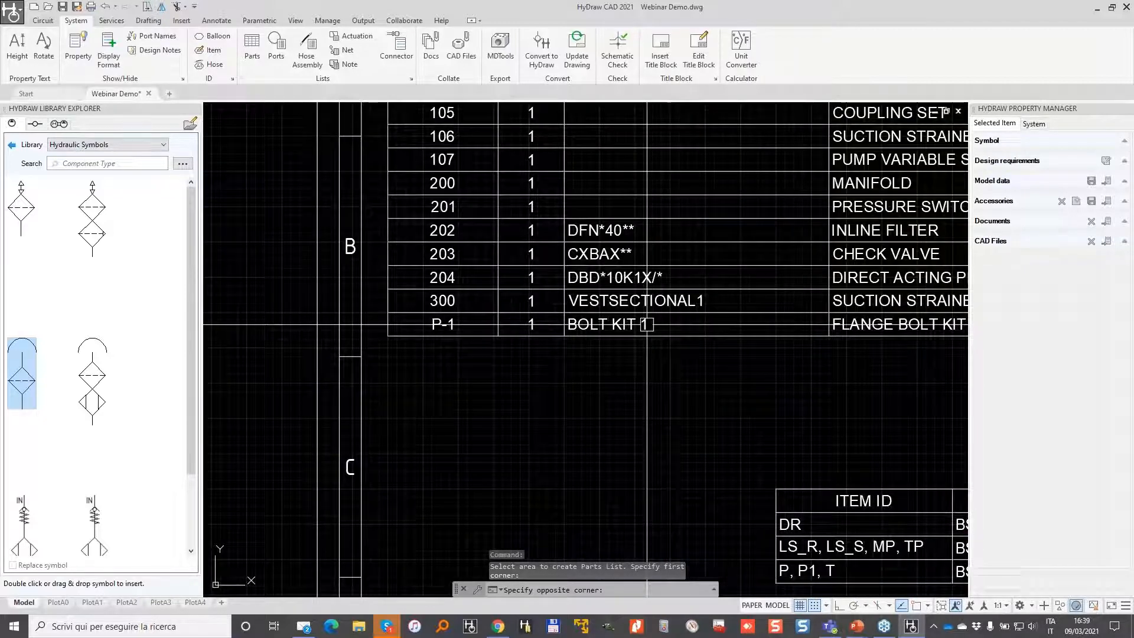
Set the item ID of port P's BOLT KIT 1 accessory to 124514.
scroll(437, 340, "down", 2)
scroll(514, 343, "down", 3)
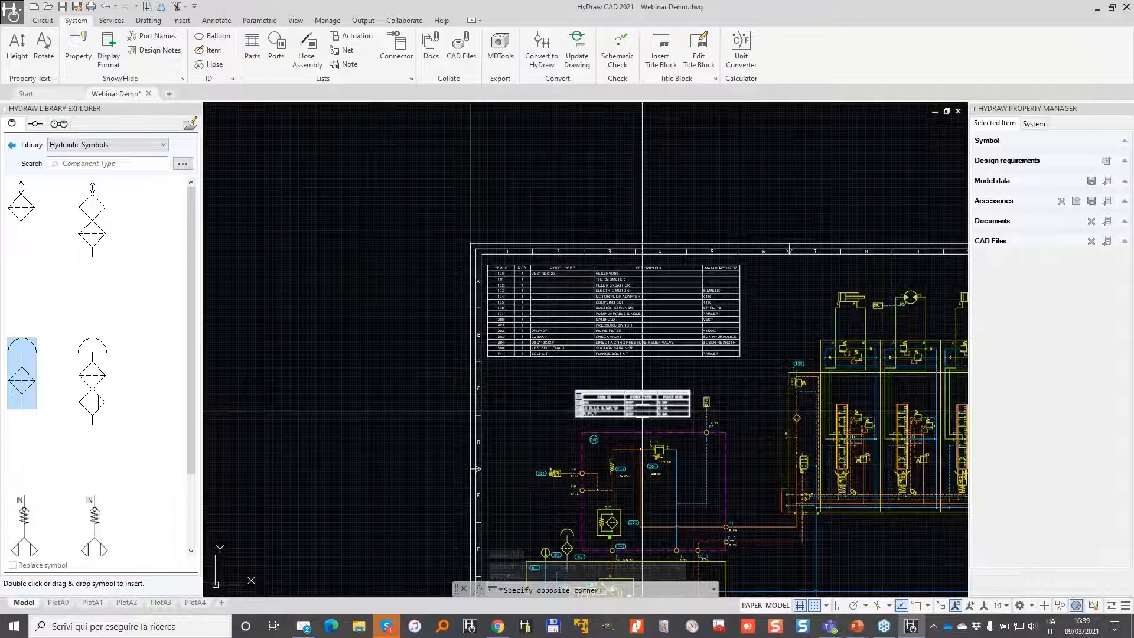
scroll(531, 422, "up", 5)
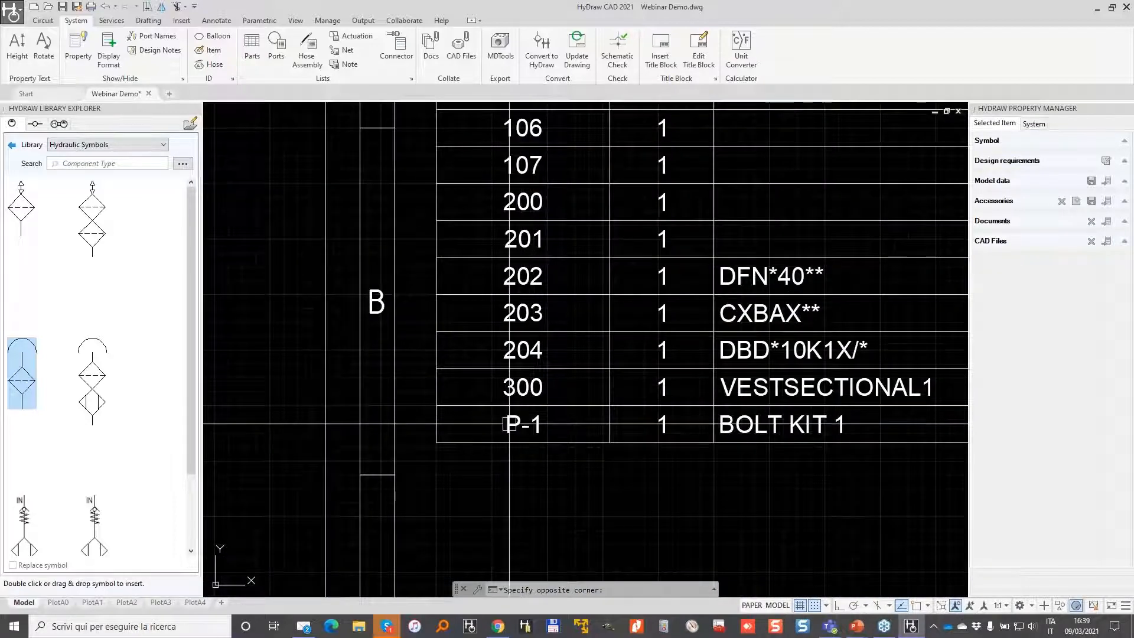
scroll(515, 424, "down", 4)
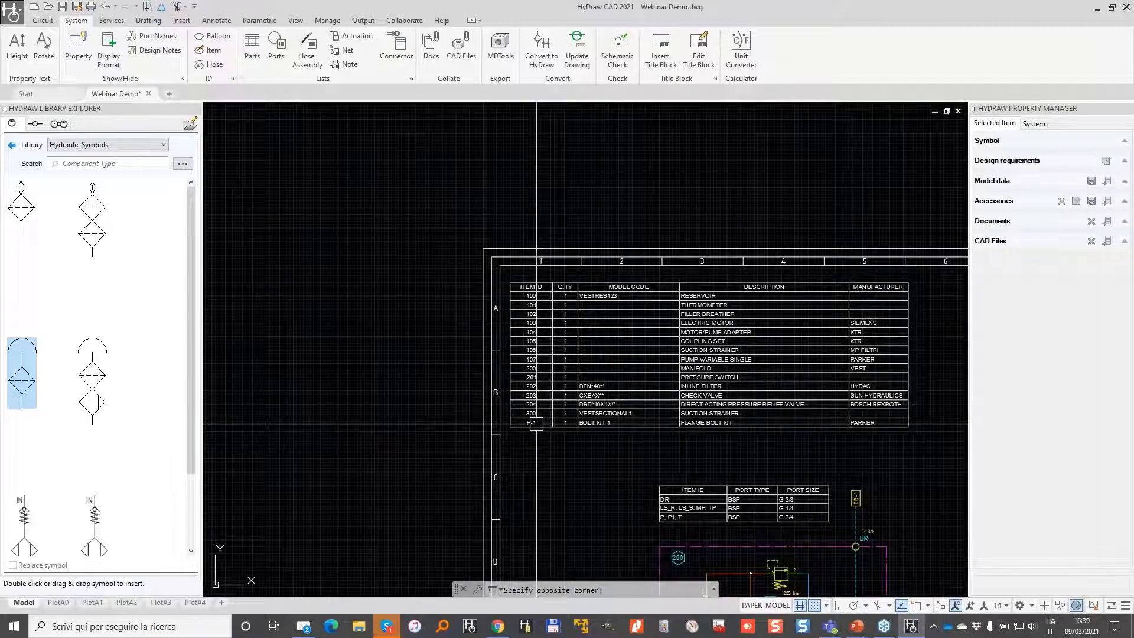
scroll(536, 423, "down", 3)
scroll(346, 378, "up", 6)
left_click(346, 375)
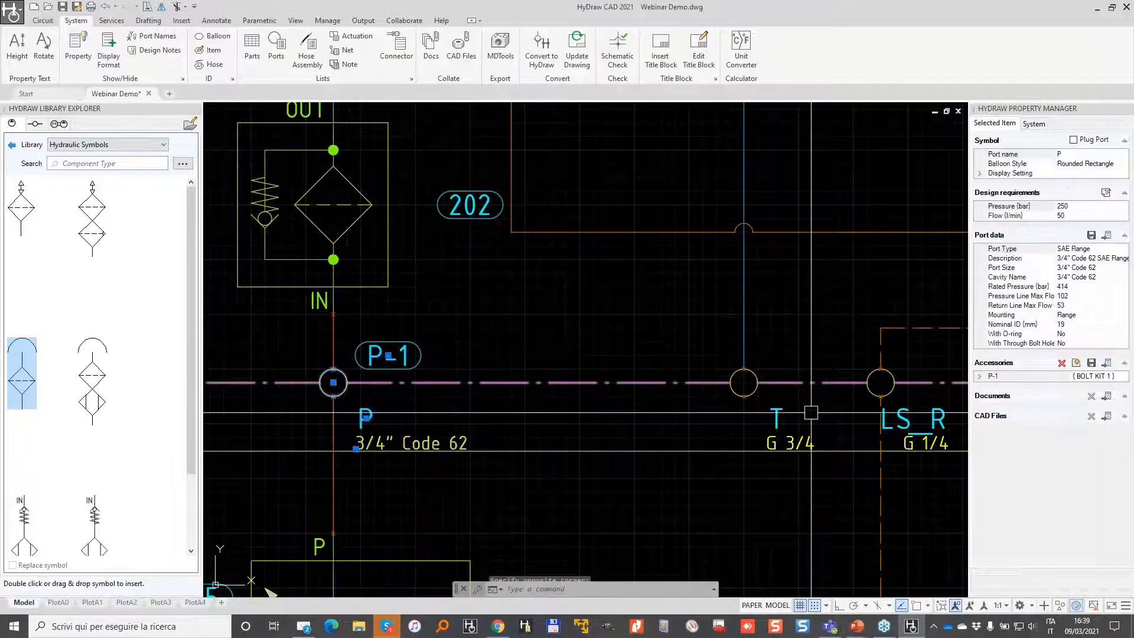
left_click(979, 376)
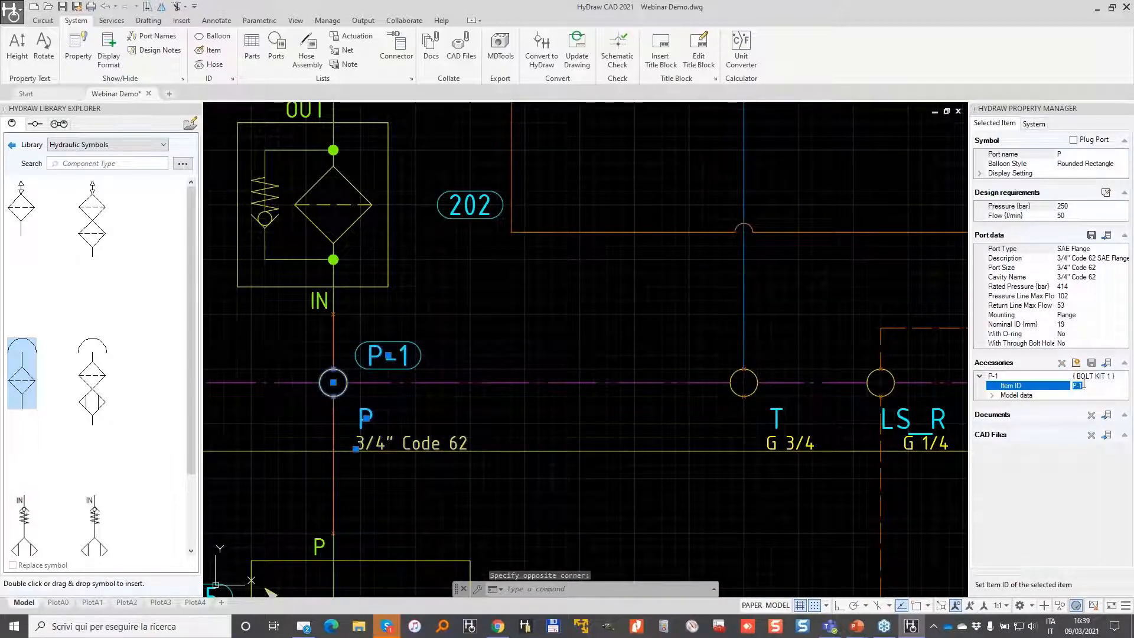
type("124514")
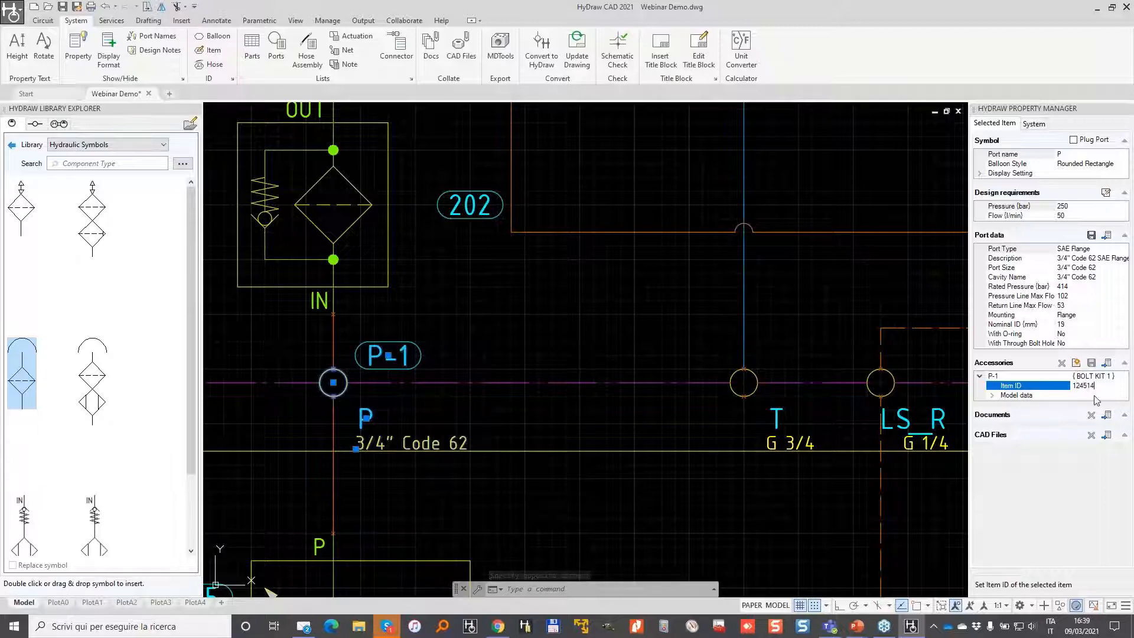
key("Return")
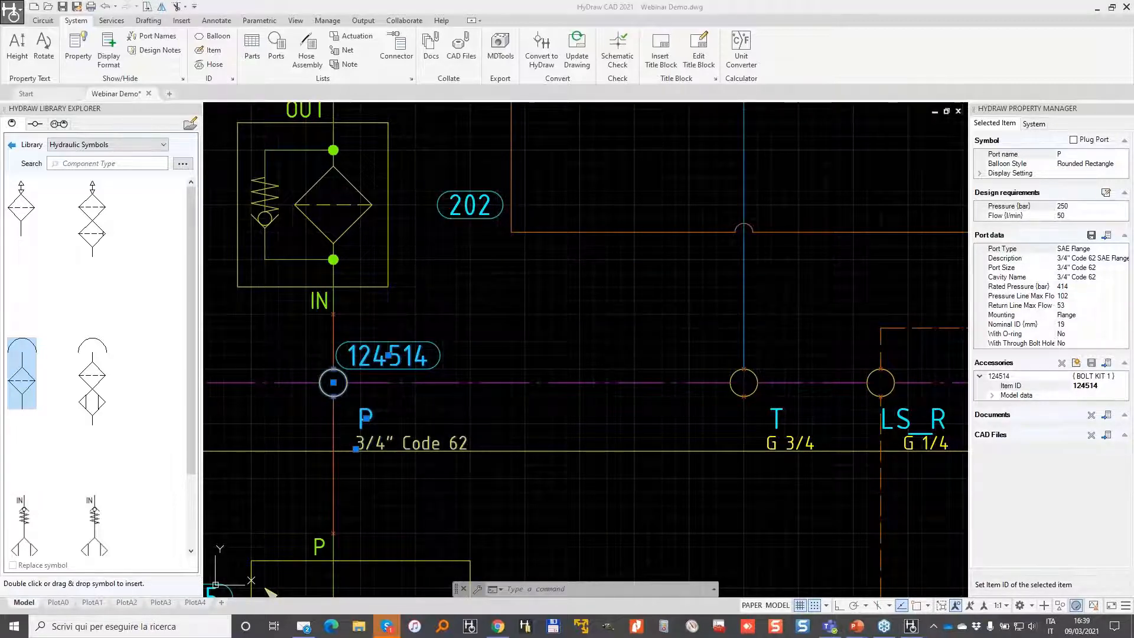
Review the accessory numbering and display options in the document's item ID settings.
mouse_move(221, 42)
left_mouse_down()
mouse_move(219, 85)
mouse_move(224, 68)
mouse_move(231, 83)
mouse_move(242, 70)
mouse_move(233, 78)
left_mouse_up()
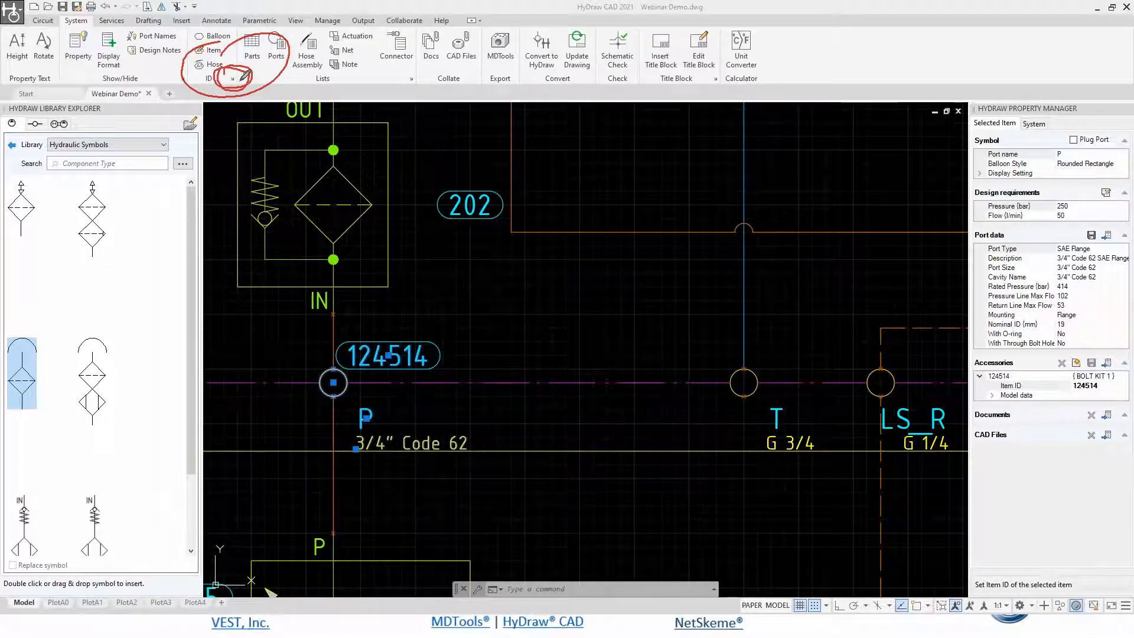
key("Escape")
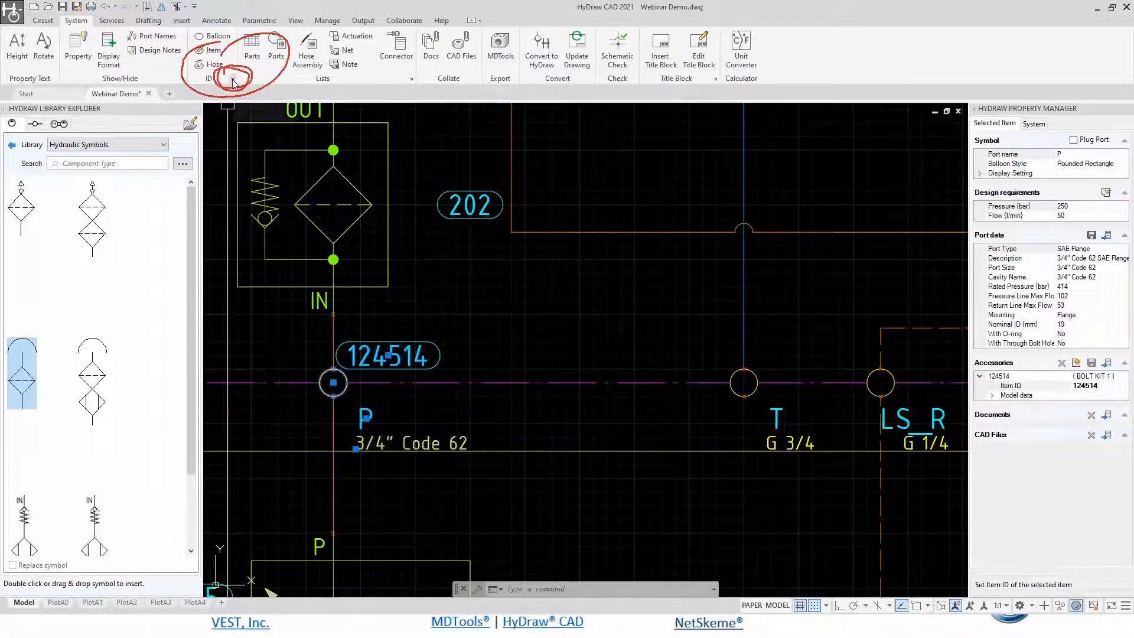
key("Escape")
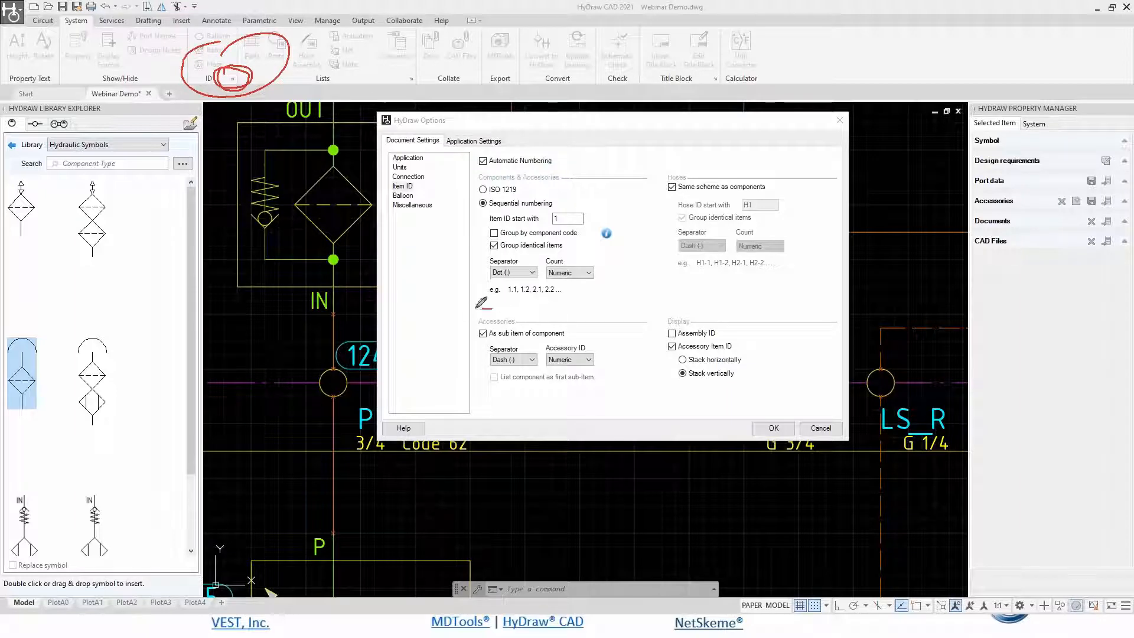
mouse_move(491, 307)
left_mouse_down()
mouse_move(474, 349)
mouse_move(584, 334)
mouse_move(473, 309)
left_mouse_up()
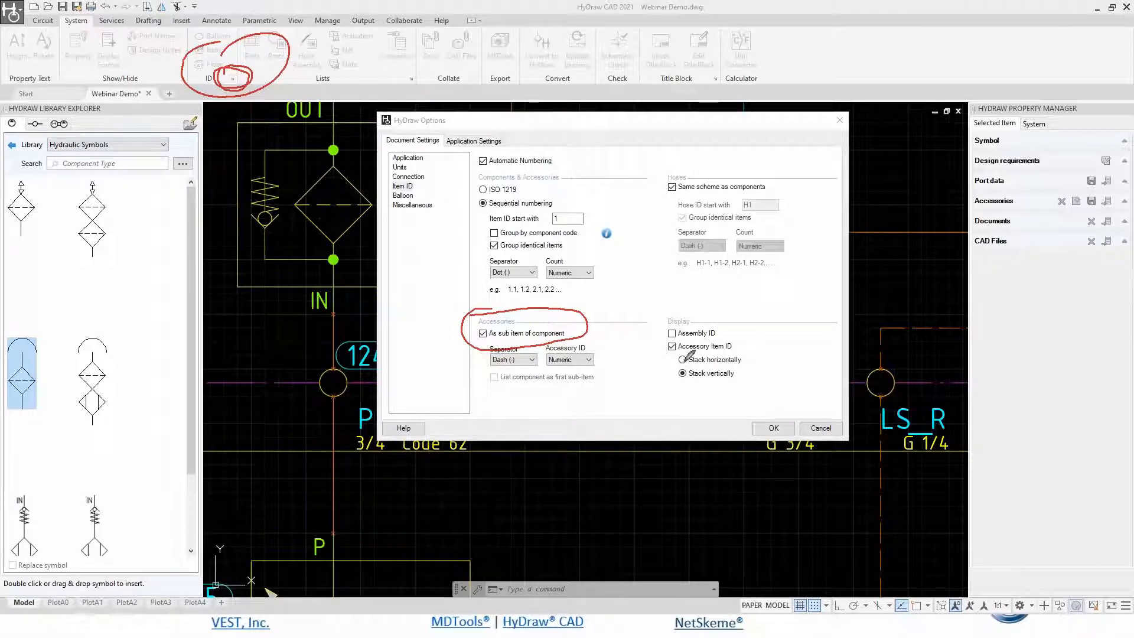
left_click(820, 428)
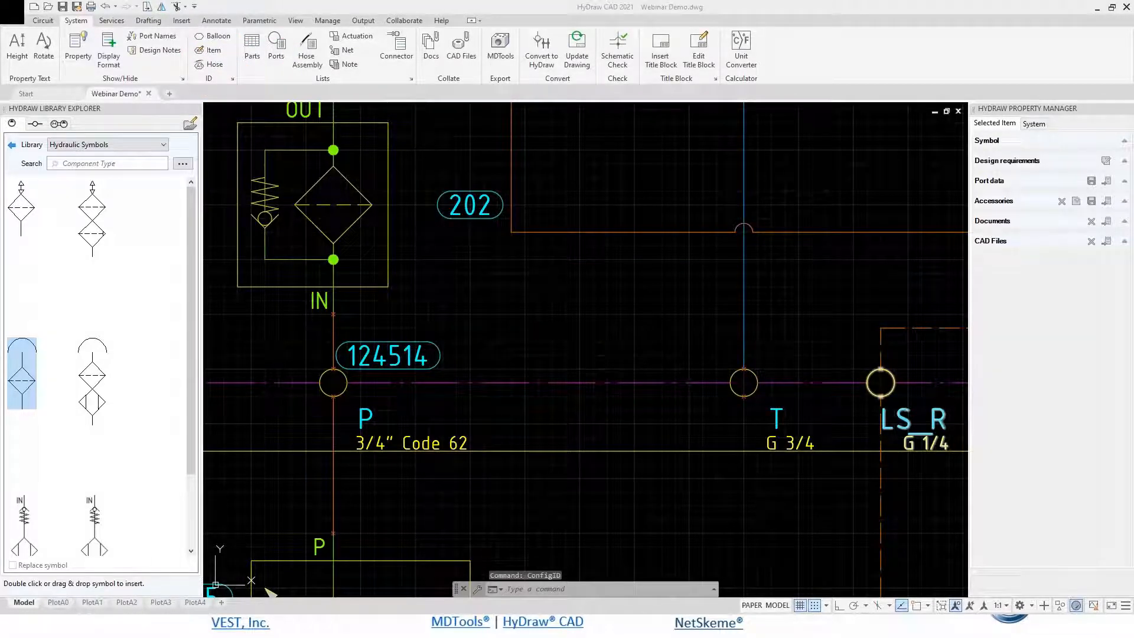
Update the parts list table with the bolt kit's new item ID and save the drawing.
left_click(471, 476)
scroll(423, 278, "down", 2)
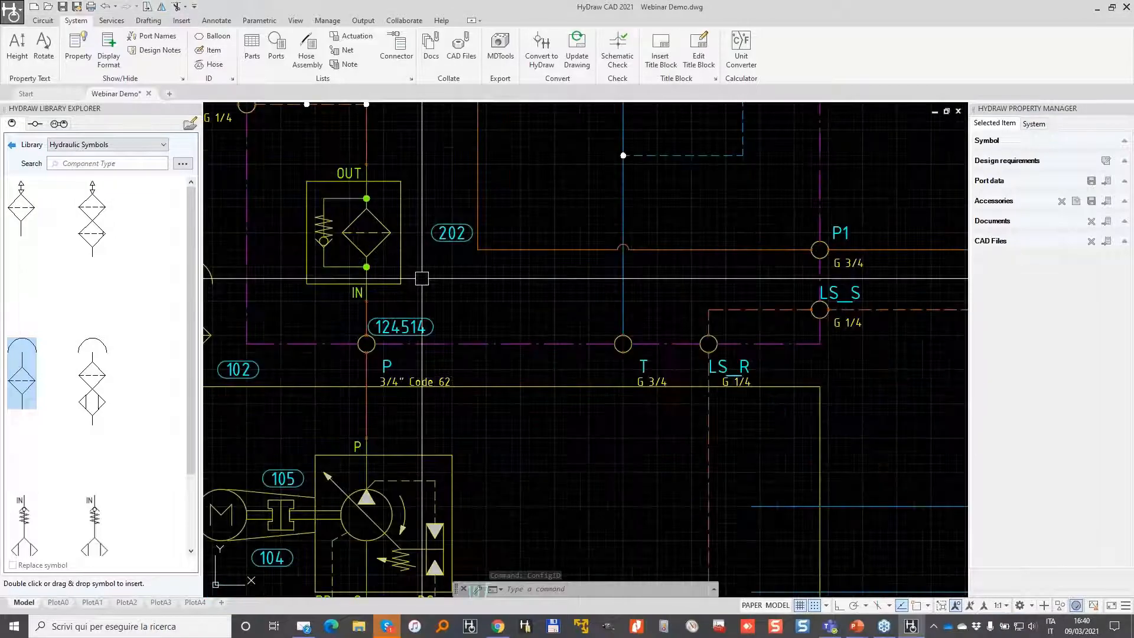
scroll(422, 279, "down", 4)
middle_click_drag(433, 231, 756, 552)
scroll(569, 317, "up", 4)
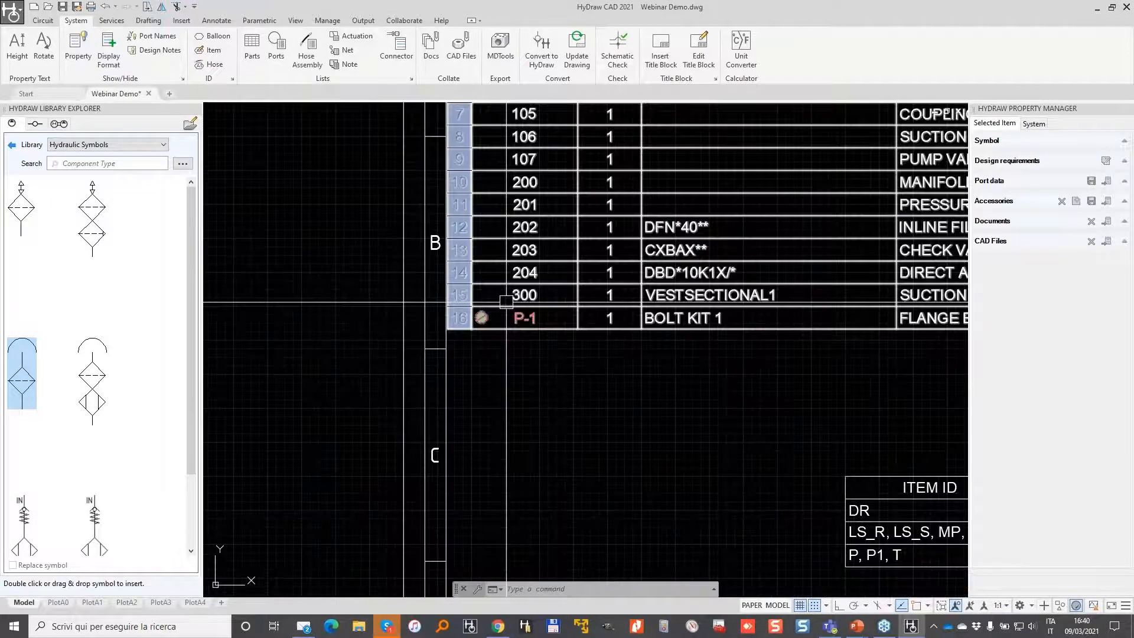
right_click(481, 307)
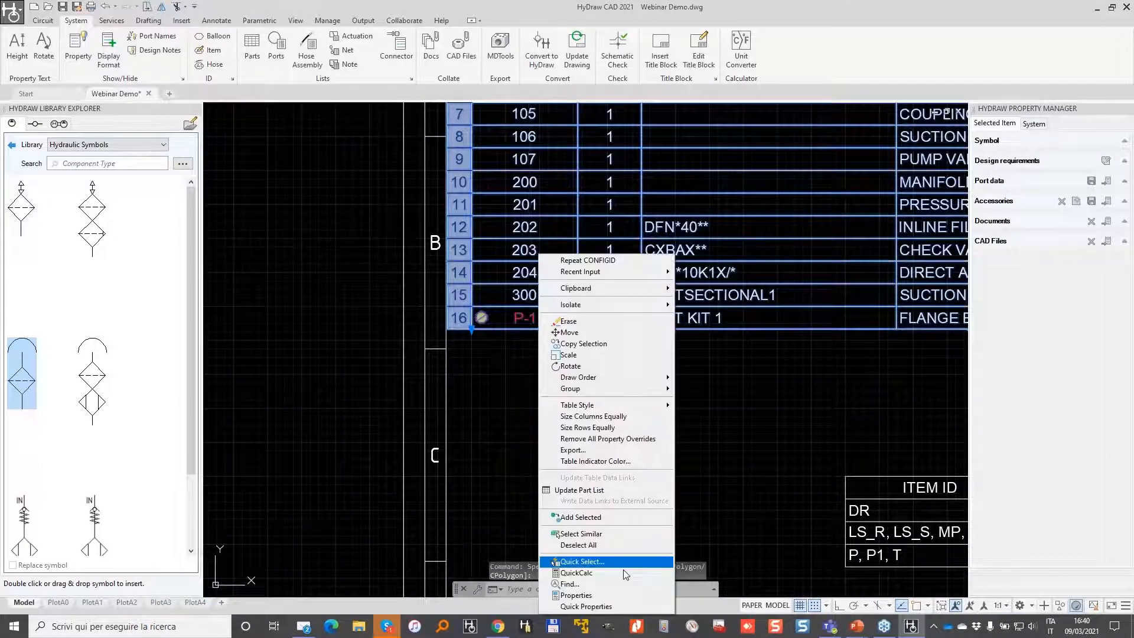
left_click(612, 490)
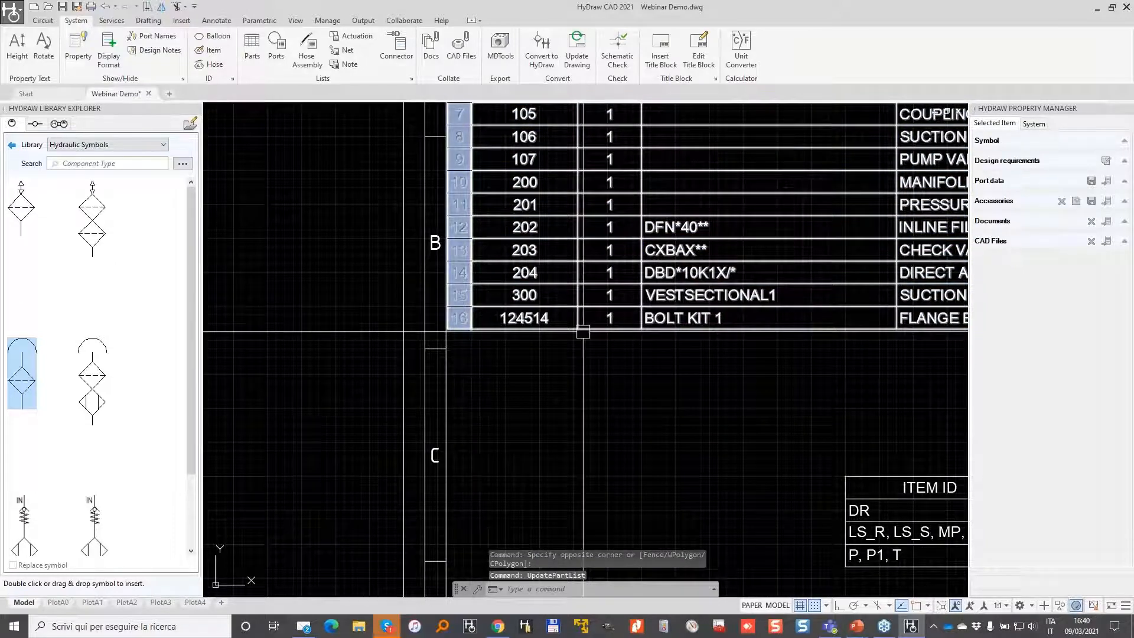
scroll(620, 337, "down", 6)
key("Escape")
middle_click_drag(803, 348, 499, 199)
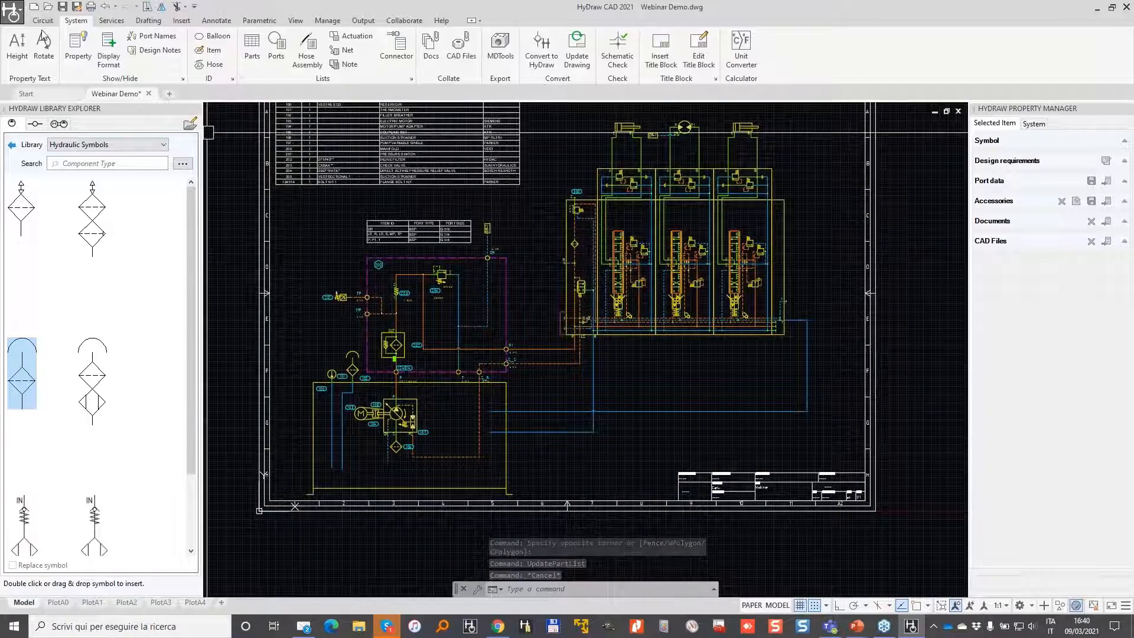
key("ctrl+s")
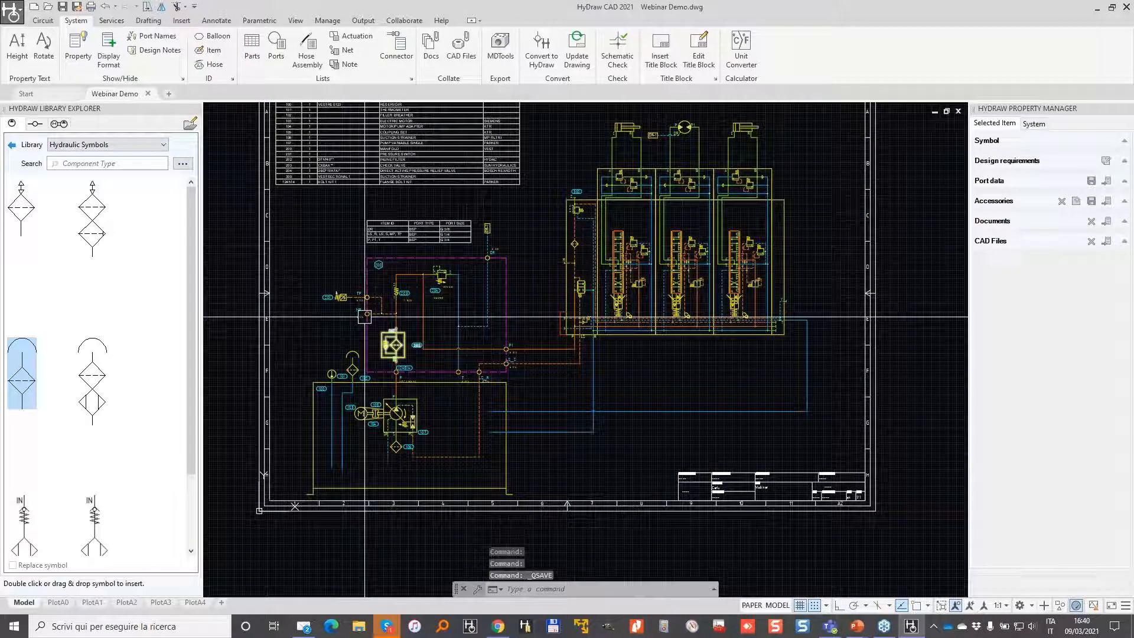
Open the plot settings for the PlotA2 layout and set the plot style table to linecolor.stb.
left_click(126, 603)
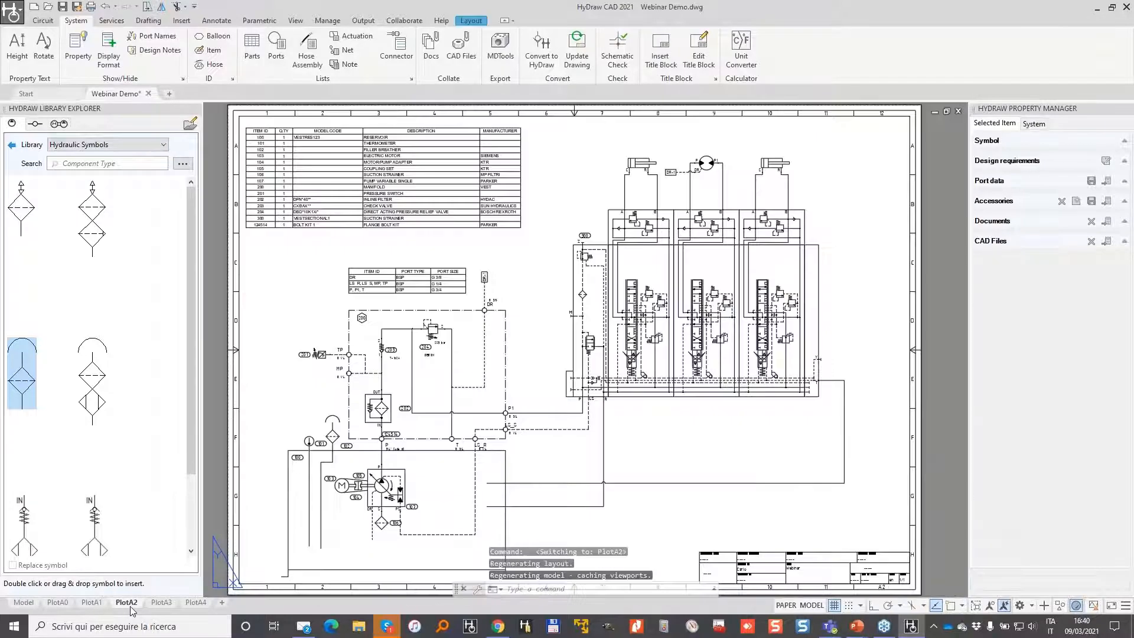
right_click(135, 605)
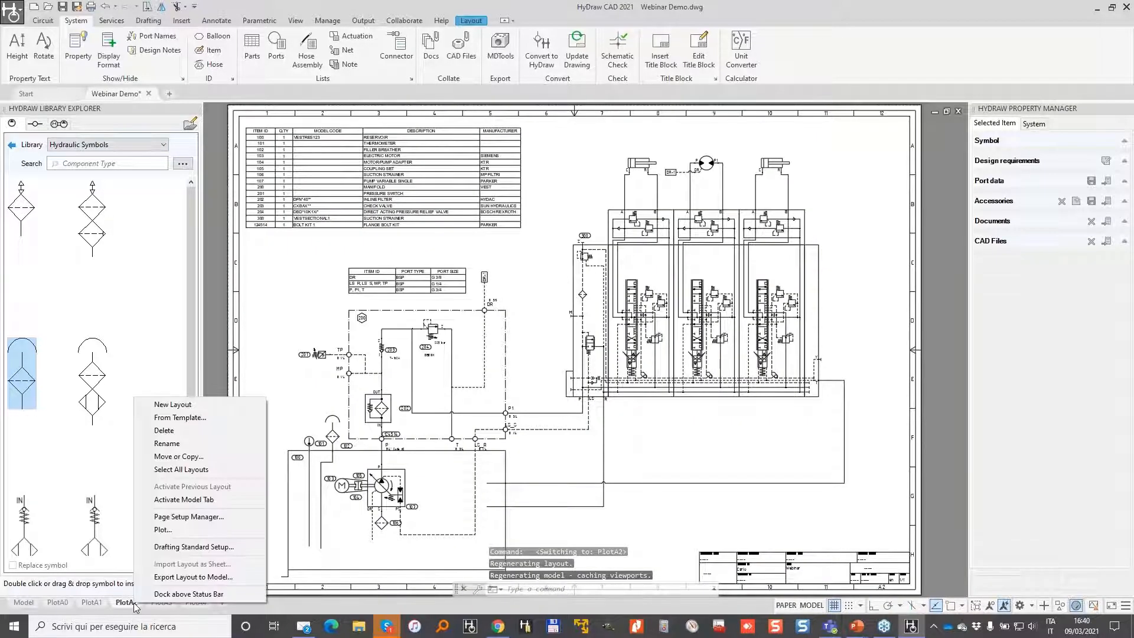
left_click(162, 529)
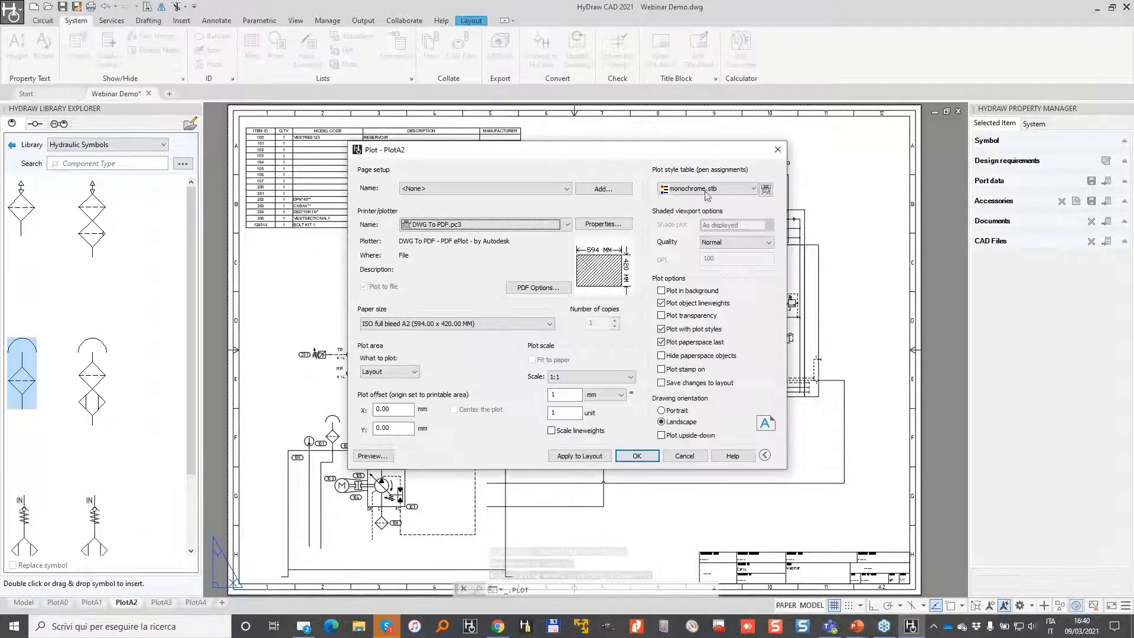
left_click(745, 189)
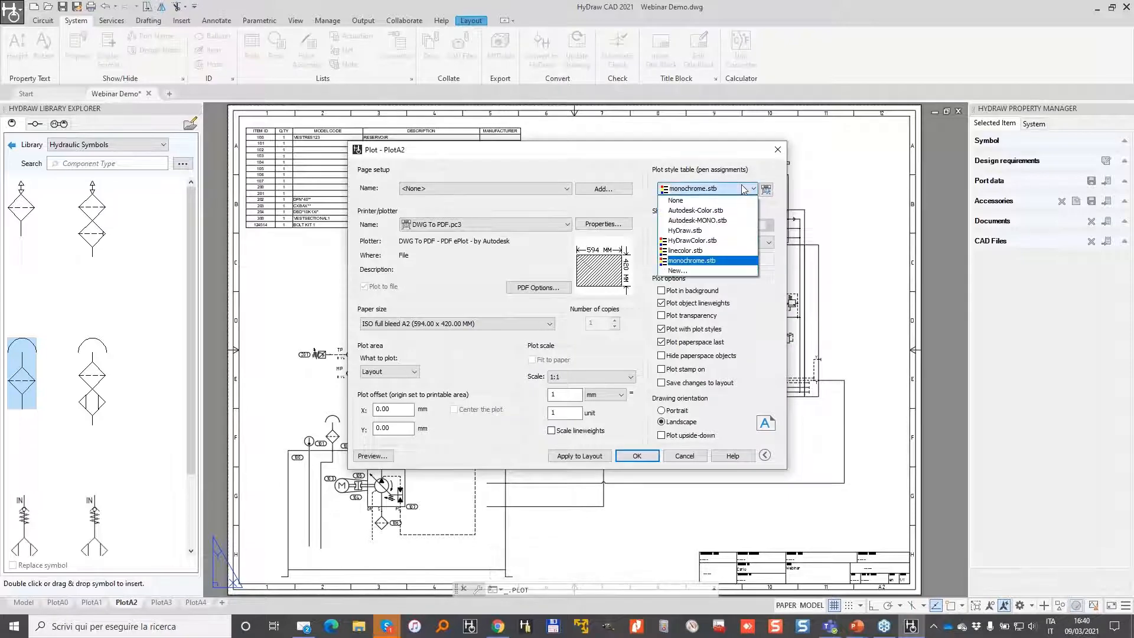
left_click(702, 252)
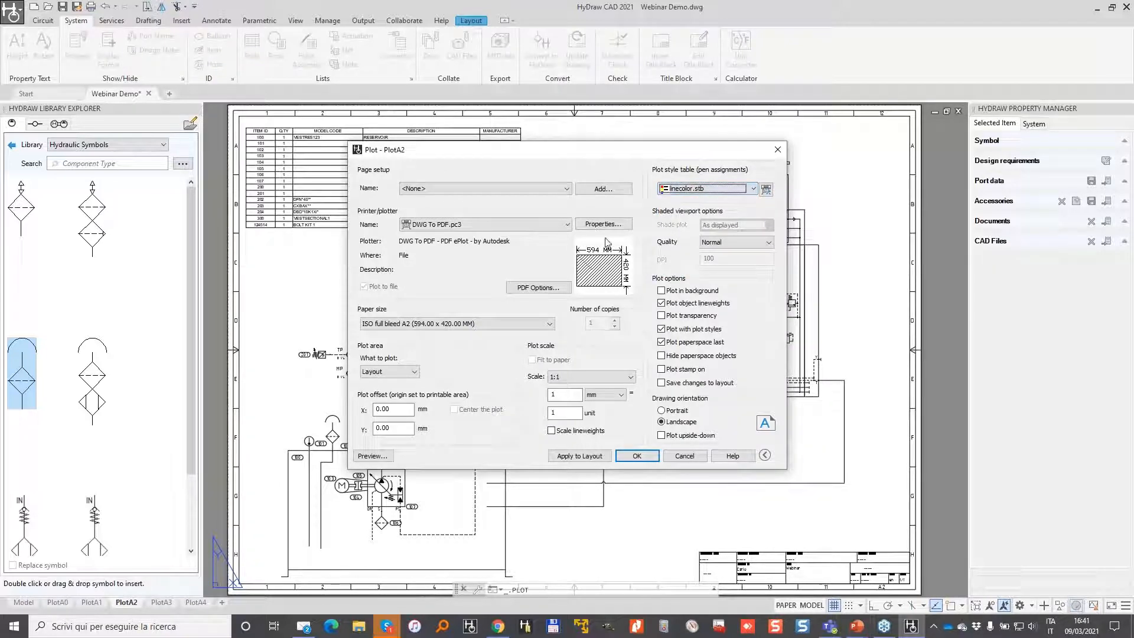
Preview the PlotA2 plot and inspect the coloured schematic lines and tables.
left_click(373, 458)
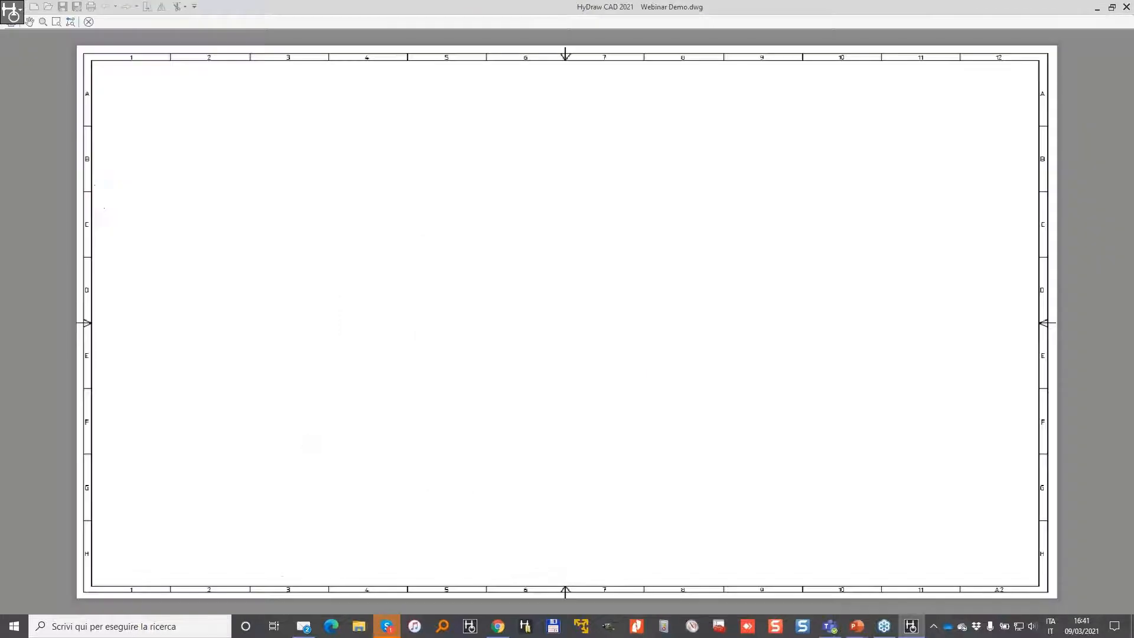
scroll(663, 329, "up", 3)
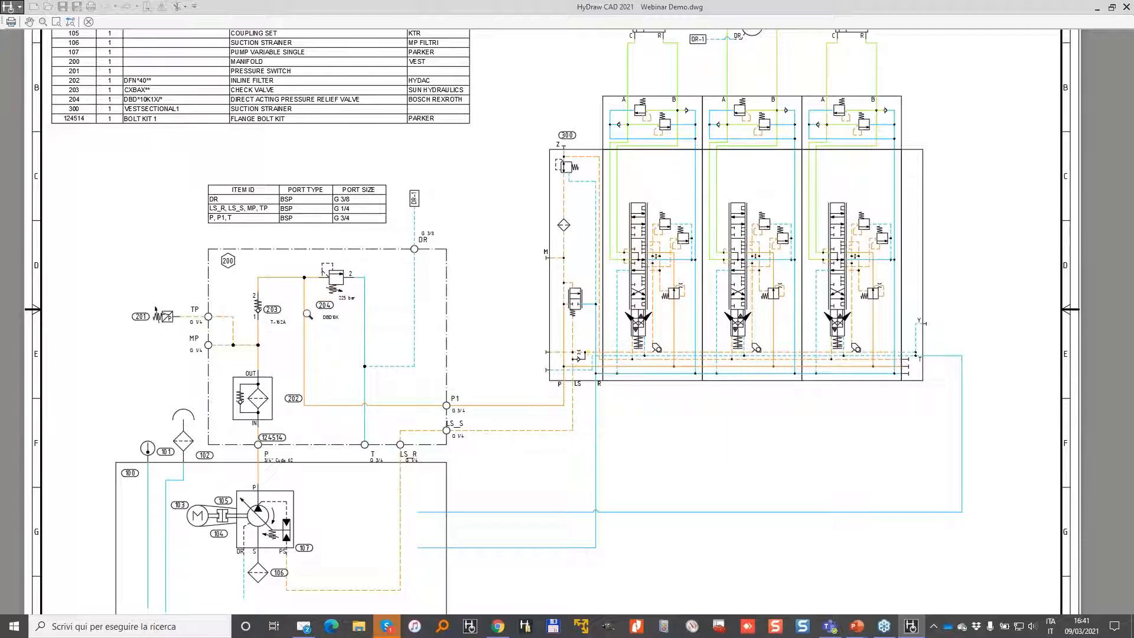
scroll(308, 314, "down", 3)
scroll(377, 264, "up", 3)
Leave the preview and plot the layout to the desktop as Webinar Demo-PlotA2.pdf.
right_click(329, 266)
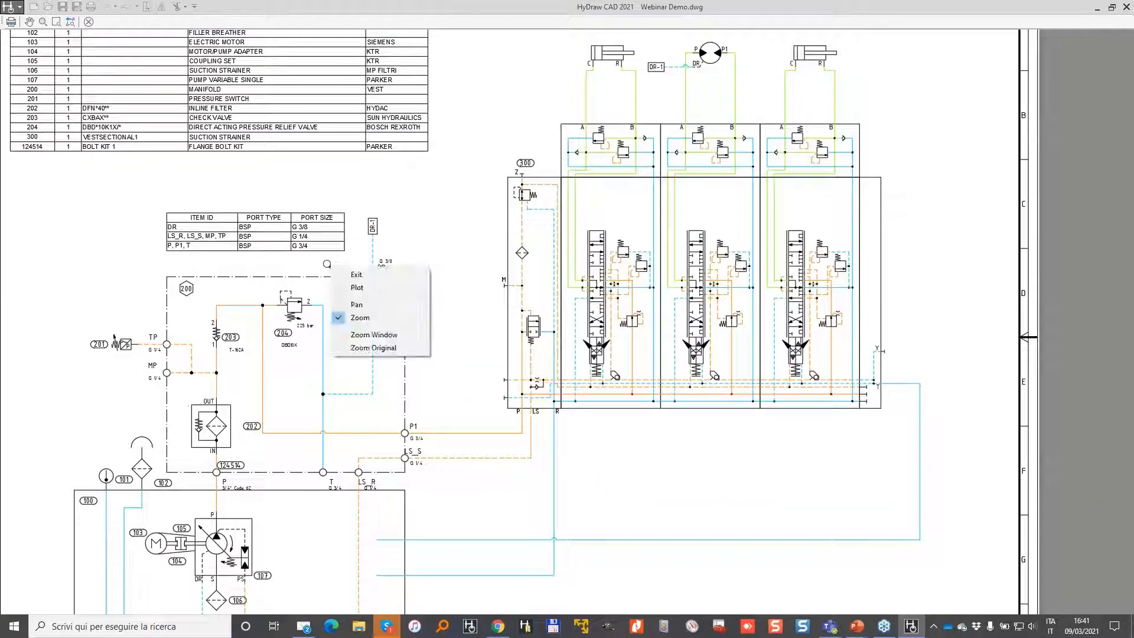
left_click(356, 275)
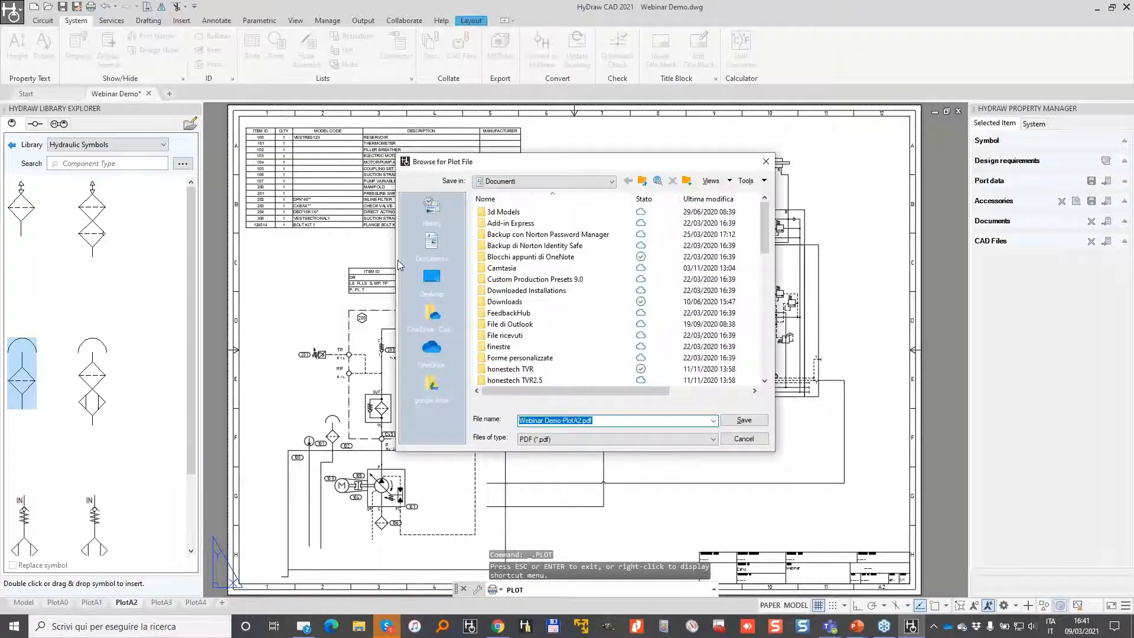
left_click(428, 280)
left_click(728, 423)
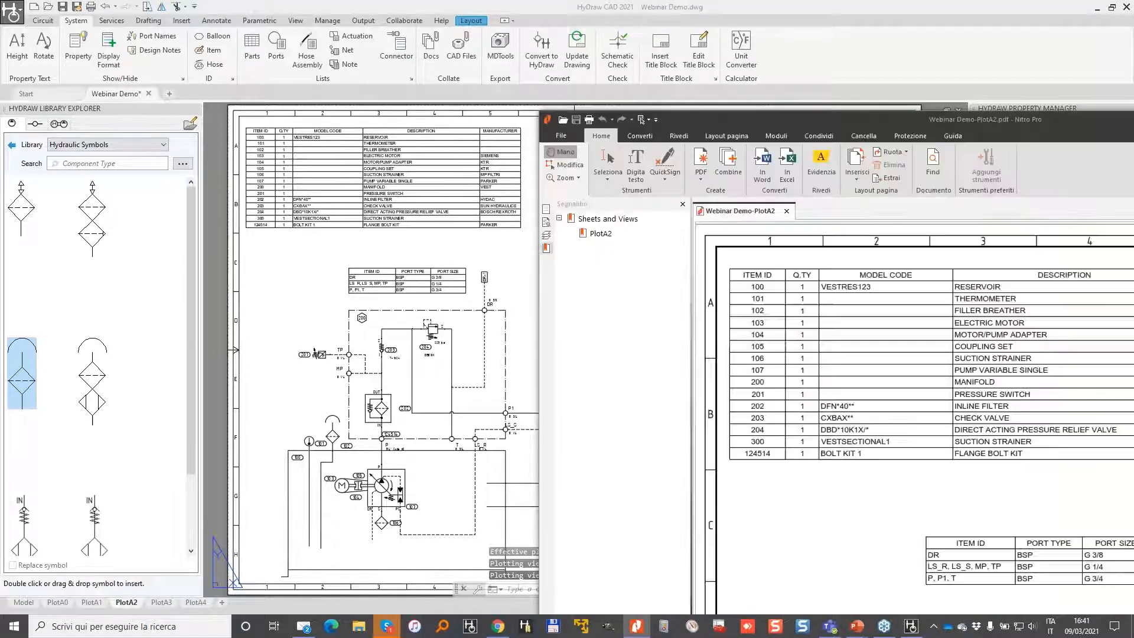
Maximise the plotted PDF in Nitro Pro, look over its tables and schematic, and minimise it again.
left_click_drag(1068, 119, 620, 27)
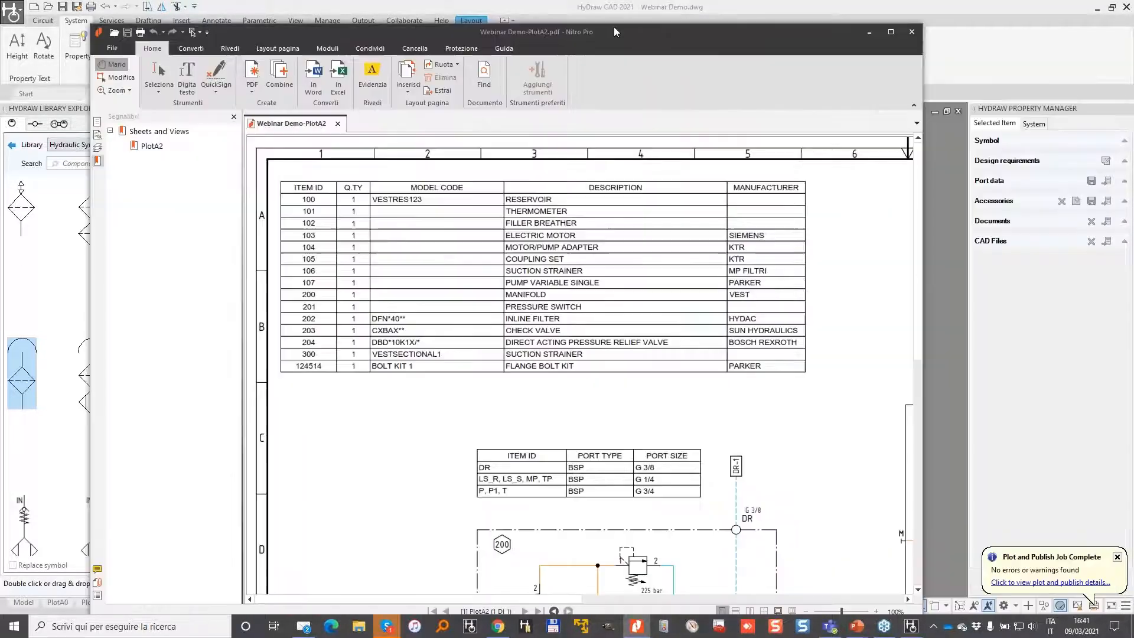
double_click(623, 27)
scroll(594, 218, "down", 5)
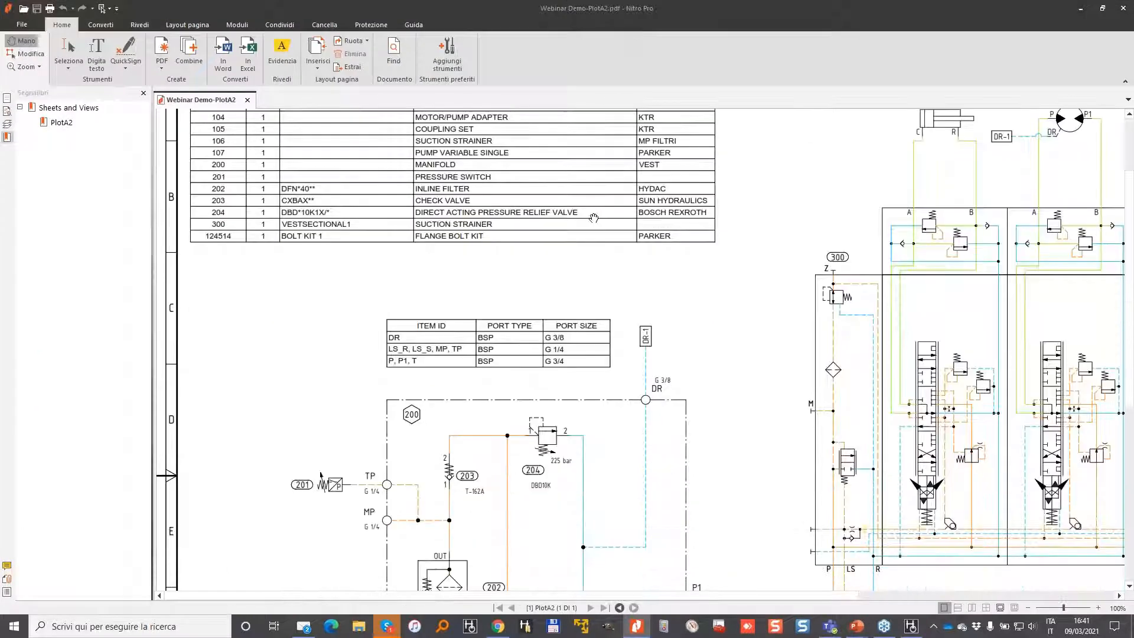
scroll(593, 218, "down", 2, "ctrl")
scroll(594, 218, "down", 3)
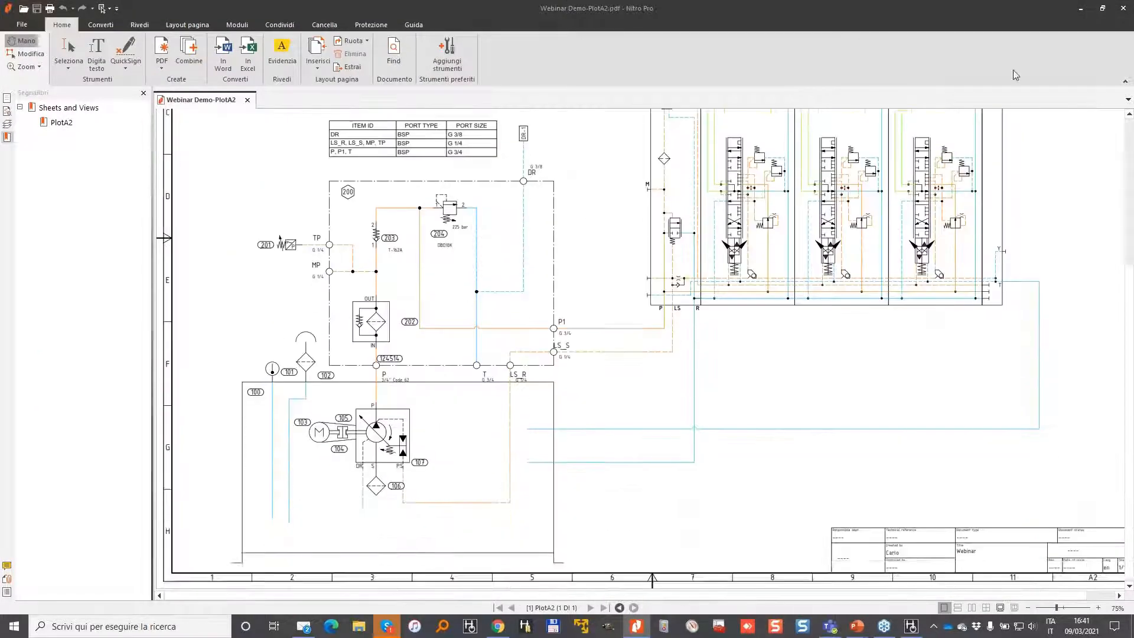
left_click(1080, 9)
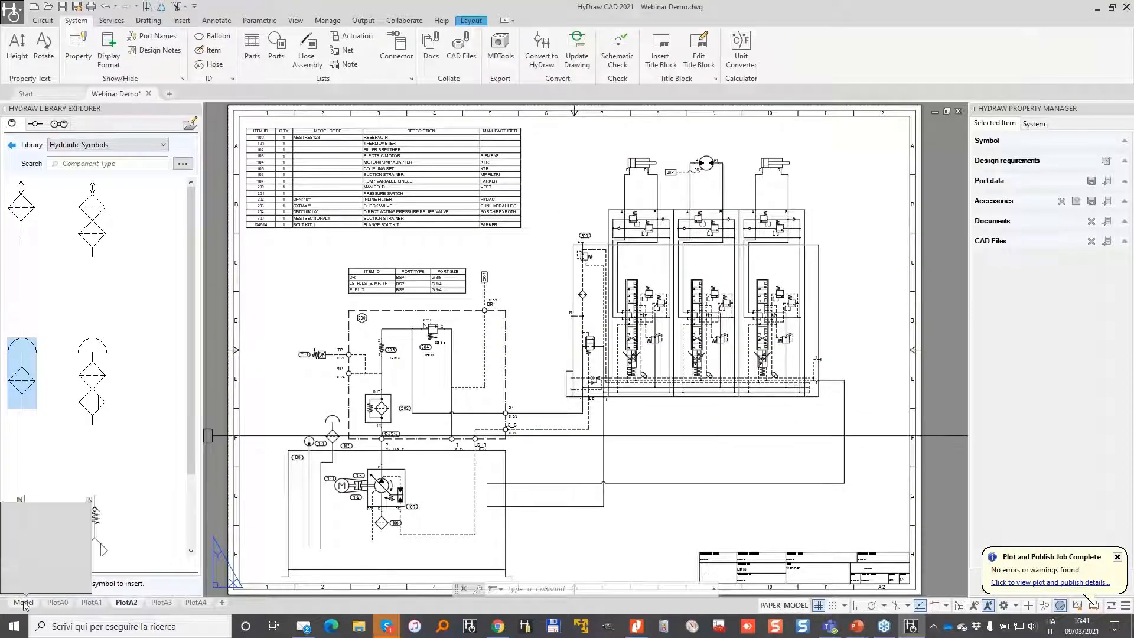
Return to model space, select inline filter 202 and check the data sheet linked under its documents.
left_click(24, 602)
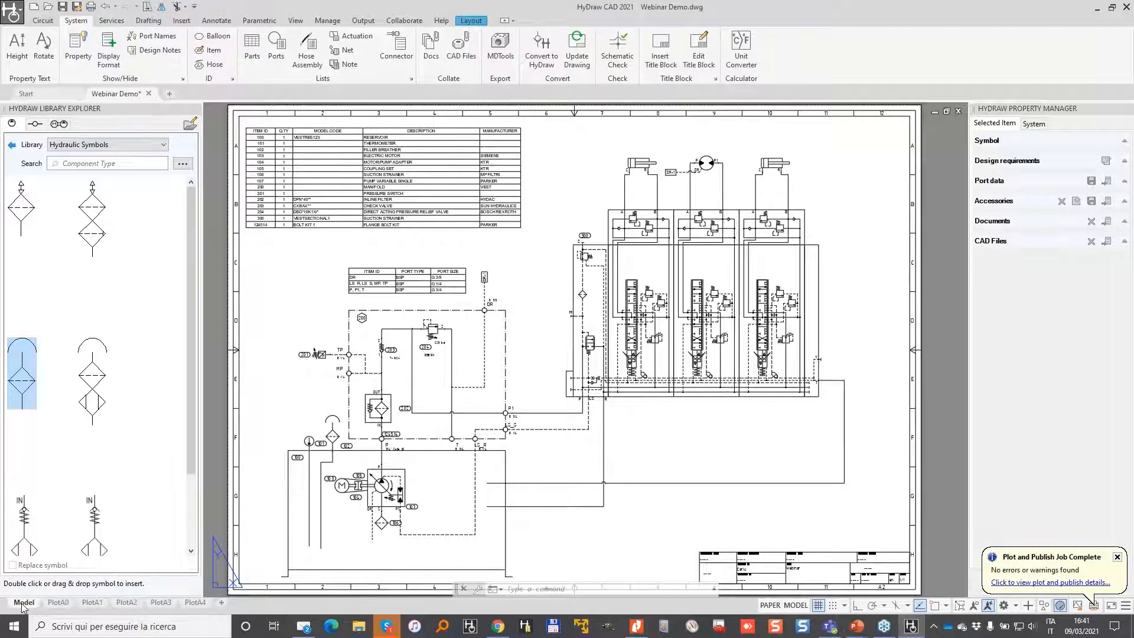
scroll(378, 342, "up", 4)
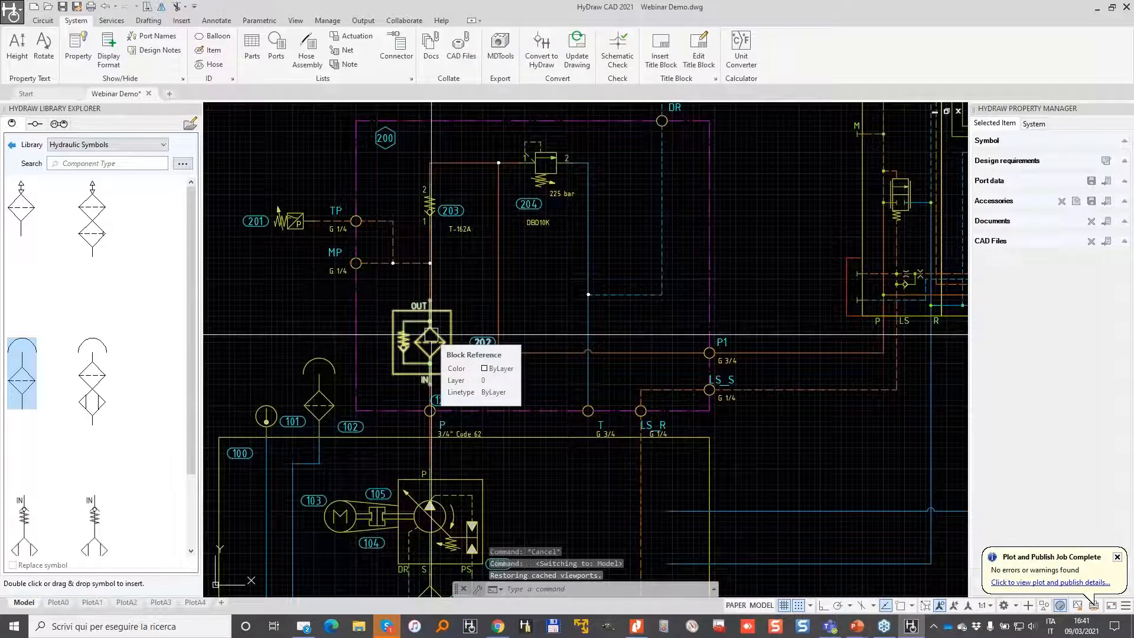
left_click(431, 334)
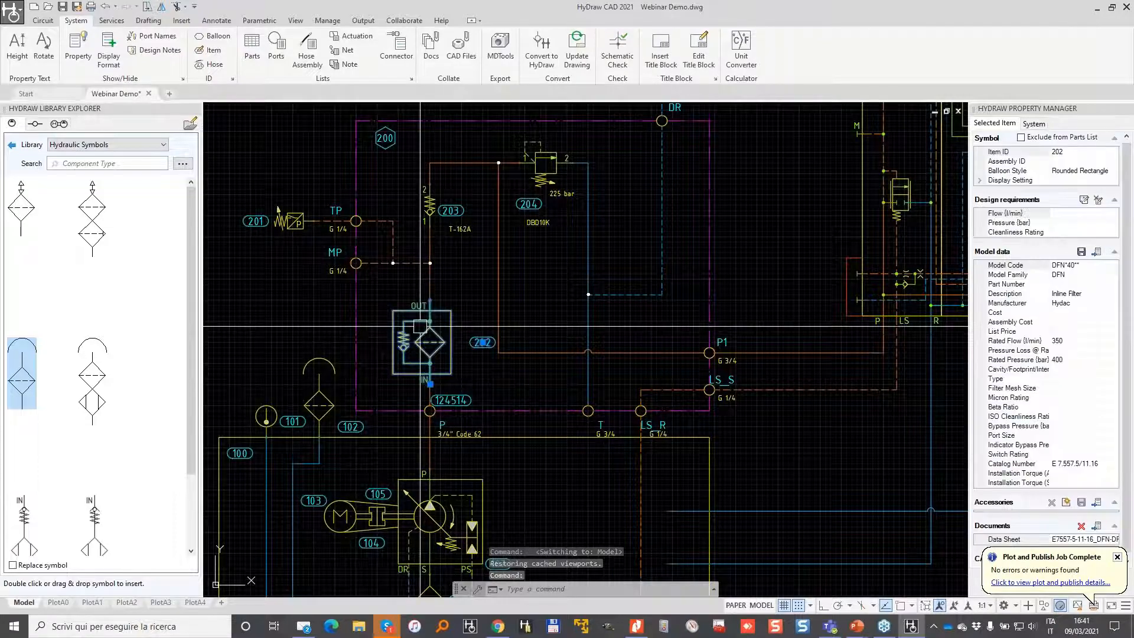
left_click(1116, 557)
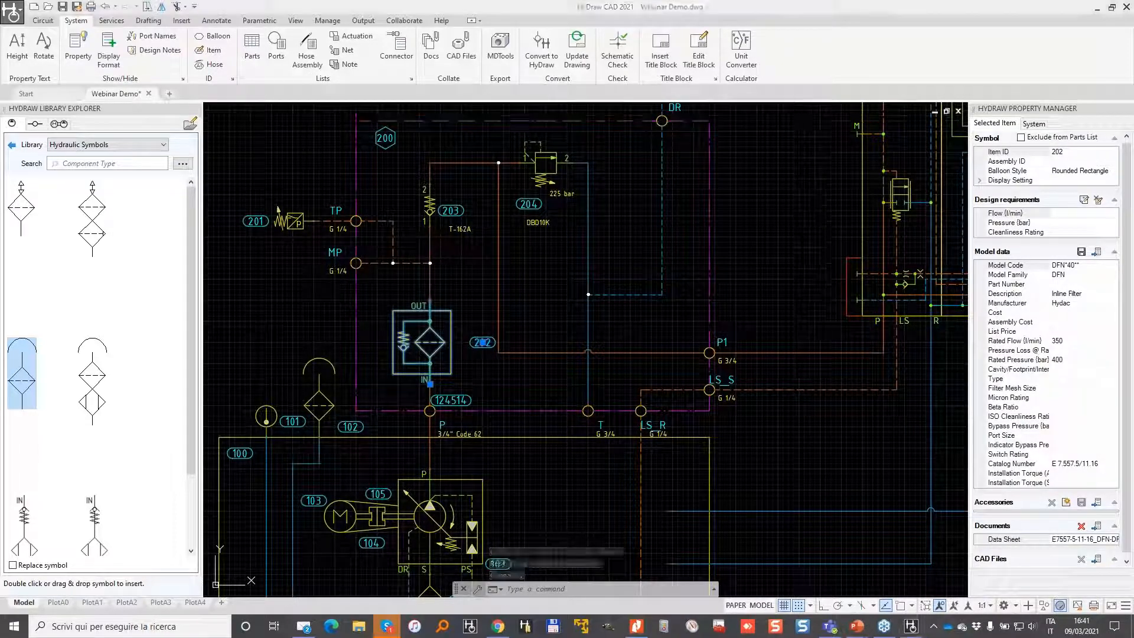
mouse_move(1082, 521)
left_mouse_down()
mouse_move(988, 548)
mouse_move(1064, 513)
mouse_move(1033, 517)
left_mouse_up()
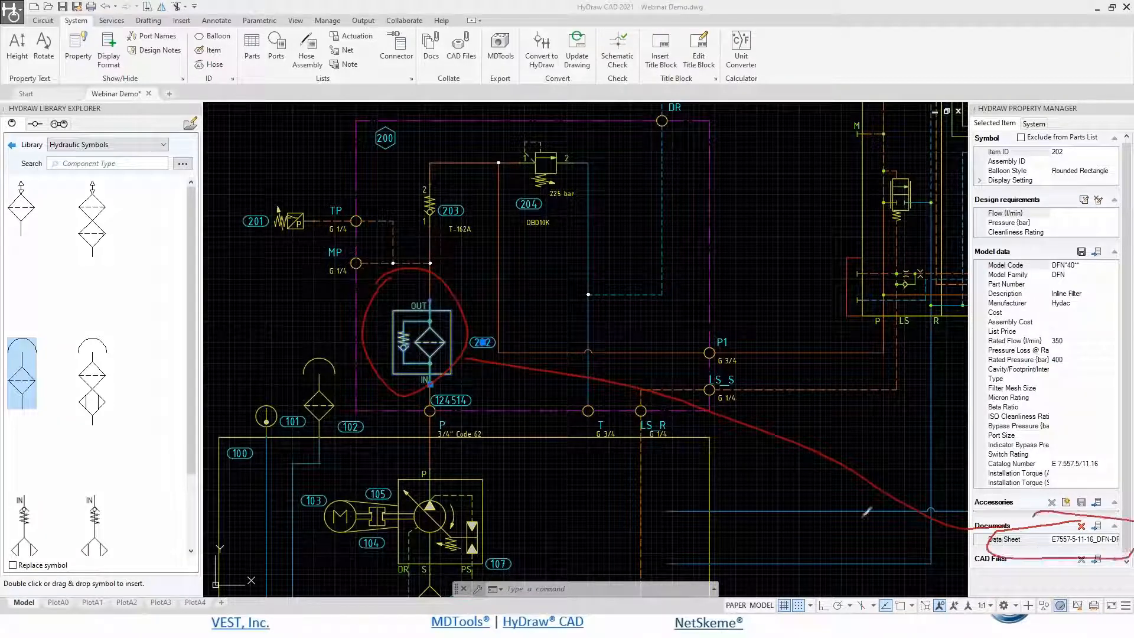
Check the data sheets linked to check valve 203 and relief valve 204.
left_click(427, 209)
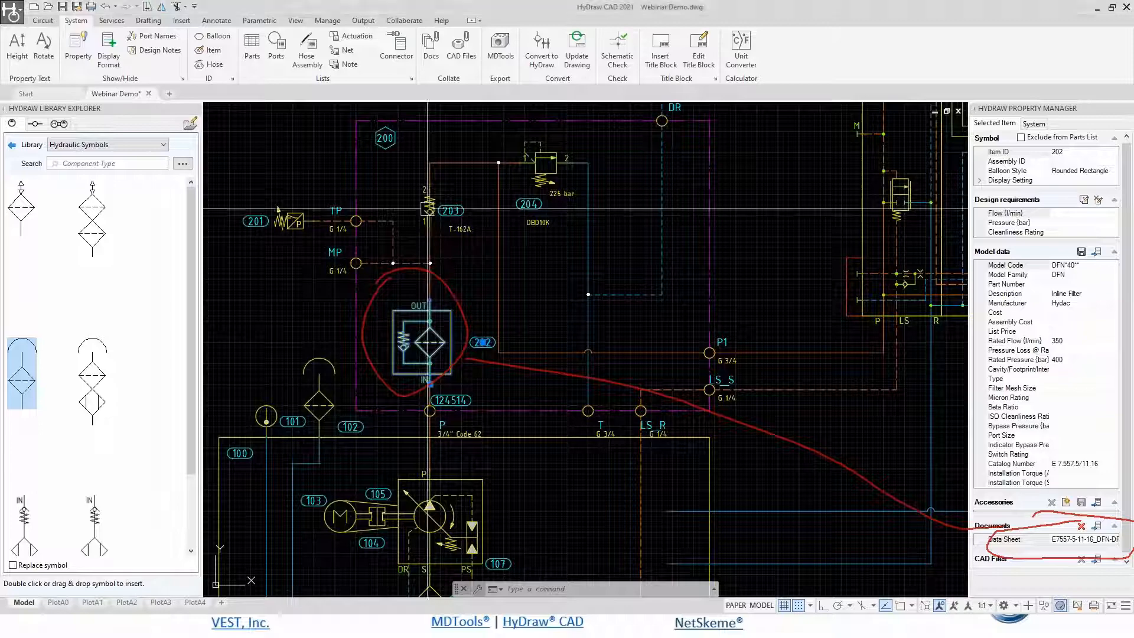
key("Escape")
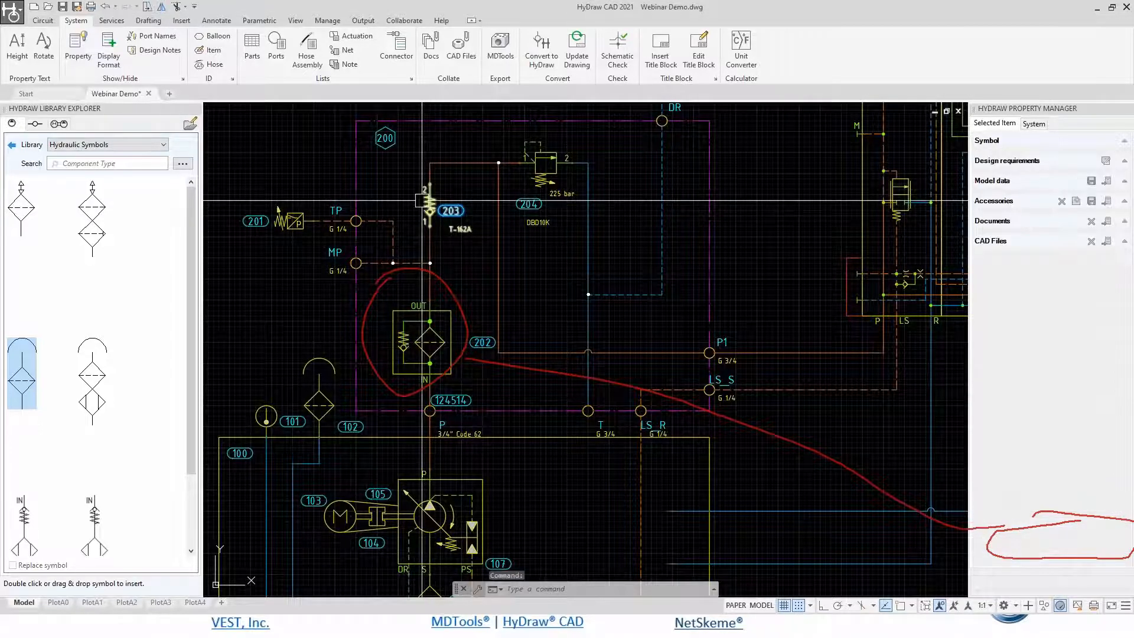
left_click(423, 200)
left_click(1082, 466)
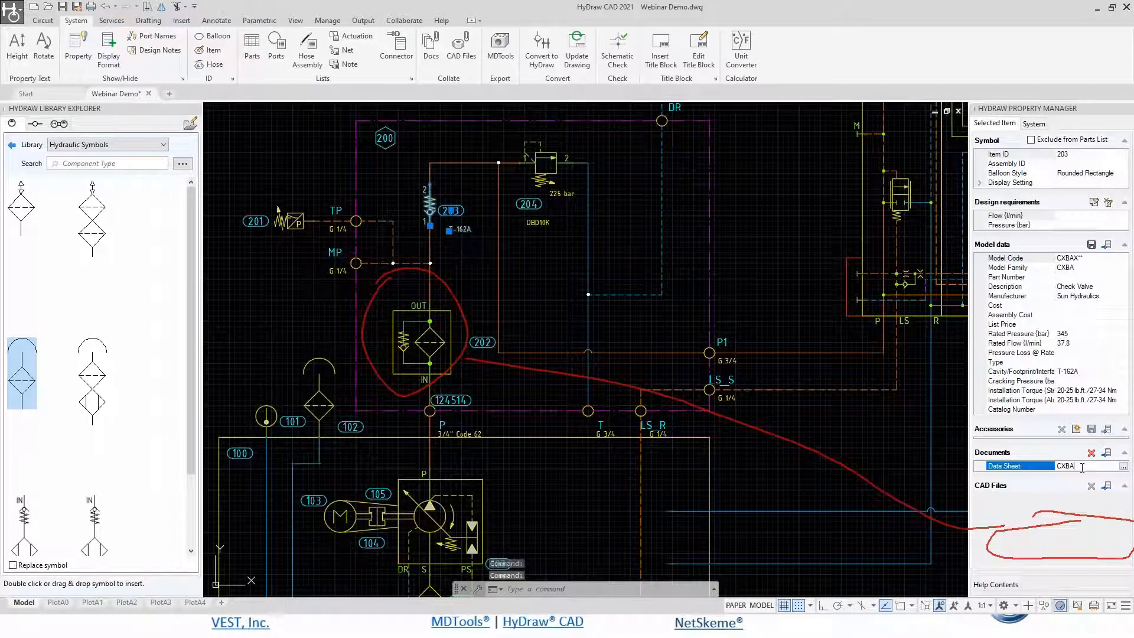
left_click(528, 176)
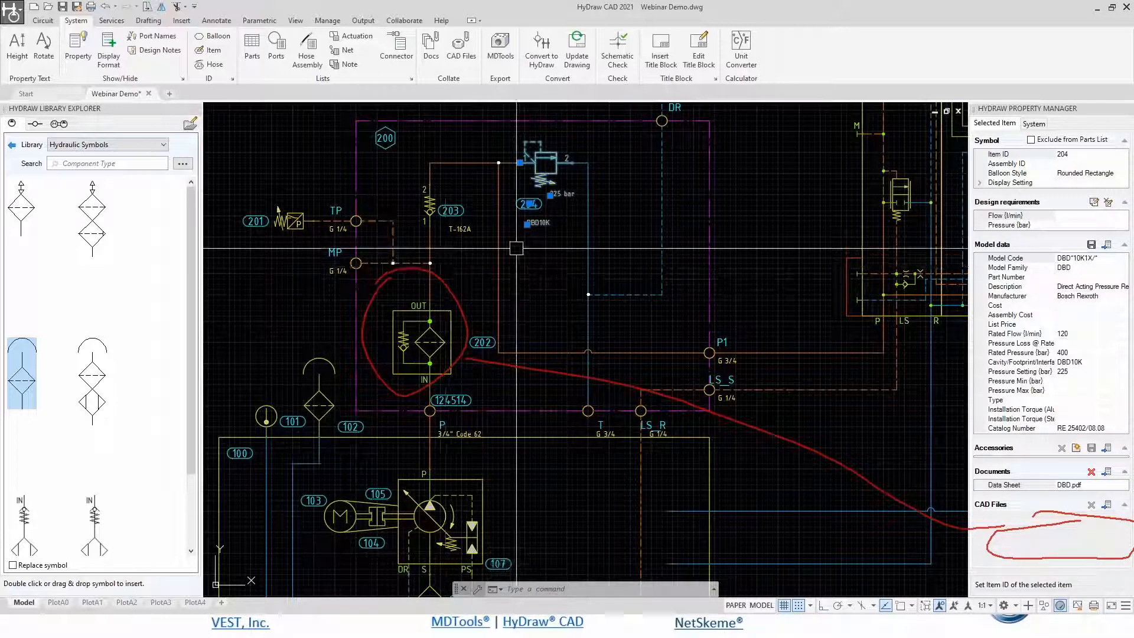
key("Escape")
Collate documents for the entire schematic, including components, external ports, component accessories and system accessories.
left_click(429, 45)
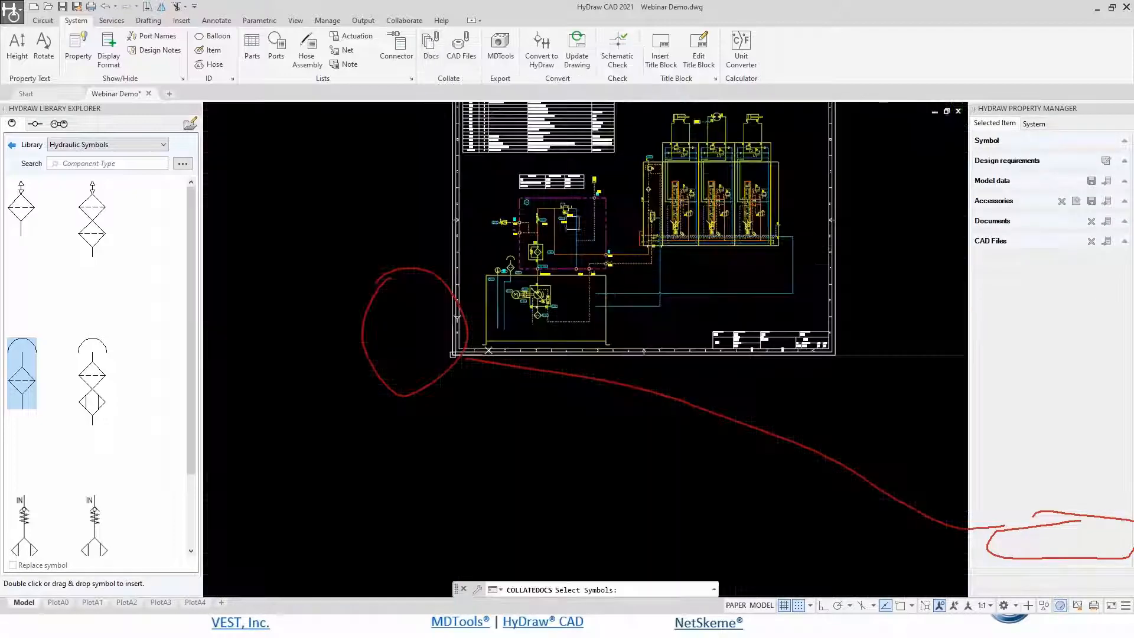
left_click(907, 456)
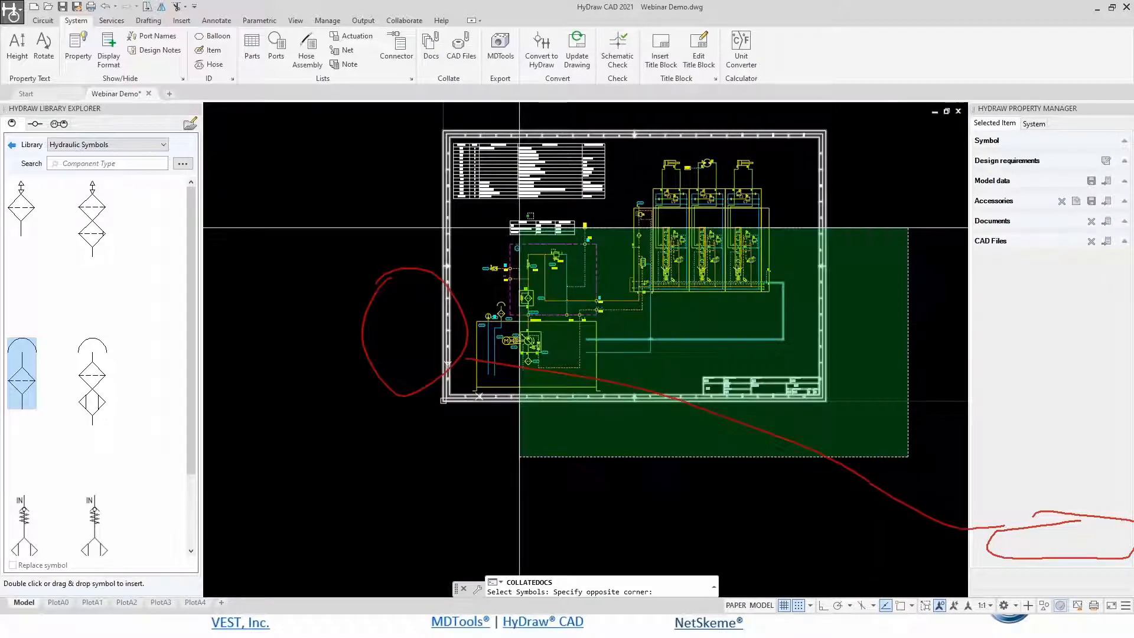
left_click(382, 105)
key("Return")
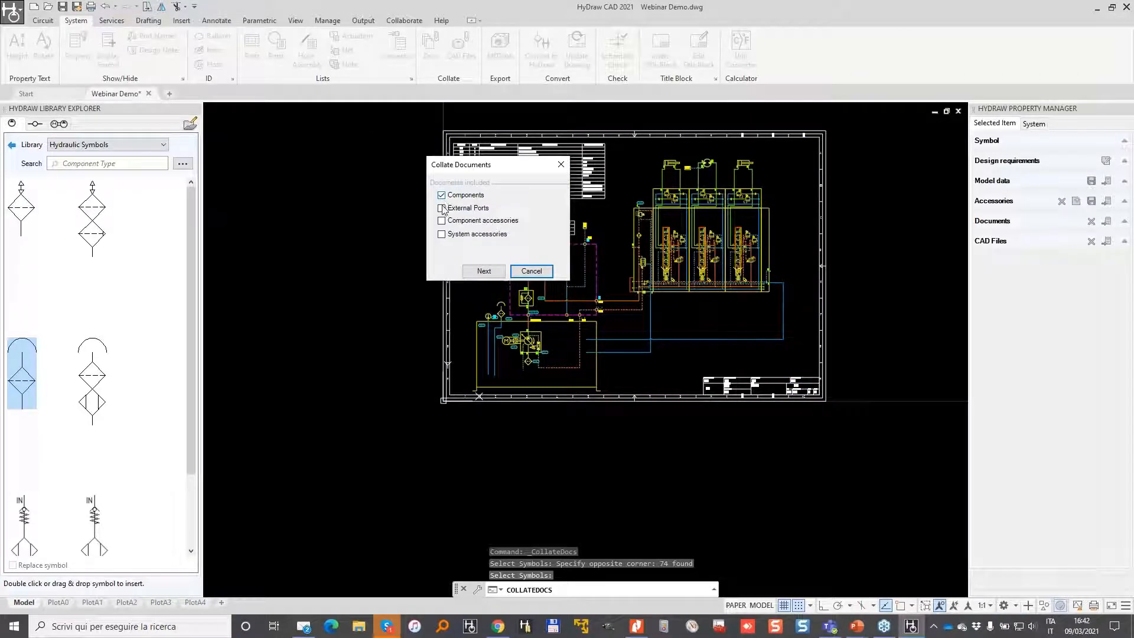
left_click(443, 209)
left_click(442, 221)
left_click(442, 233)
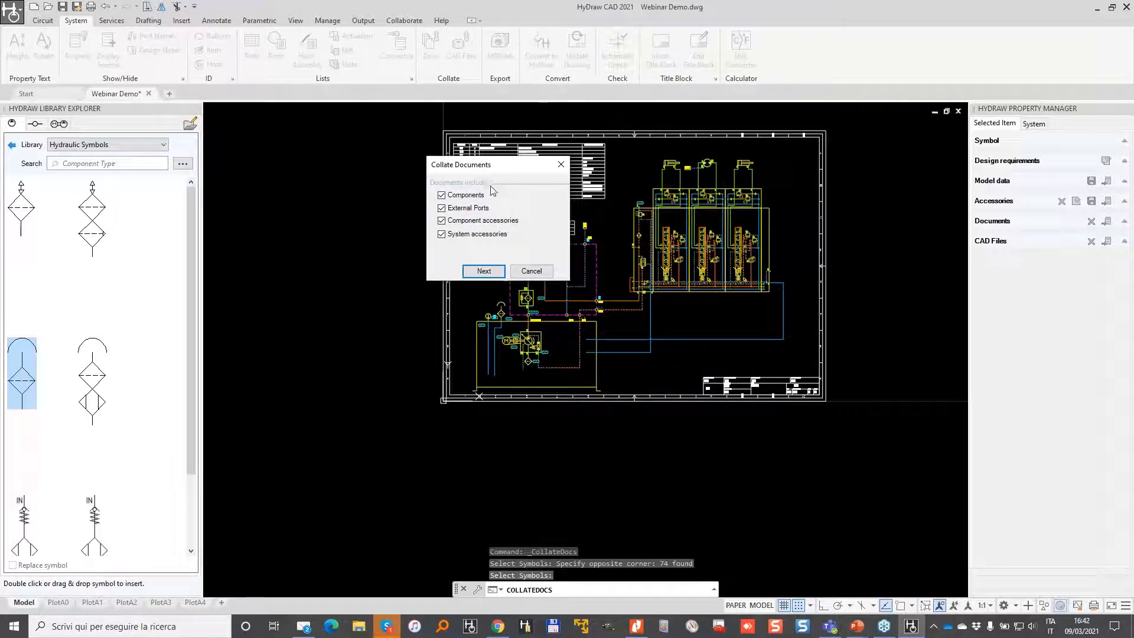
left_click(484, 272)
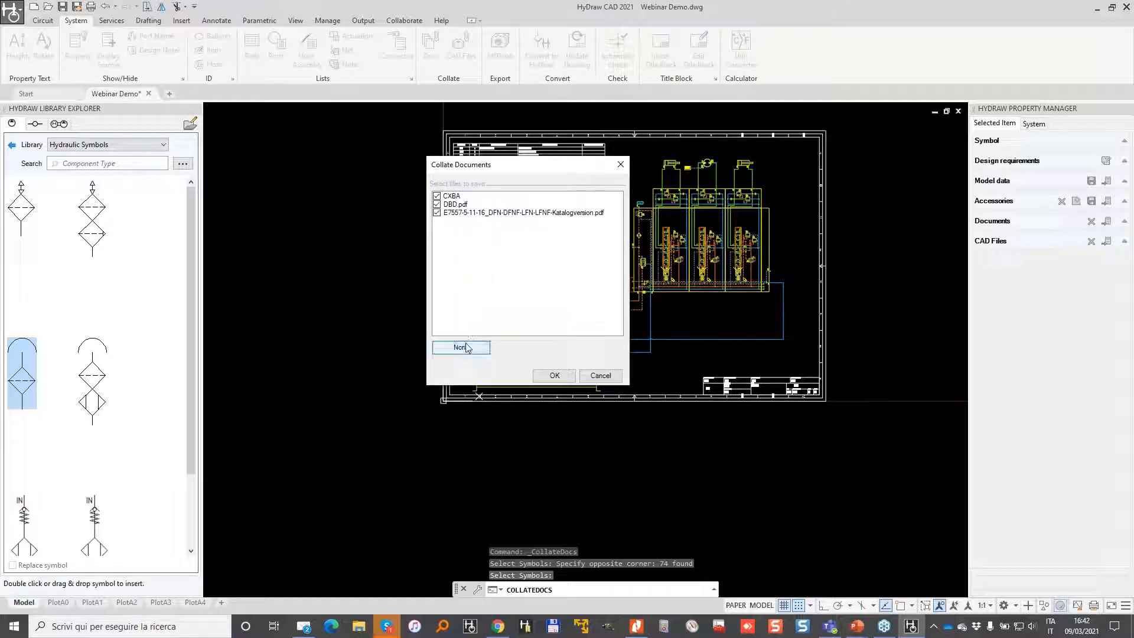
Save the collated CXBA, DBD.pdf and E7557-5-11-16 filter data sheets to a new desktop folder named WEBINAR.
left_click(468, 347)
key("Return")
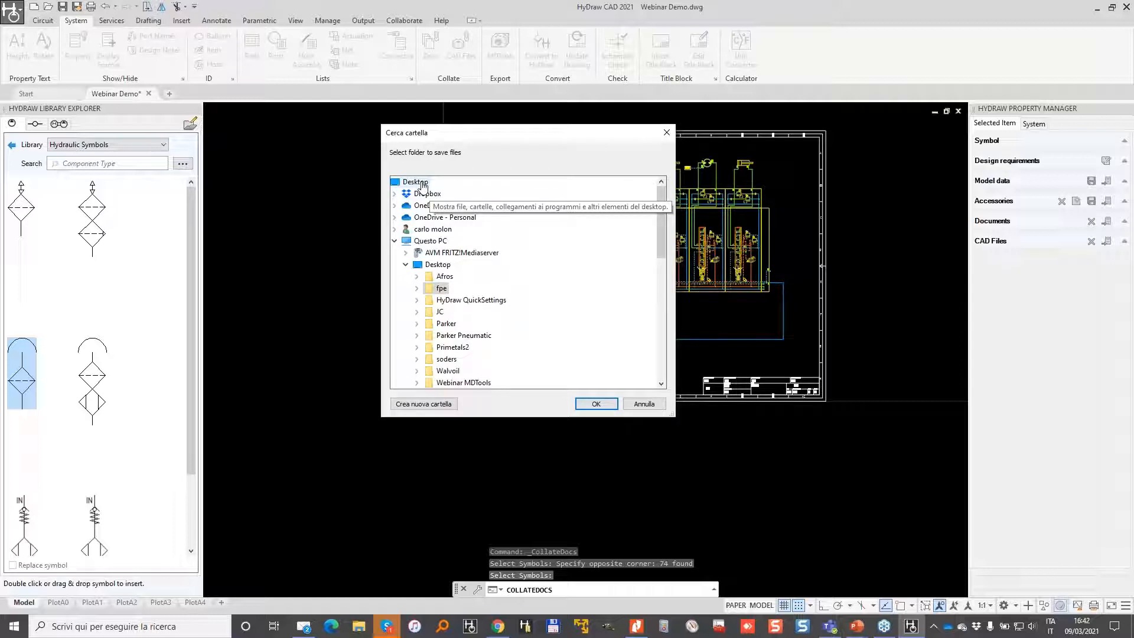
left_click(438, 264)
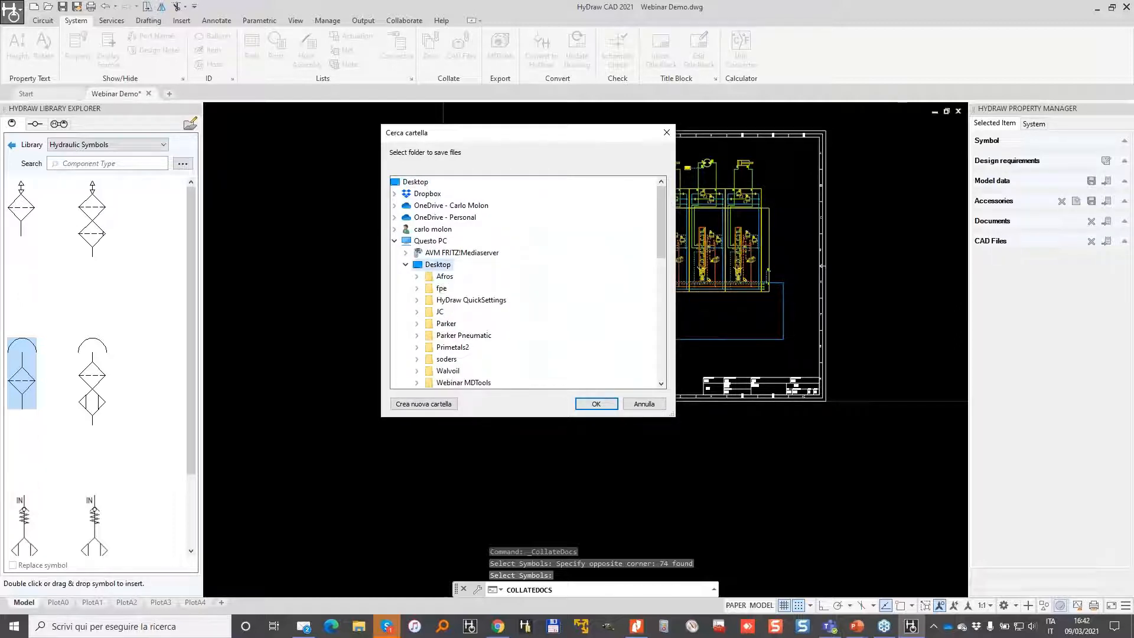
left_click(437, 406)
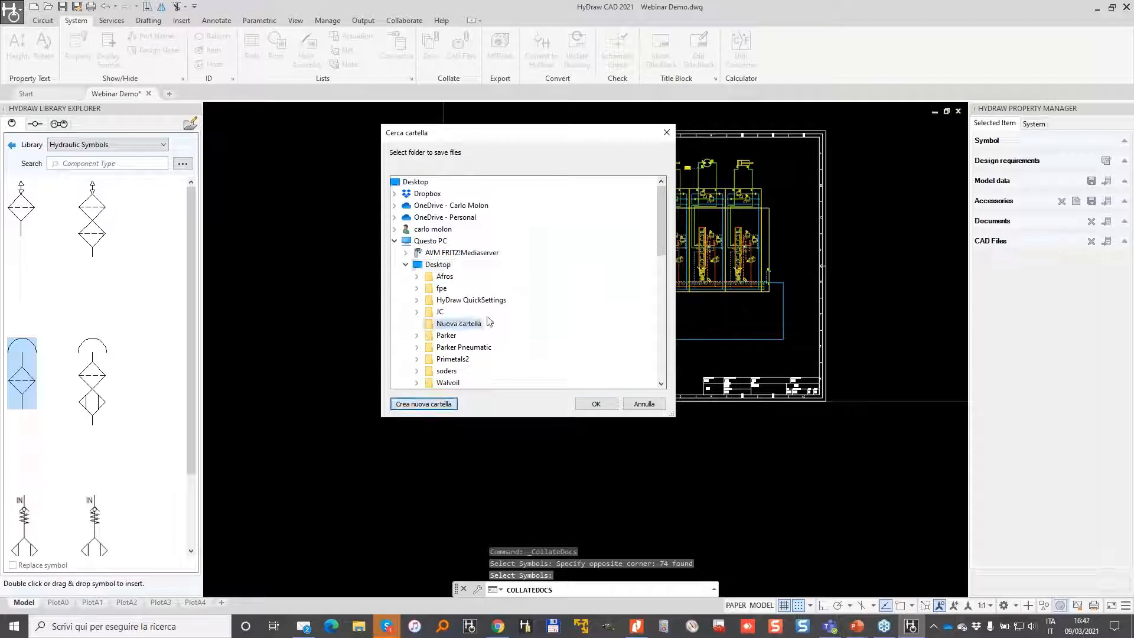
type("W")
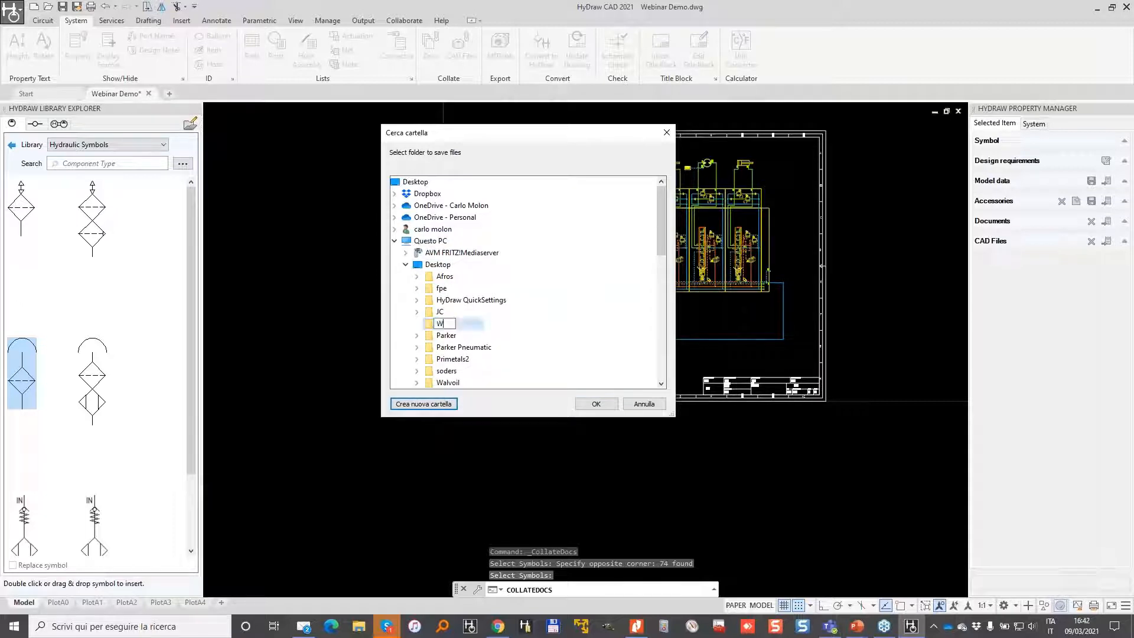
type("EBINAR")
key("Return")
scroll(493, 292, "down", 2)
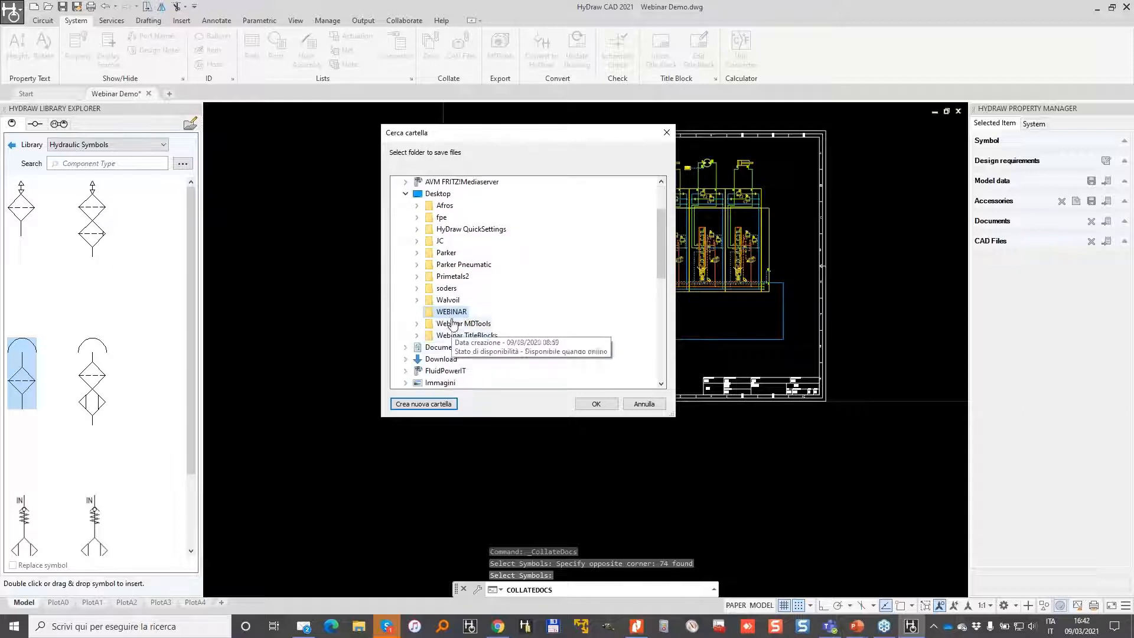
left_click(592, 406)
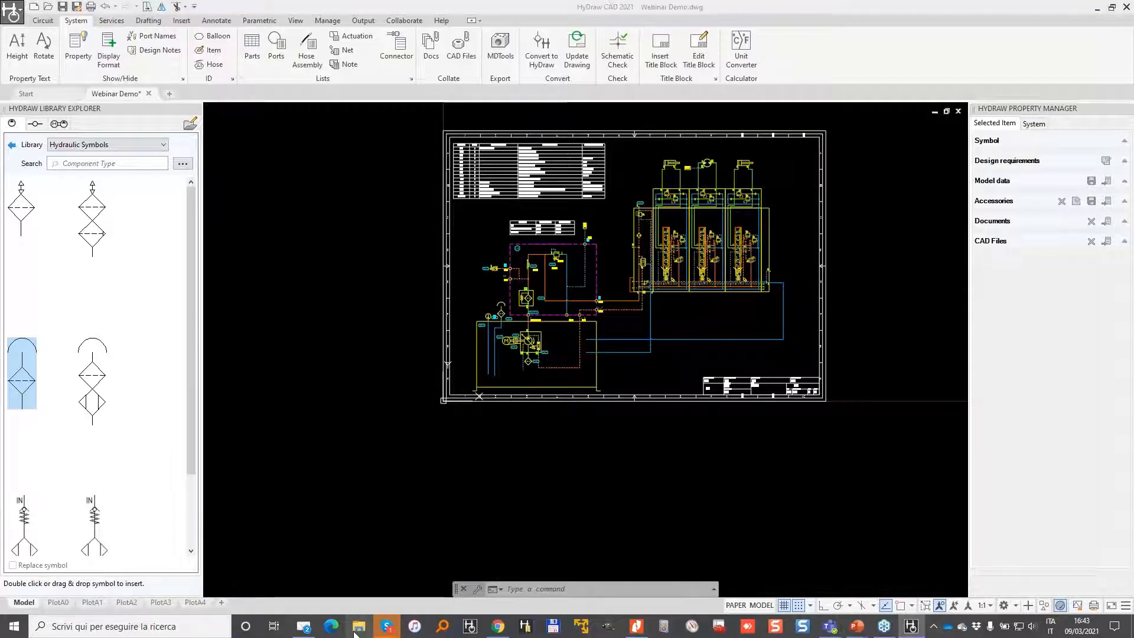
Switch to File Explorer, sort the desktop contents by name and open the WEBINAR folder.
left_click(359, 627)
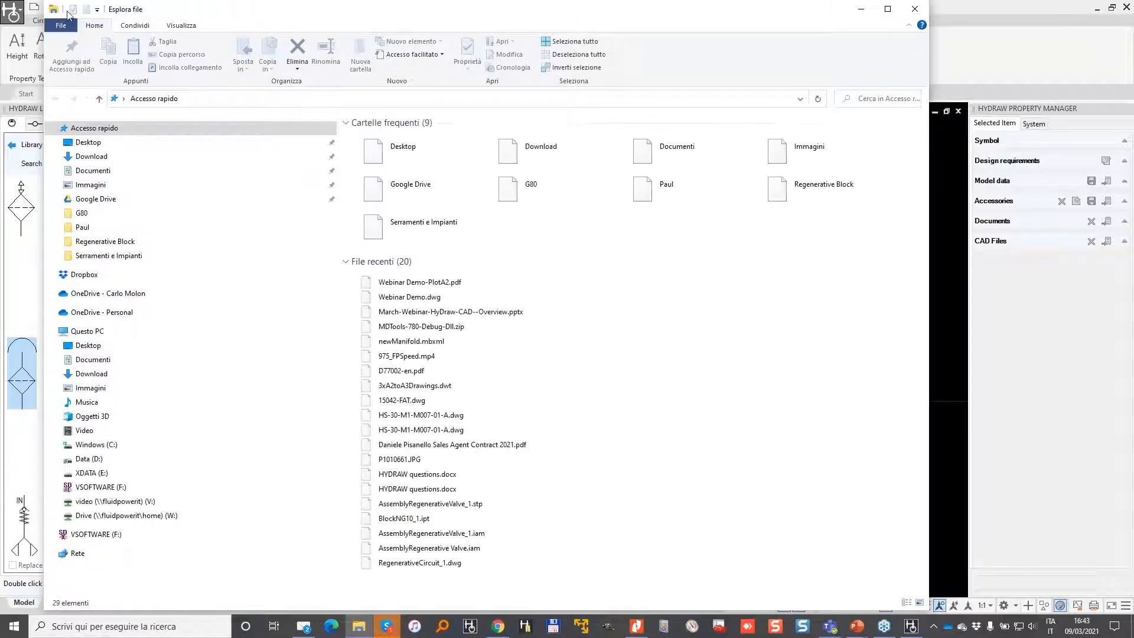
left_click(94, 143)
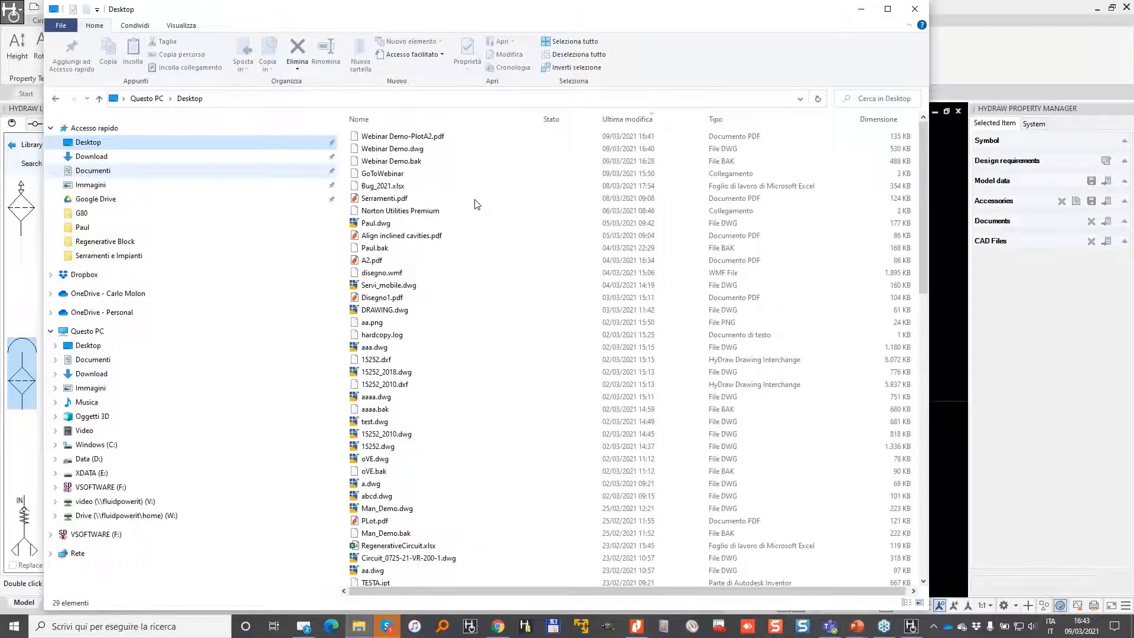
left_click(448, 118)
left_click(376, 248)
double_click(376, 248)
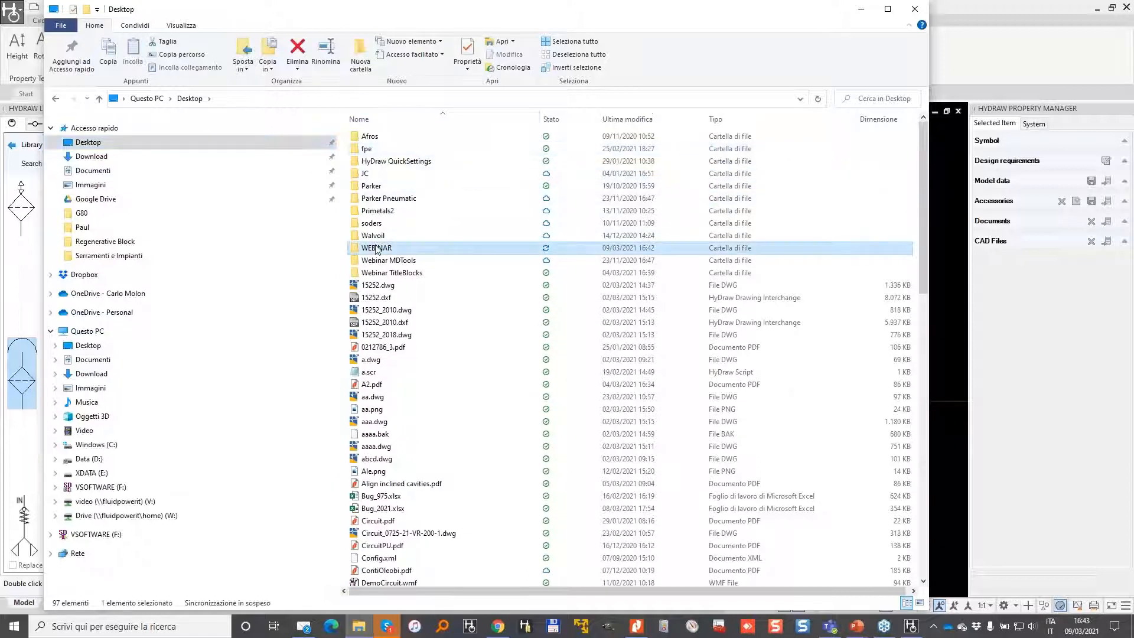
View the E7557-5-11-16 inline filter PDF and DBD.pdf in Nitro Pro, minimising the viewer after each one.
left_click(390, 149)
left_click(401, 162)
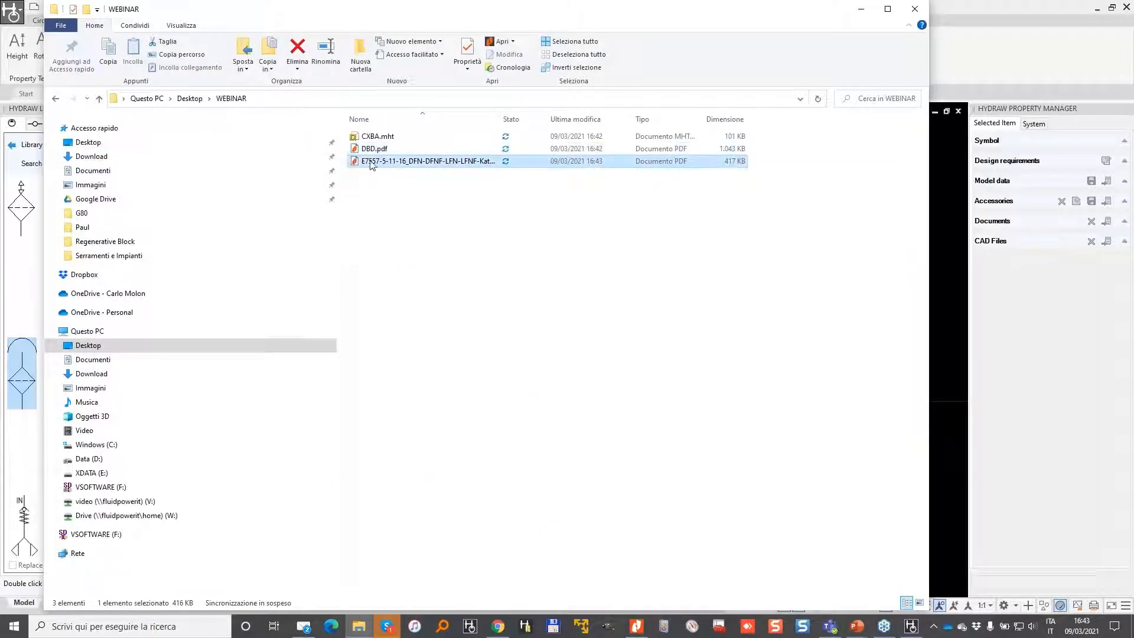
double_click(407, 164)
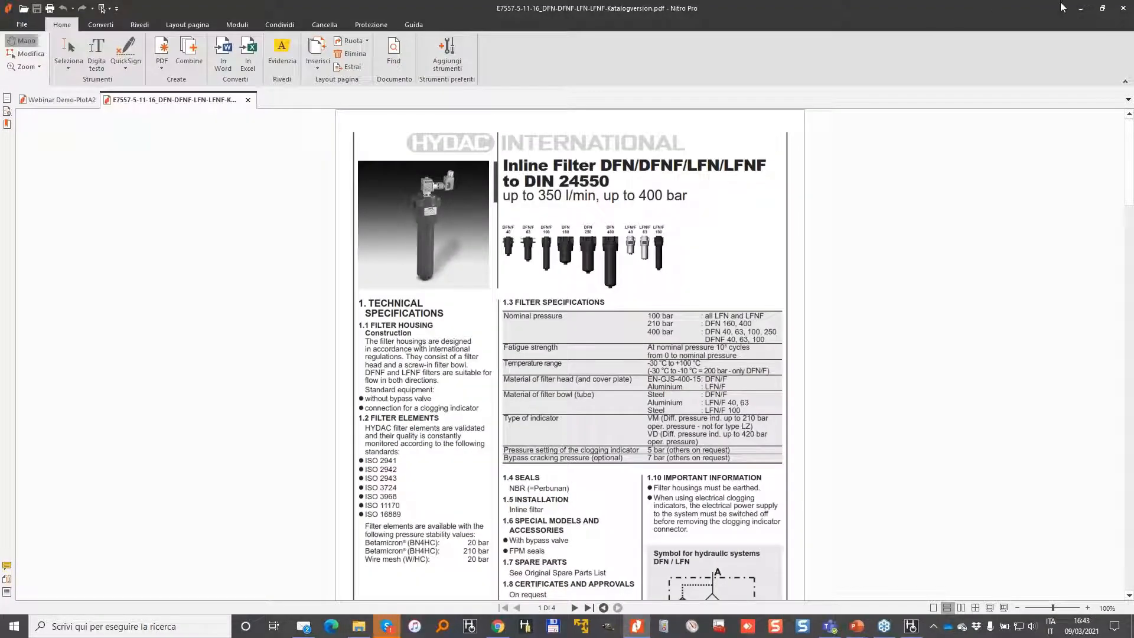
left_click(1081, 9)
double_click(383, 149)
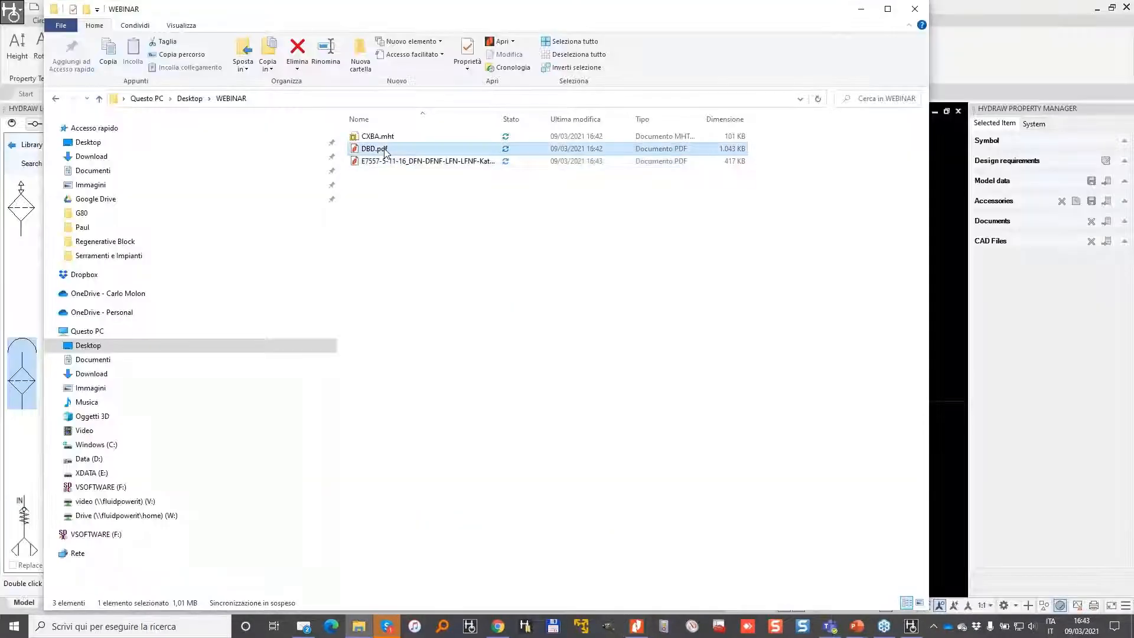
scroll(498, 226, "down", 5)
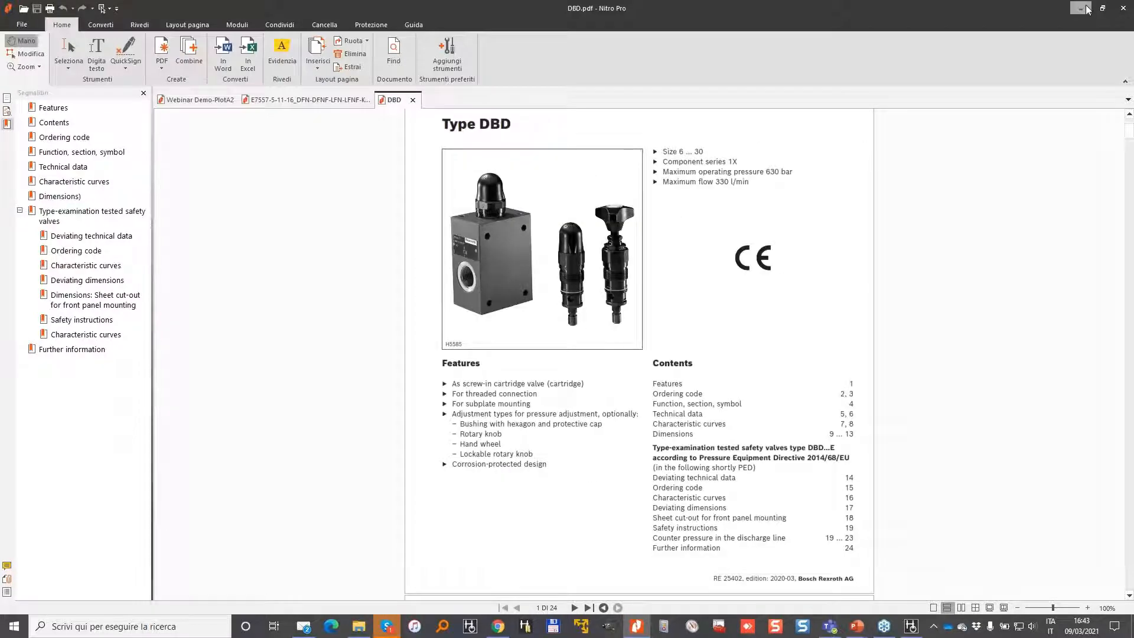
left_click(1087, 9)
Open CXBA.mht in Internet Explorer, dismiss the Norton notice, read through the check valve page and close it.
double_click(378, 136)
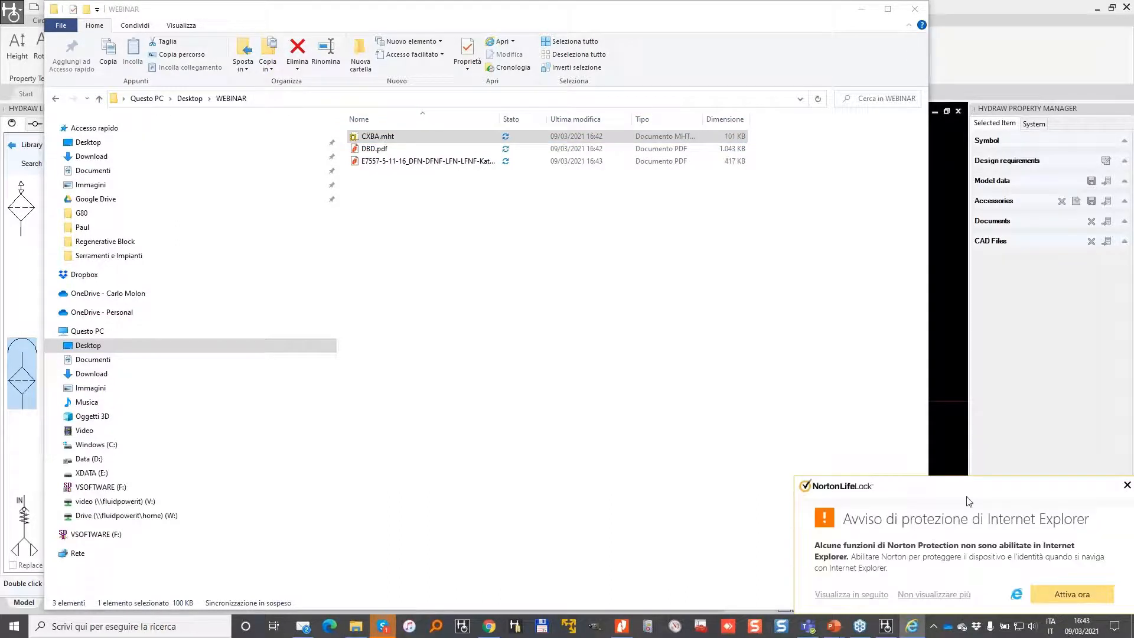
left_click(1126, 484)
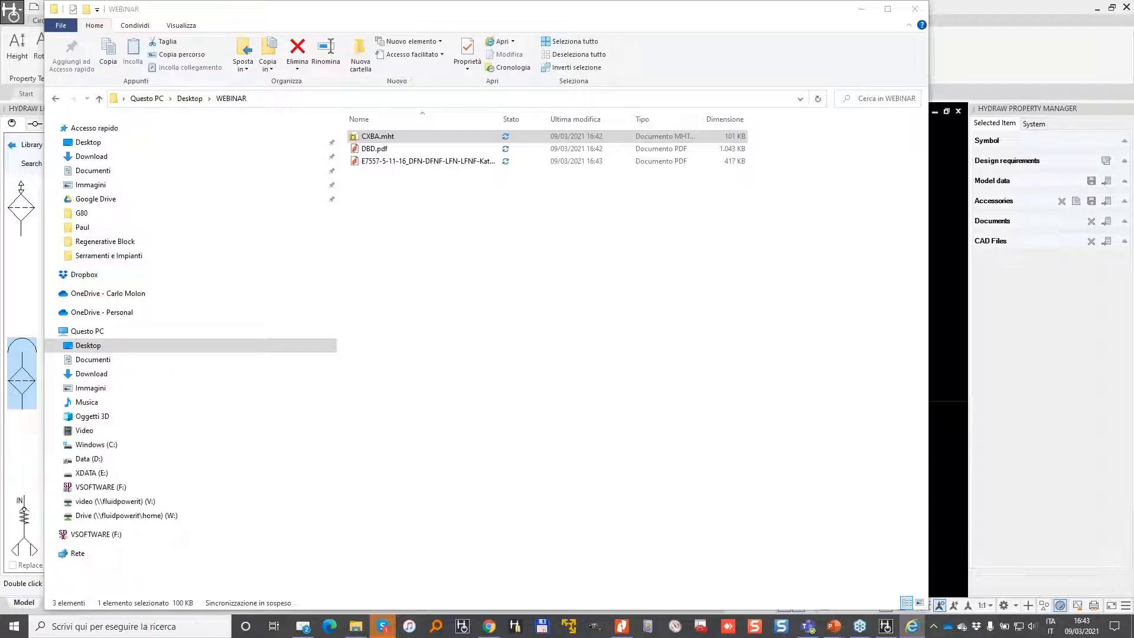
left_click_drag(1133, 534, 725, 1)
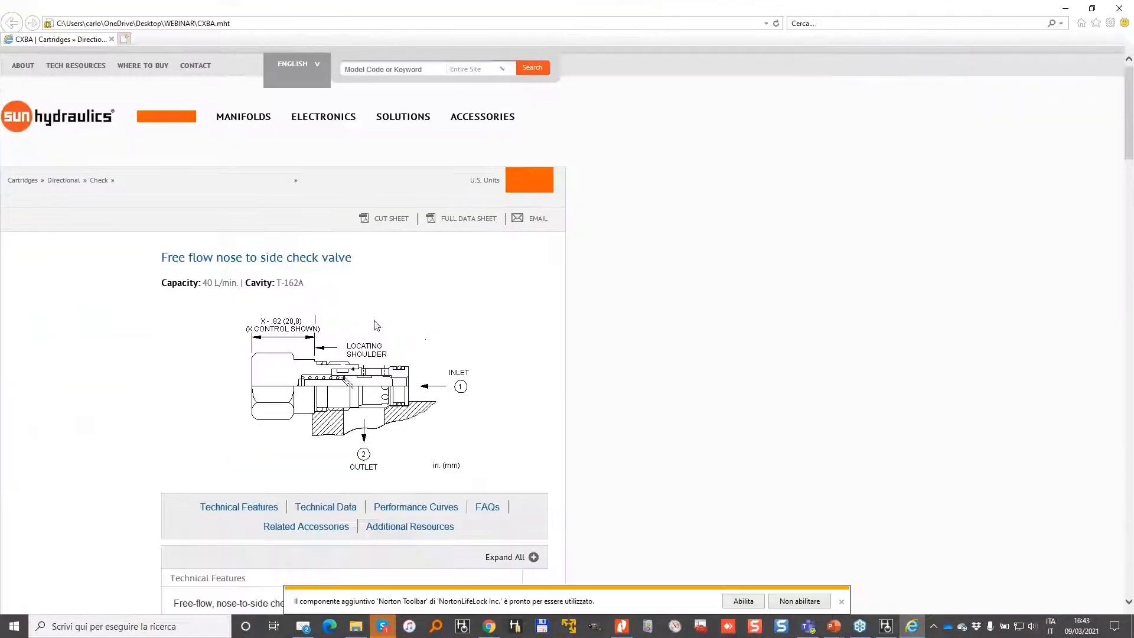
scroll(170, 322, "down", 1)
scroll(170, 326, "down", 10)
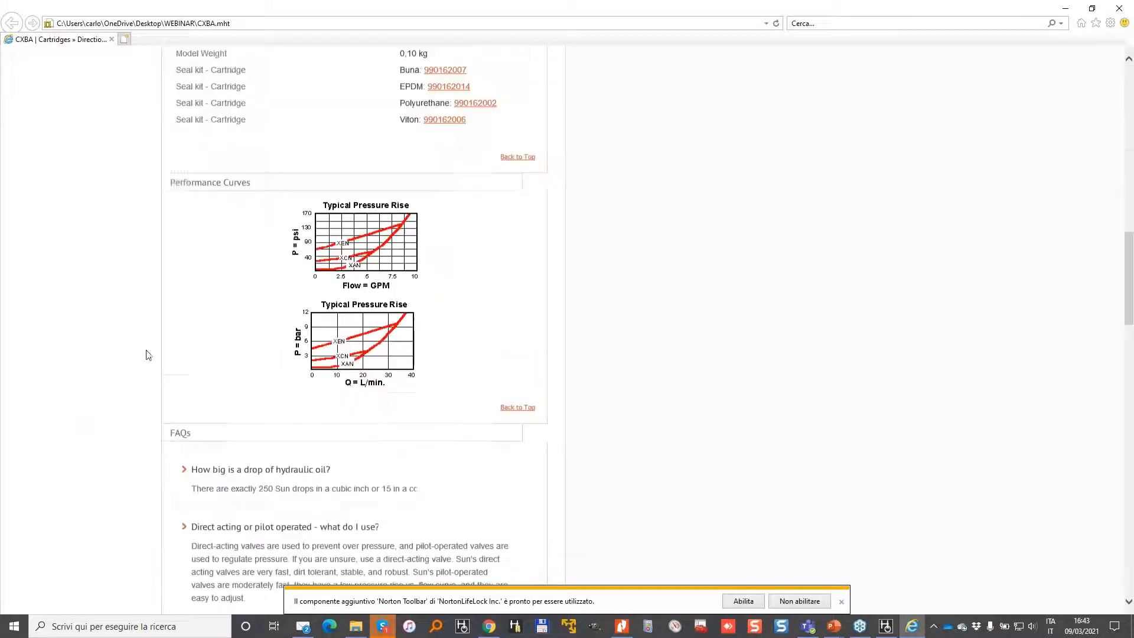
scroll(172, 346, "down", 5)
scroll(172, 346, "down", 5)
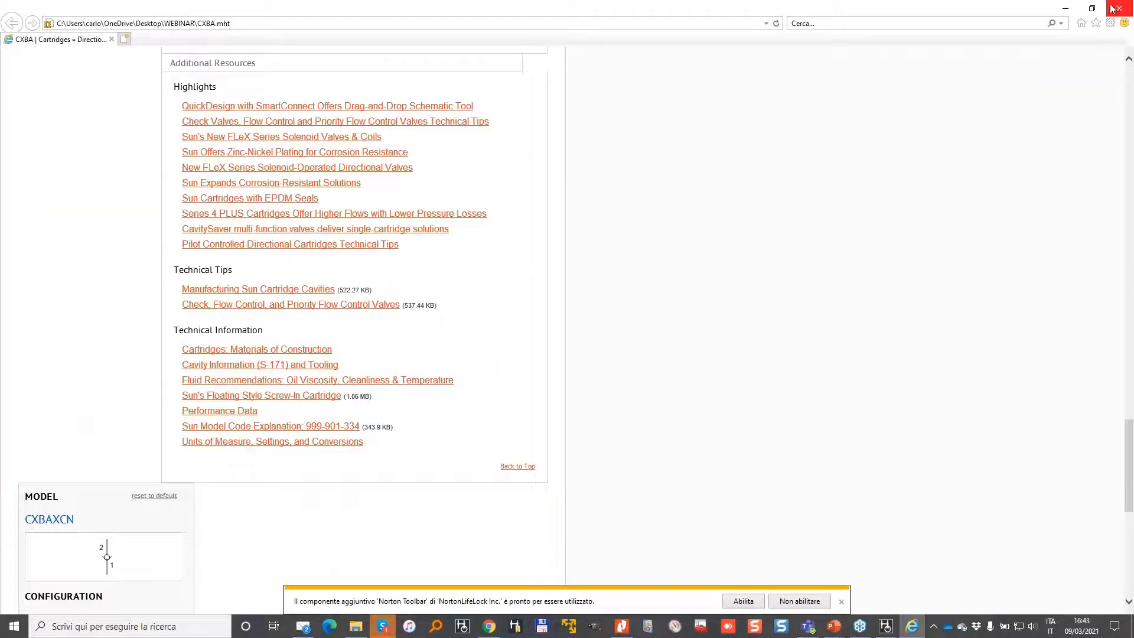
left_click(1120, 9)
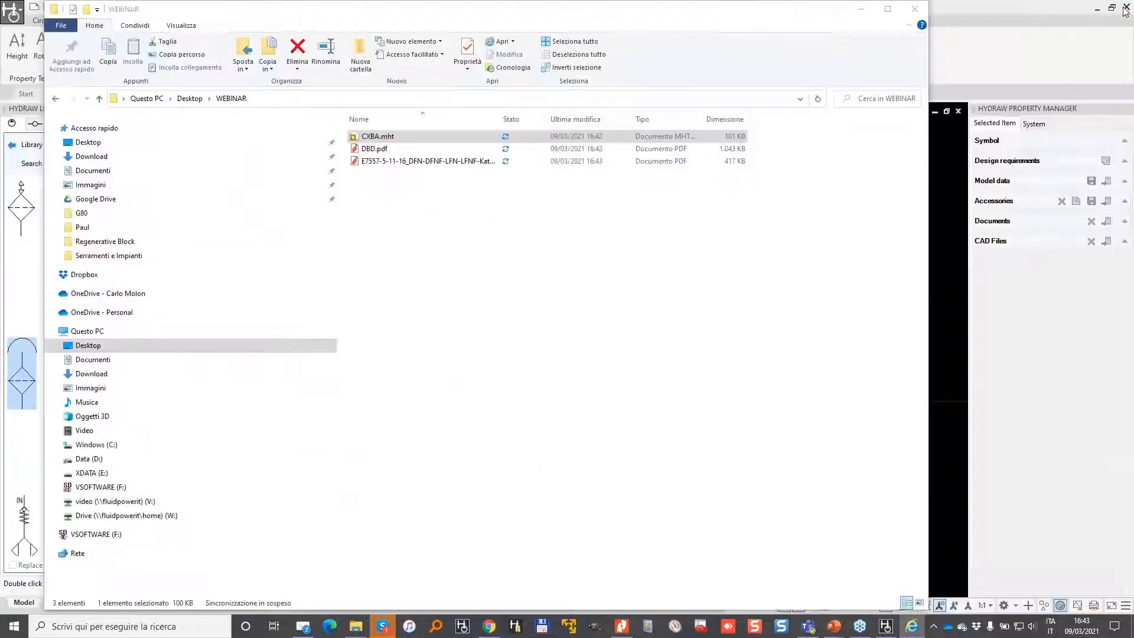
Close the WEBINAR folder window and return to the schematic in HyDraw CAD.
left_click(915, 8)
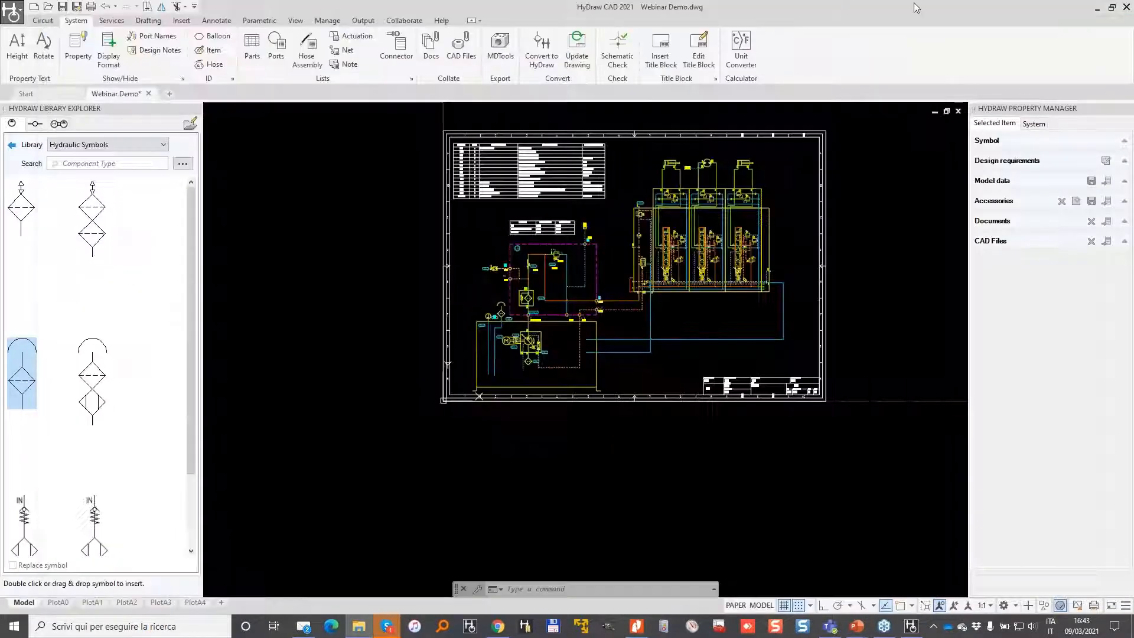
key("Escape")
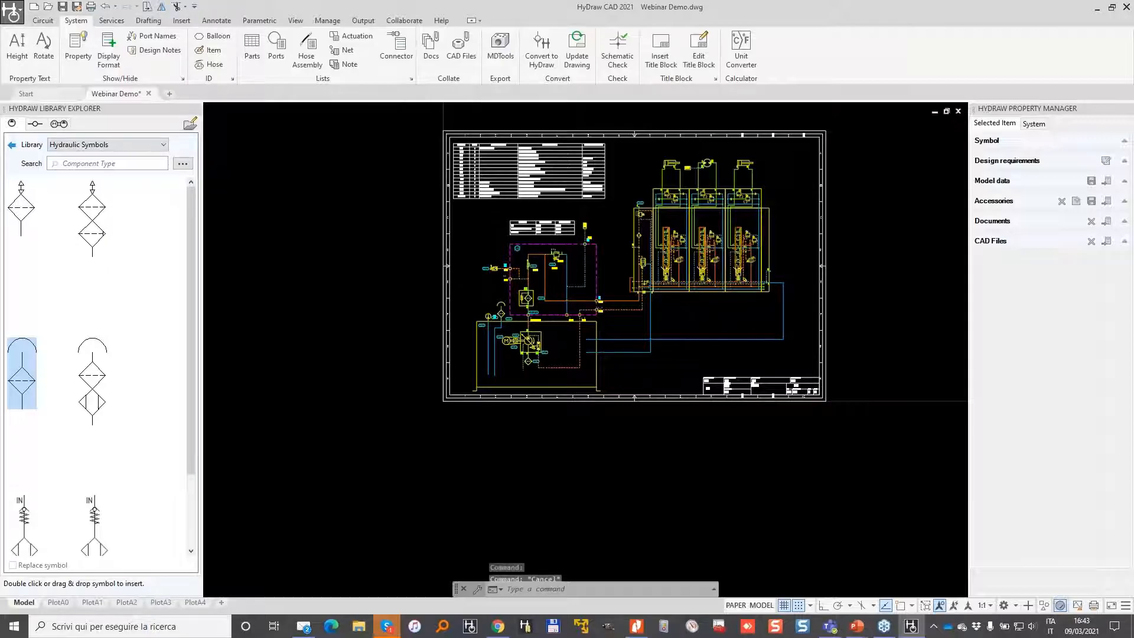
scroll(503, 205, "up", 2)
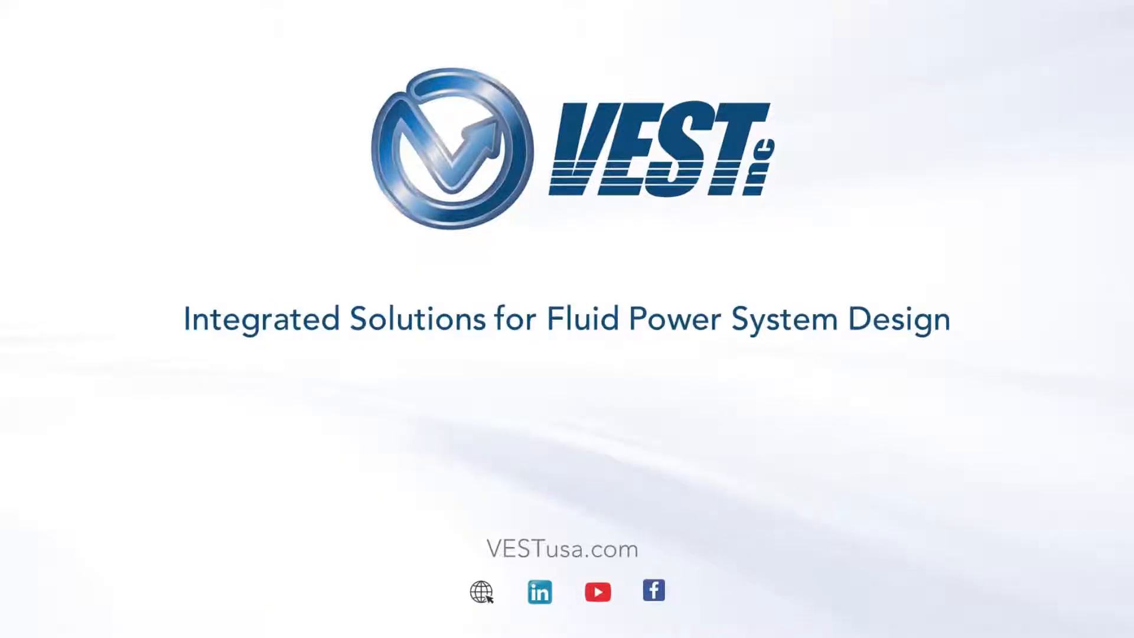